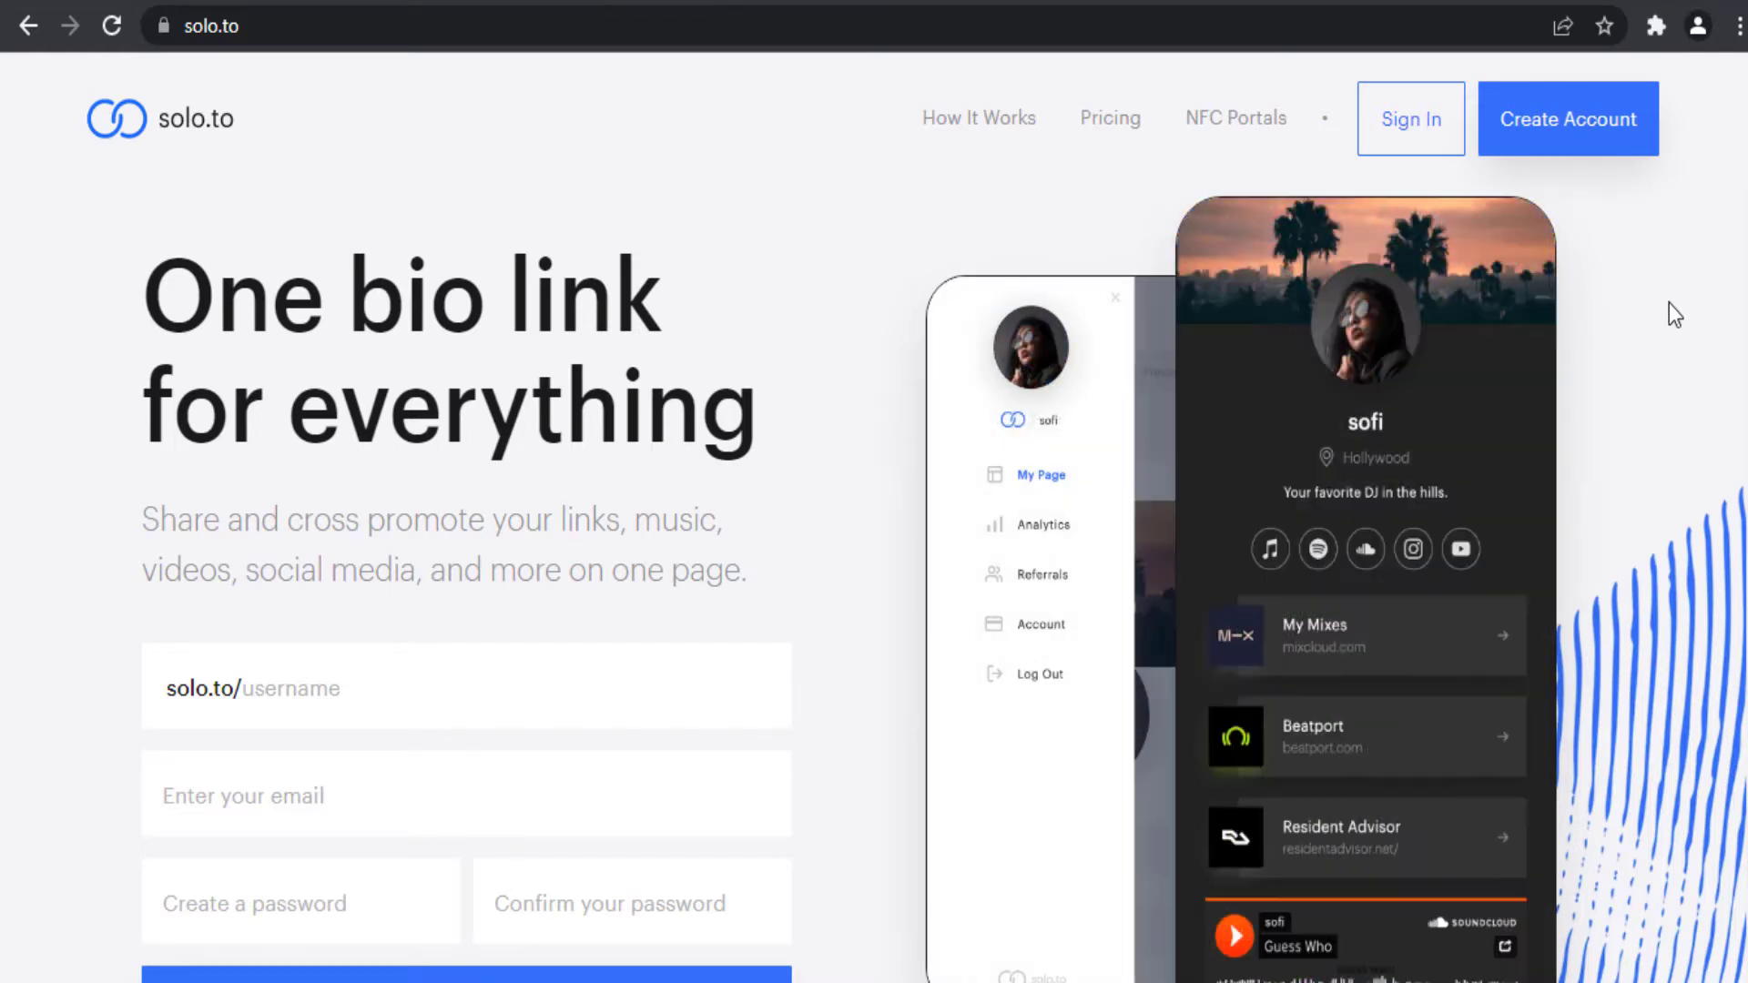
Scroll down the current solo.to page and back up to the top
scroll(1669, 304, down, 5)
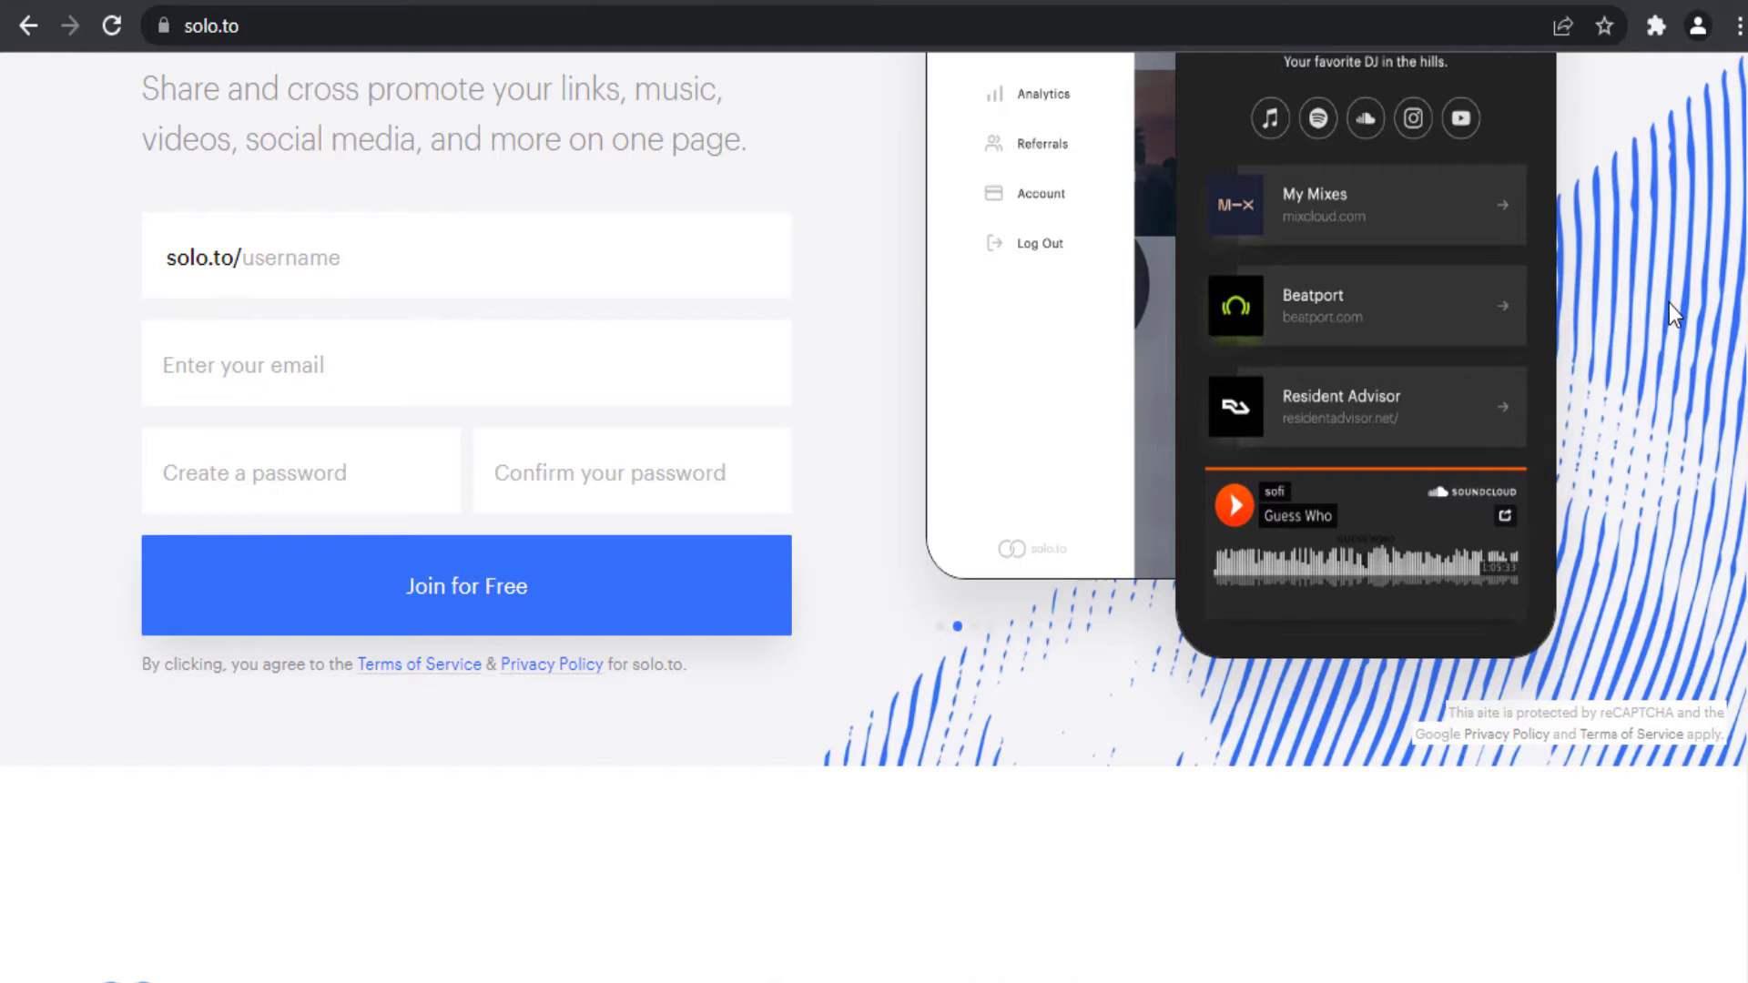
scroll(1669, 303, down, 3)
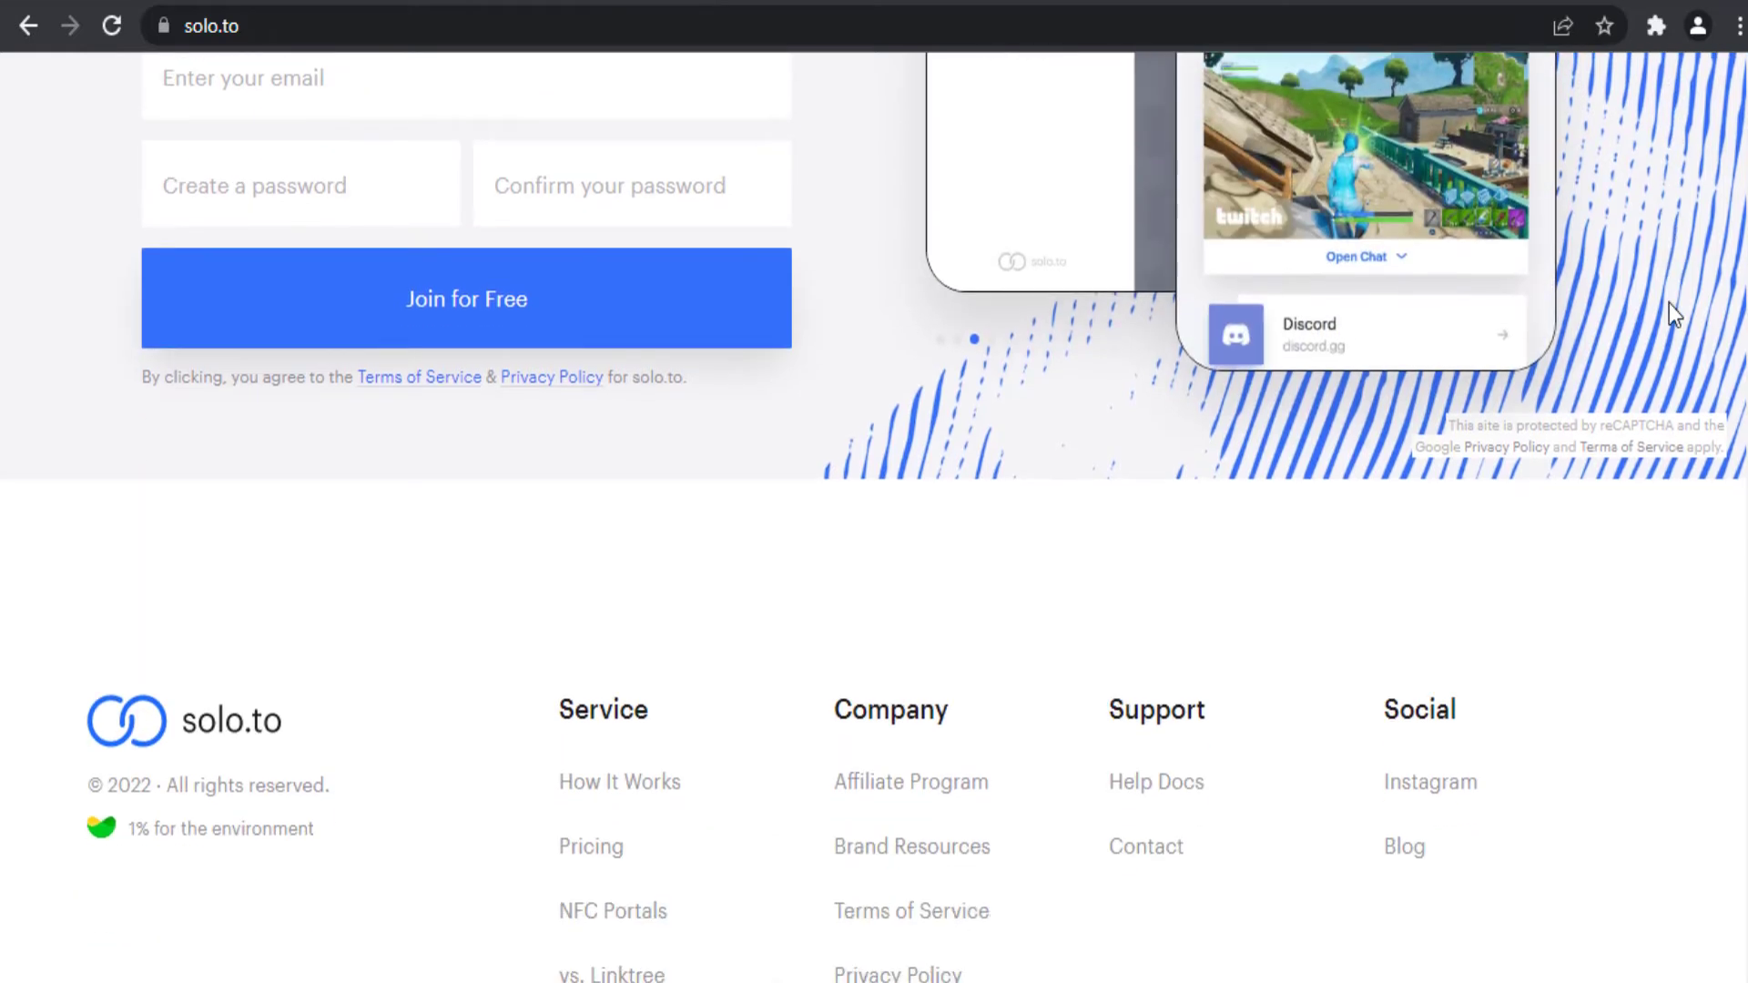
scroll(1668, 303, down, 3)
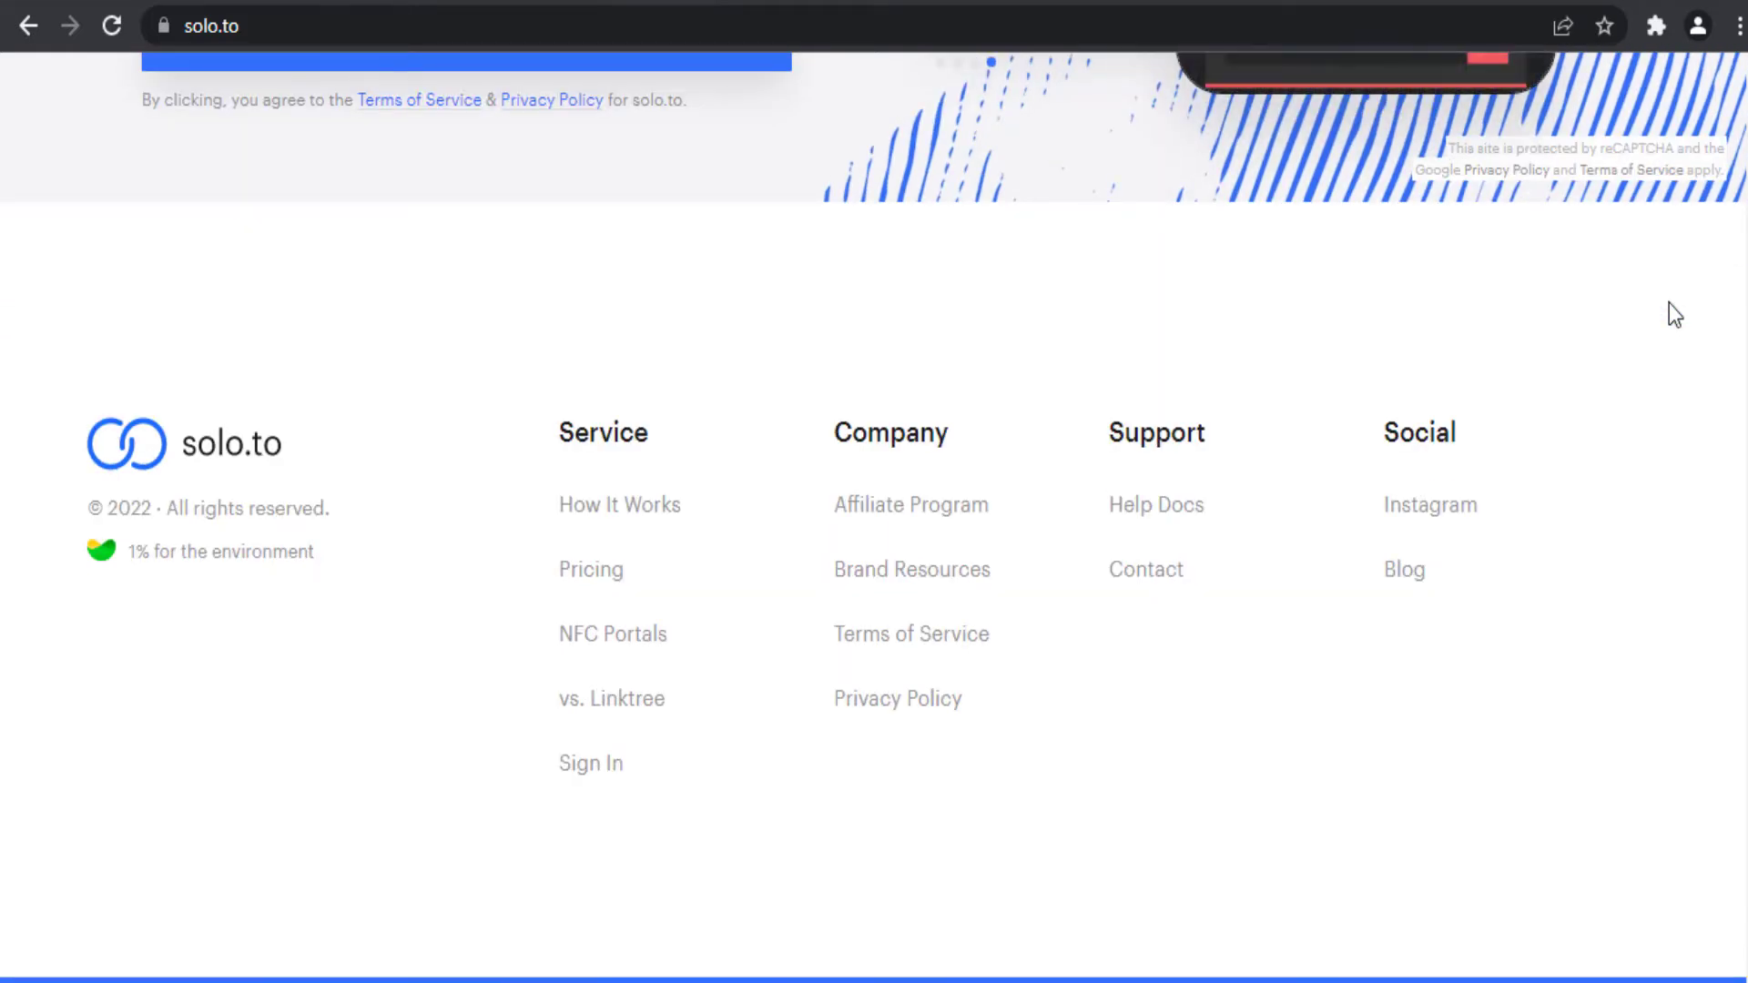
scroll(1669, 304, up, 2)
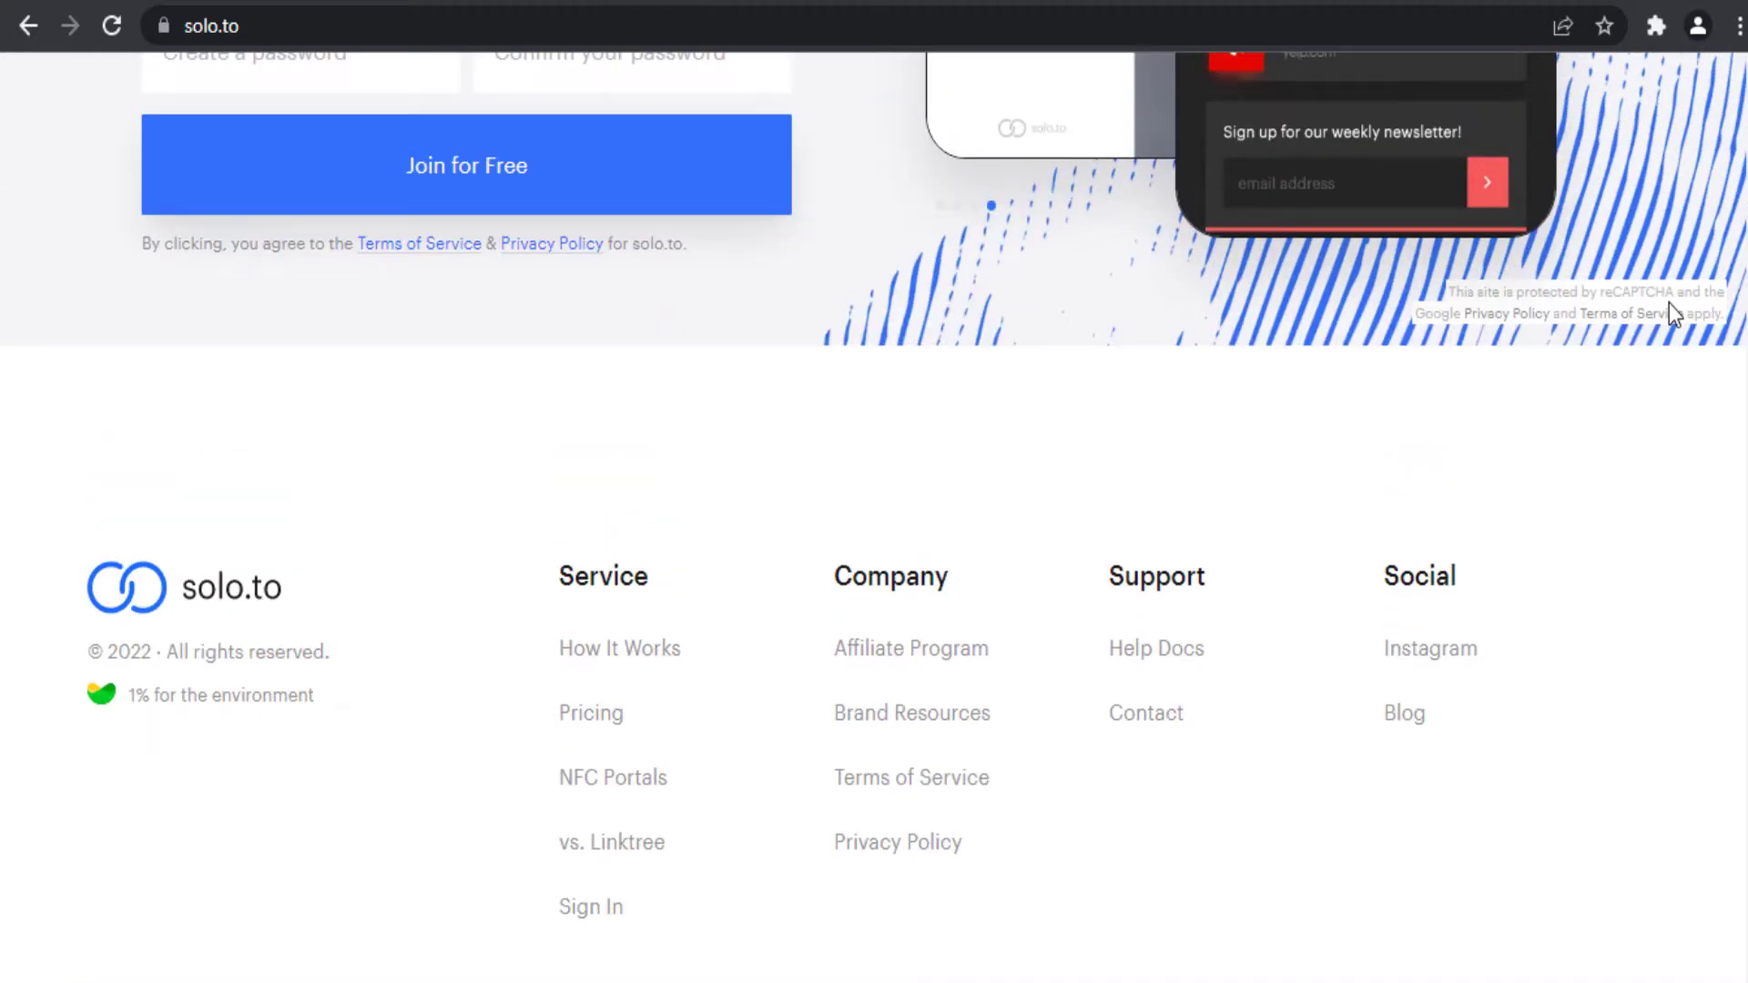
scroll(1669, 303, up, 7)
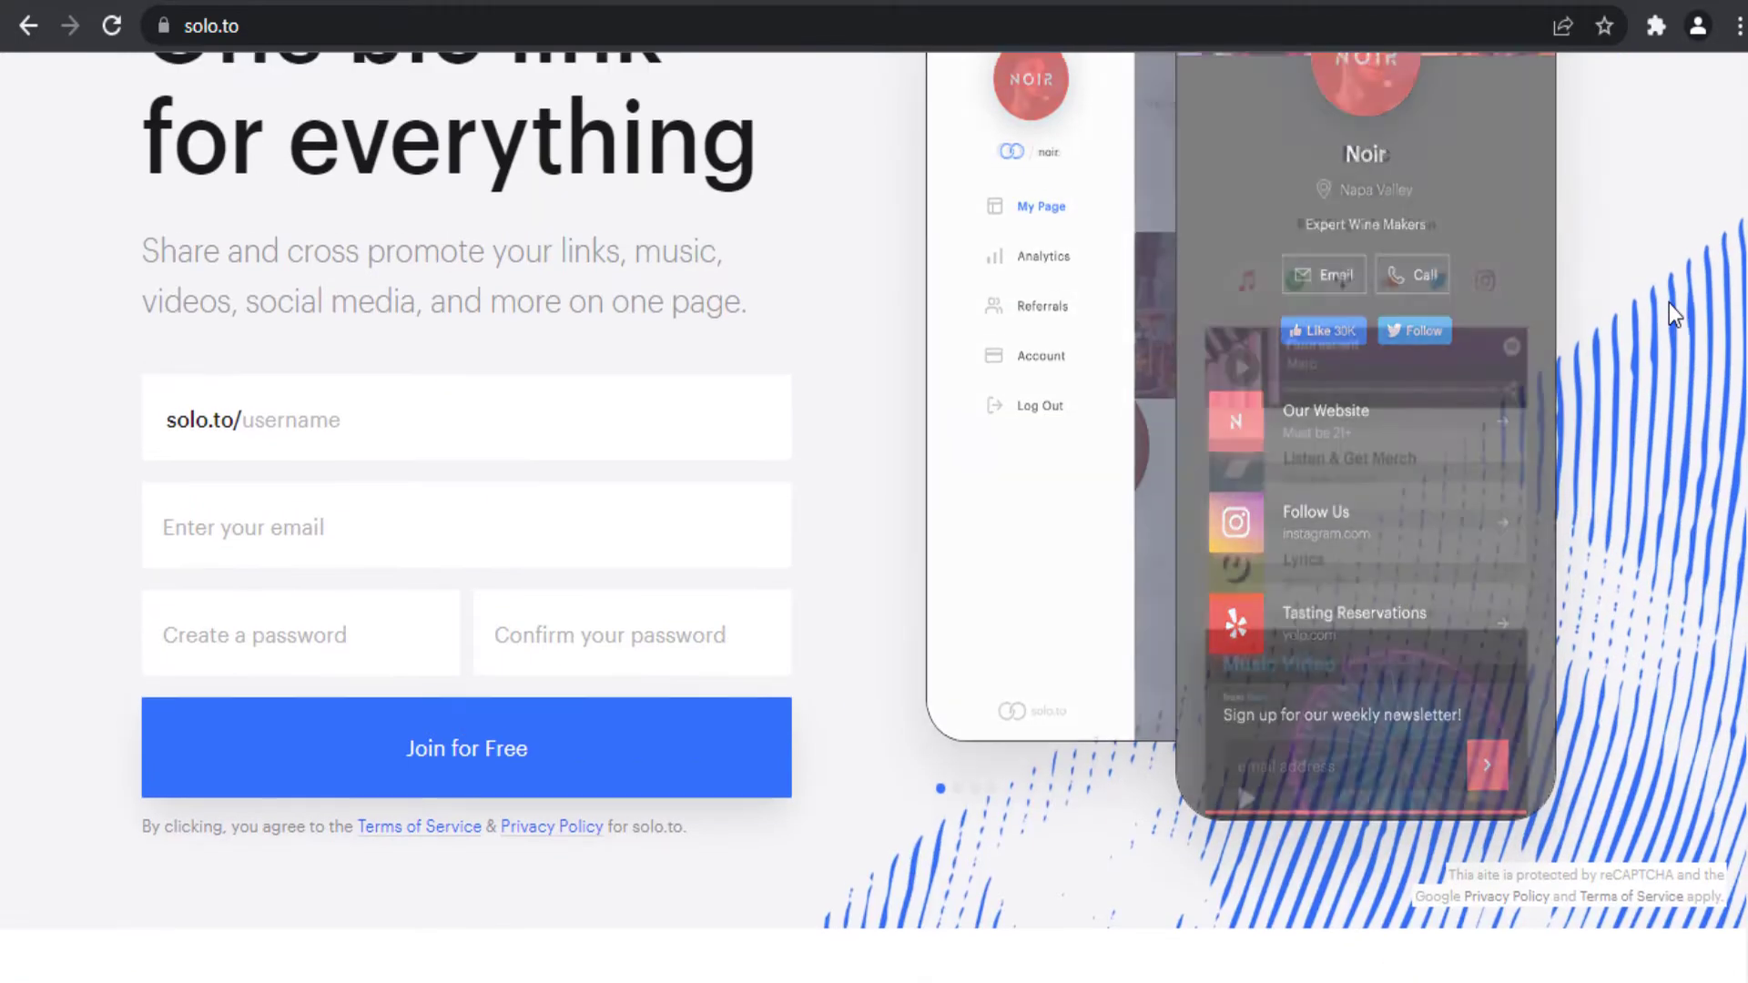
scroll(1669, 303, up, 2)
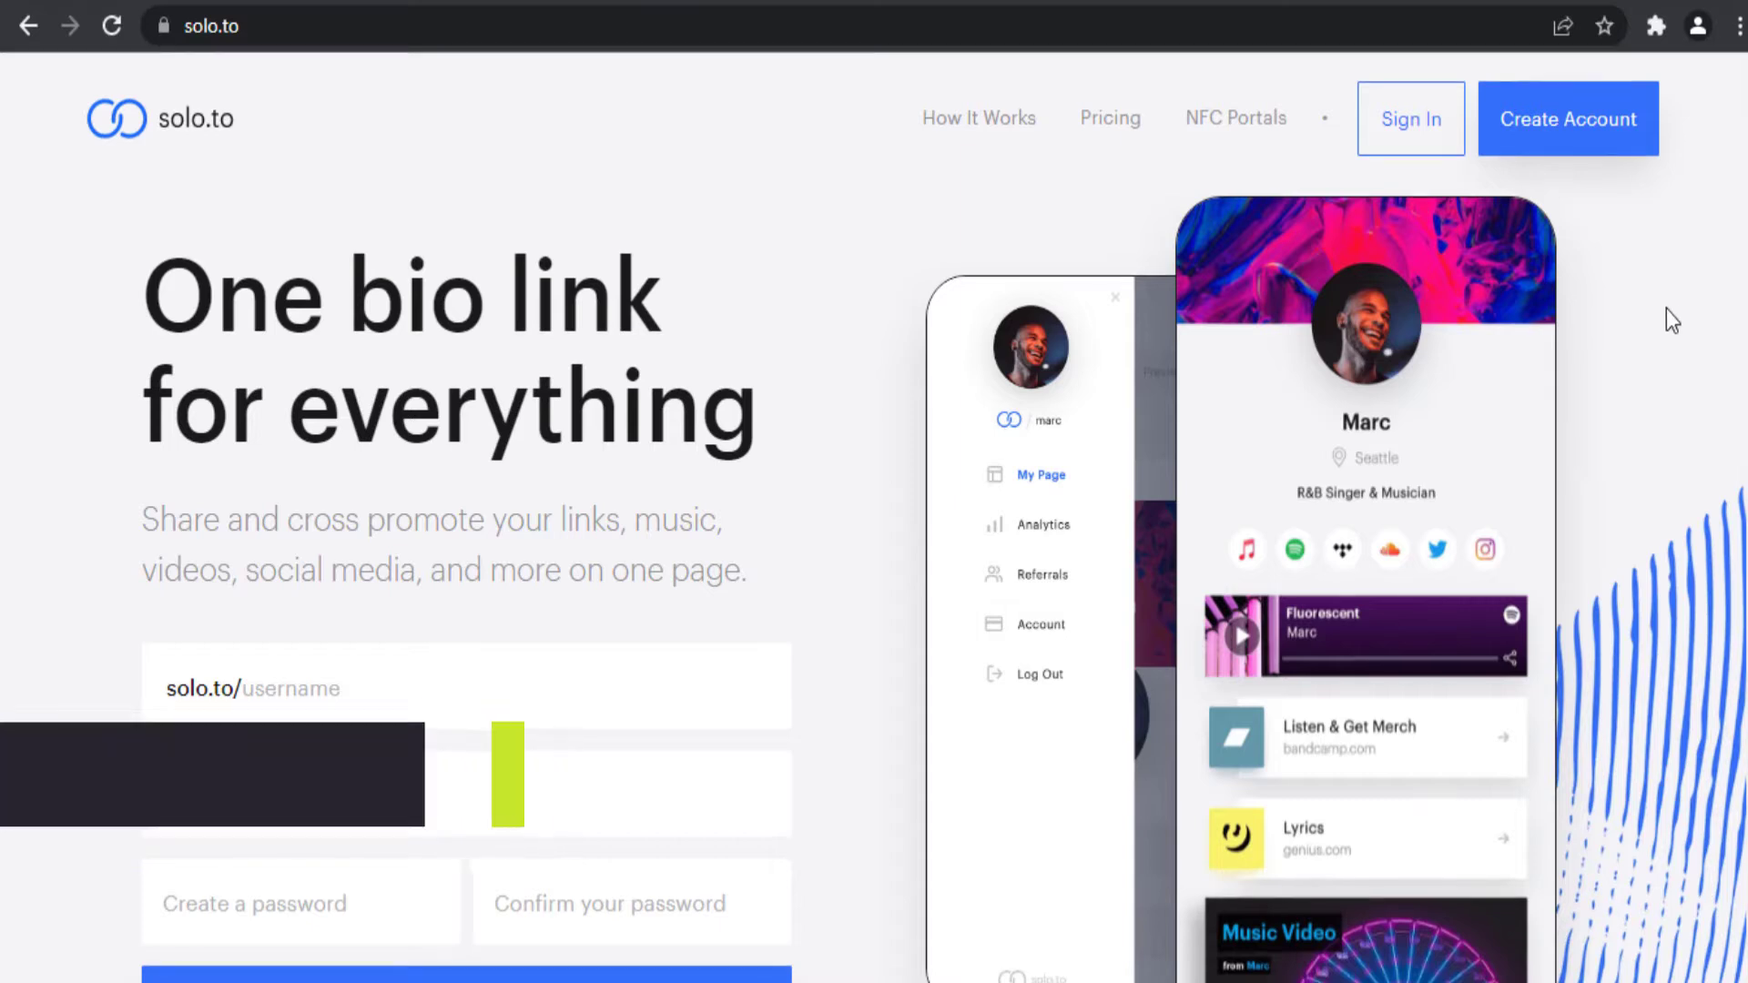
Go to How It Works and read the Sign Up, Add Content and Share In Bio steps
click(975, 145)
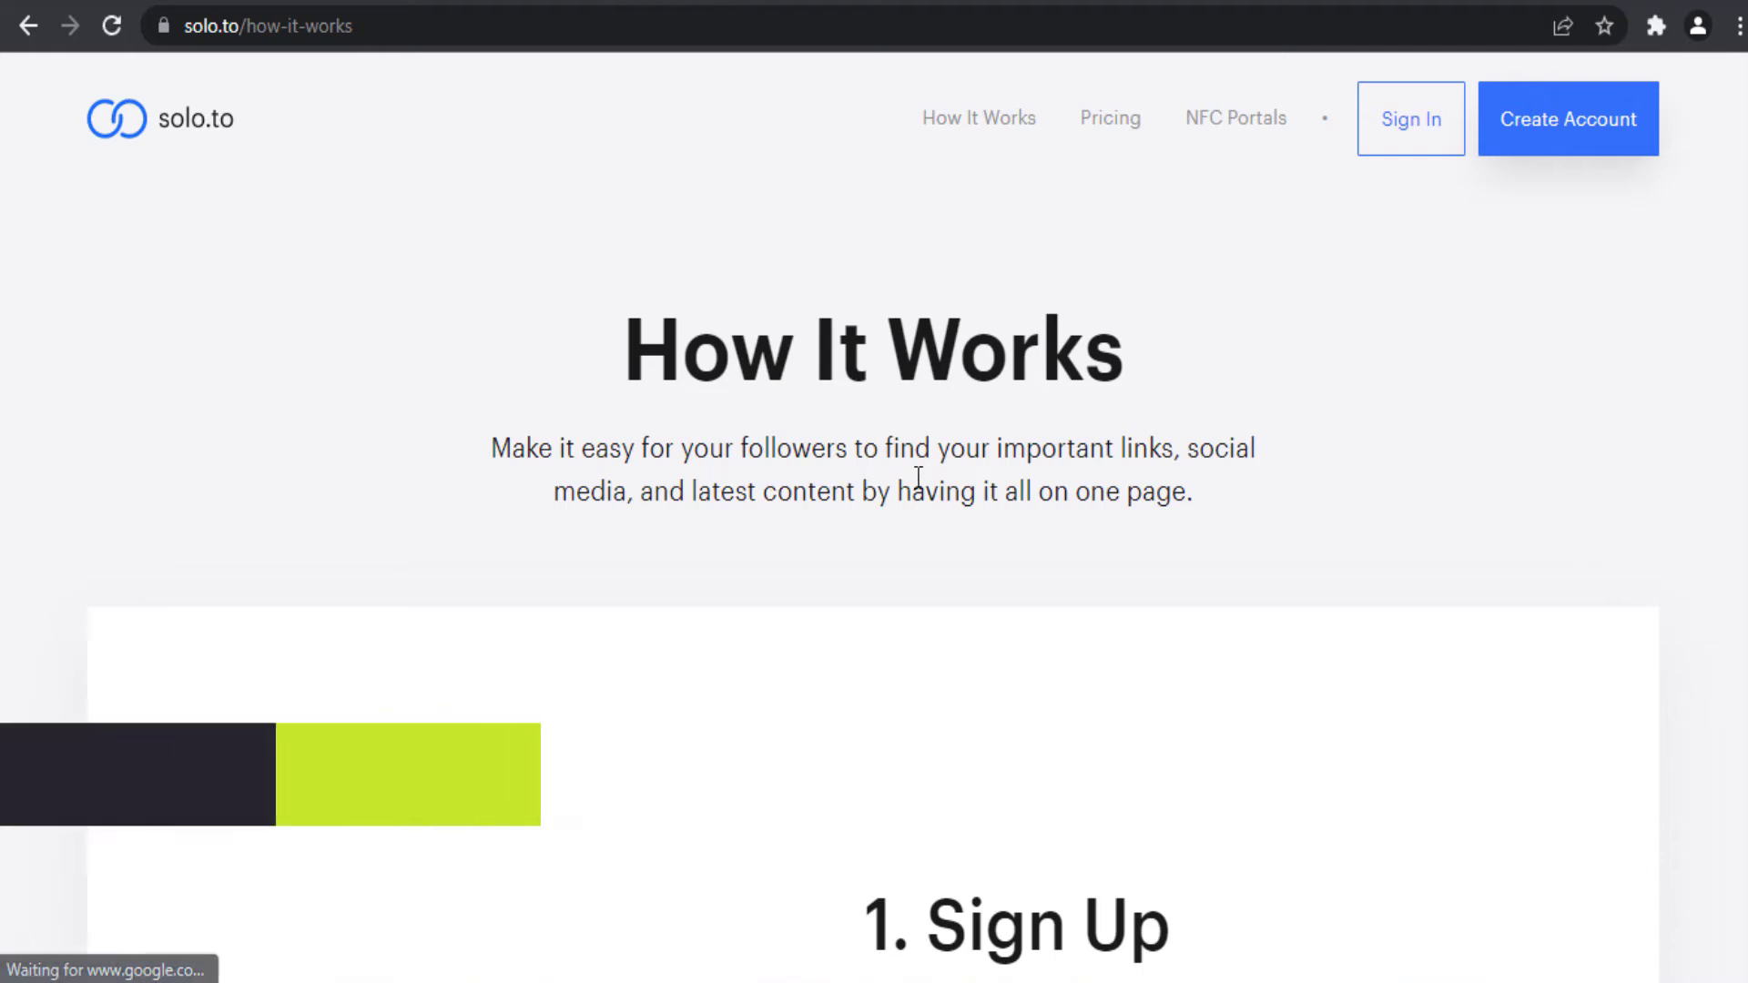
scroll(933, 478, down, 2)
scroll(934, 478, down, 5)
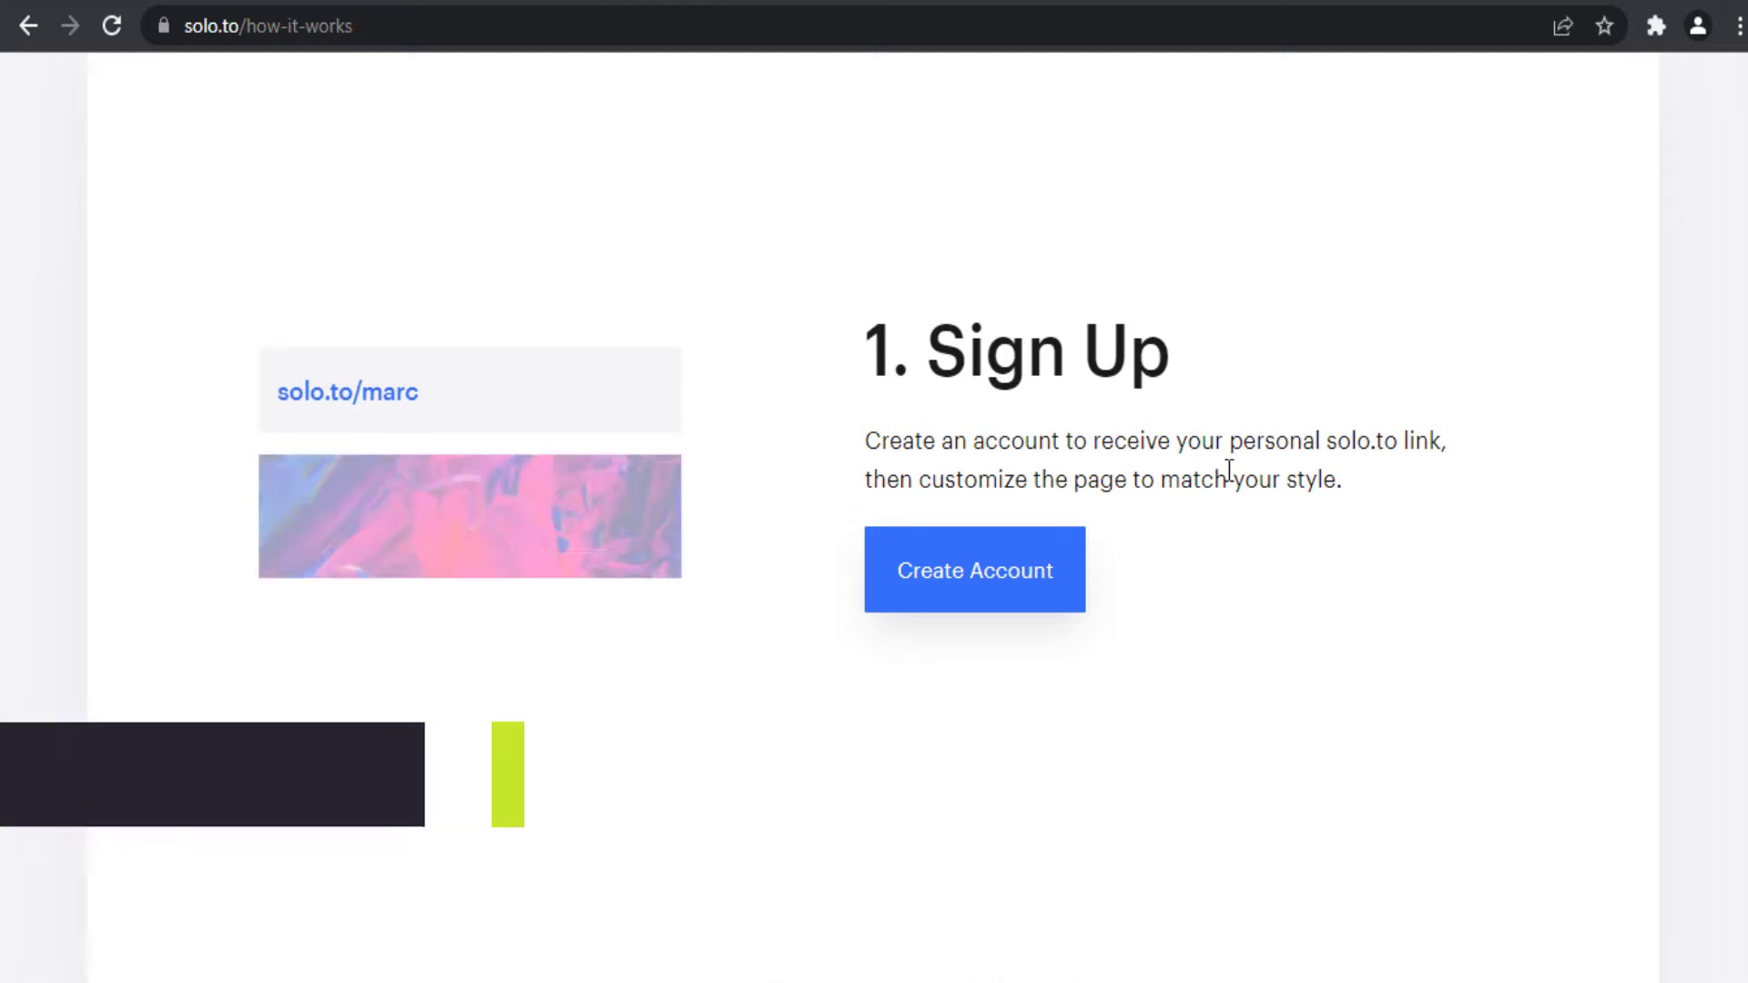
scroll(1307, 511, down, 2)
scroll(1179, 513, down, 6)
scroll(1333, 503, down, 2)
scroll(1333, 504, down, 5)
scroll(1228, 512, down, 7)
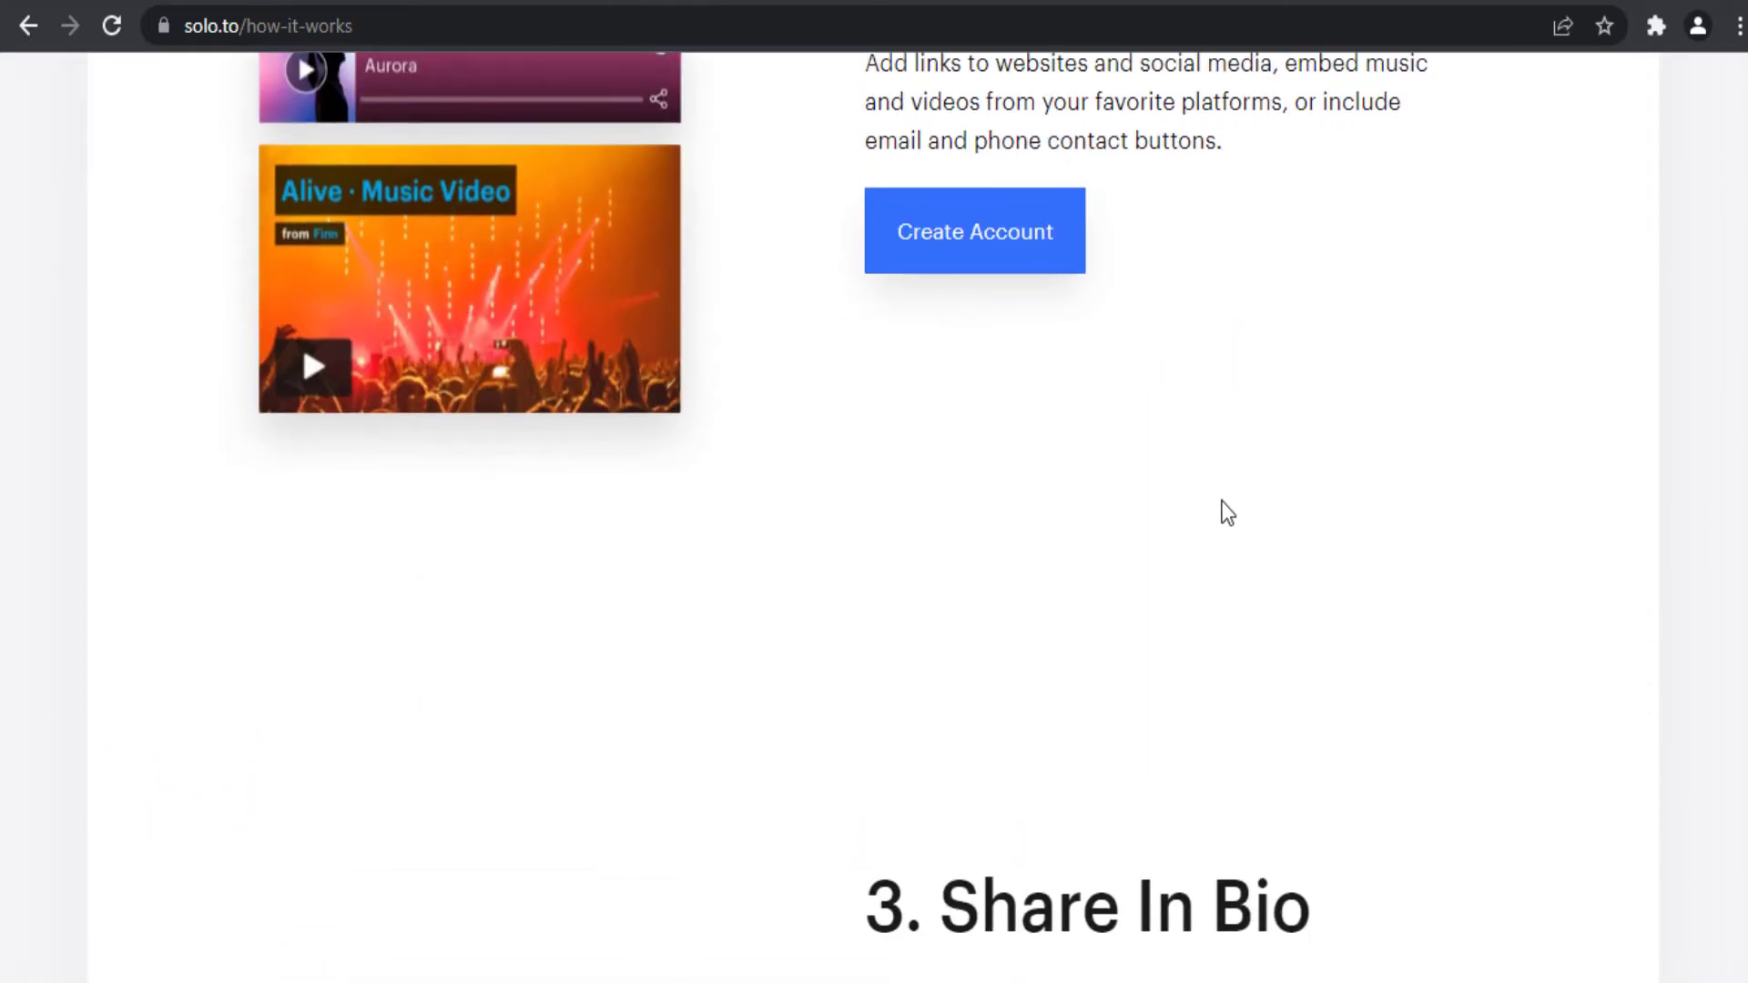
scroll(1345, 517, down, 3)
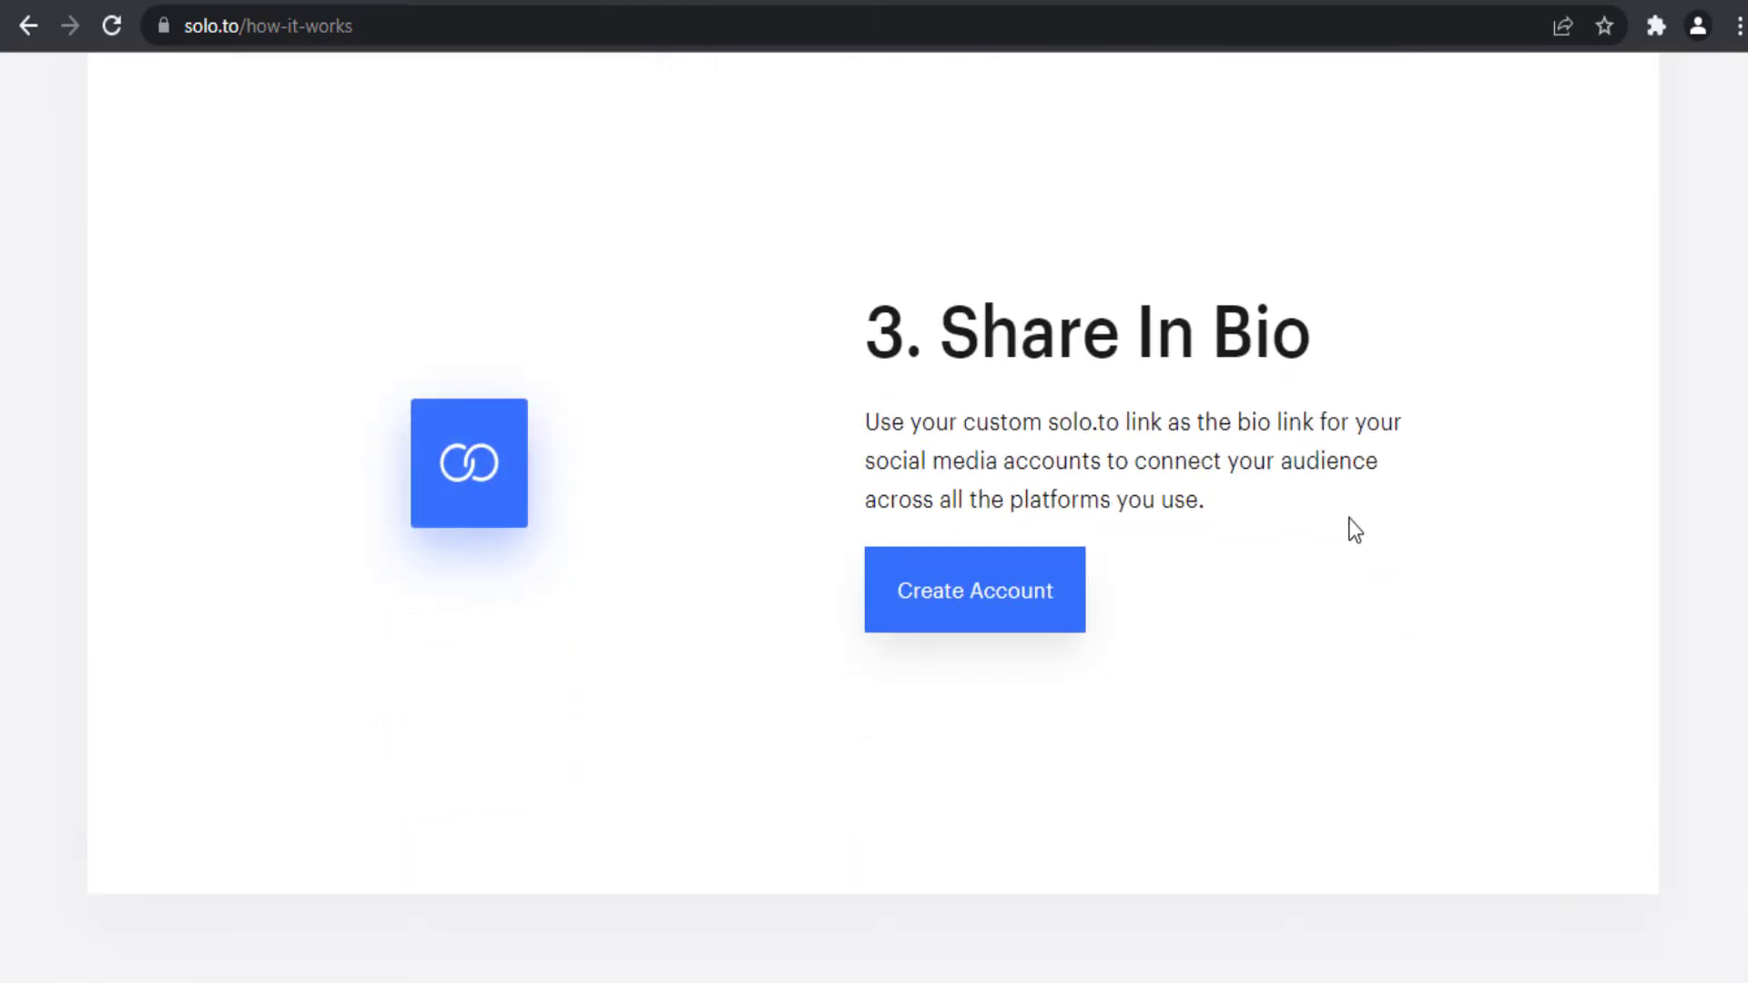
scroll(1261, 507, down, 2)
scroll(1260, 507, up, 2)
scroll(1259, 506, down, 6)
scroll(1265, 501, down, 3)
scroll(1268, 507, down, 2)
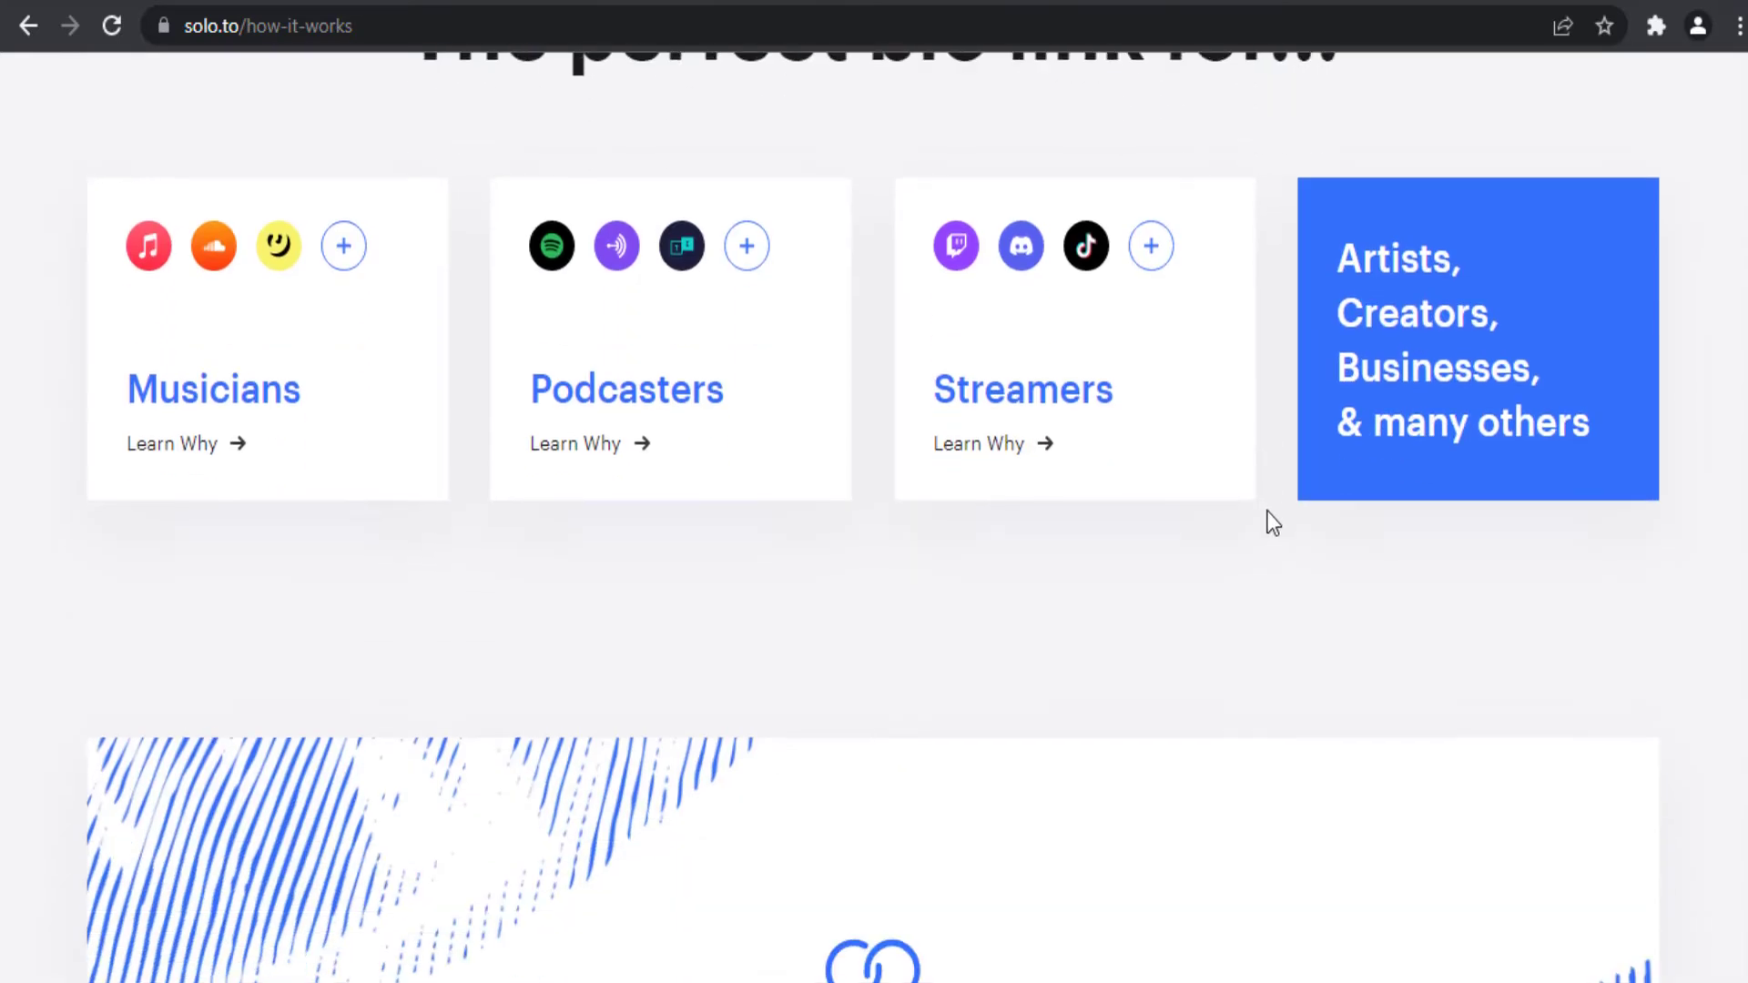
scroll(1272, 522, down, 9)
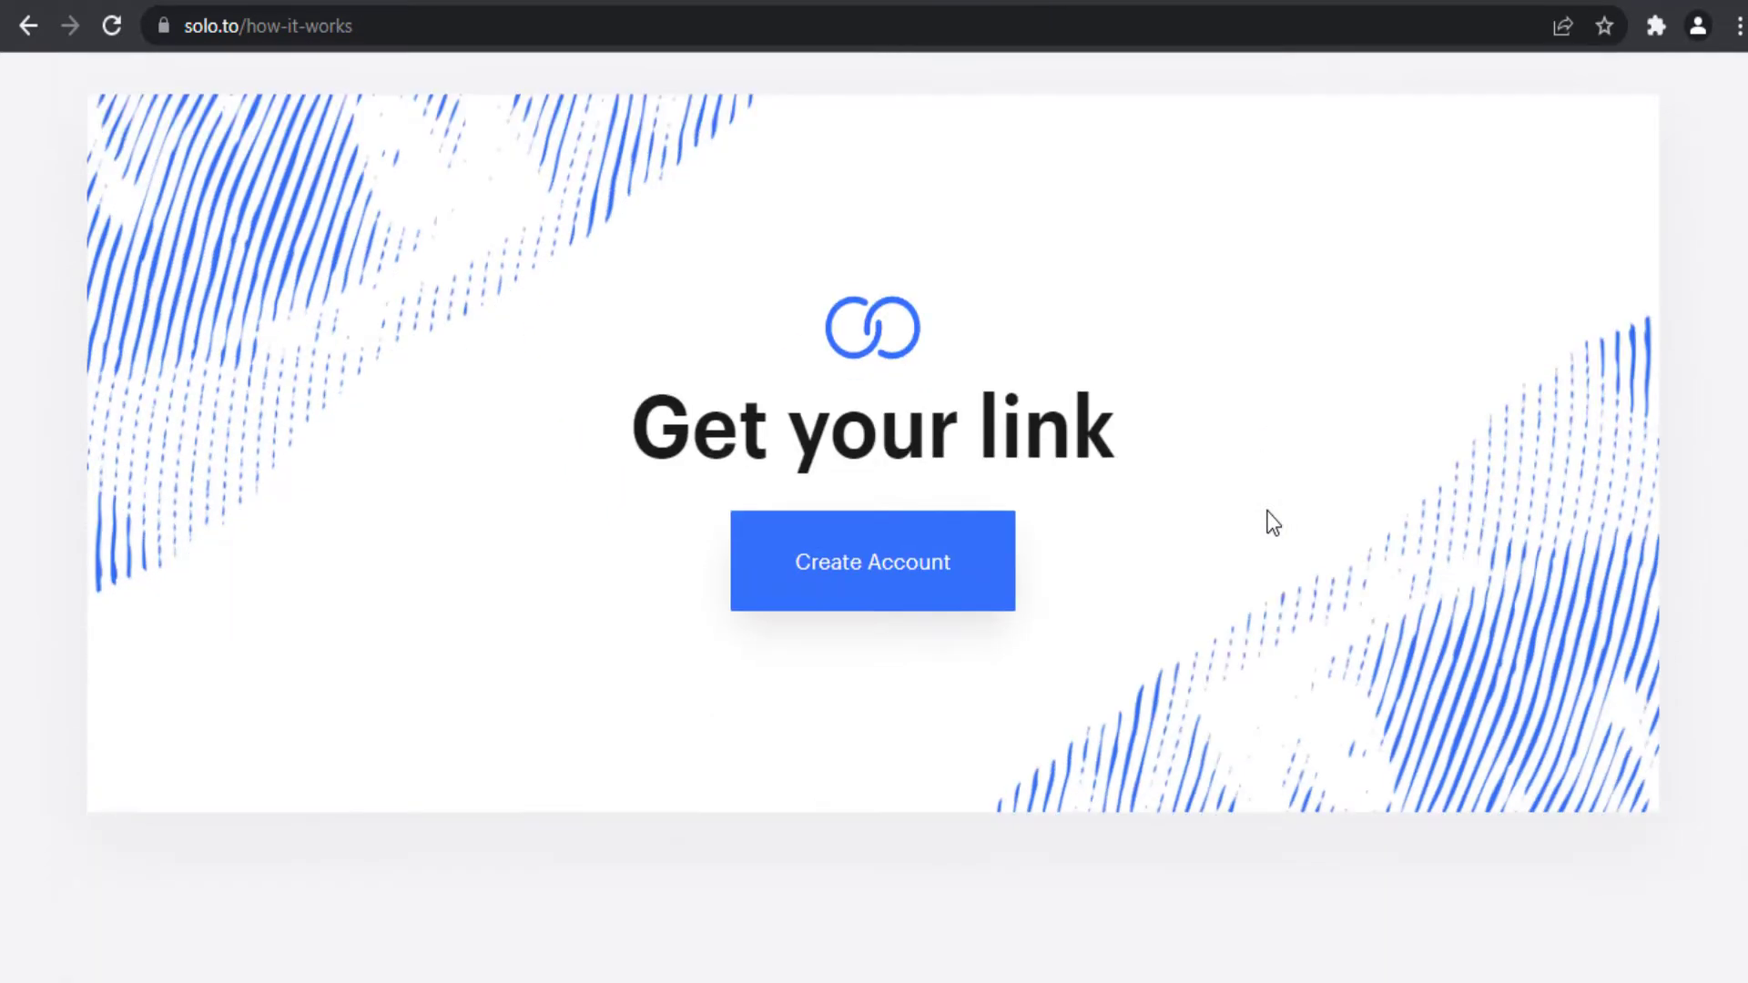
scroll(1271, 523, down, 7)
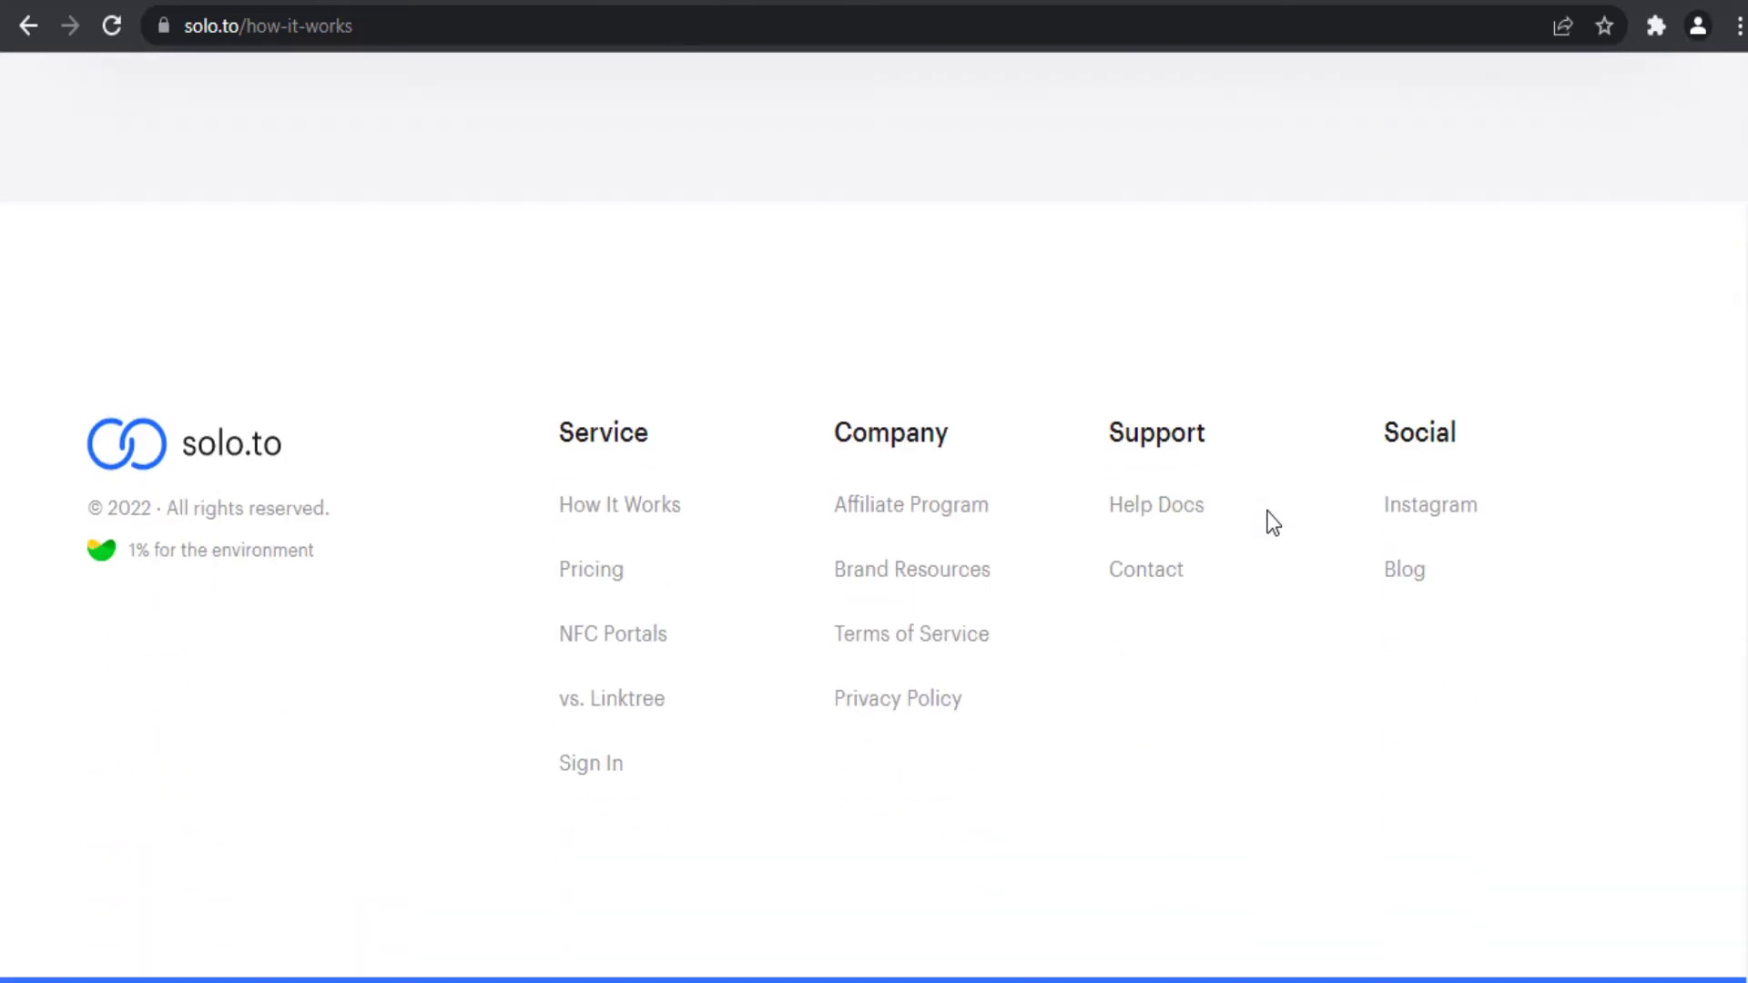
scroll(1272, 522, up, 20)
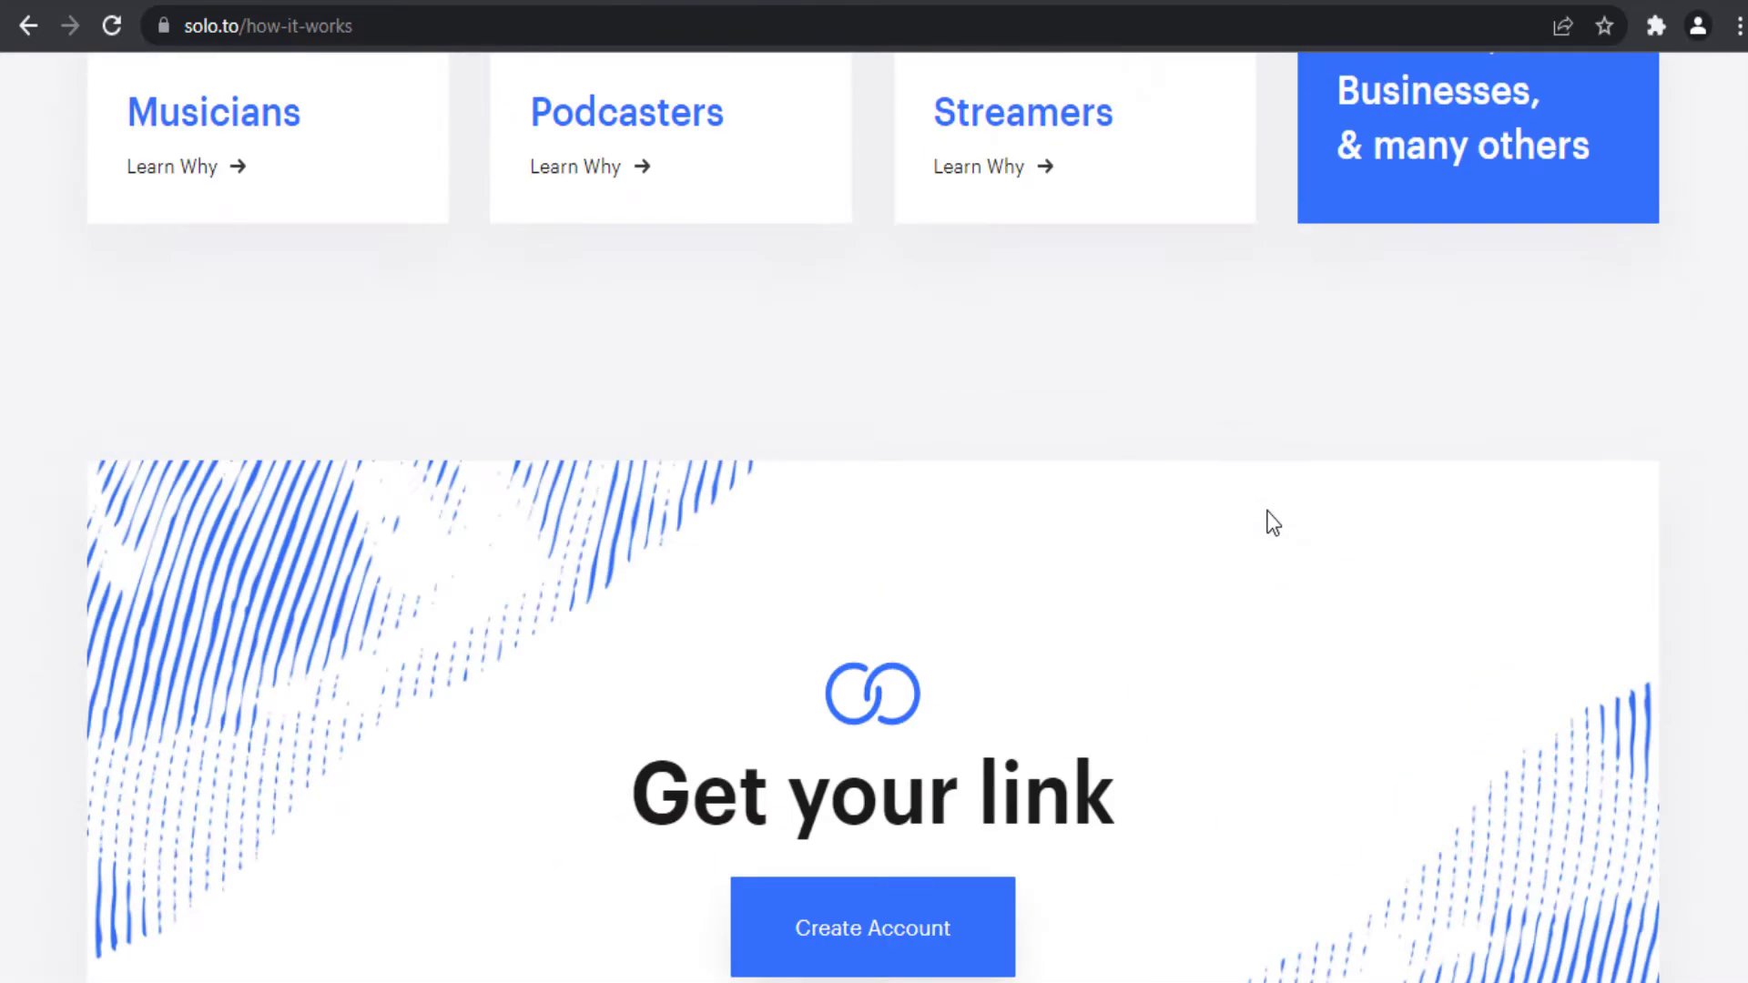
scroll(1272, 522, up, 20)
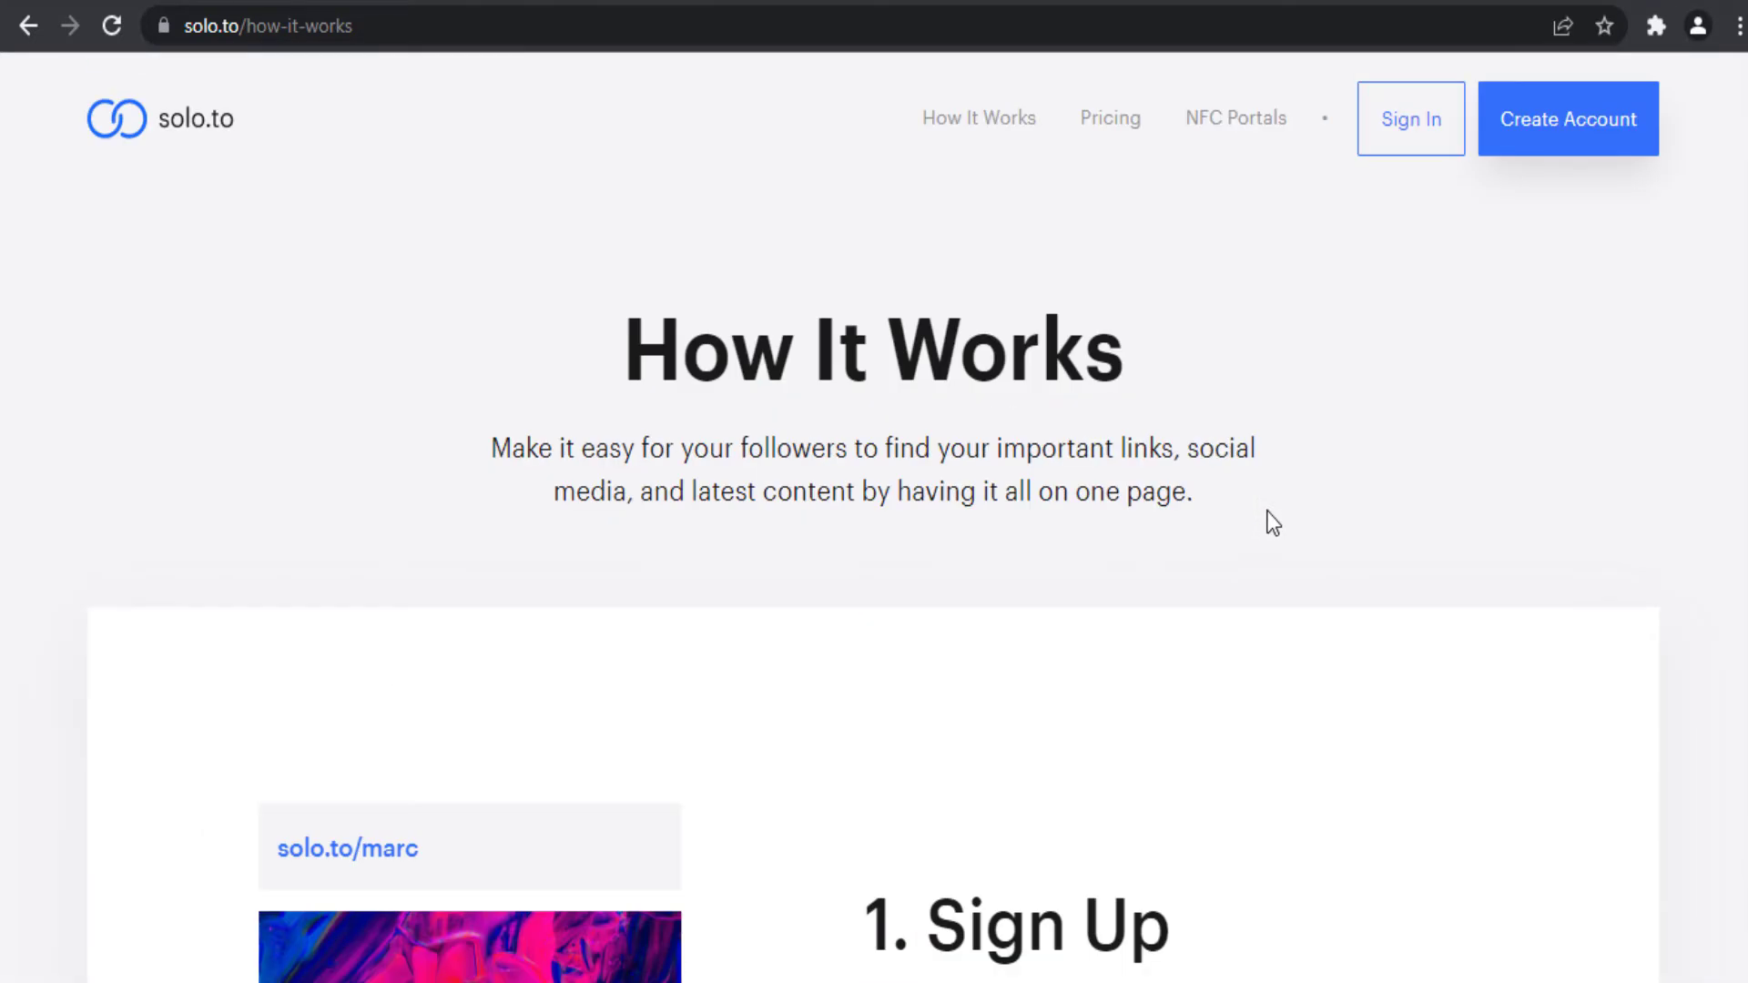
Go to Pricing and scroll to the Beginner, Personal, Entrepreneur and Professional feature lists
click(1095, 119)
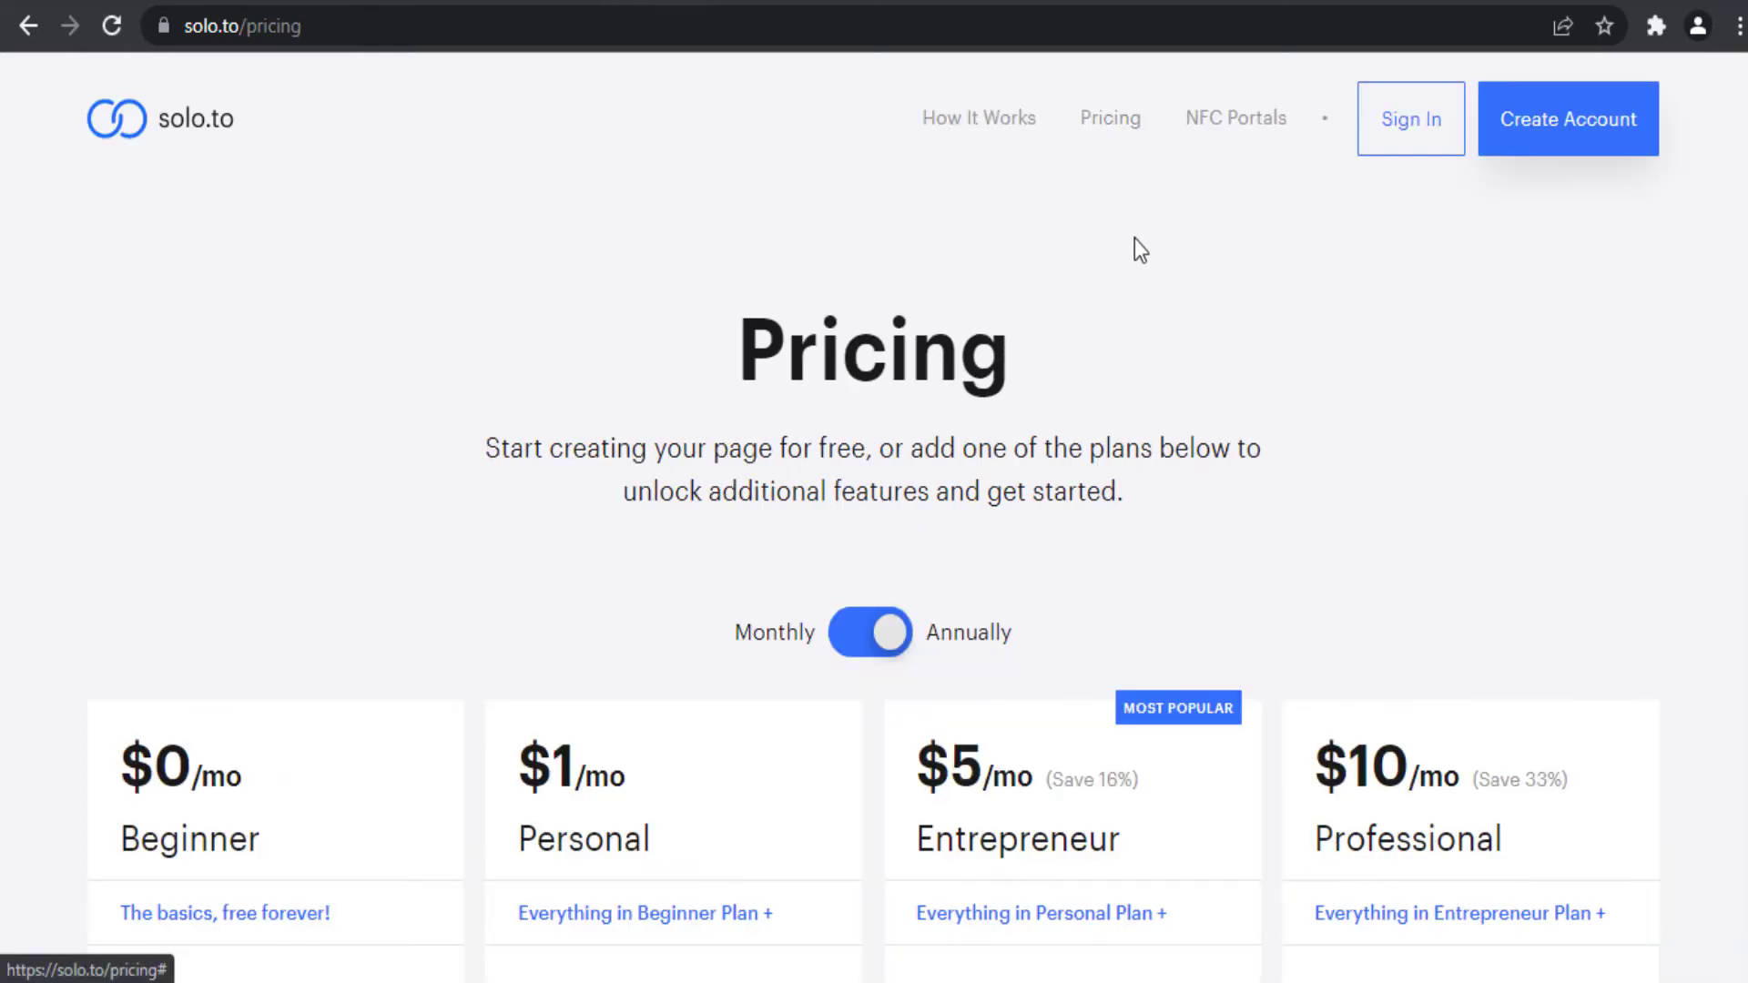
scroll(1170, 258, down, 3)
scroll(1170, 260, down, 5)
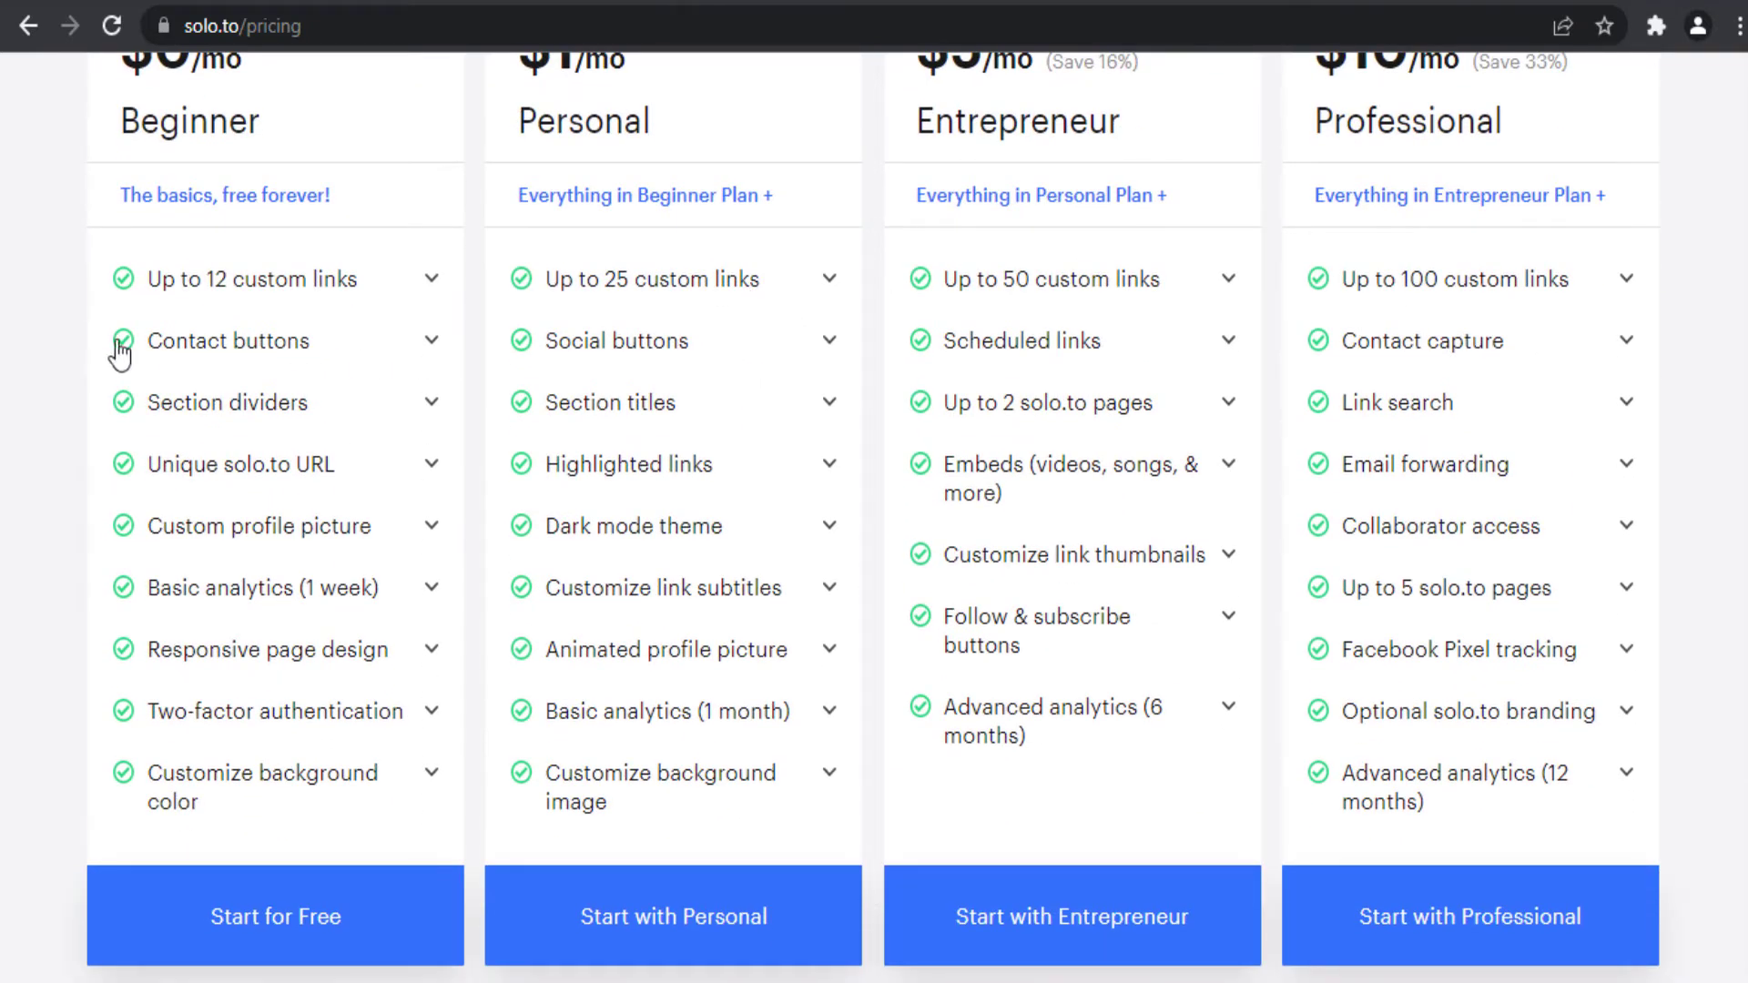
scroll(15, 336, up, 2)
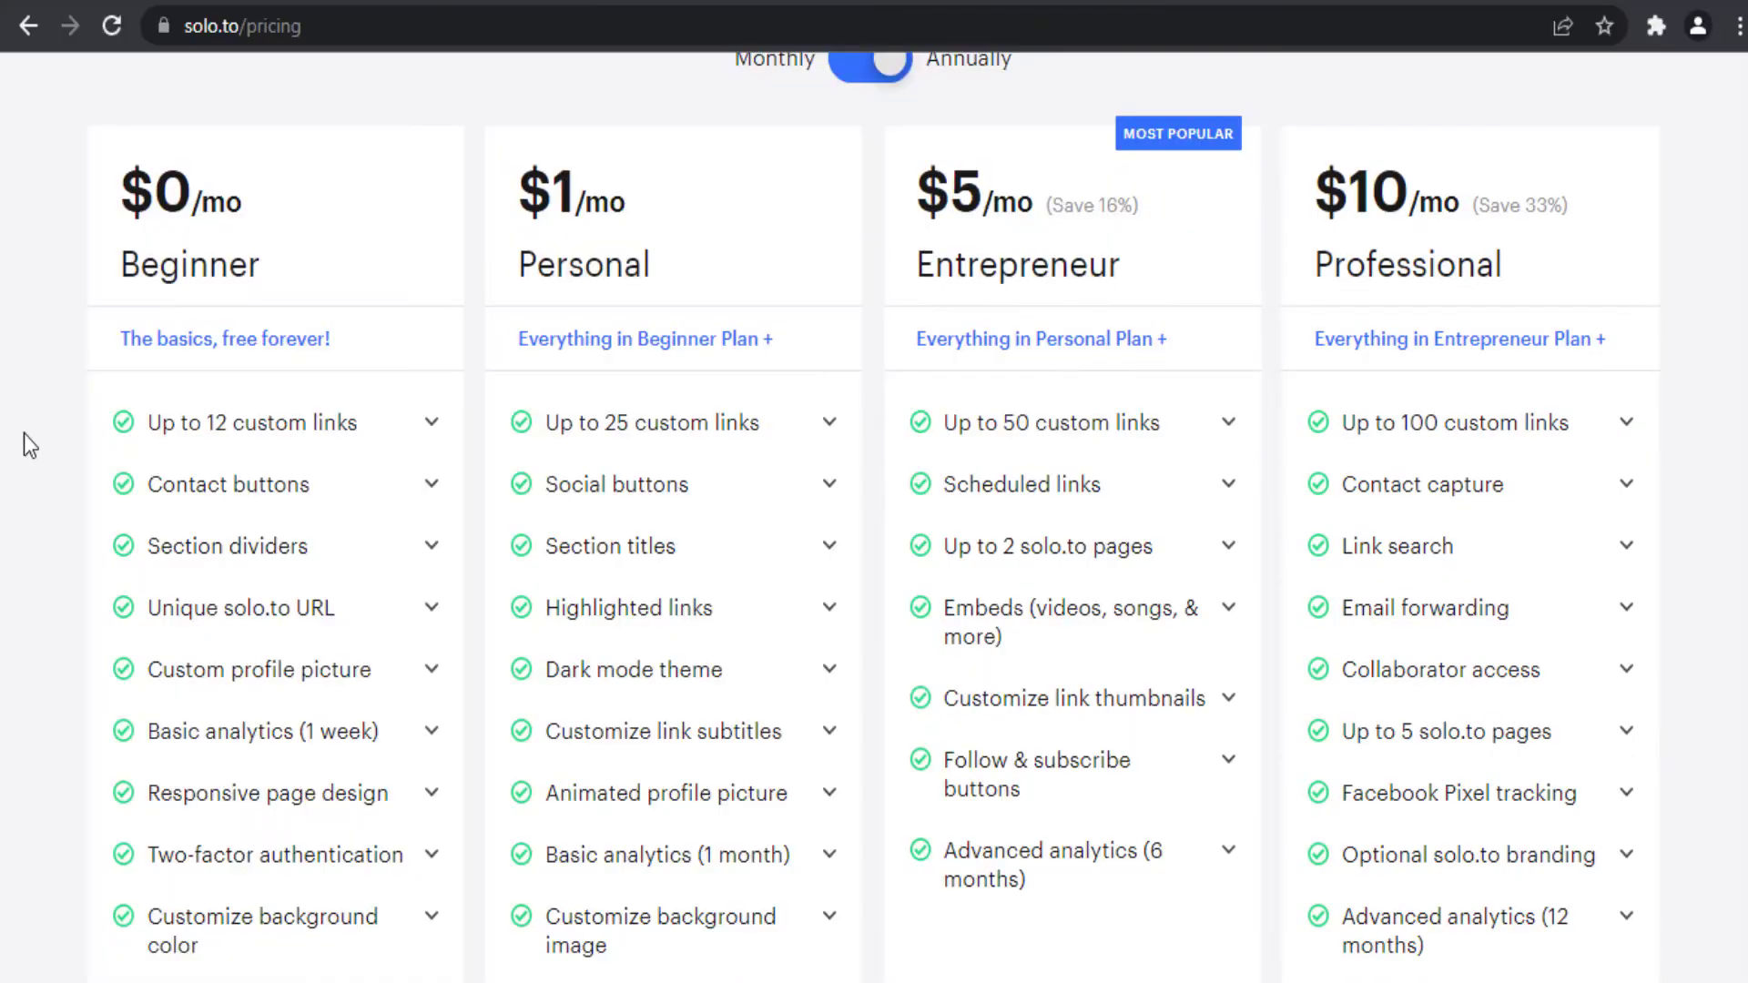
scroll(23, 434, down, 2)
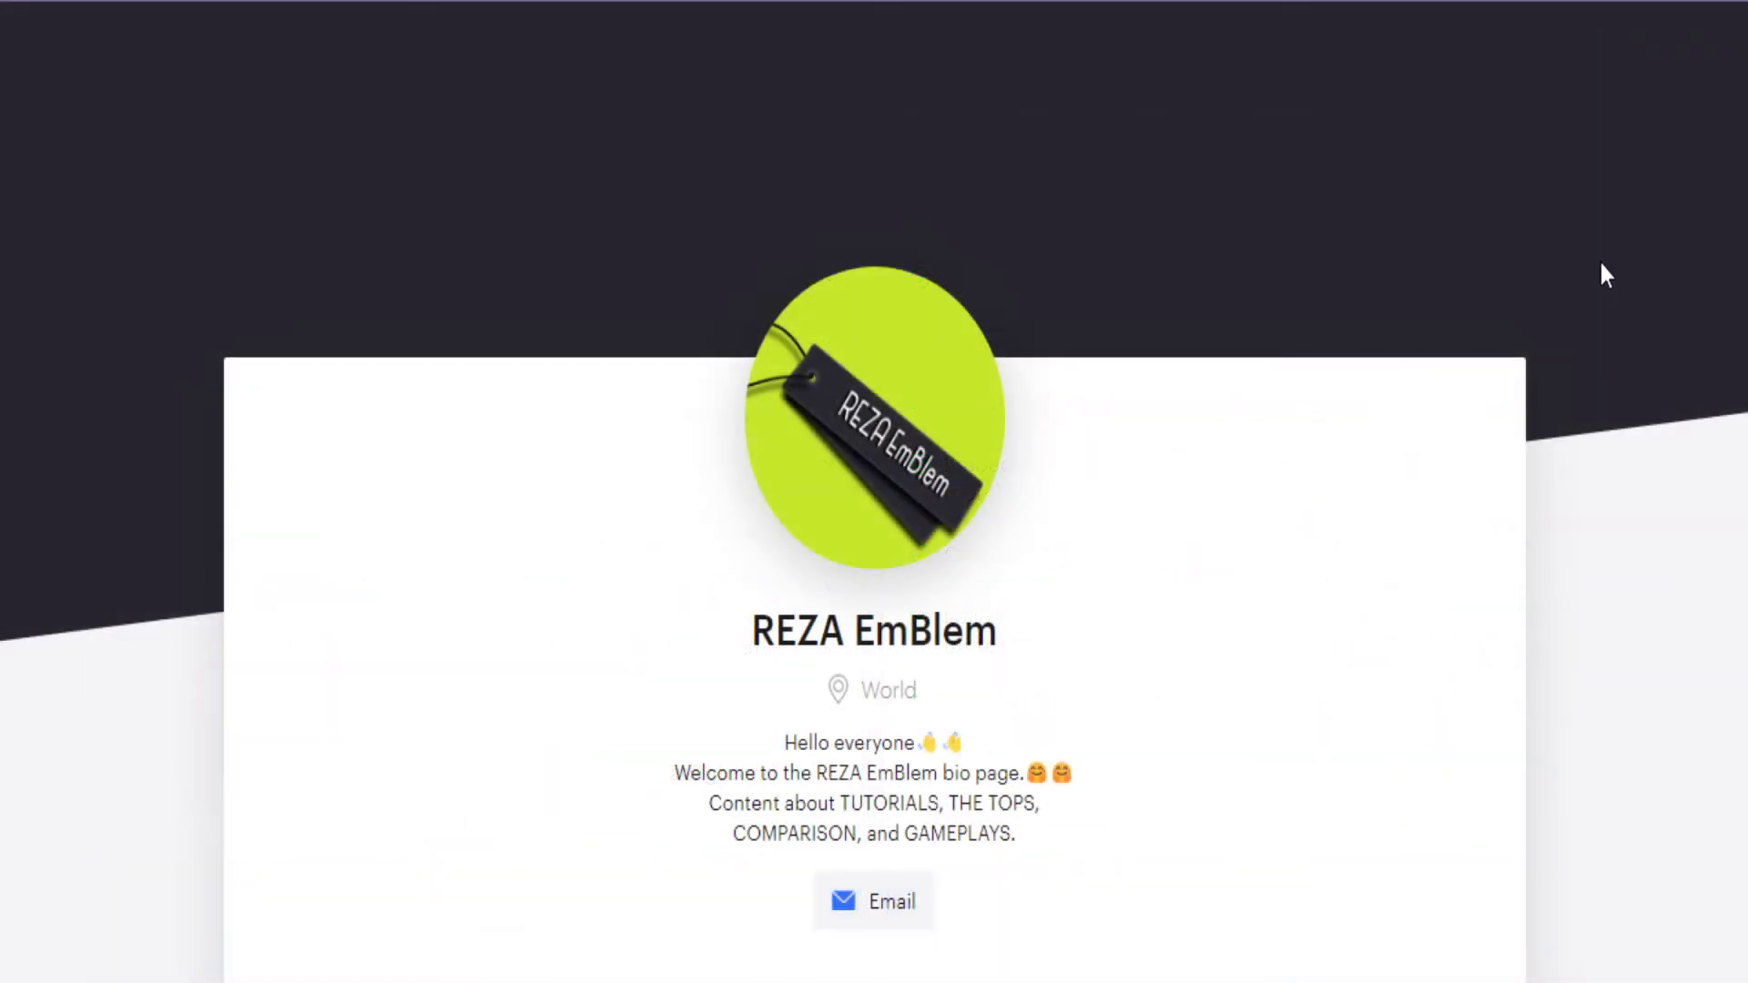
scroll(1602, 292, down, 5)
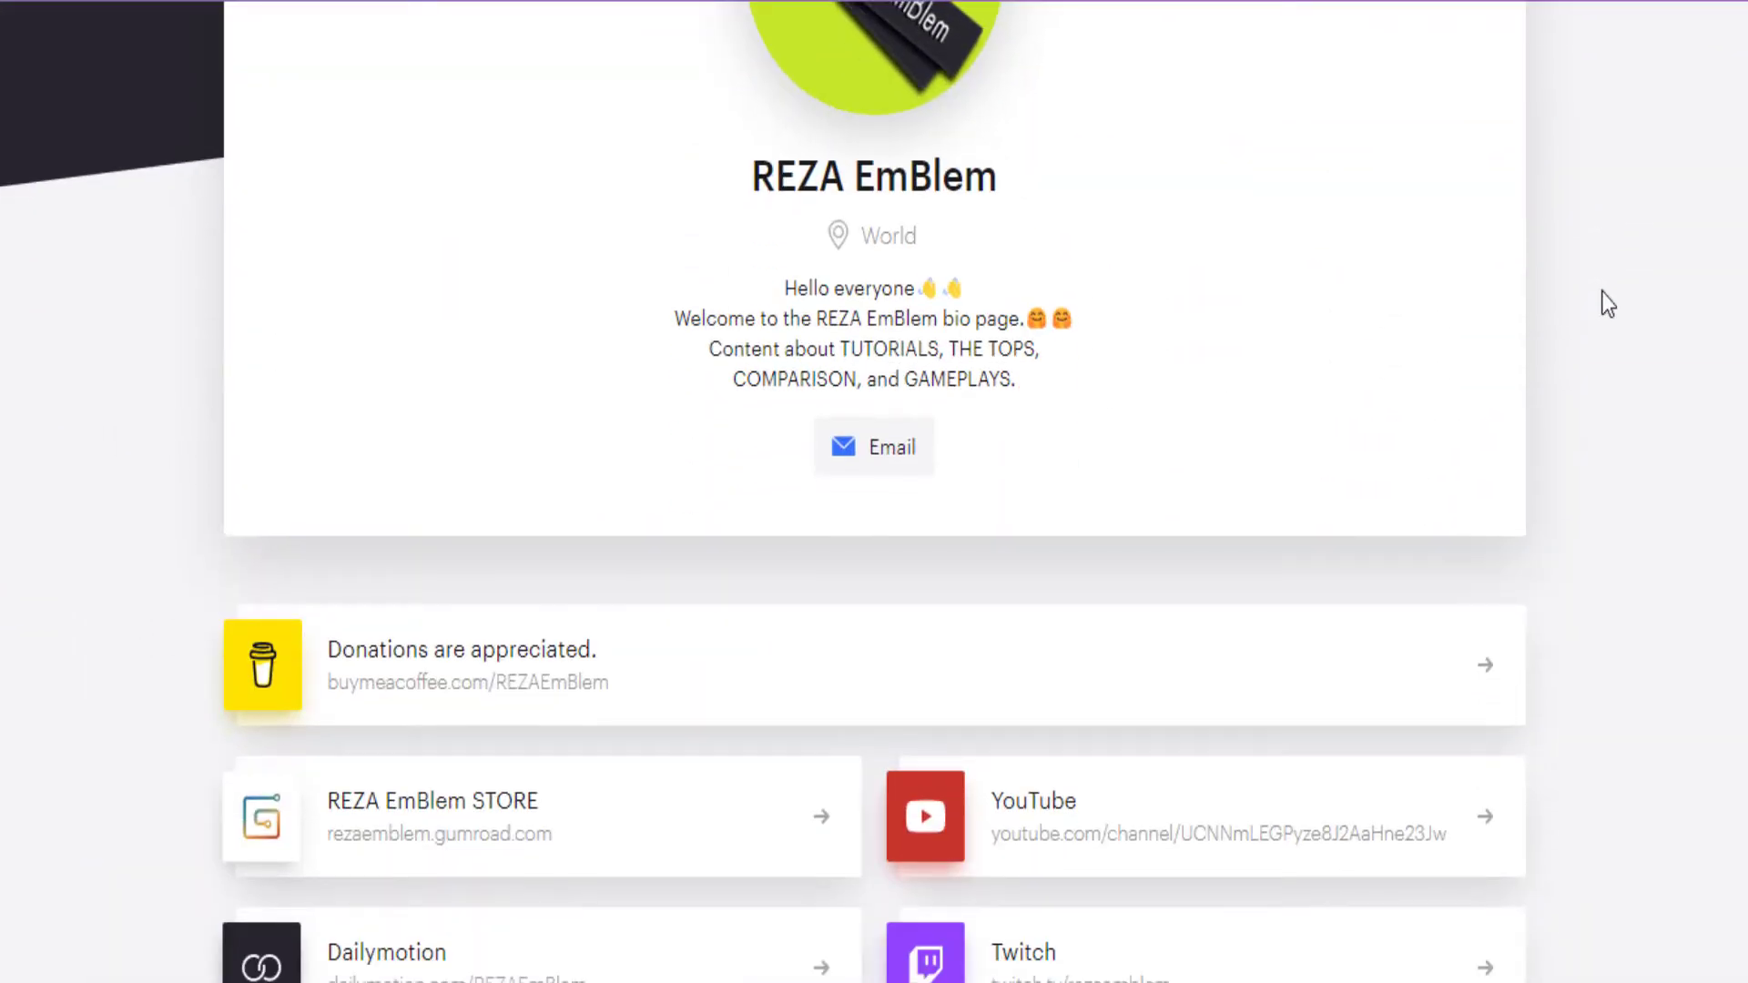
scroll(1602, 292, down, 2)
scroll(1602, 291, down, 2)
scroll(1608, 303, down, 3)
scroll(1607, 304, down, 1)
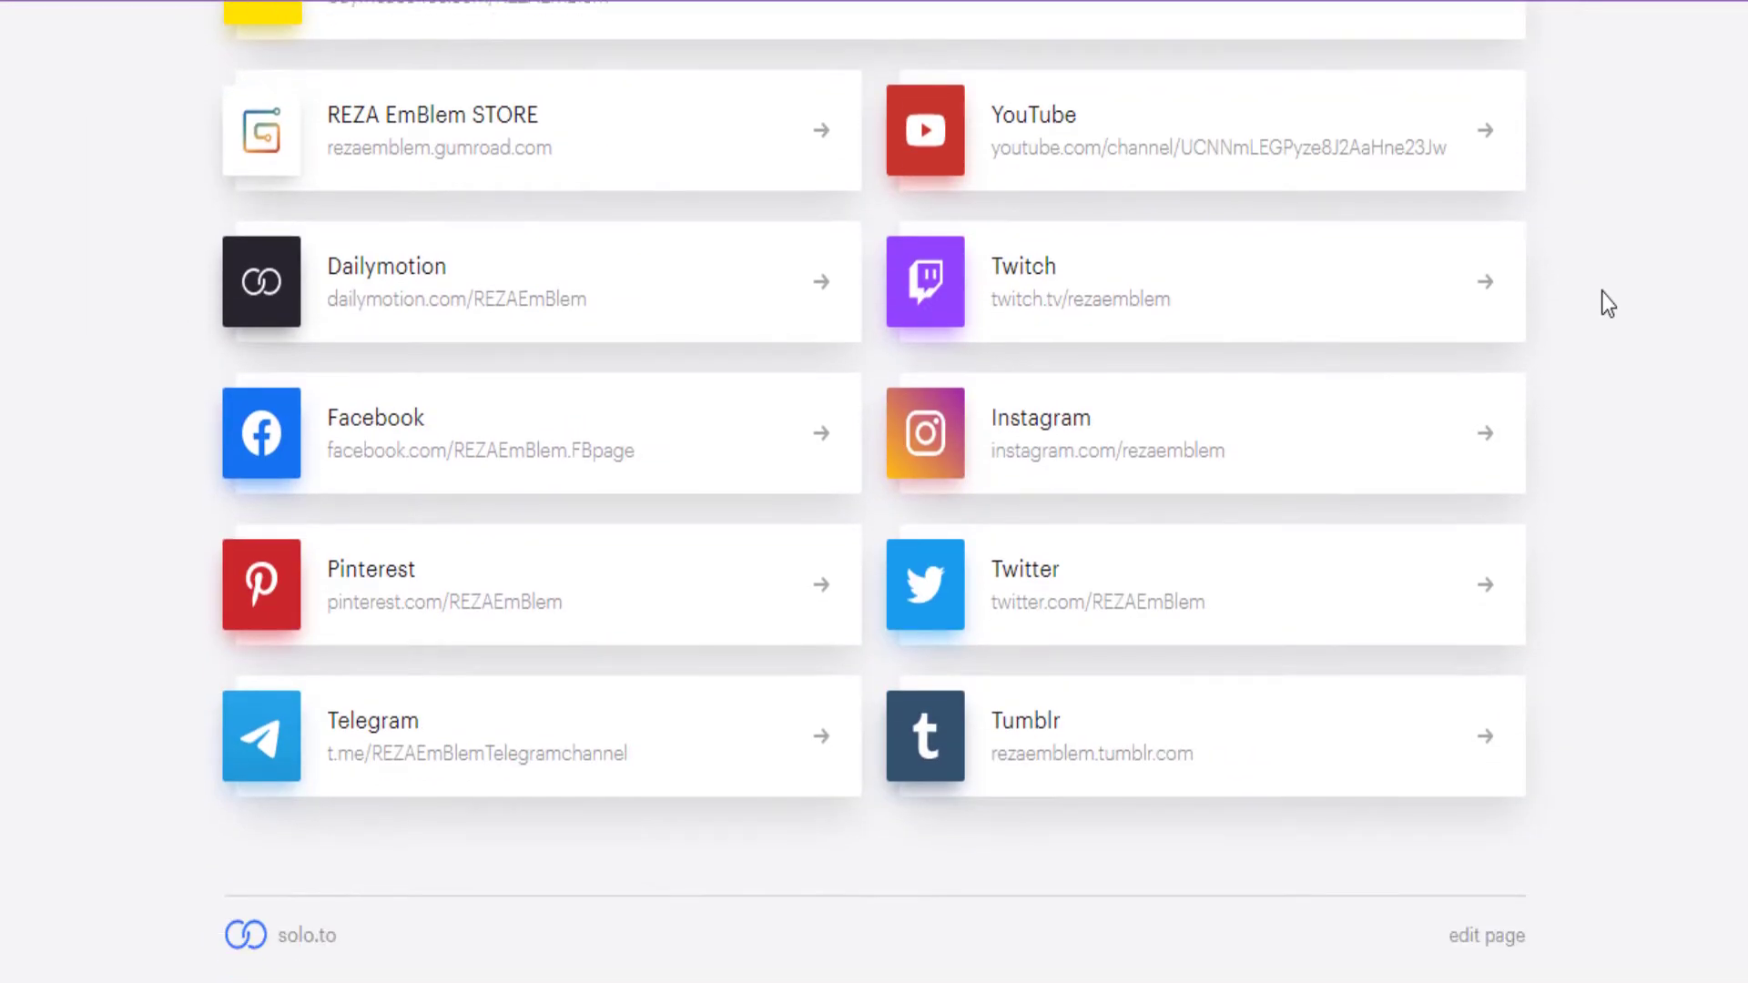
scroll(1607, 303, up, 7)
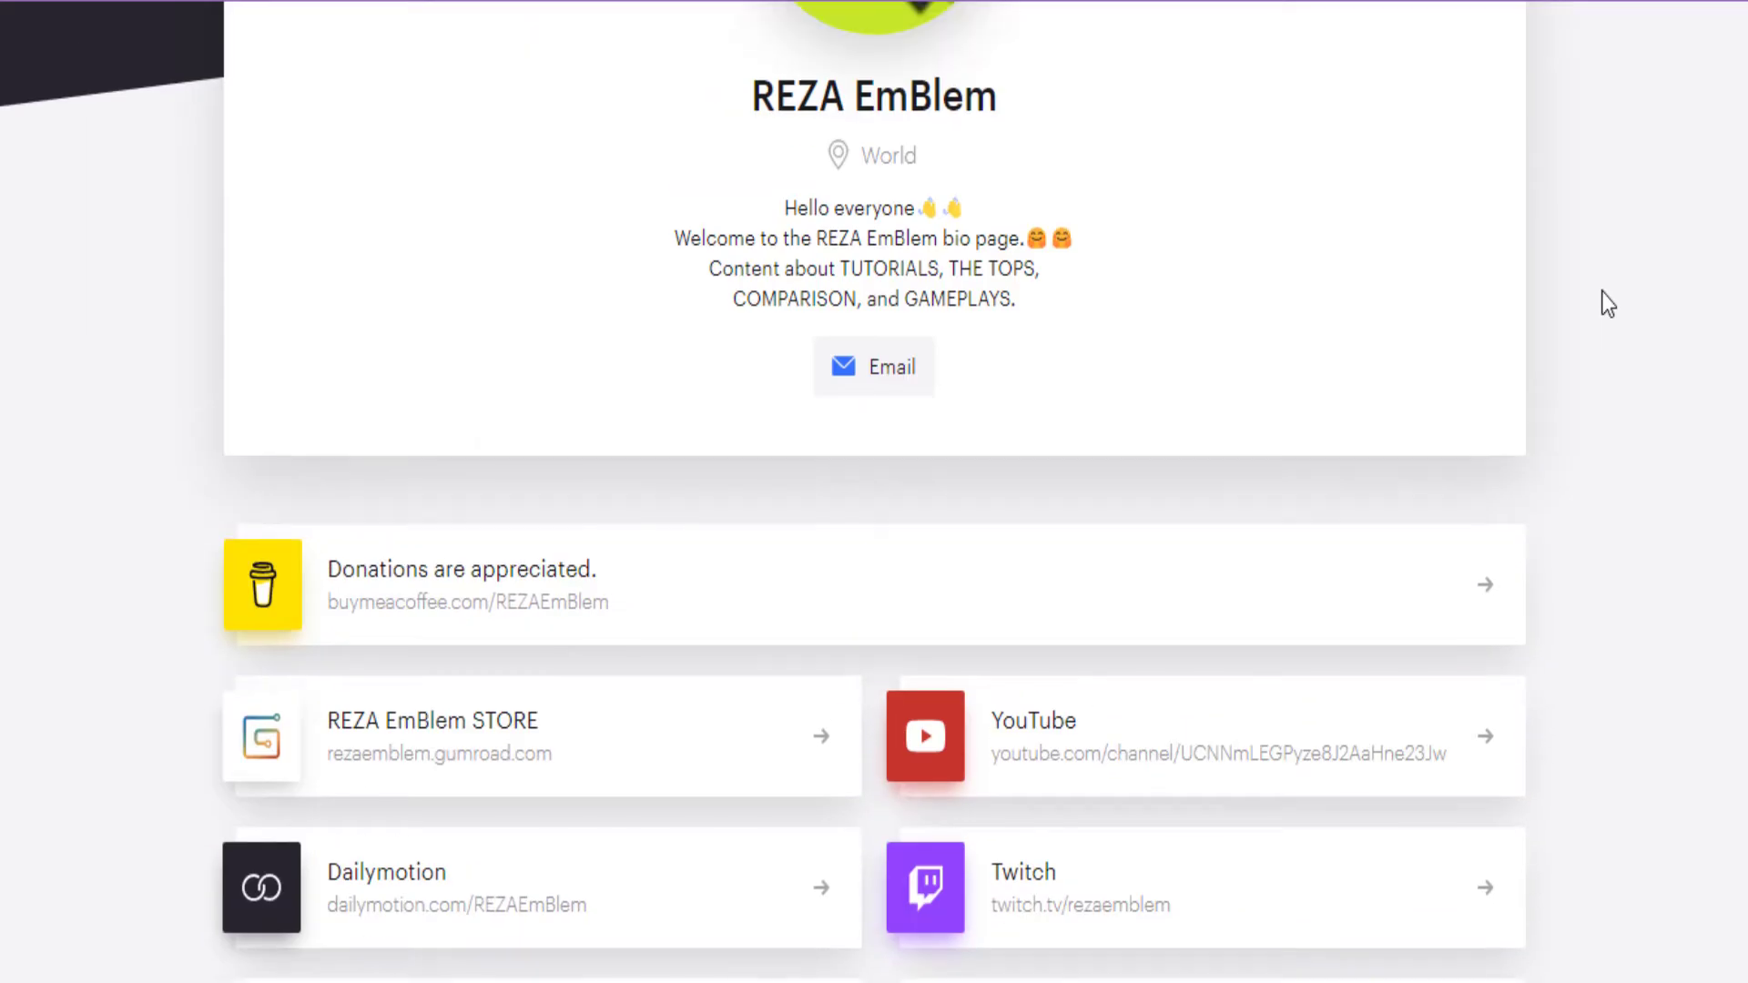
scroll(1601, 291, up, 6)
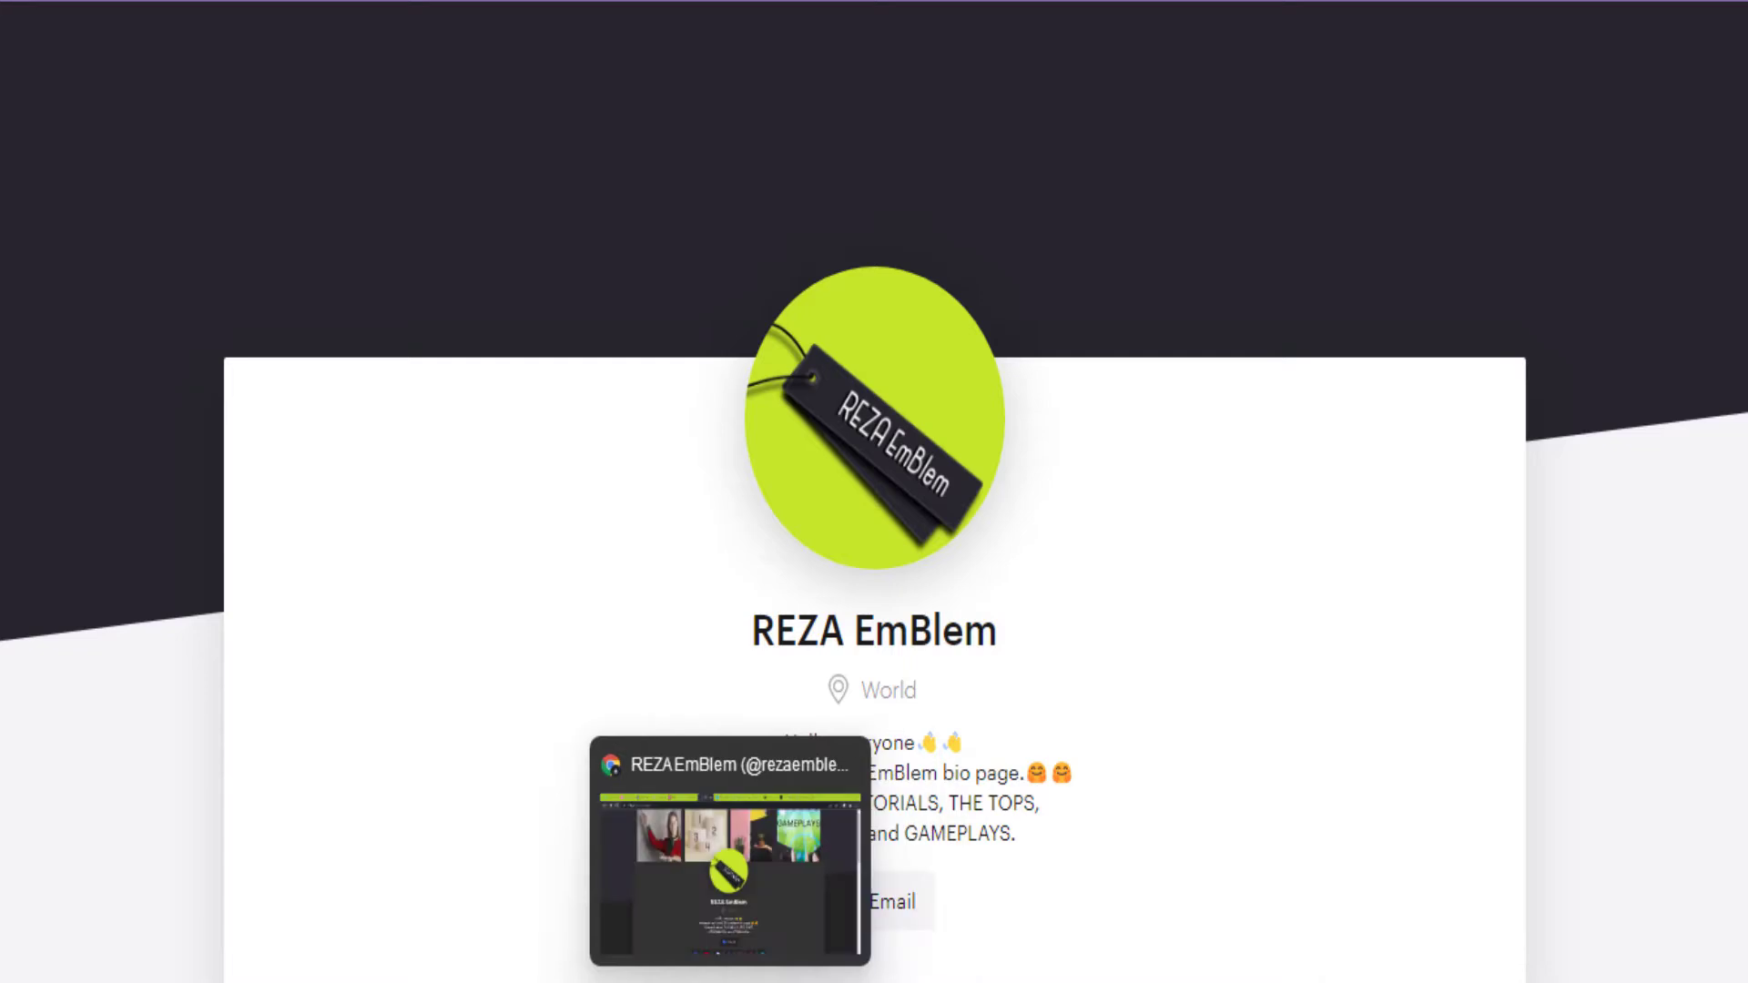
Switch to the dark bio page and scroll through its header, social icons, link search and video
click(780, 847)
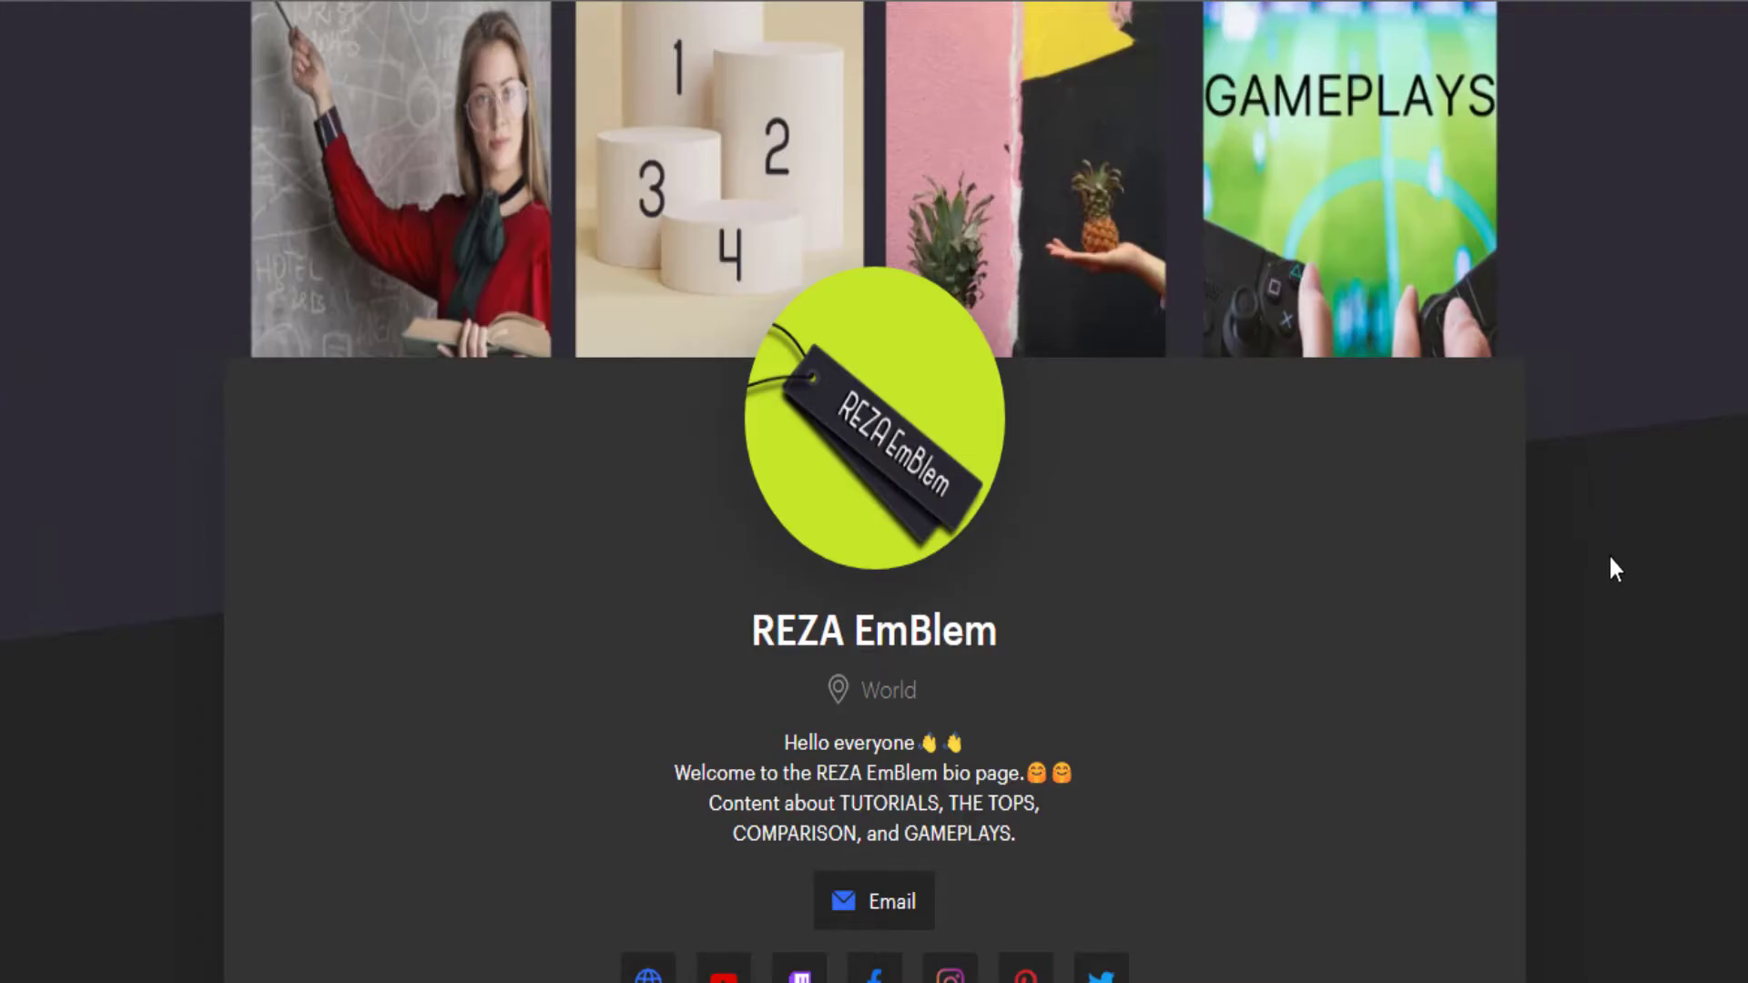
scroll(1609, 562, down, 2)
scroll(1609, 563, down, 4)
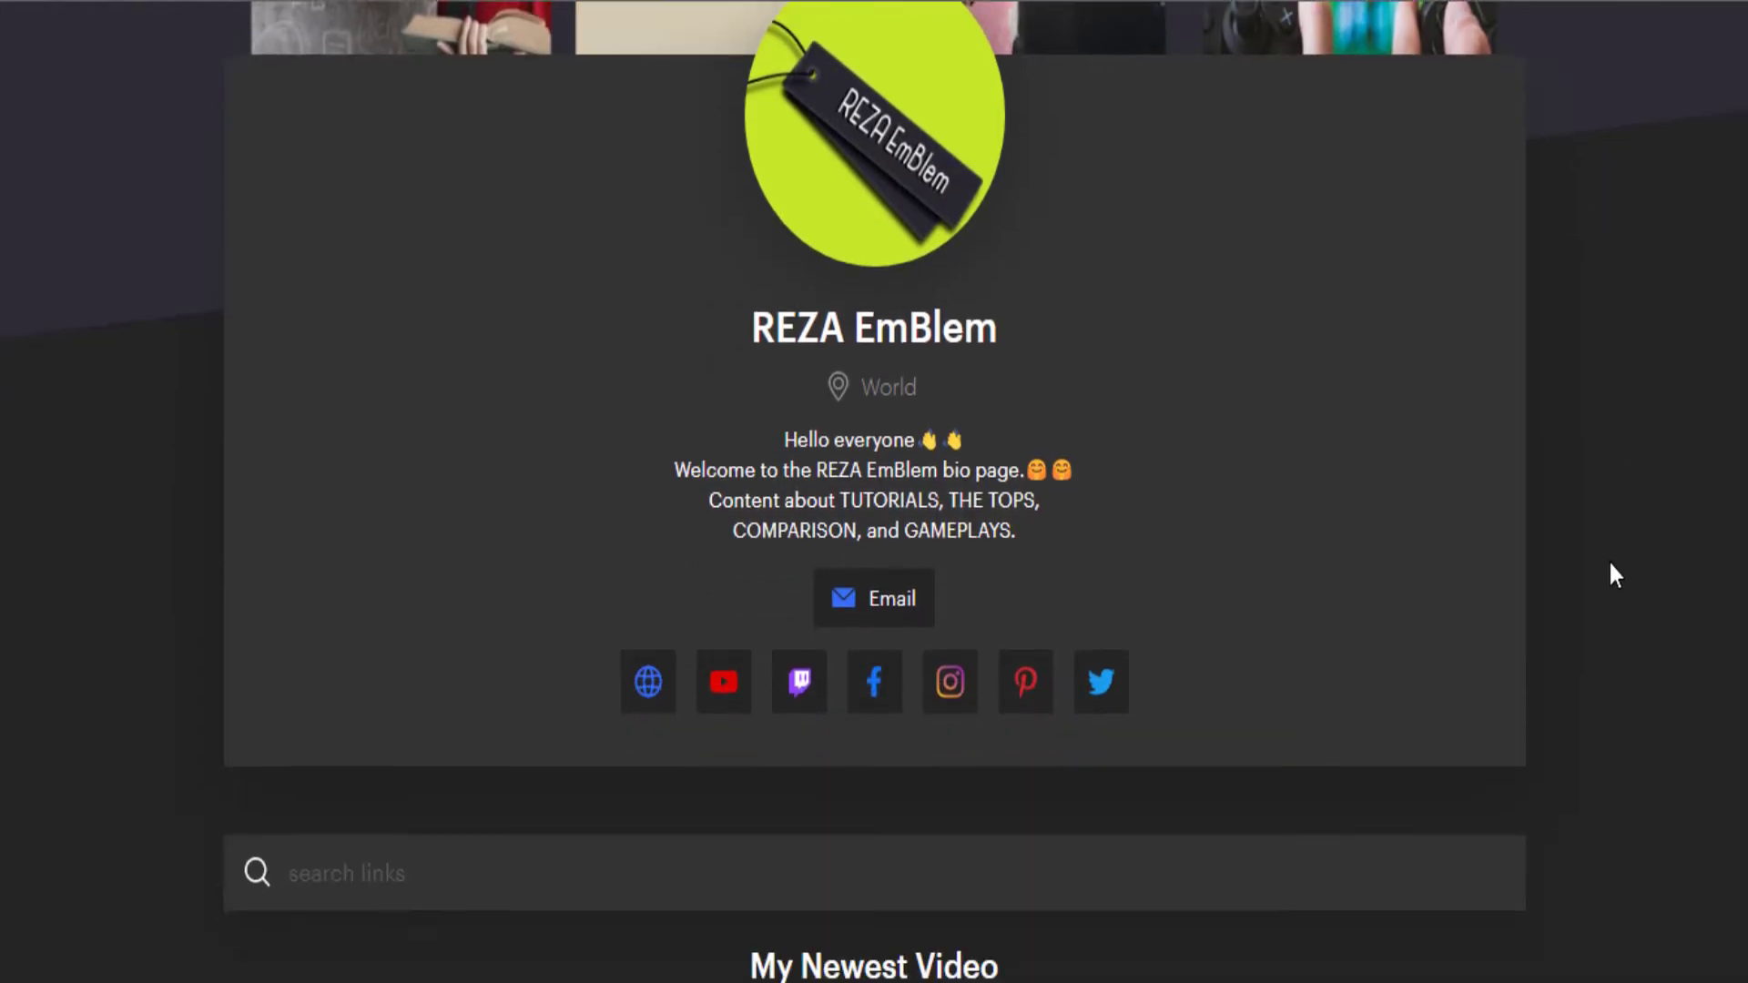
scroll(1611, 577, down, 3)
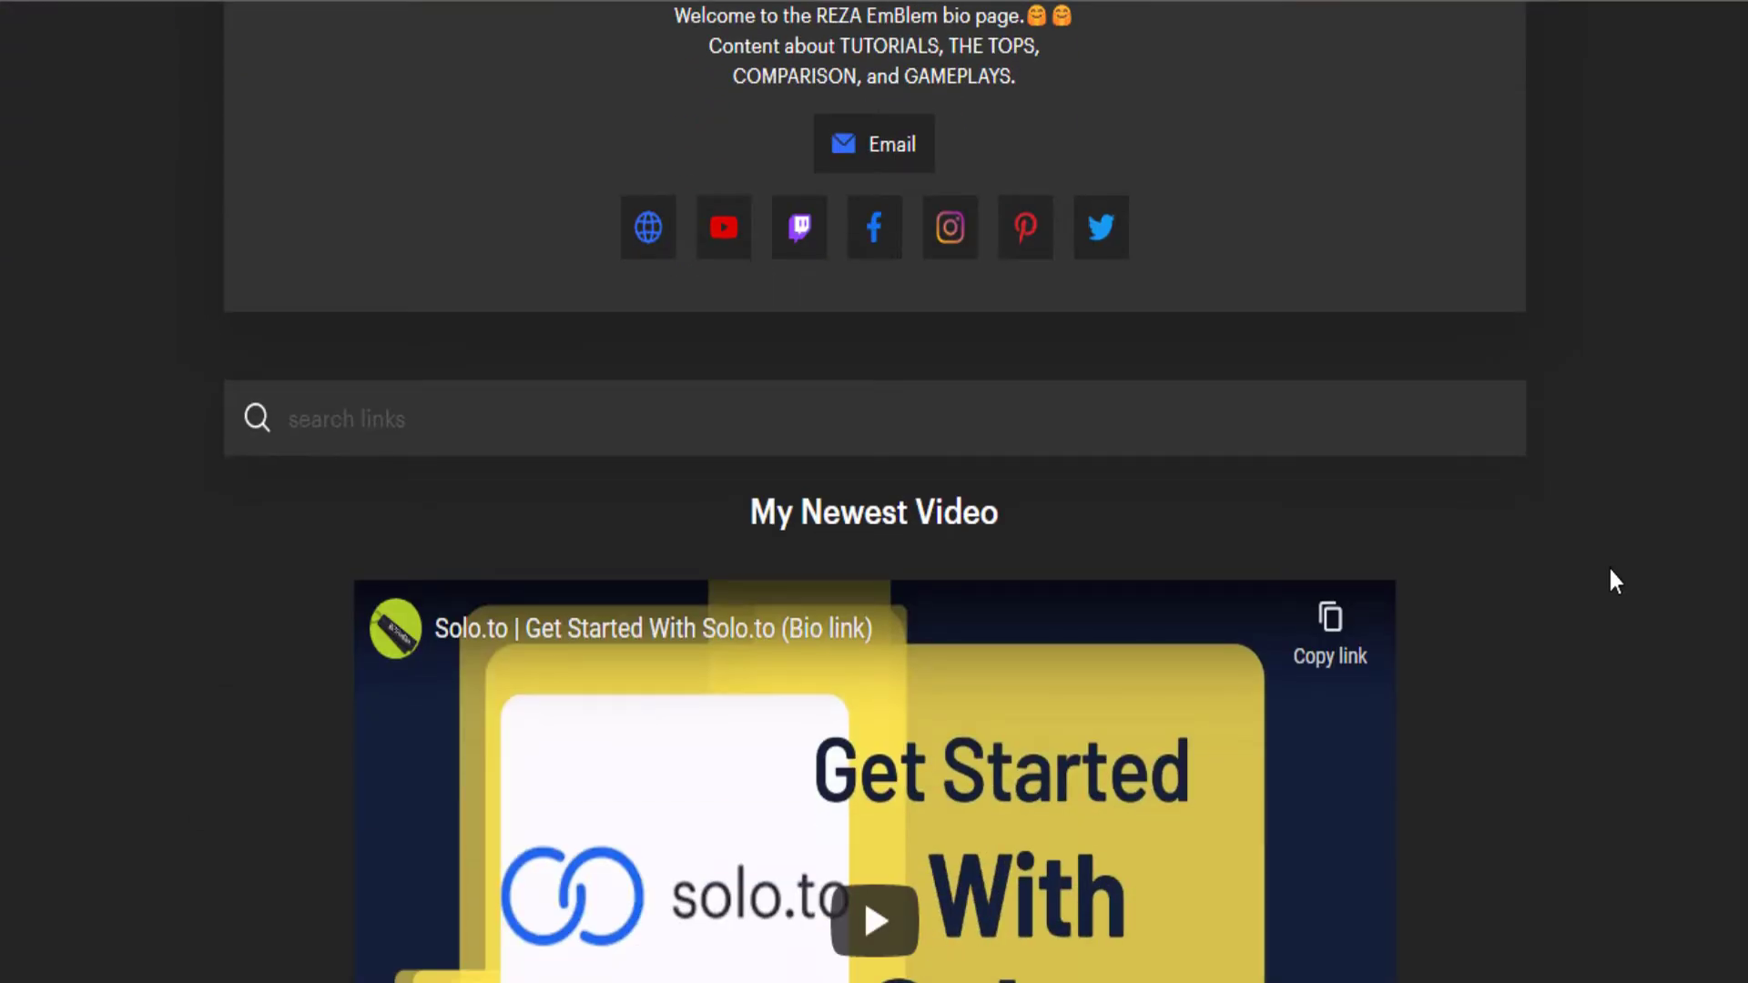
scroll(1529, 564, down, 3)
scroll(1556, 555, down, 2)
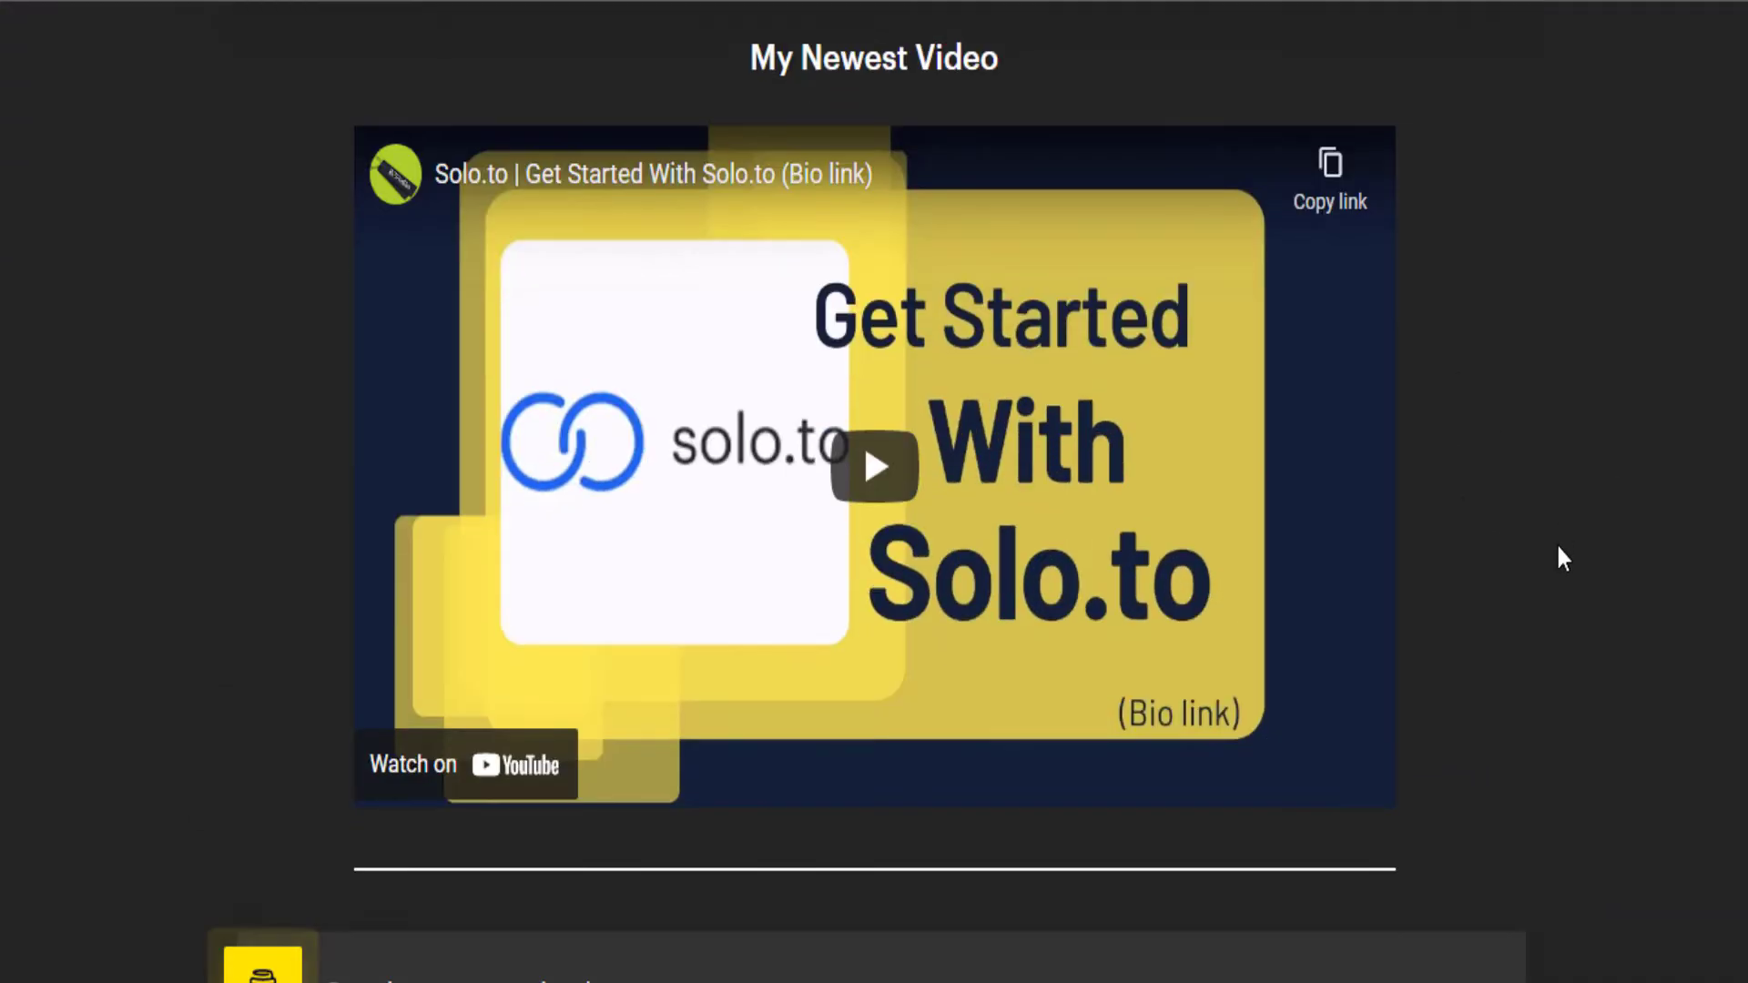
scroll(1556, 556, down, 2)
scroll(1558, 547, down, 2)
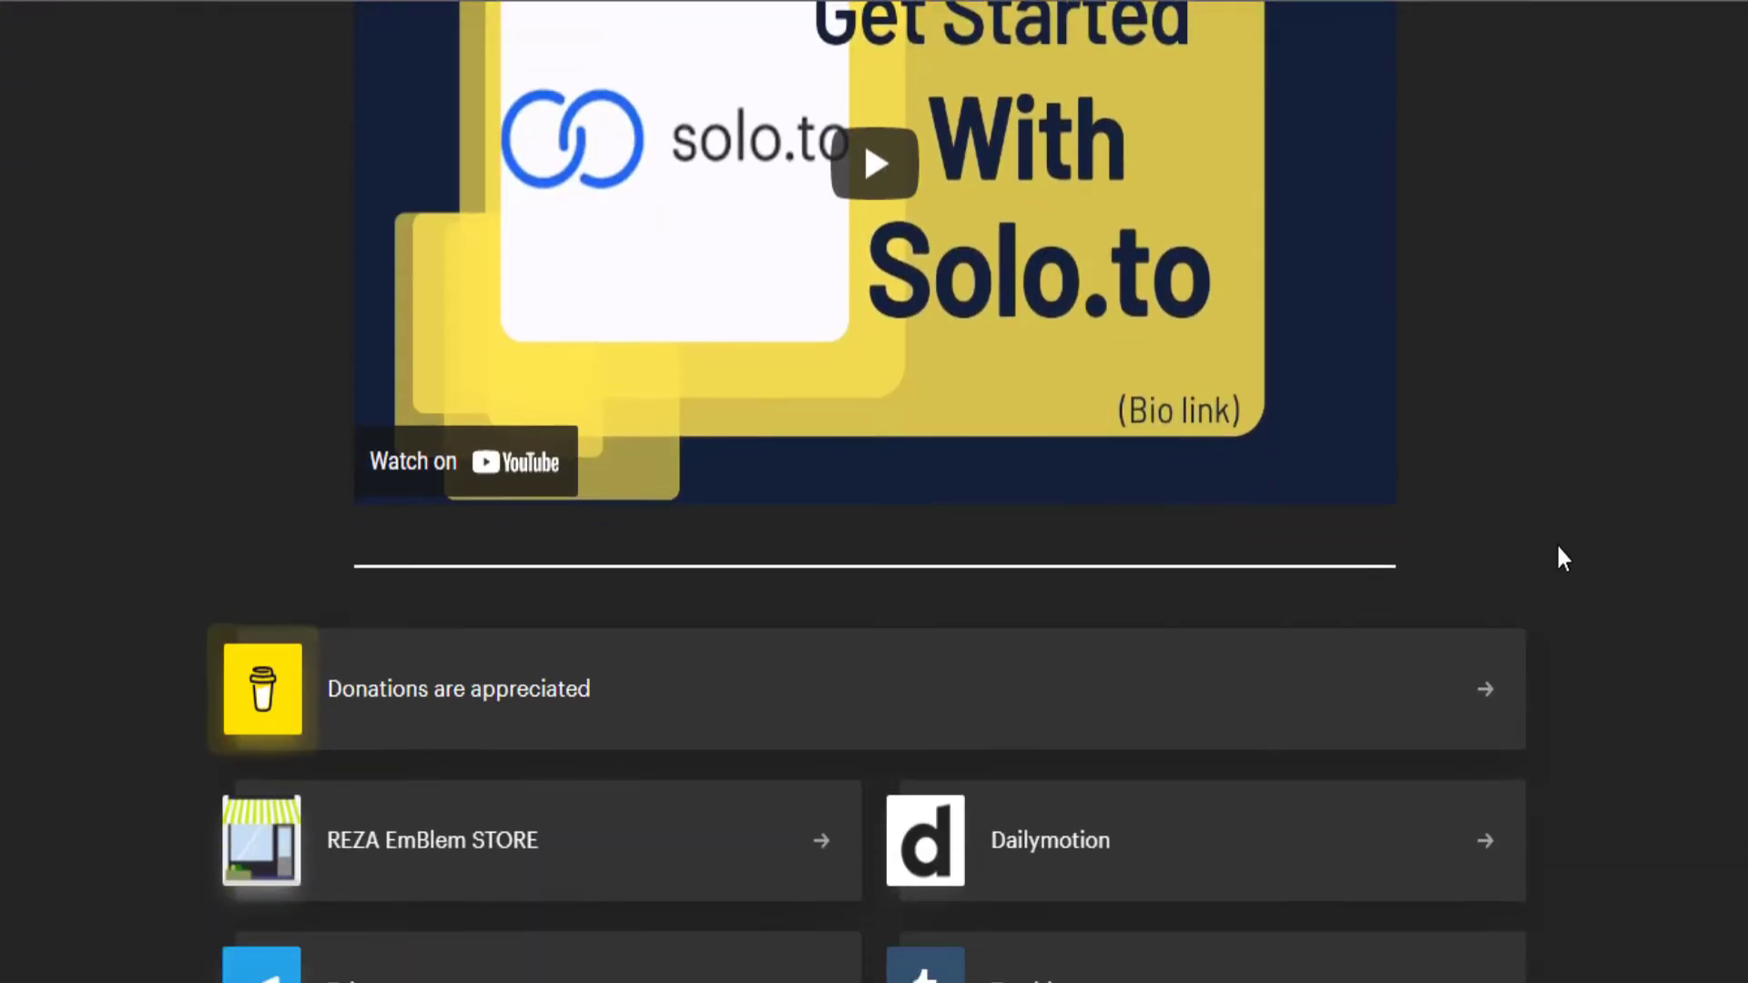
scroll(1558, 547, down, 2)
scroll(1557, 547, down, 2)
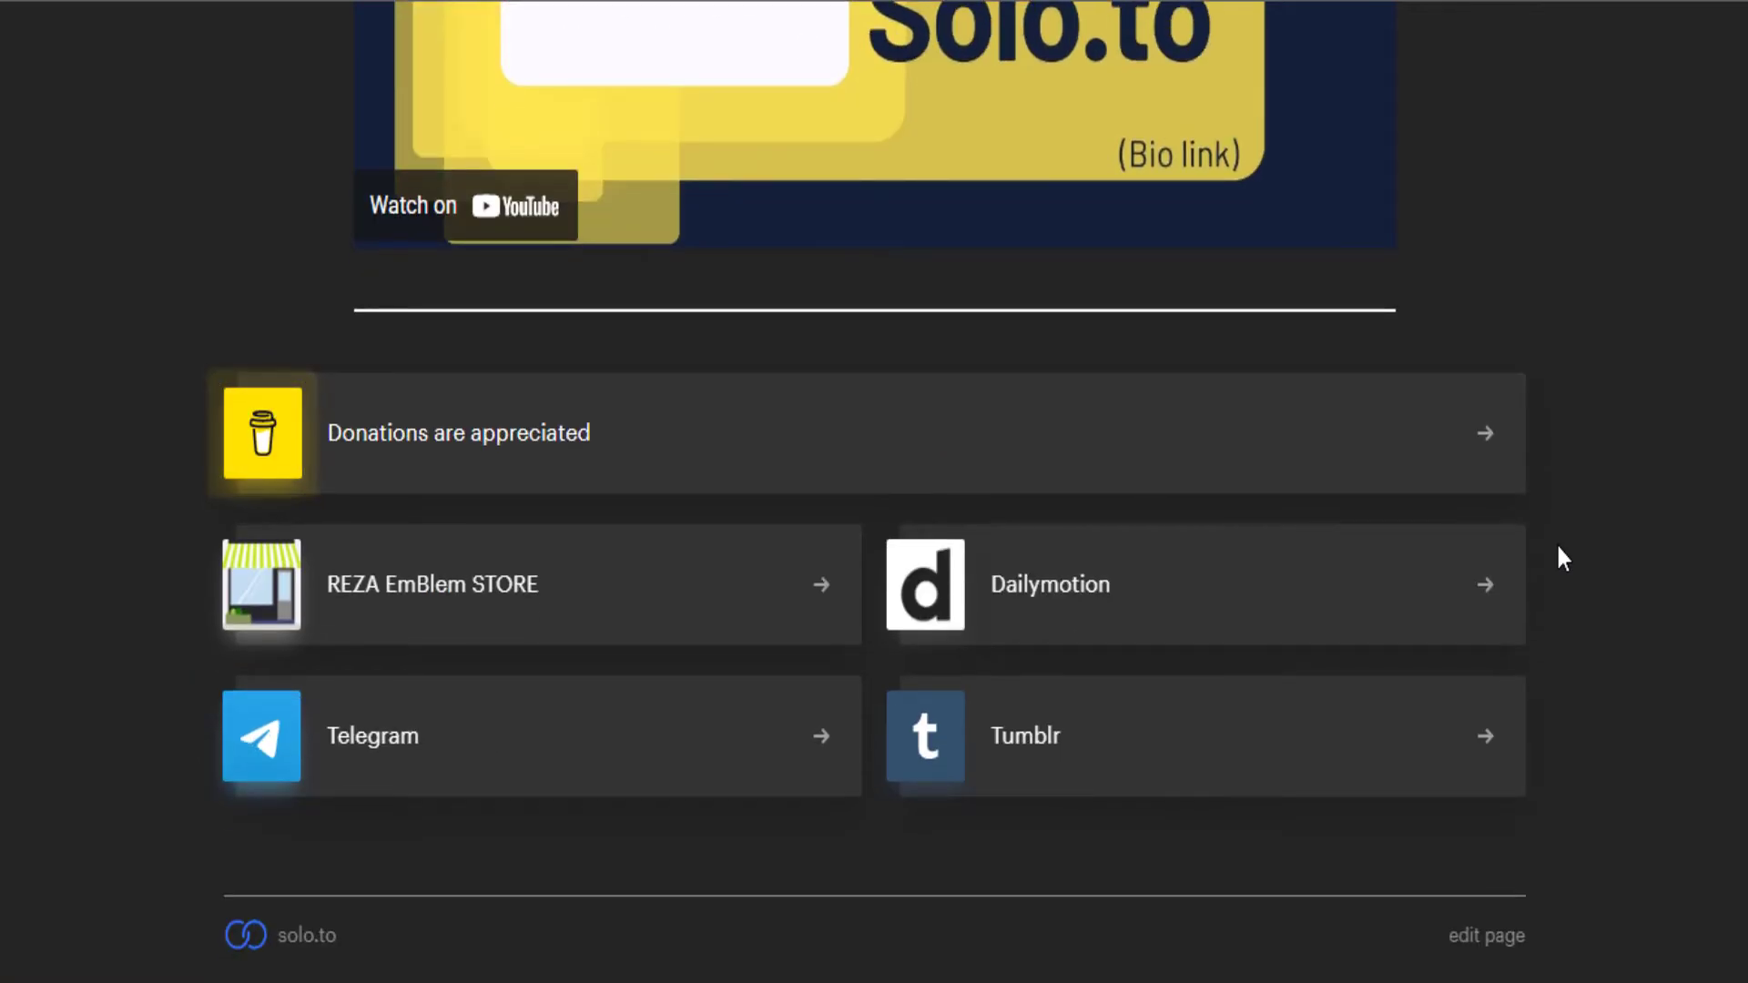
scroll(1558, 548, up, 4)
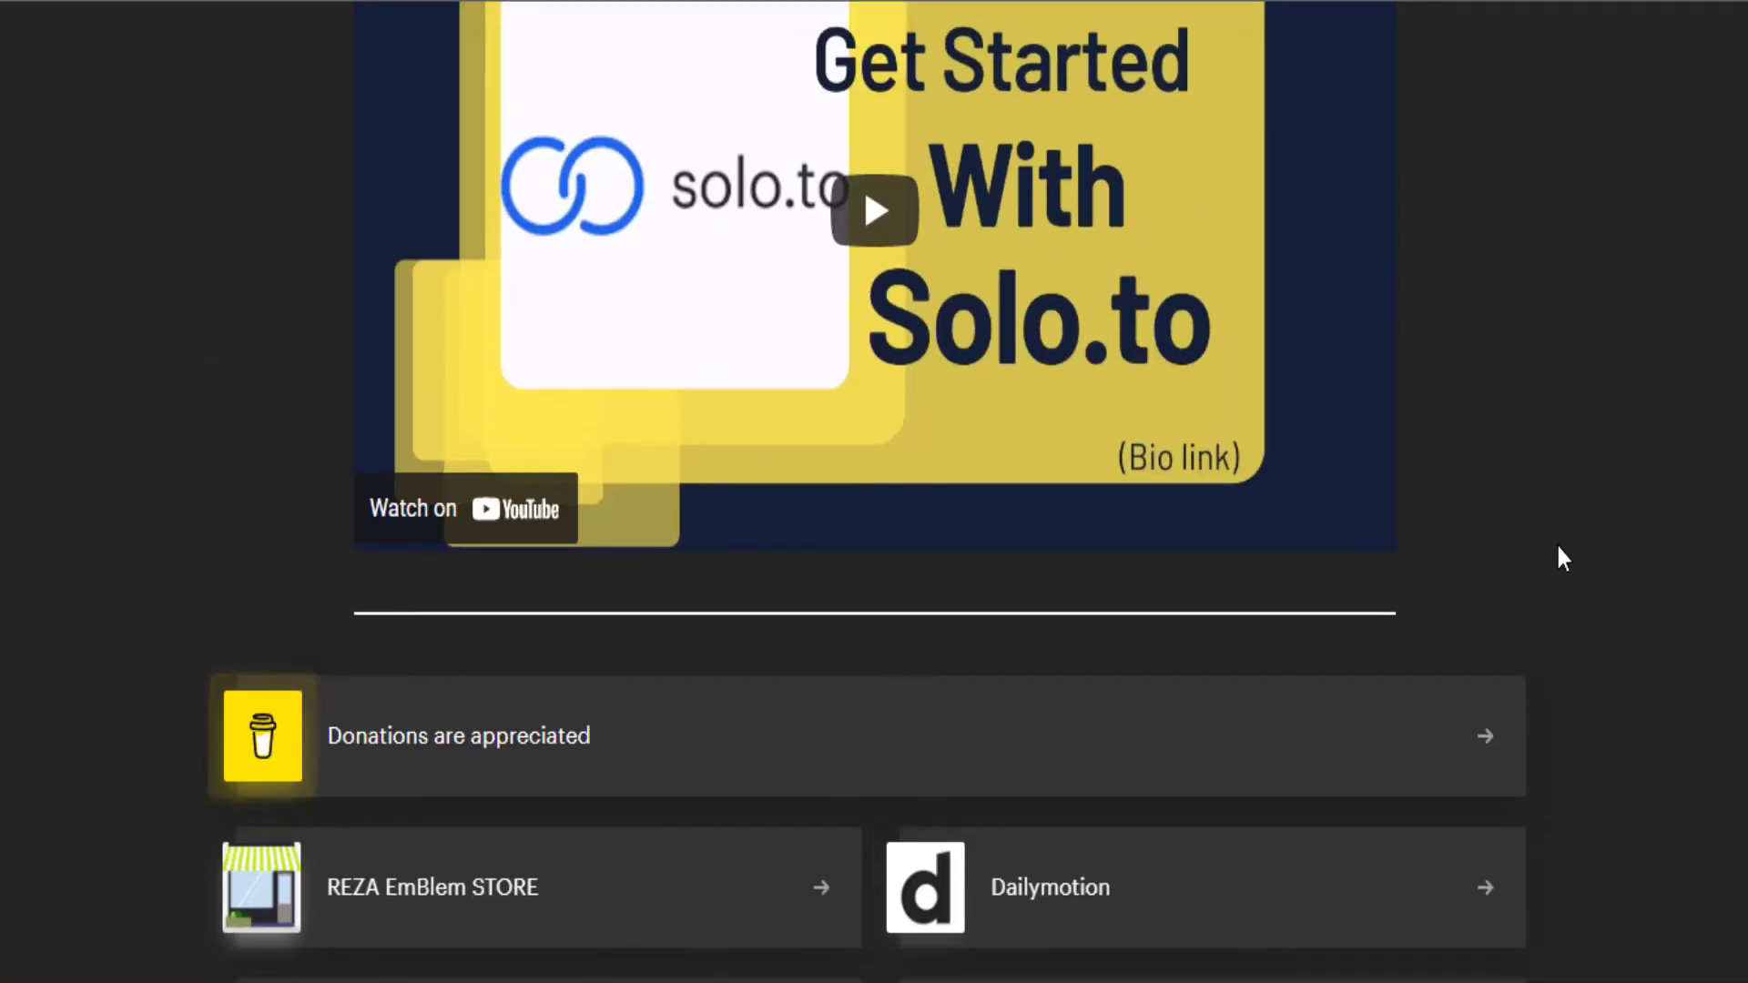
scroll(1562, 557, down, 4)
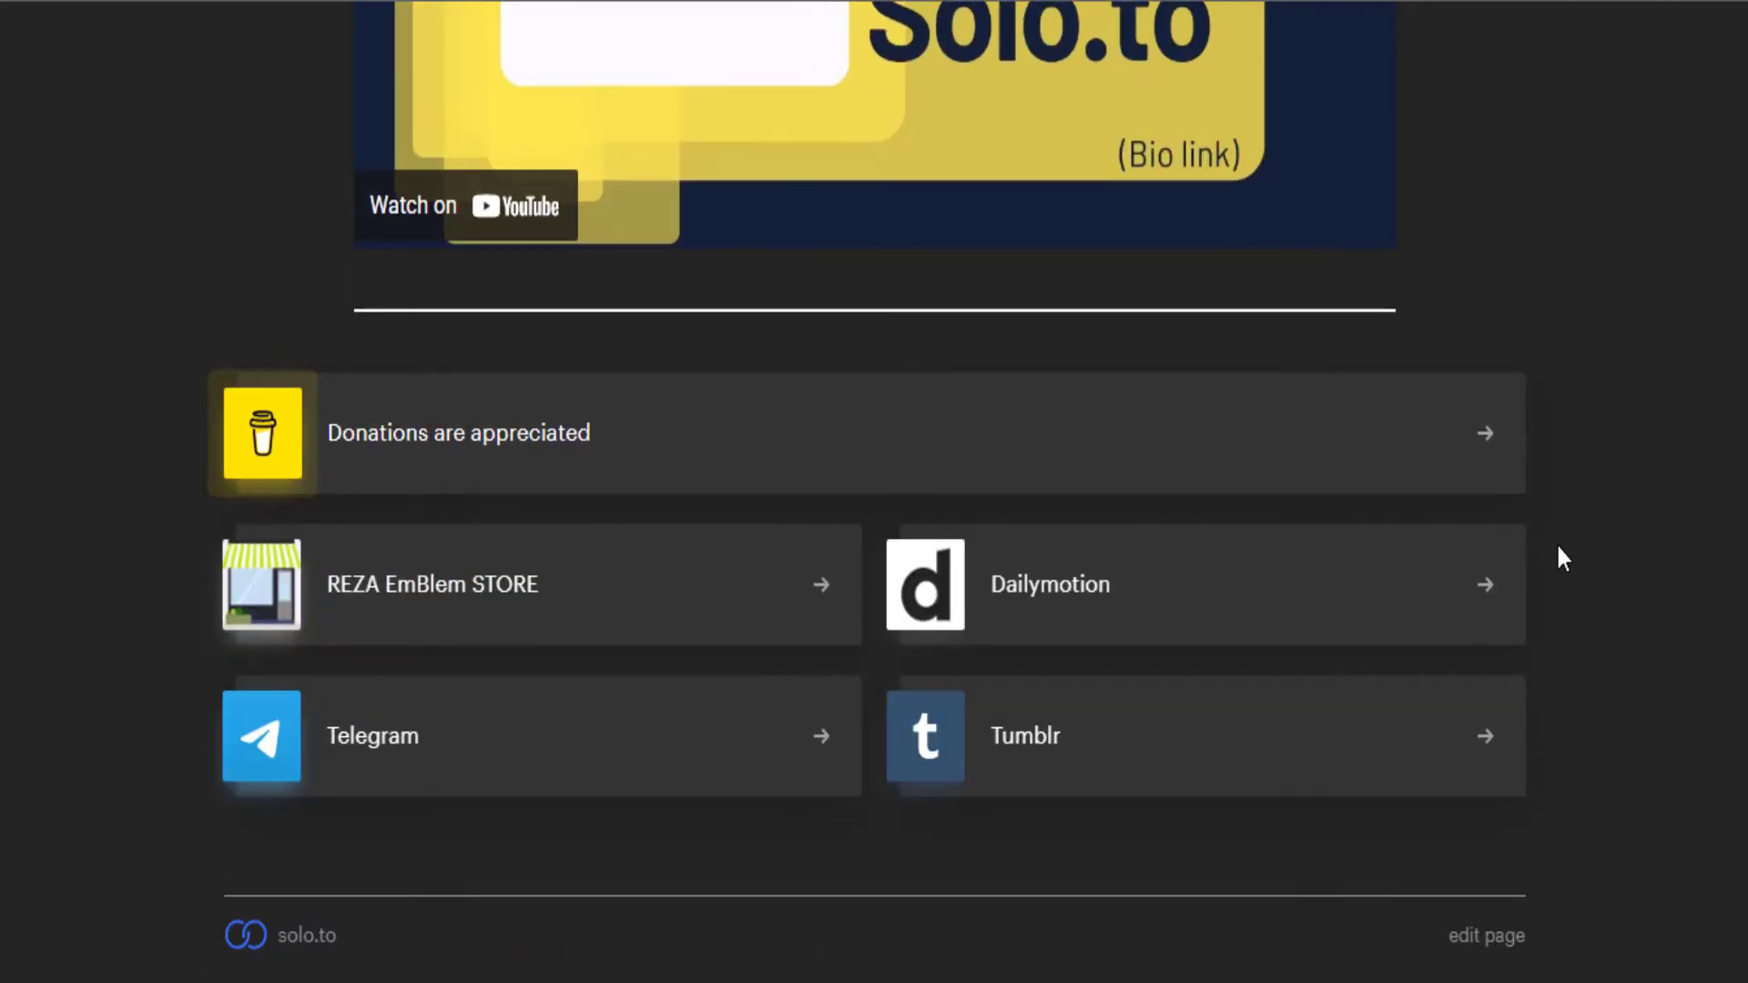
scroll(1563, 557, up, 6)
scroll(1563, 557, up, 15)
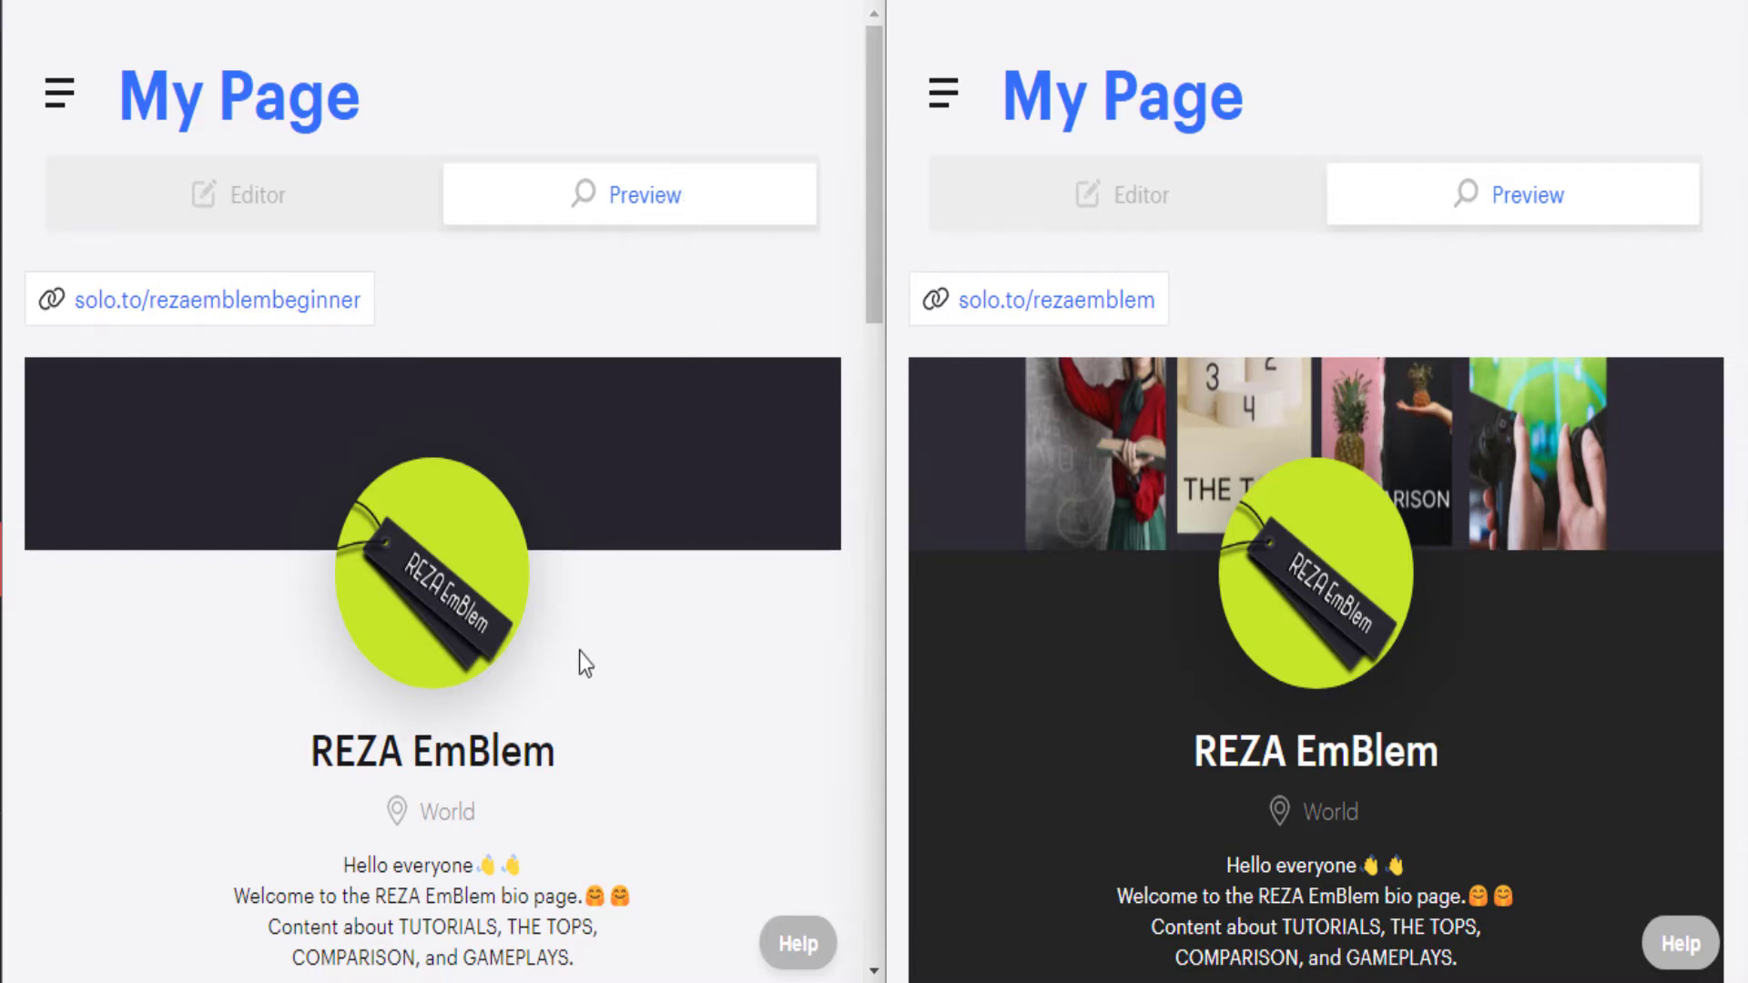
scroll(549, 613, down, 3)
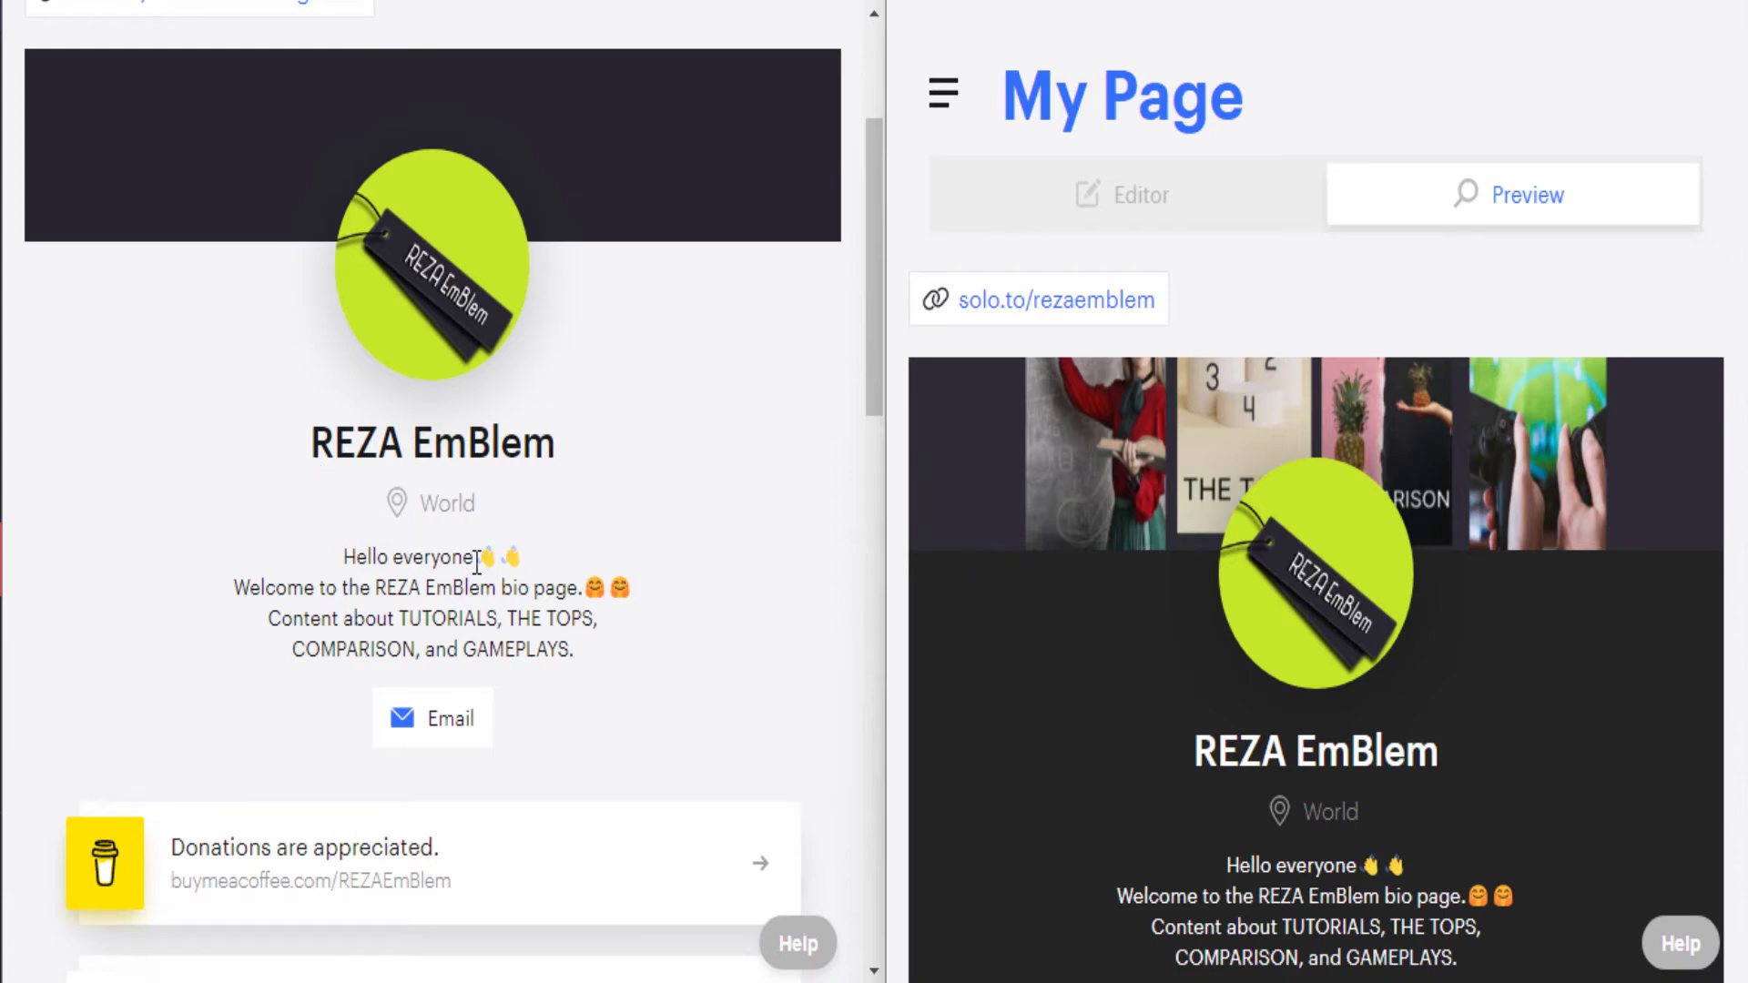
scroll(643, 587, down, 3)
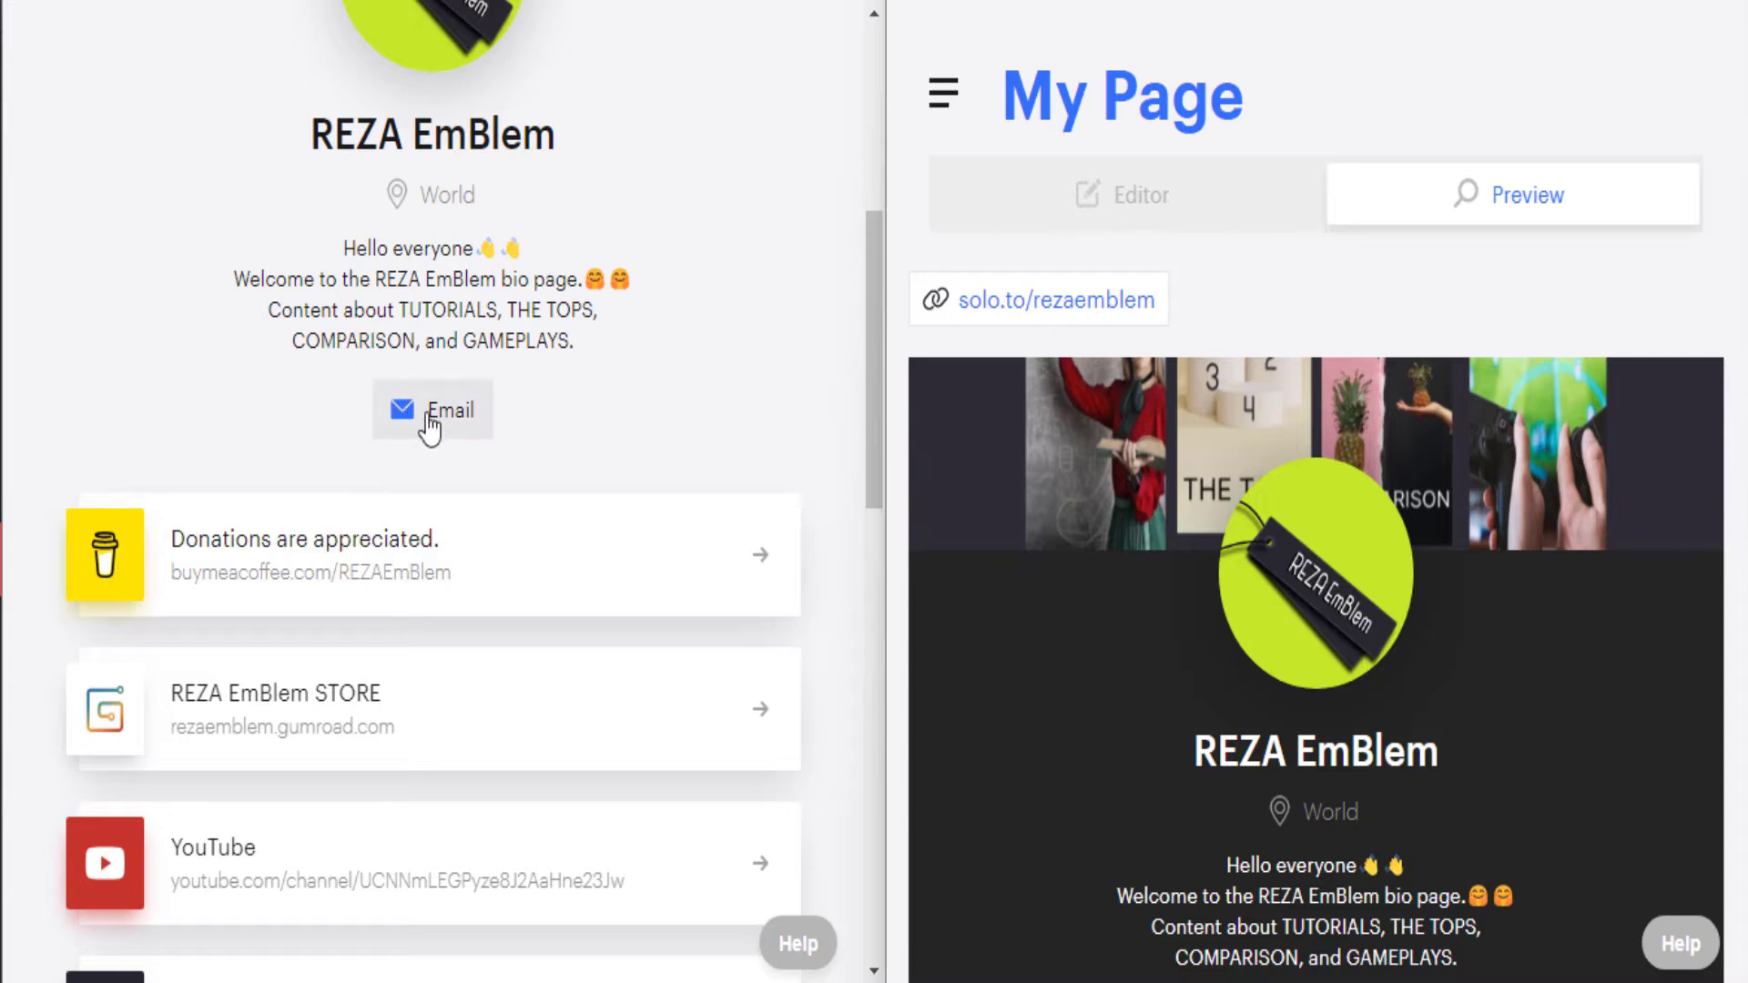
scroll(520, 454, down, 3)
scroll(579, 479, down, 10)
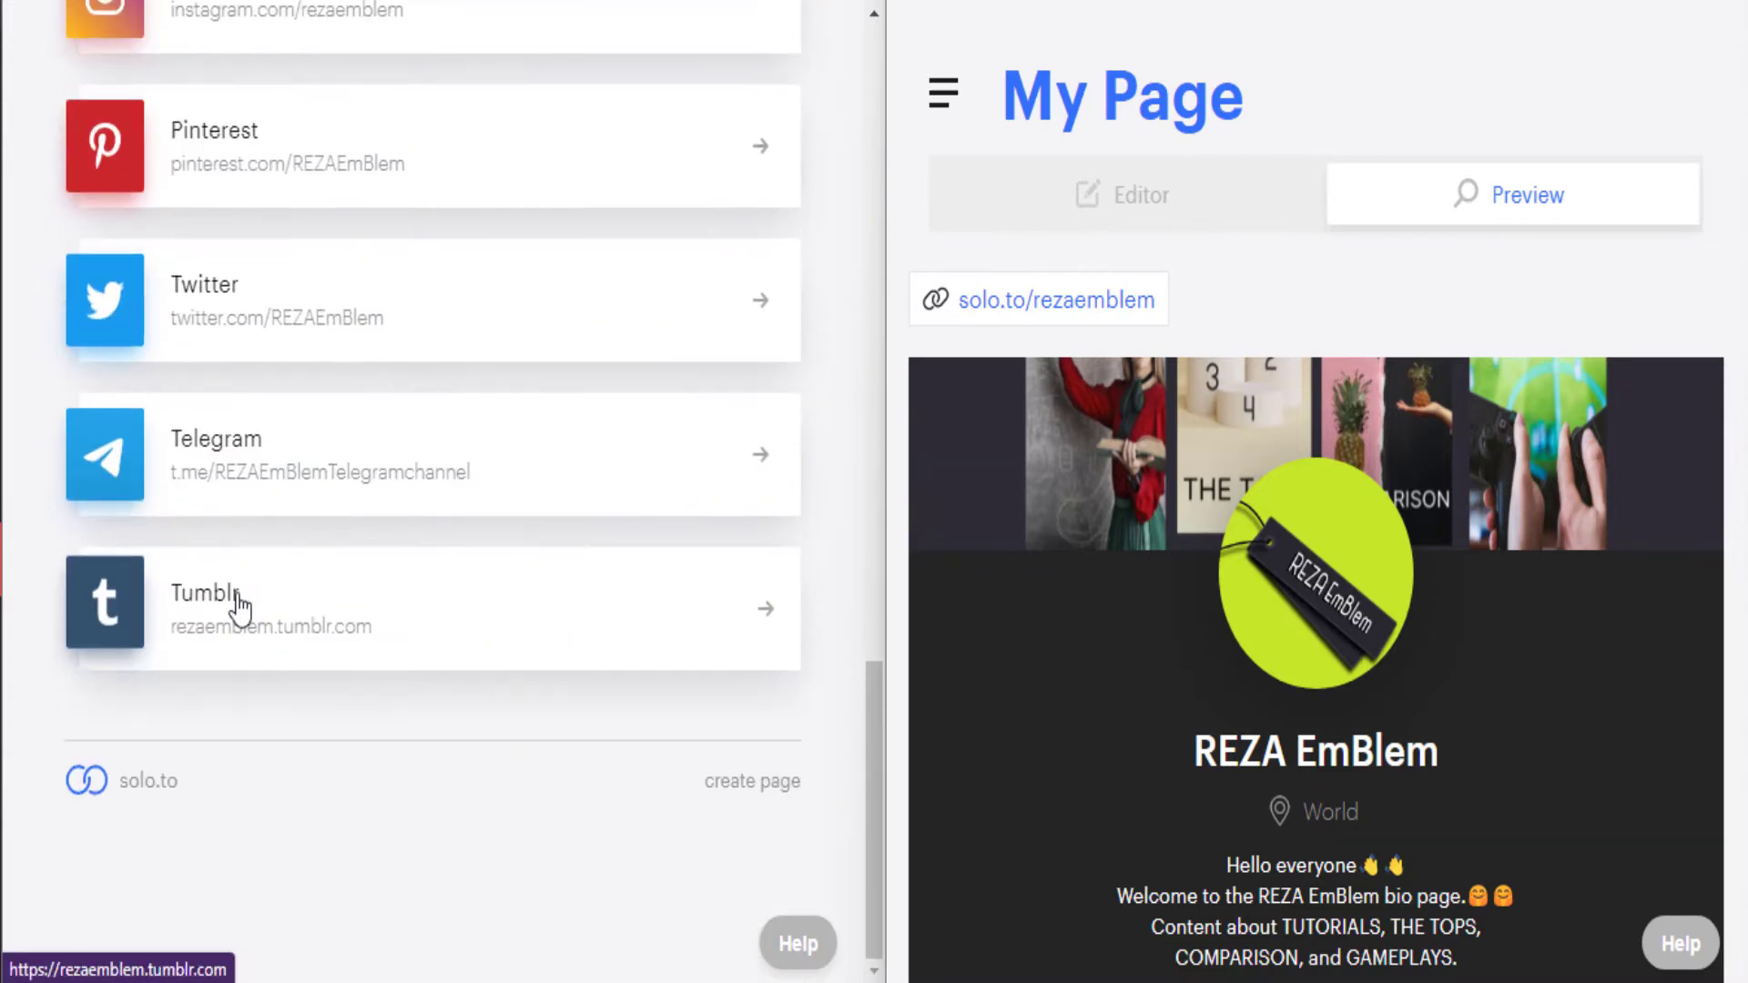
scroll(334, 286, up, 5)
scroll(663, 484, up, 15)
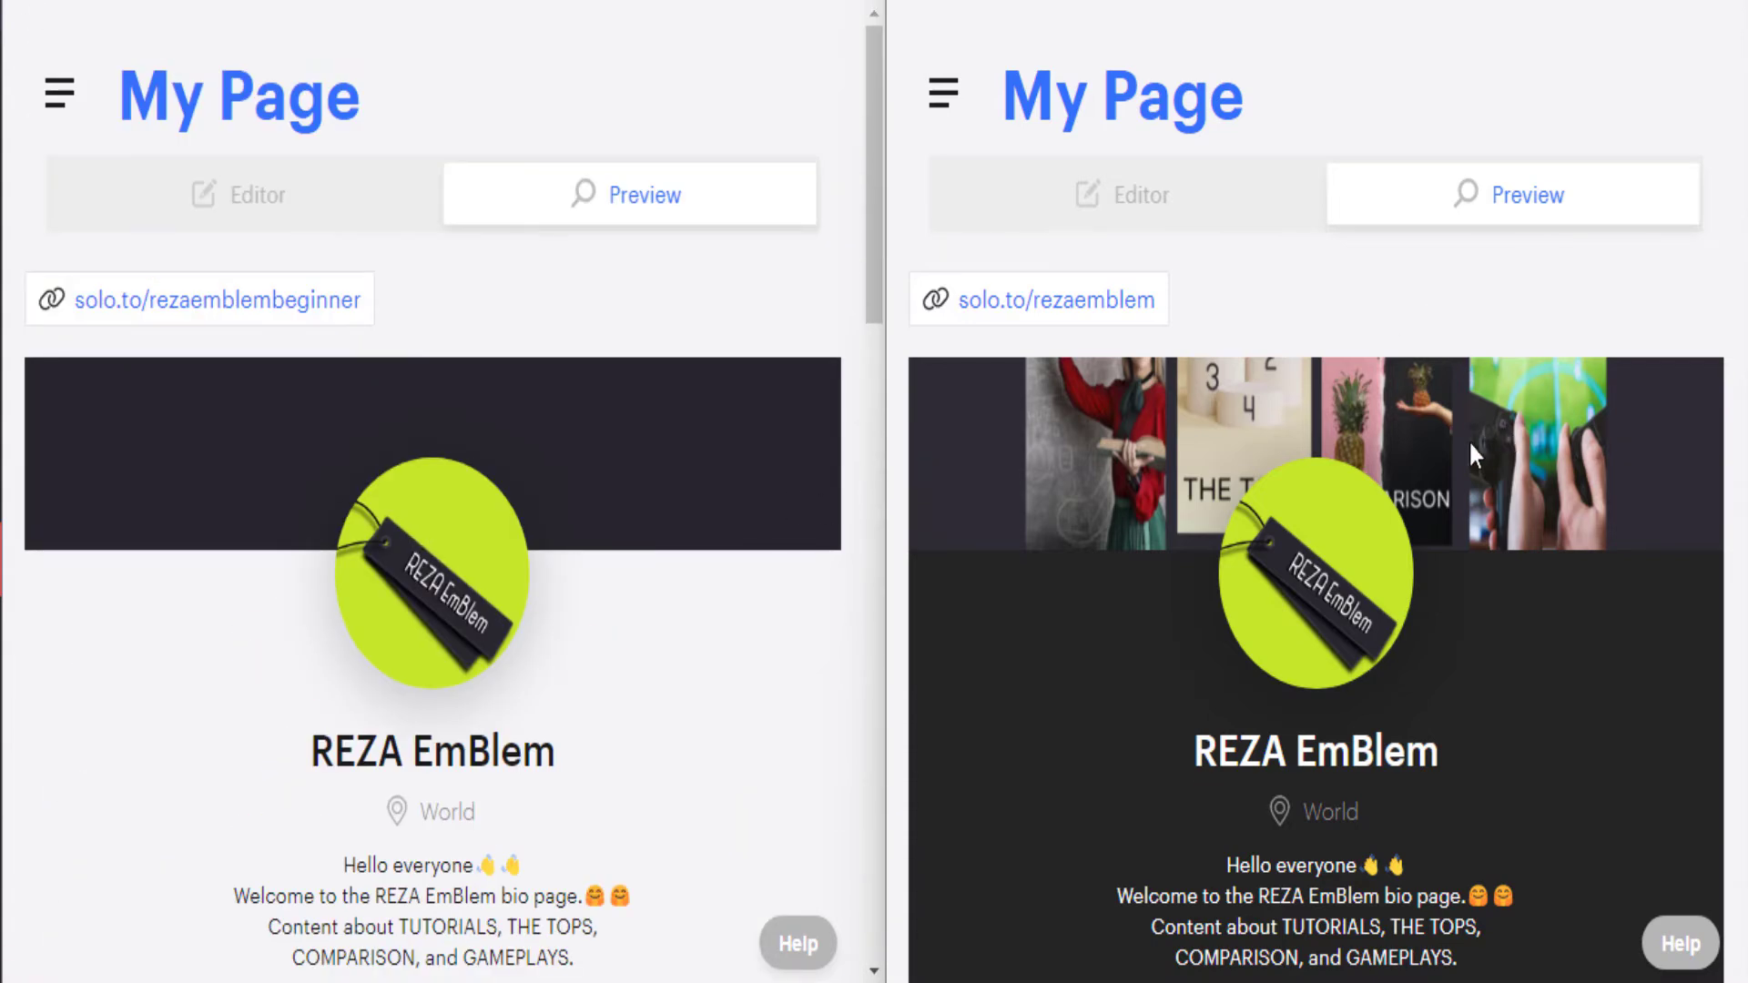
scroll(1331, 494, down, 3)
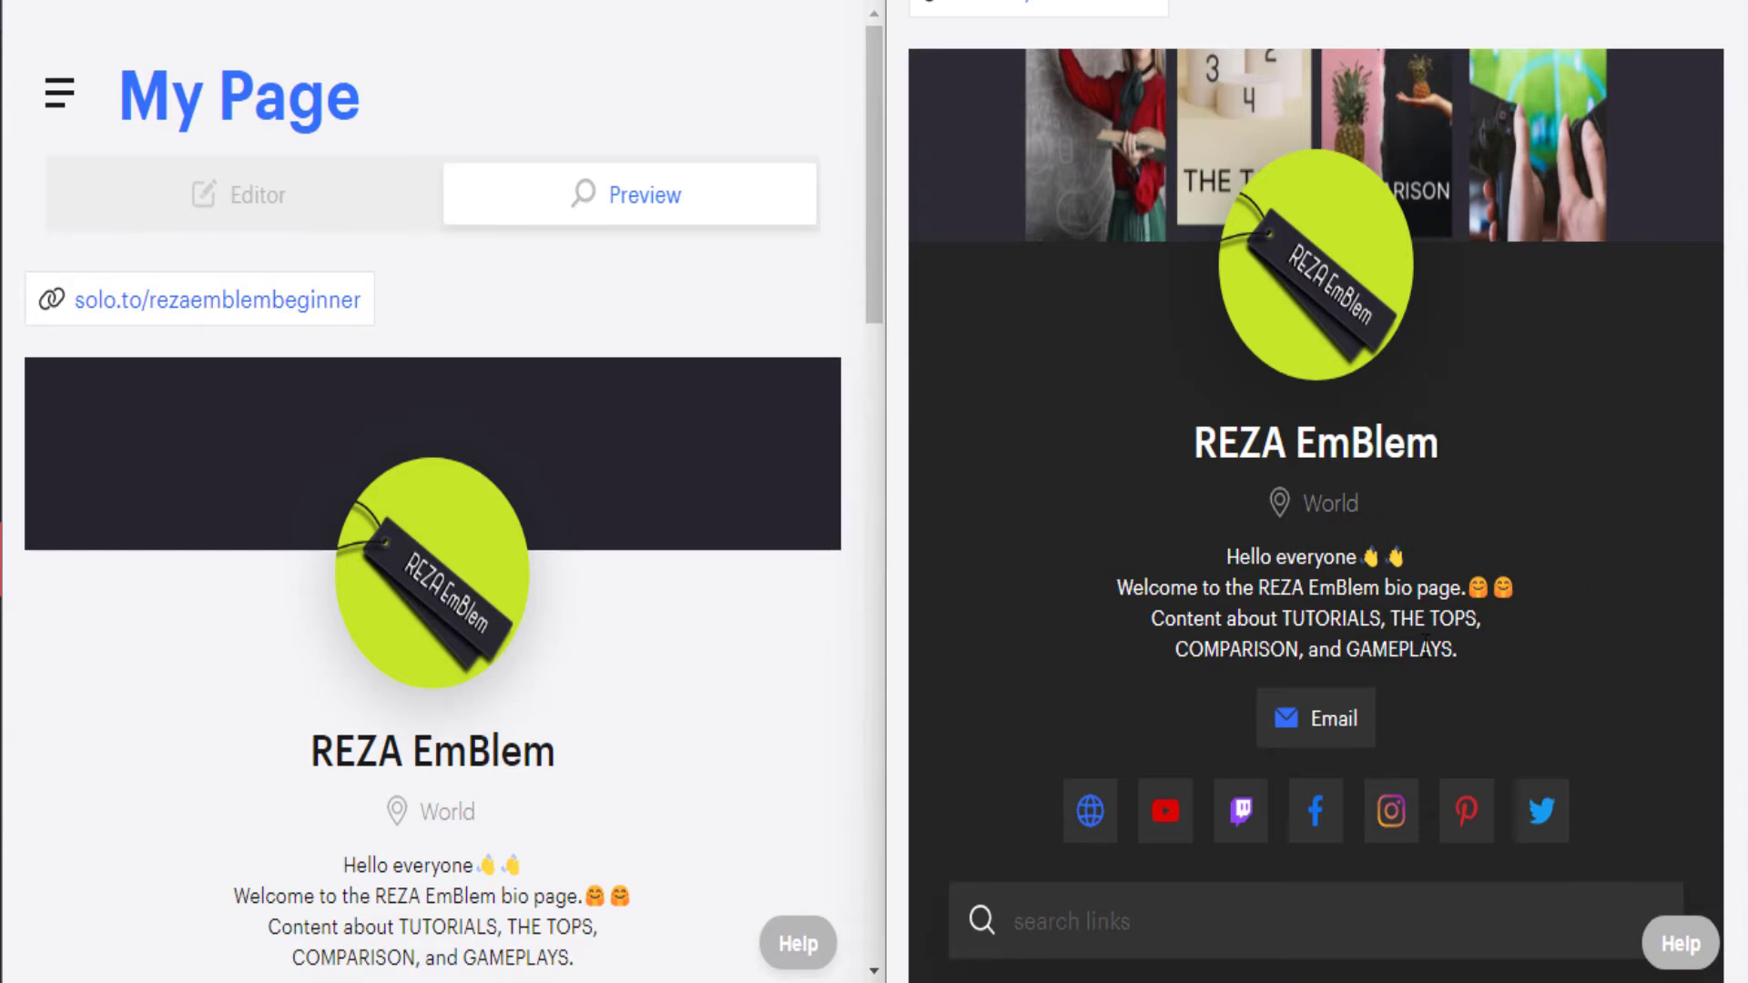
scroll(1547, 546, down, 5)
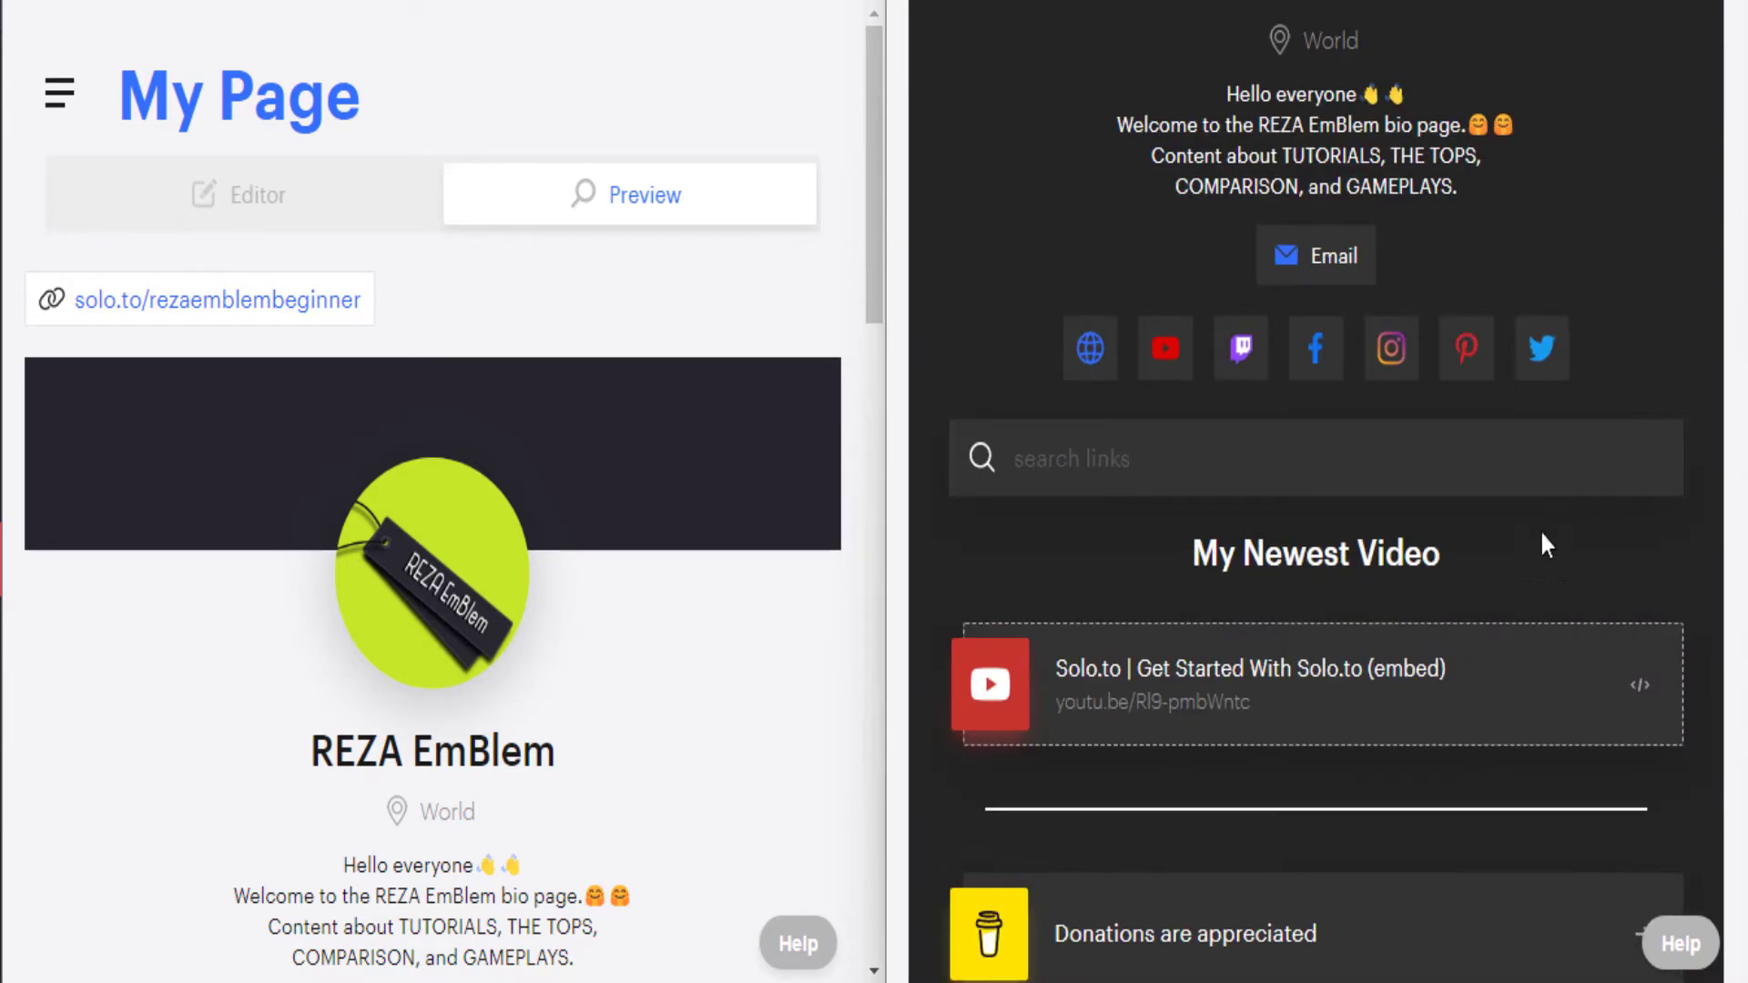
click(1034, 468)
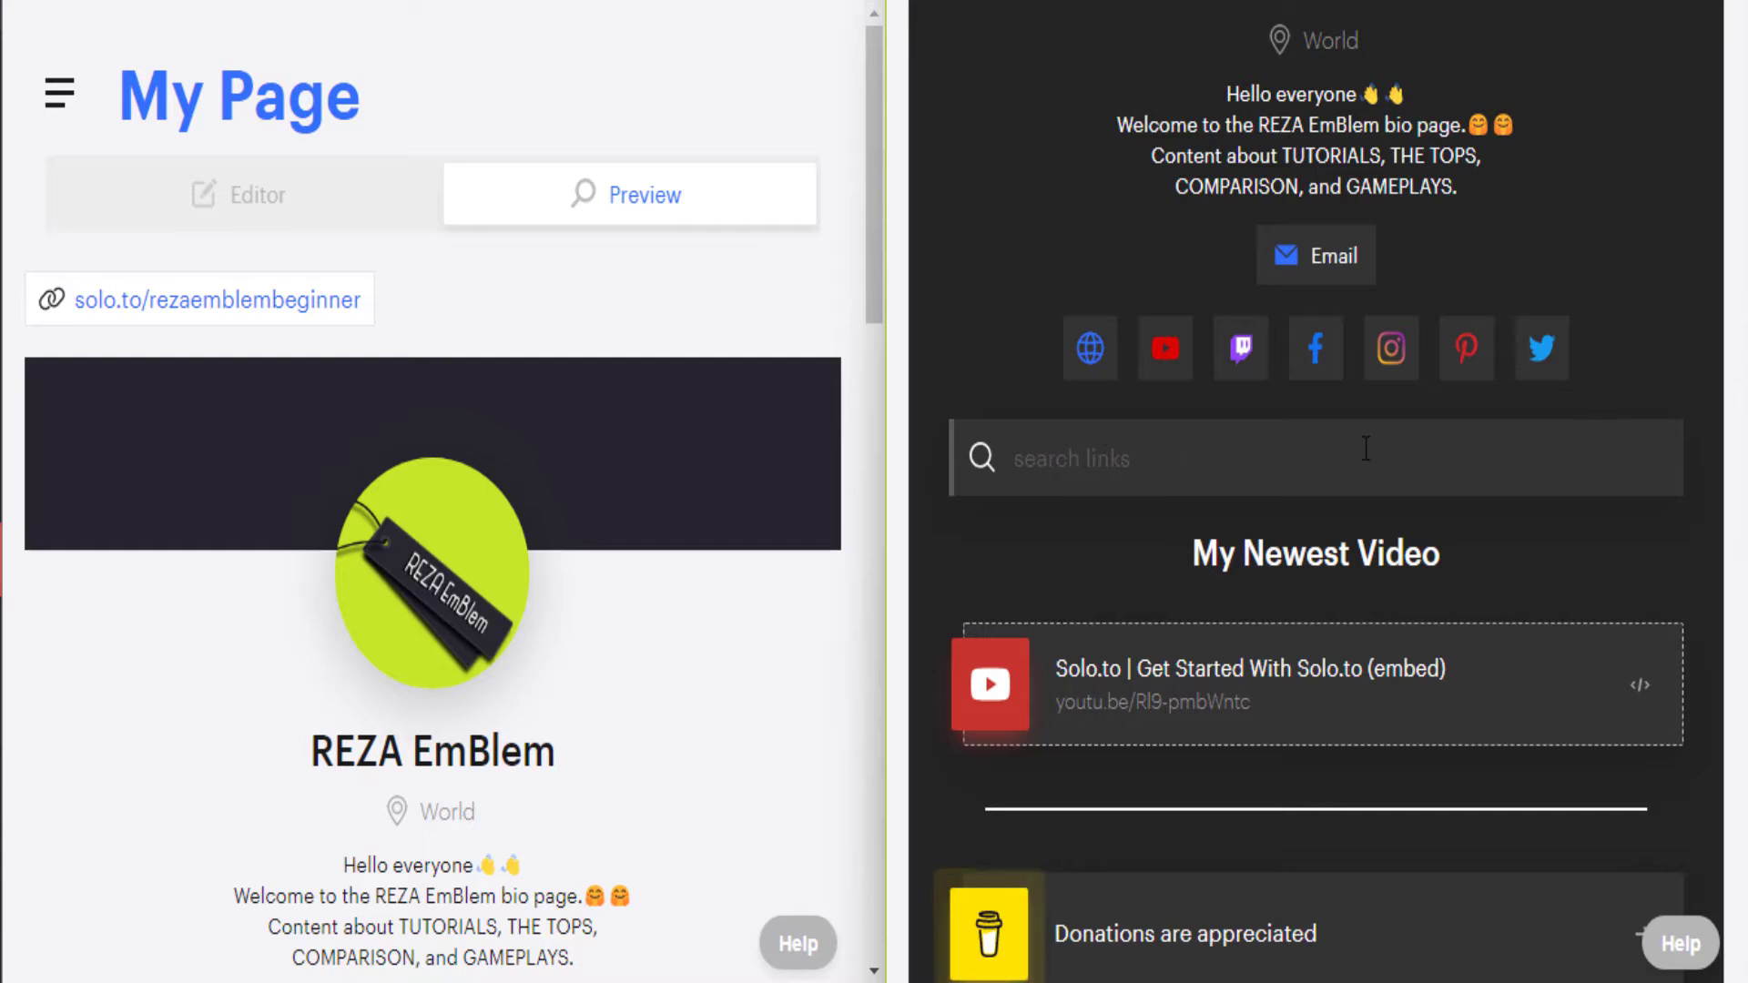
scroll(1474, 507, down, 3)
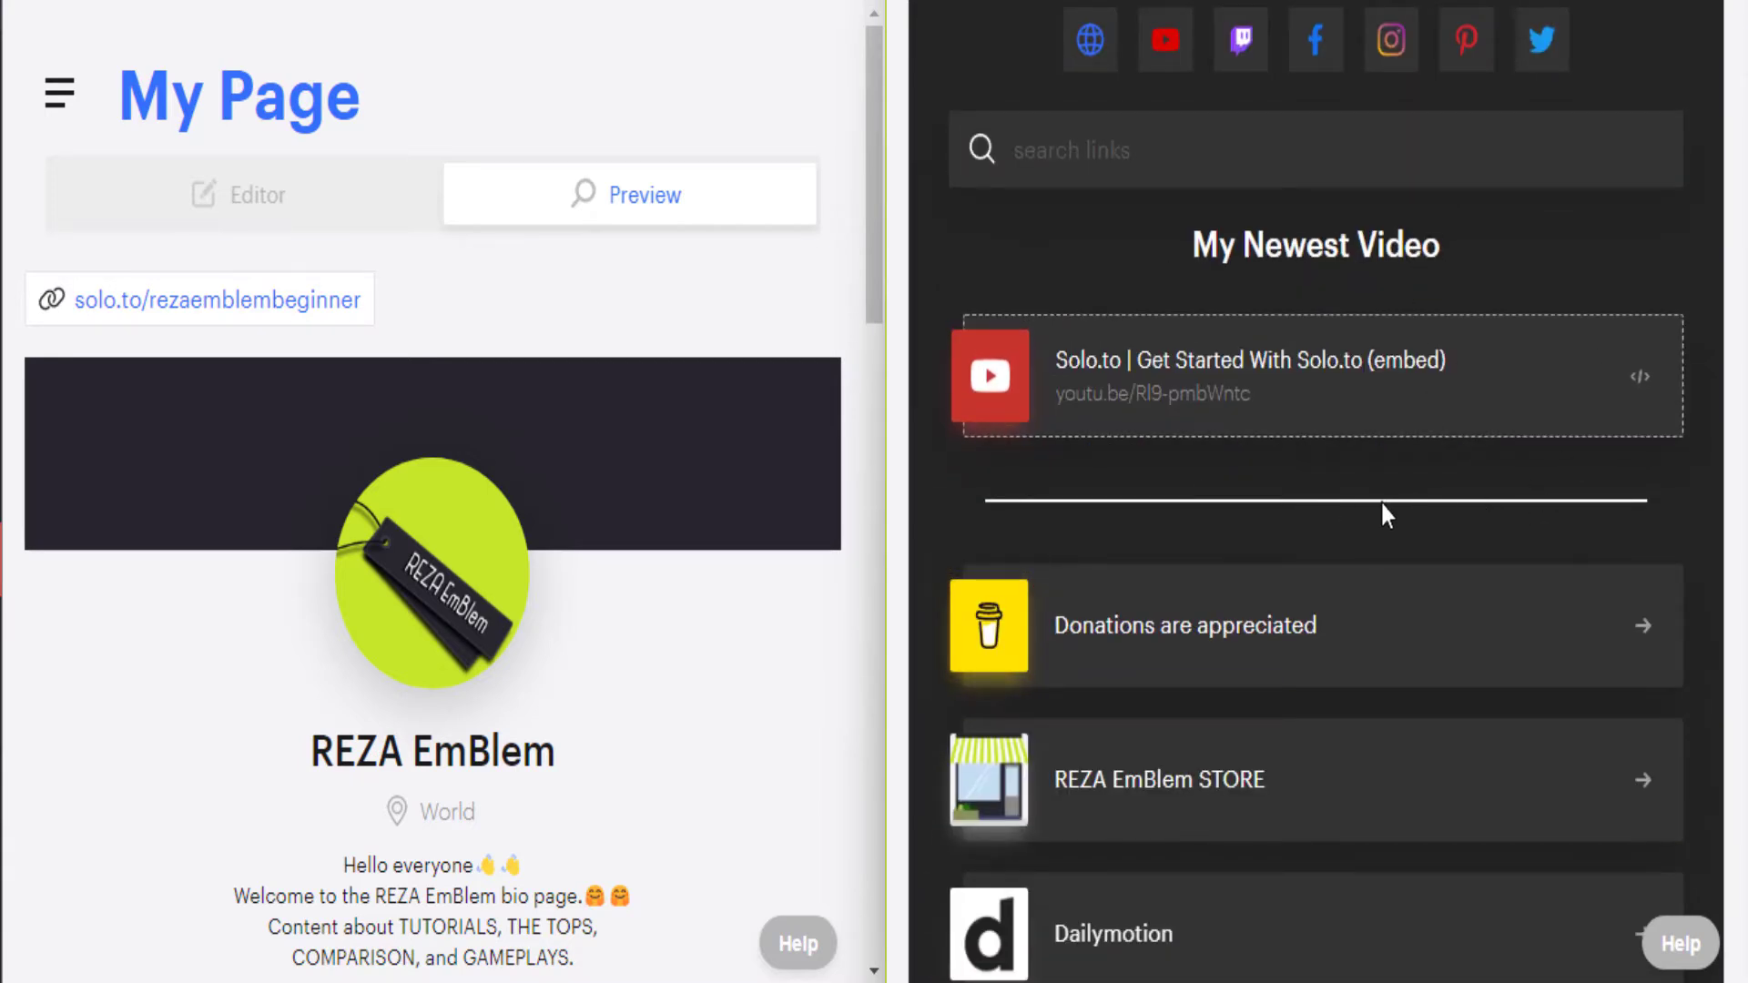
scroll(1383, 524, down, 7)
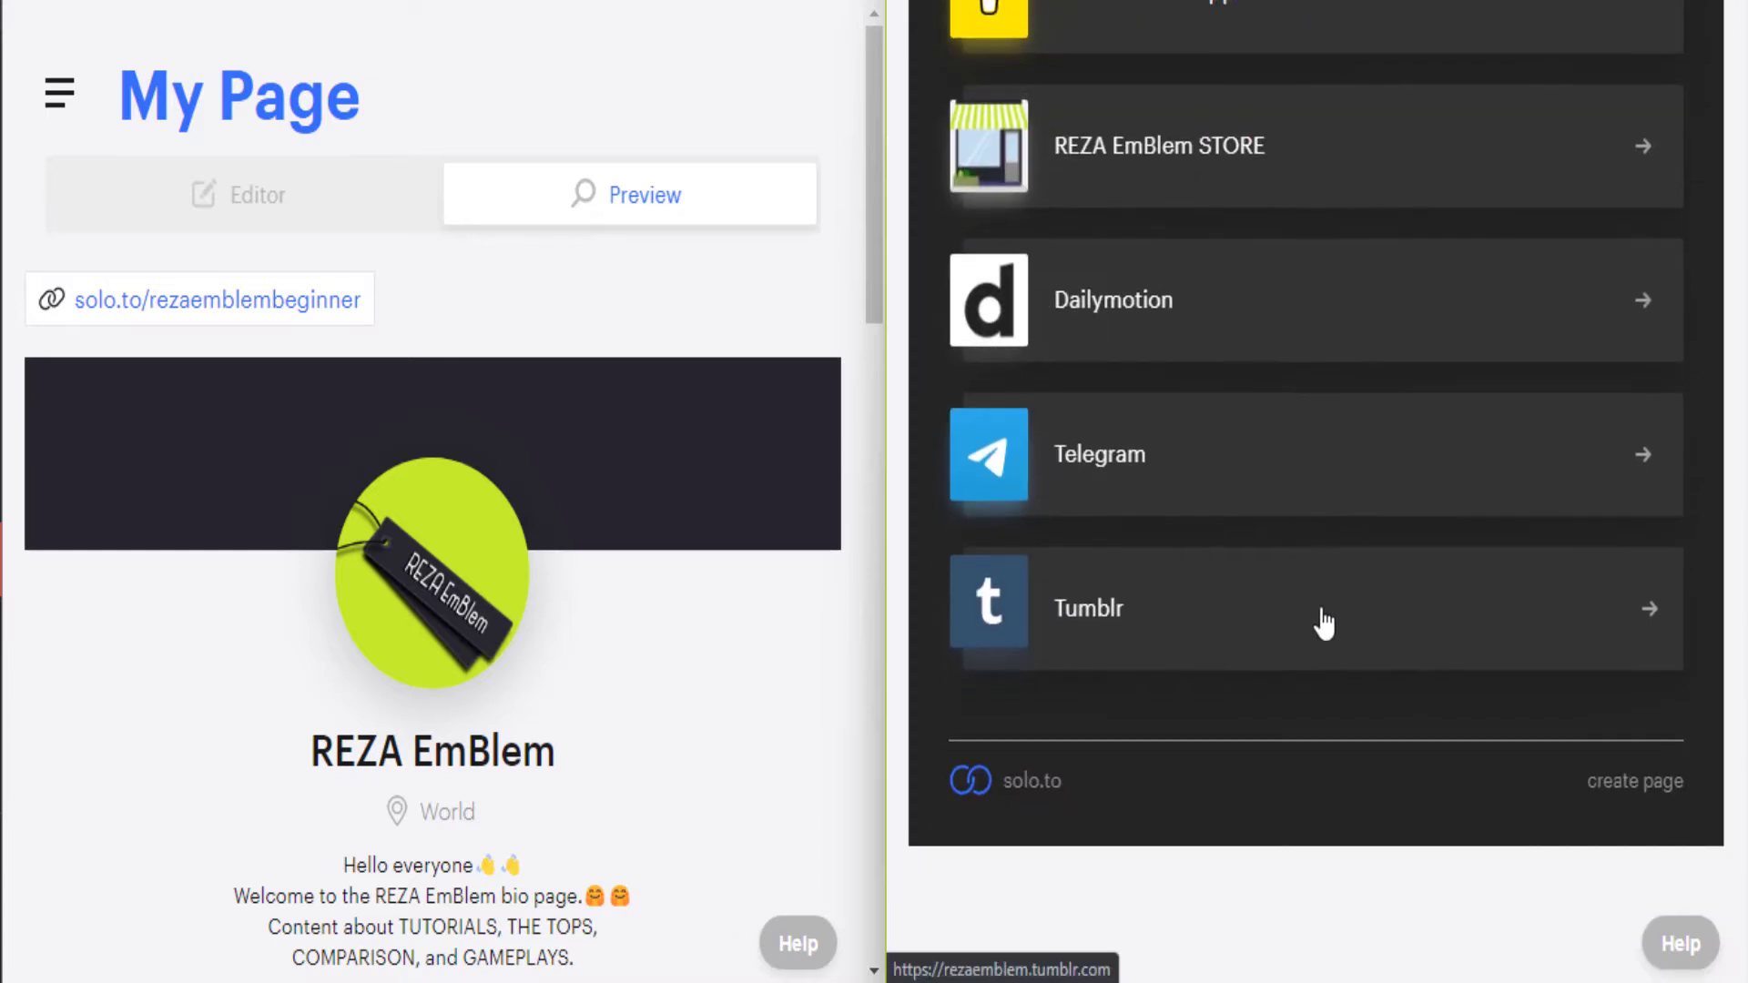
scroll(1322, 625, up, 3)
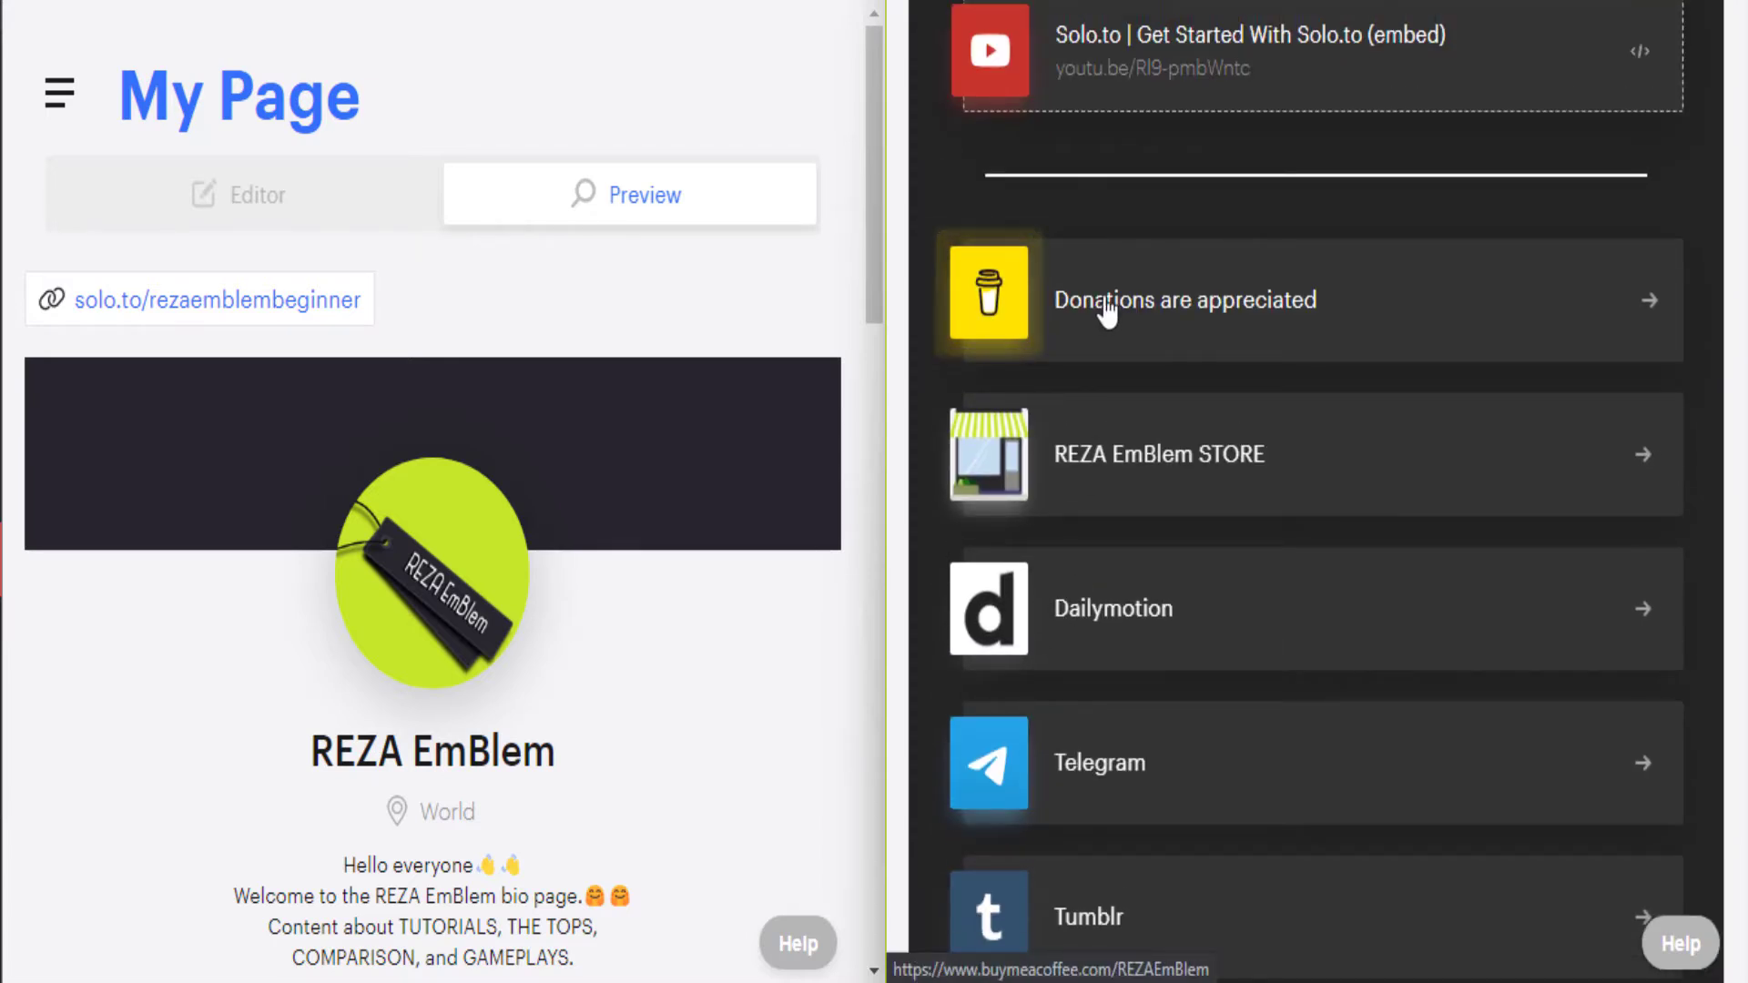
Put the Professional and Beginner pages into the Editor and scroll through their profile fields
scroll(1486, 401, up, 10)
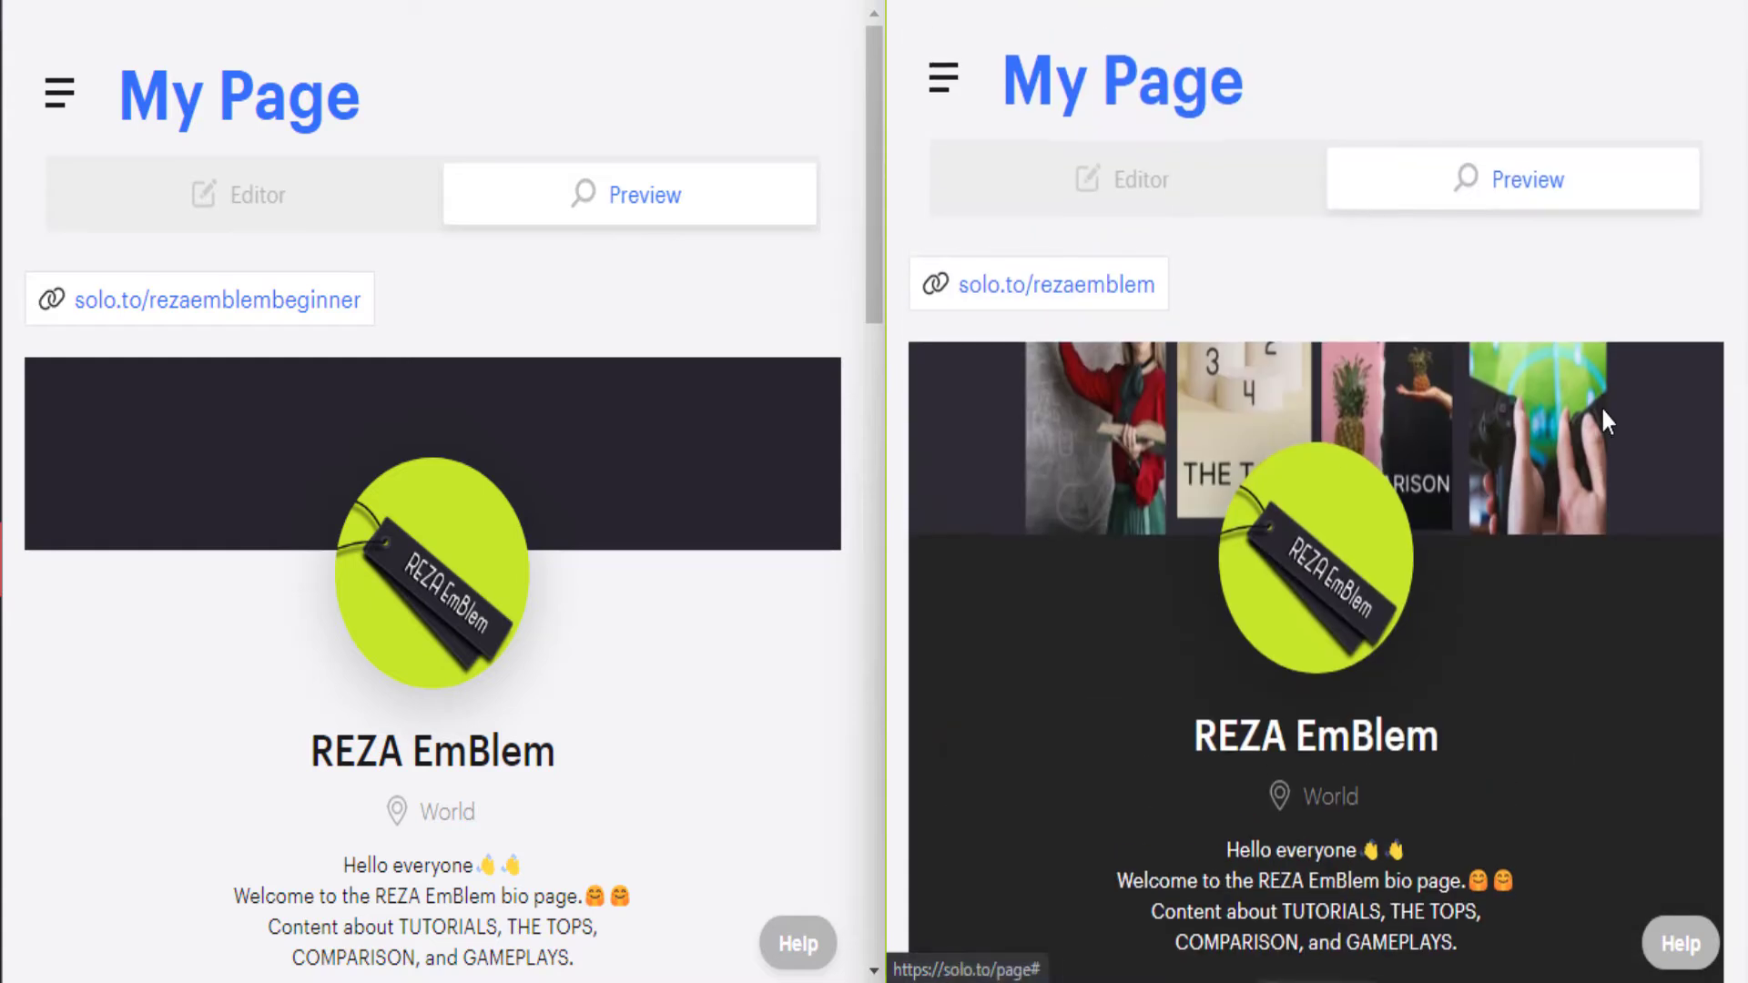
click(1138, 207)
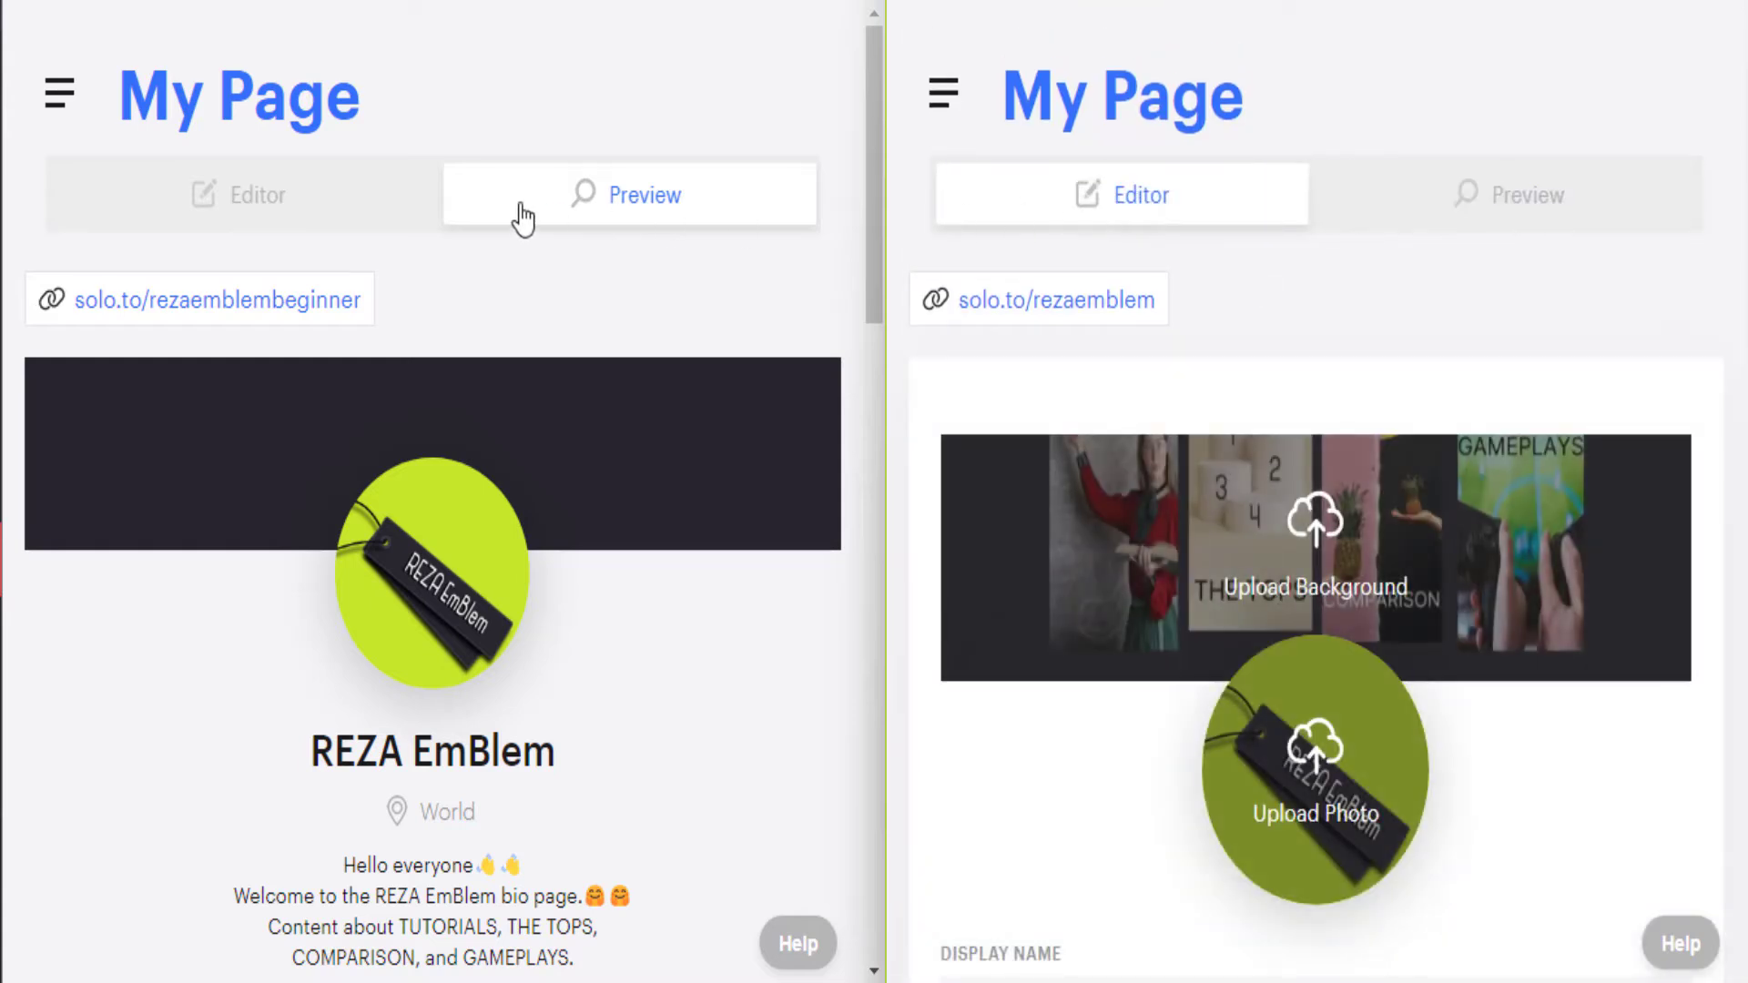
click(288, 200)
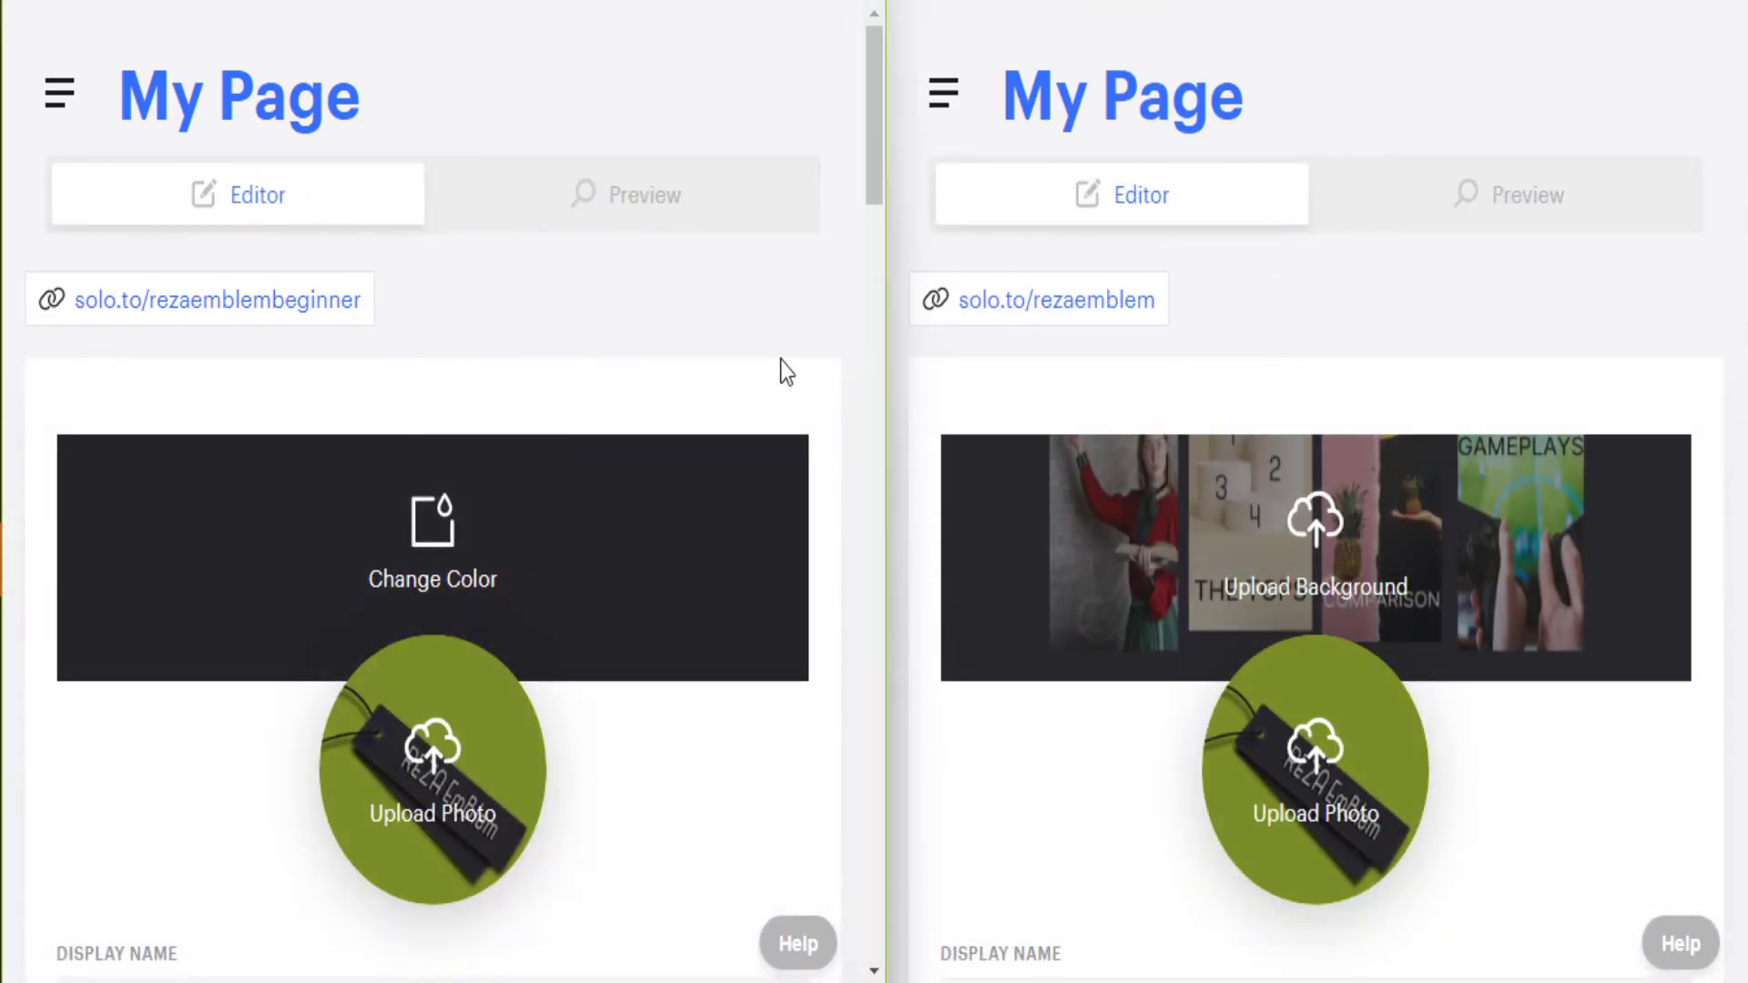
scroll(933, 385, down, 3)
scroll(545, 311, down, 6)
scroll(990, 427, down, 2)
scroll(990, 428, down, 2)
scroll(659, 398, down, 2)
scroll(1046, 479, down, 2)
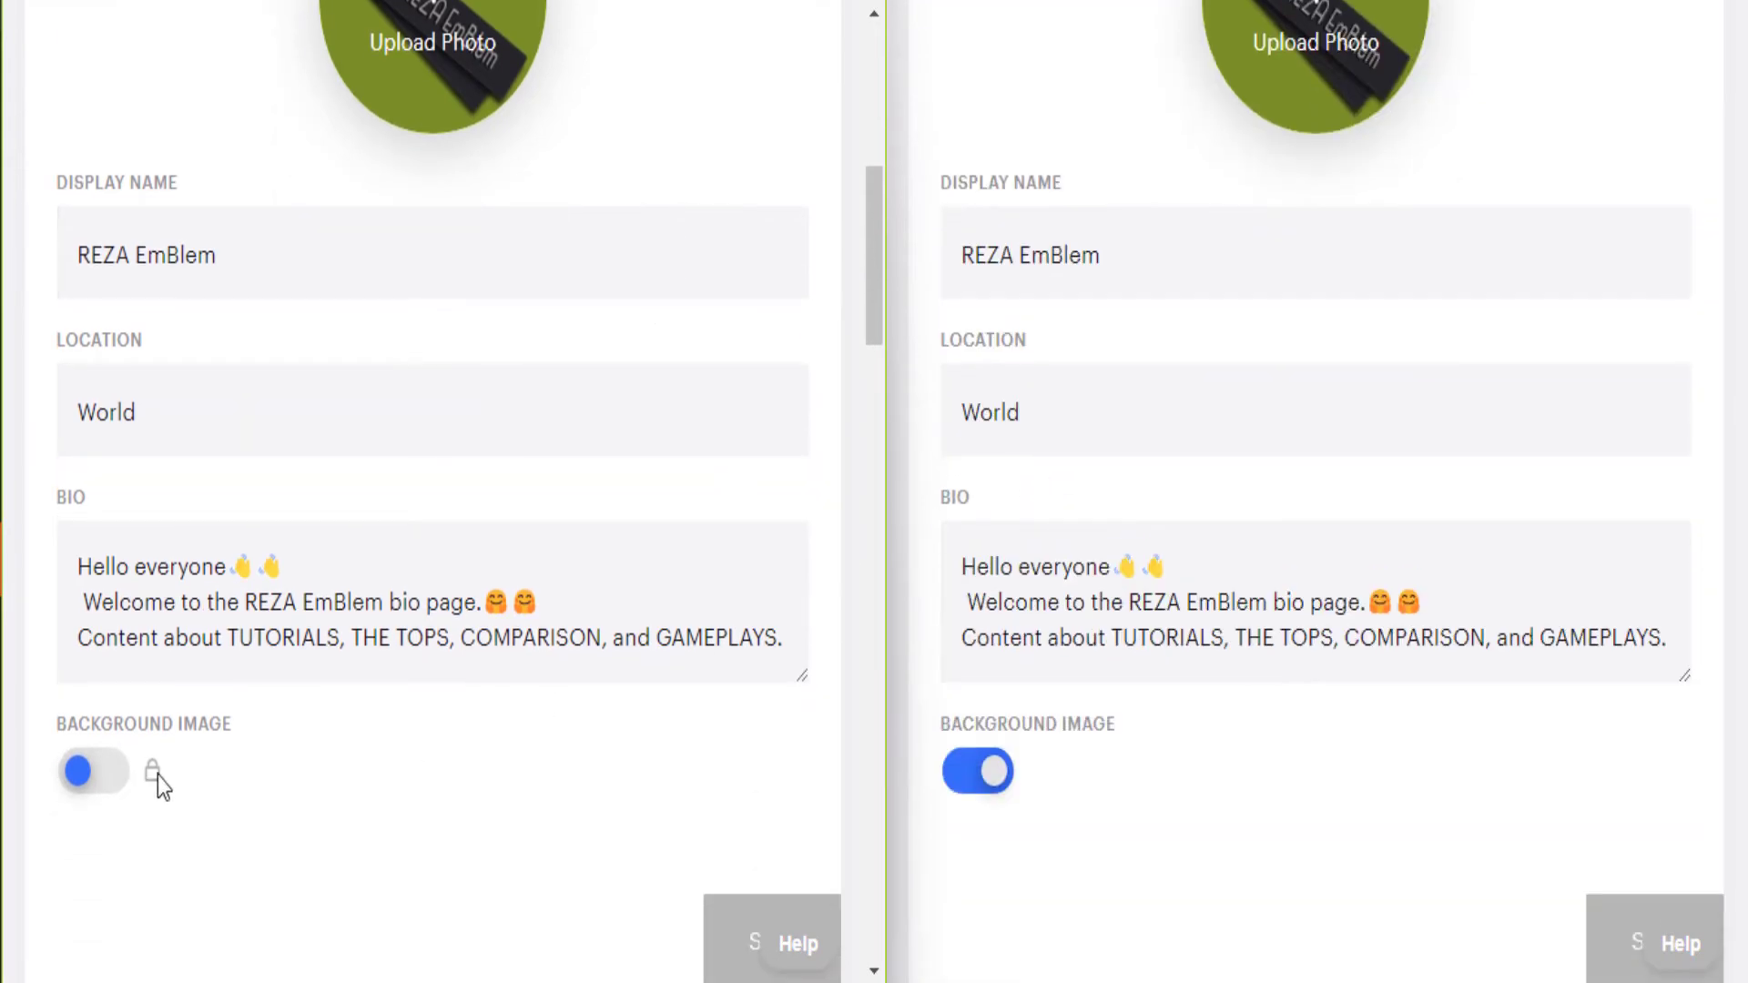
mouse_move(157, 776)
scroll(1155, 812, up, 5)
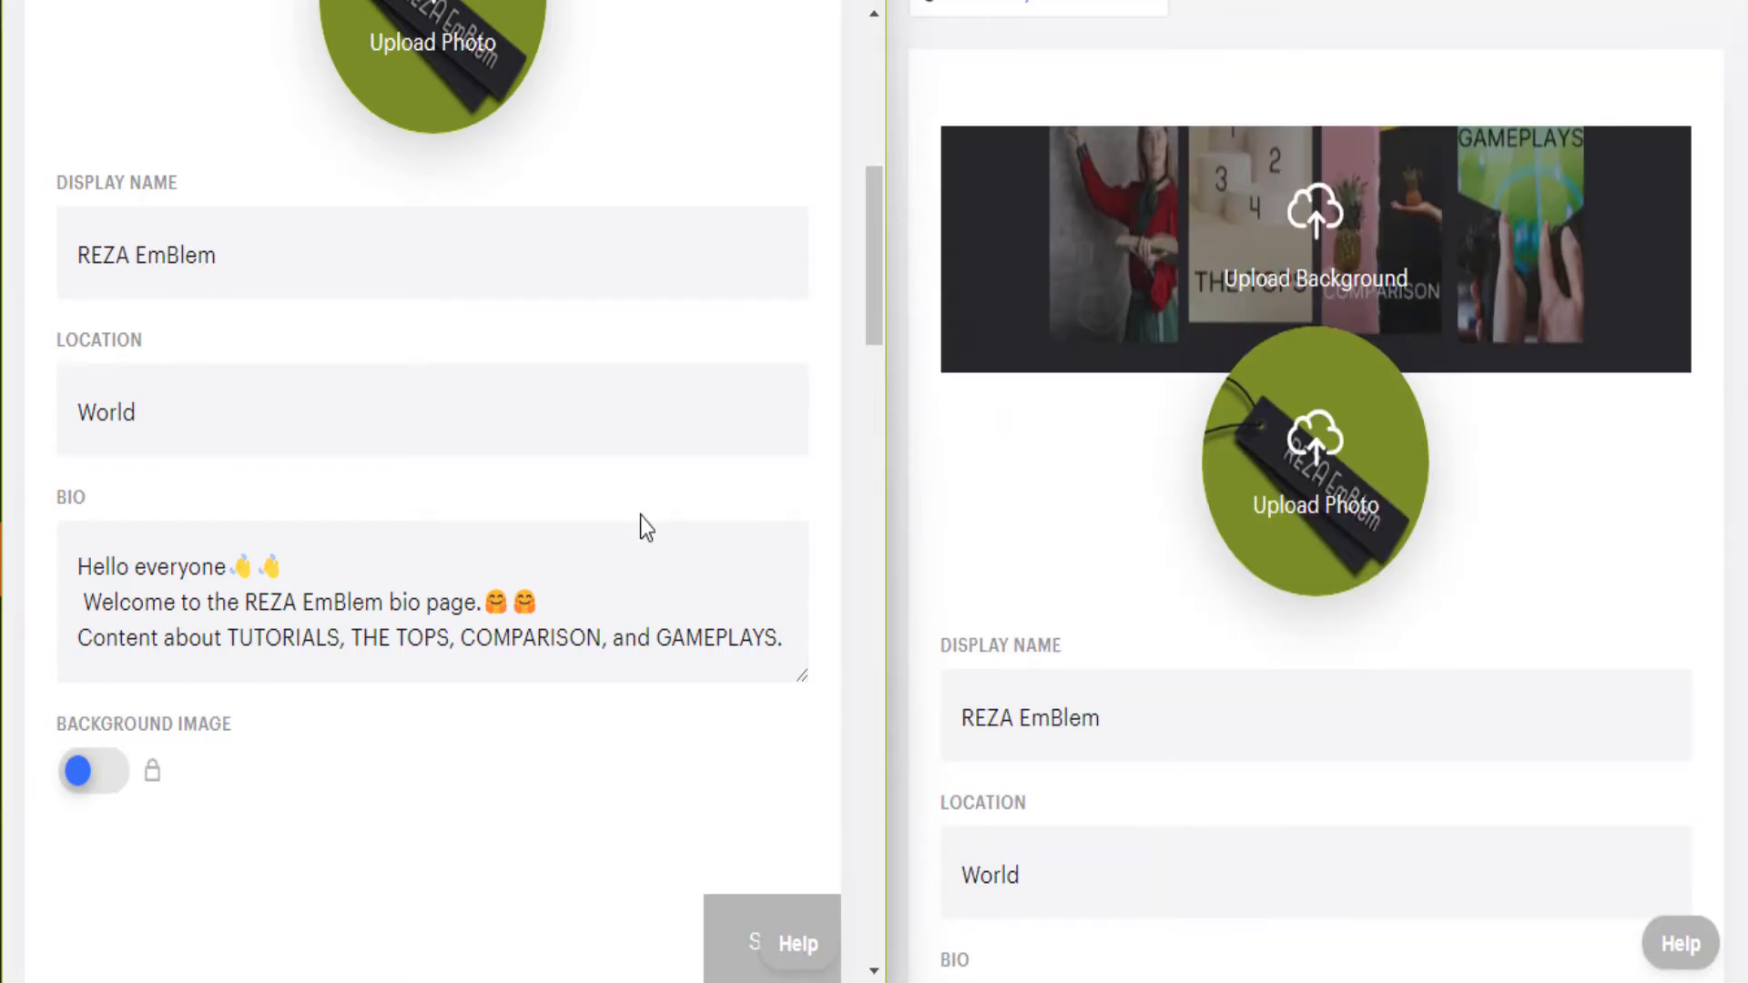
scroll(594, 543, up, 8)
scroll(1123, 406, up, 3)
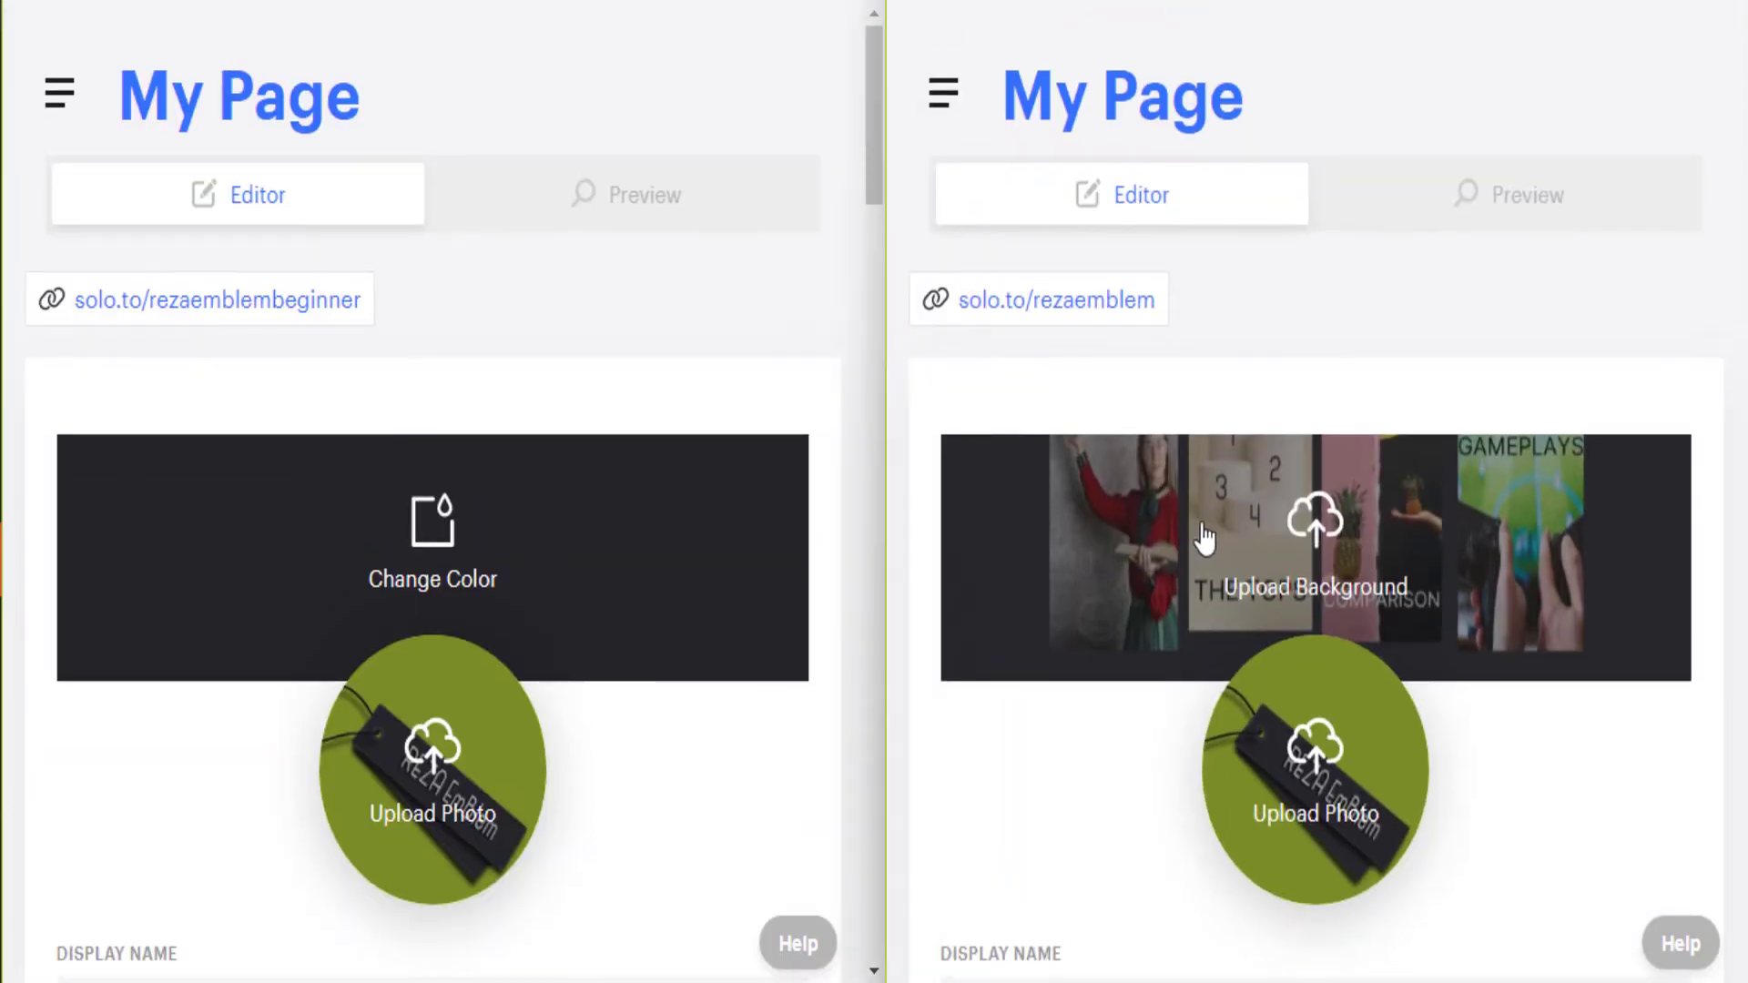
Cancel a Professional background upload, then give the Beginner banner the colour #28262E
click(1242, 516)
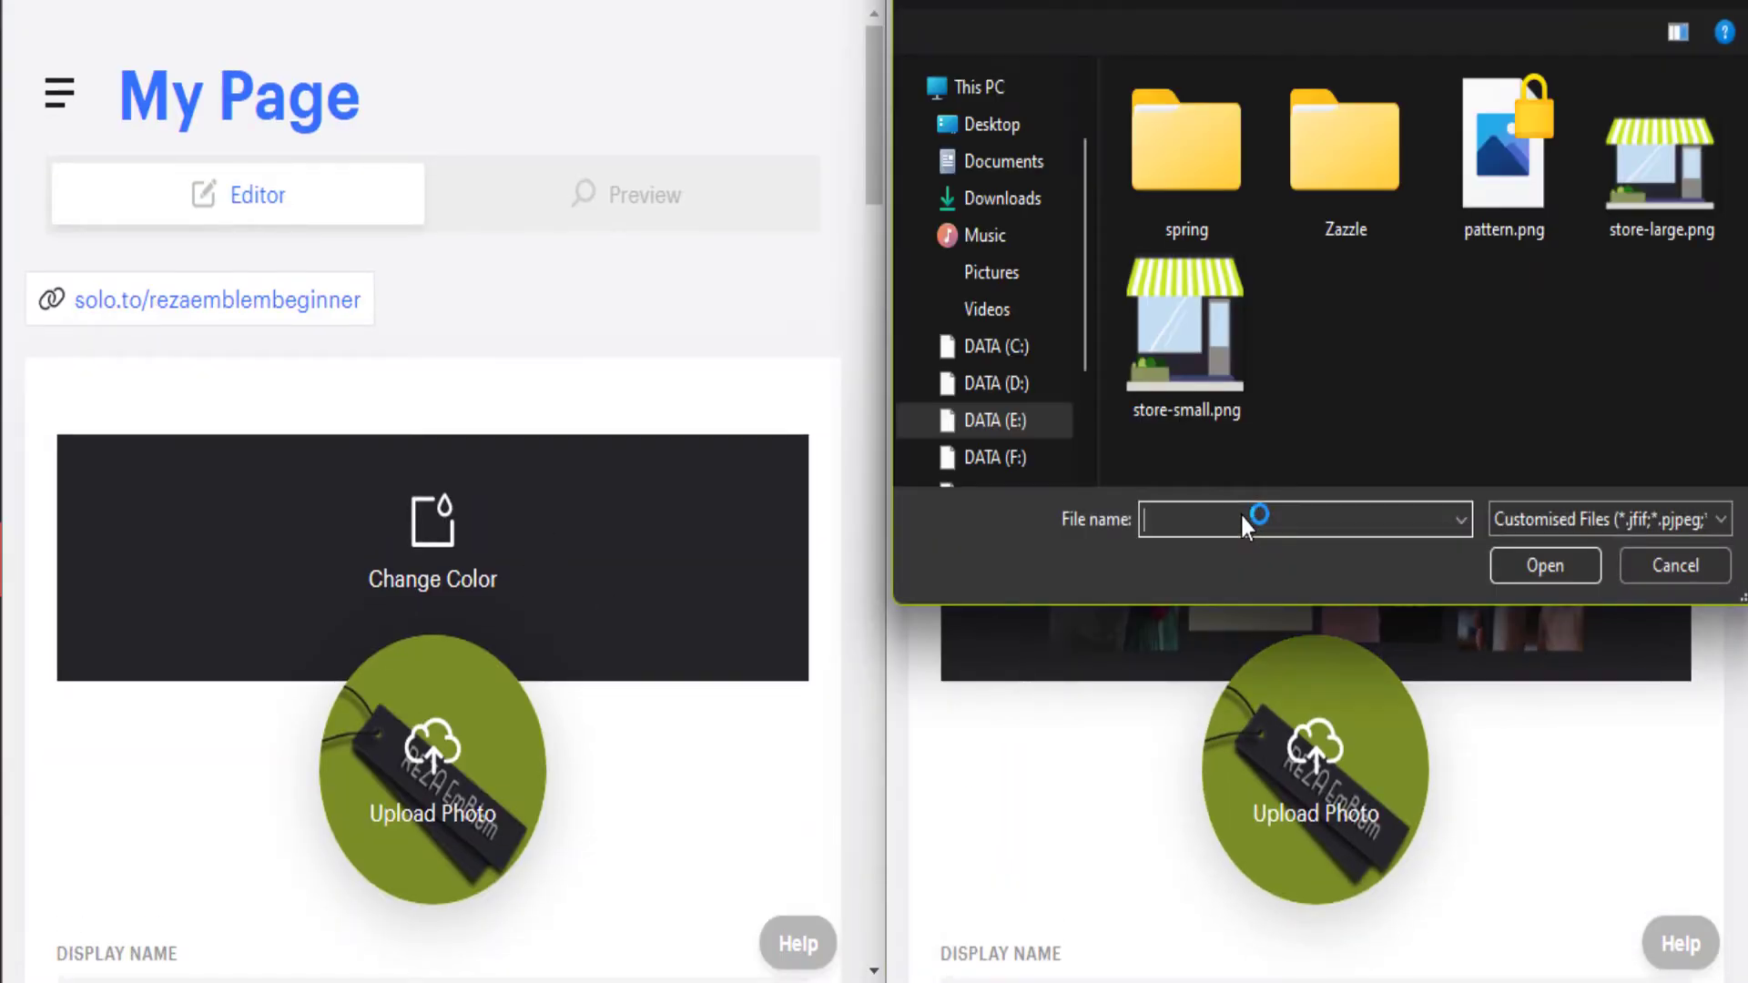
click(1670, 566)
click(478, 569)
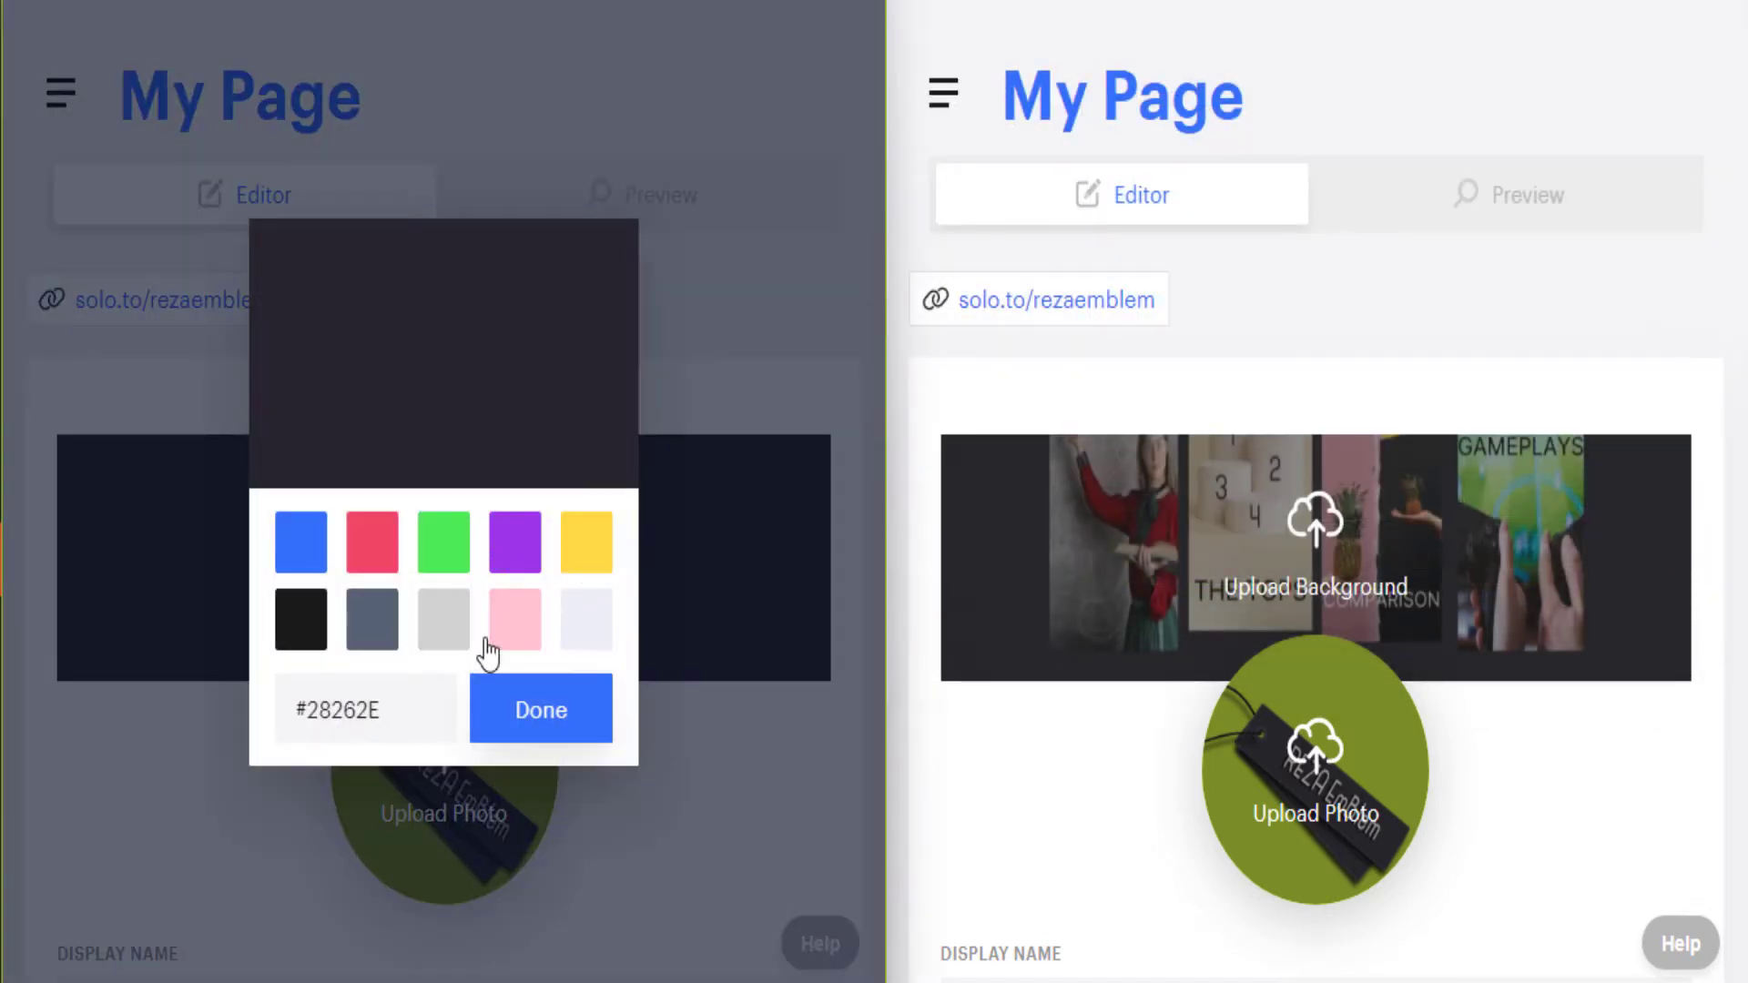
click(549, 728)
scroll(589, 724, down, 2)
scroll(1119, 768, down, 6)
Scroll down to the Professional page's Appearance settings
scroll(577, 604, down, 4)
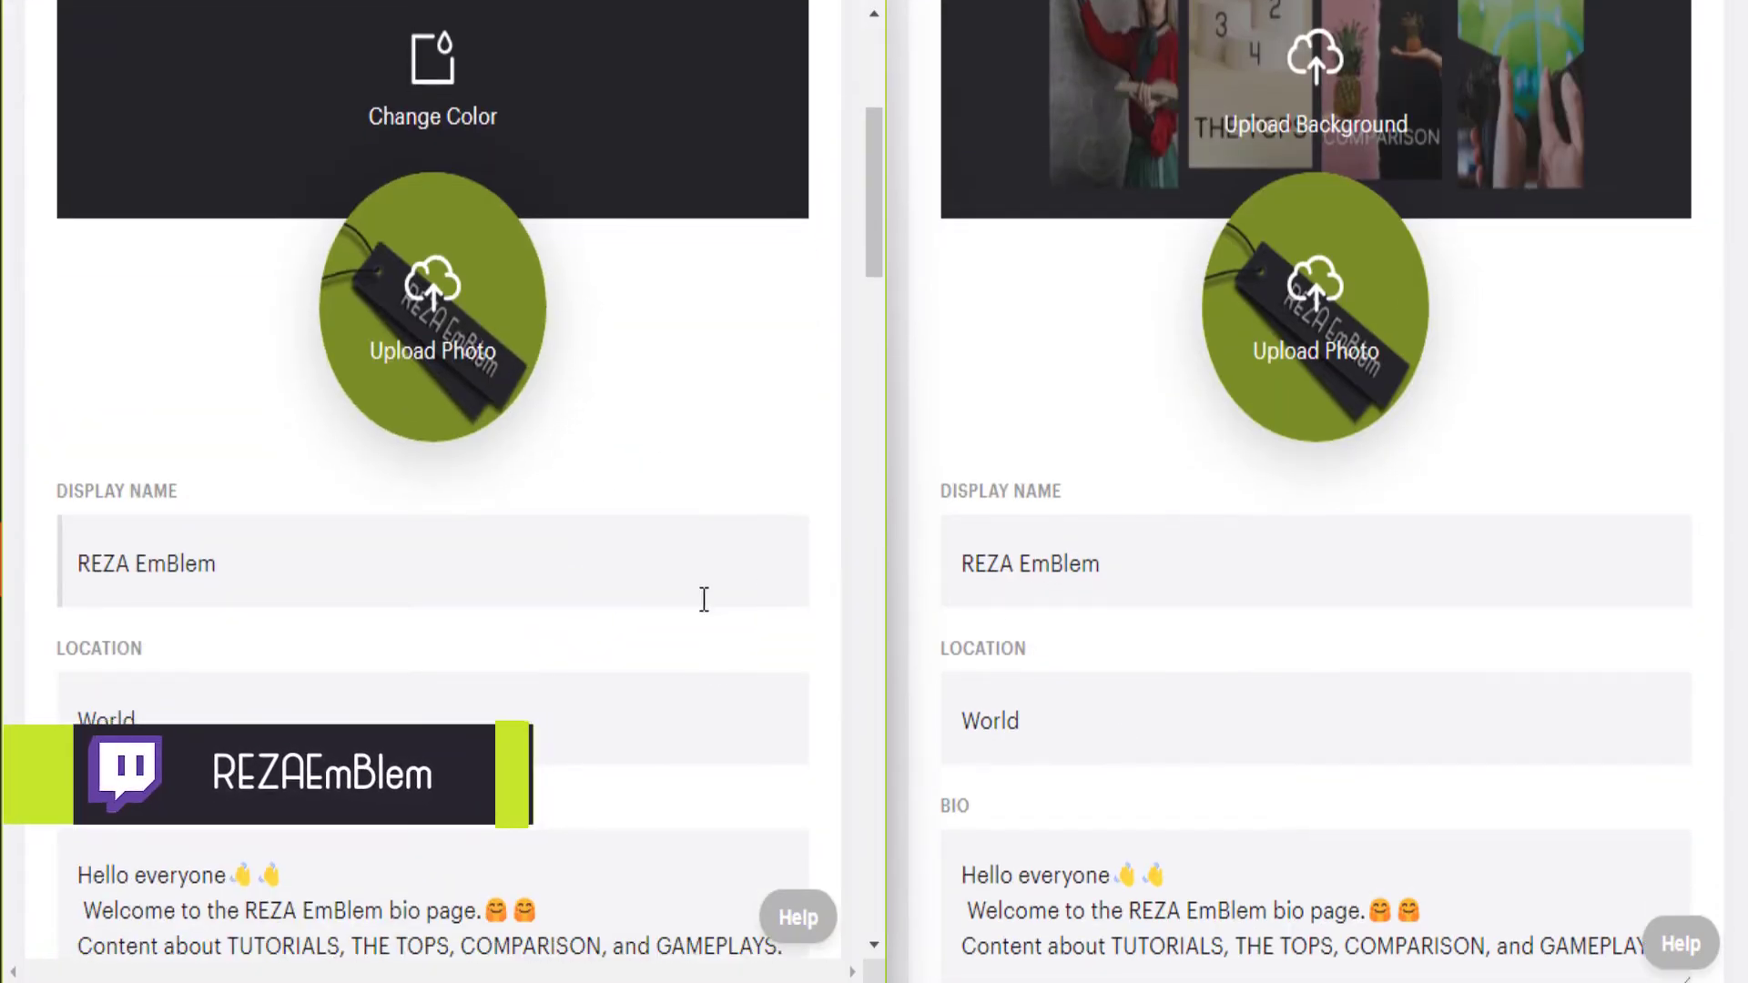
scroll(1047, 734, down, 2)
scroll(784, 749, down, 6)
scroll(974, 670, down, 2)
scroll(597, 613, down, 4)
scroll(1022, 605, down, 8)
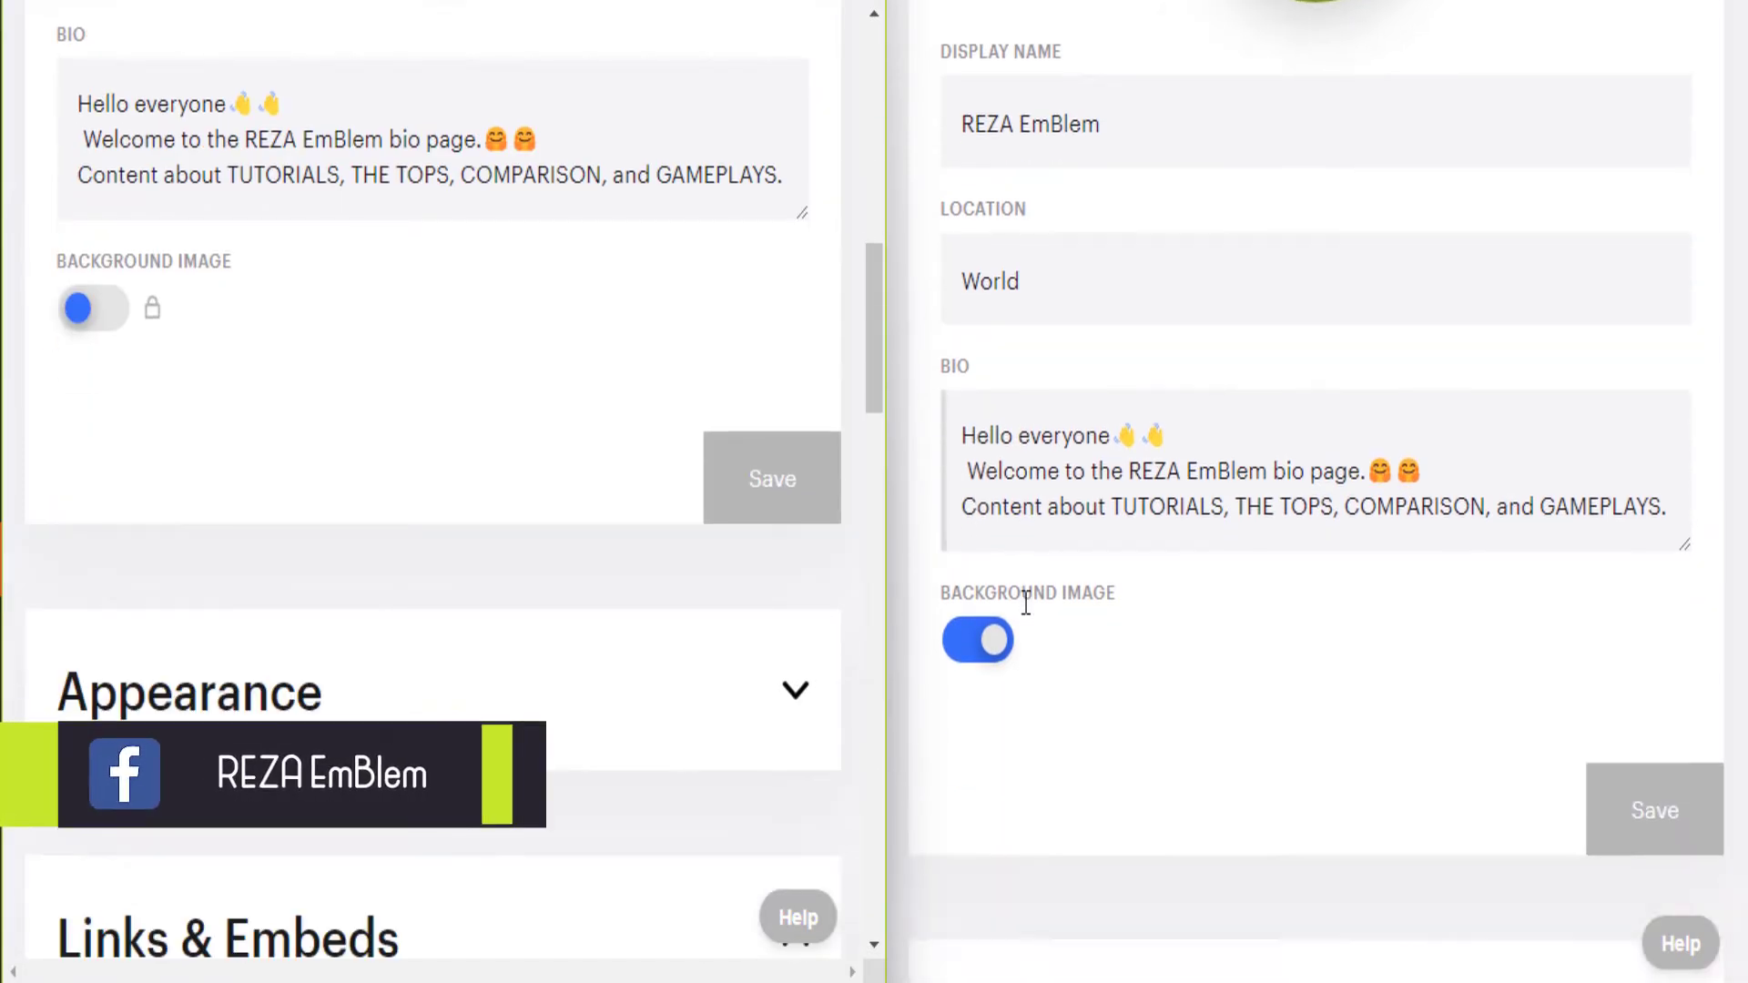
scroll(837, 318, down, 2)
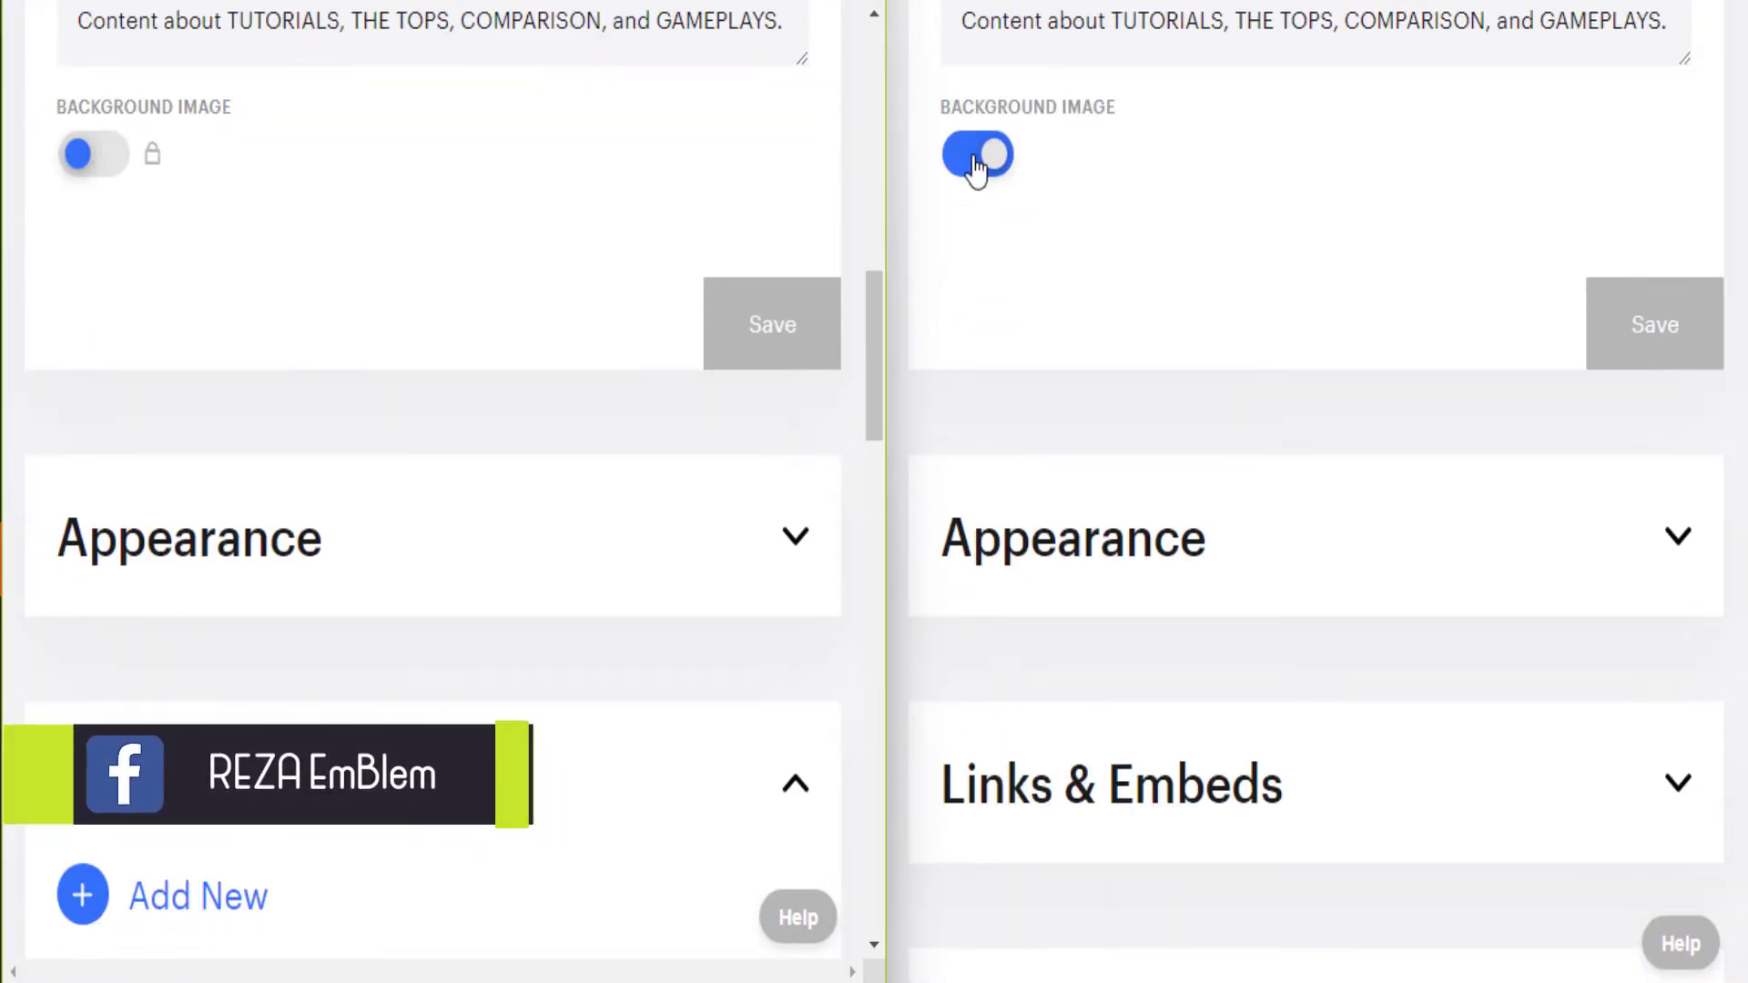
scroll(1202, 490, down, 2)
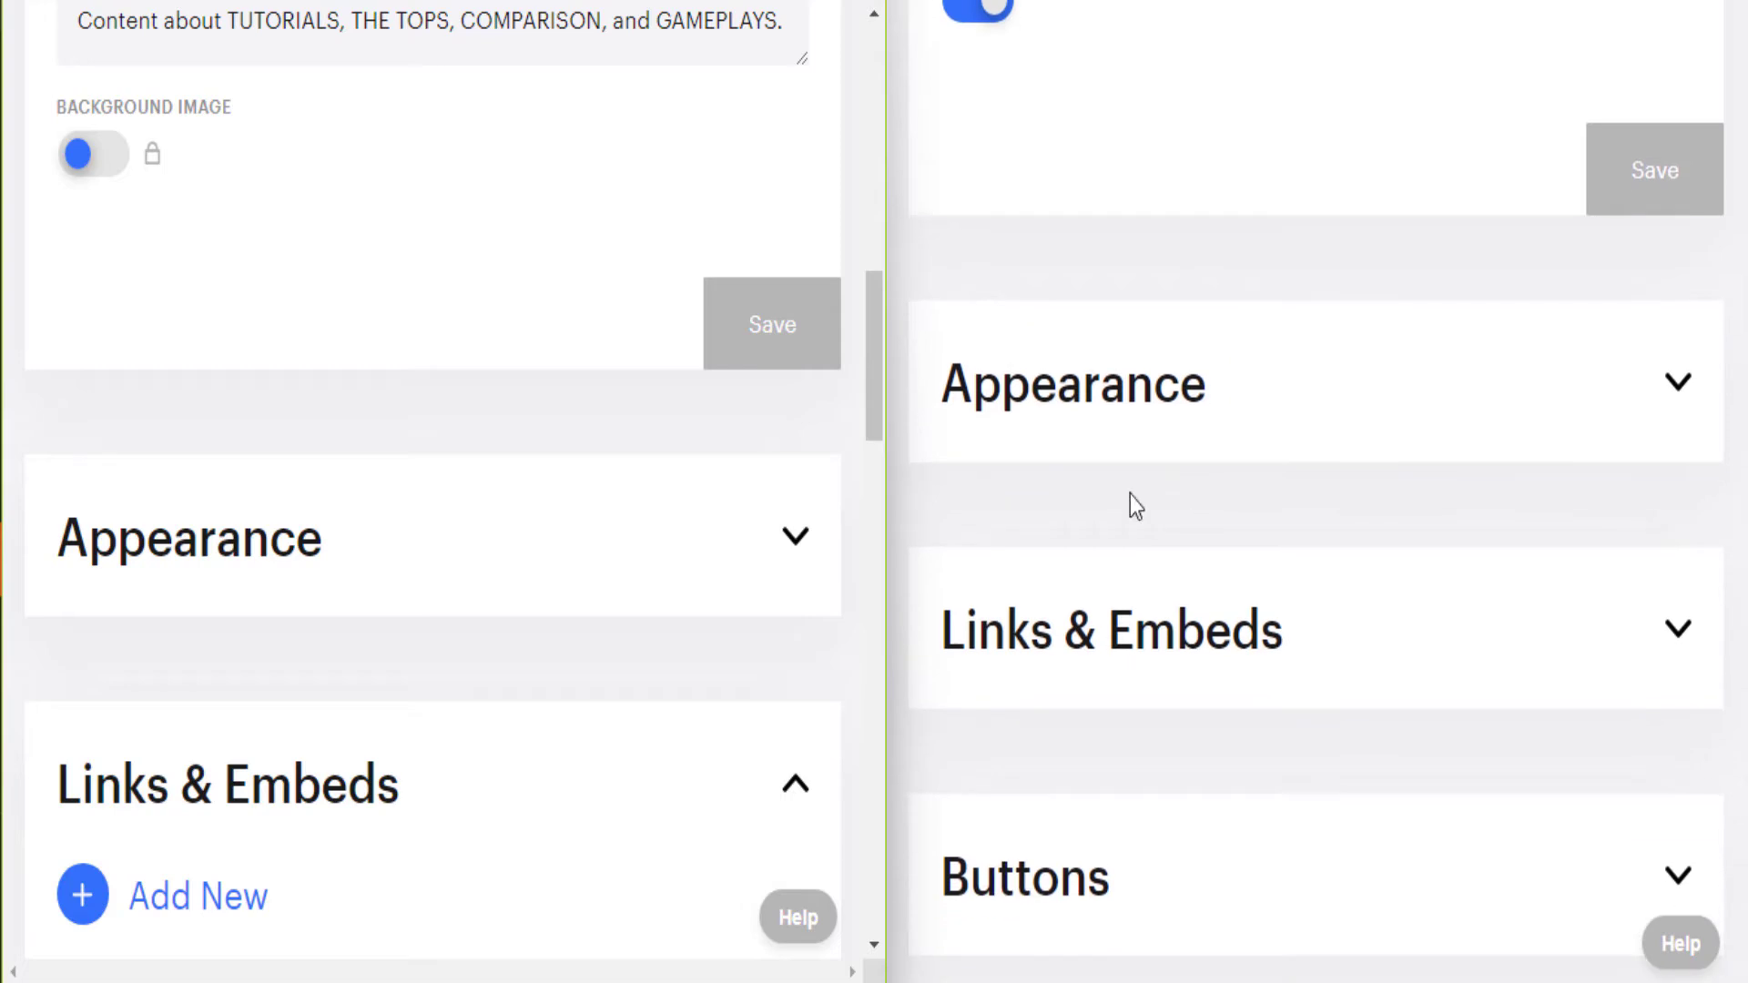
scroll(676, 461, down, 4)
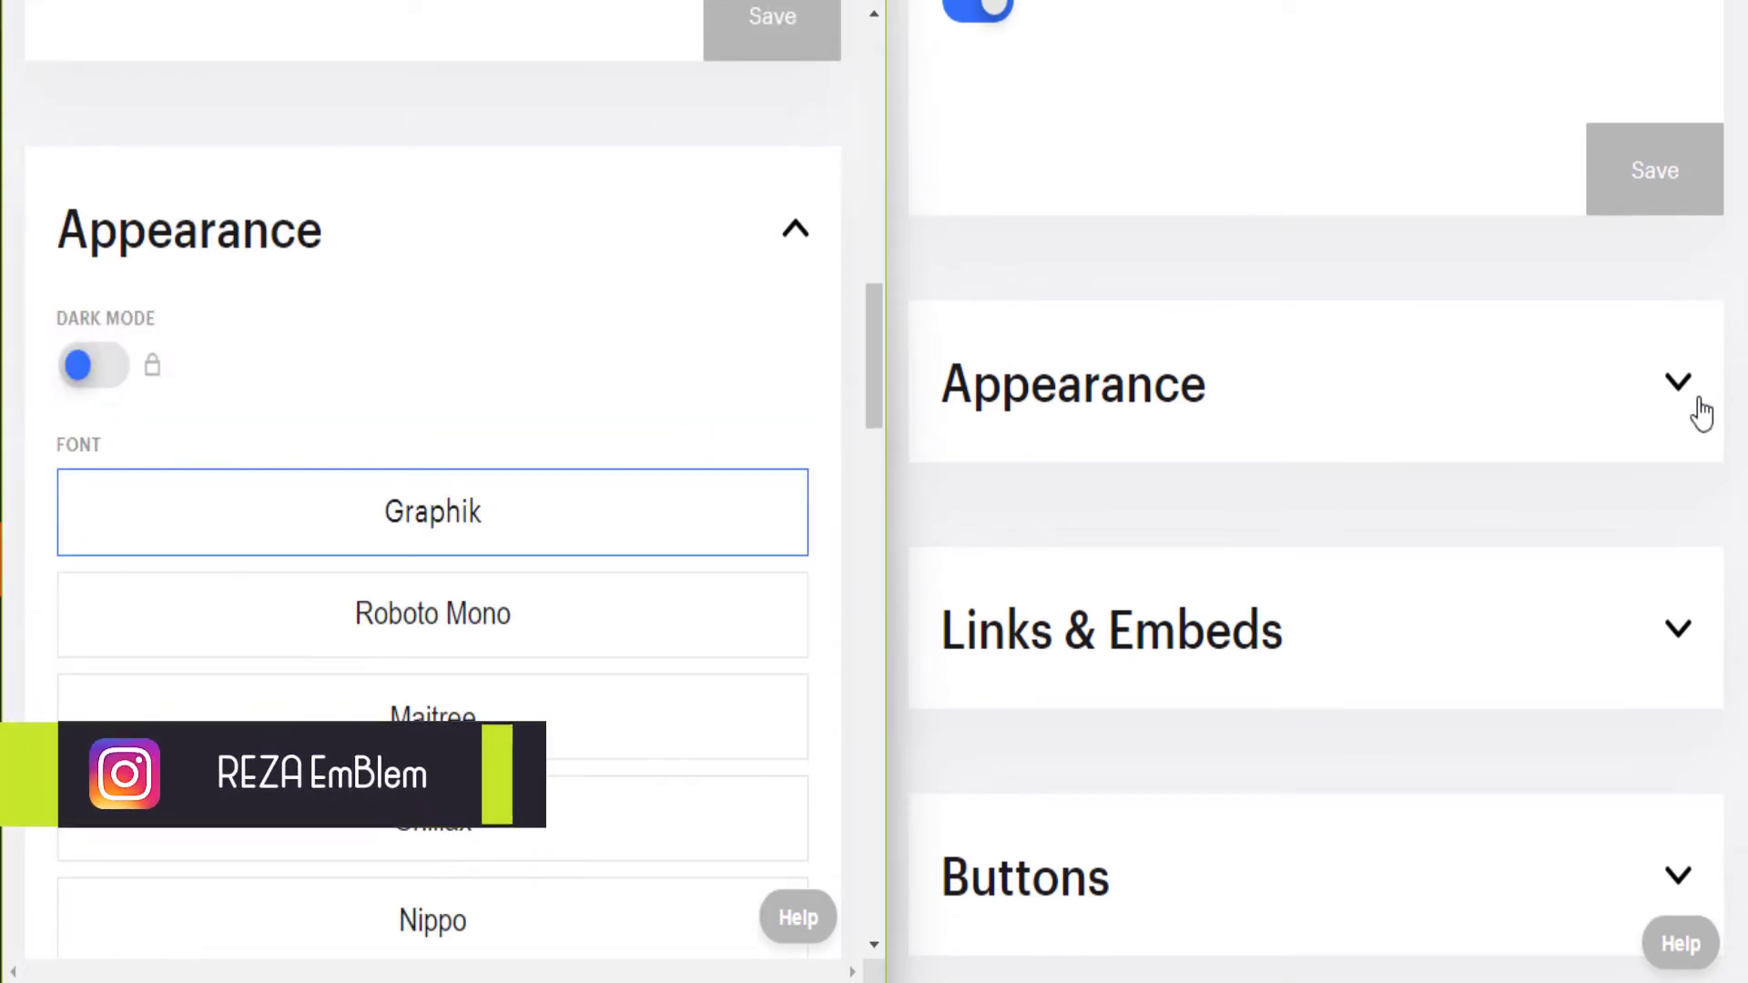
click(1492, 417)
scroll(1353, 442, down, 4)
scroll(726, 336, down, 2)
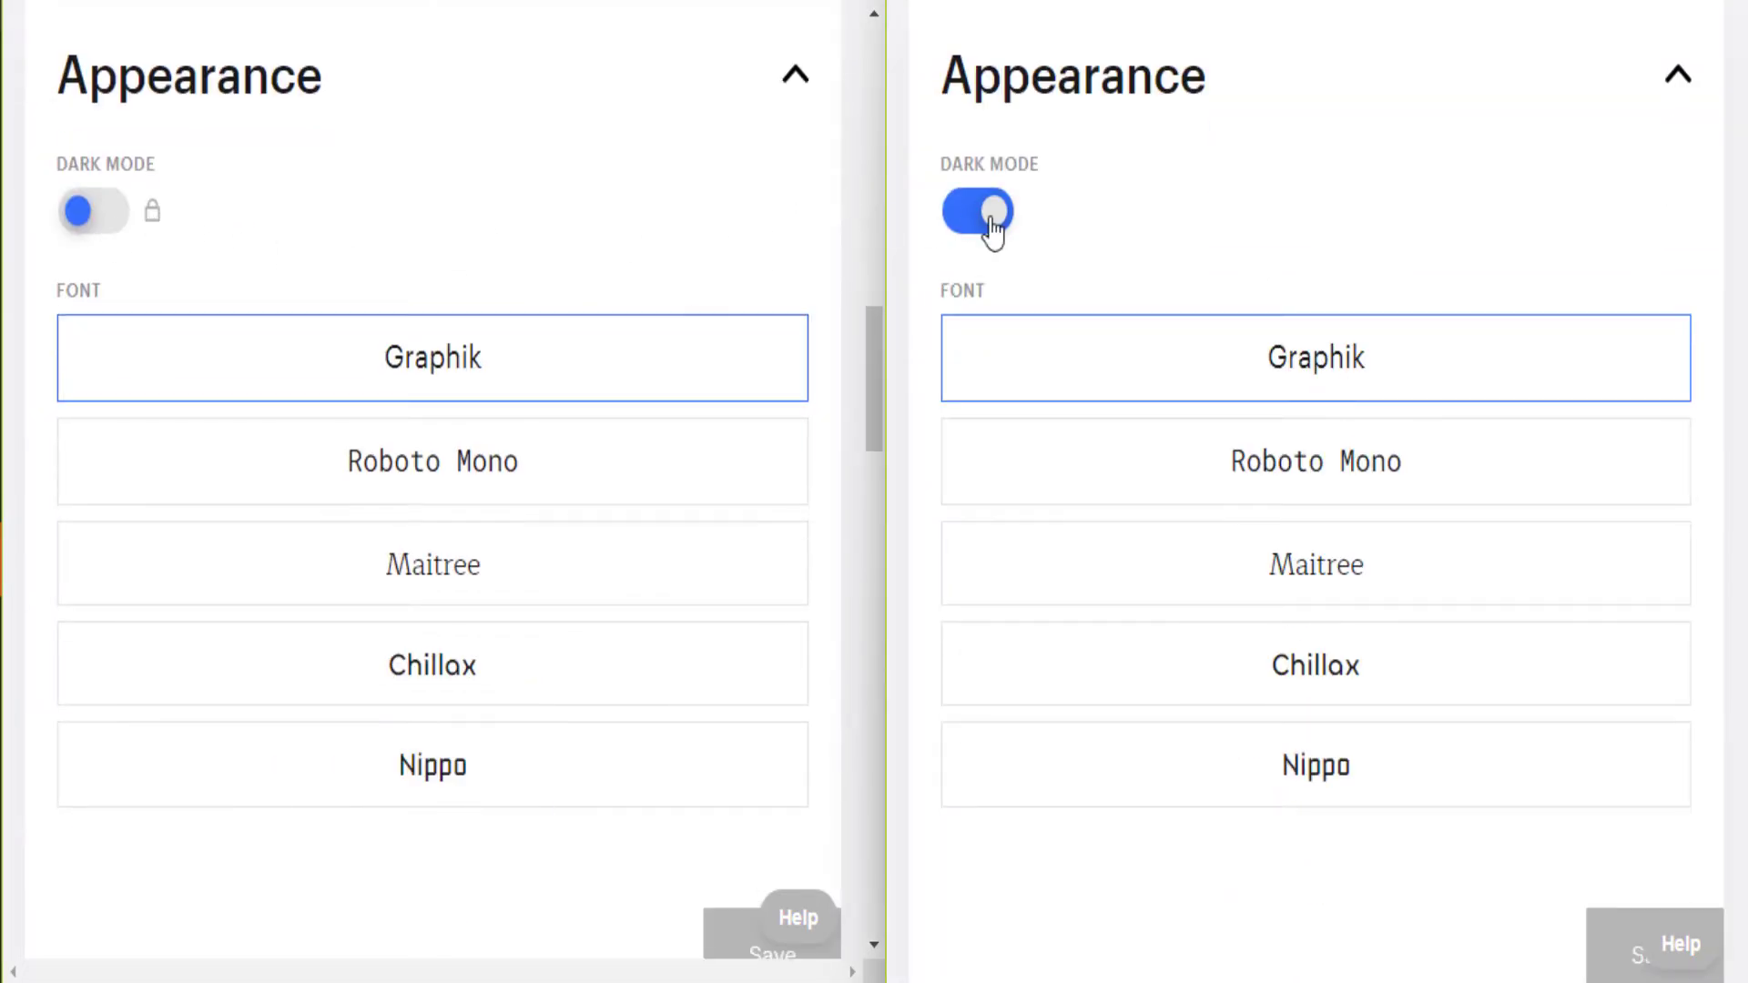
scroll(1408, 292, up, 10)
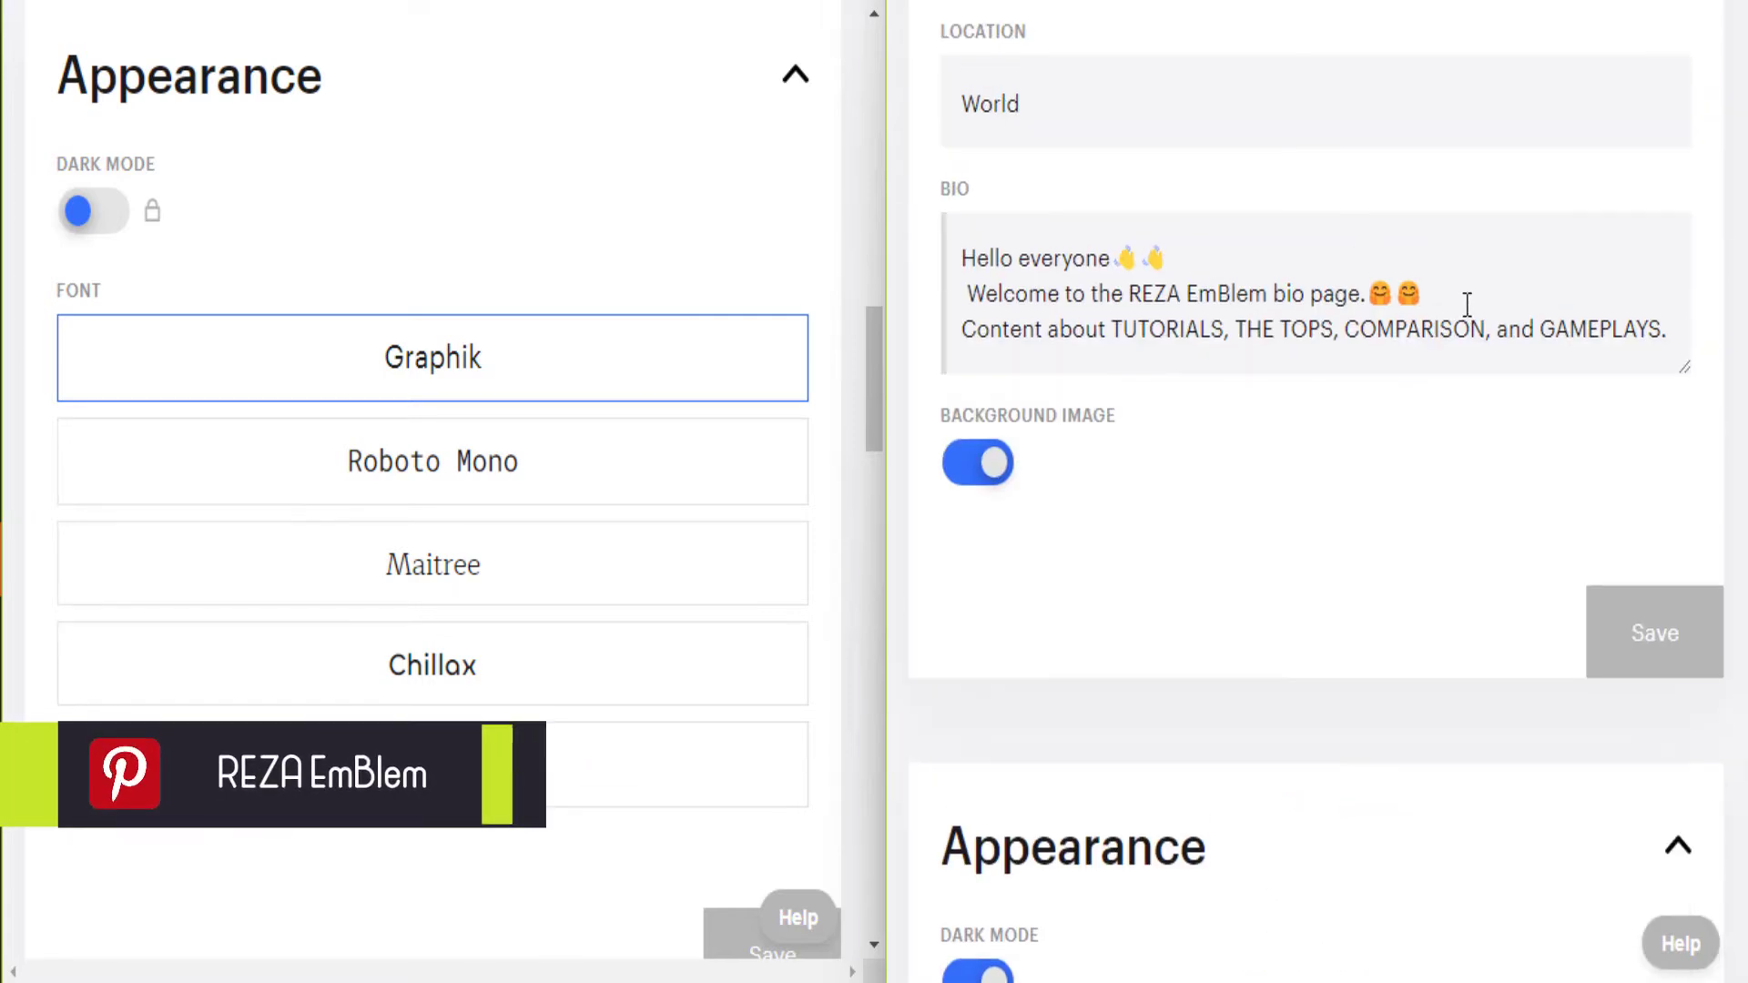
scroll(1328, 358, down, 5)
Turn off dark mode on the Professional page and preview it in light mode
click(969, 532)
scroll(1379, 383, up, 8)
scroll(1380, 384, up, 8)
click(1494, 195)
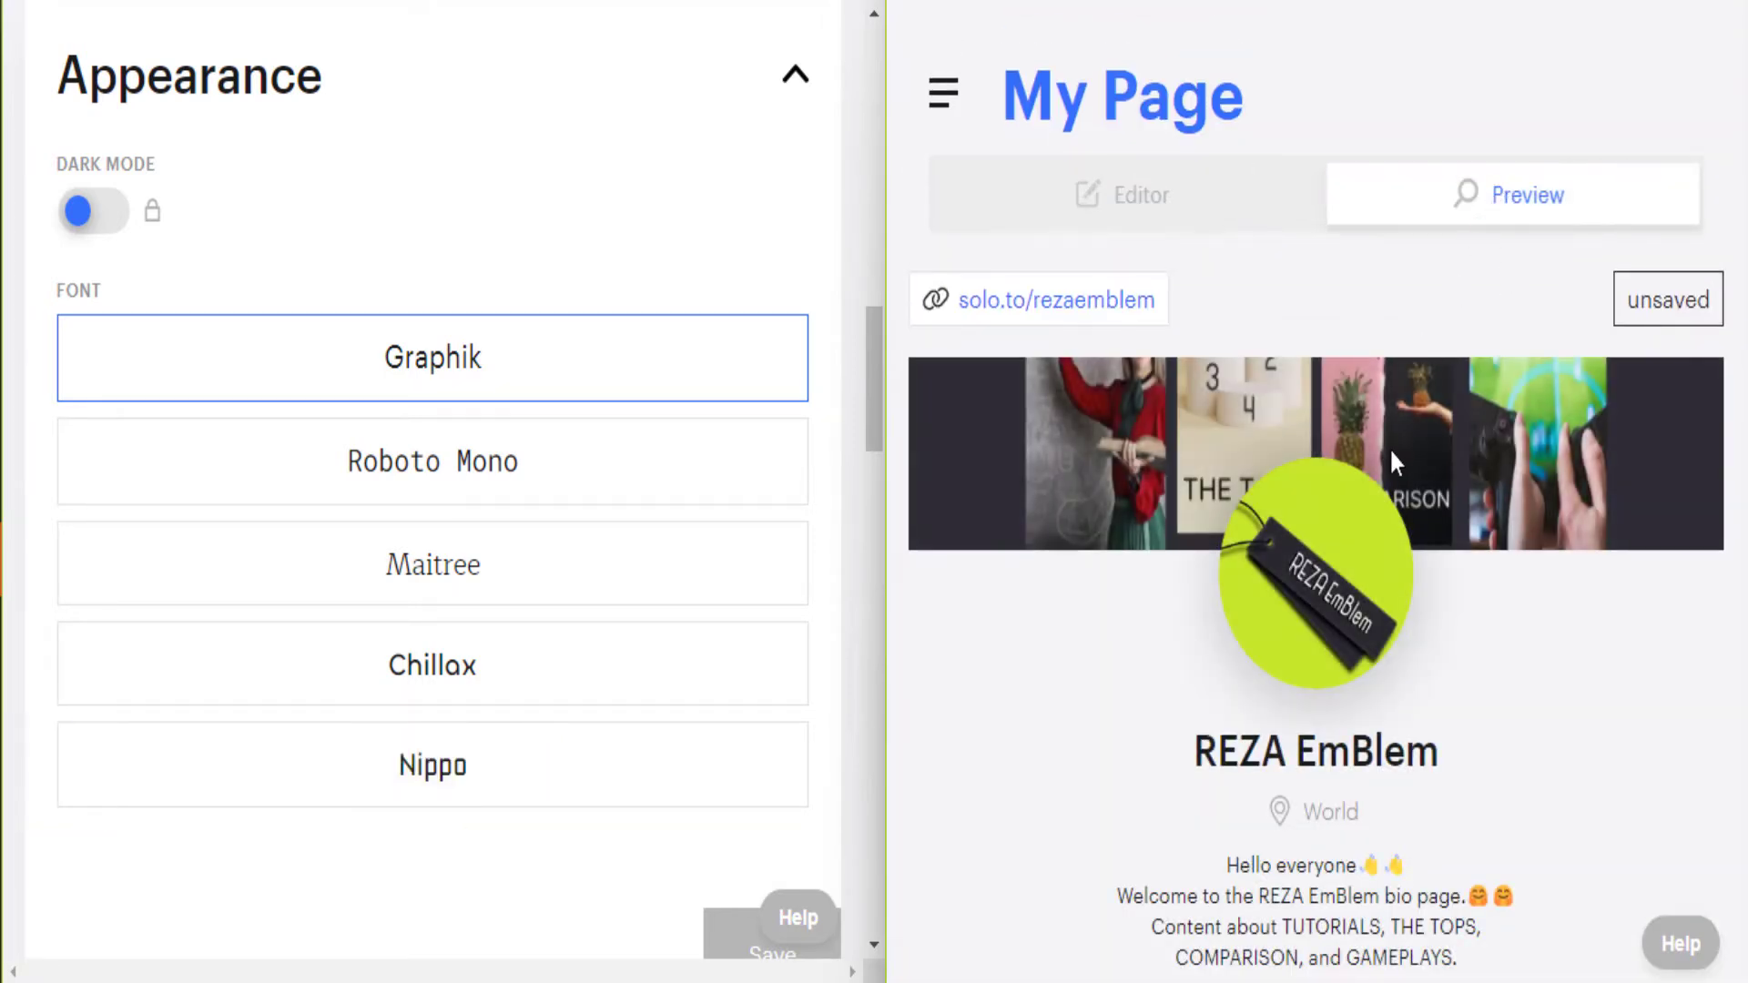
scroll(1516, 484, down, 8)
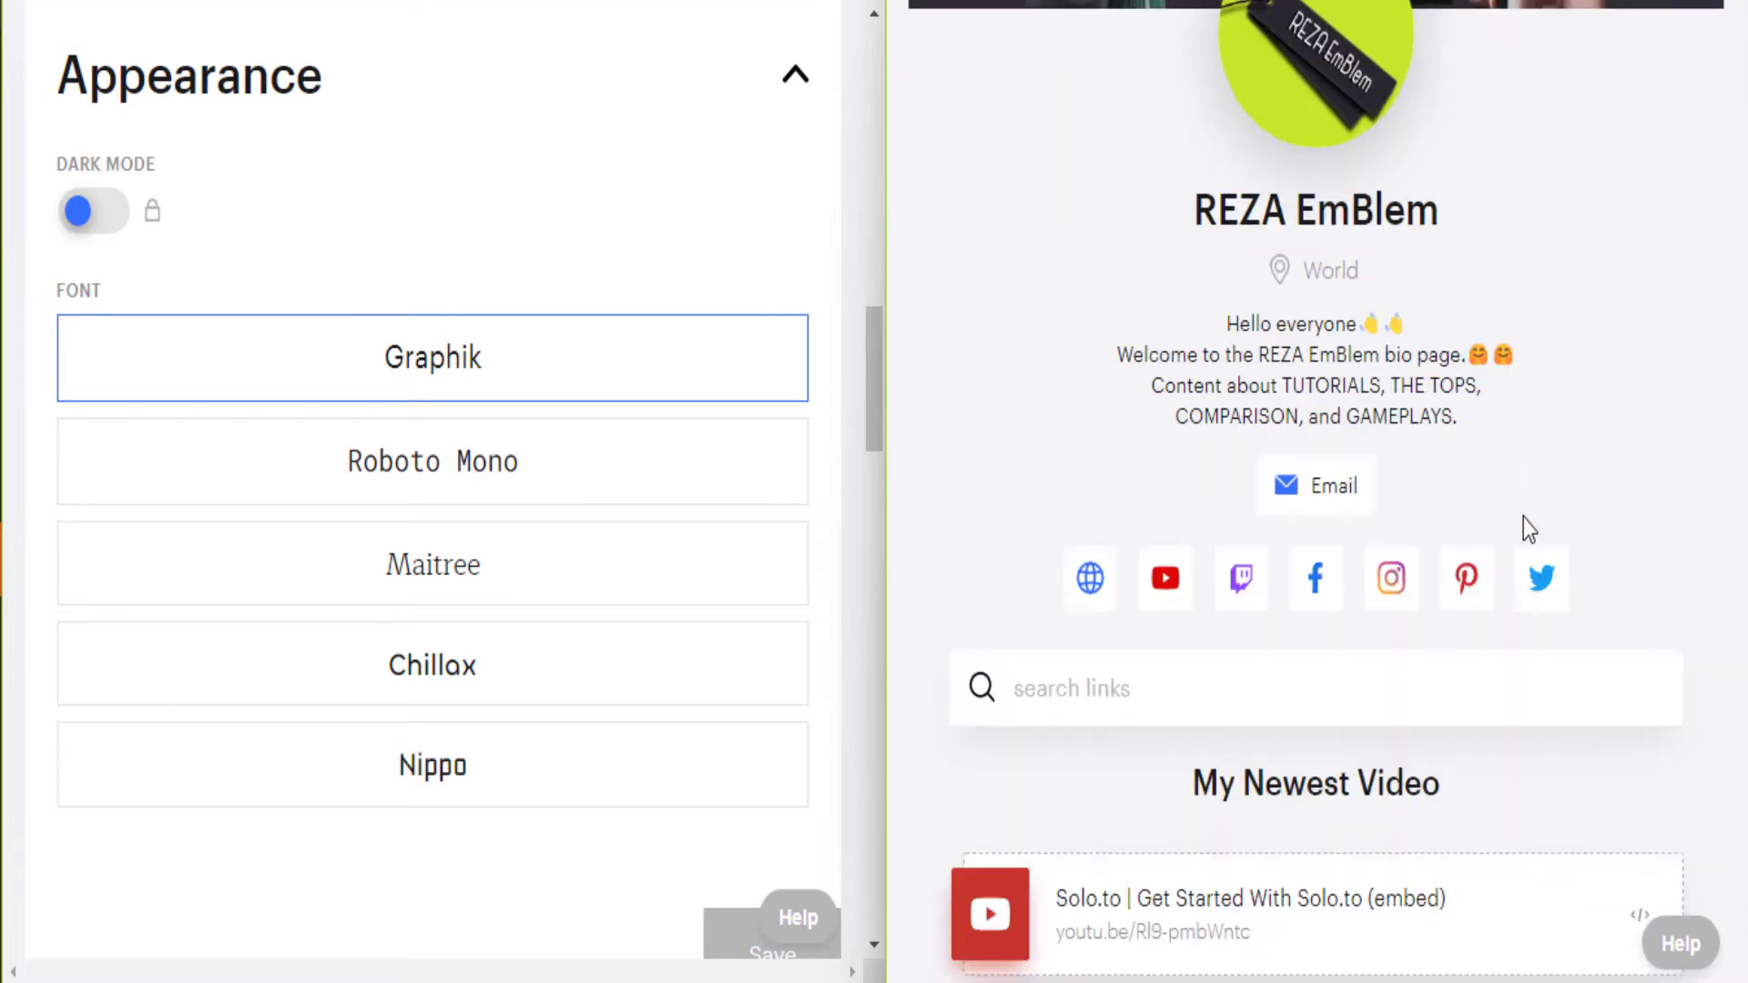
scroll(1522, 519, down, 9)
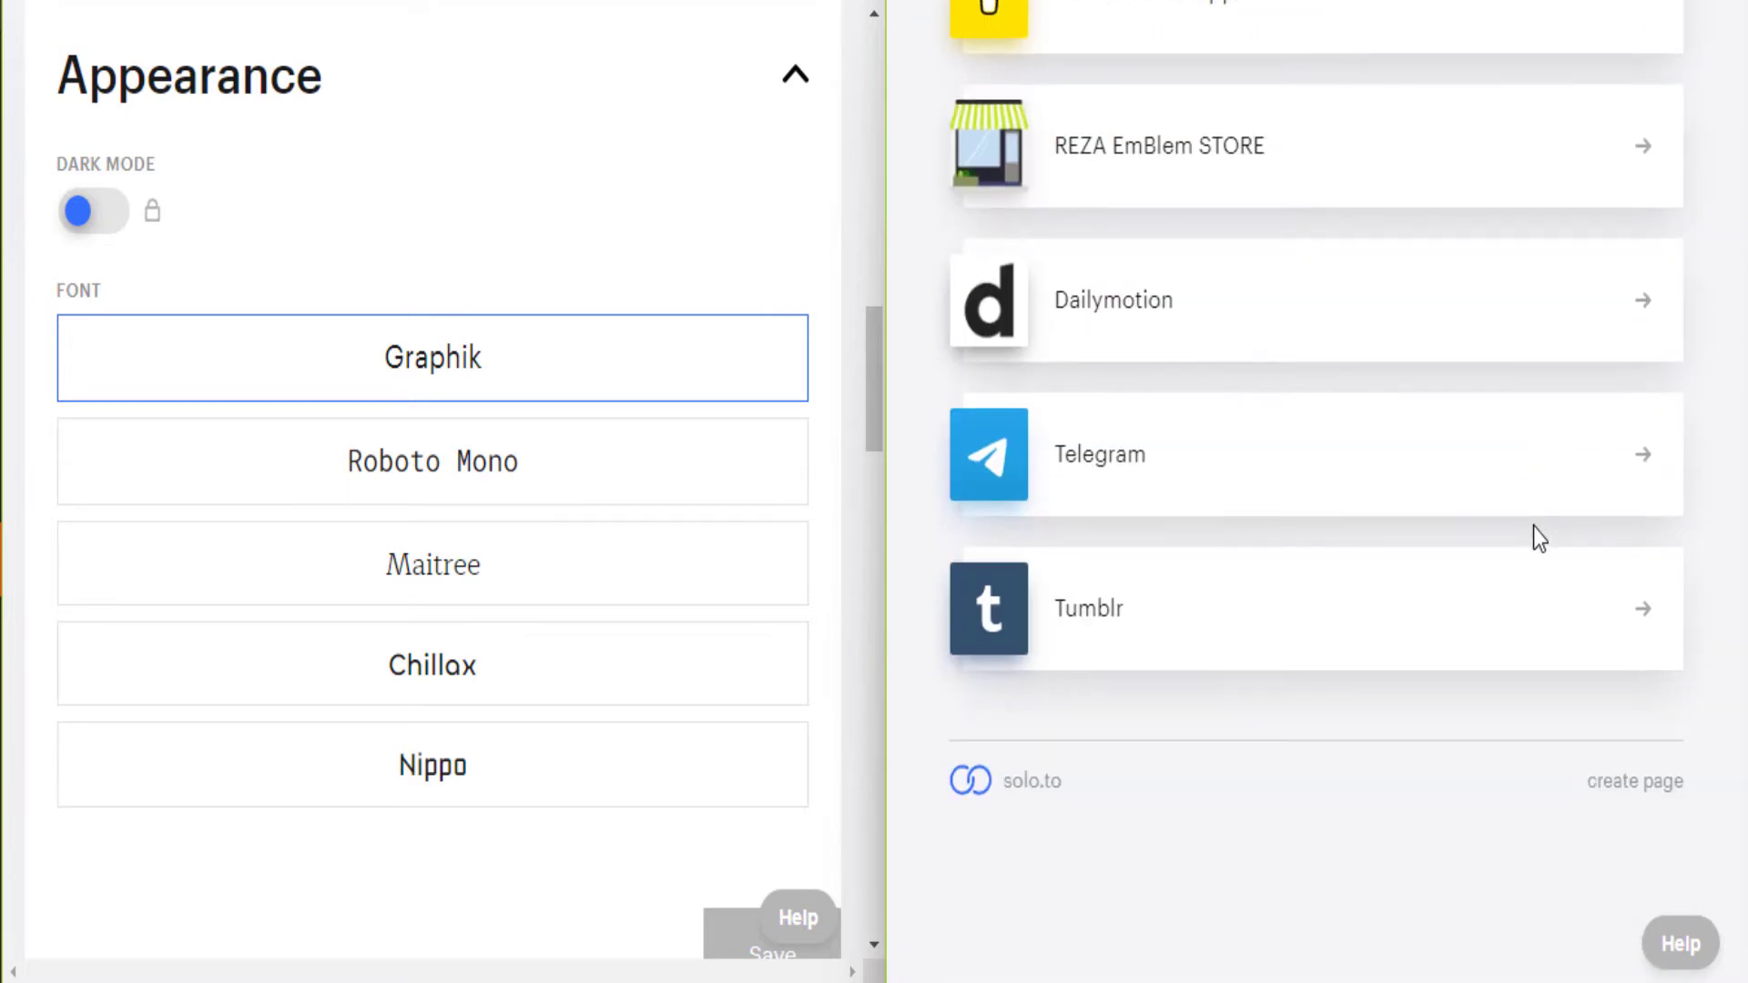
scroll(1533, 526, up, 15)
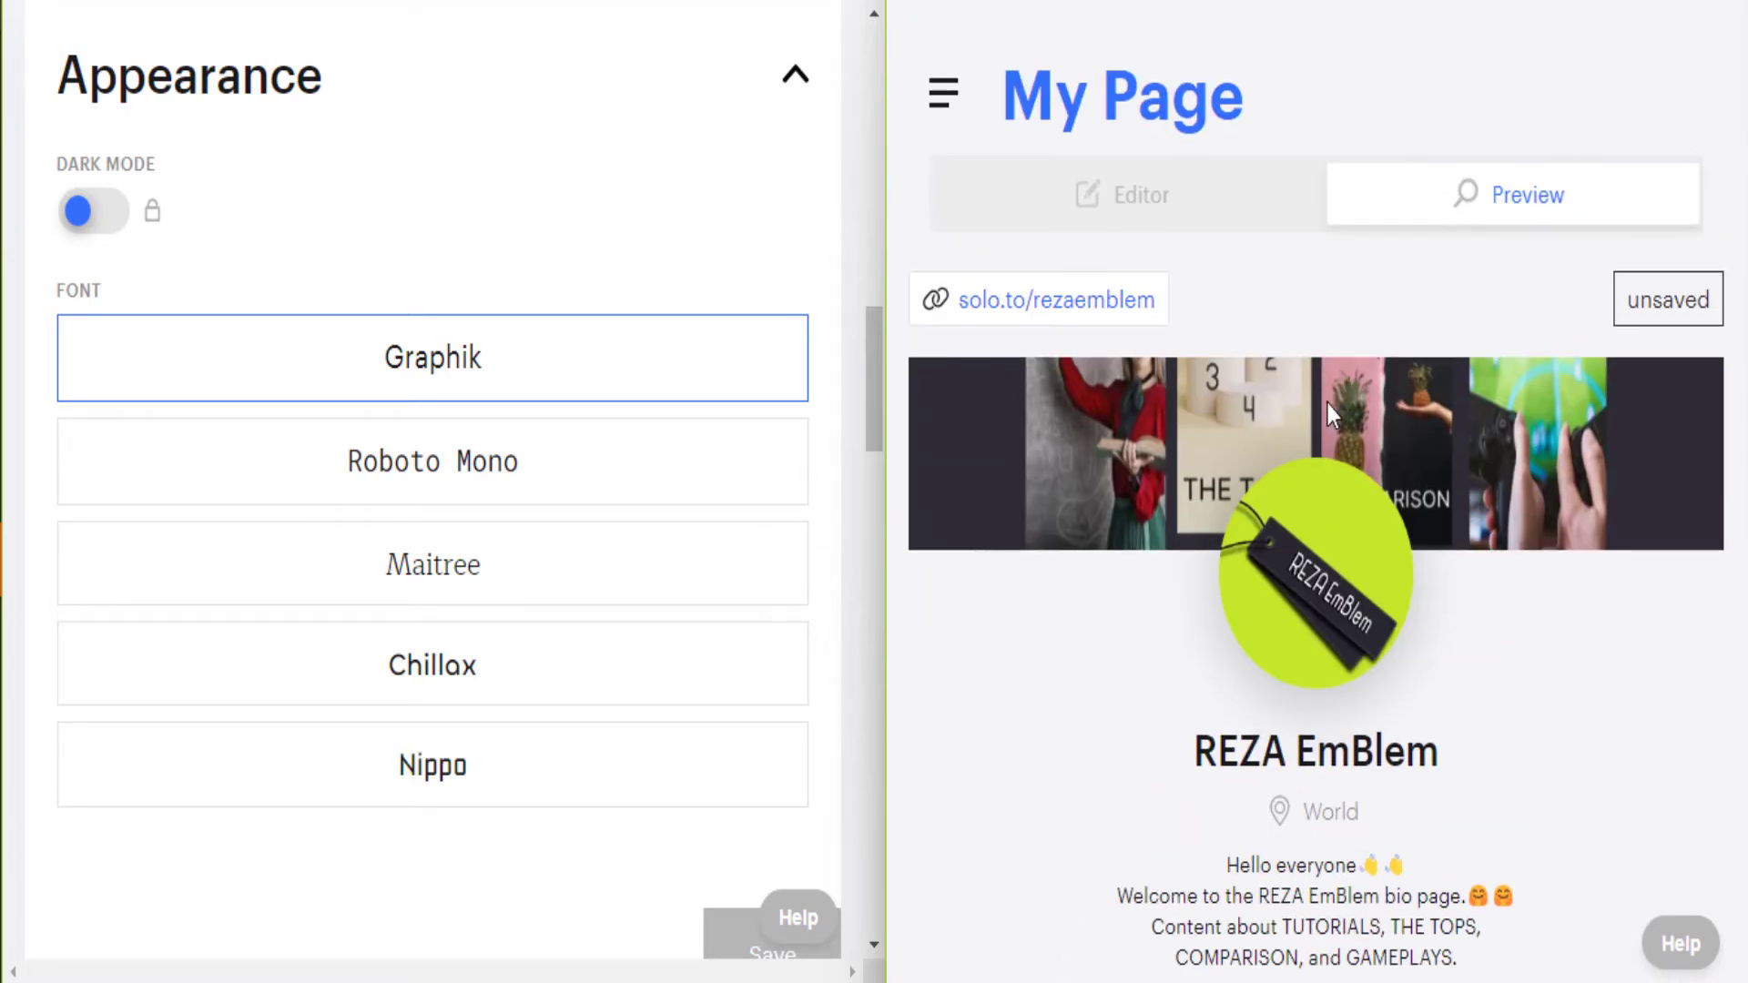
Switch dark mode back on, preview the dark Professional page, and return to the editor
click(1170, 231)
scroll(1225, 643, down, 12)
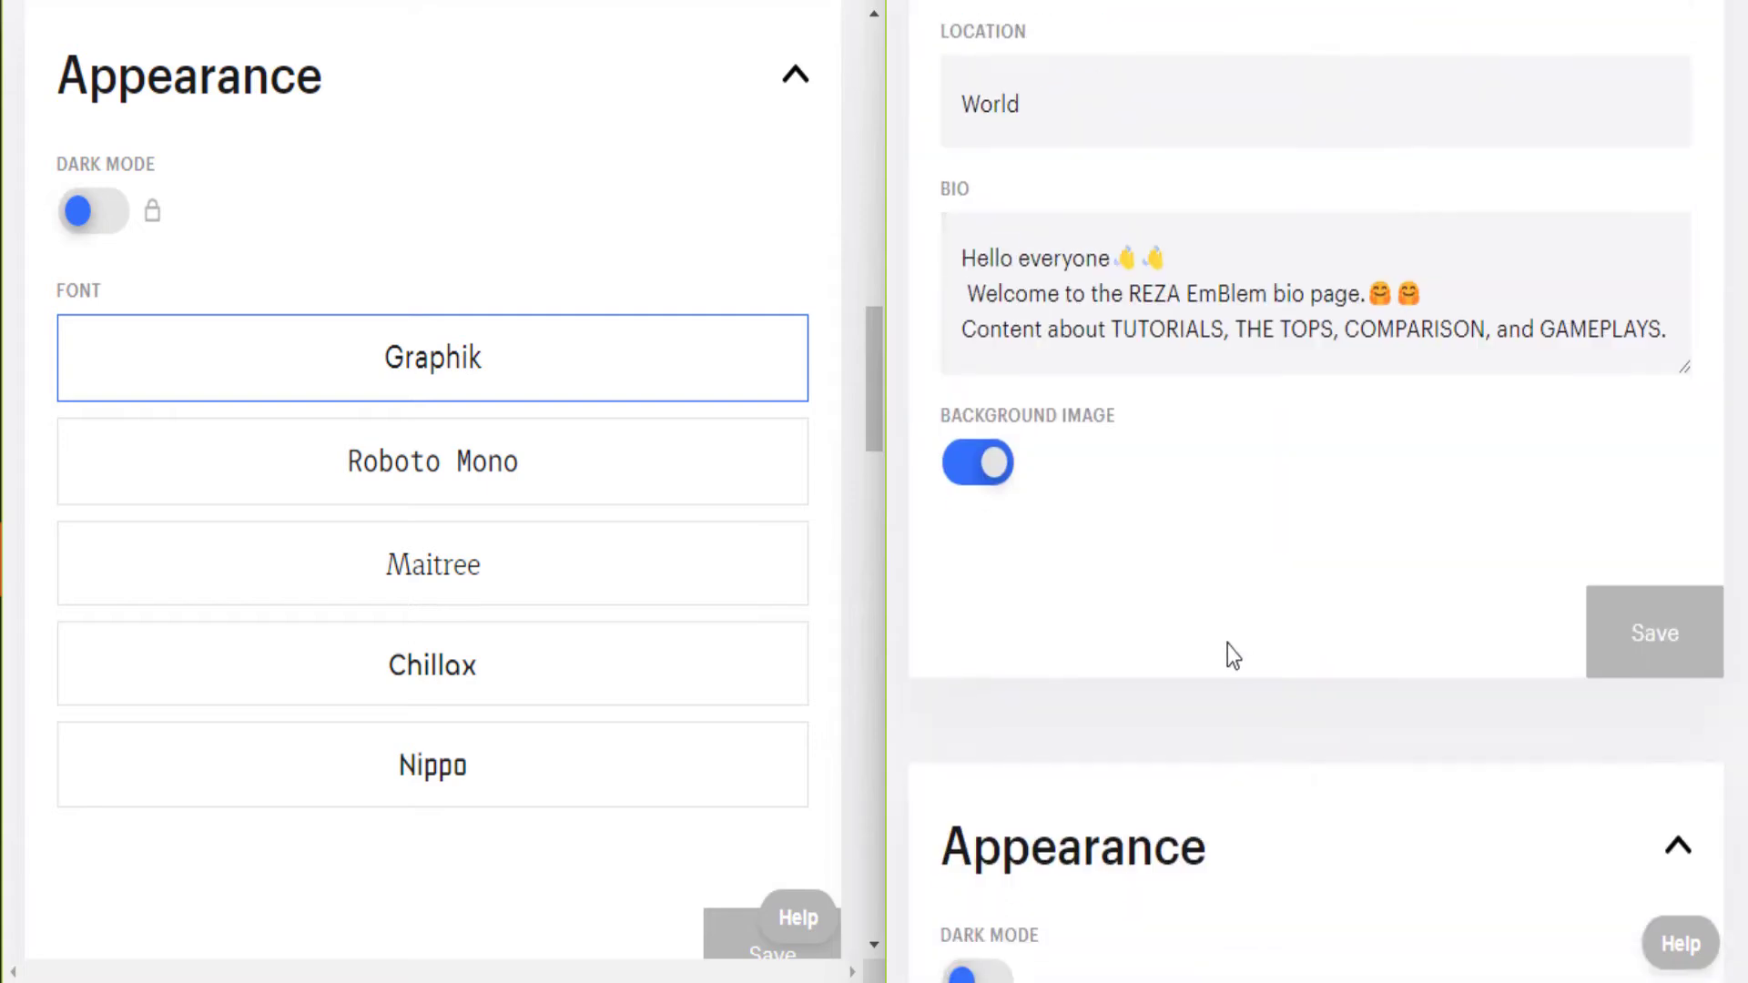
click(986, 227)
scroll(1484, 587, up, 10)
scroll(1497, 596, up, 3)
click(1487, 228)
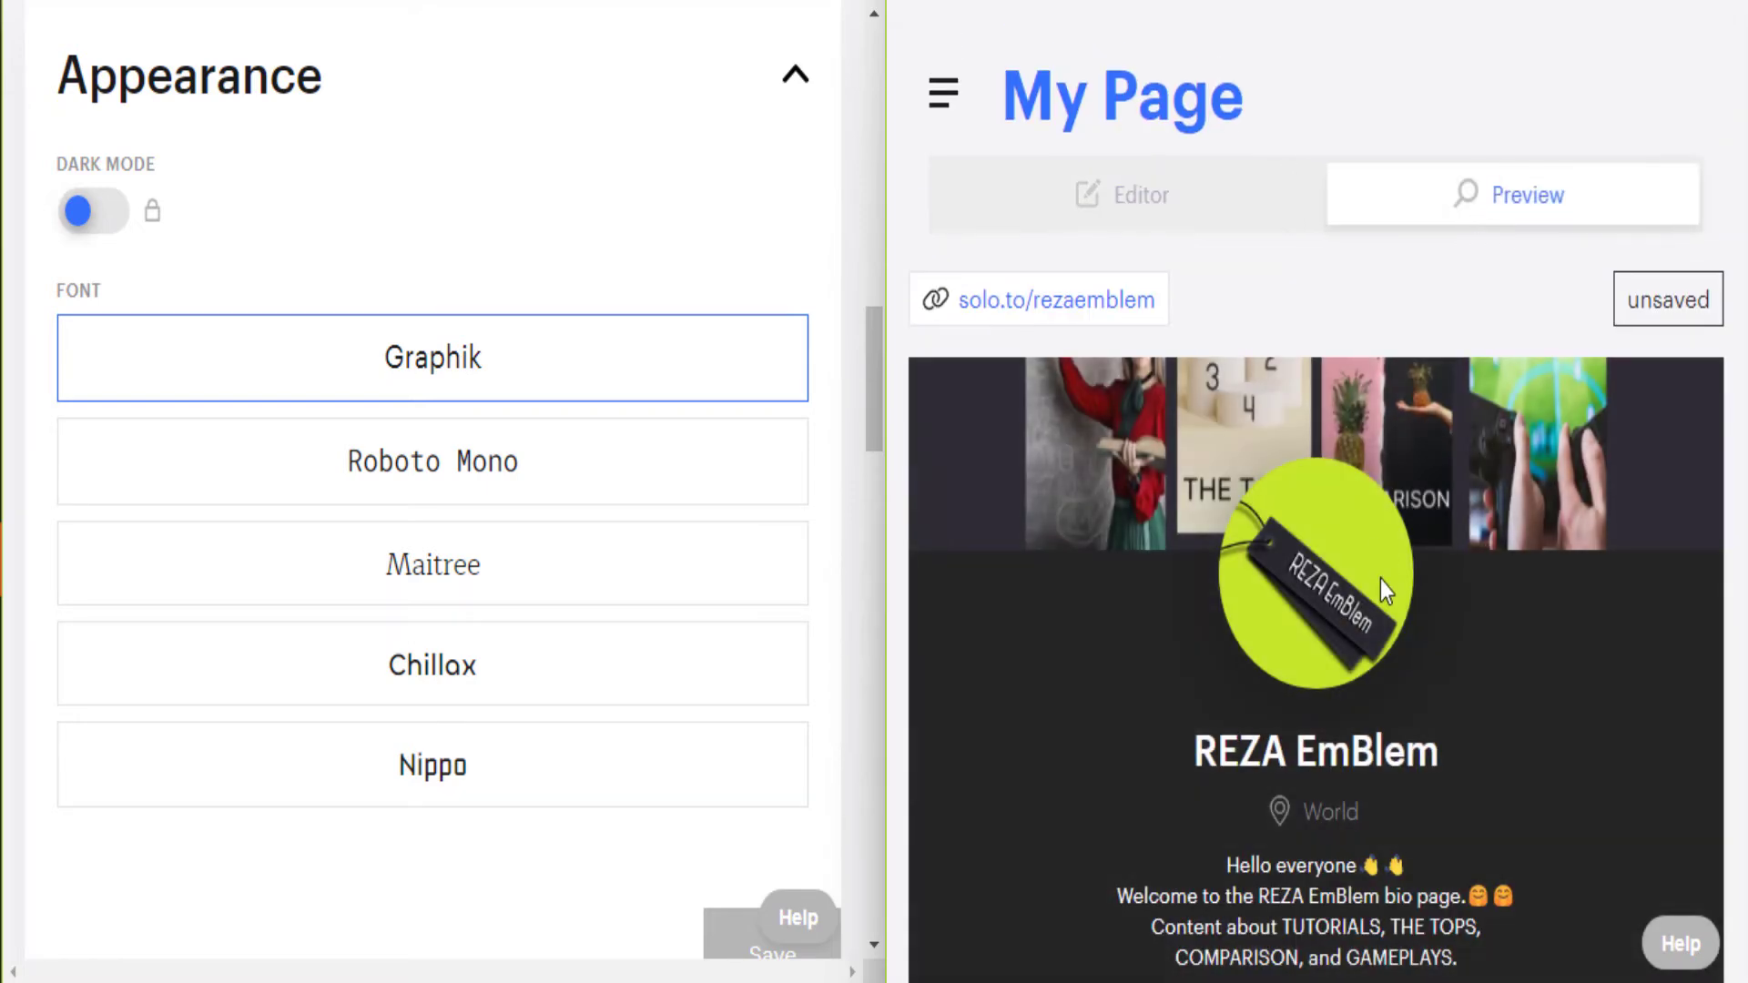
scroll(1378, 594, down, 10)
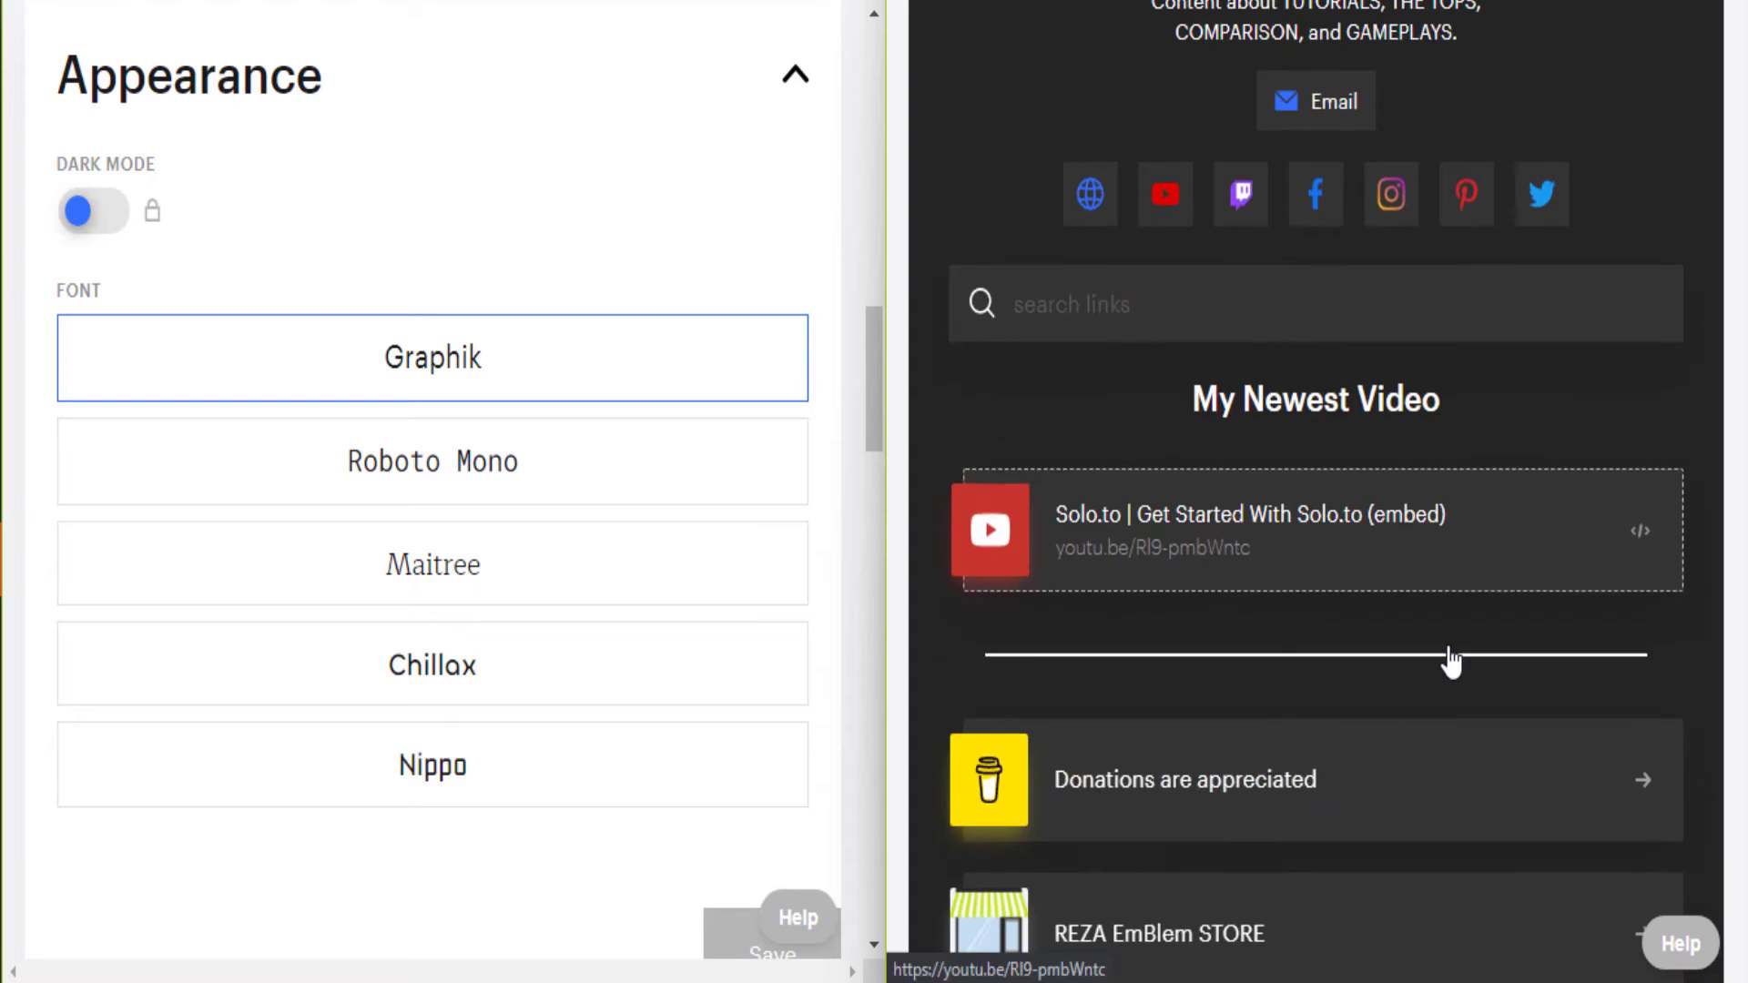
scroll(1449, 657, down, 3)
scroll(1447, 655, up, 10)
scroll(1155, 264, up, 3)
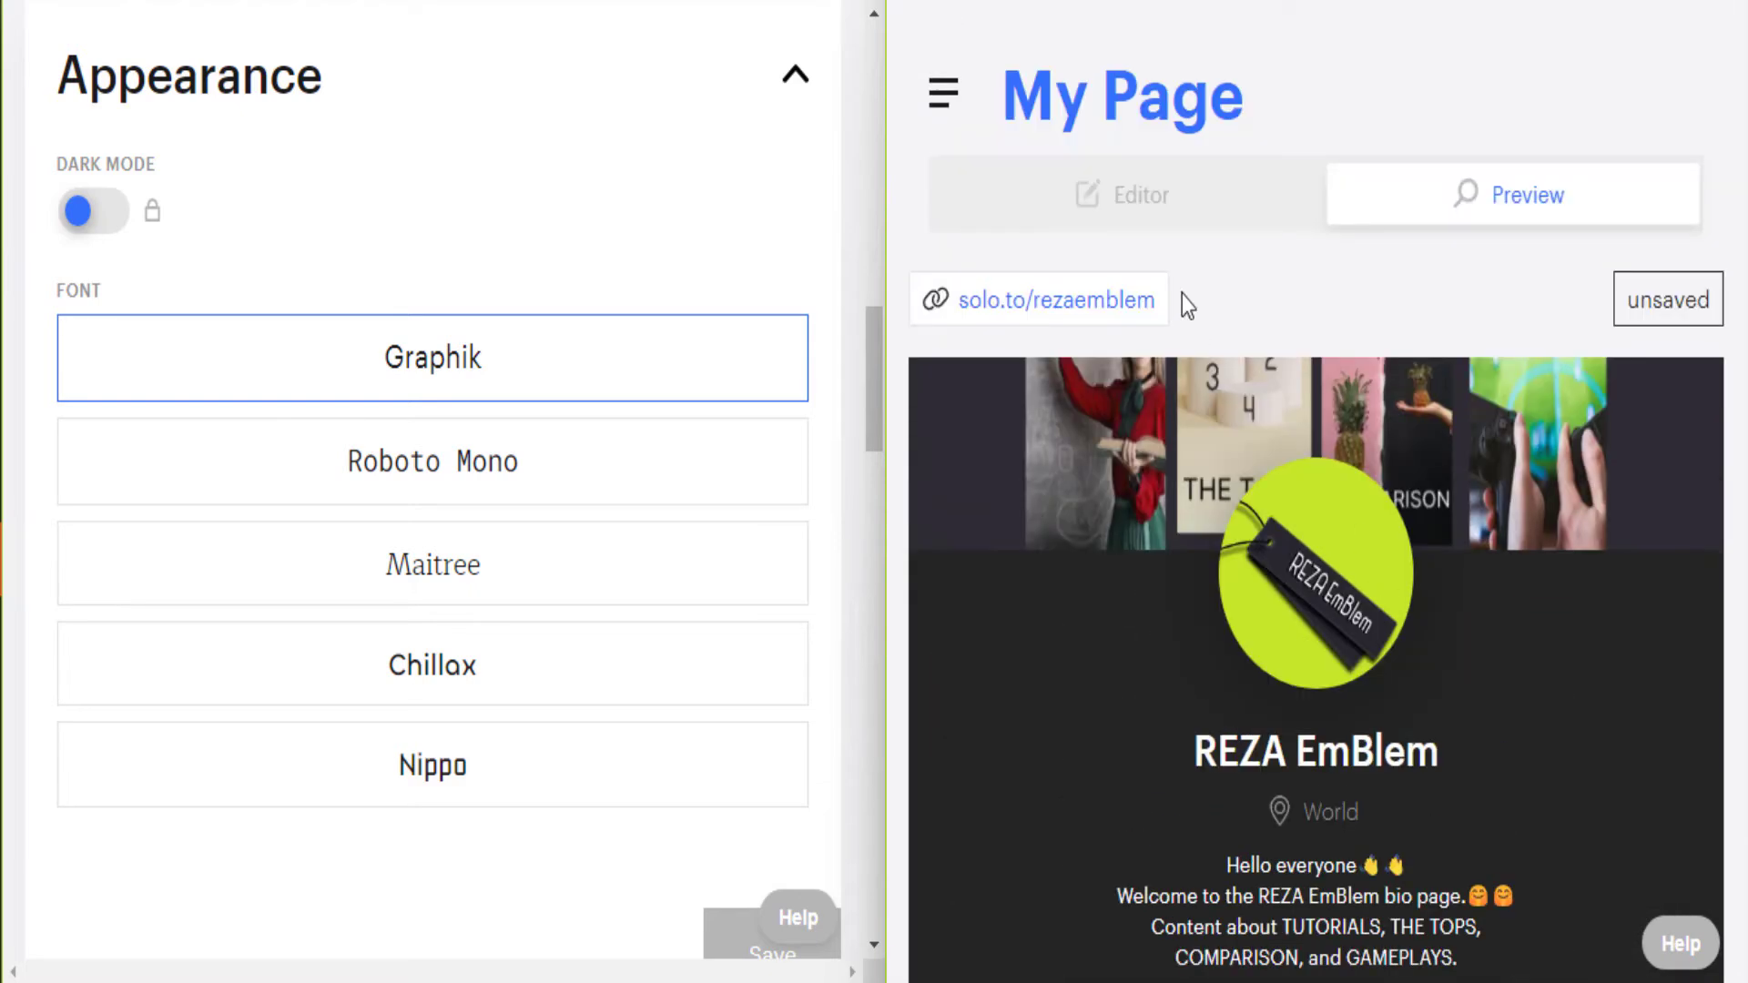
click(1129, 208)
scroll(1287, 528, down, 8)
scroll(1287, 533, down, 10)
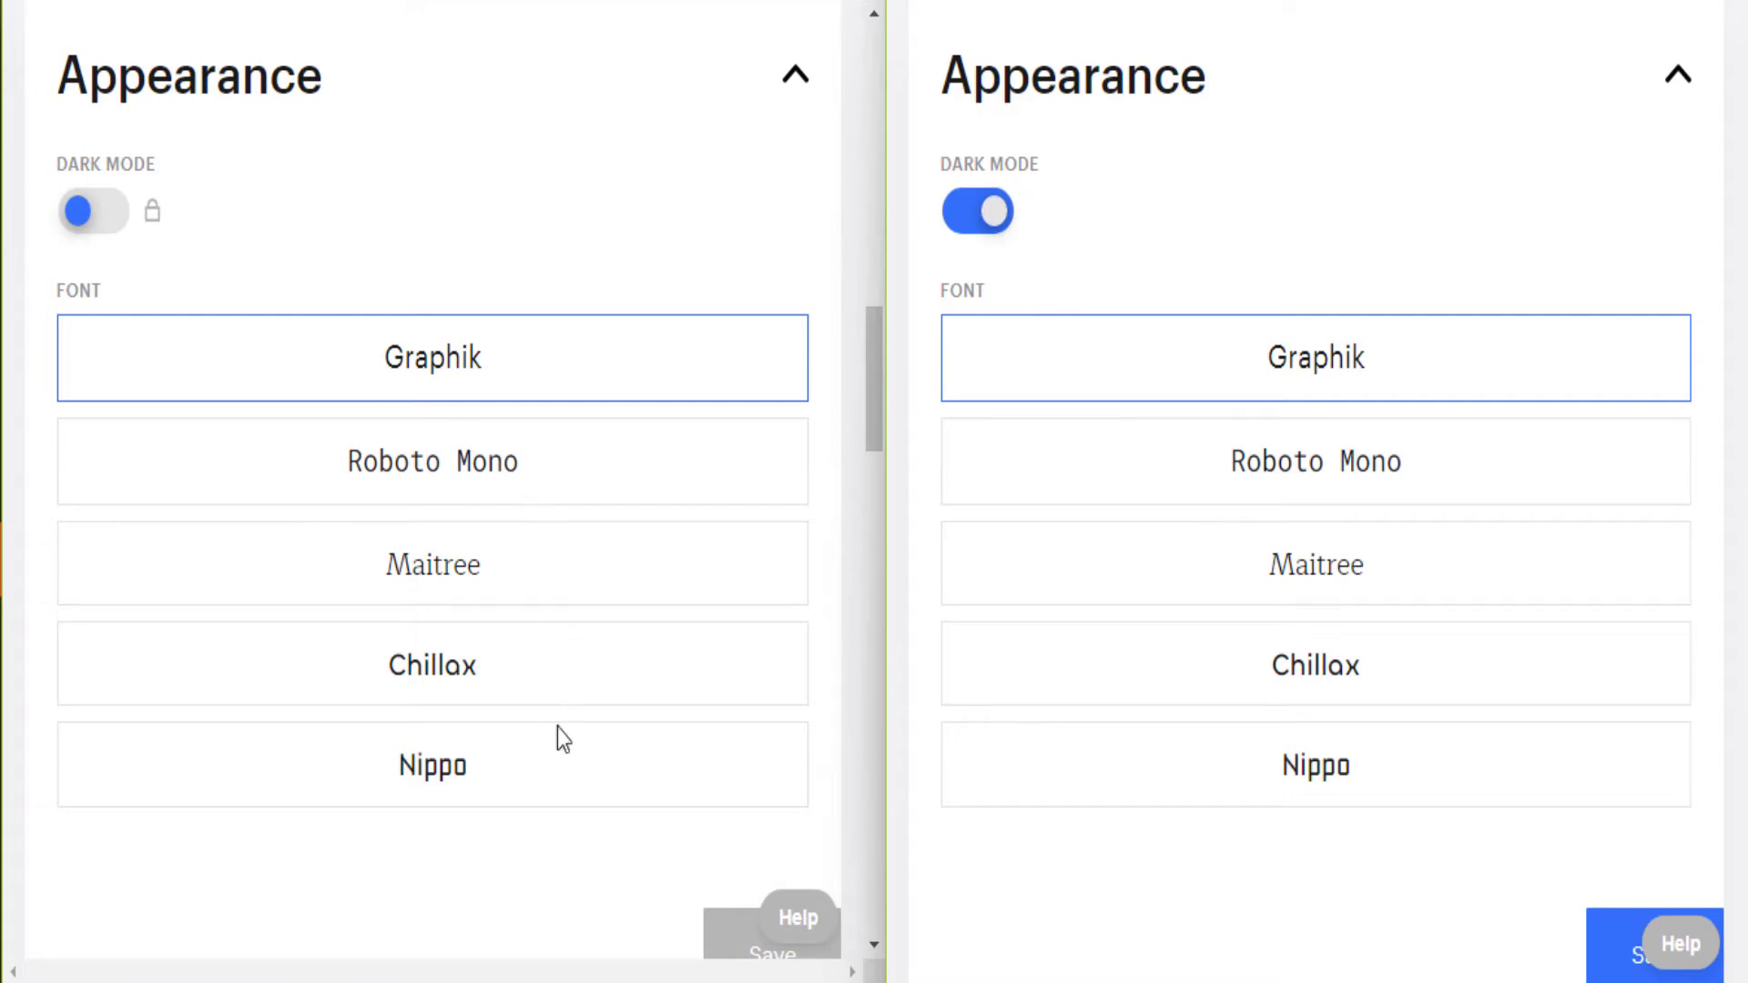
Save the Professional page's dark mode setting under Appearance
scroll(1201, 448, down, 2)
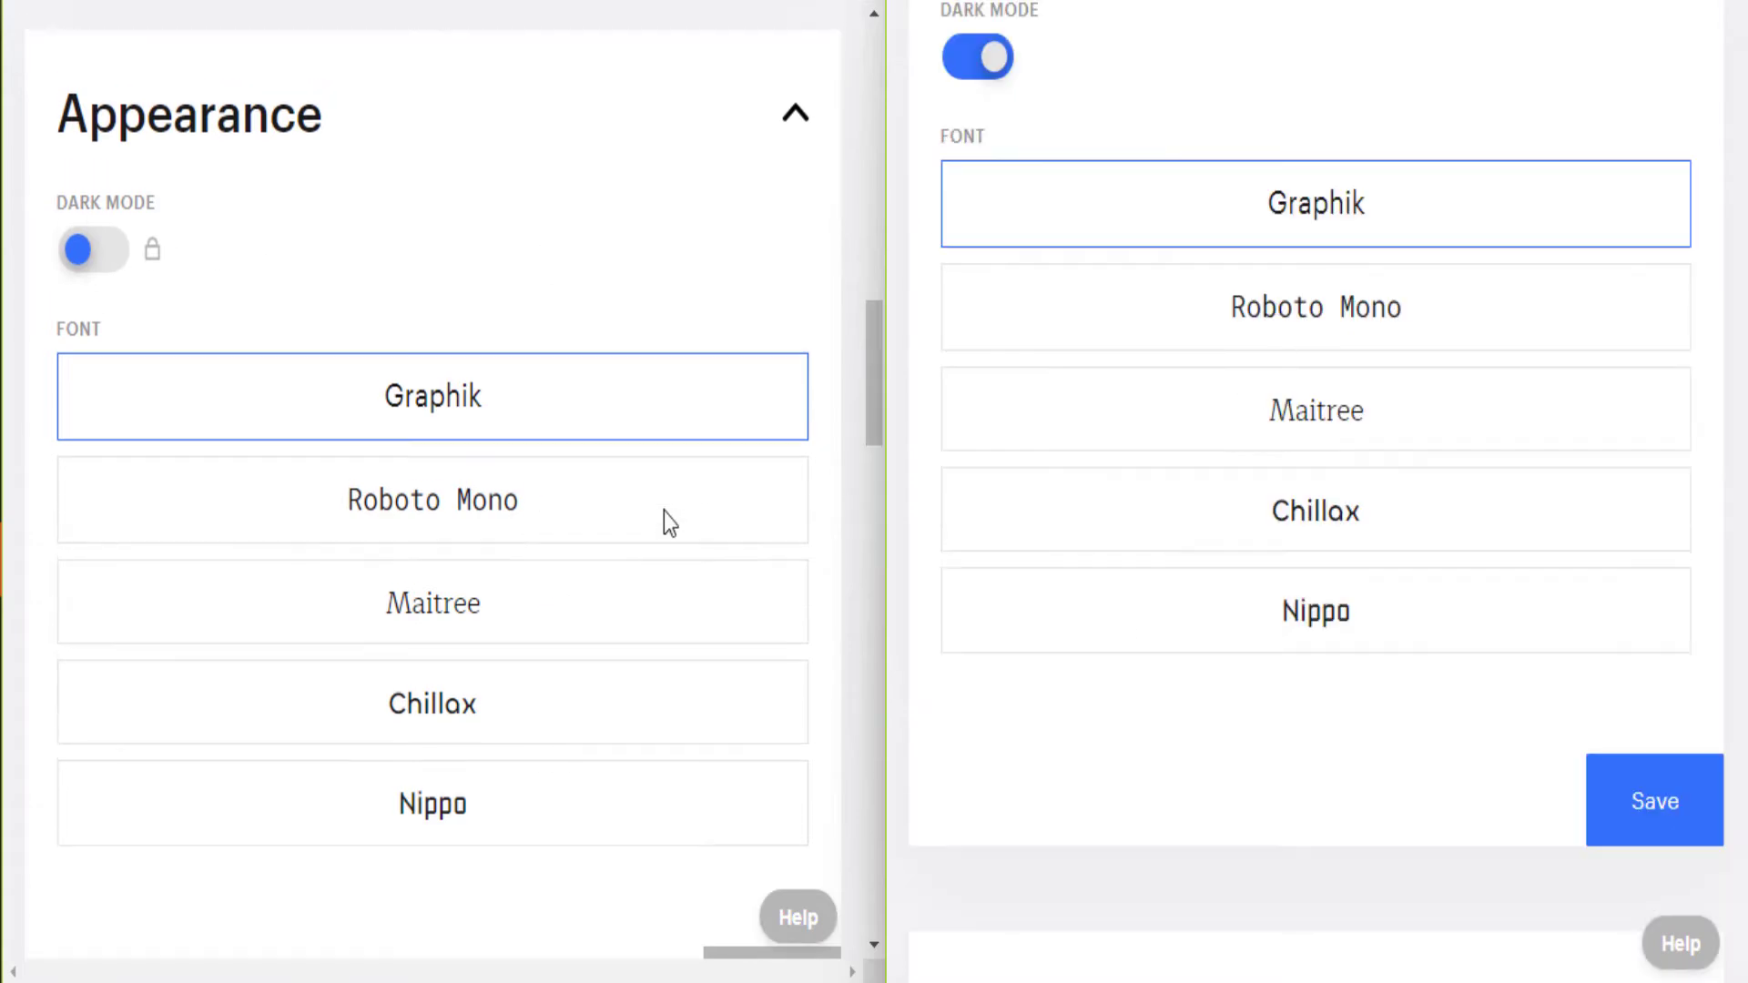
scroll(663, 523, down, 5)
scroll(1060, 513, down, 1)
scroll(1061, 512, down, 3)
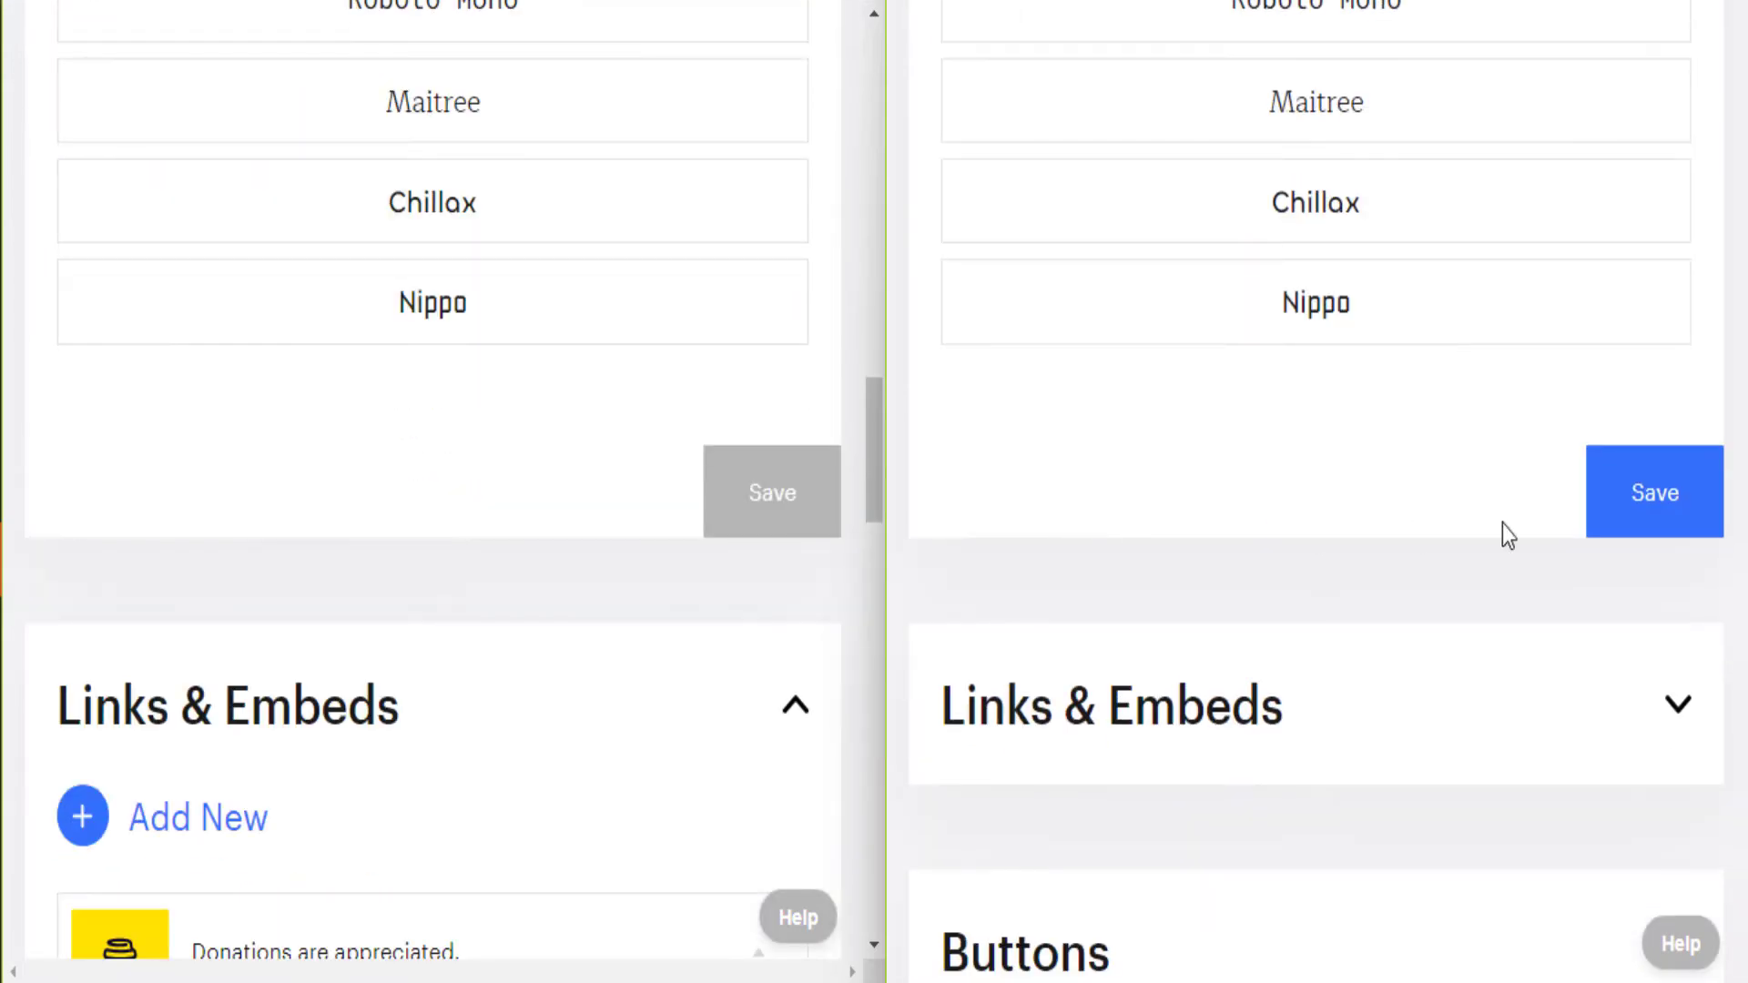
click(1657, 519)
Expand the Professional page's Links & Embeds list
scroll(1304, 546, down, 3)
scroll(636, 417, down, 3)
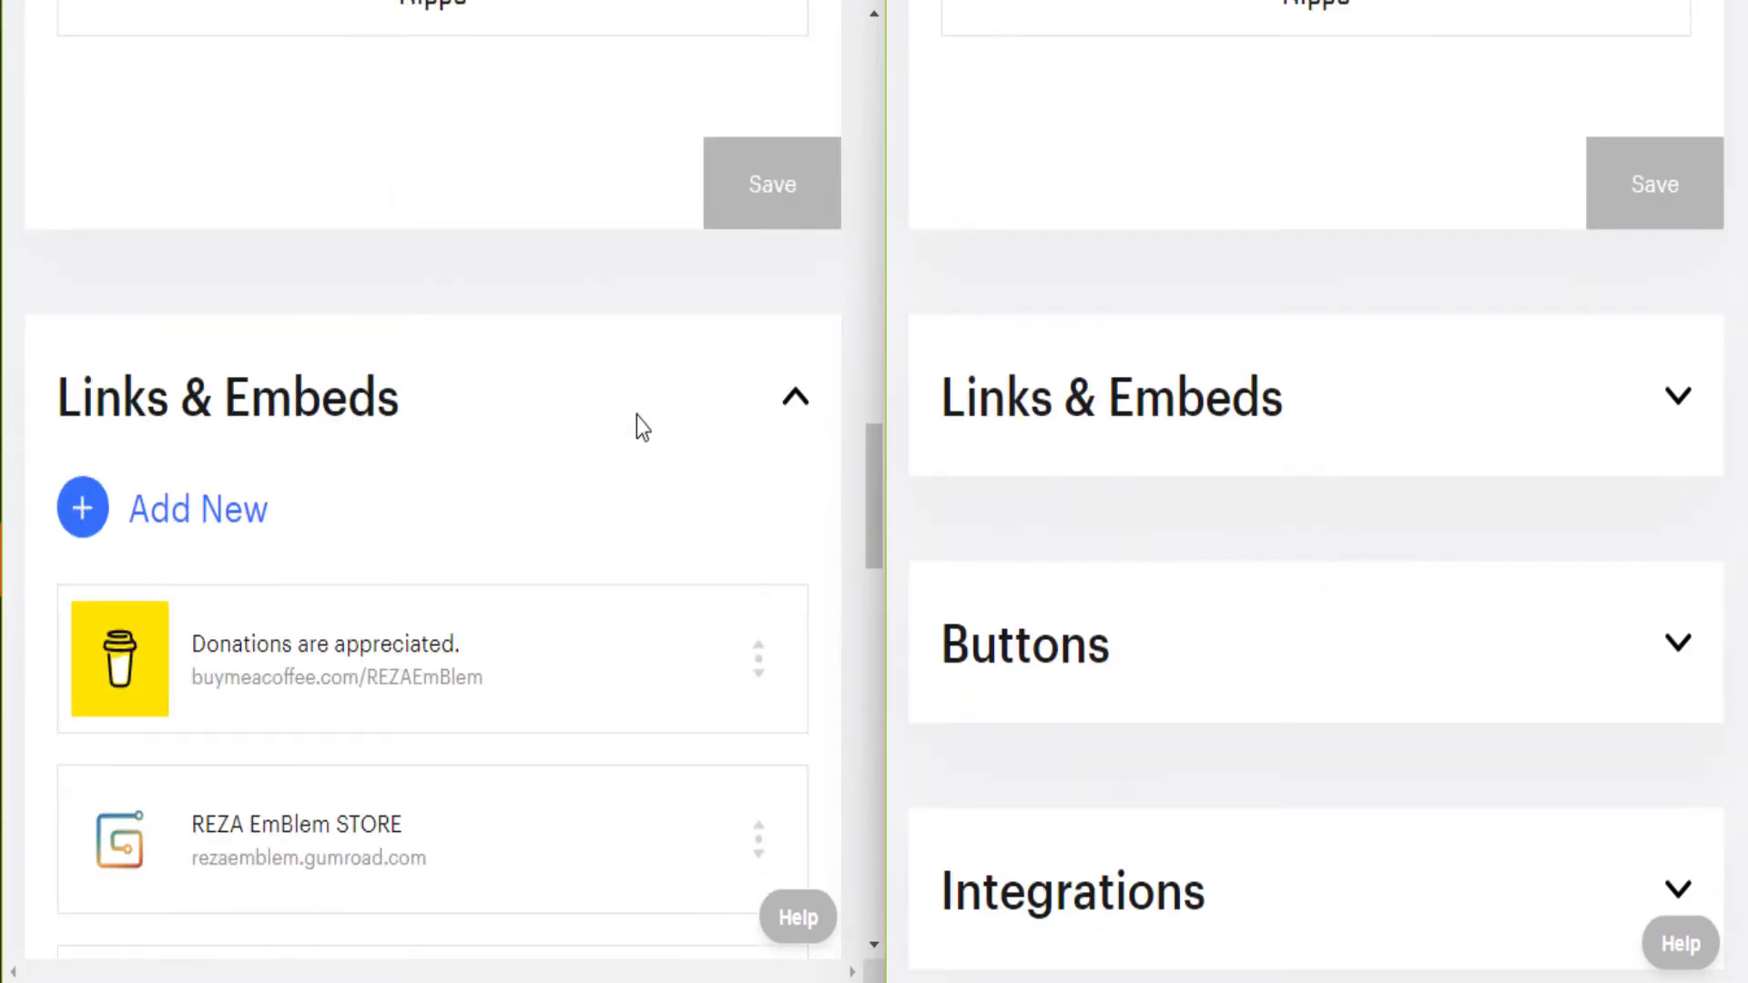
scroll(636, 417, down, 2)
click(1680, 397)
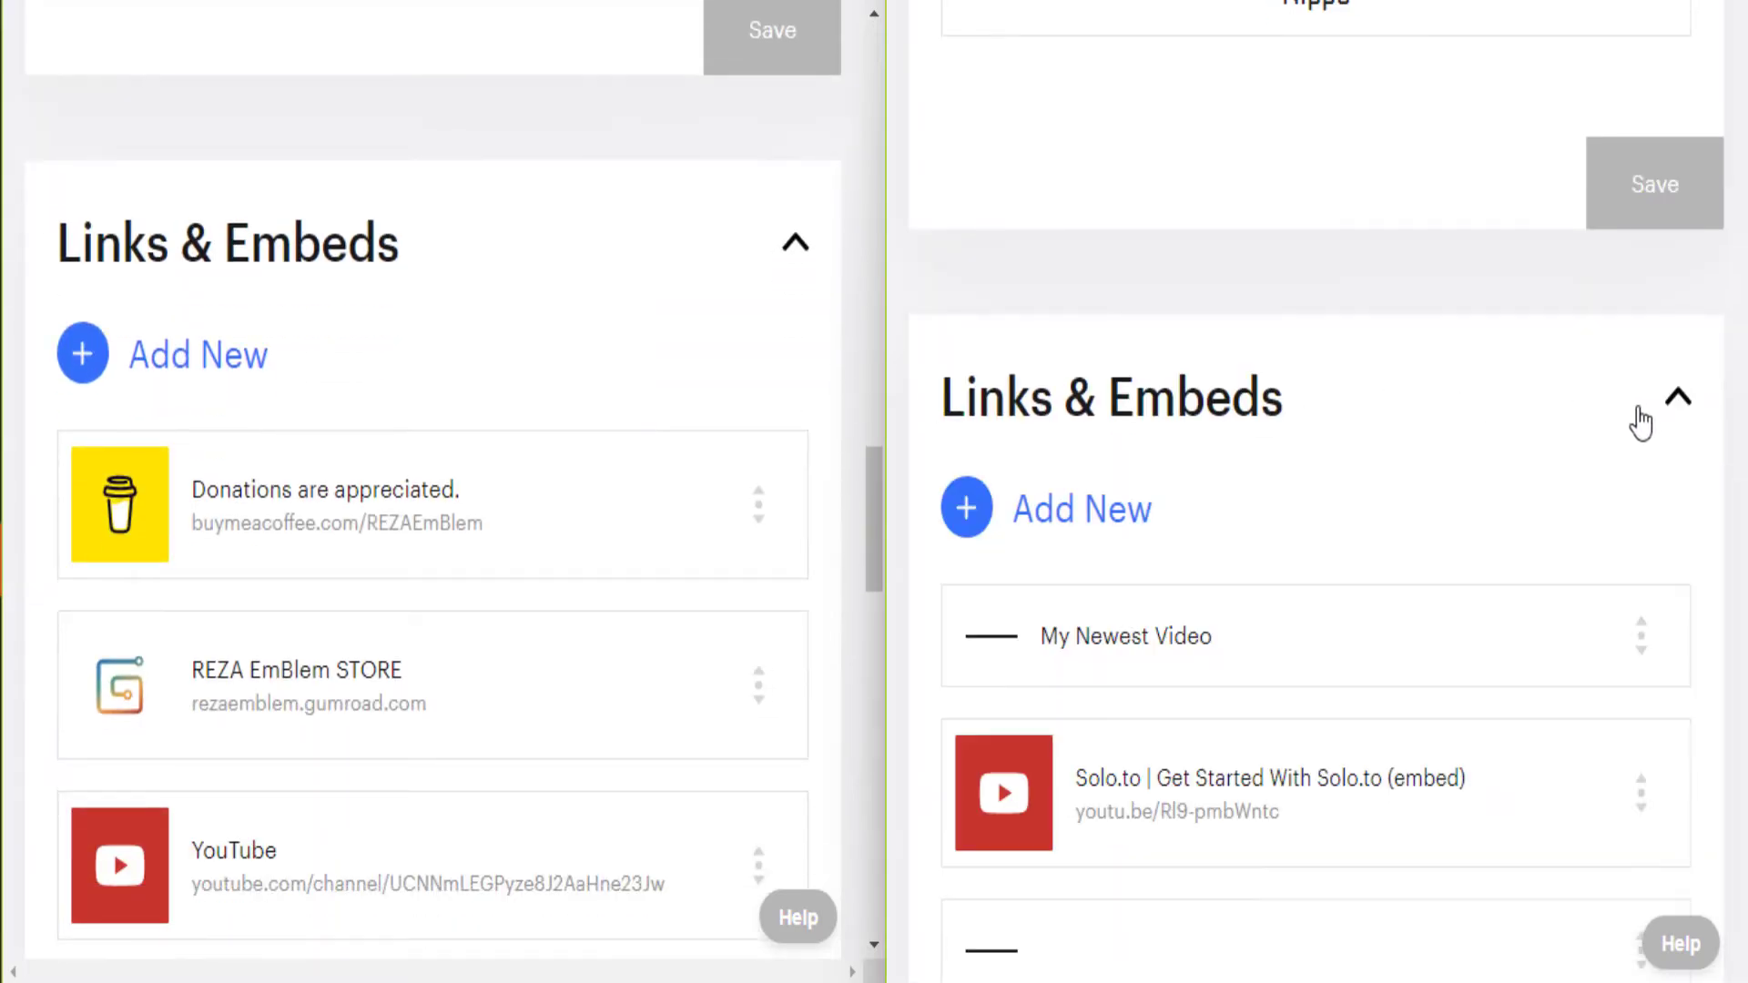
scroll(1346, 469, down, 2)
scroll(651, 394, down, 2)
scroll(1031, 399, down, 1)
scroll(1031, 398, down, 1)
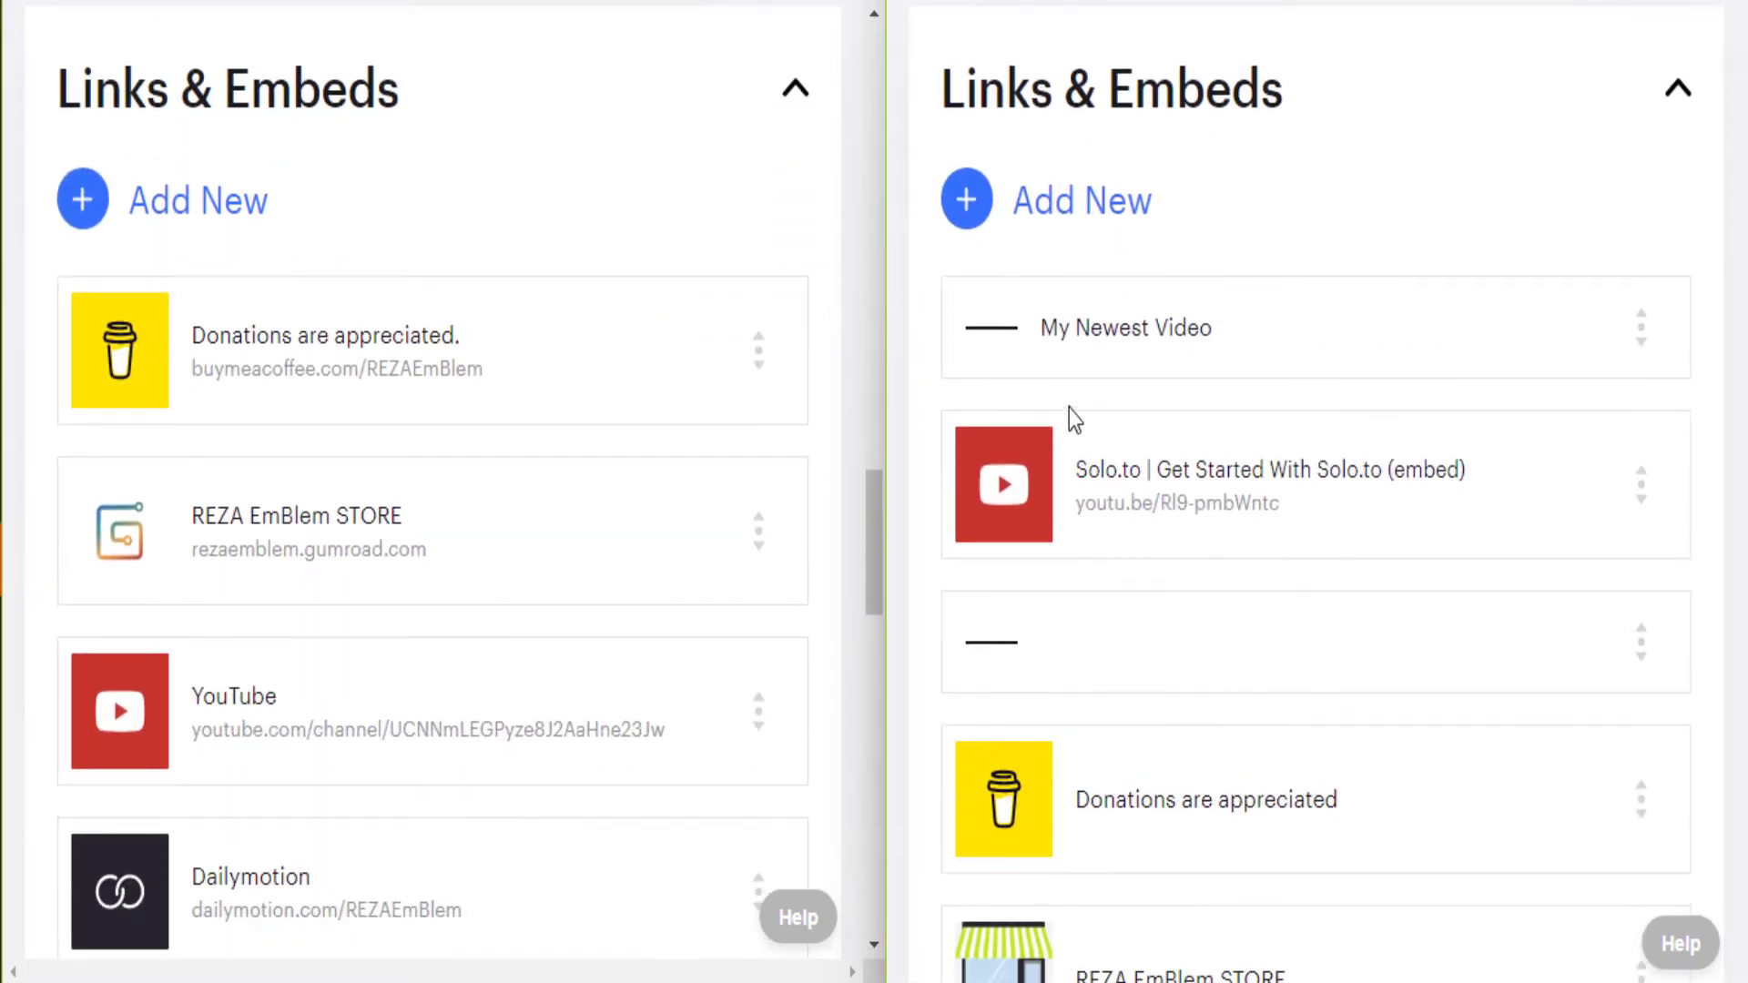
Compare the Add New options available on the Beginner and Professional plans
click(139, 216)
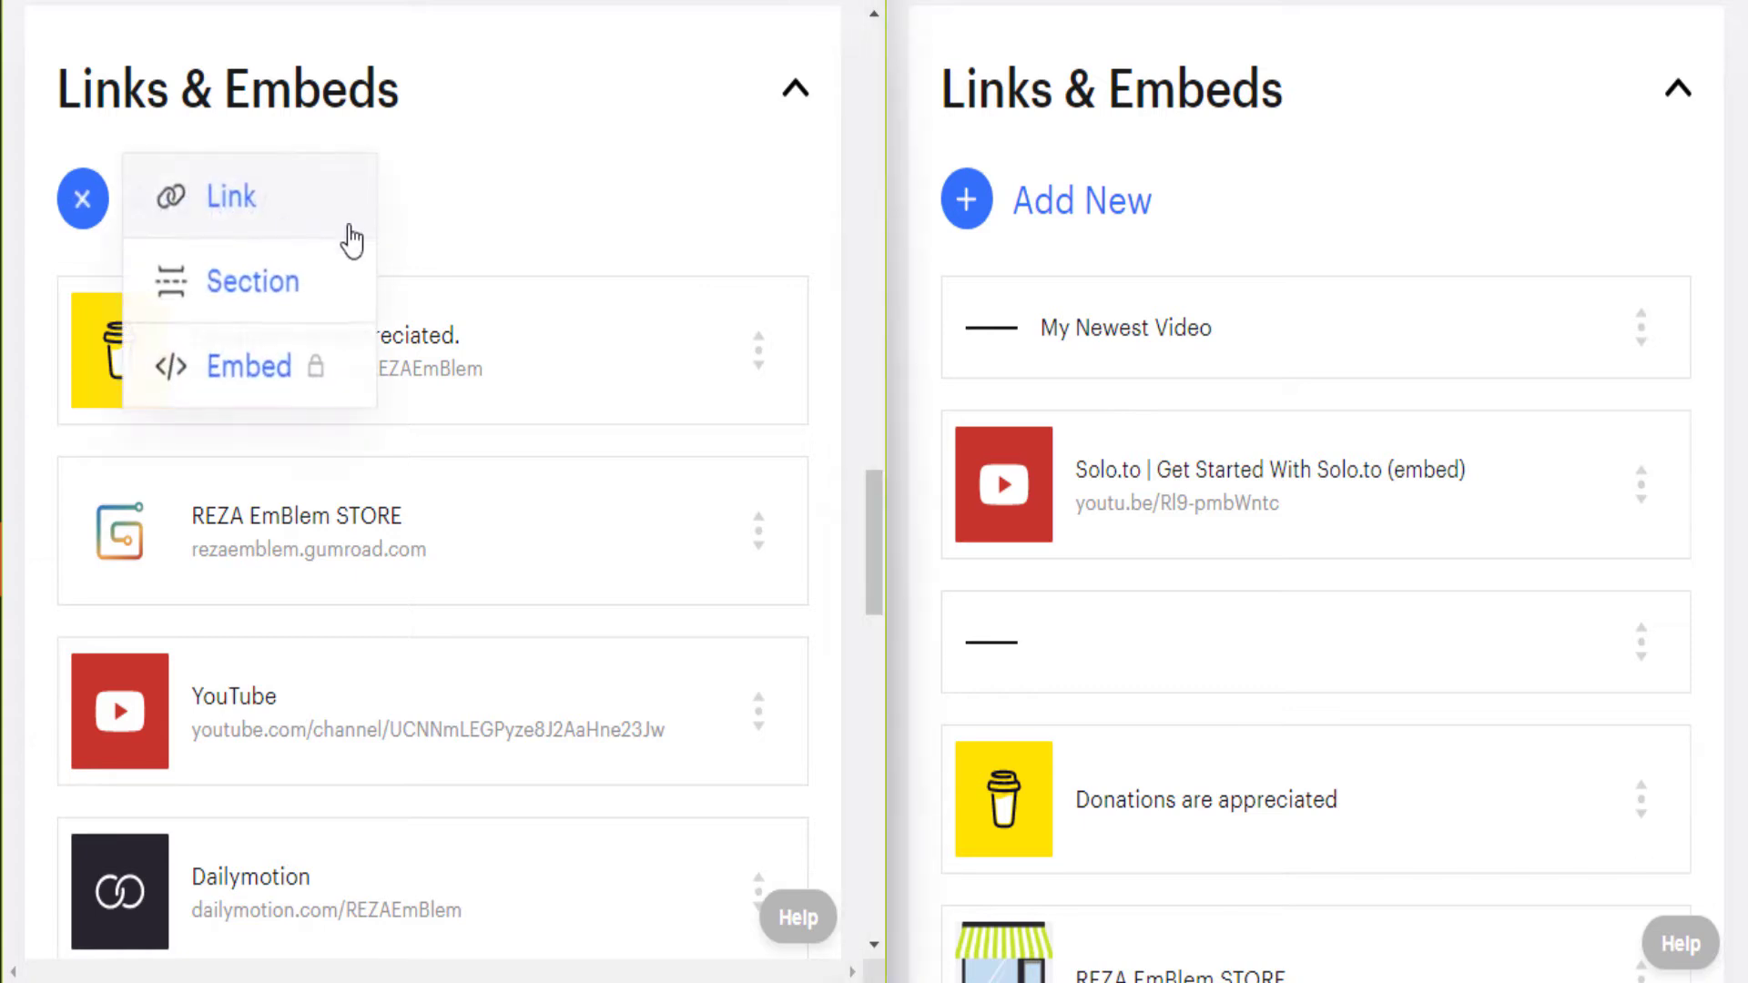
click(1056, 213)
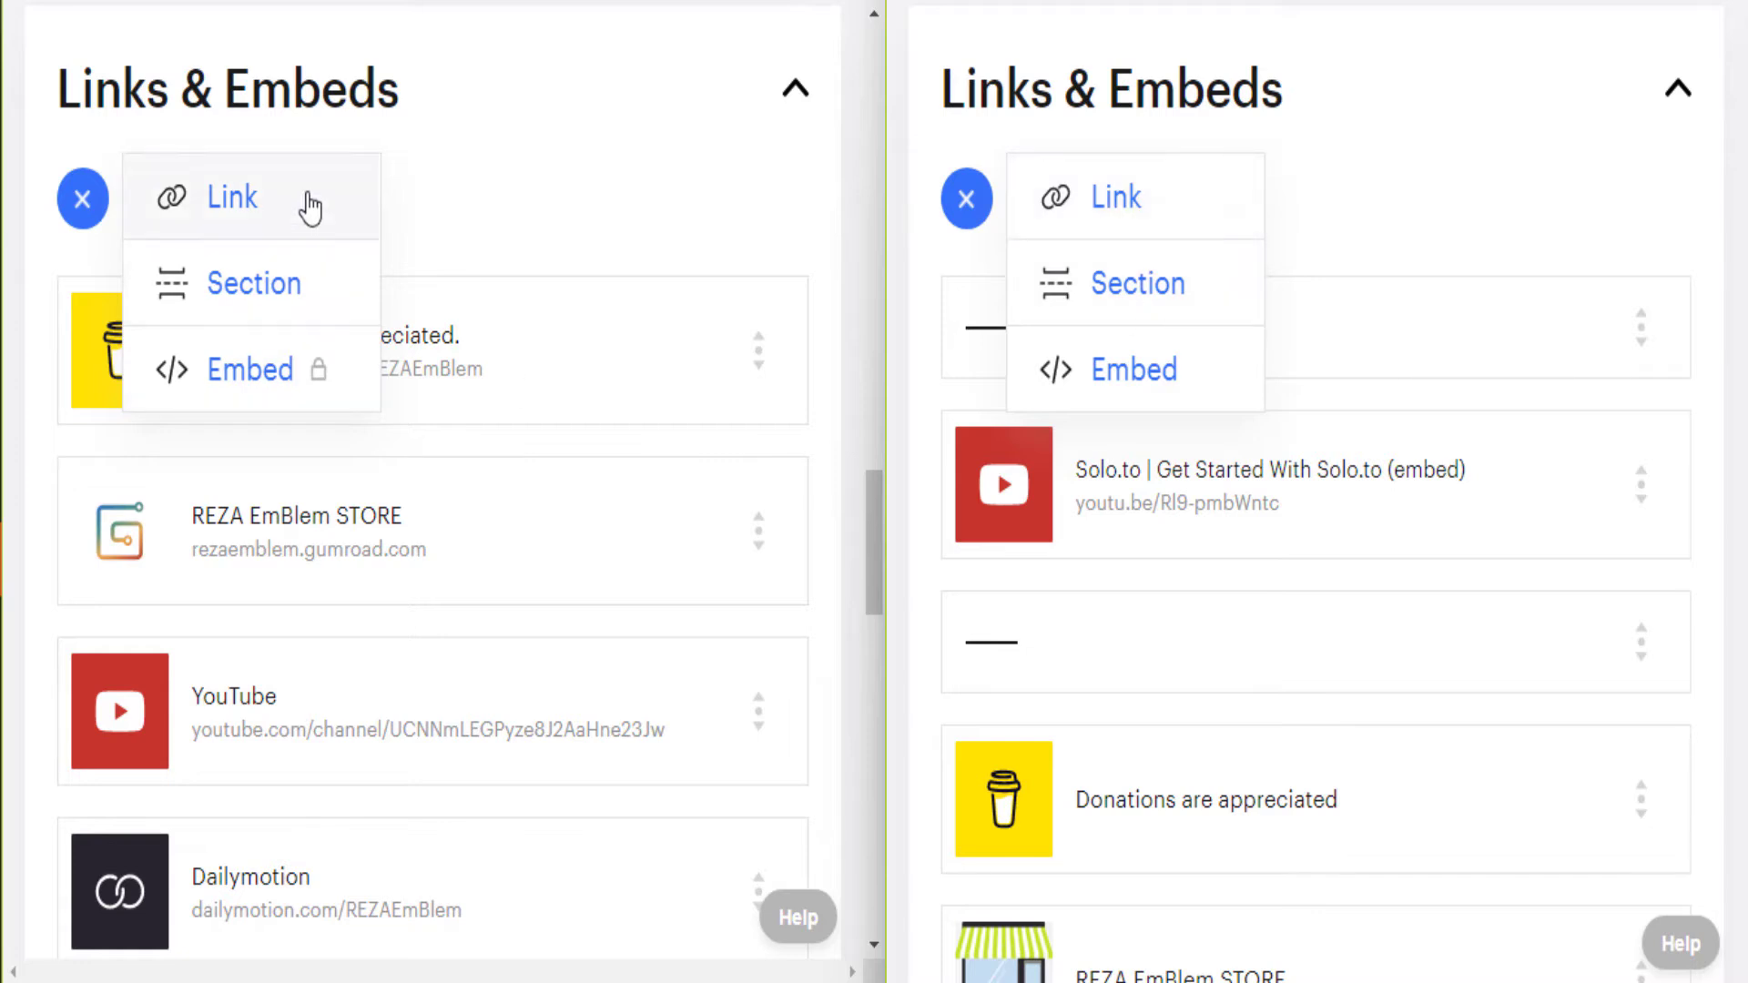
click(81, 196)
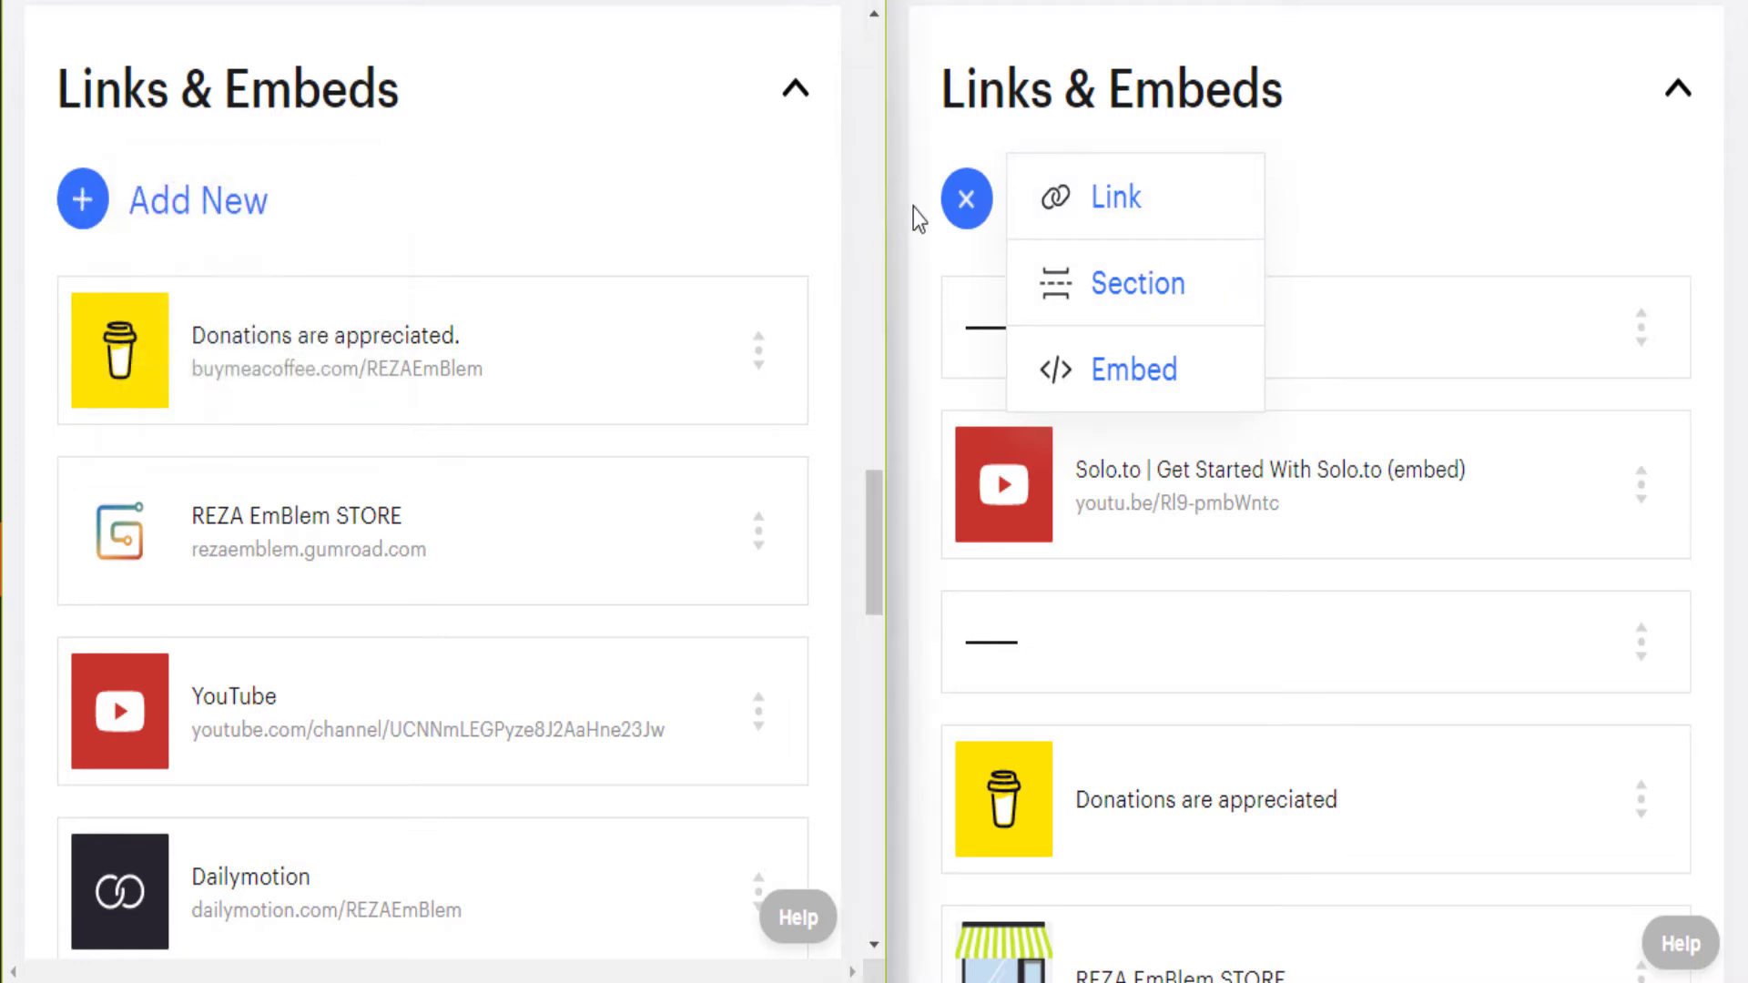
click(963, 205)
Open the Donations link settings in both panels and inspect their URL and title fields
click(757, 429)
scroll(1268, 527, down, 6)
click(1116, 209)
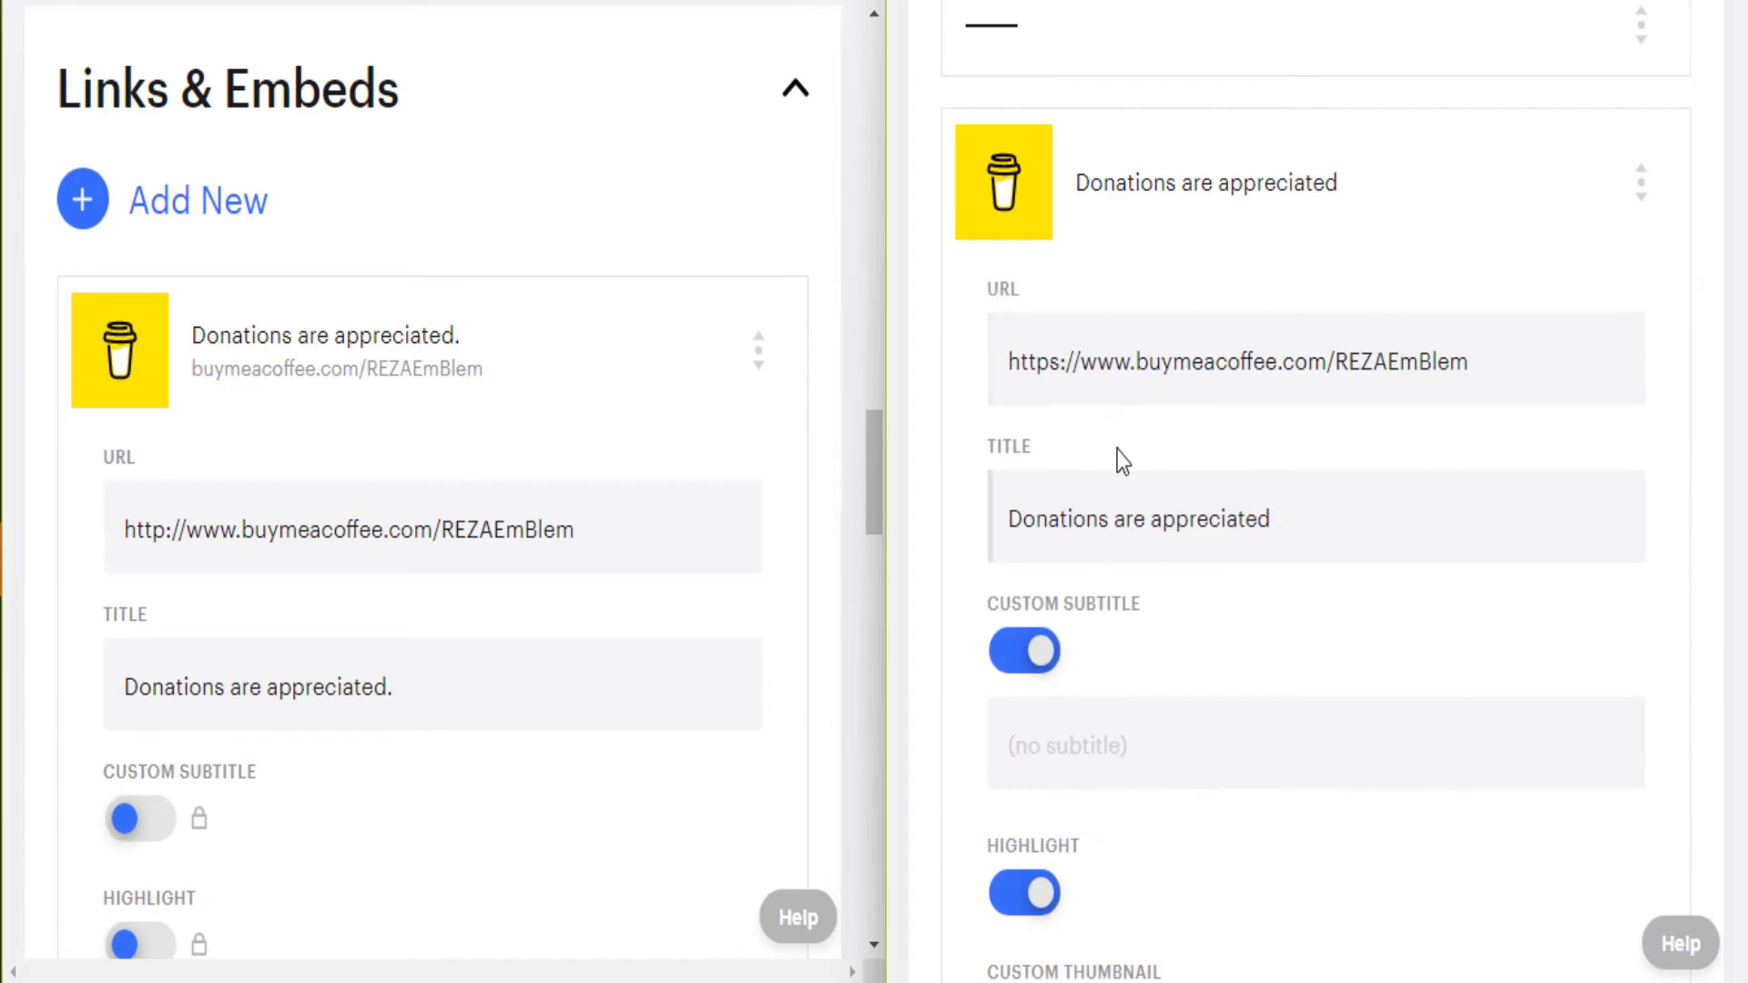
scroll(612, 452, down, 2)
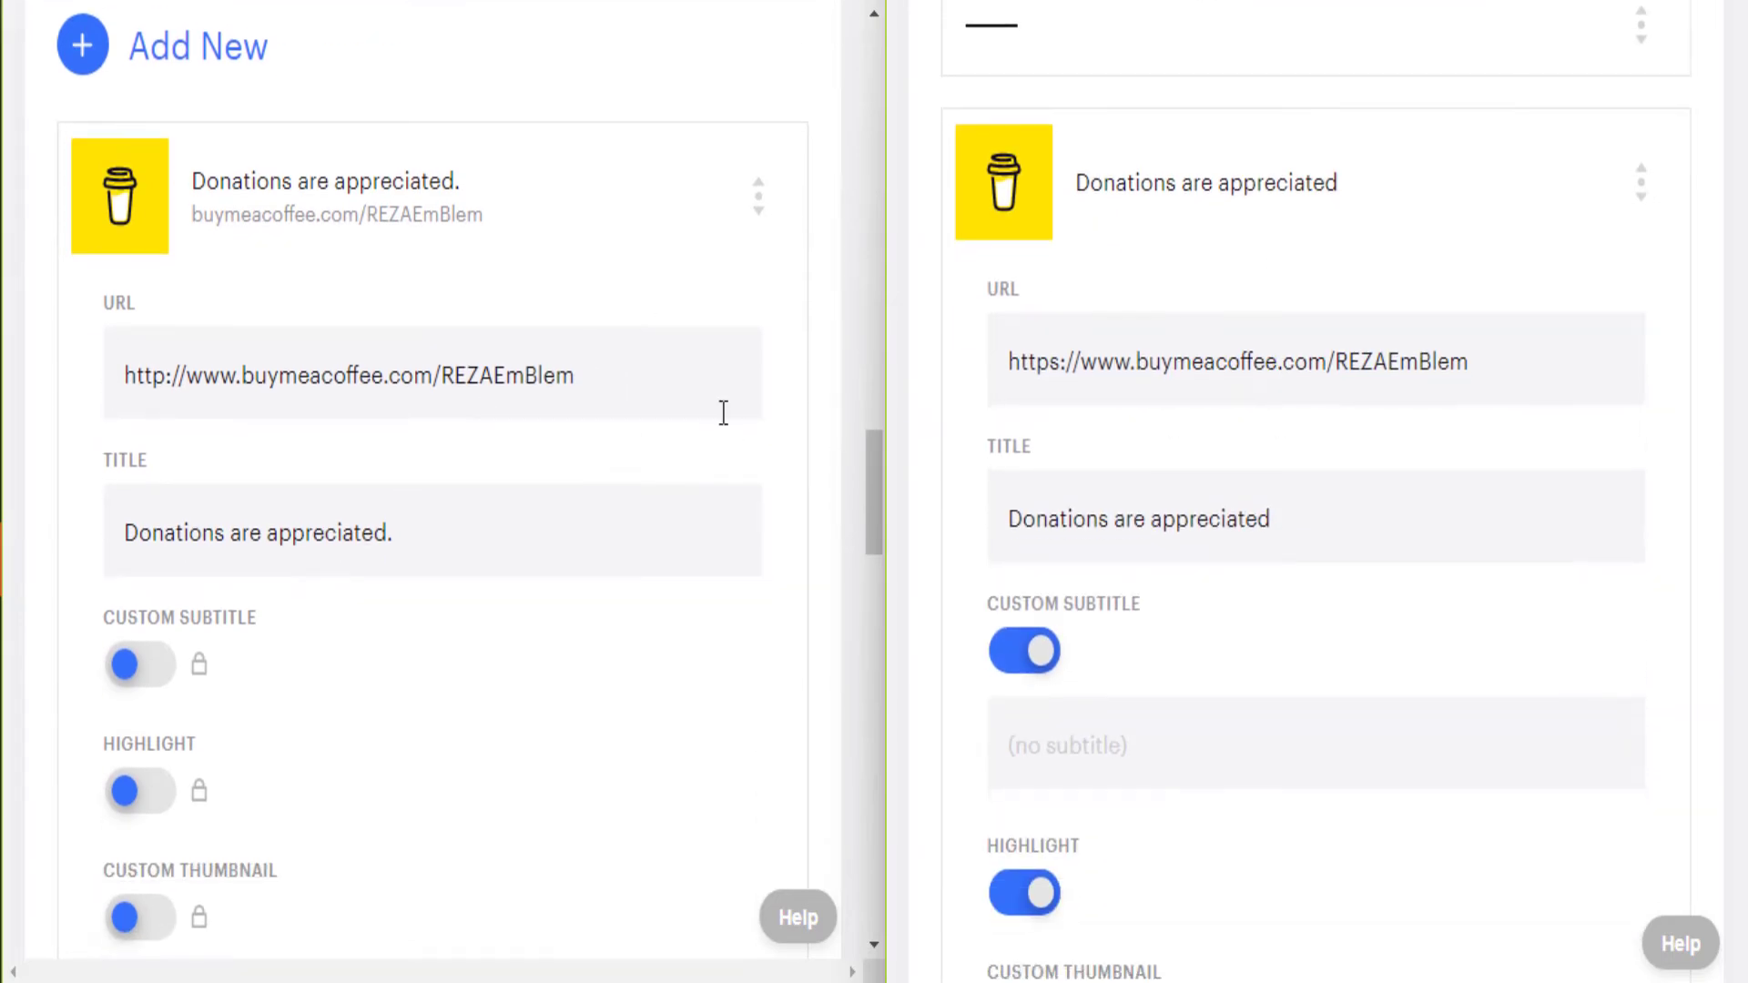
click(633, 368)
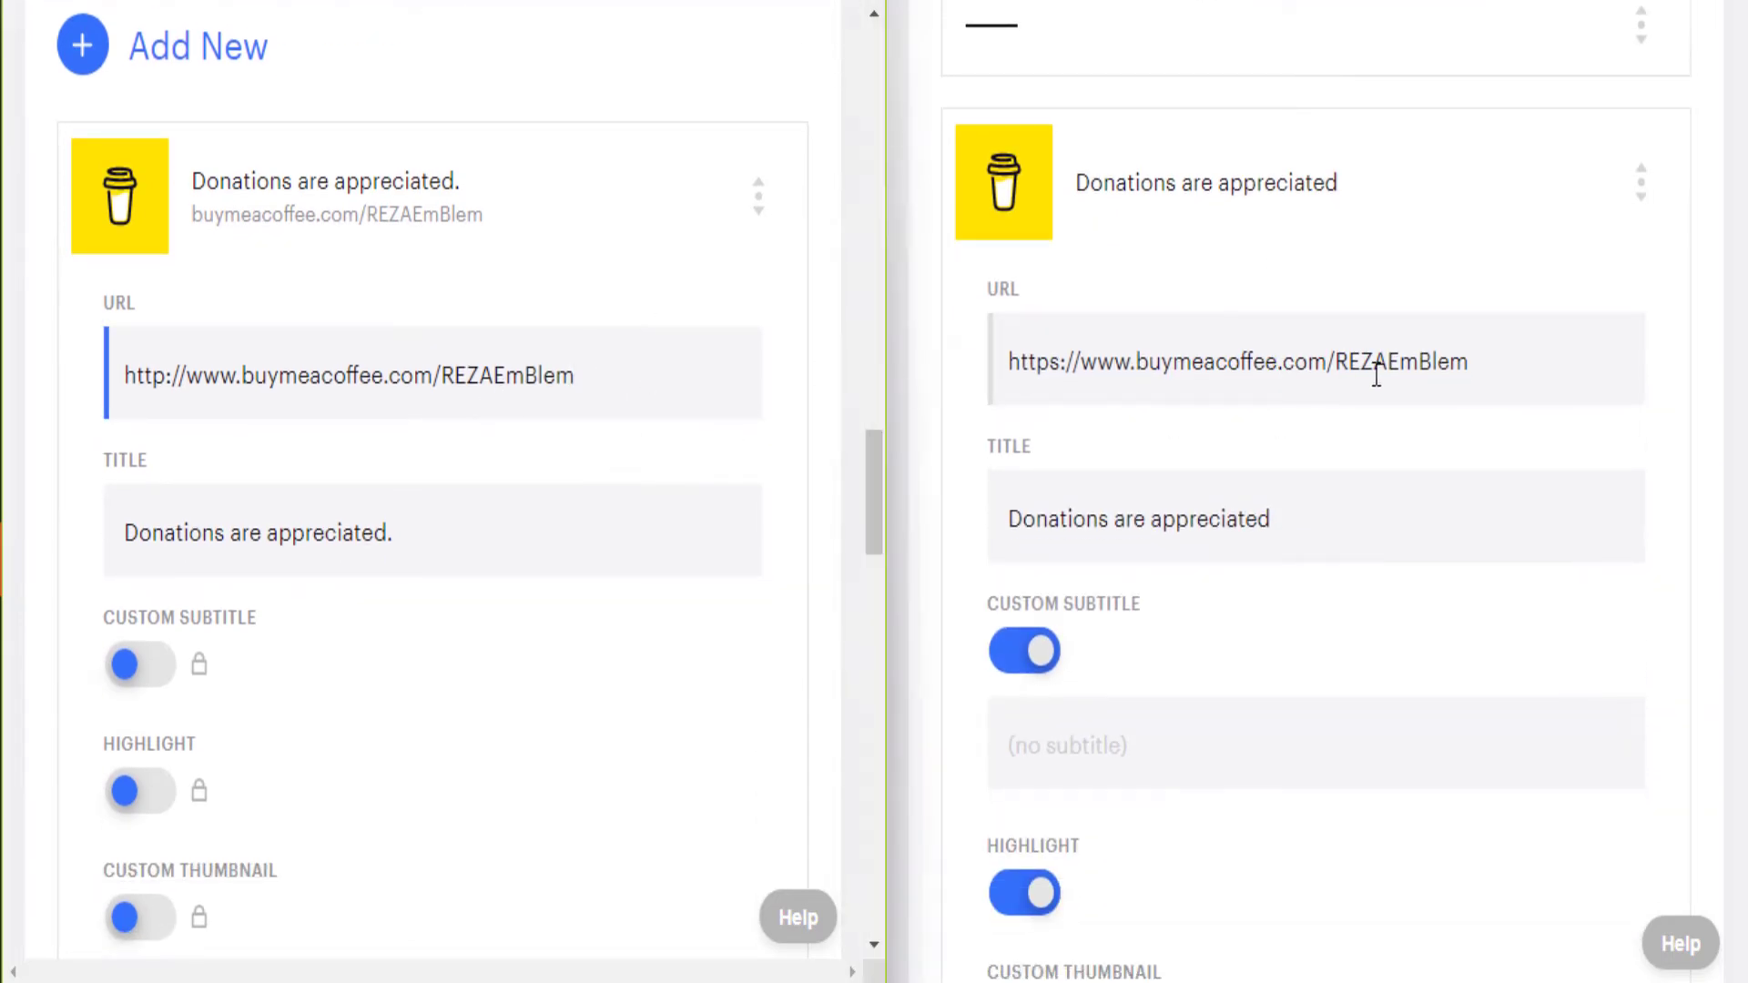
click(1531, 367)
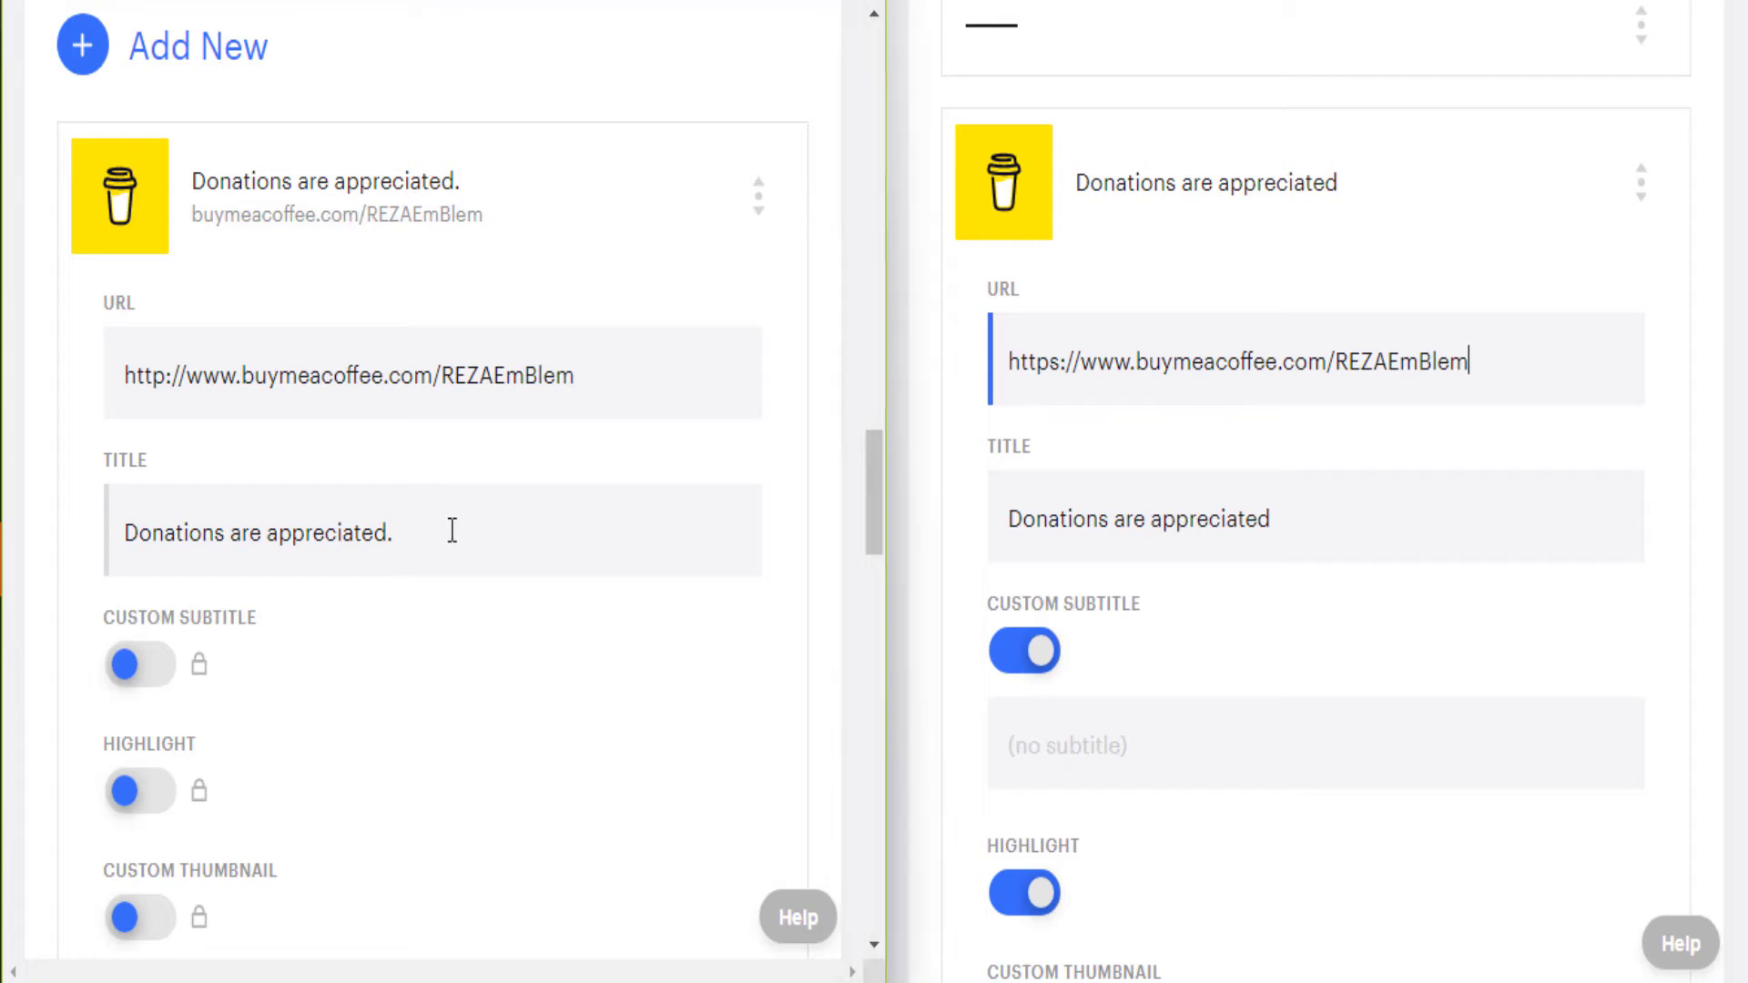
click(1394, 528)
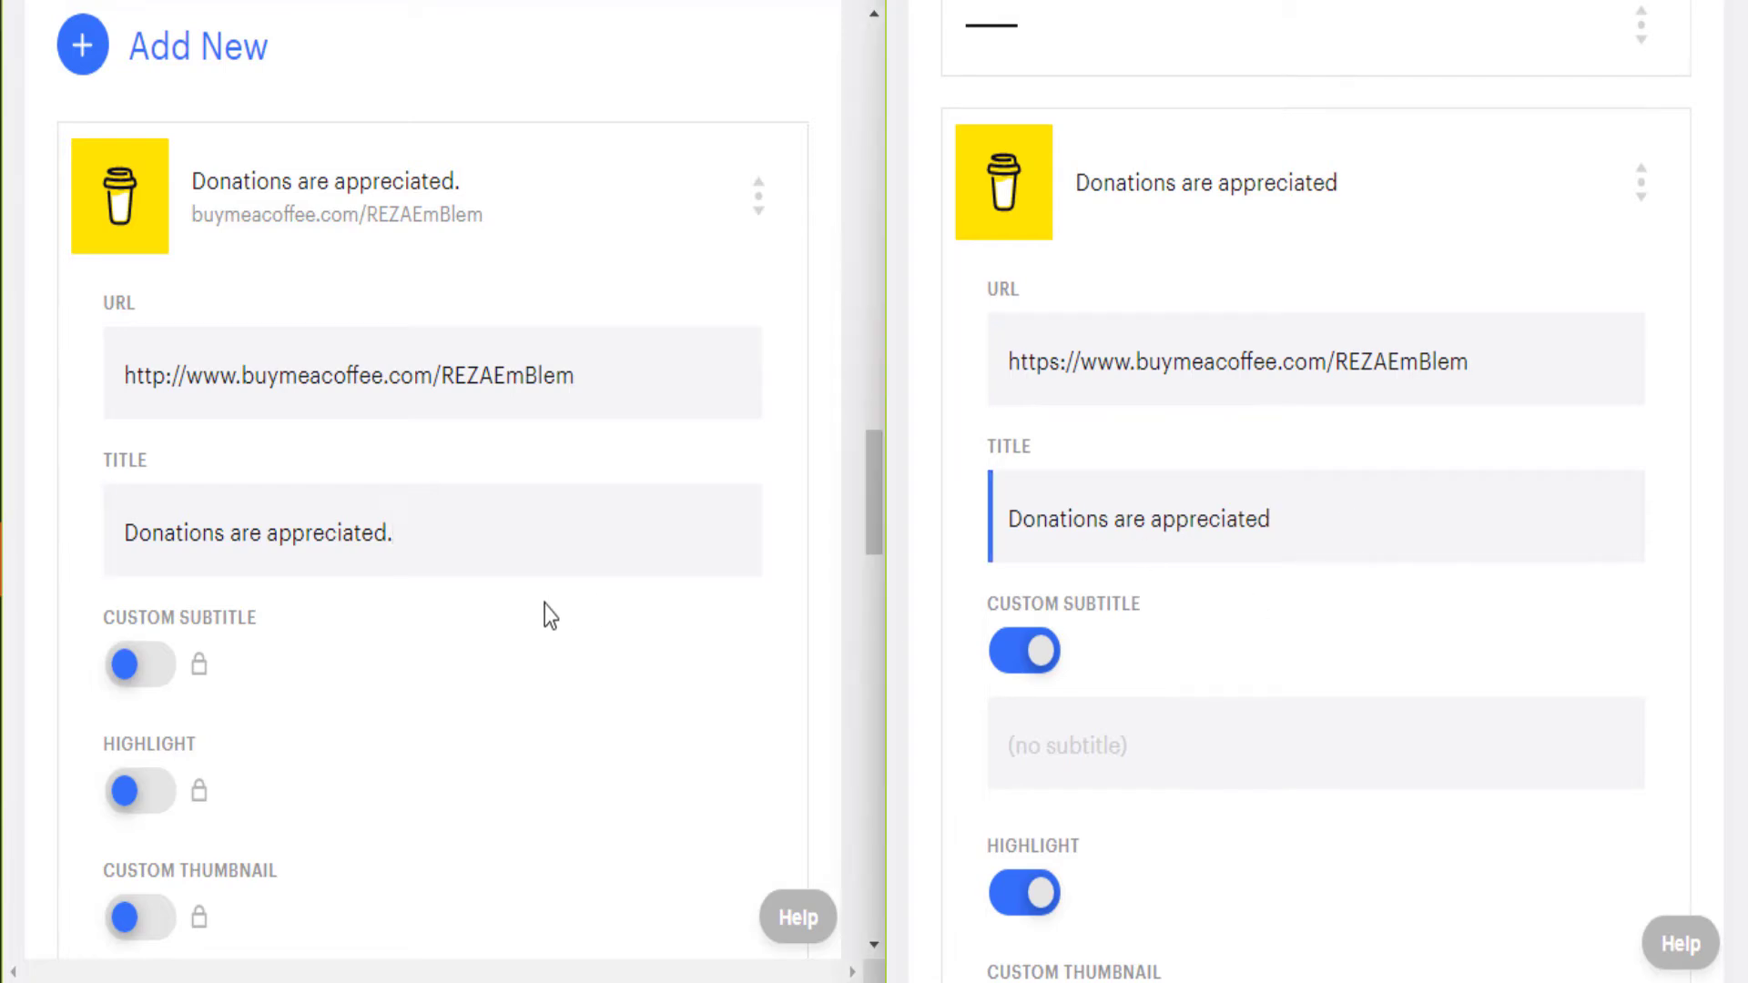
scroll(542, 604, down, 2)
scroll(1248, 621, down, 2)
scroll(668, 522, down, 2)
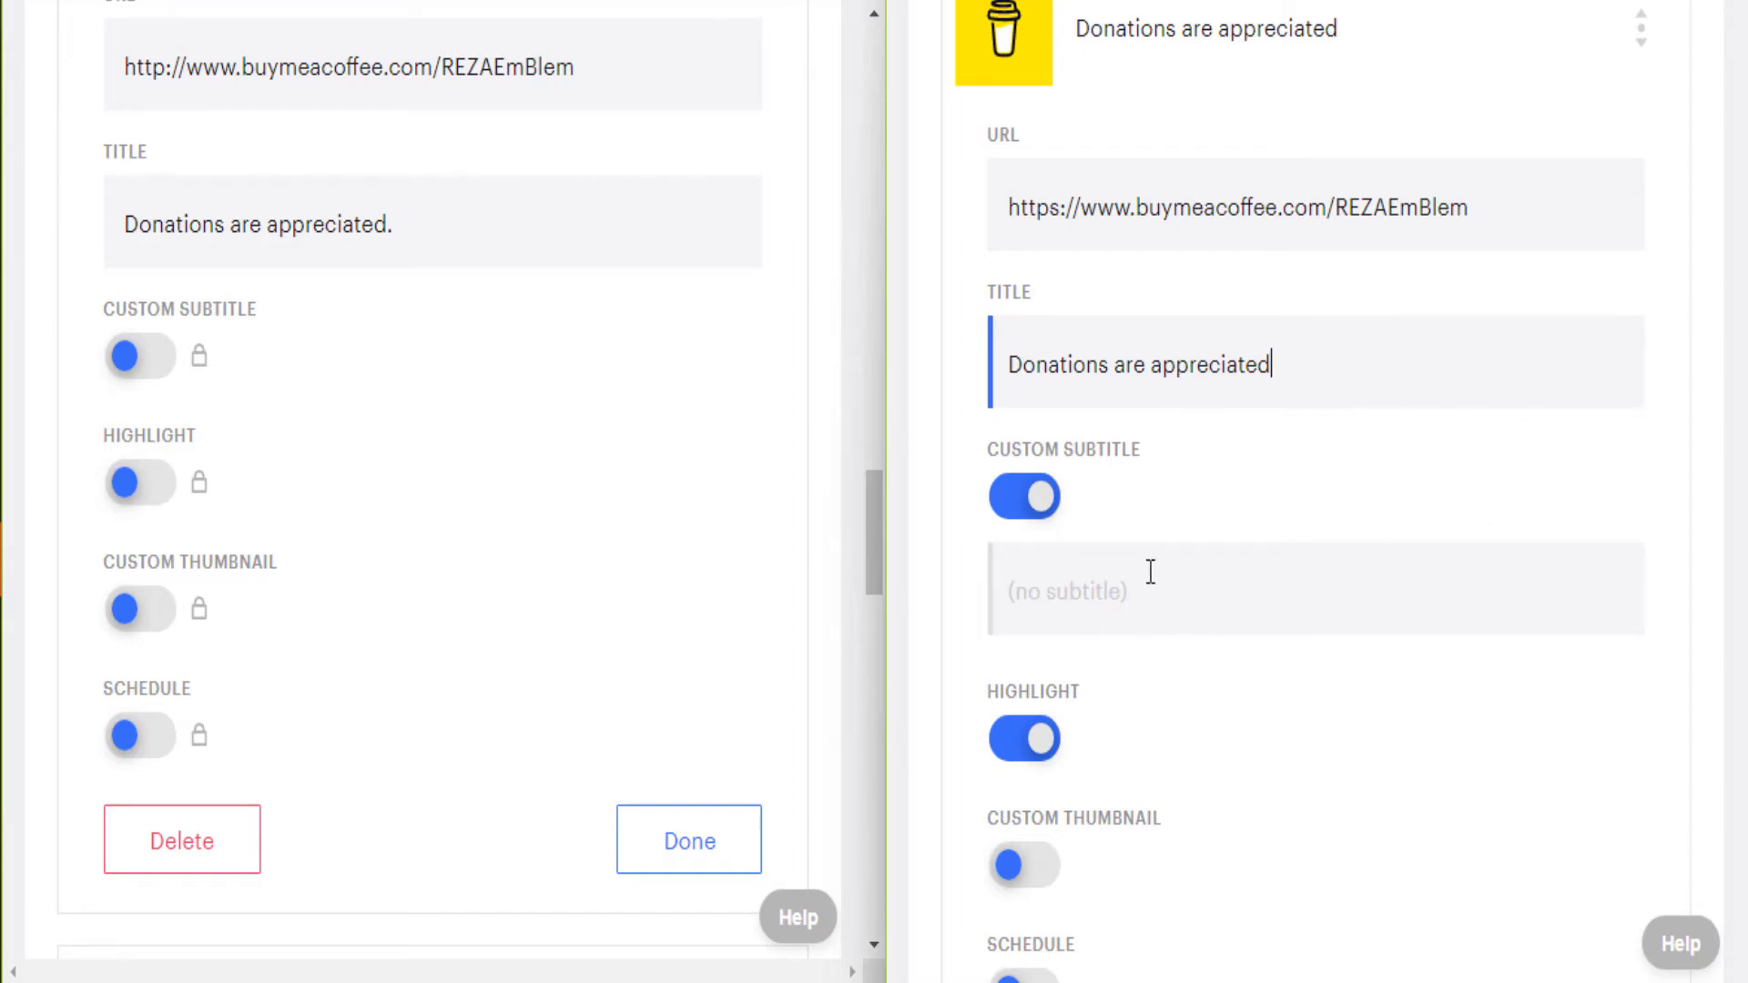
Enable Custom Subtitle on the Professional Donations link with the text 'Leave a tip, please.'
click(1035, 510)
click(1035, 510)
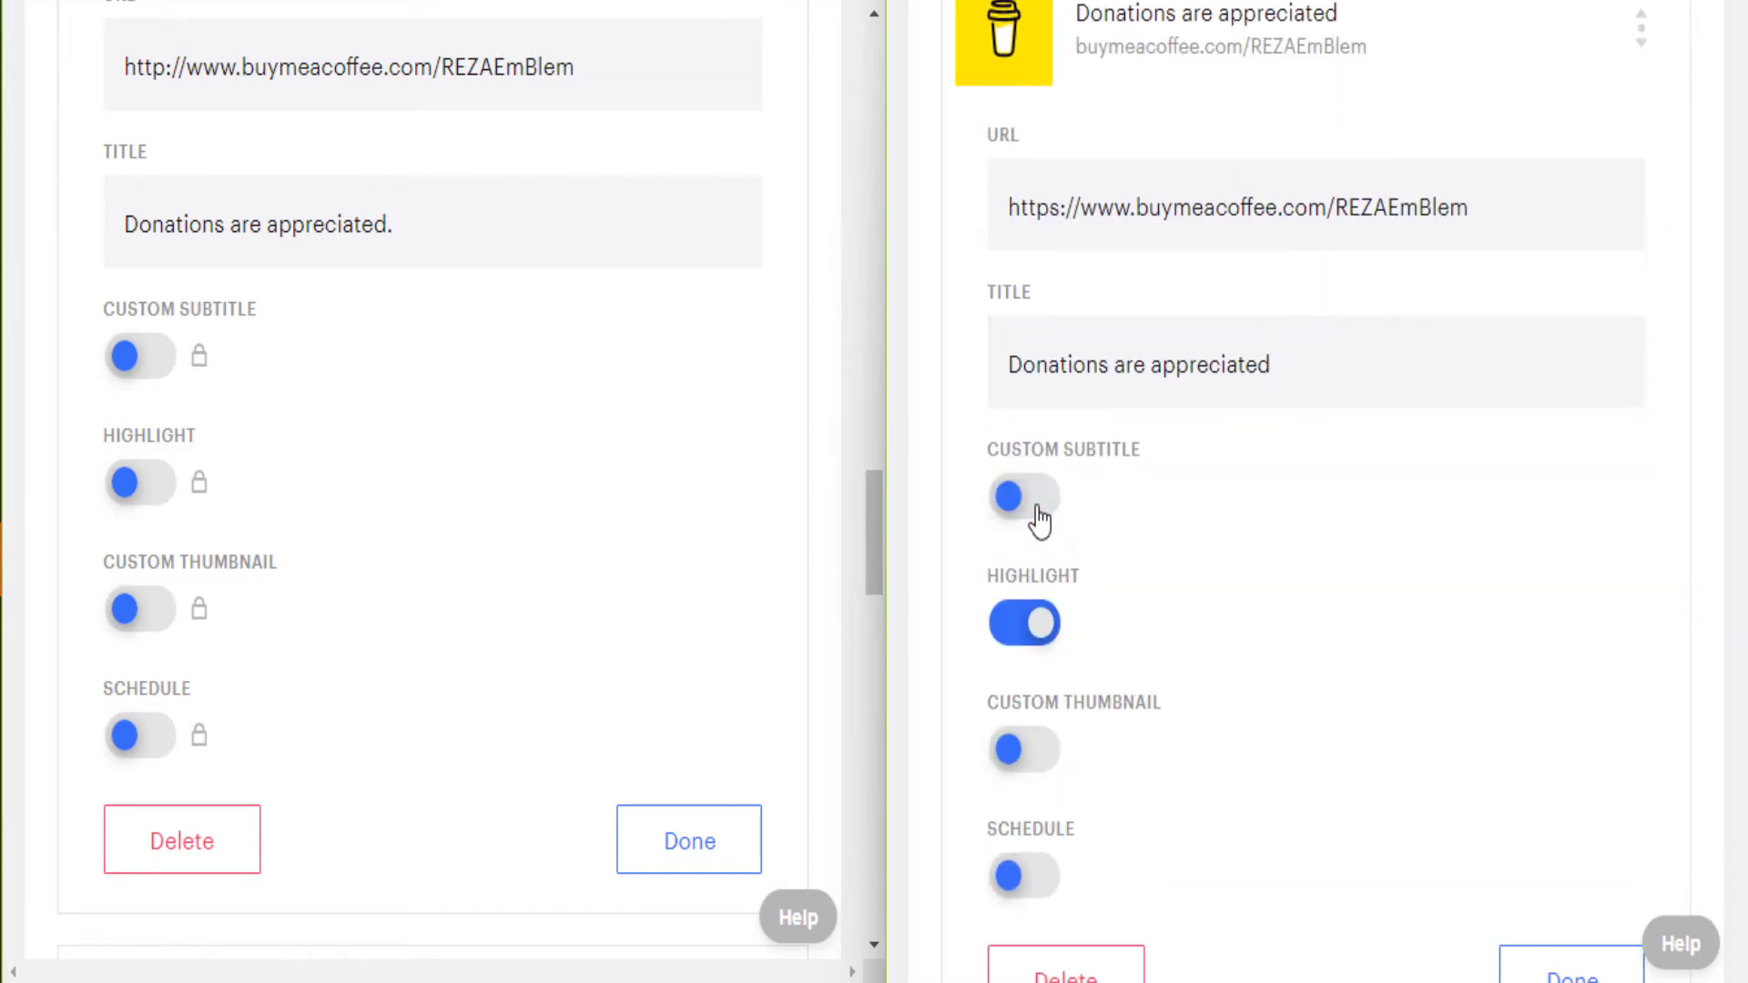
scroll(1079, 526, up, 2)
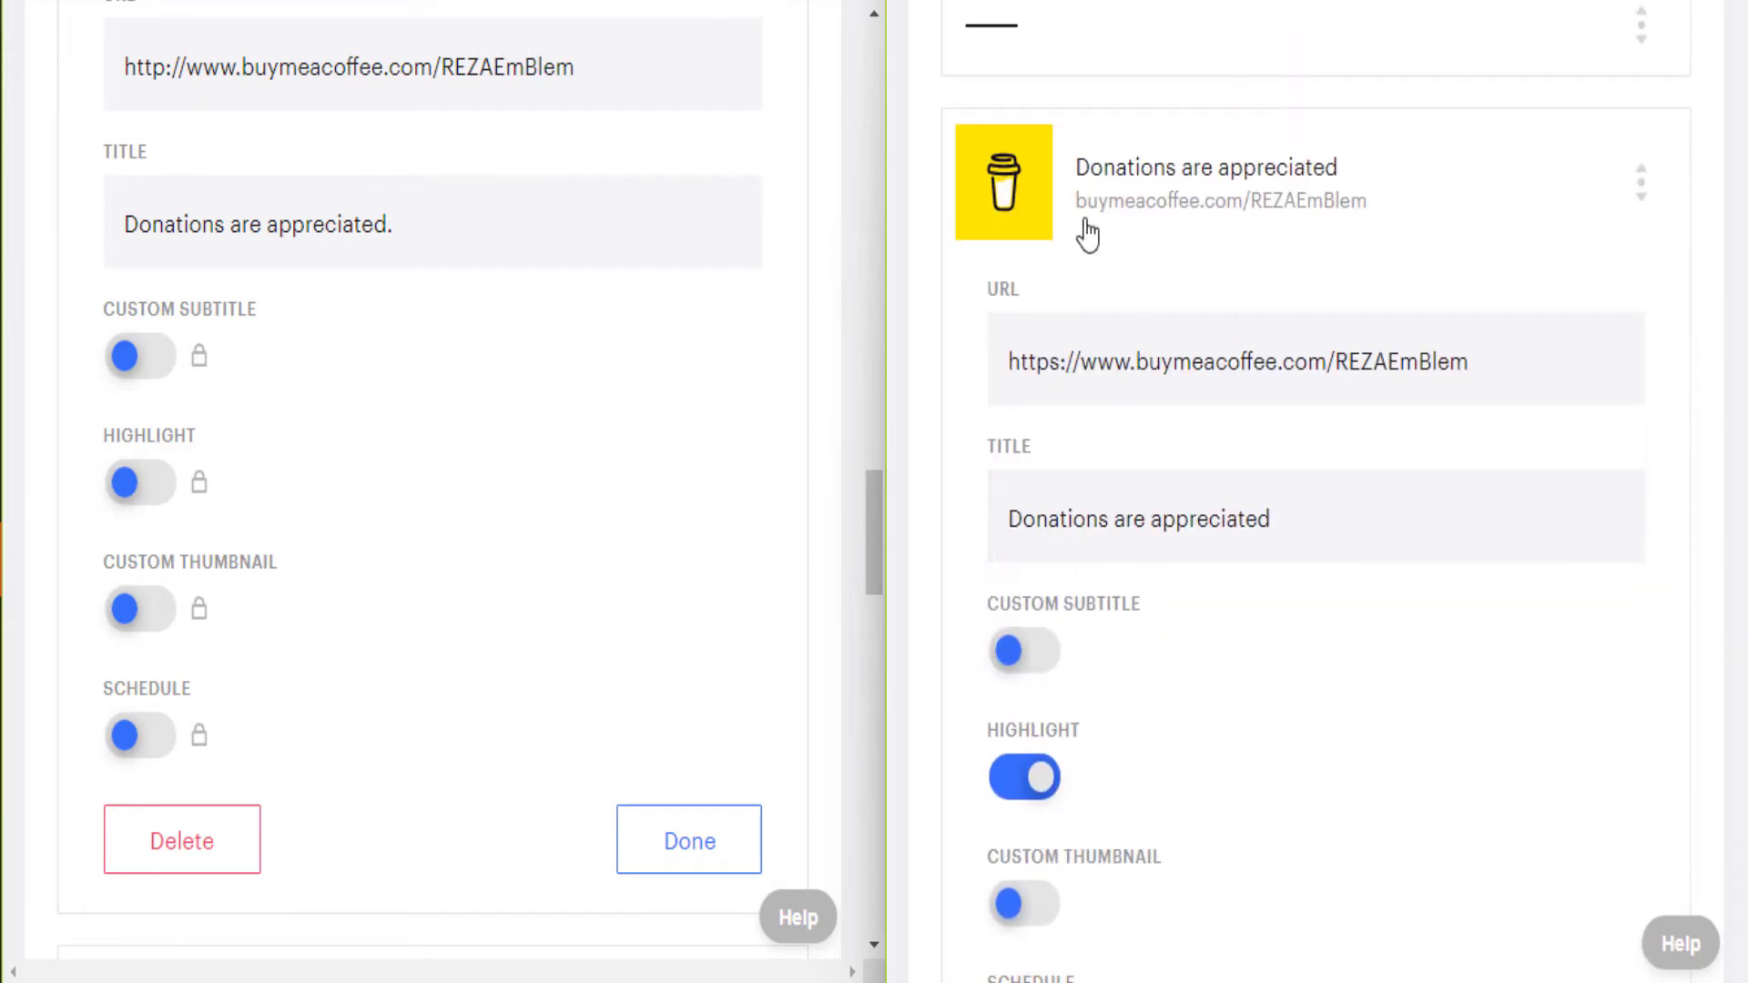
click(1031, 664)
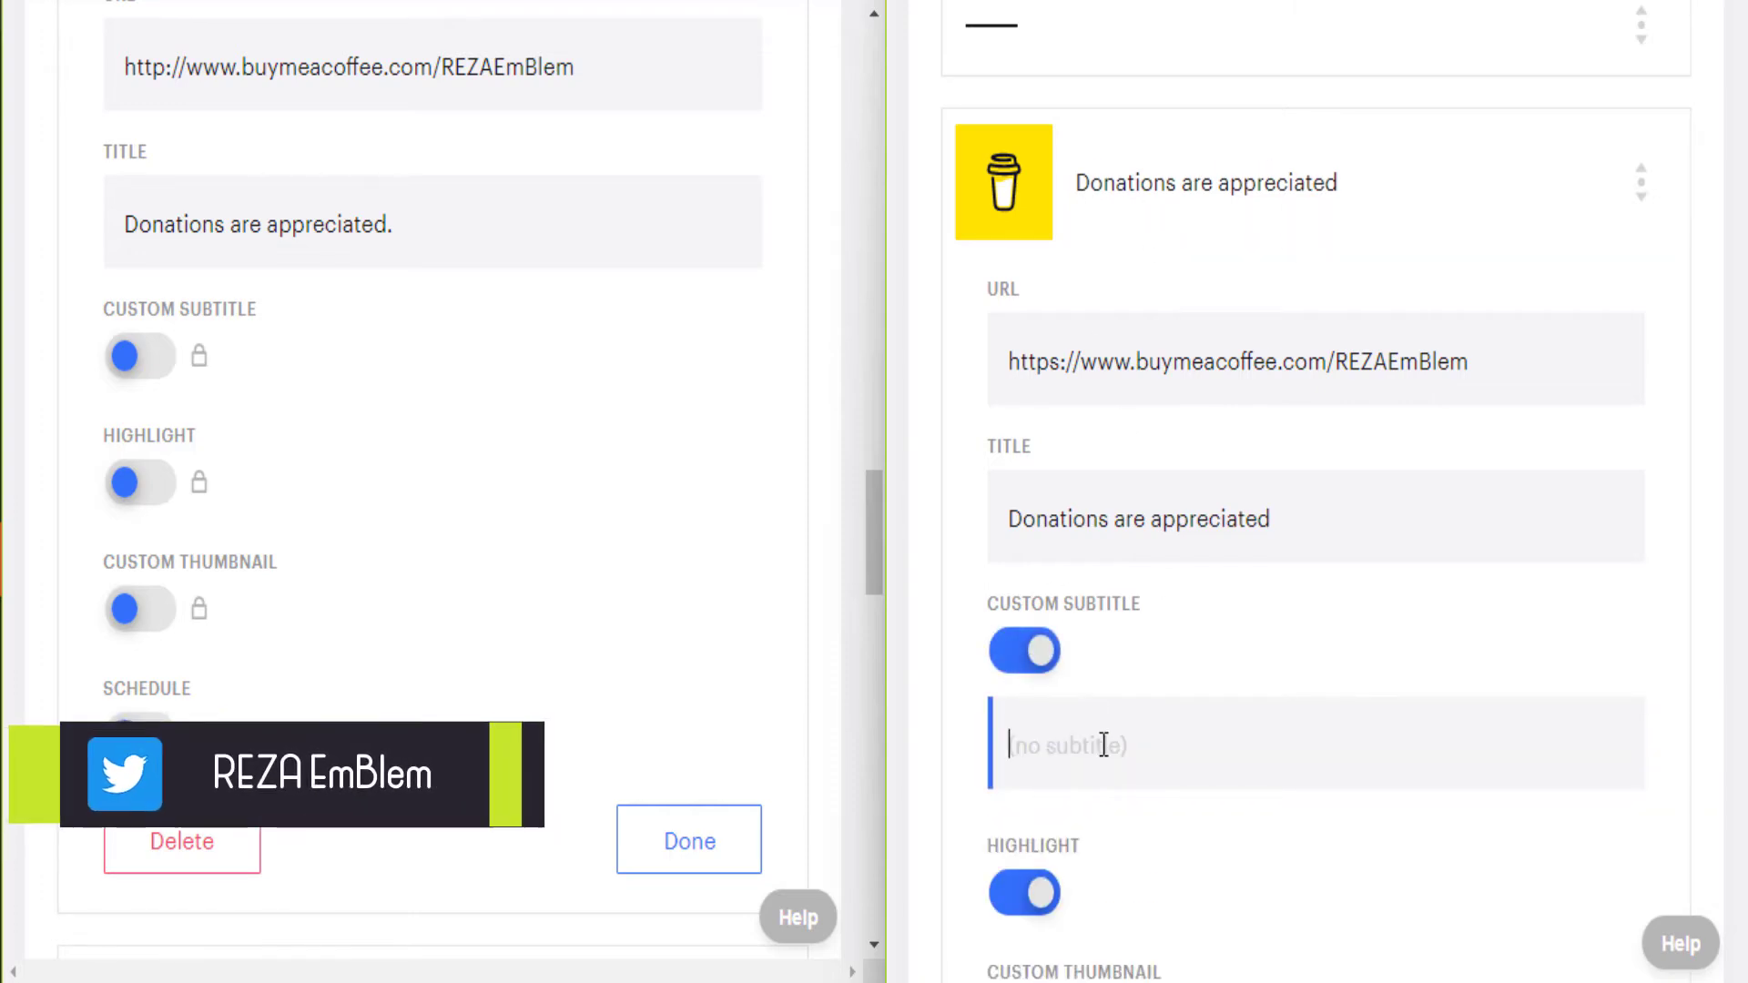
text(Lea)
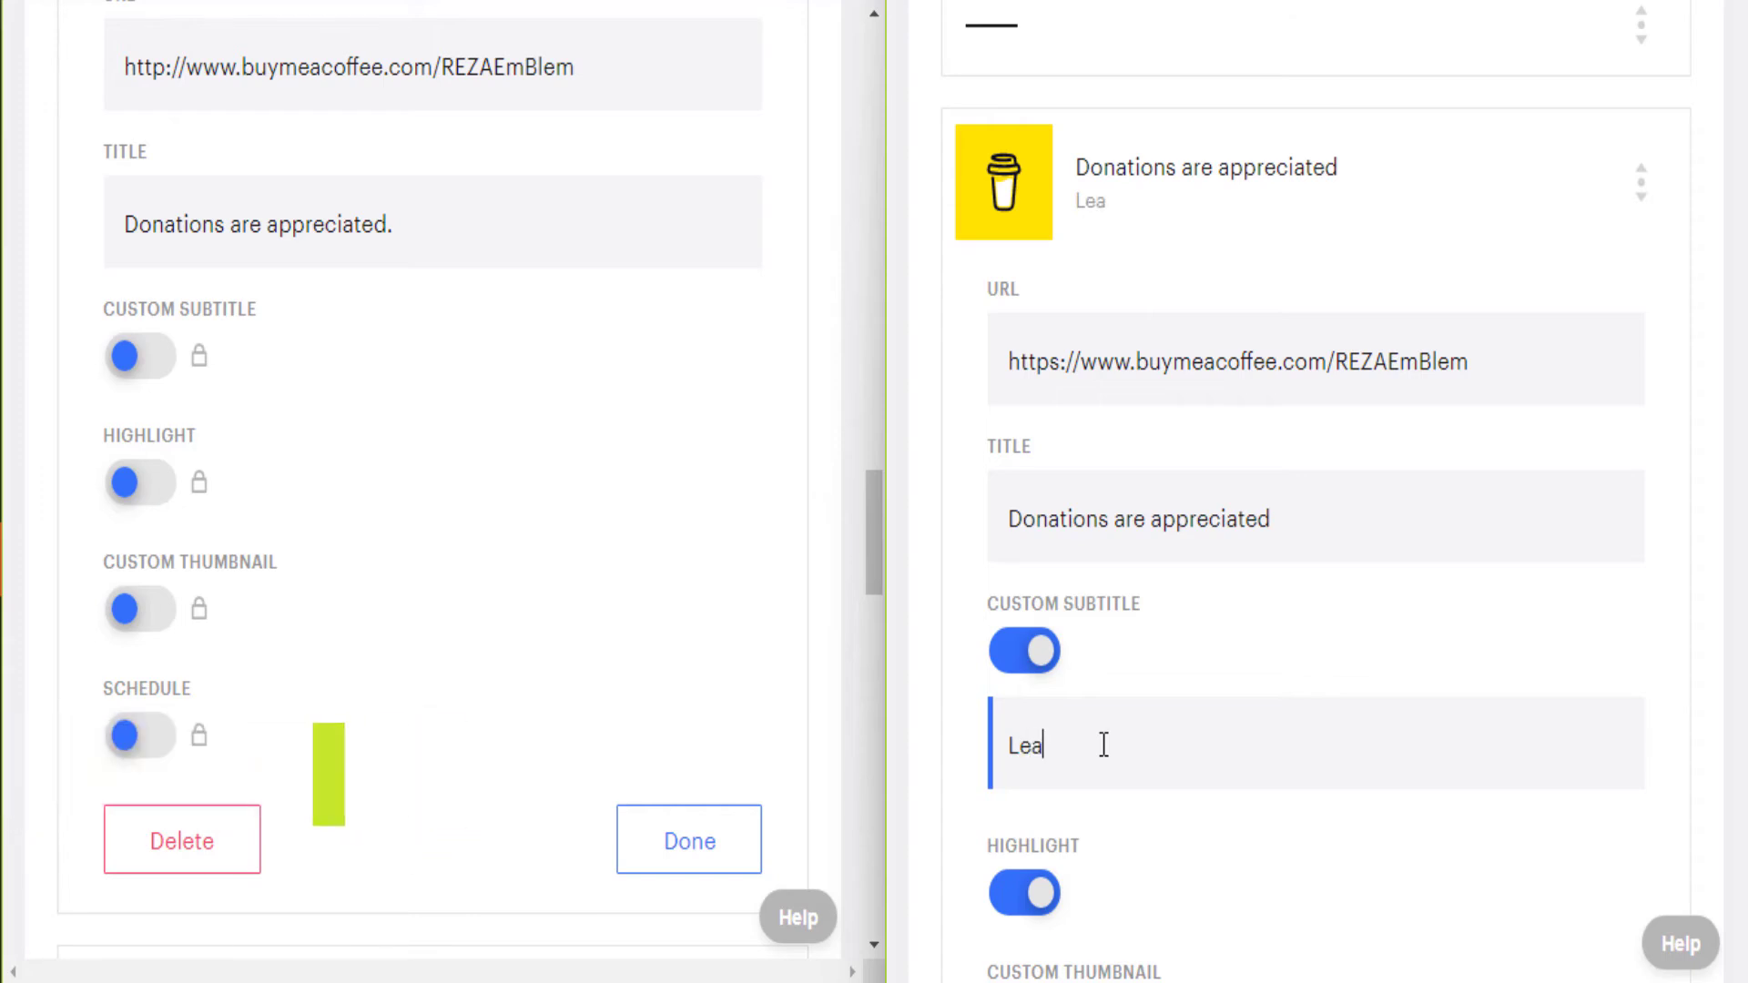
text(ve a t)
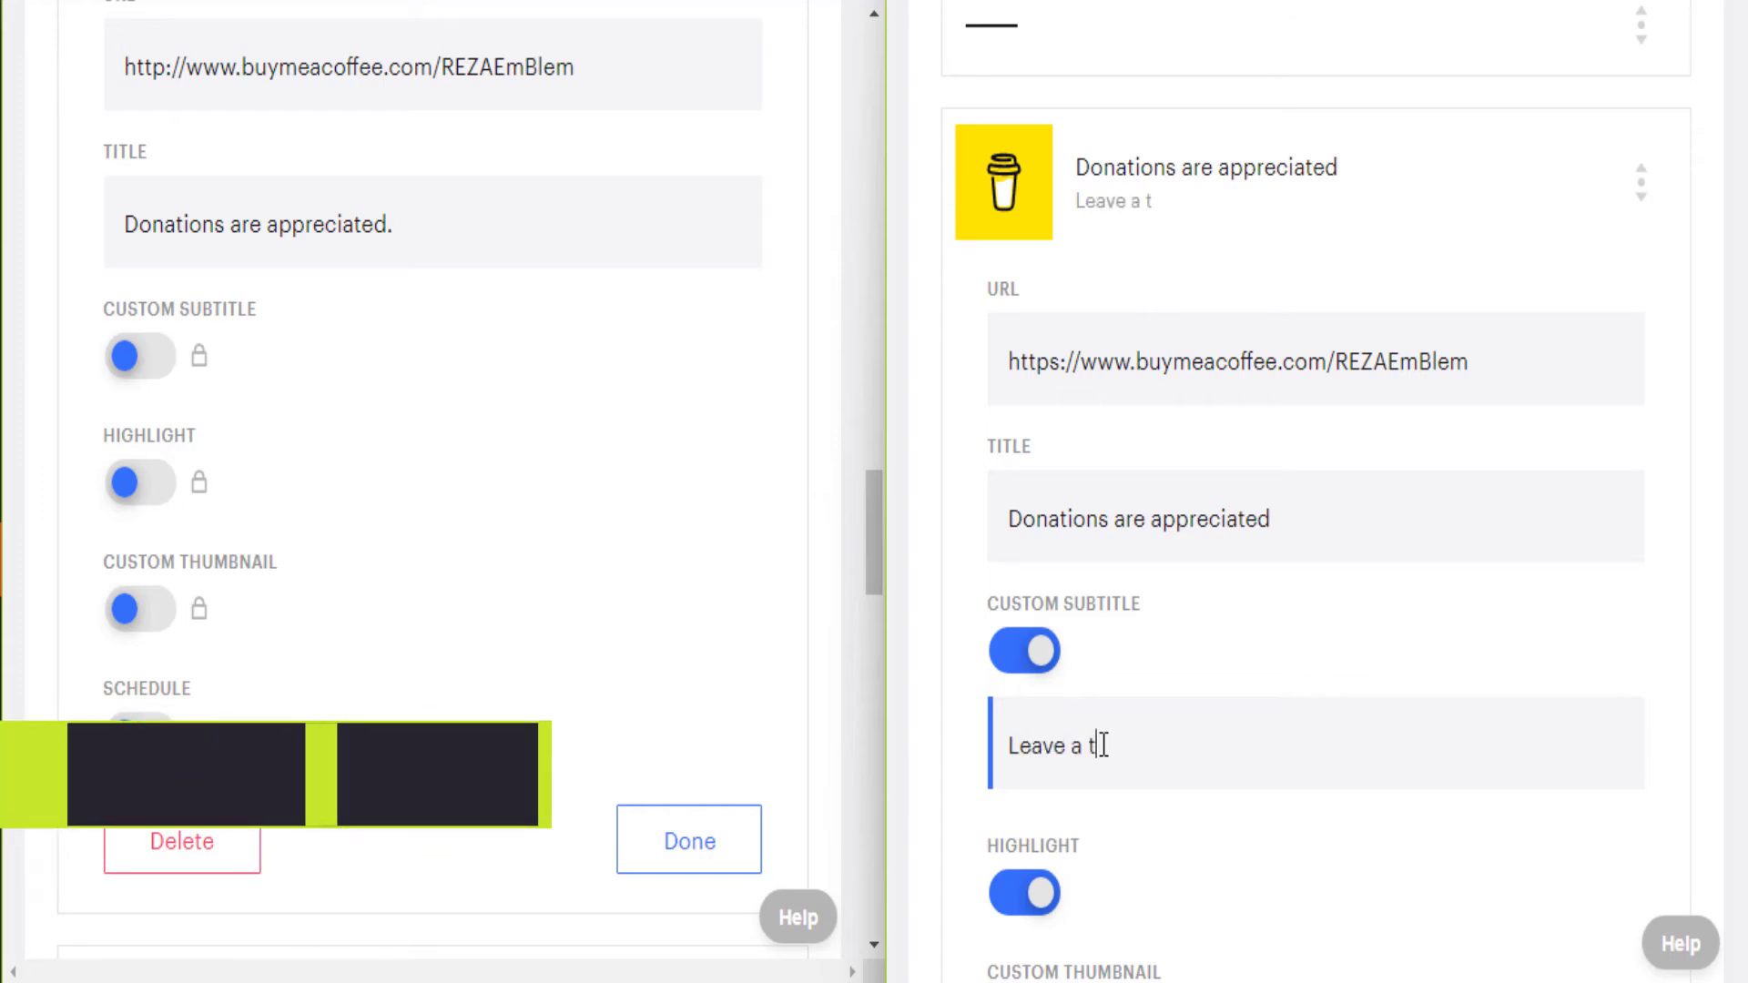
text(ip)
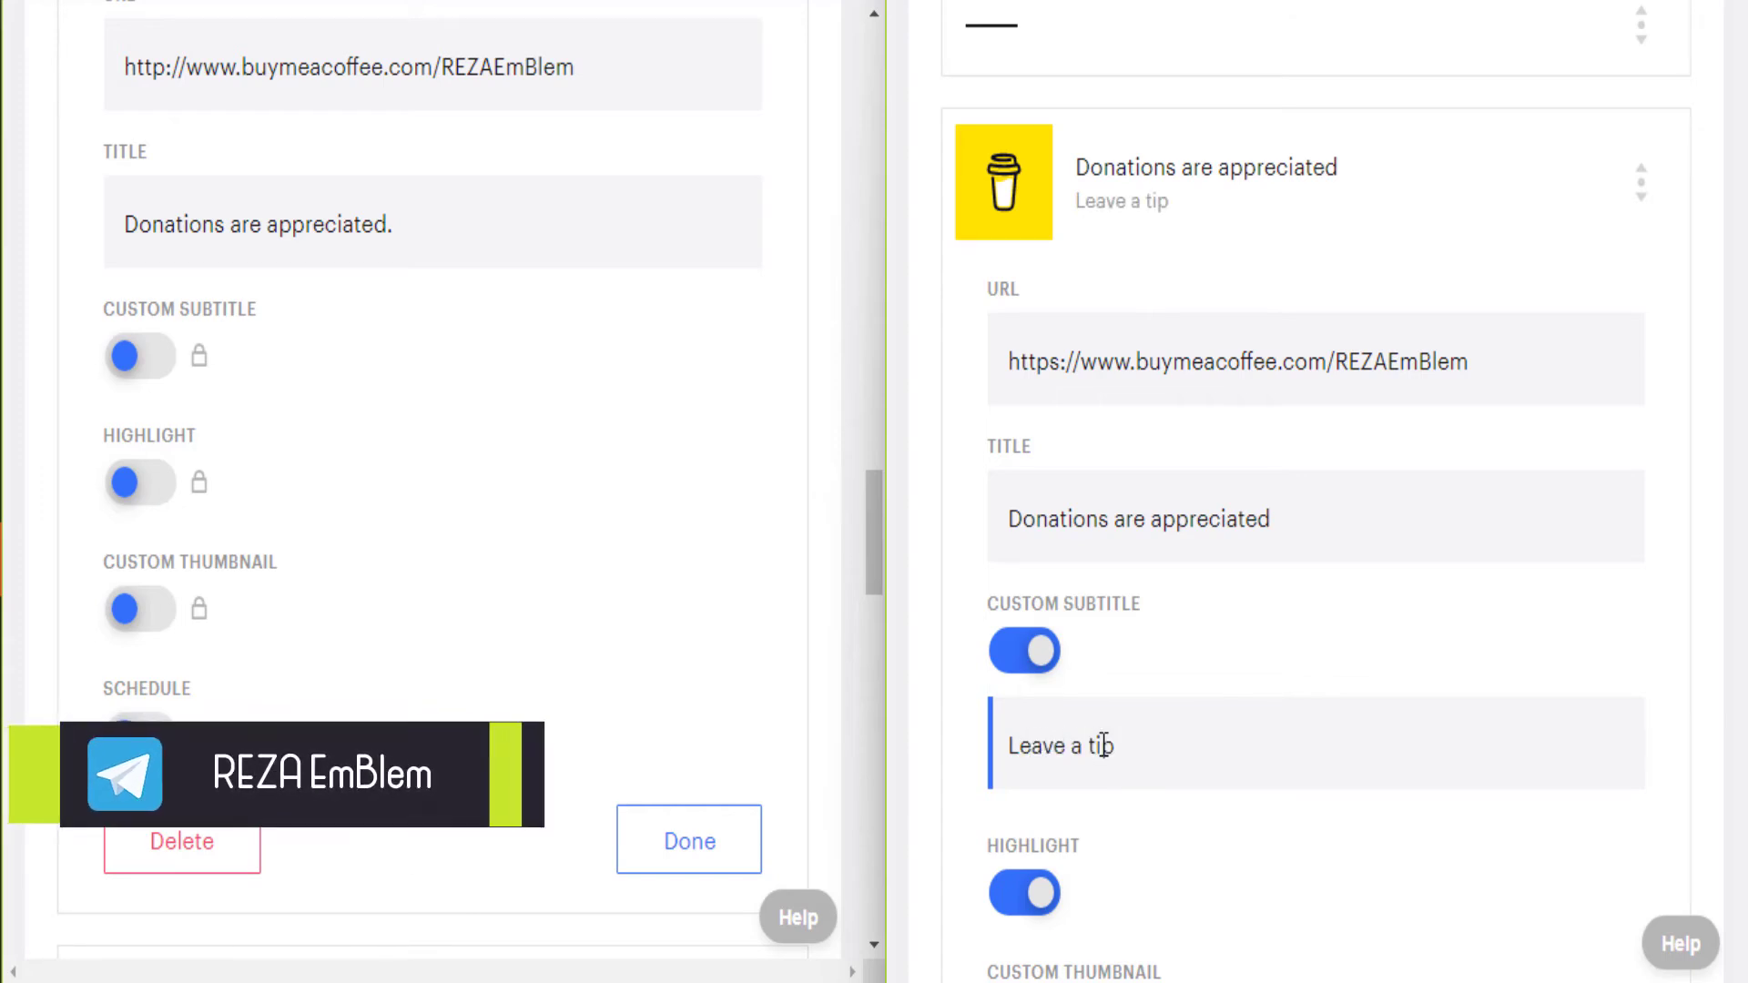
text(, ple)
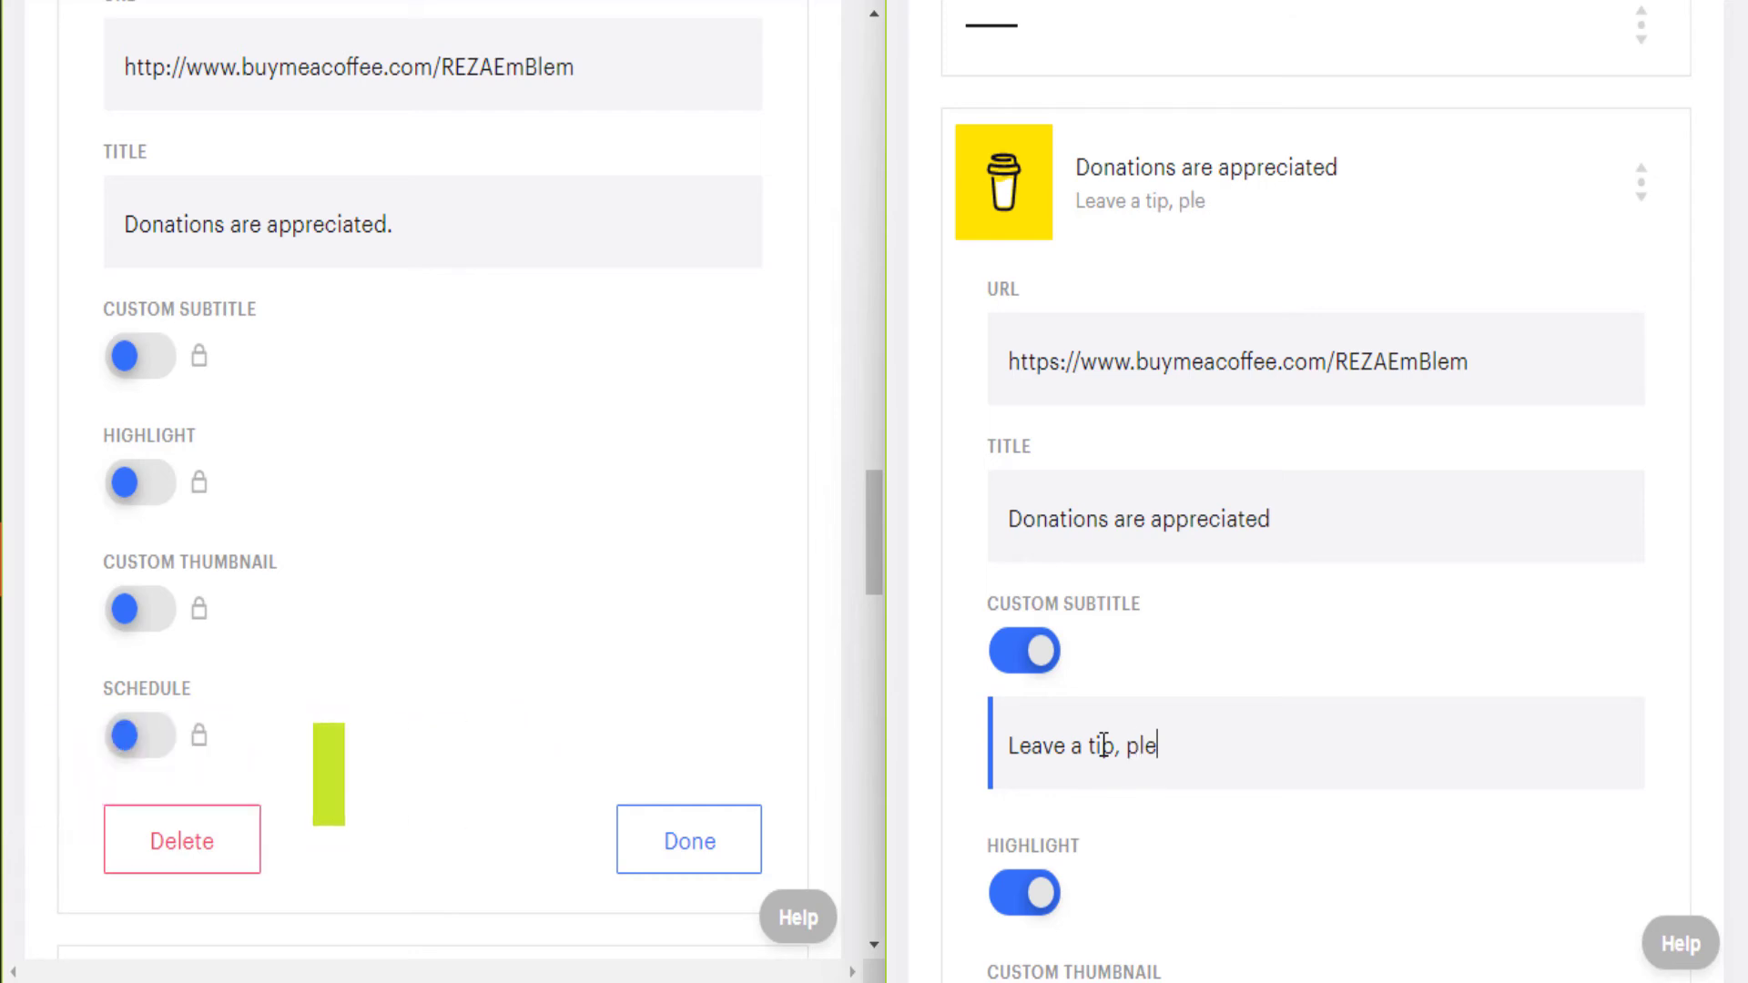
text(ase.)
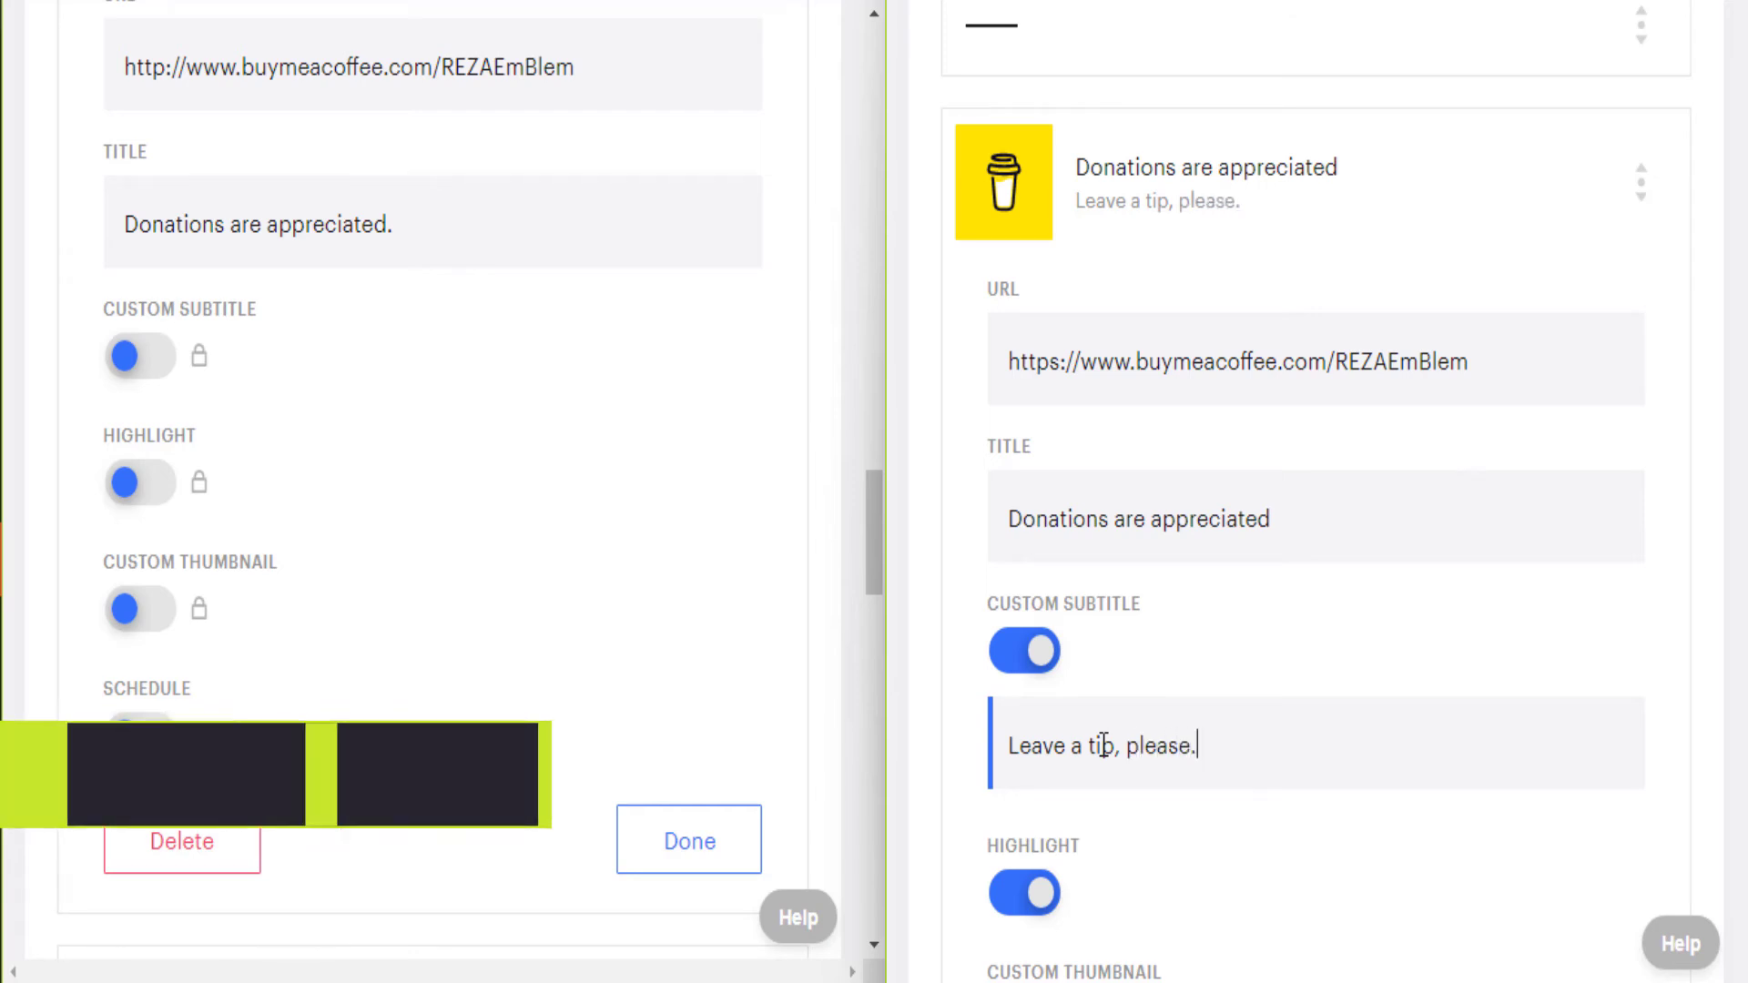
scroll(1240, 647, down, 2)
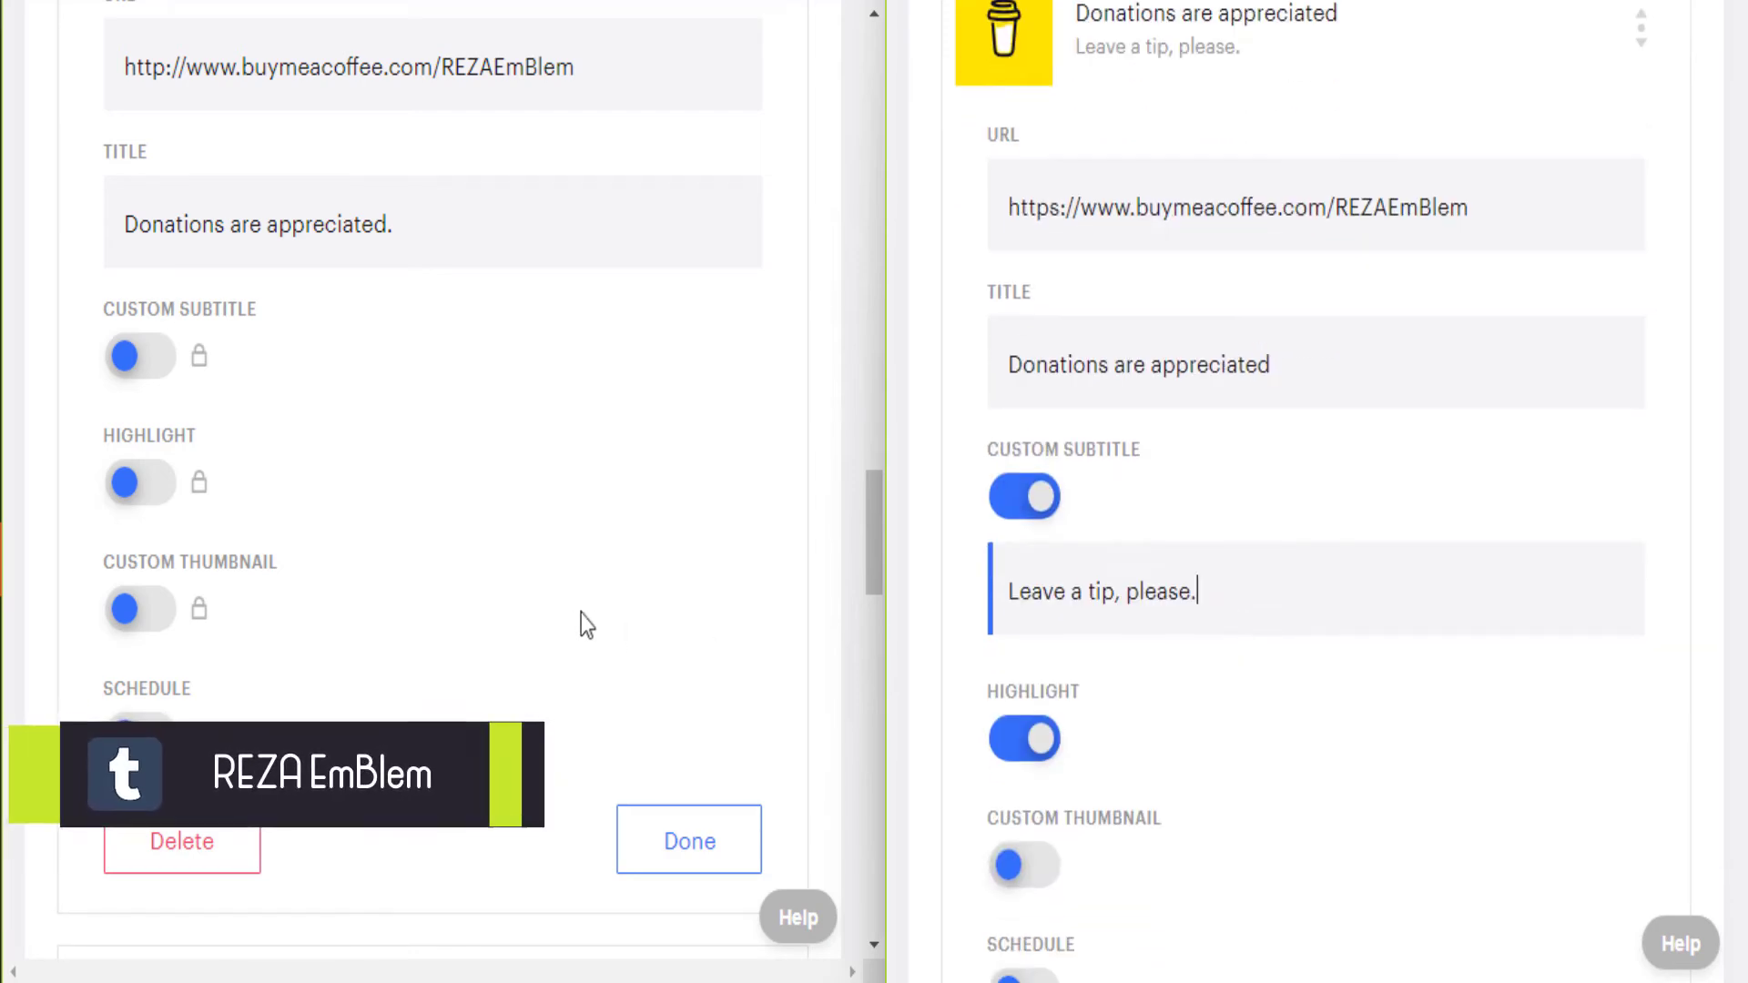
scroll(570, 613, down, 2)
scroll(1081, 669, down, 2)
scroll(1056, 678, up, 2)
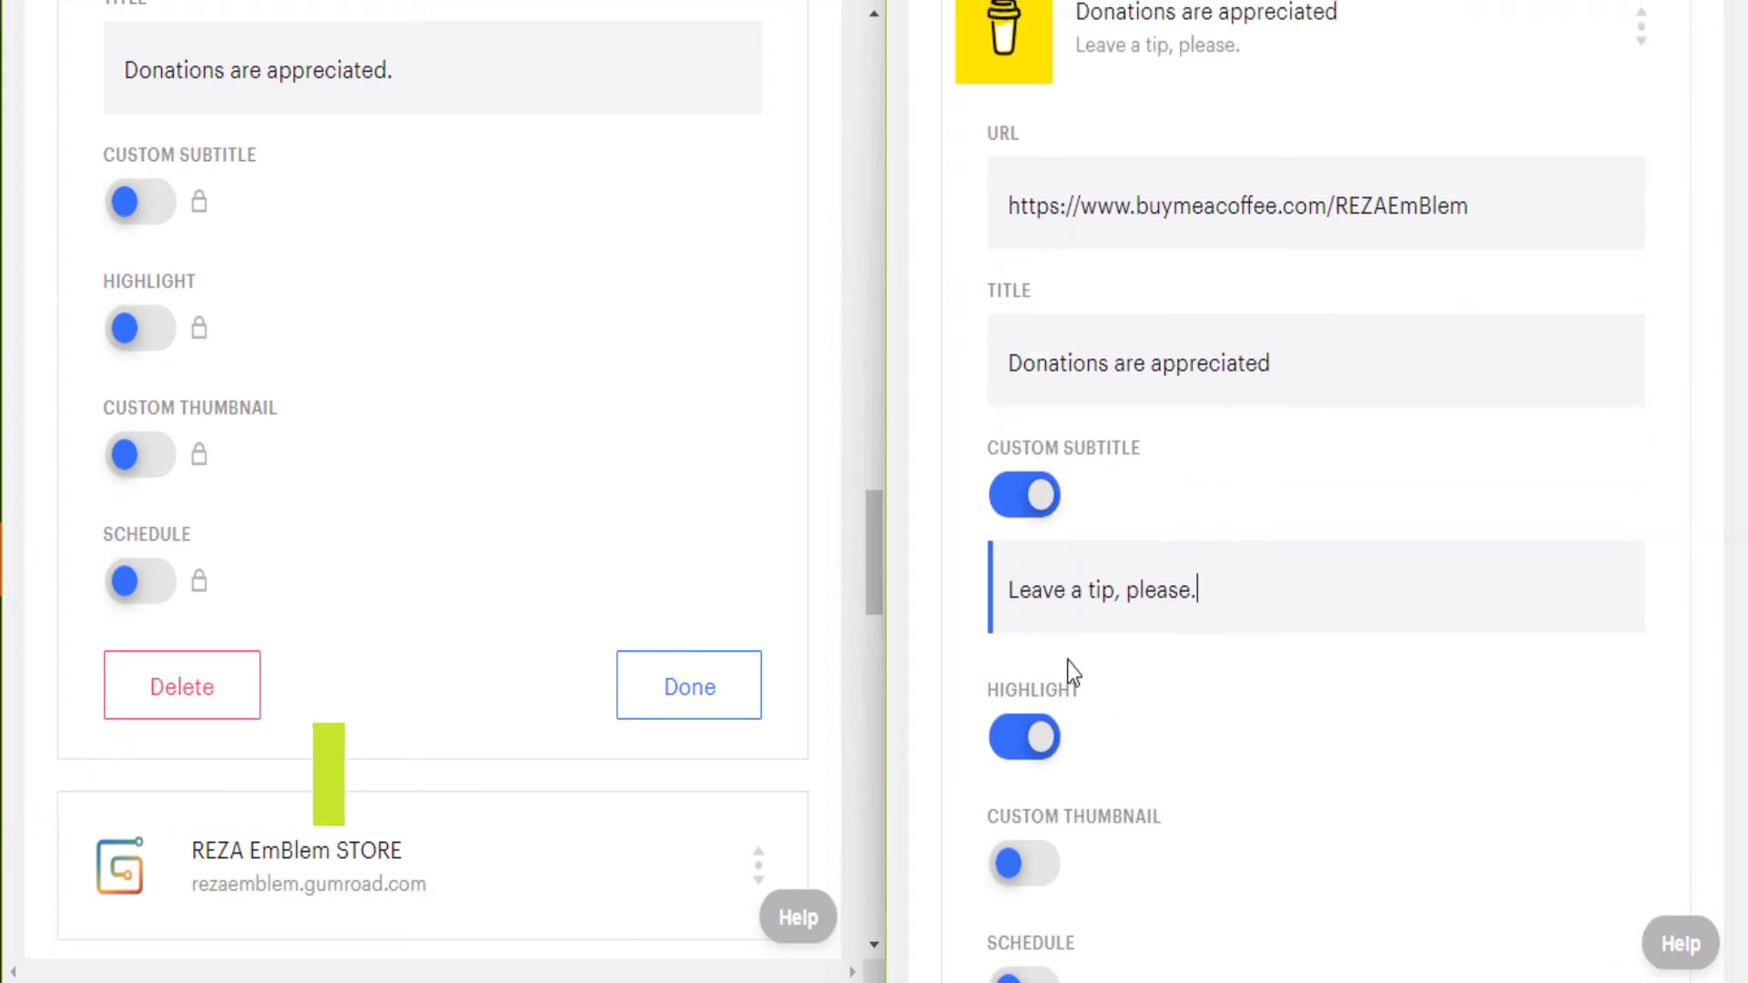
Preview the Professional page with the Donations link's new subtitle, then return to the editor
scroll(1464, 622, up, 15)
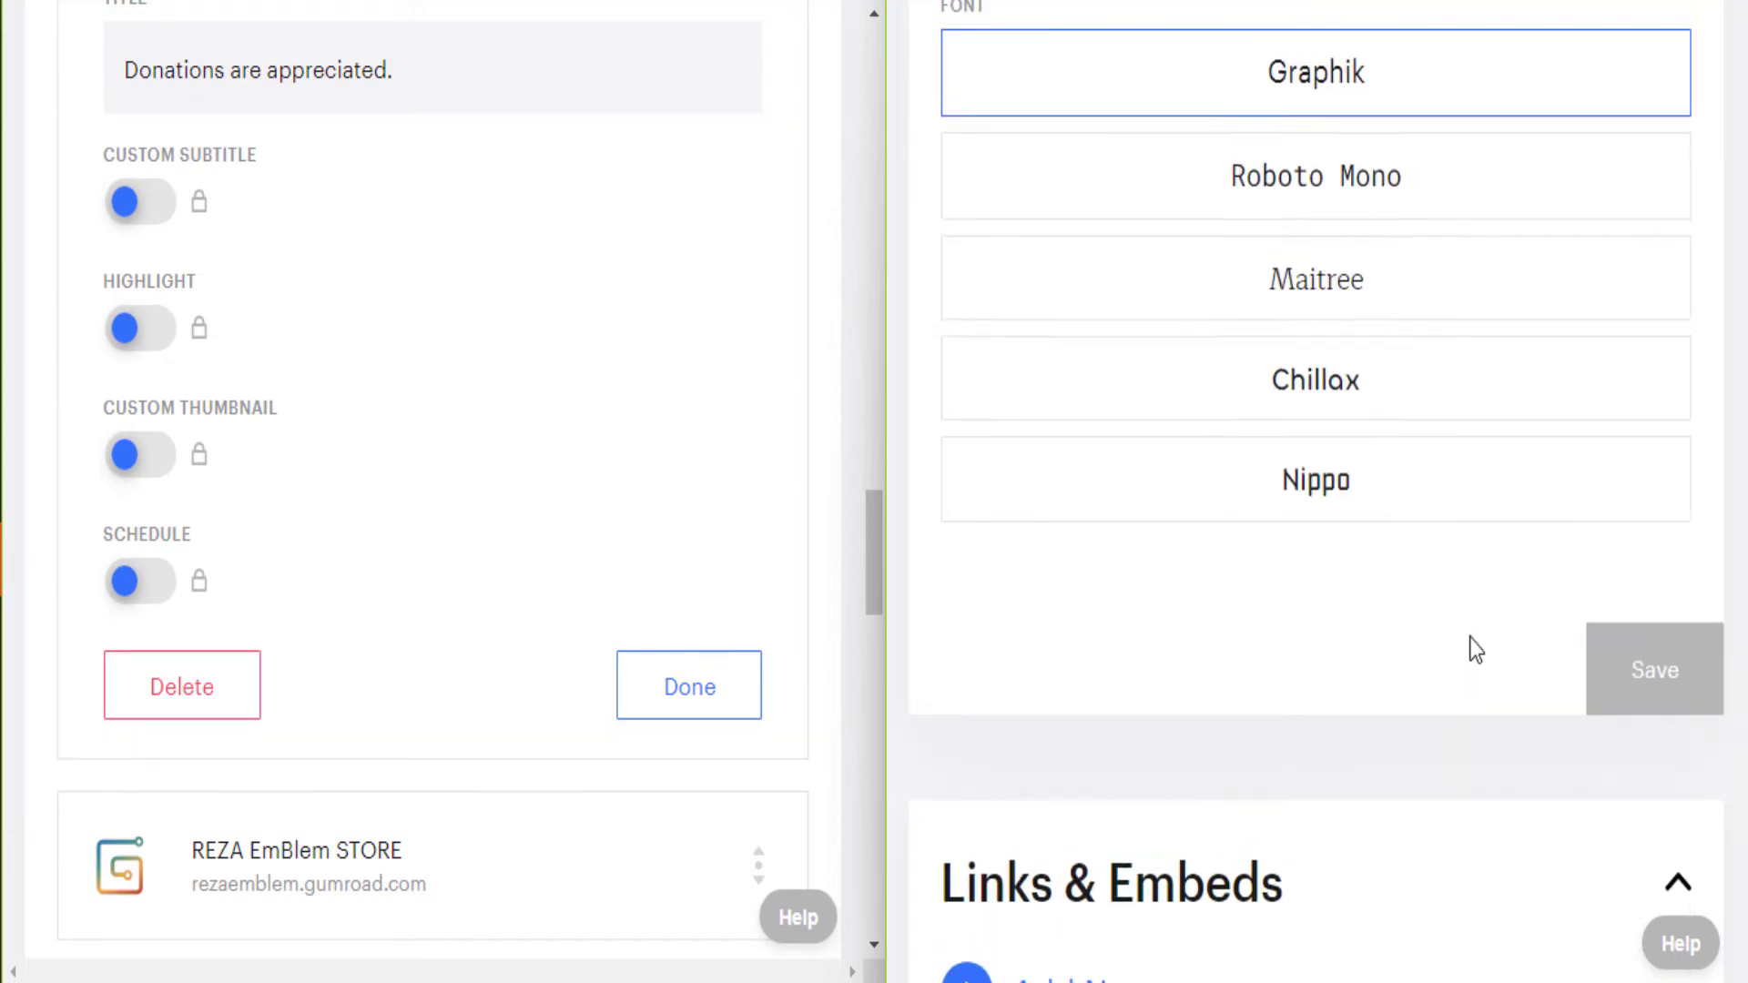
click(1516, 69)
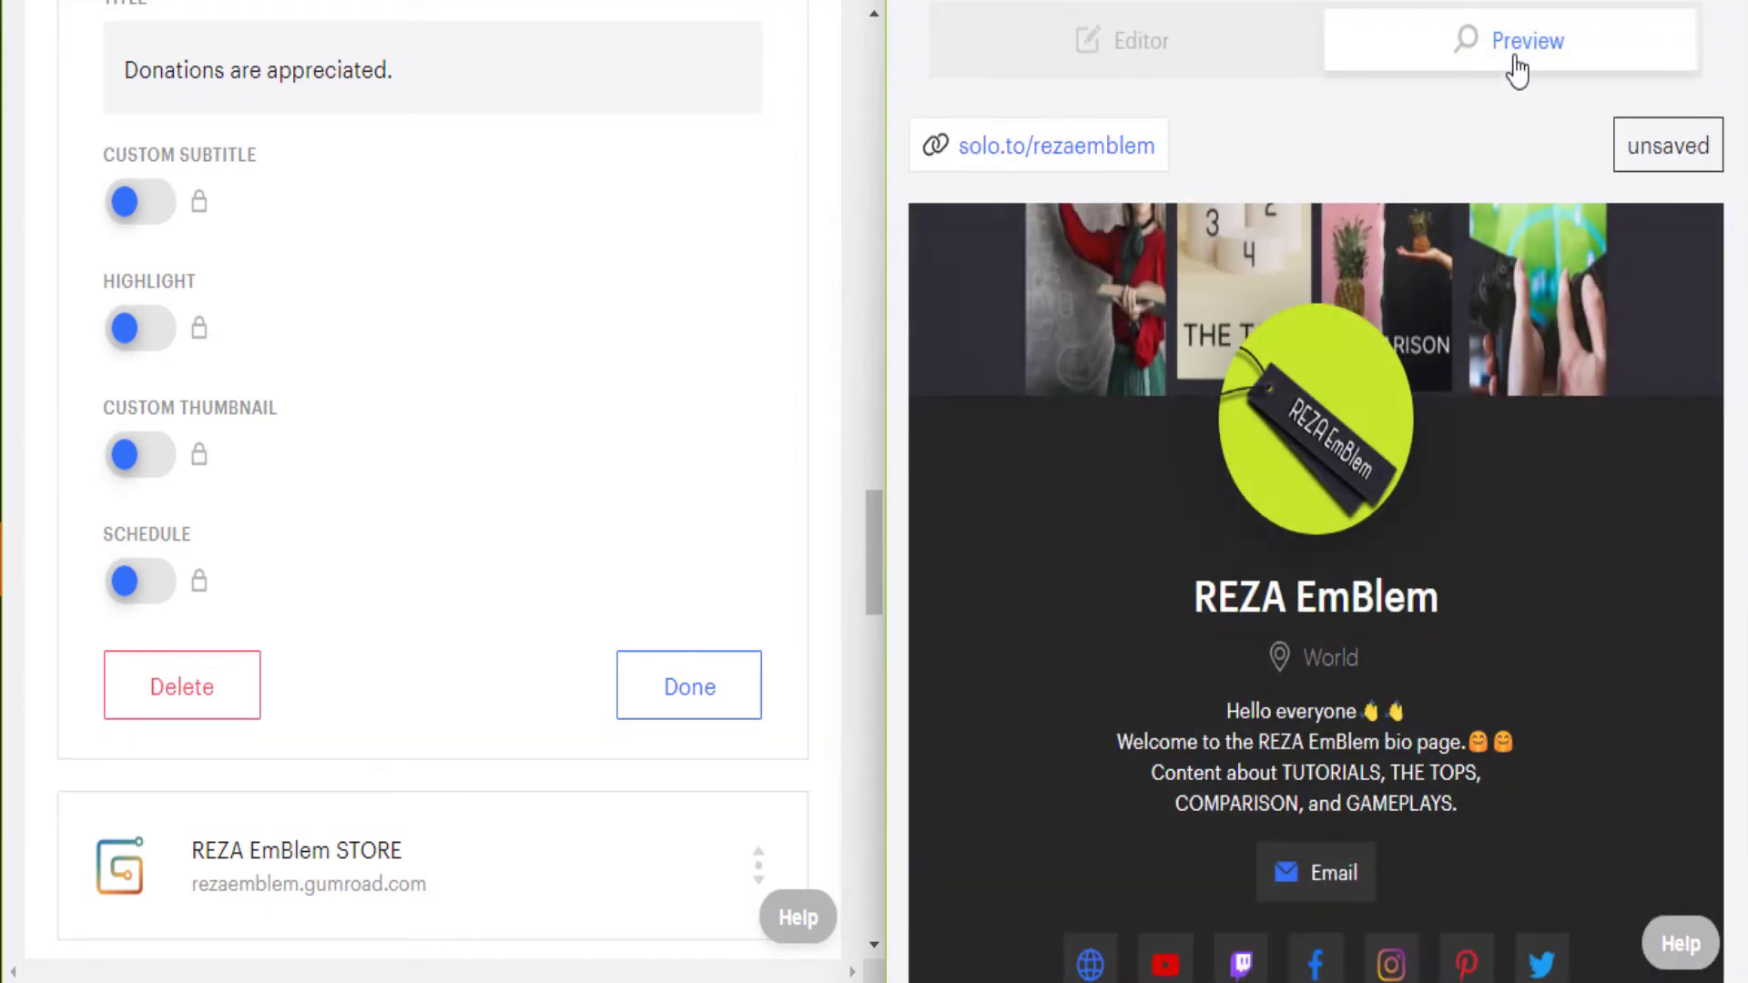
scroll(1564, 543, down, 10)
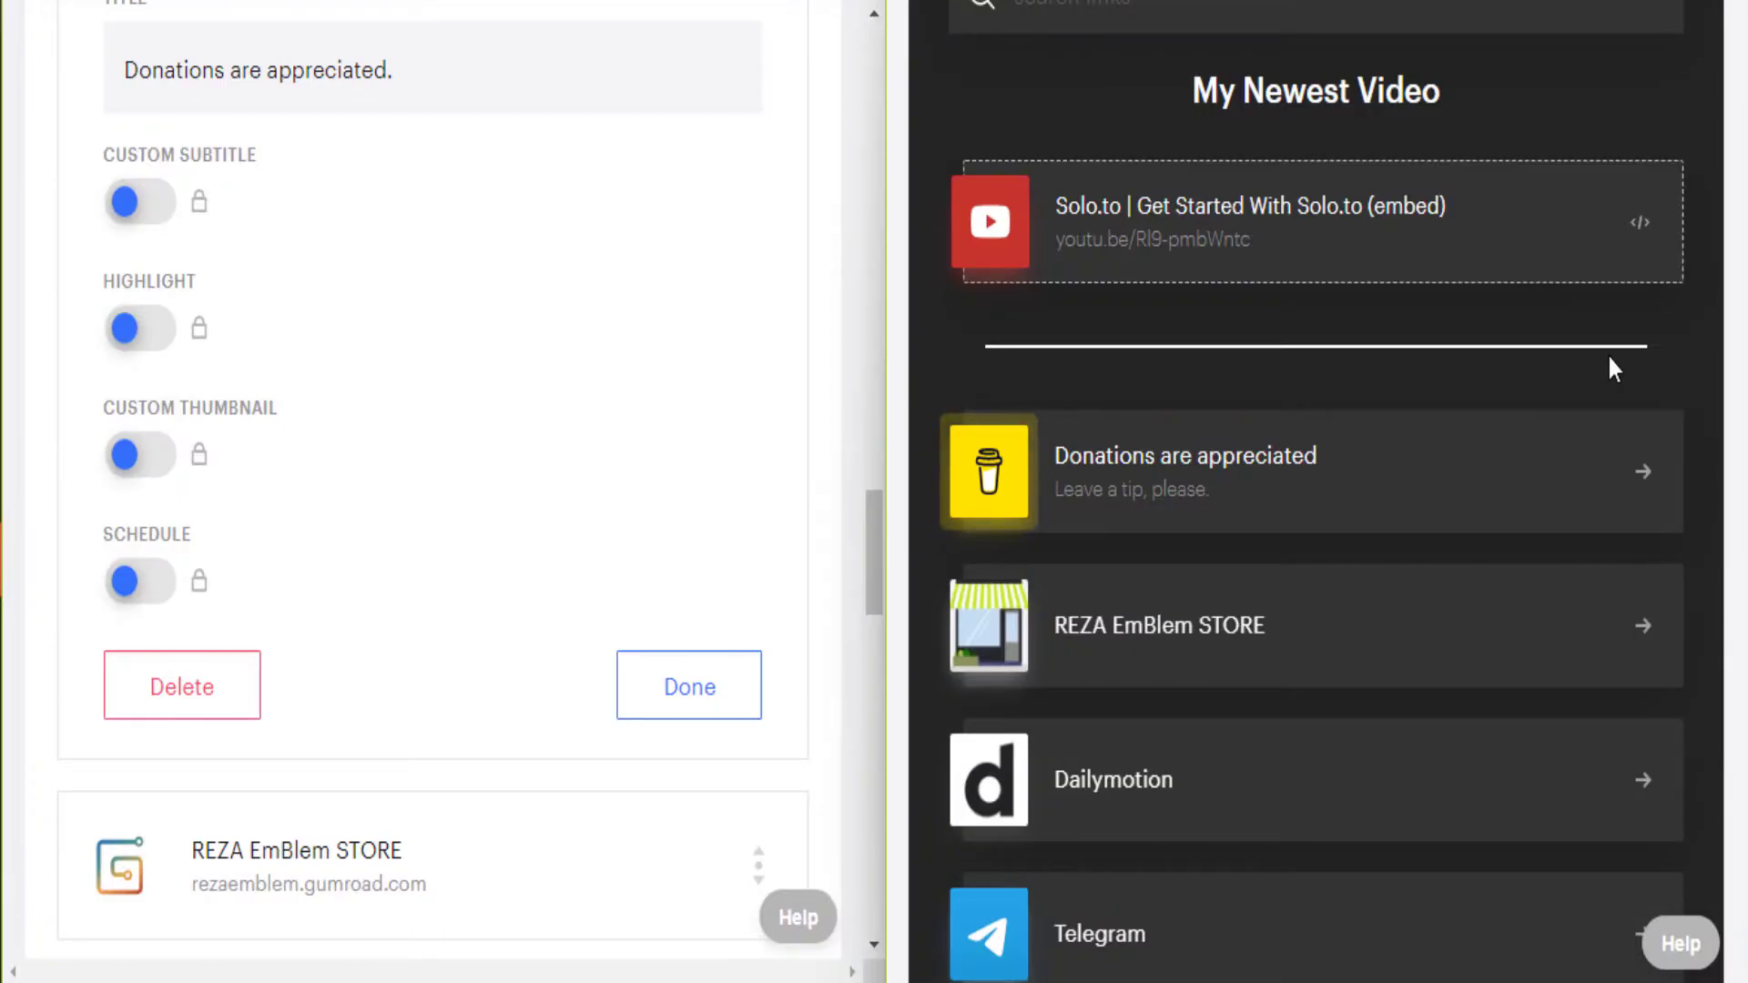
scroll(1607, 367, up, 10)
scroll(1592, 365, up, 2)
click(1173, 238)
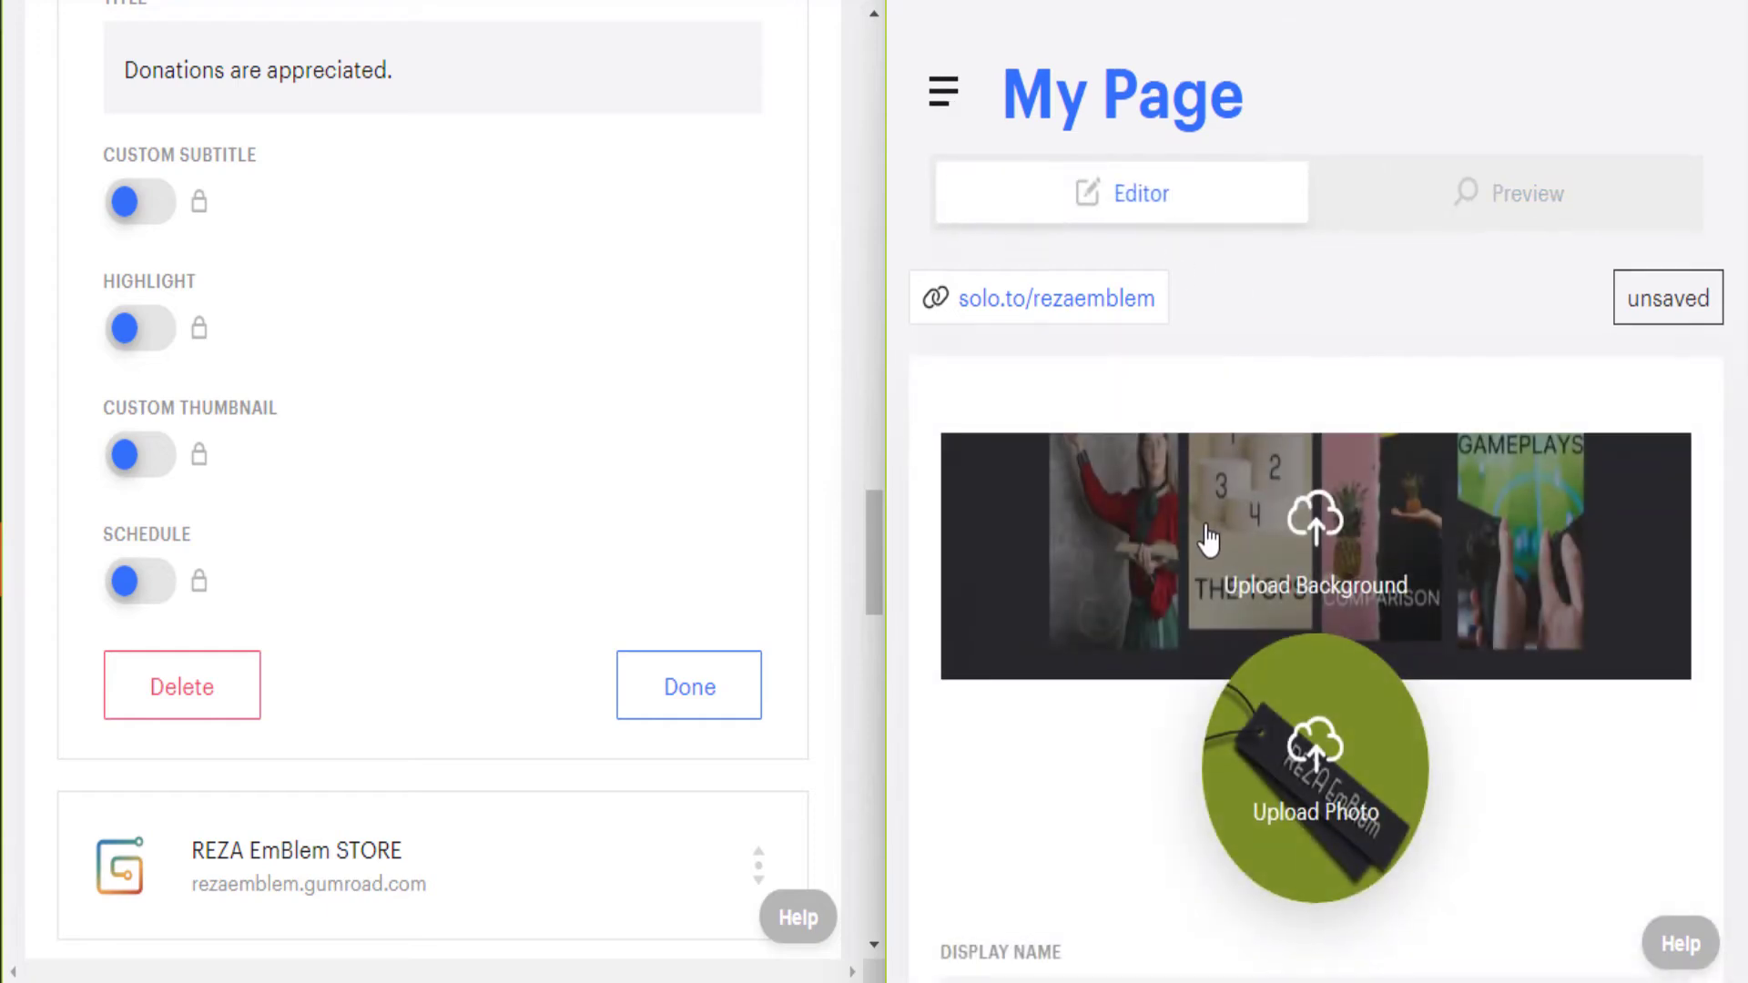
scroll(1204, 539, down, 7)
scroll(1204, 539, down, 10)
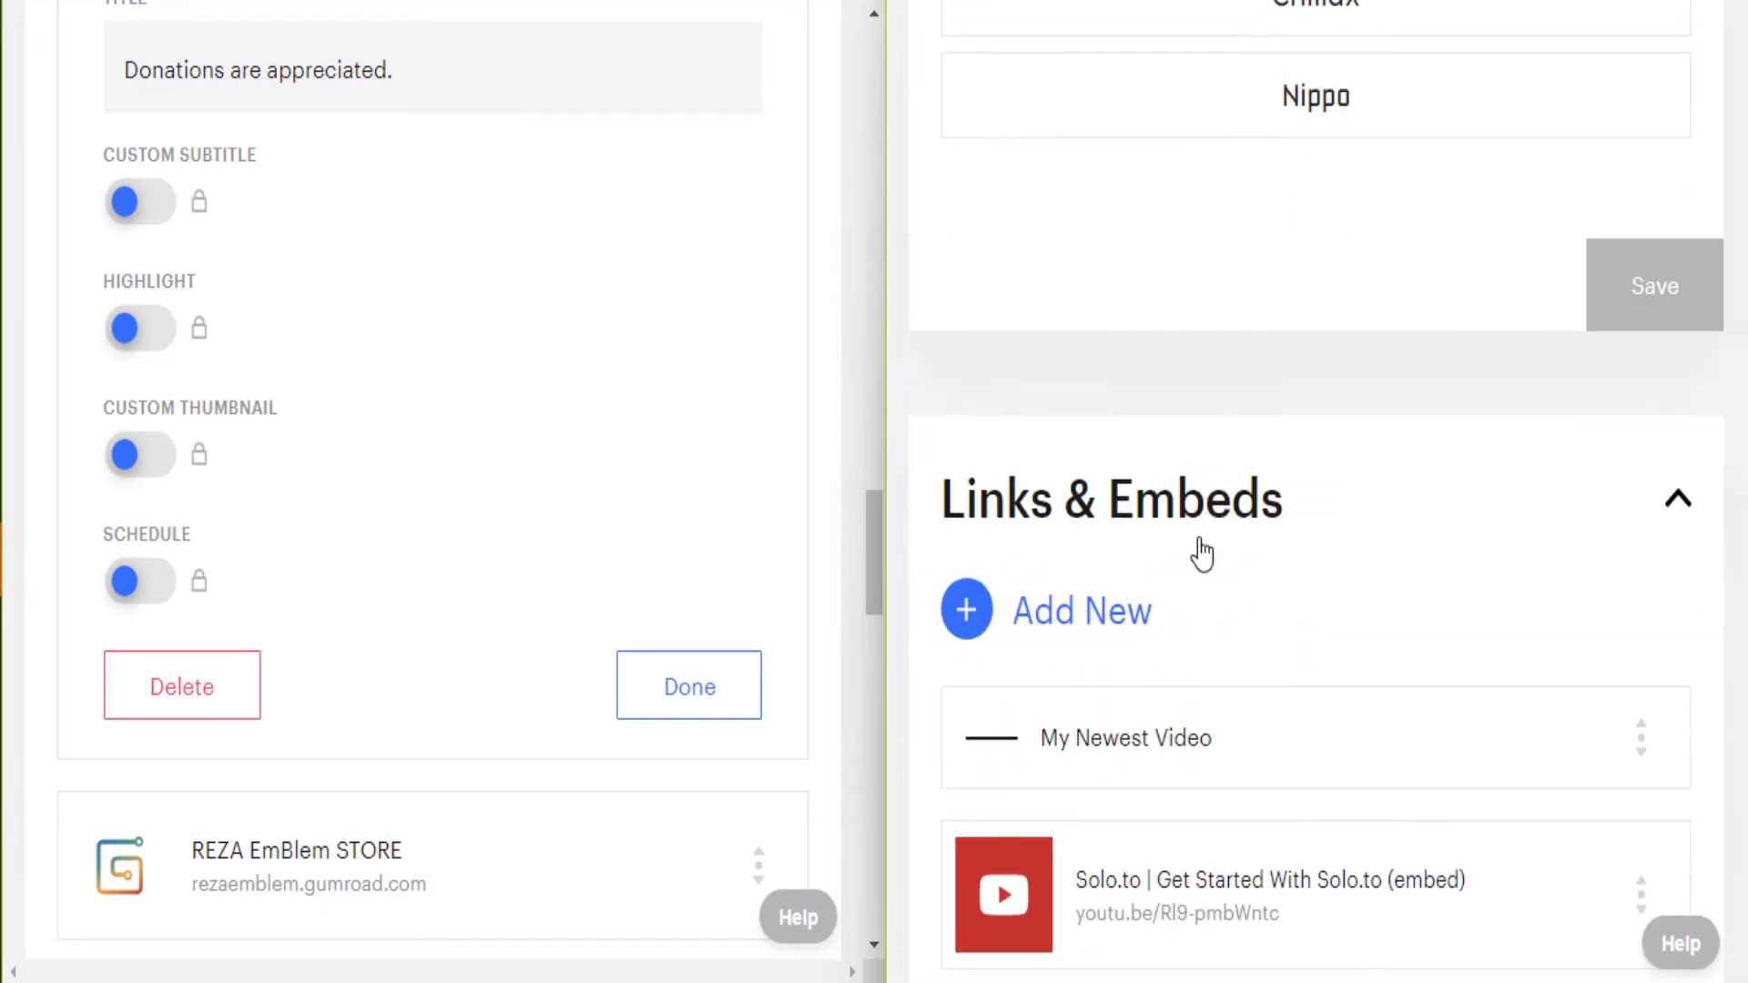
Check the live preview once more and go back to editing the Donations link
scroll(1202, 553, down, 9)
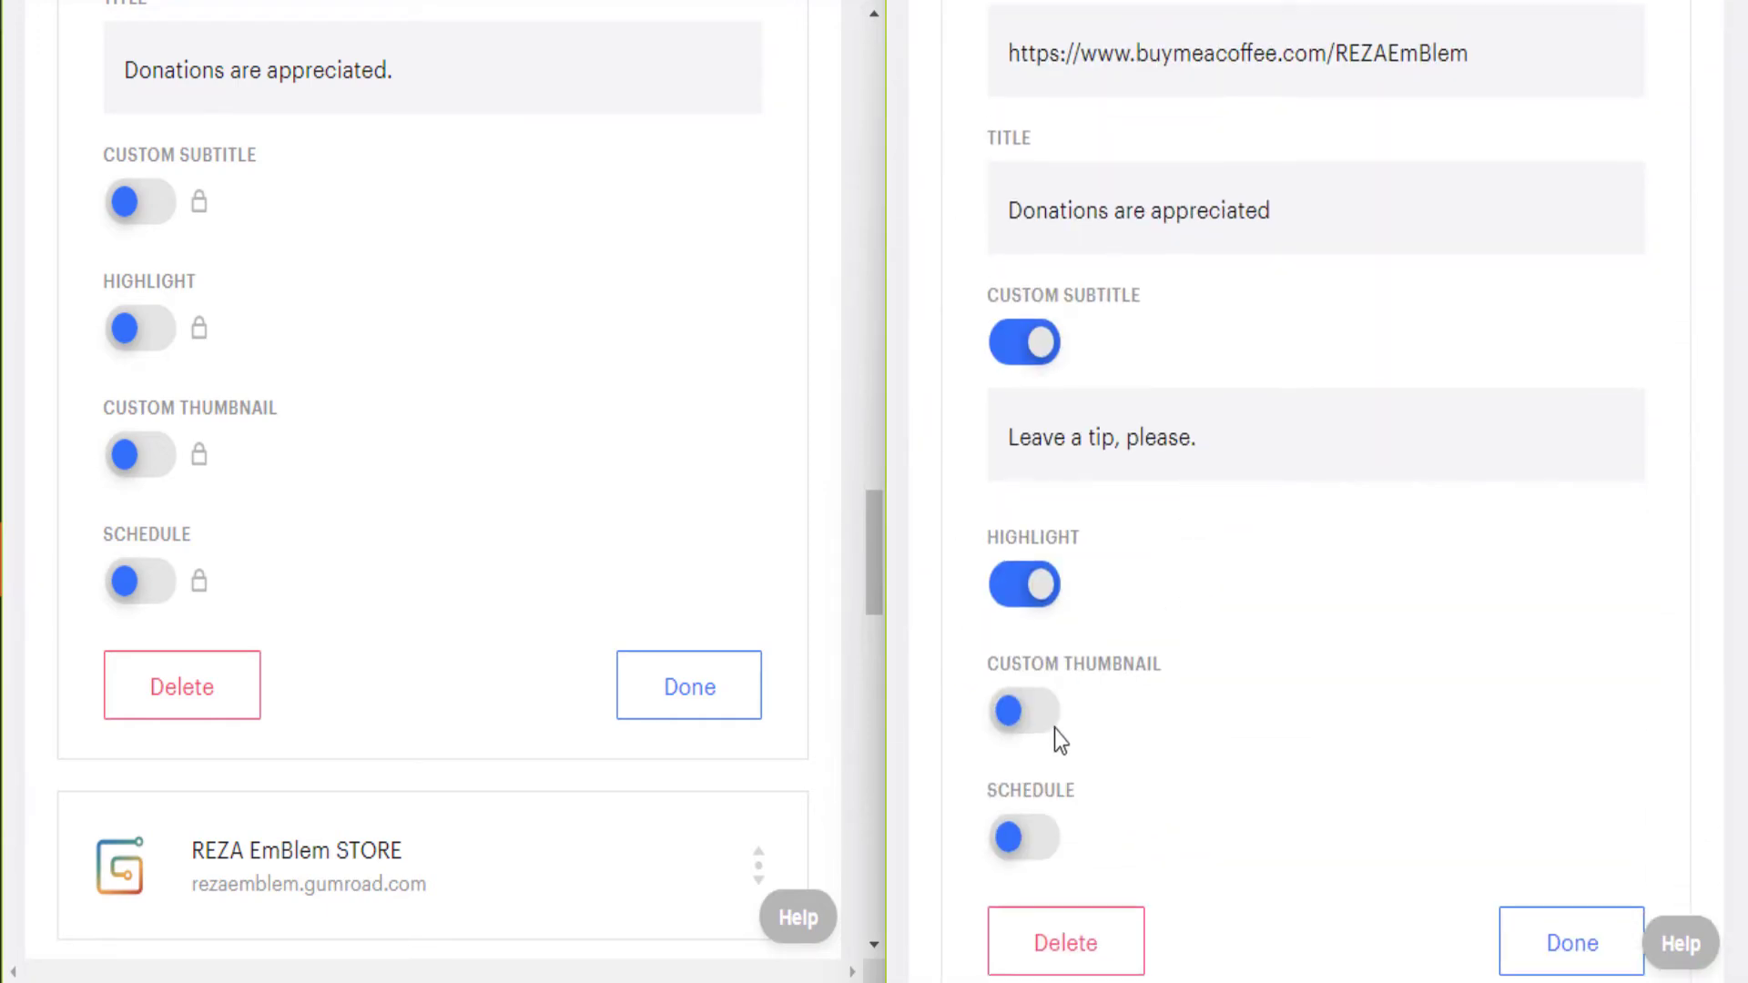
scroll(1424, 671, up, 15)
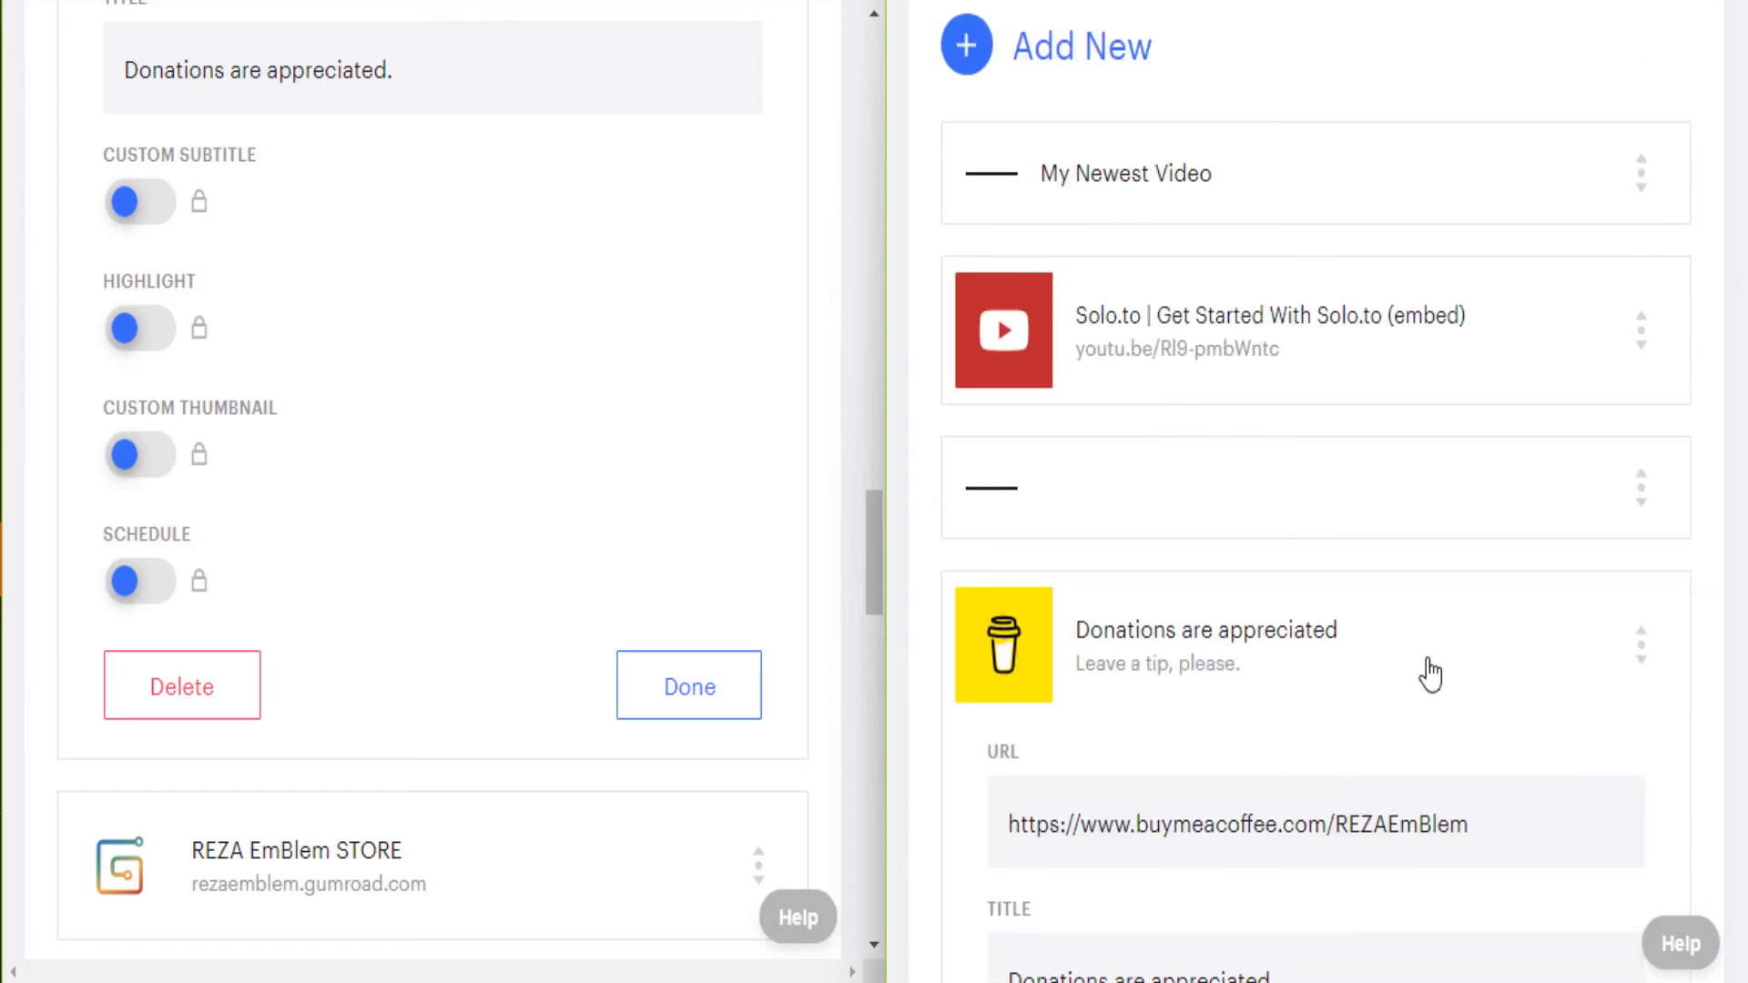
scroll(1447, 643, up, 7)
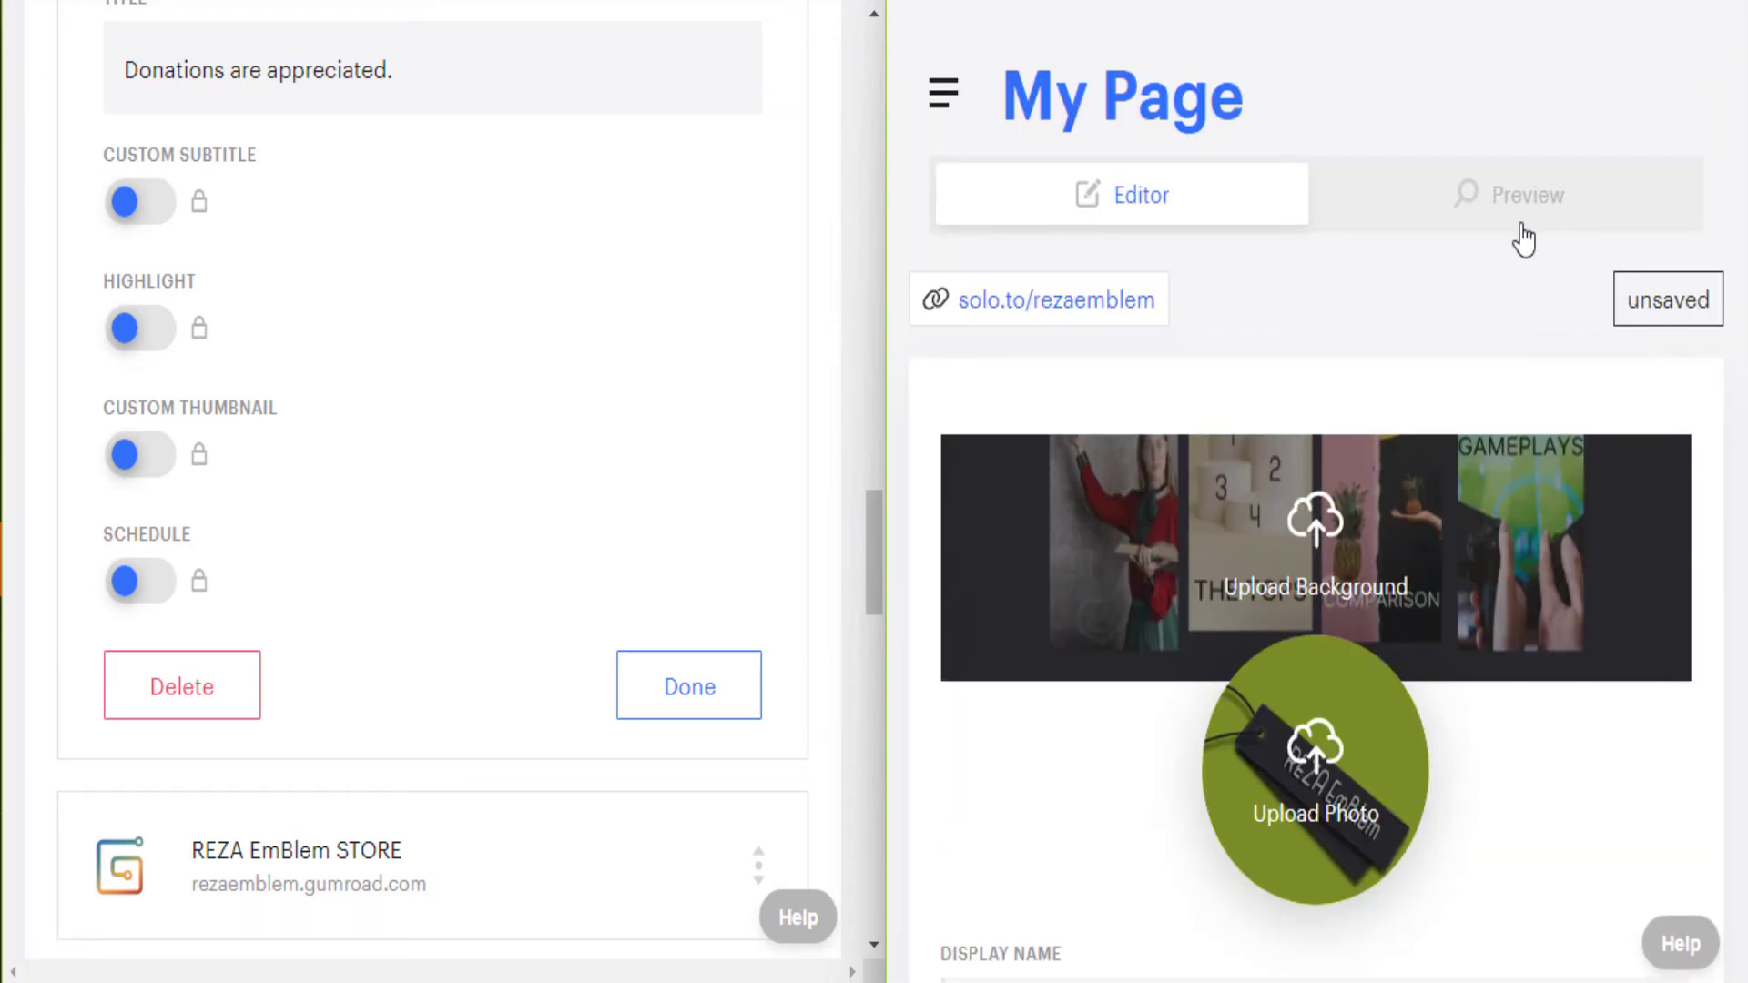
click(1519, 218)
scroll(1488, 564, down, 10)
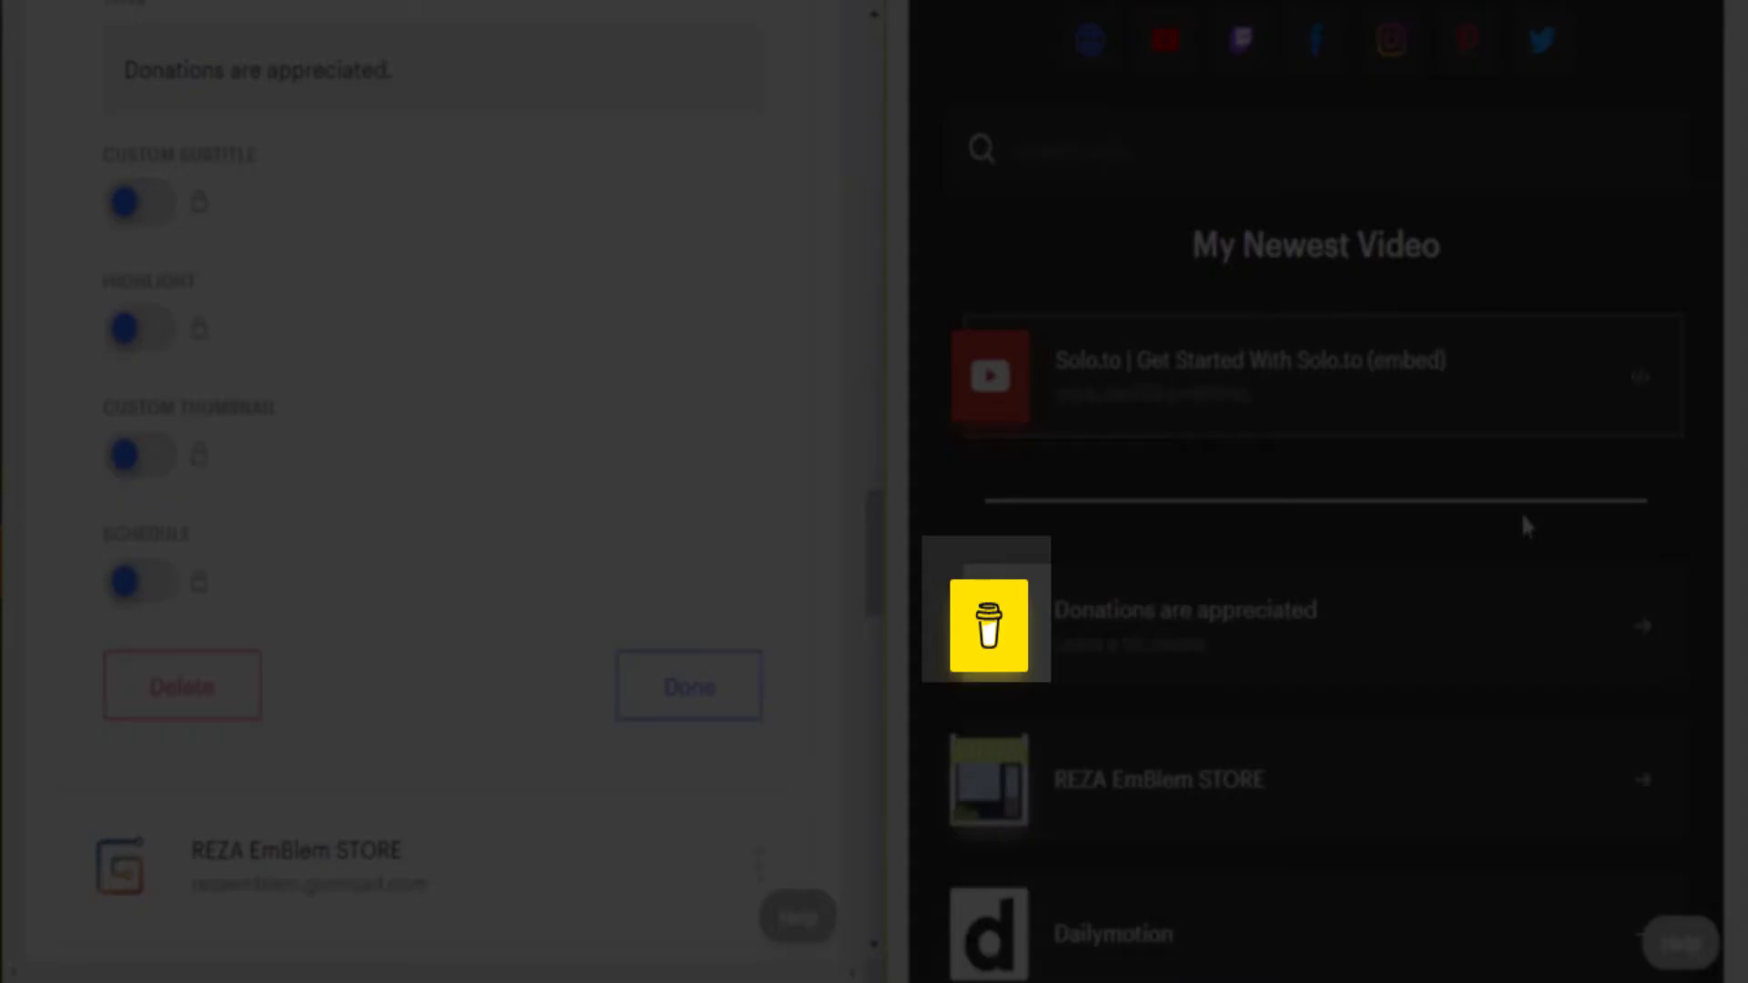
scroll(1520, 510, up, 10)
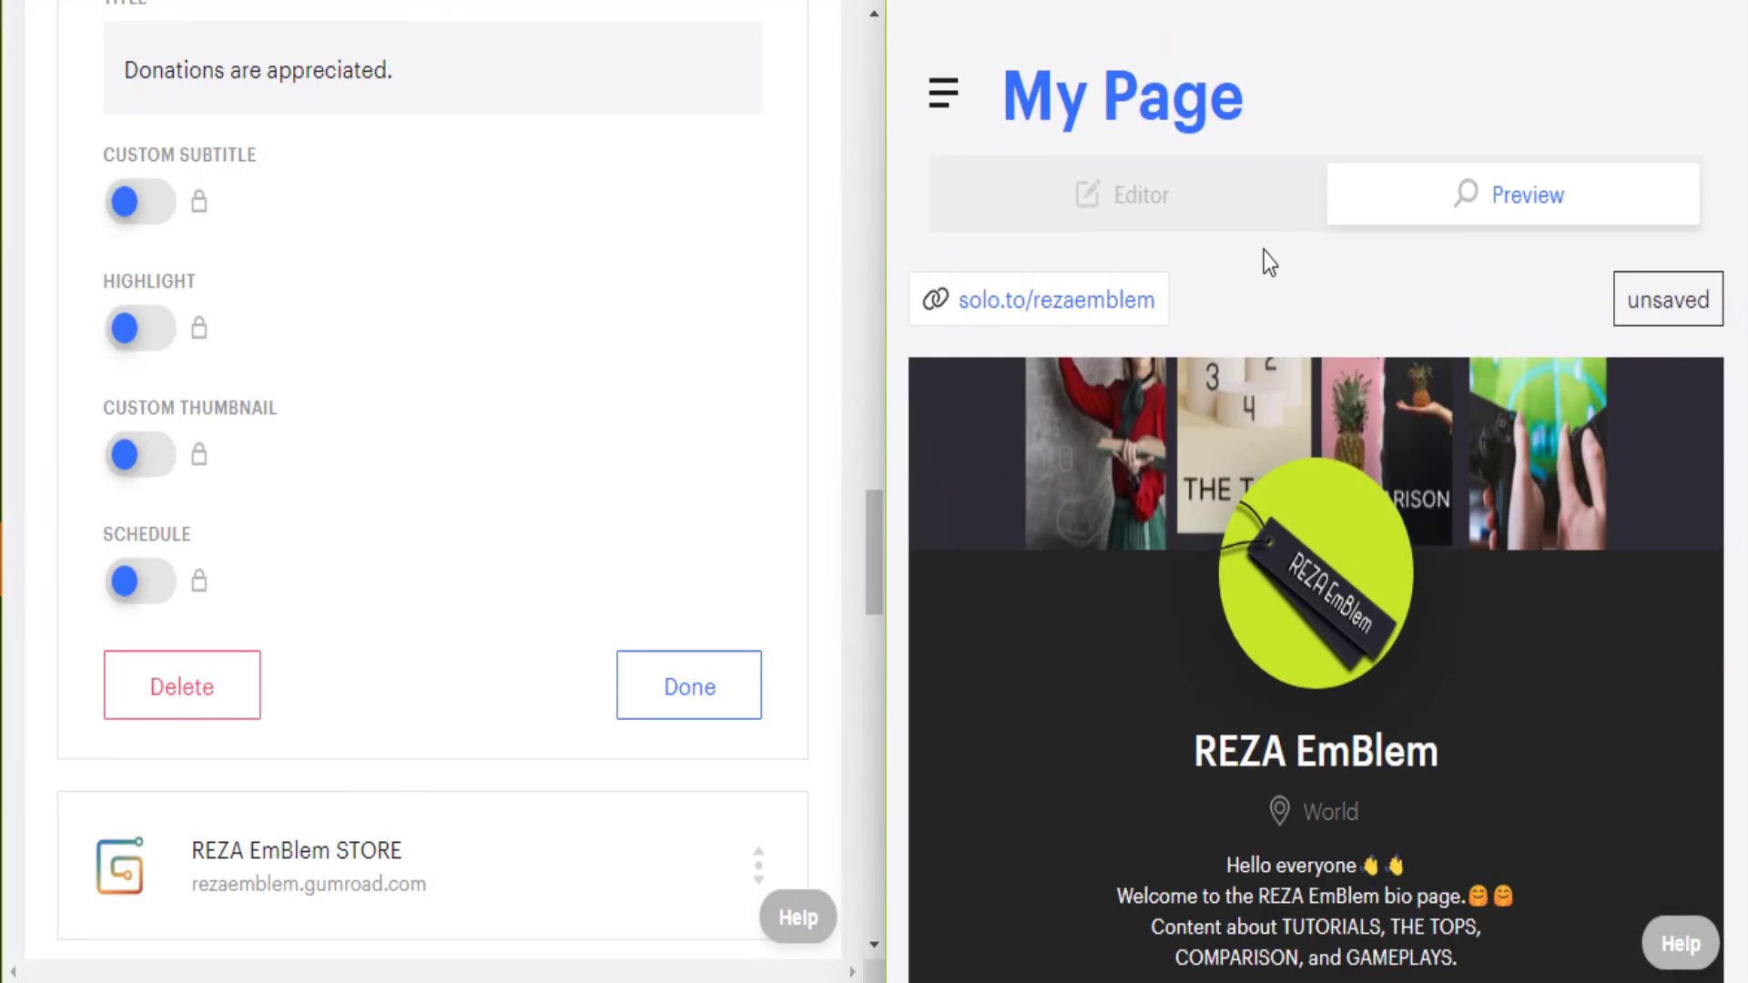
click(1247, 219)
scroll(1338, 568, down, 15)
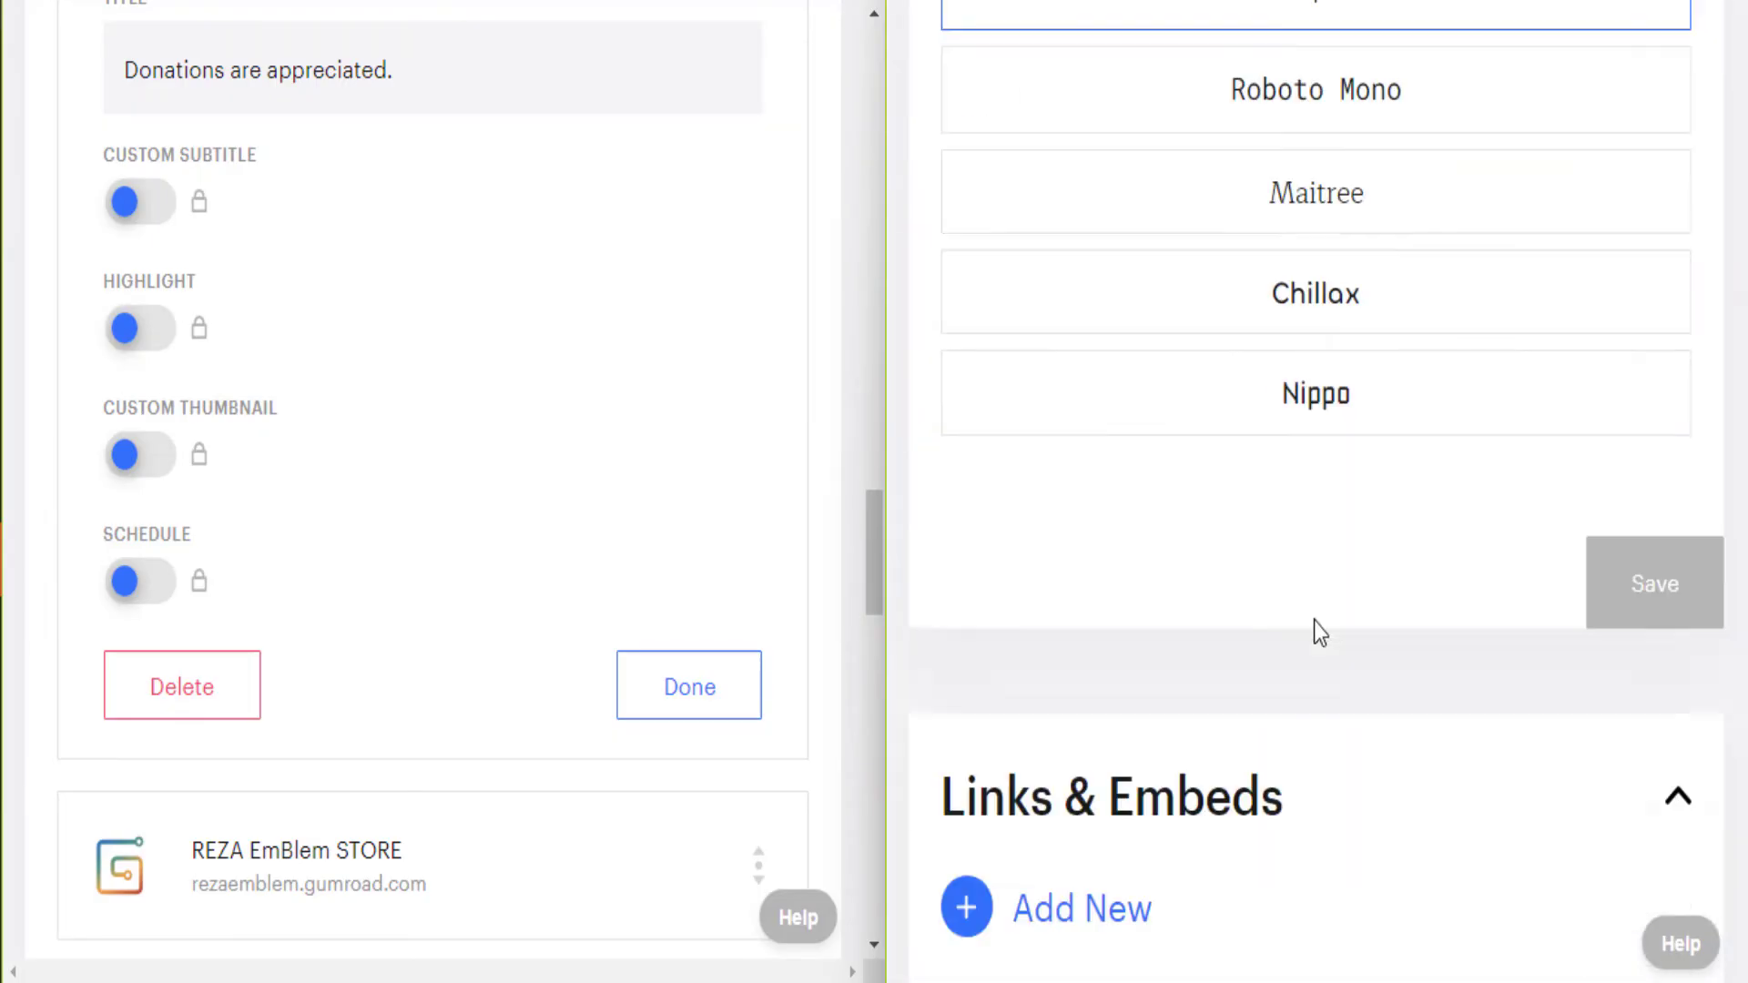
scroll(1297, 644, down, 9)
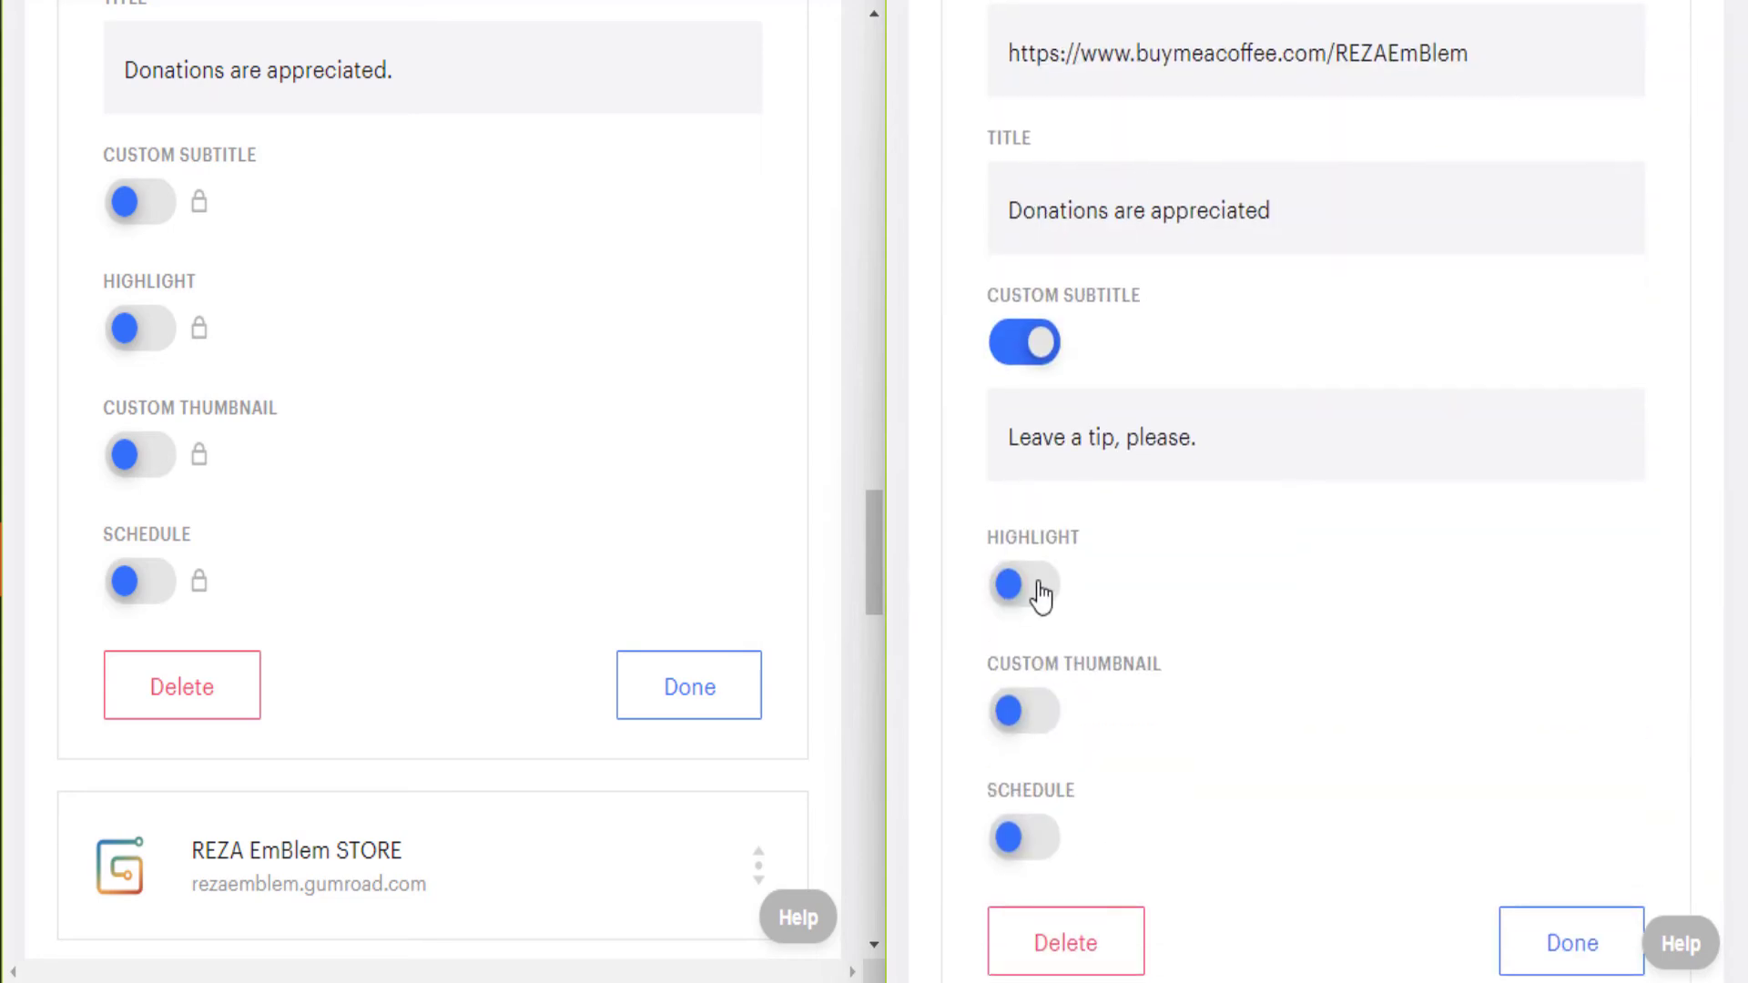
Schedule the Donations are appreciated link to start now with no end date
scroll(1161, 619, down, 3)
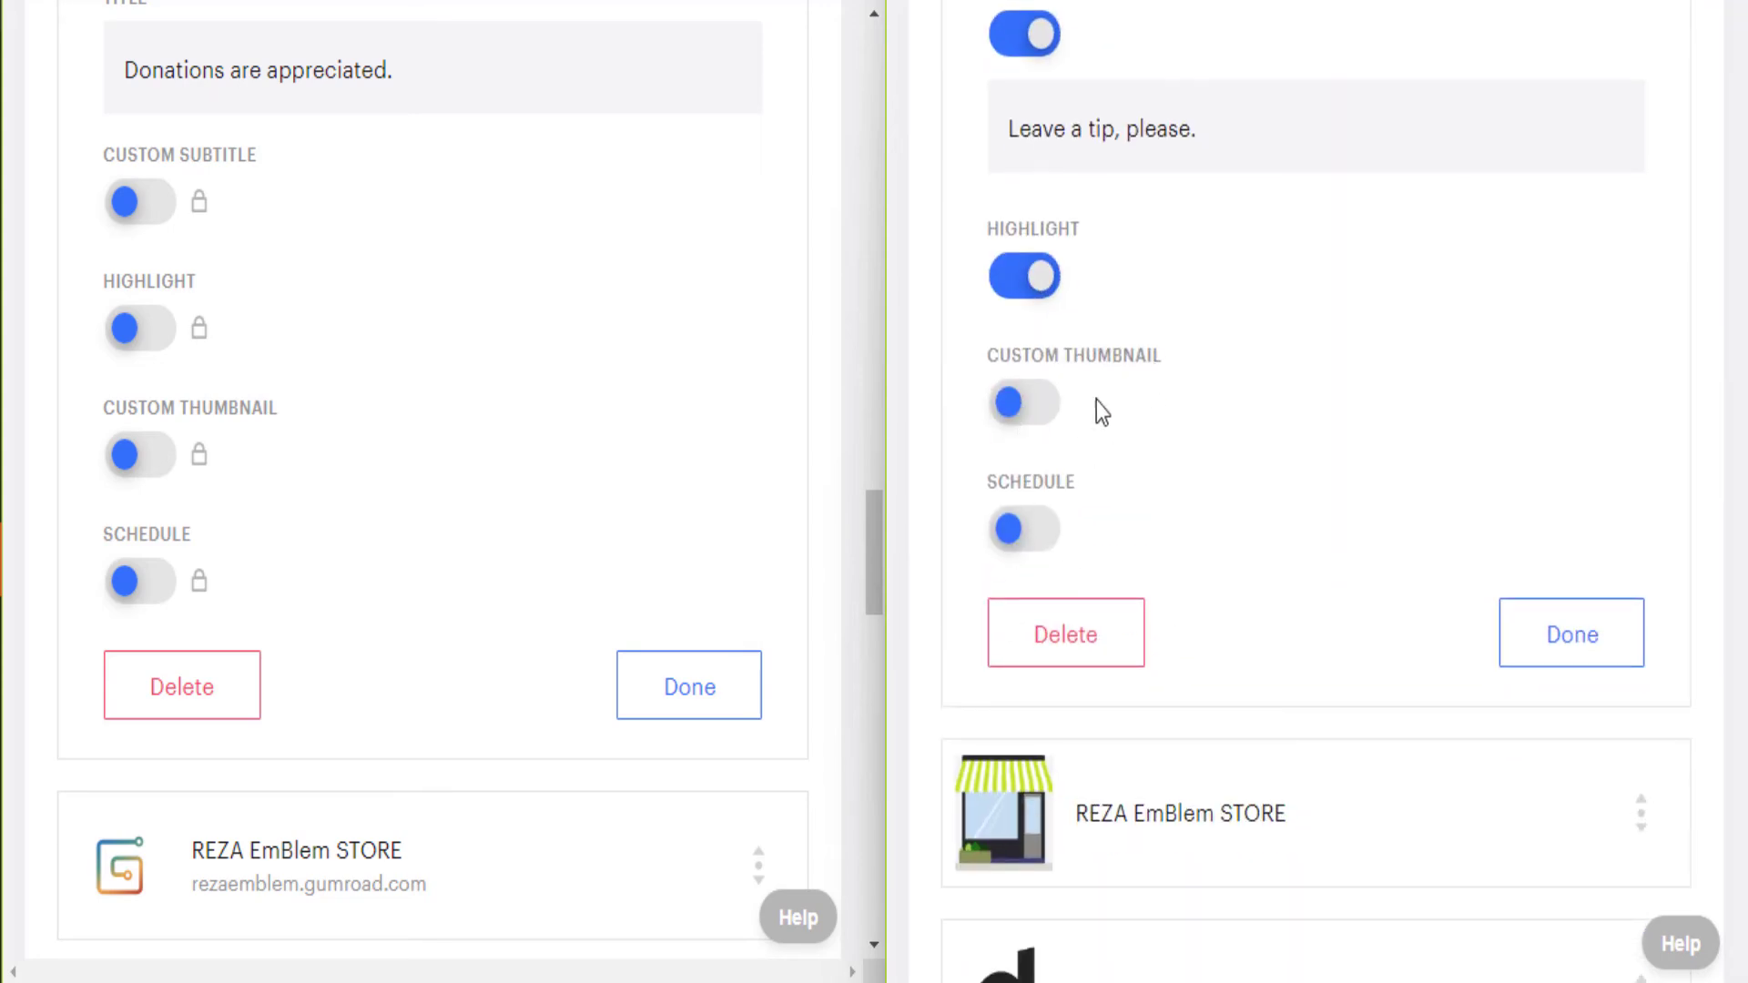
click(1025, 537)
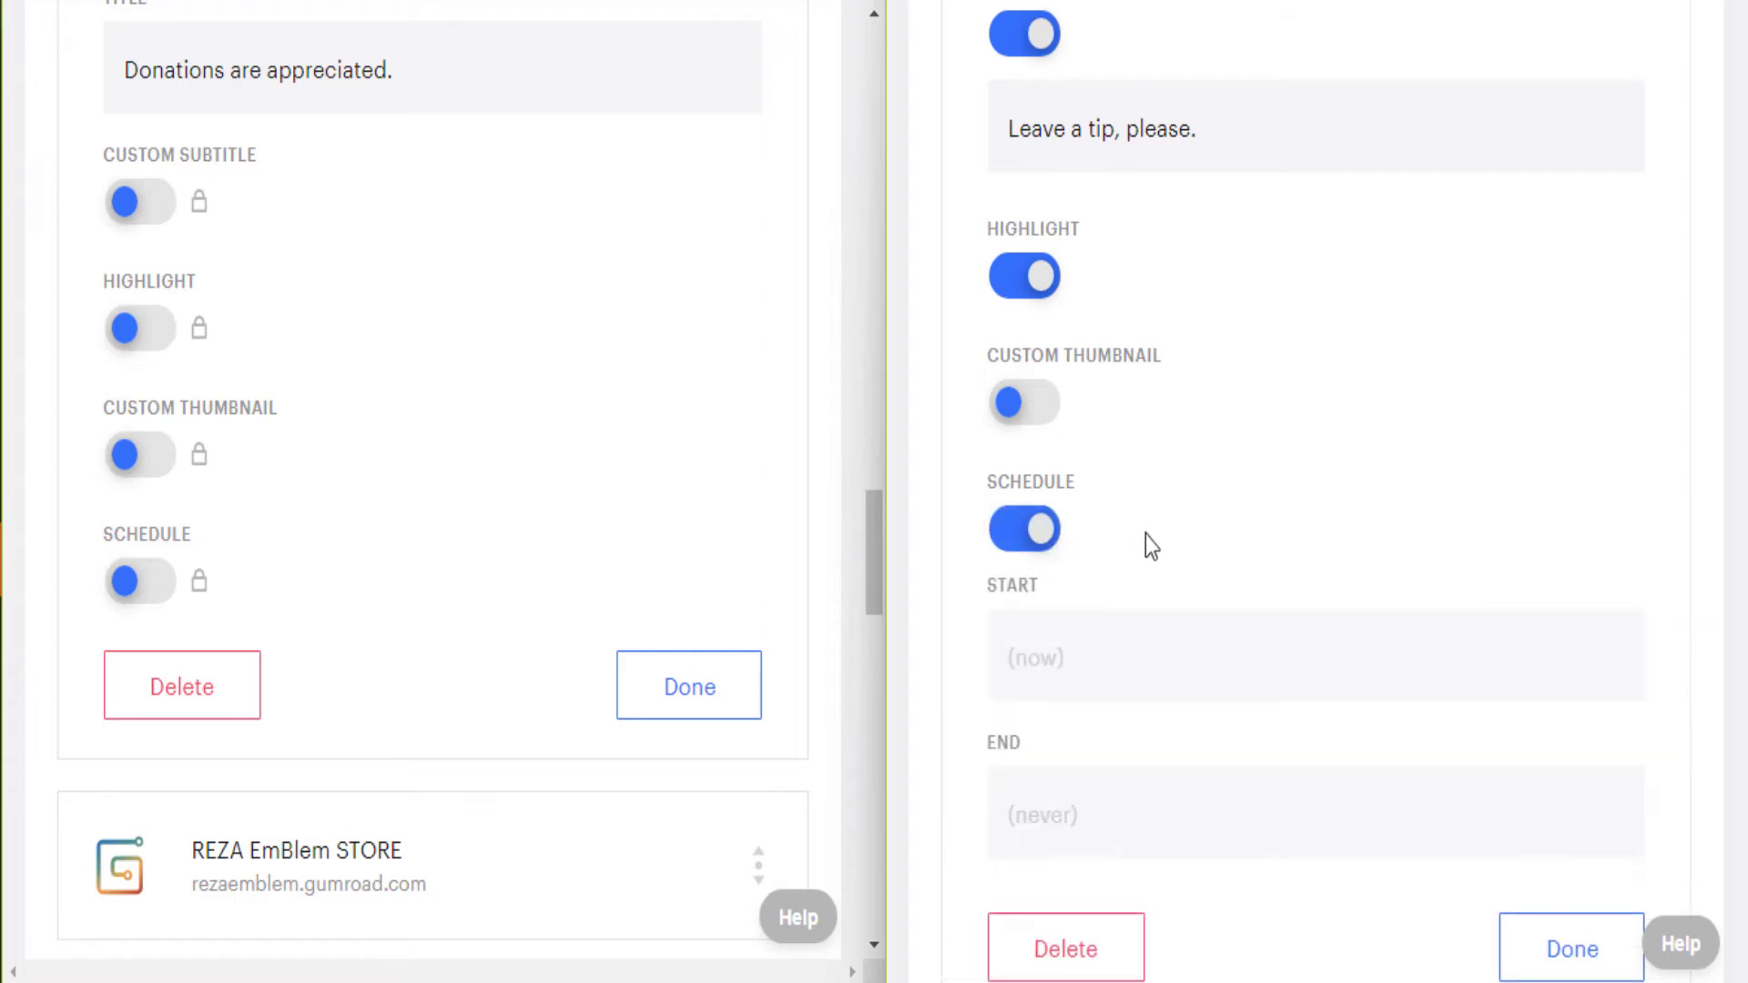
scroll(1151, 537, down, 3)
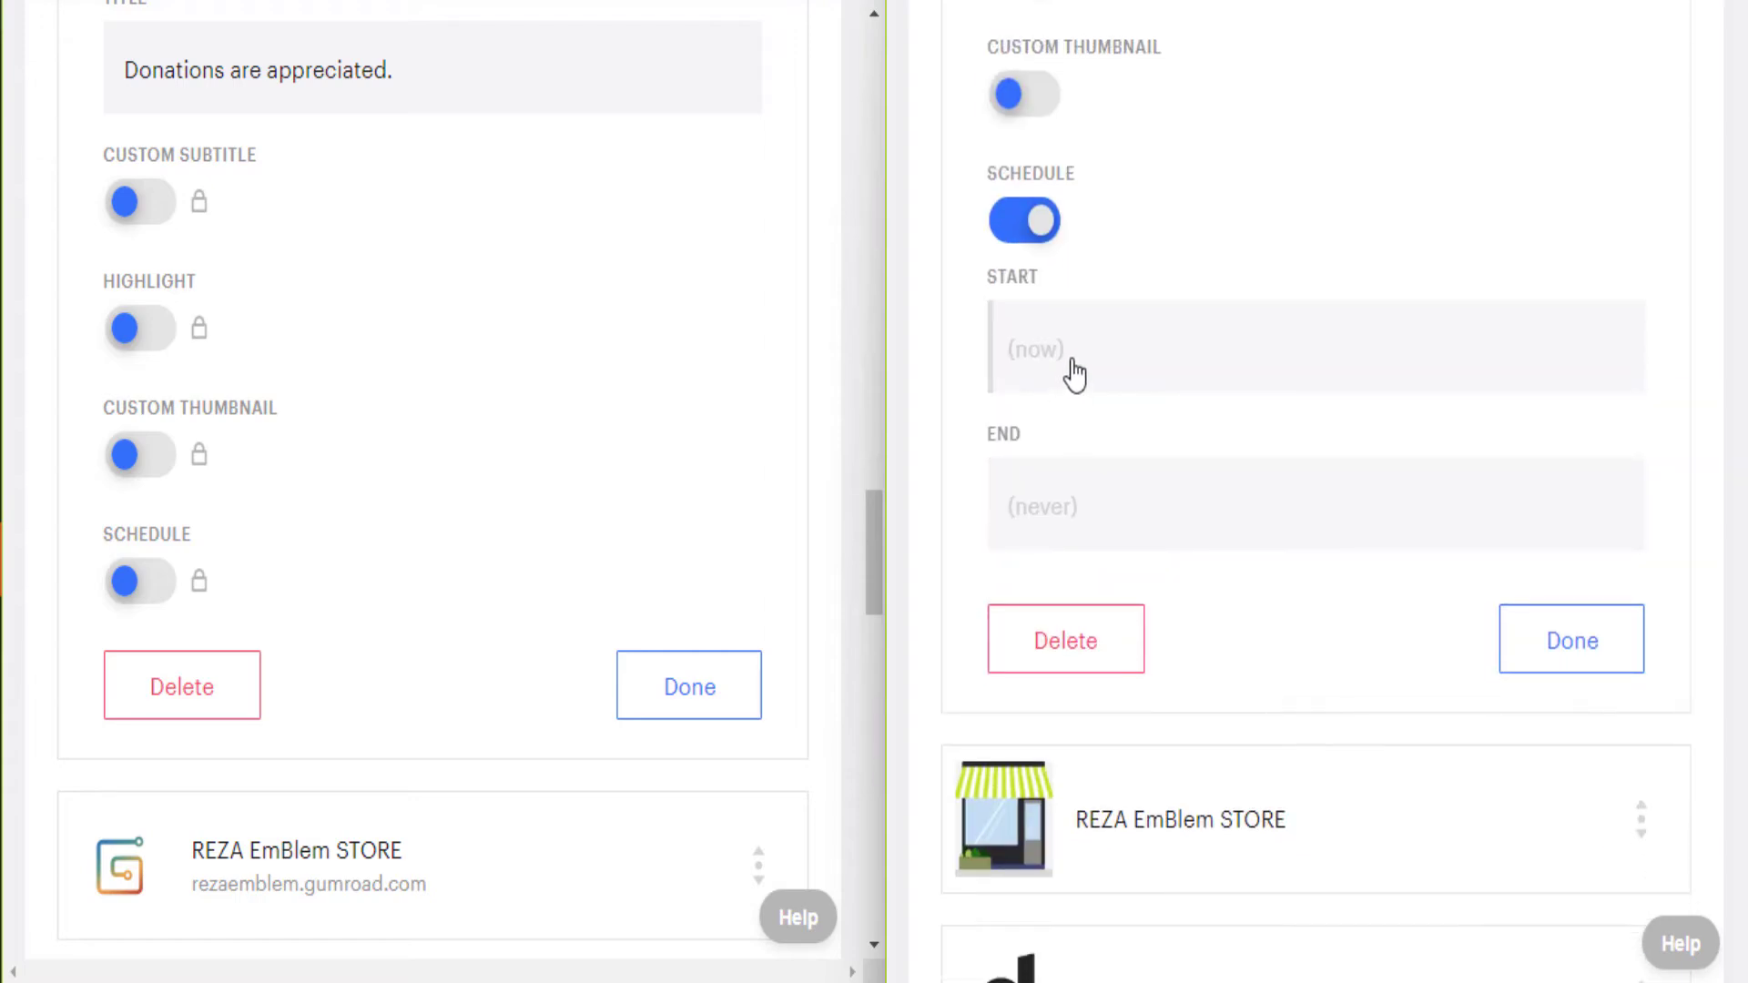
click(1074, 373)
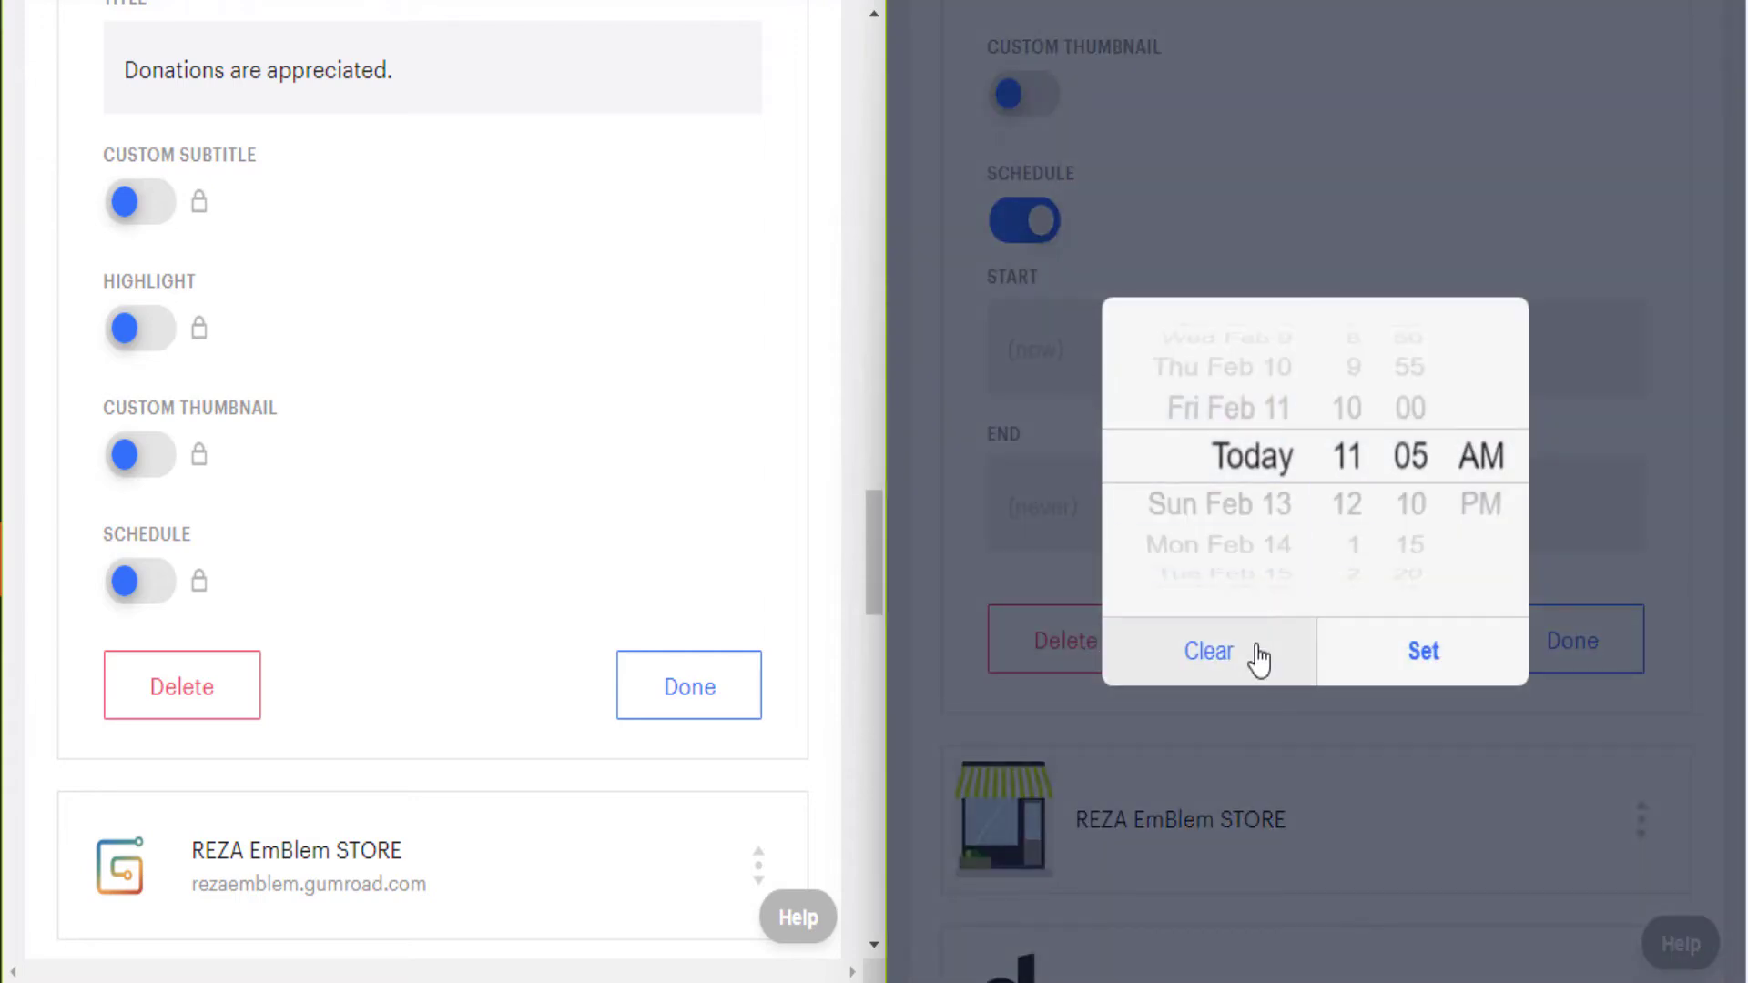
click(1256, 656)
click(1209, 519)
click(1212, 670)
scroll(1456, 728, up, 2)
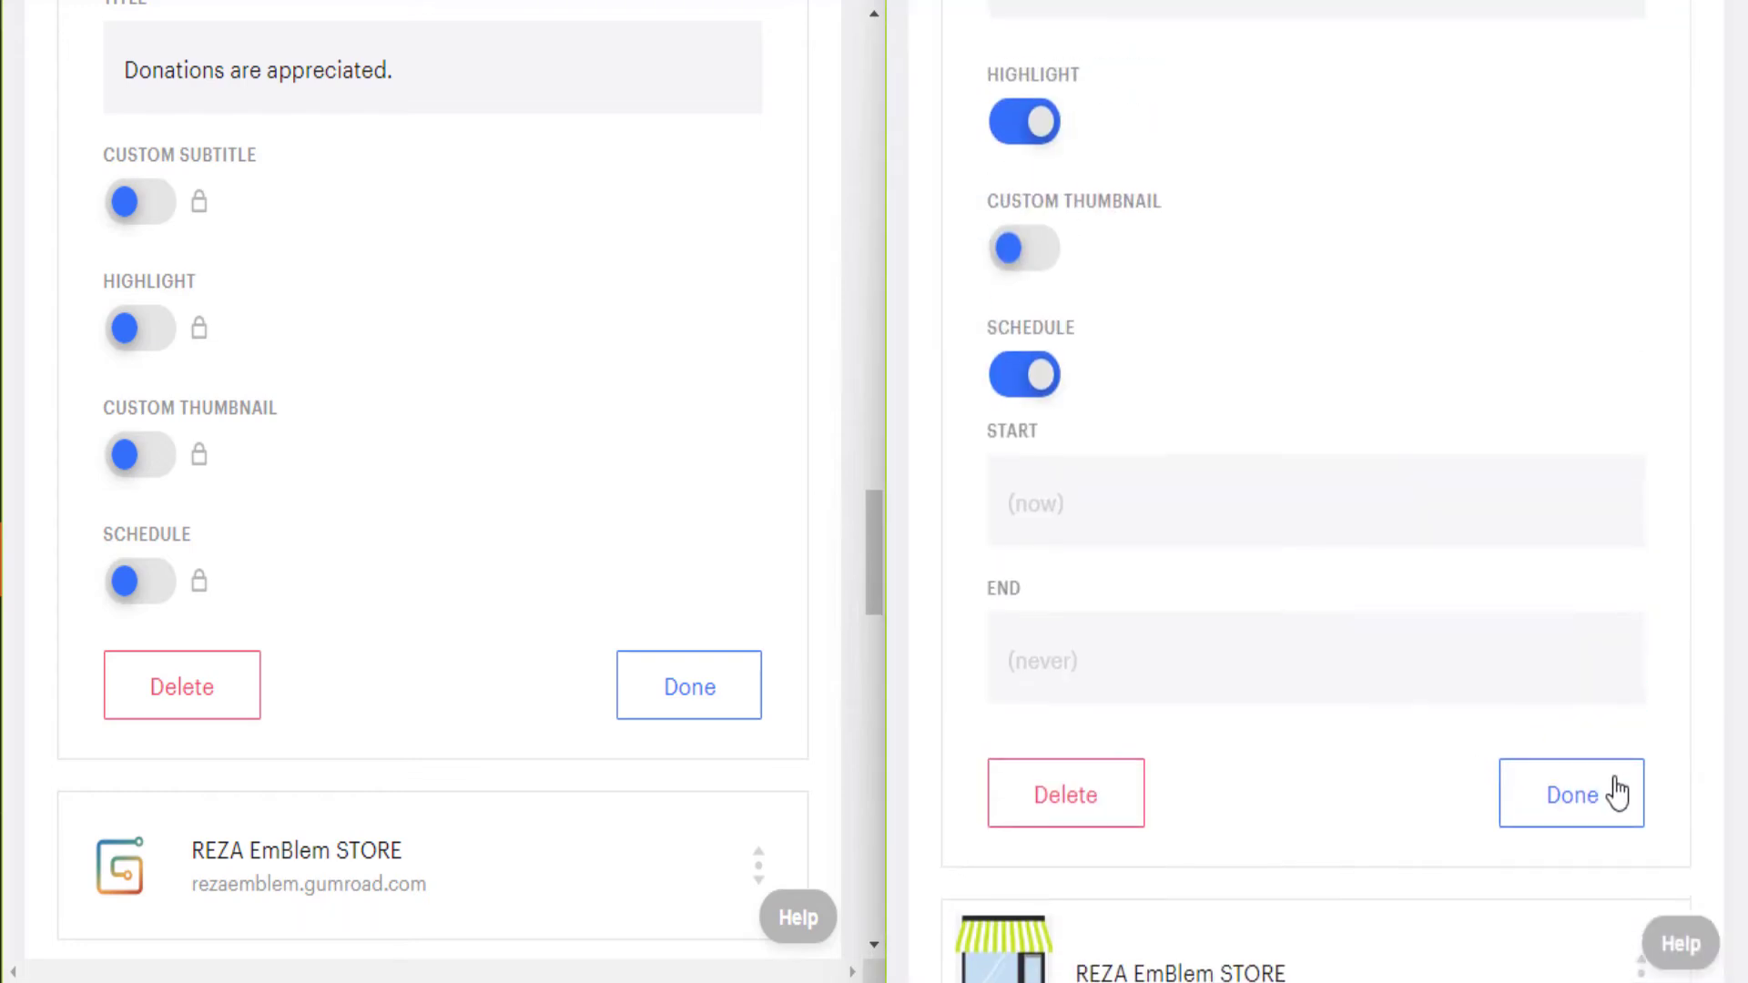
click(1522, 774)
scroll(1274, 641, up, 2)
Give the REZA EmBlem STORE link the subtitle 'Shop physical and digital products.'
scroll(1083, 564, down, 2)
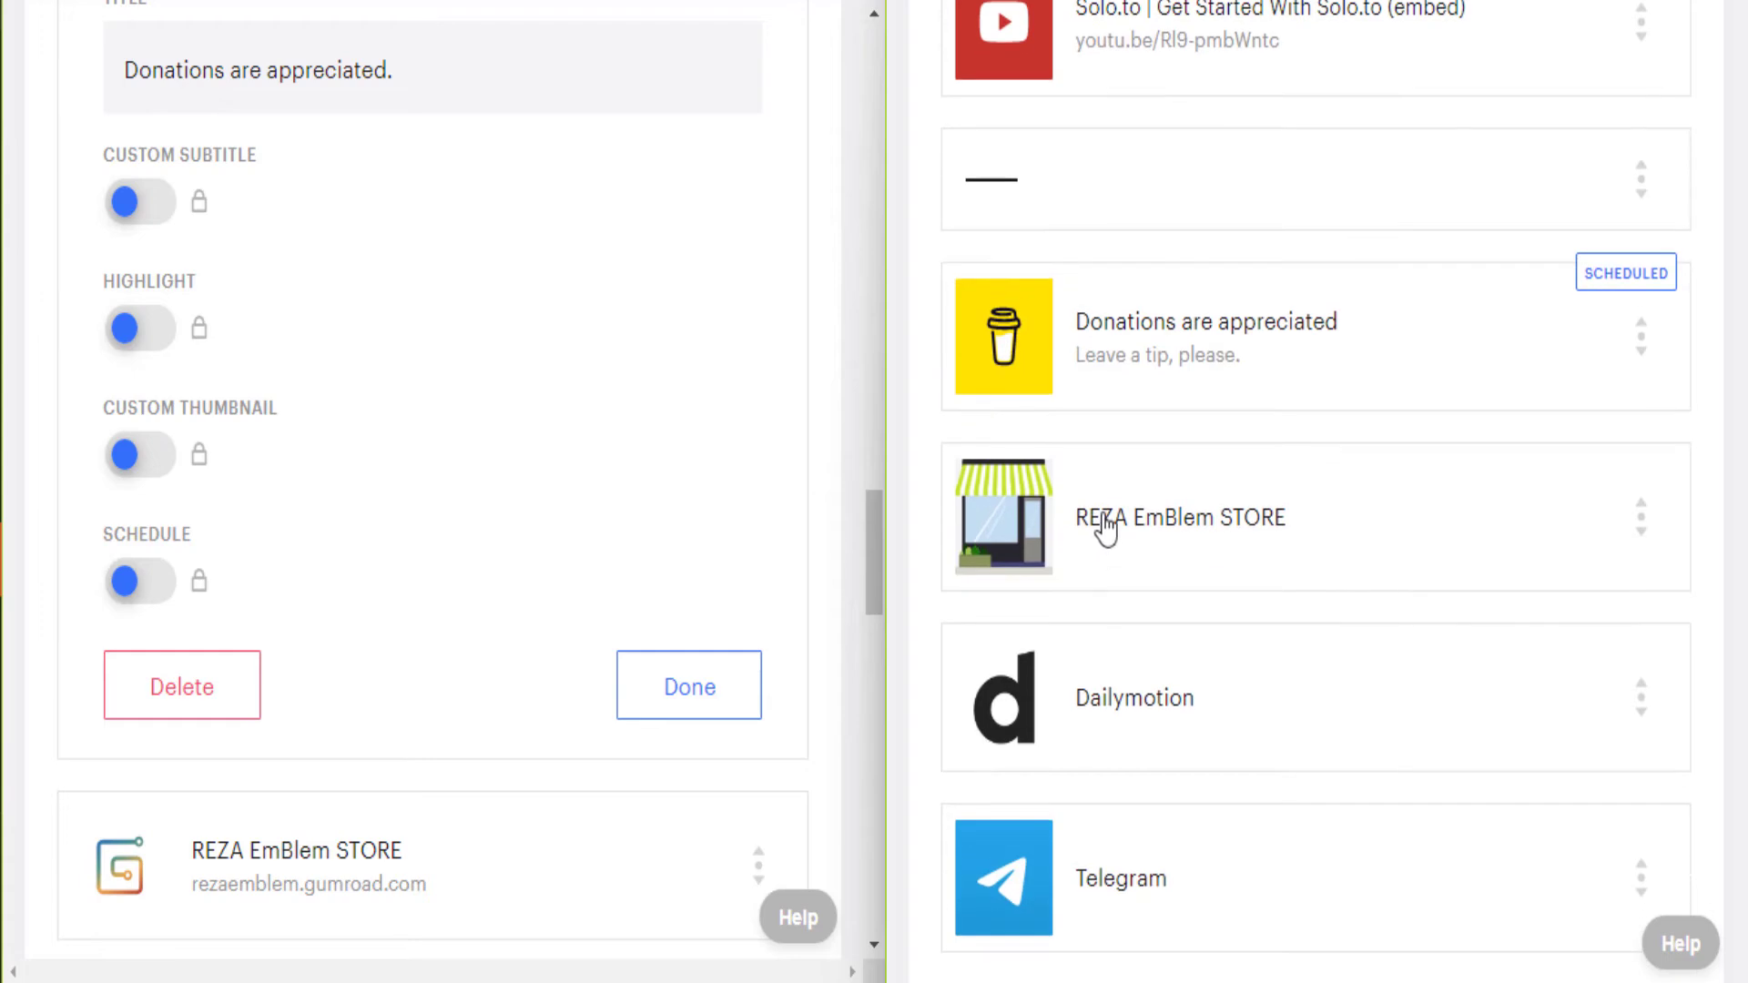
click(1097, 538)
scroll(1092, 564, down, 4)
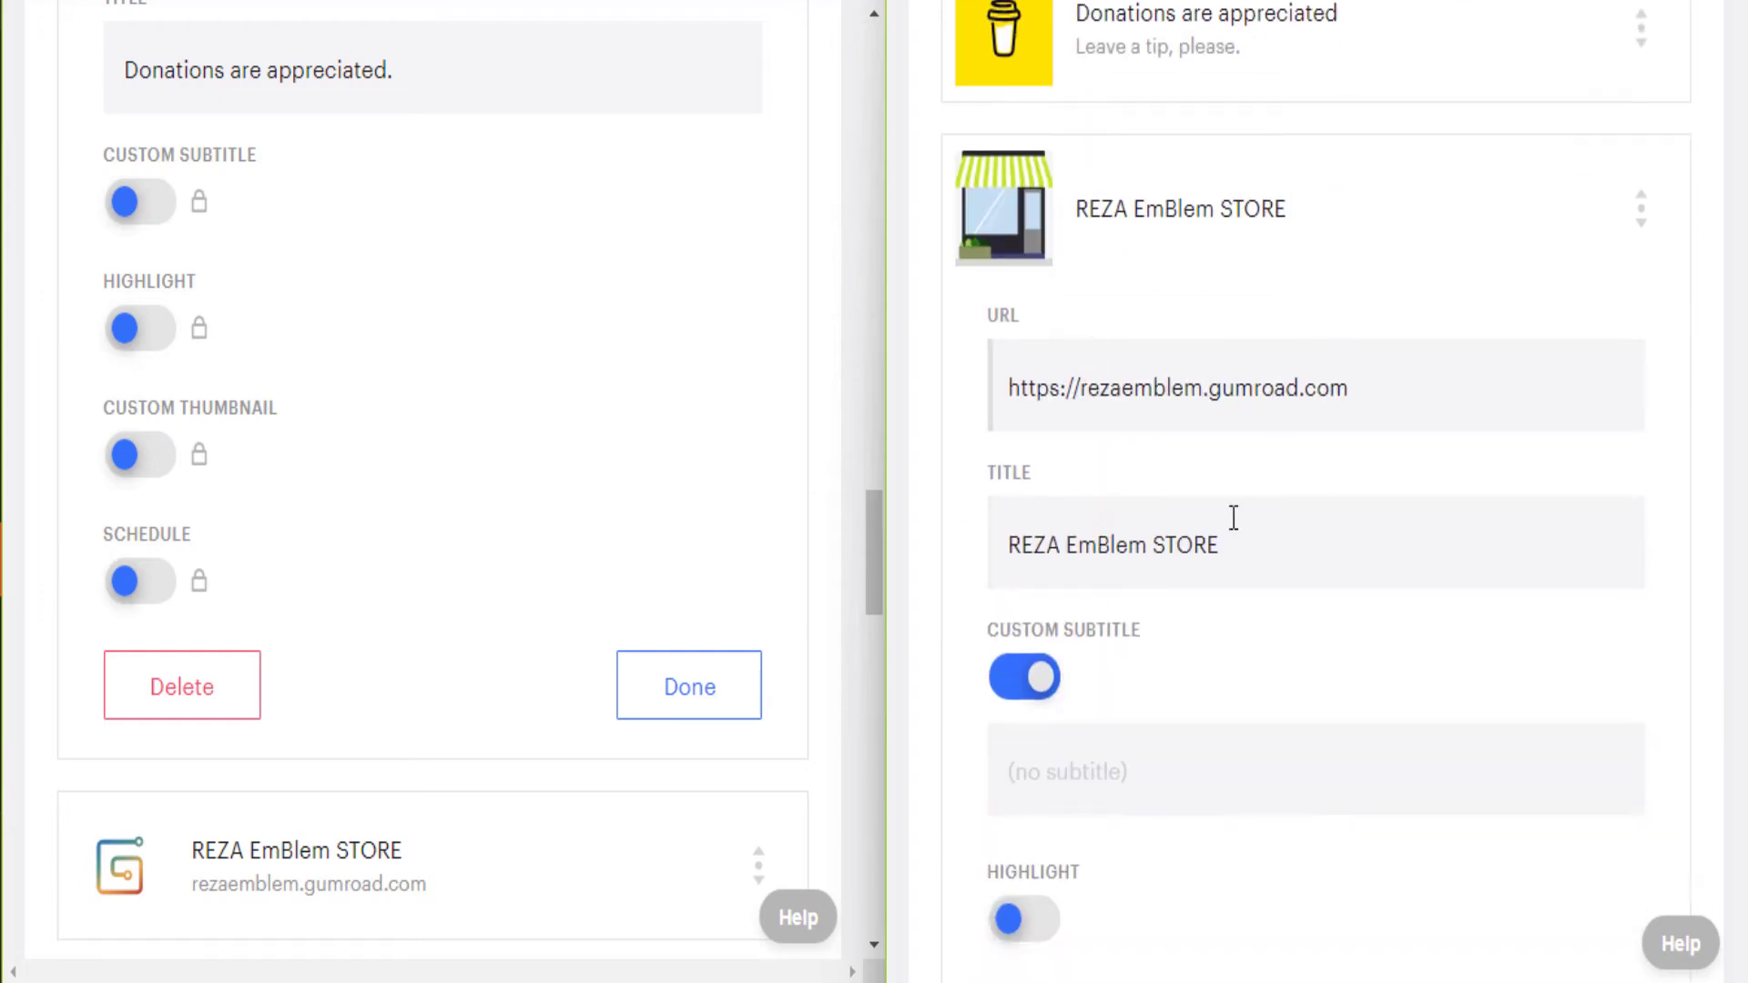
scroll(1117, 662, down, 2)
click(1085, 630)
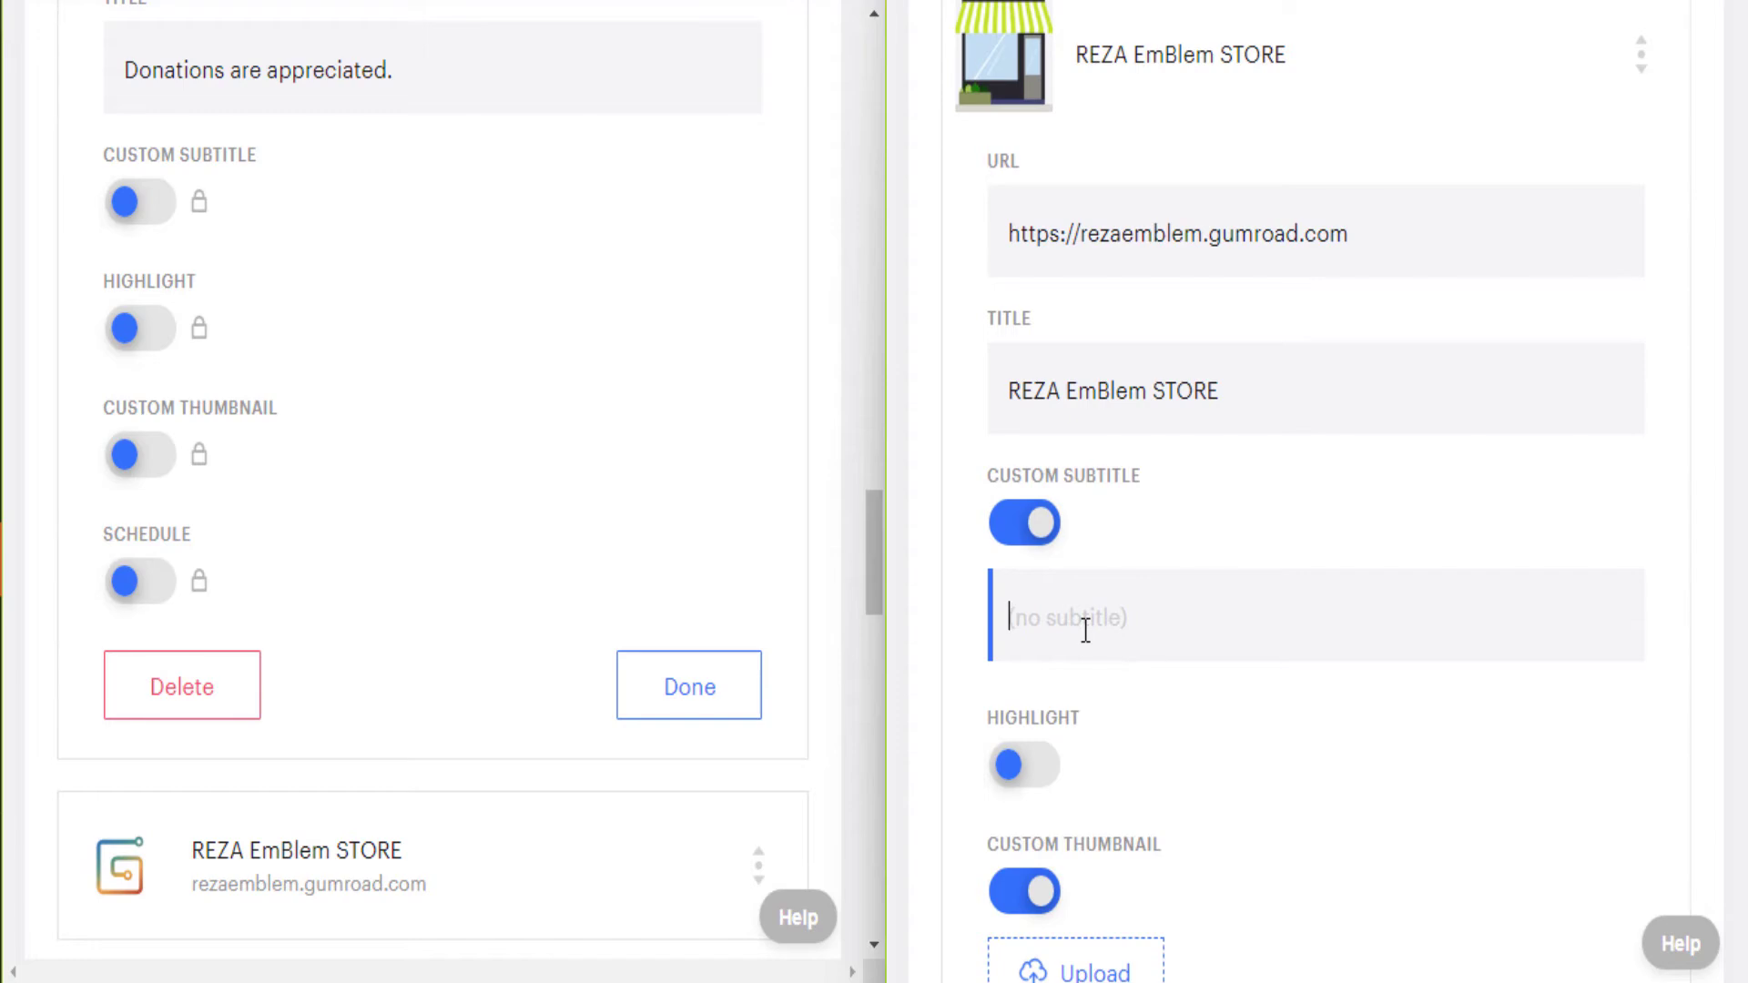
text(S)
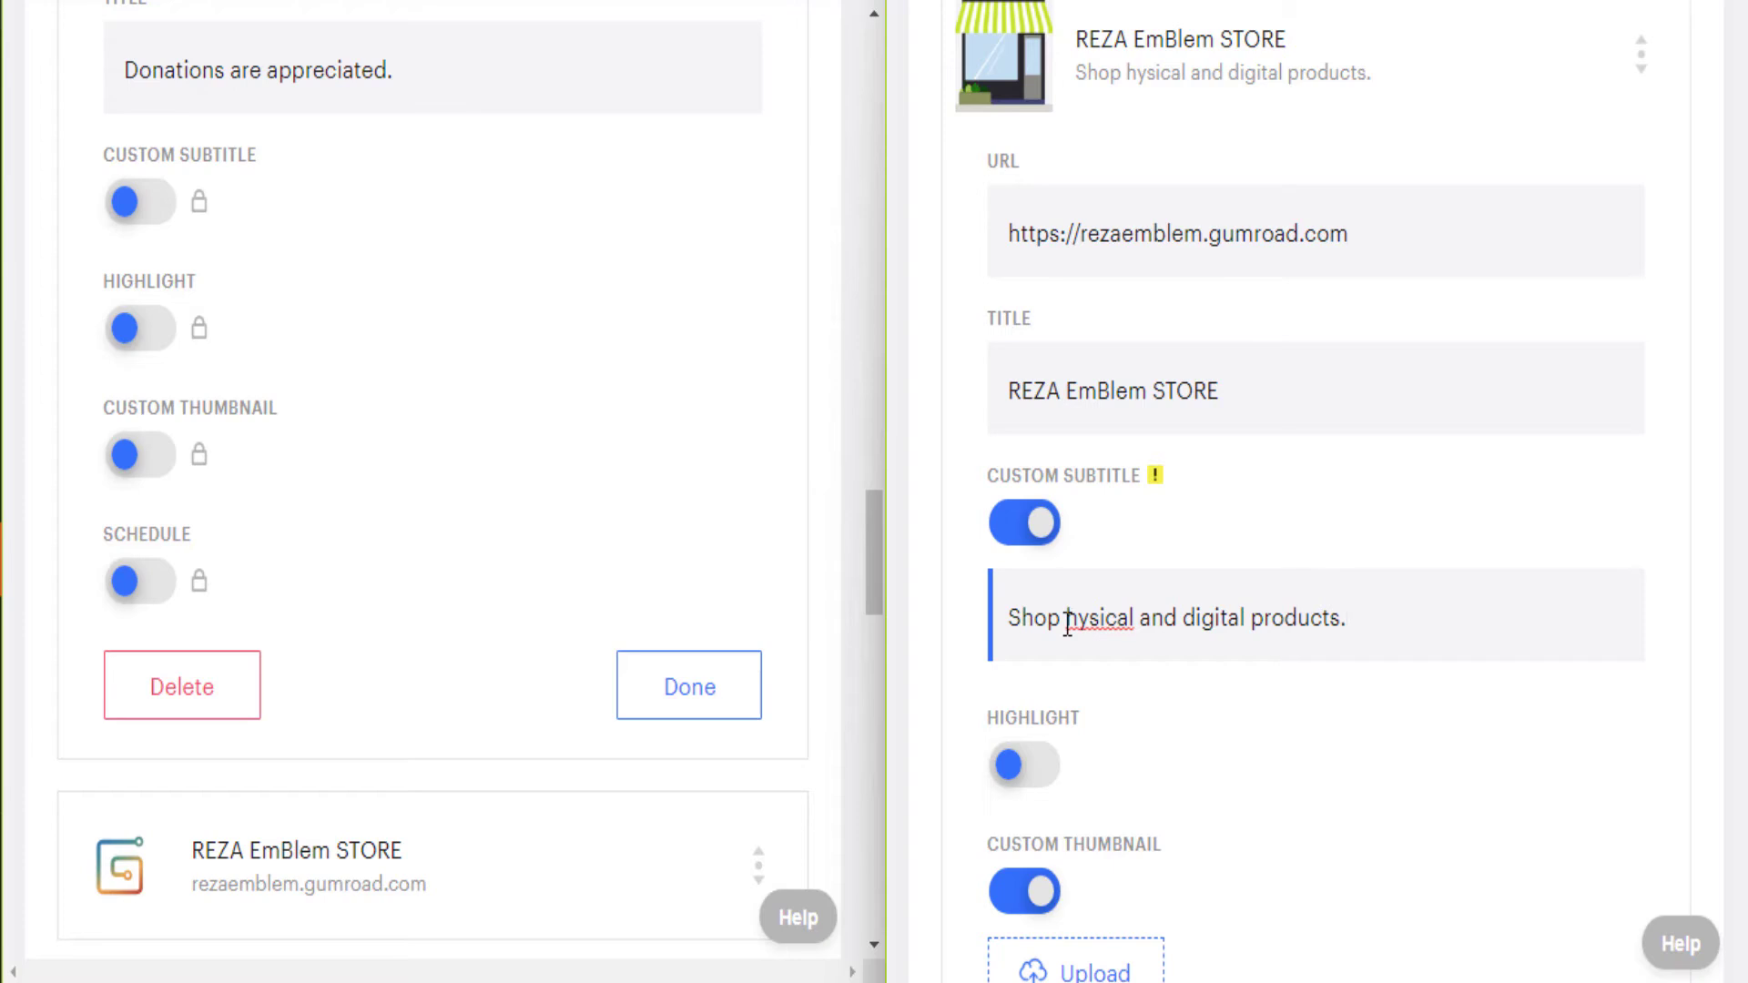
text(p)
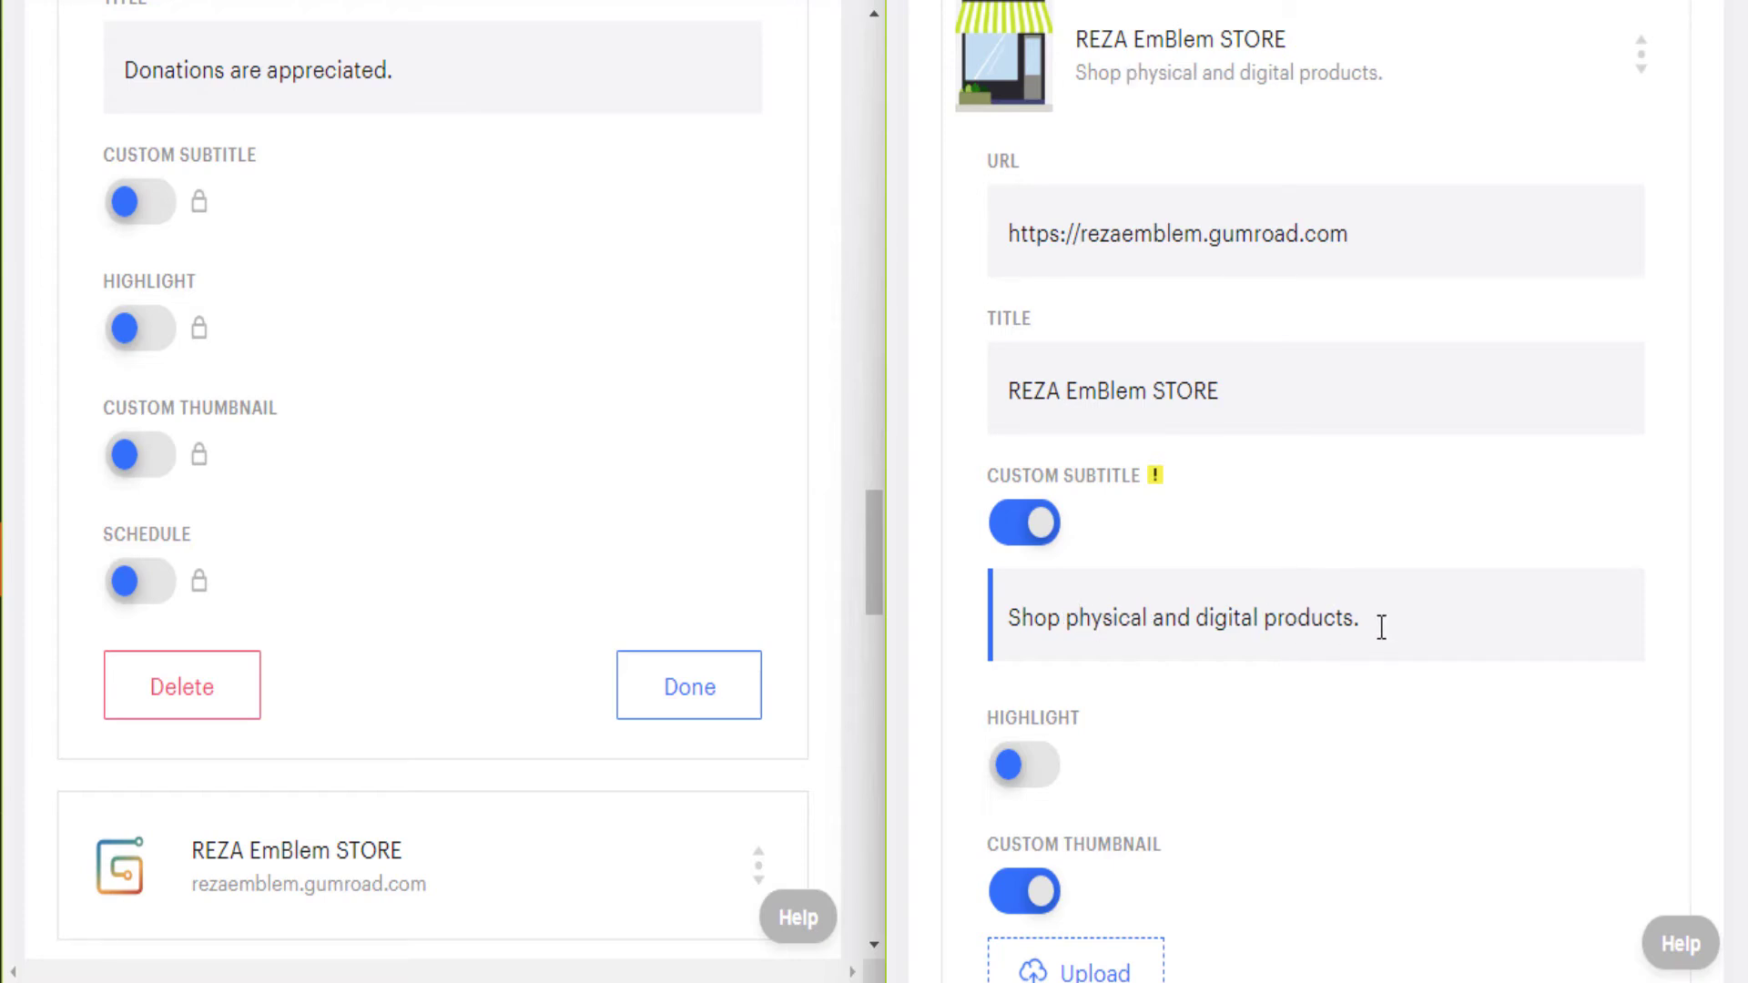
scroll(1380, 627, down, 7)
Save and reopen the REZA EmBlem STORE link, switching its custom thumbnail off
click(1568, 612)
scroll(1438, 603, down, 2)
scroll(1255, 635, up, 10)
click(1154, 492)
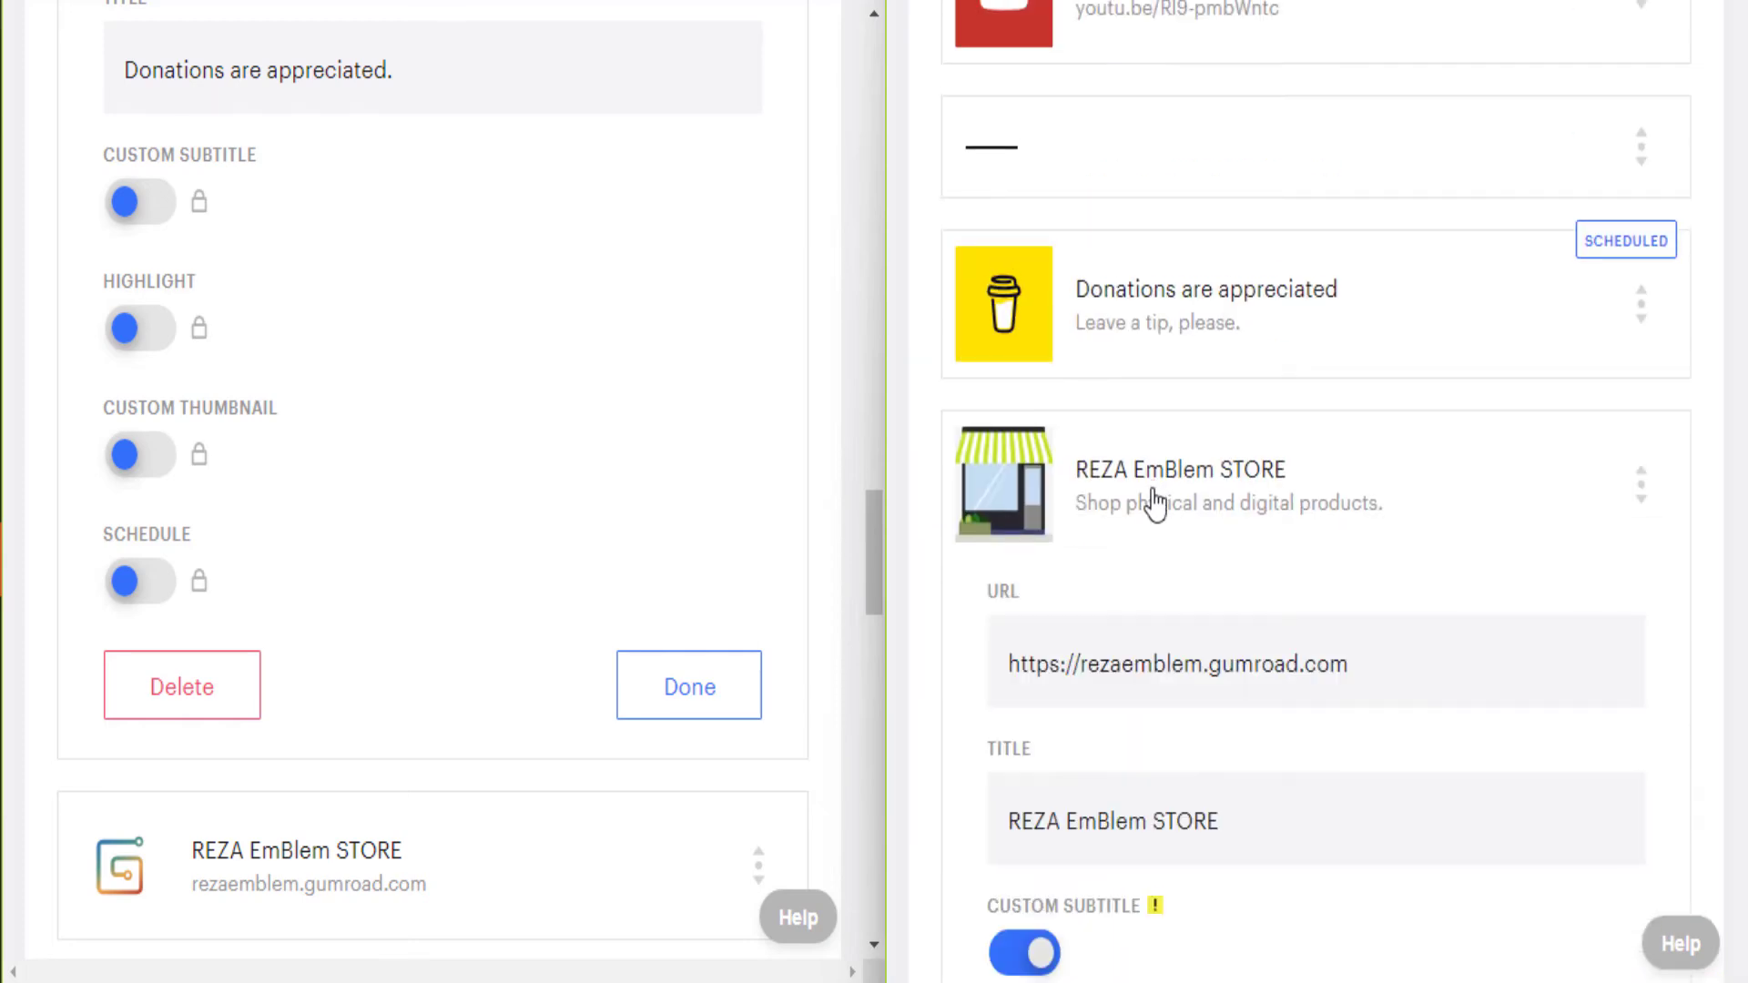
scroll(1165, 630, down, 3)
scroll(1133, 697, down, 2)
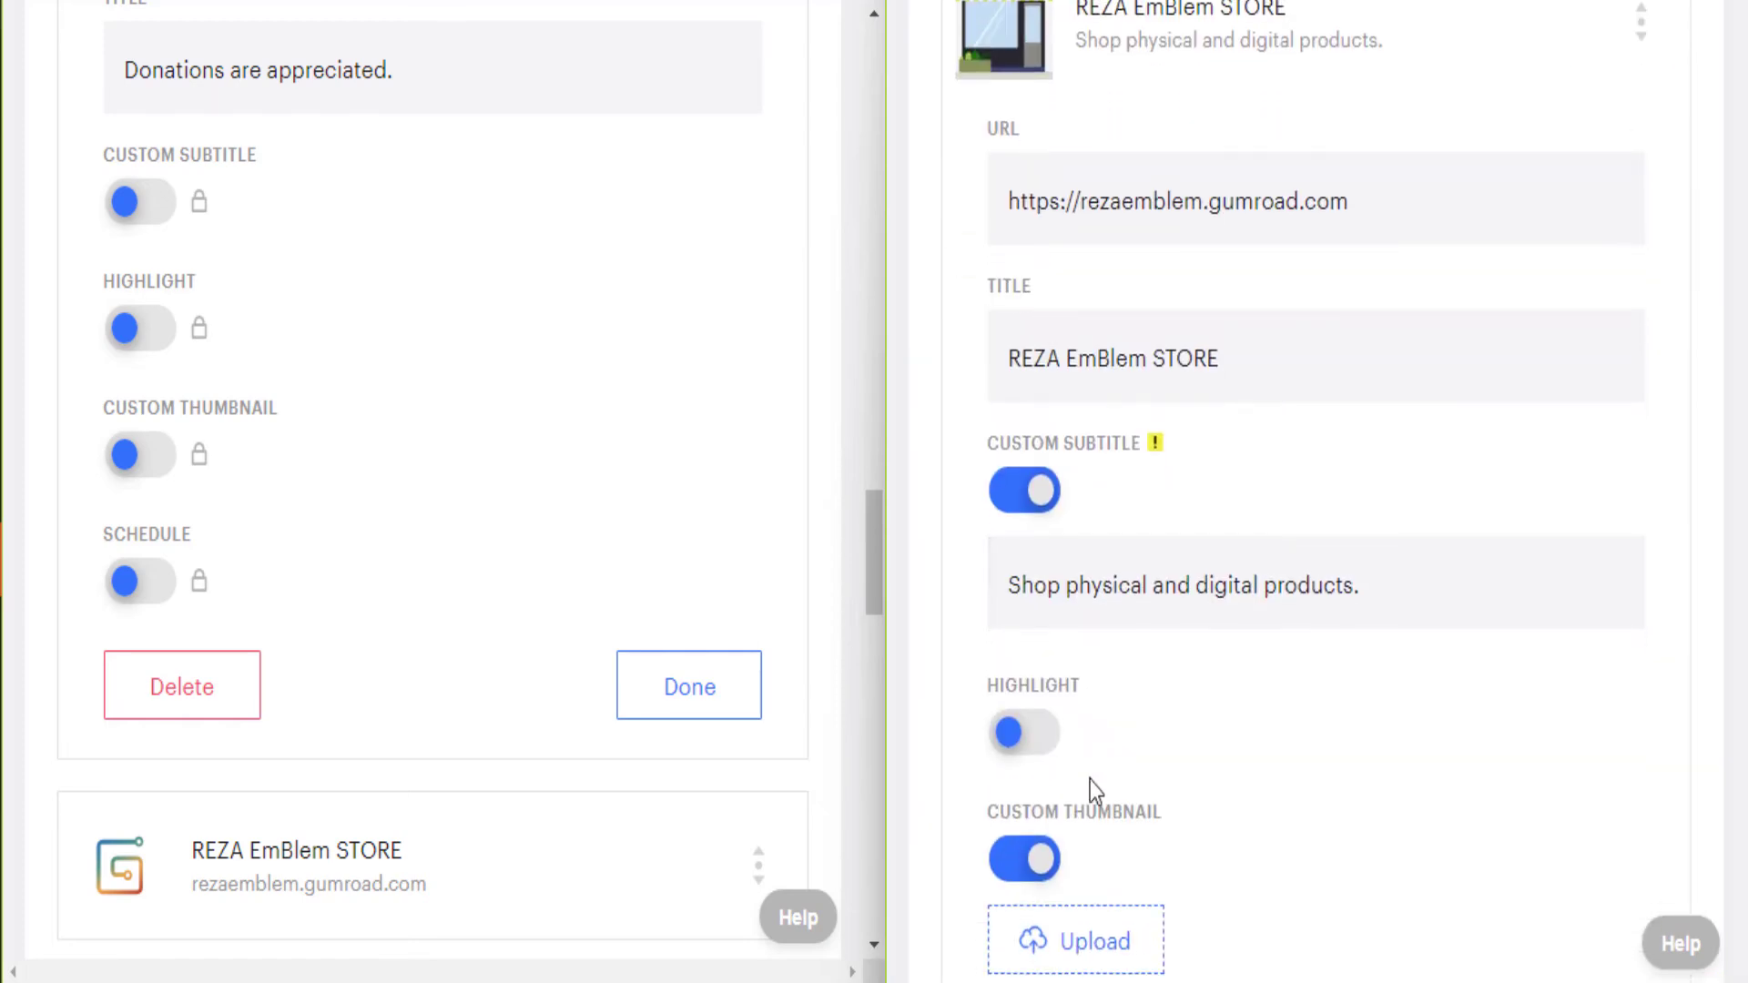
click(1039, 856)
Toggle the custom thumbnail on and off again, then check the store URL field
scroll(1163, 693, up, 2)
scroll(1164, 695, up, 2)
scroll(1045, 495, down, 5)
click(1039, 717)
scroll(1052, 726, up, 5)
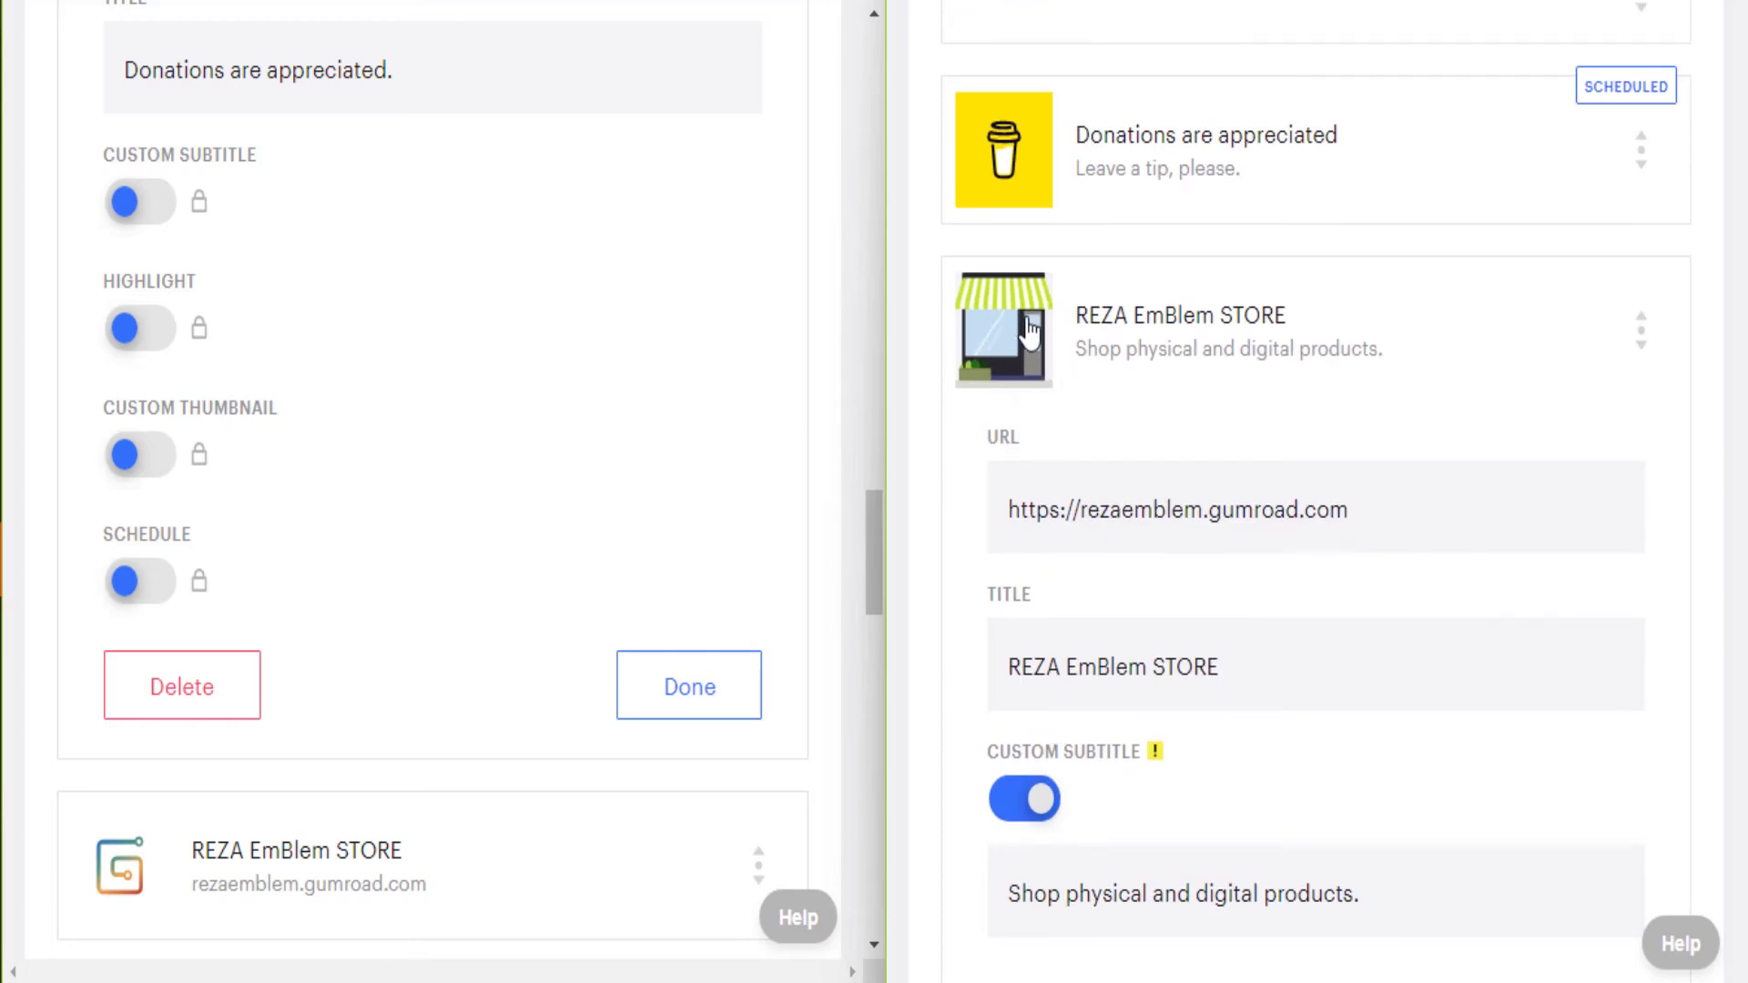
scroll(1056, 509, down, 5)
click(1038, 714)
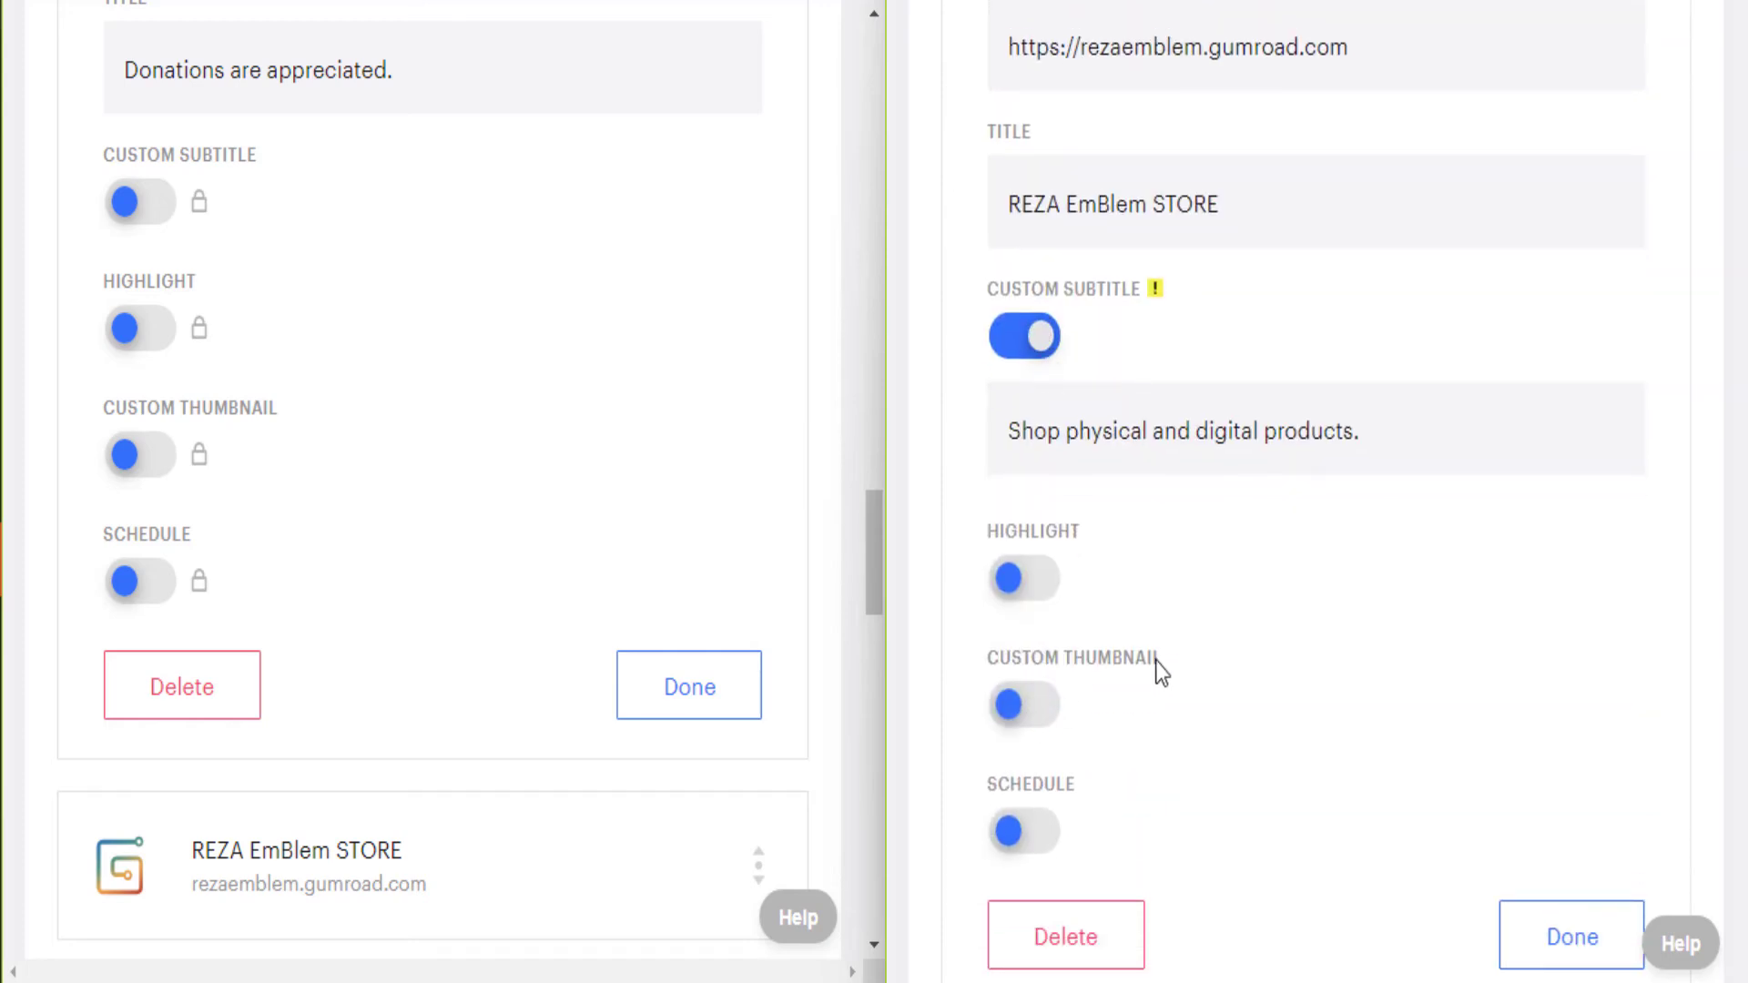
scroll(1163, 664, up, 3)
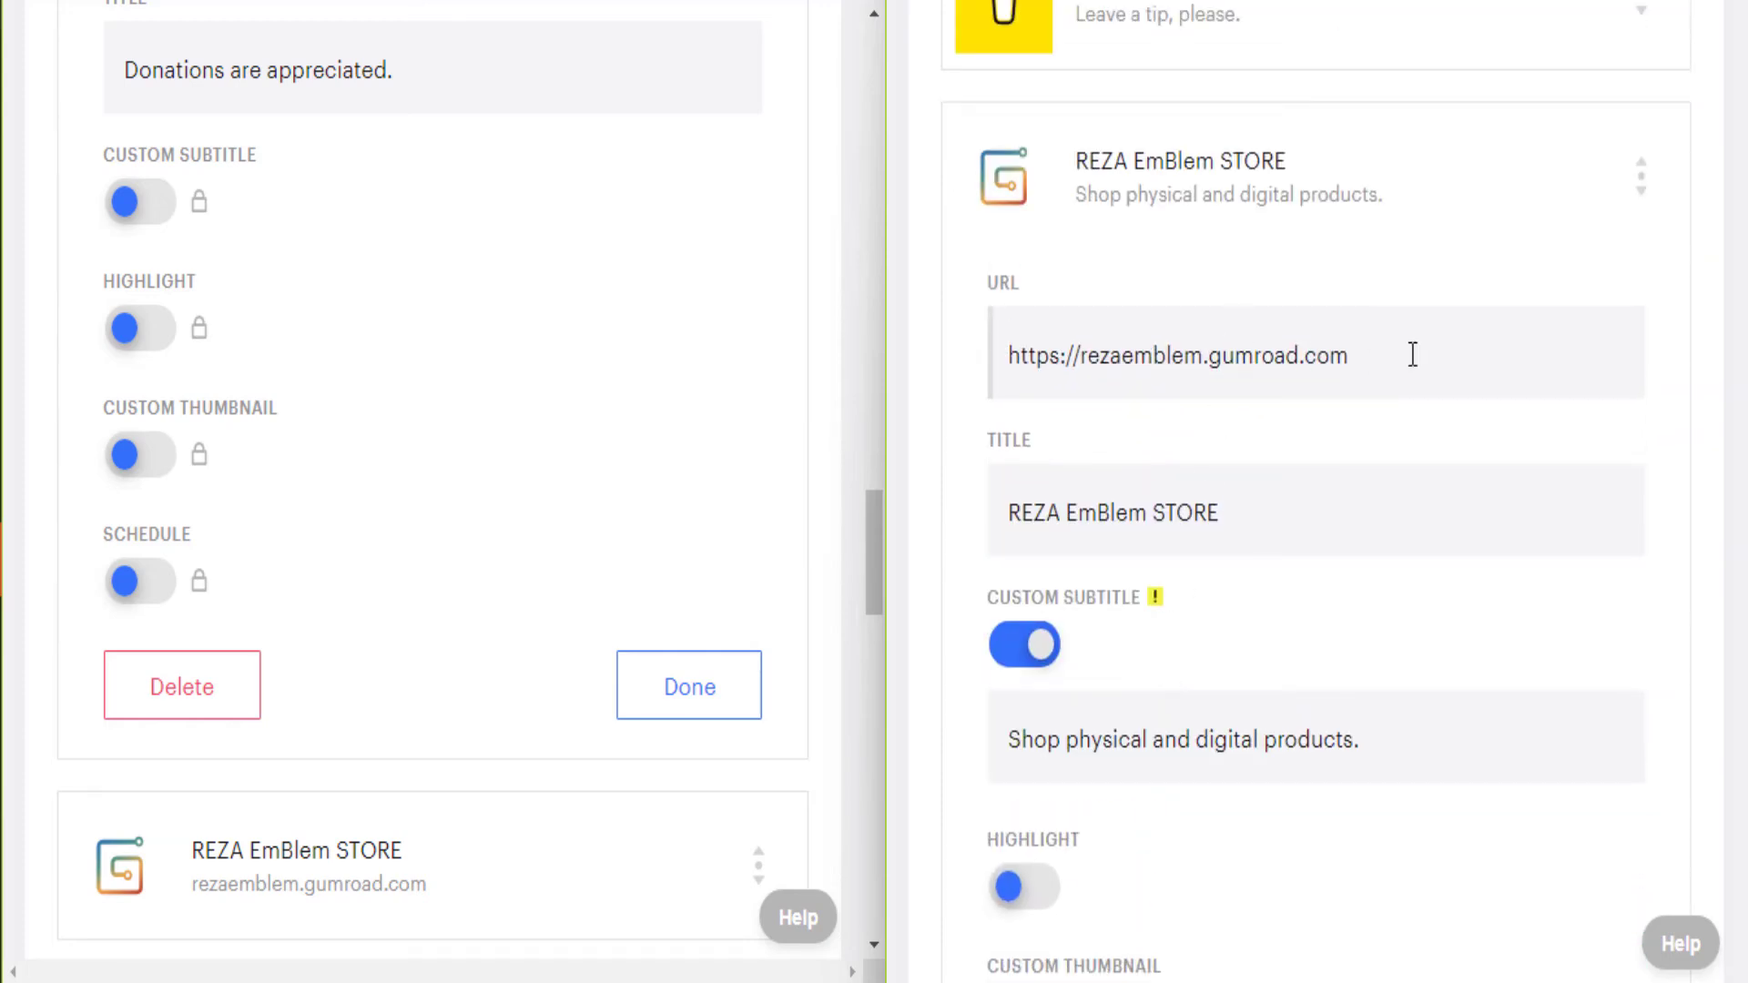
drag(1399, 357, 1000, 367)
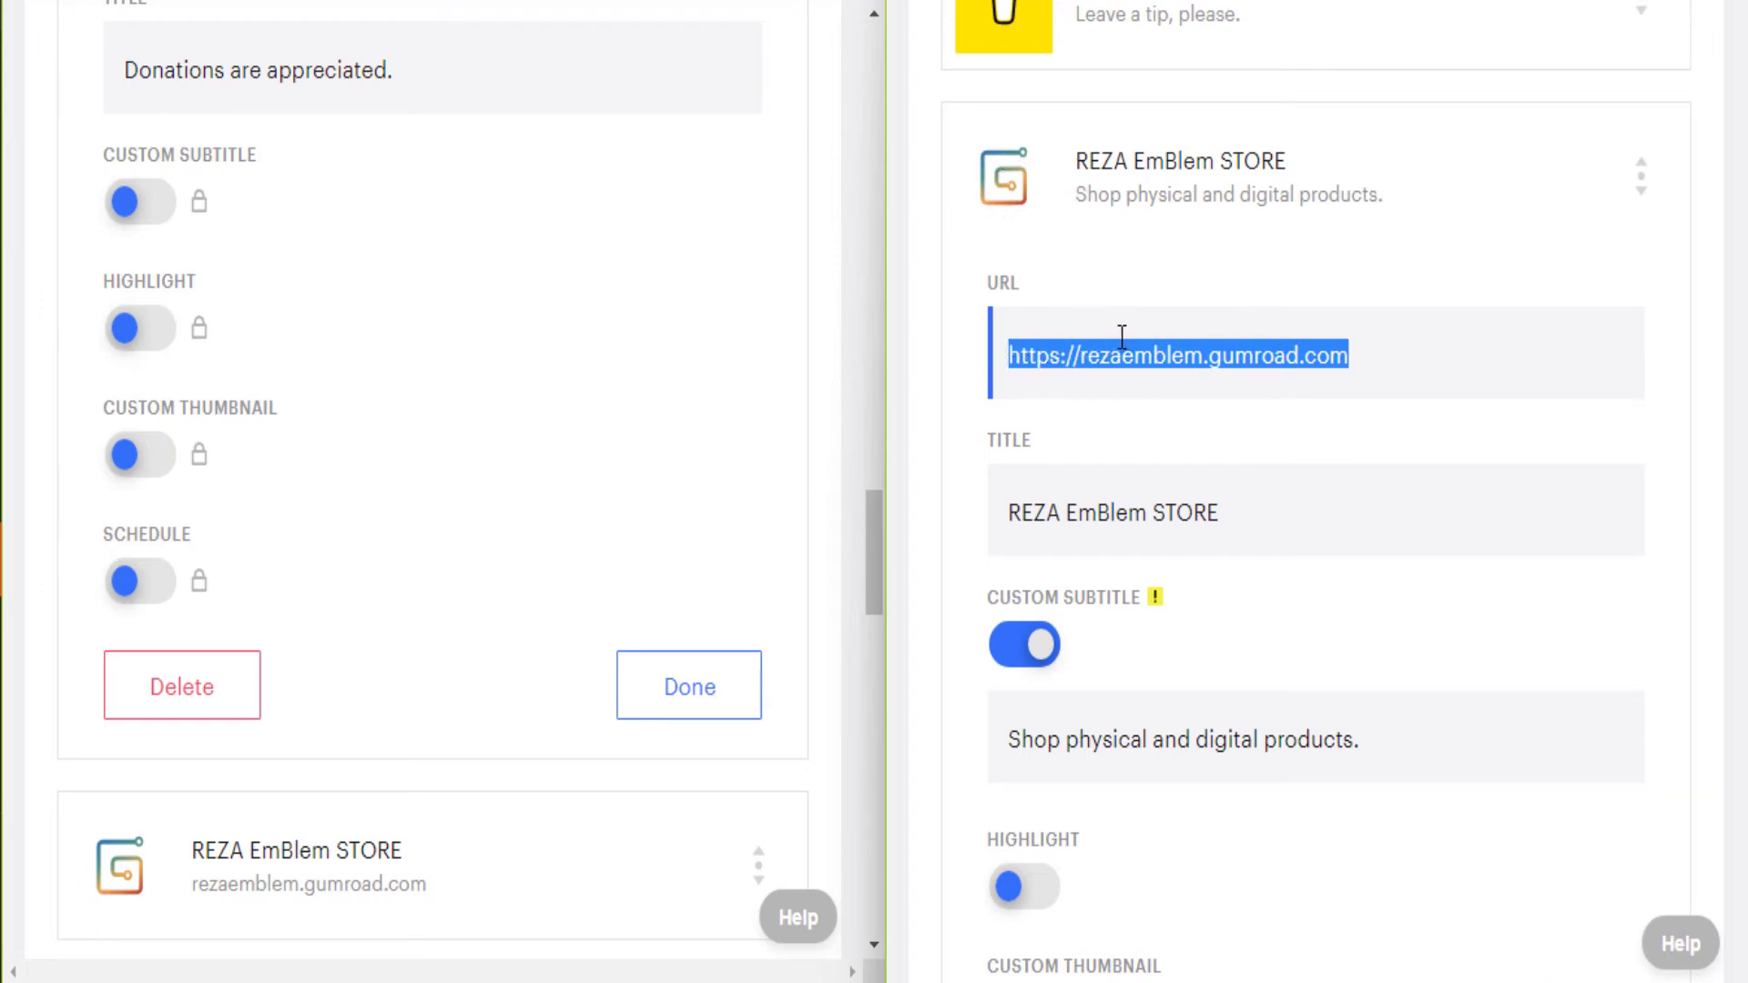
click(1384, 351)
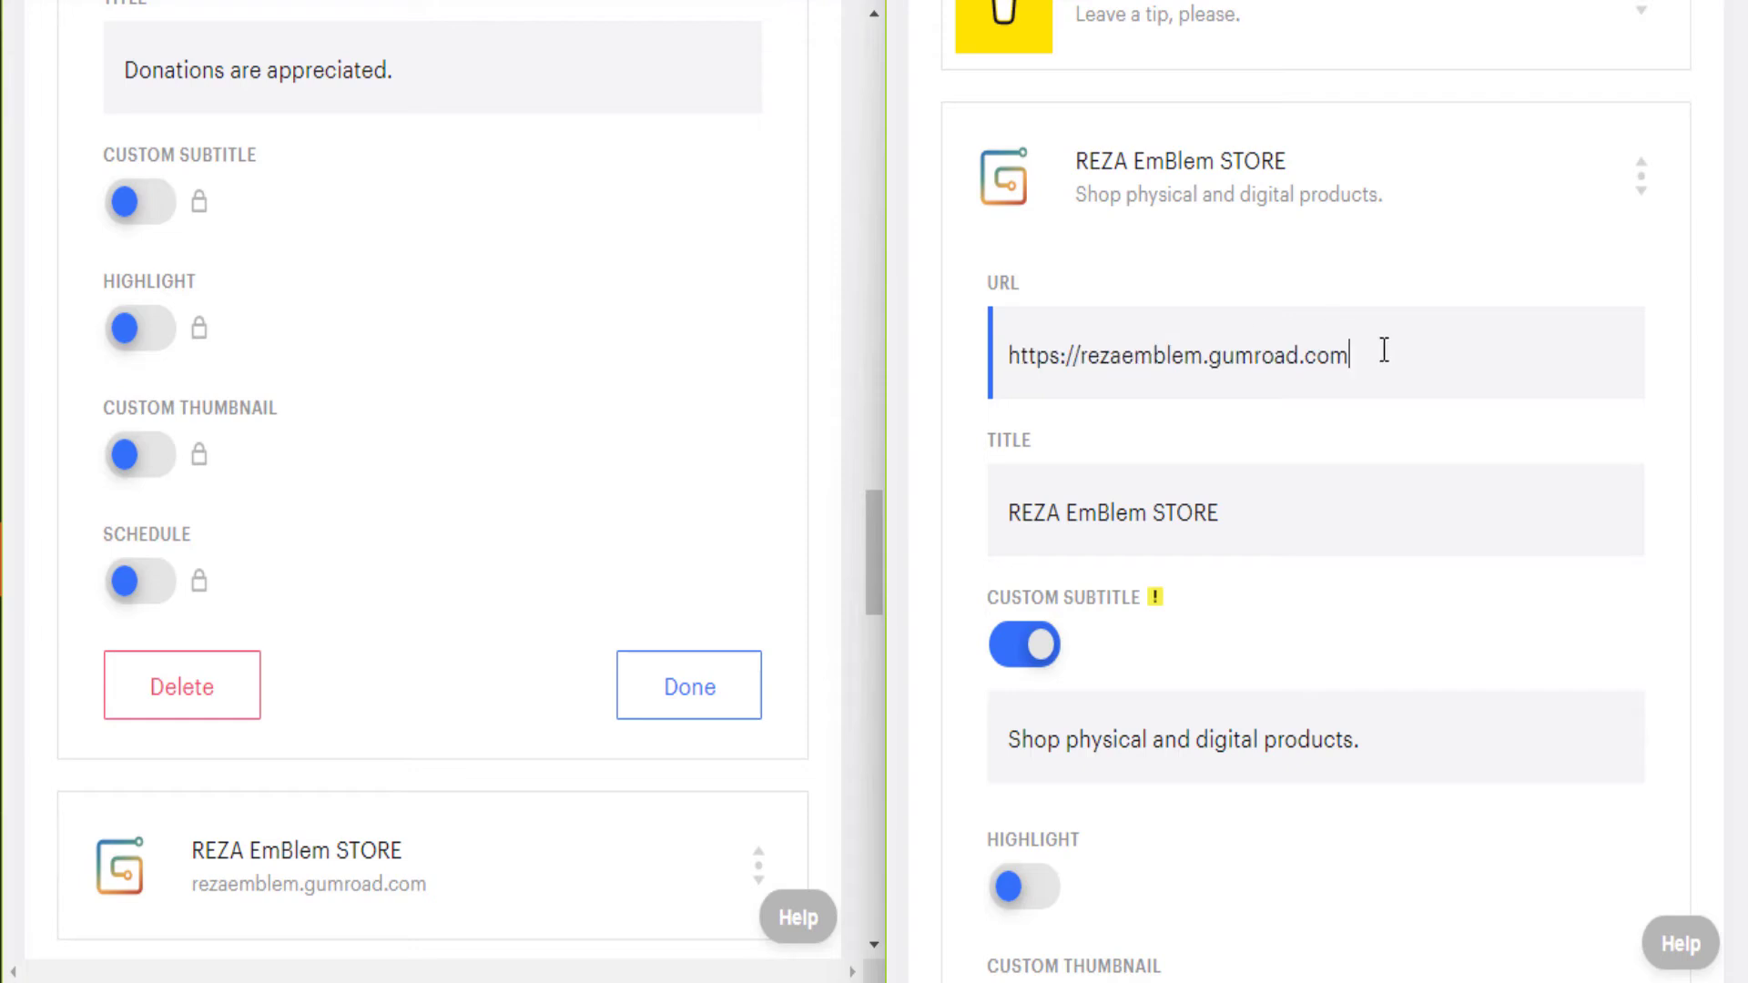
Check the store link's subtitle and default icon in the live page preview
scroll(1362, 392, up, 20)
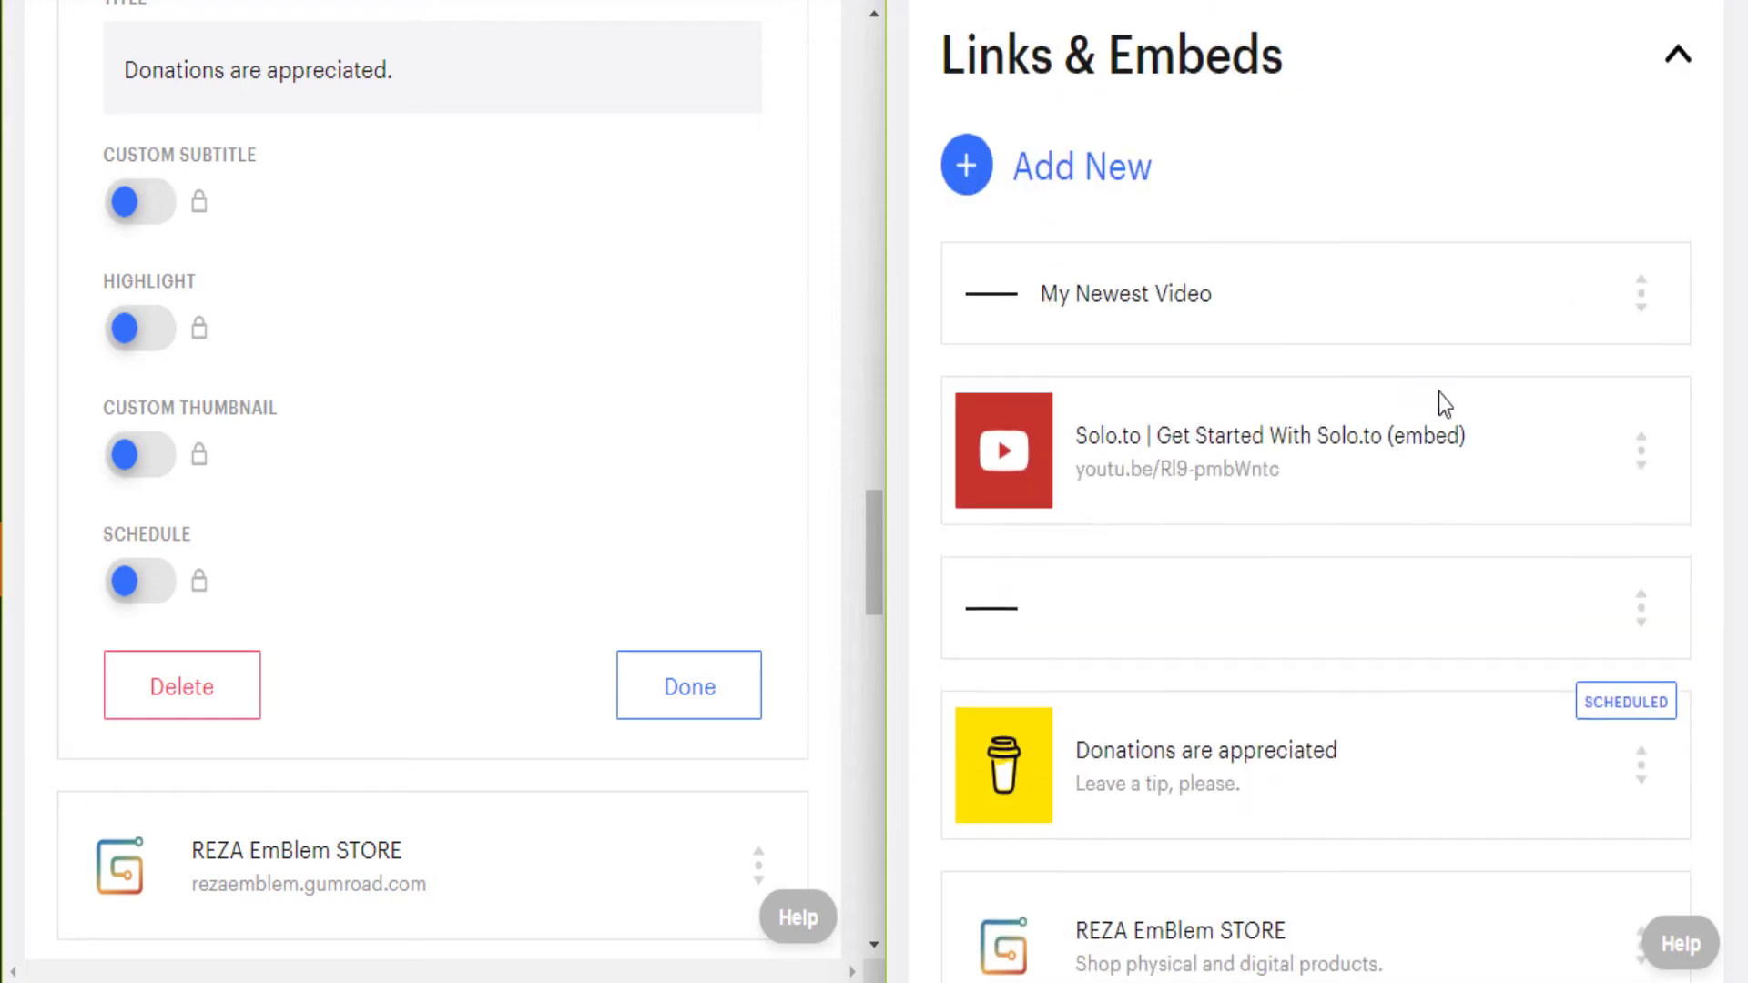
scroll(1518, 273, up, 10)
click(1506, 169)
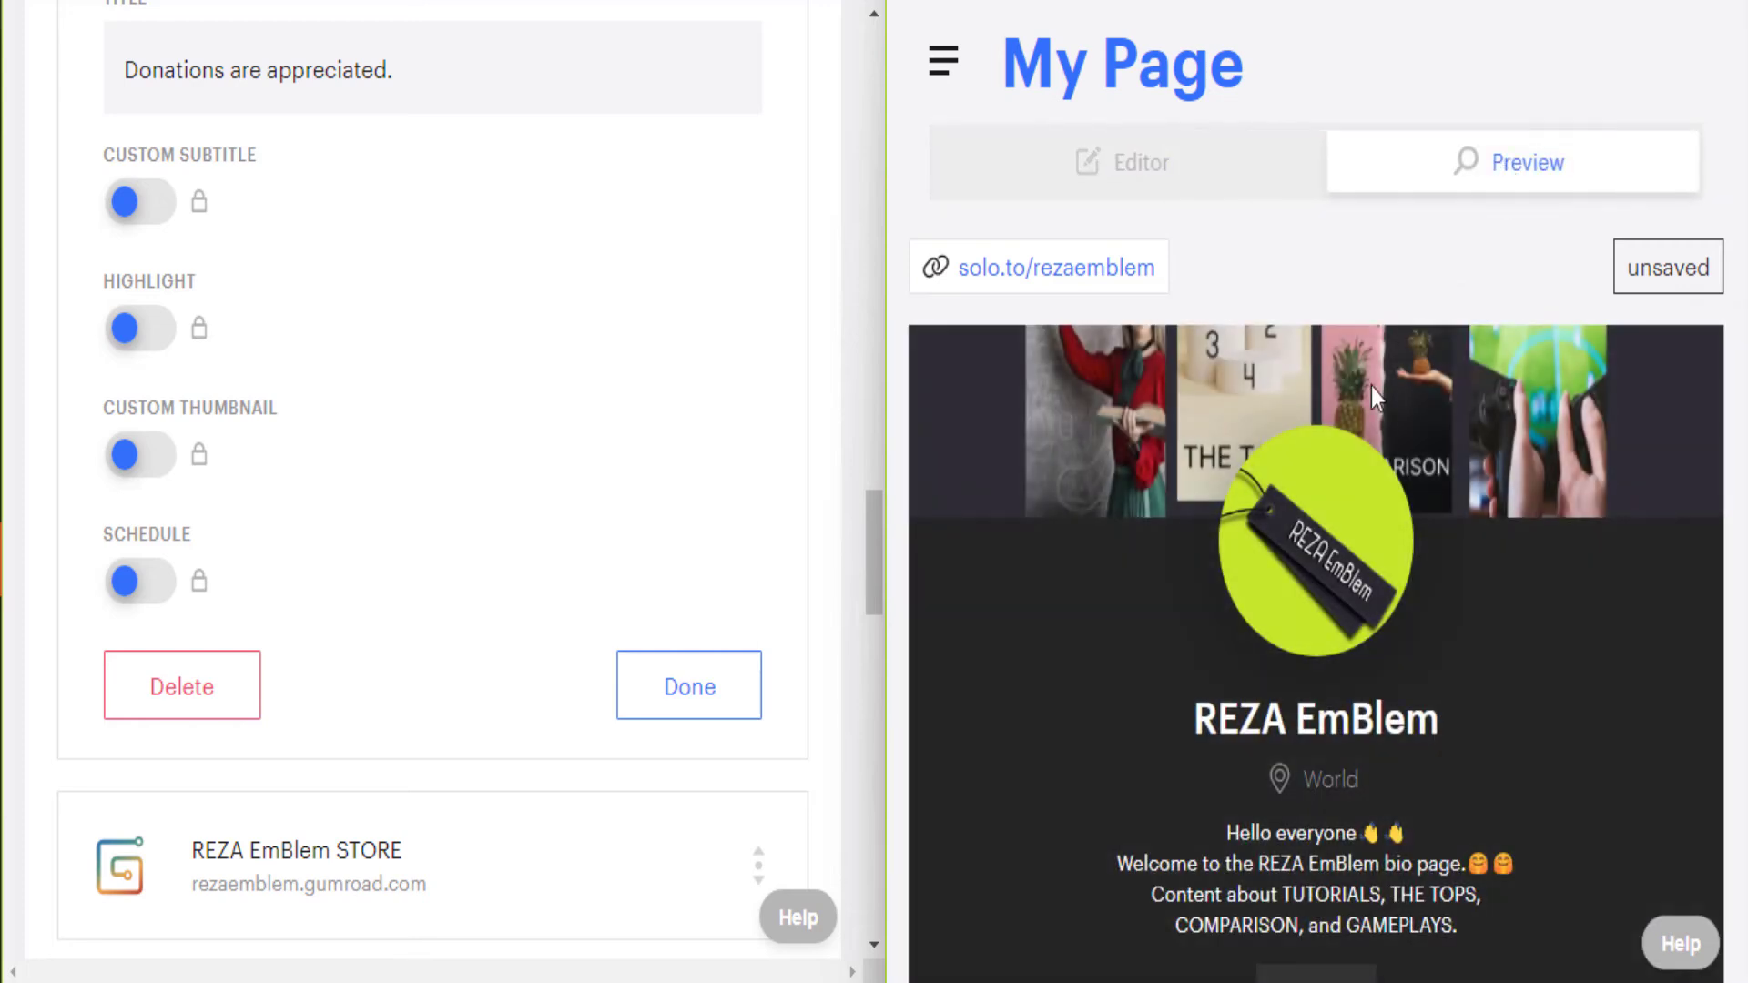
scroll(1329, 470, down, 15)
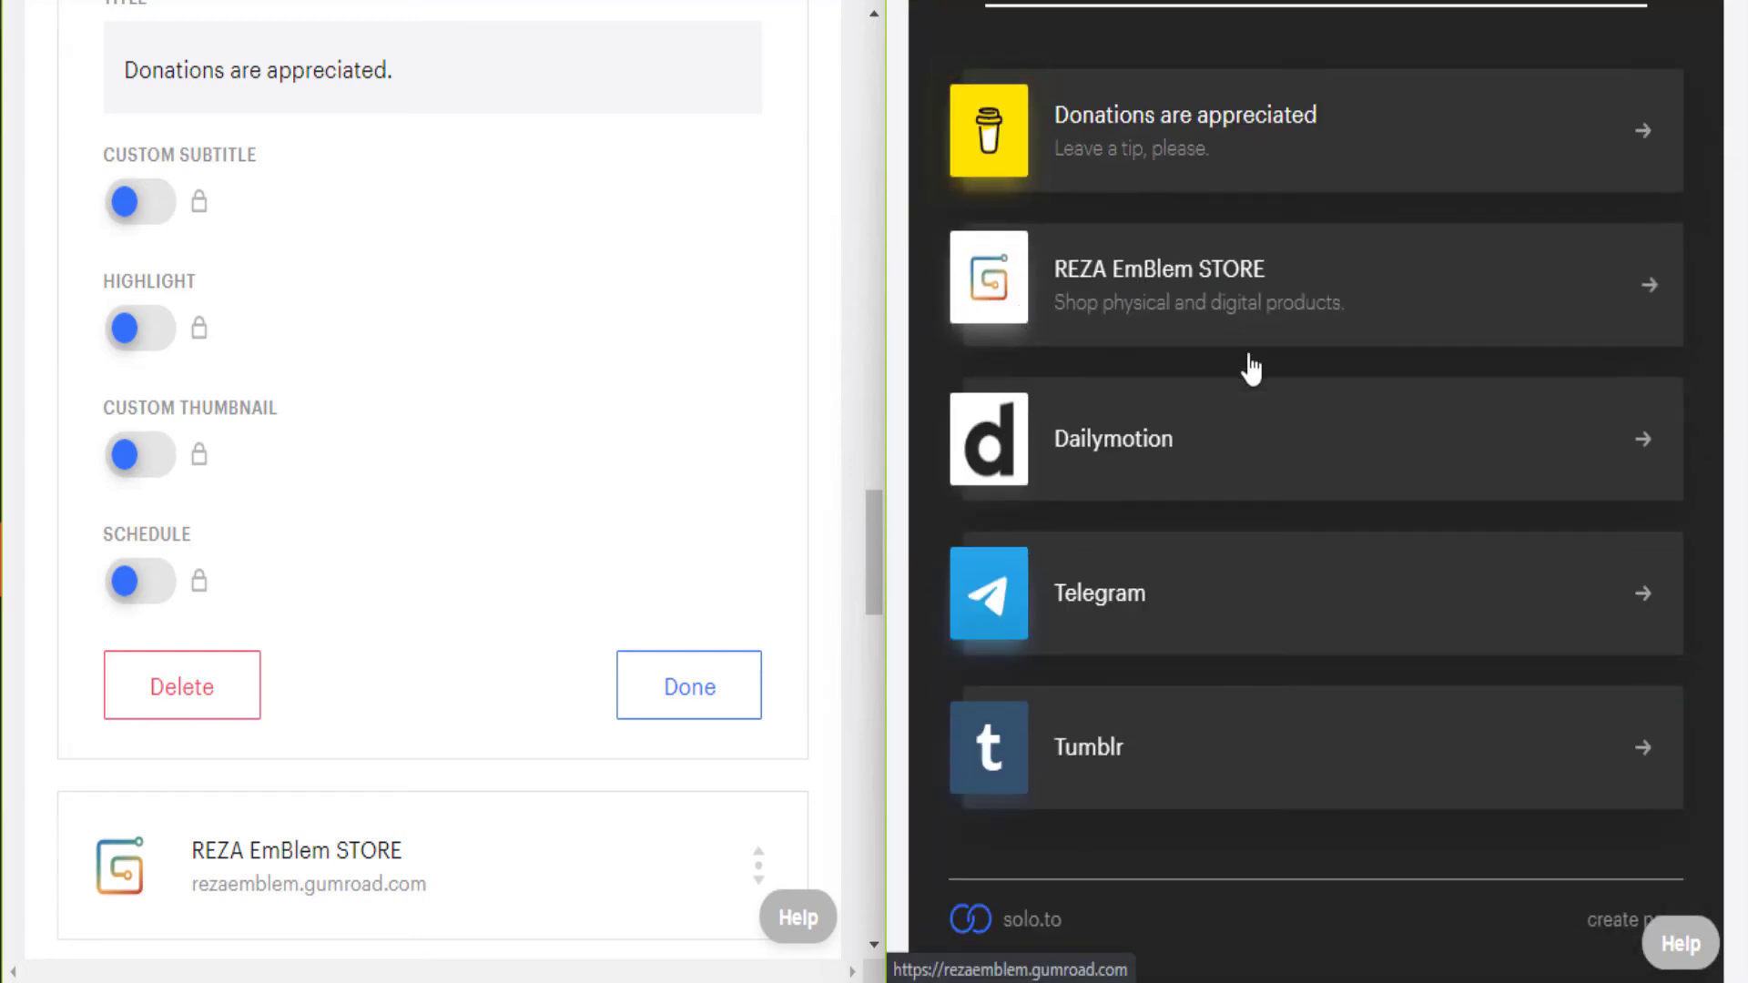
scroll(1287, 385, up, 15)
scroll(1142, 423, down, 20)
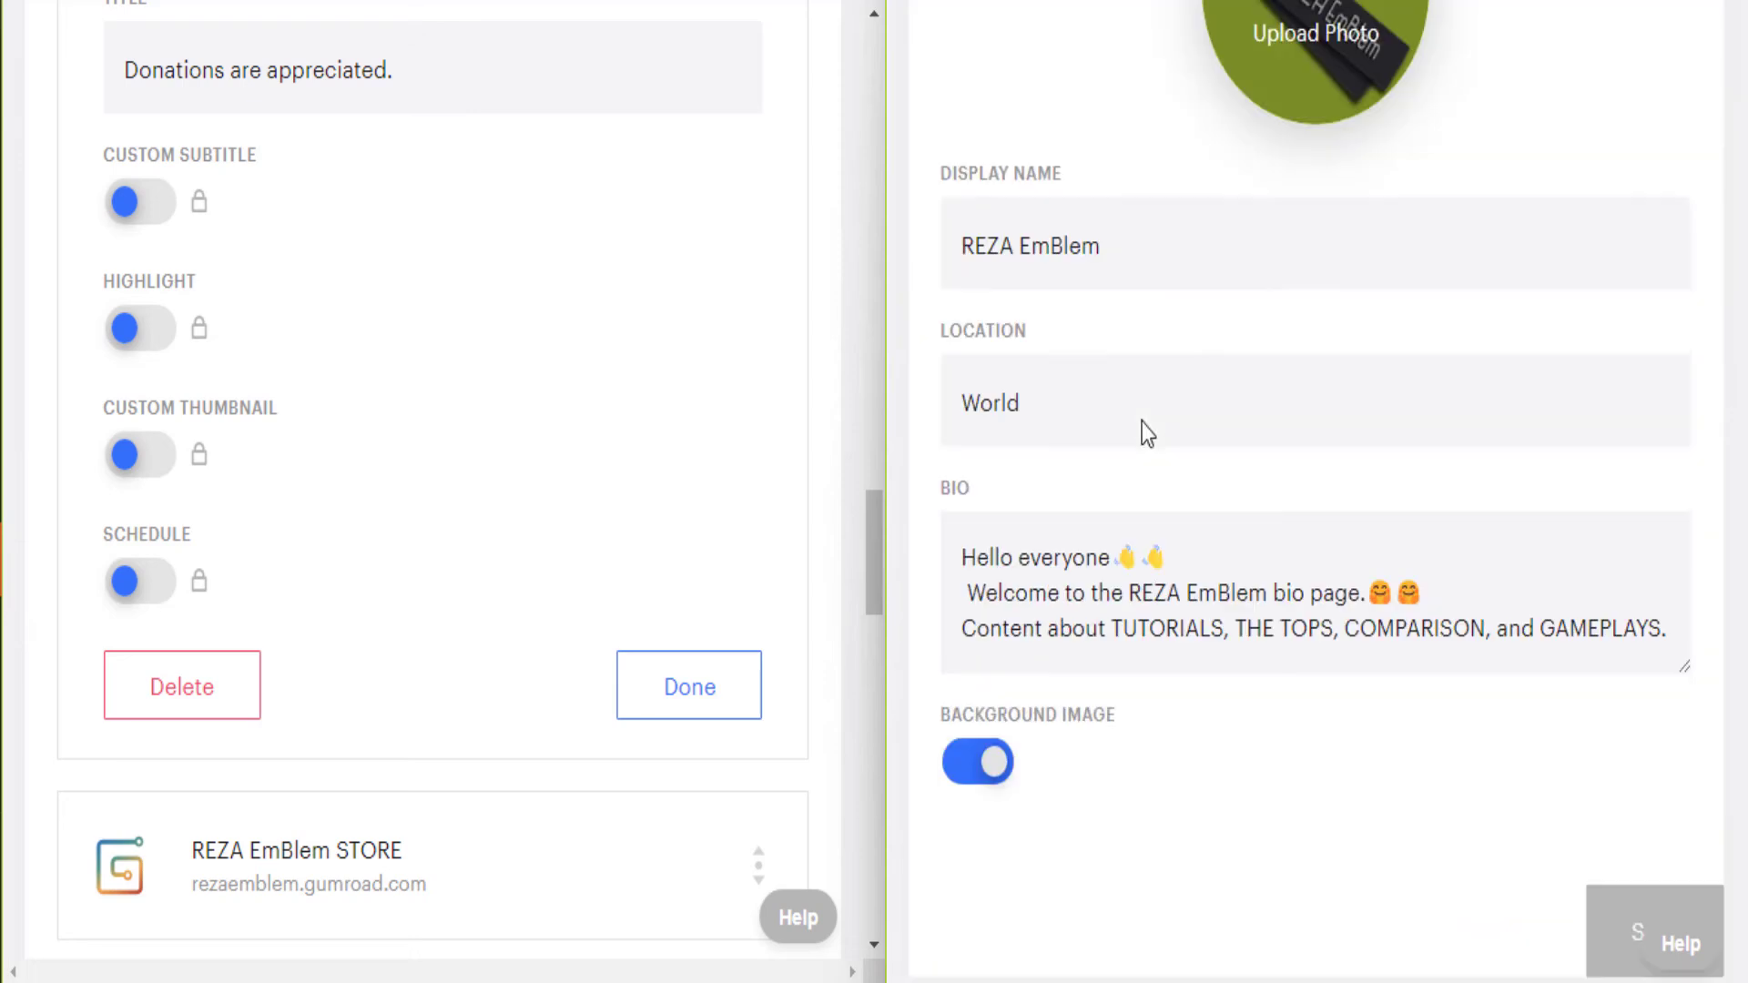
scroll(1139, 433, down, 12)
Set store-small.png as the store link's custom thumbnail and save the link
click(1035, 445)
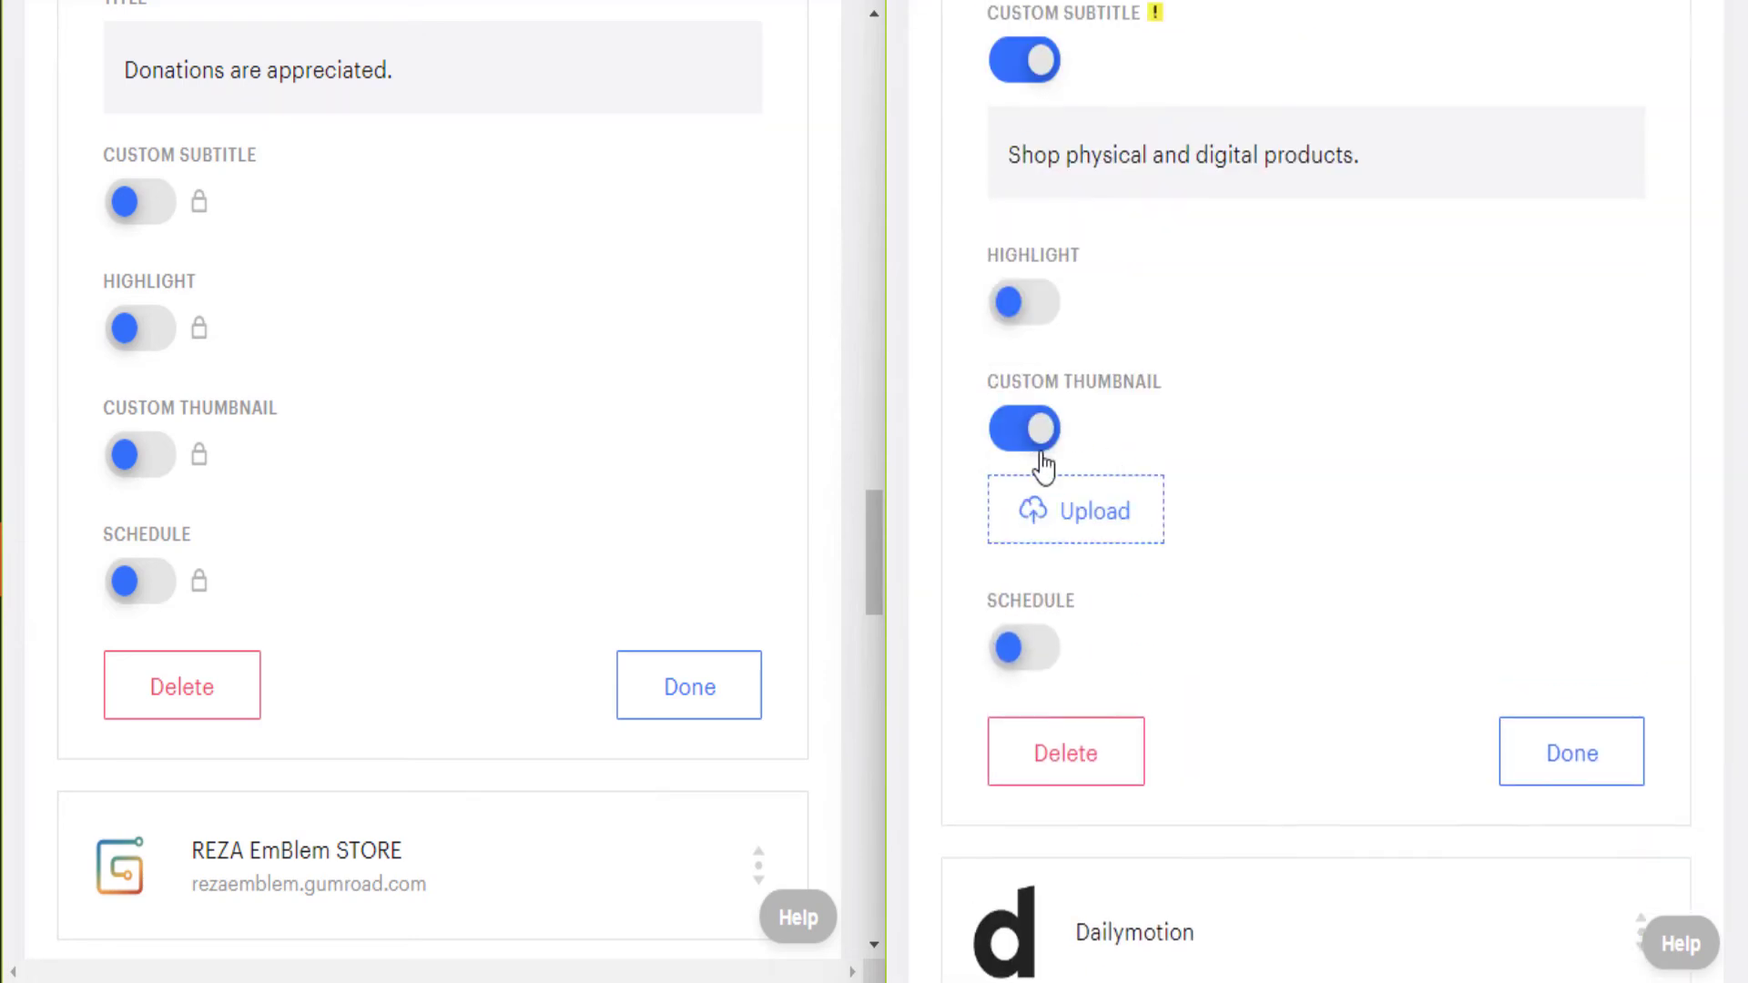
click(1080, 508)
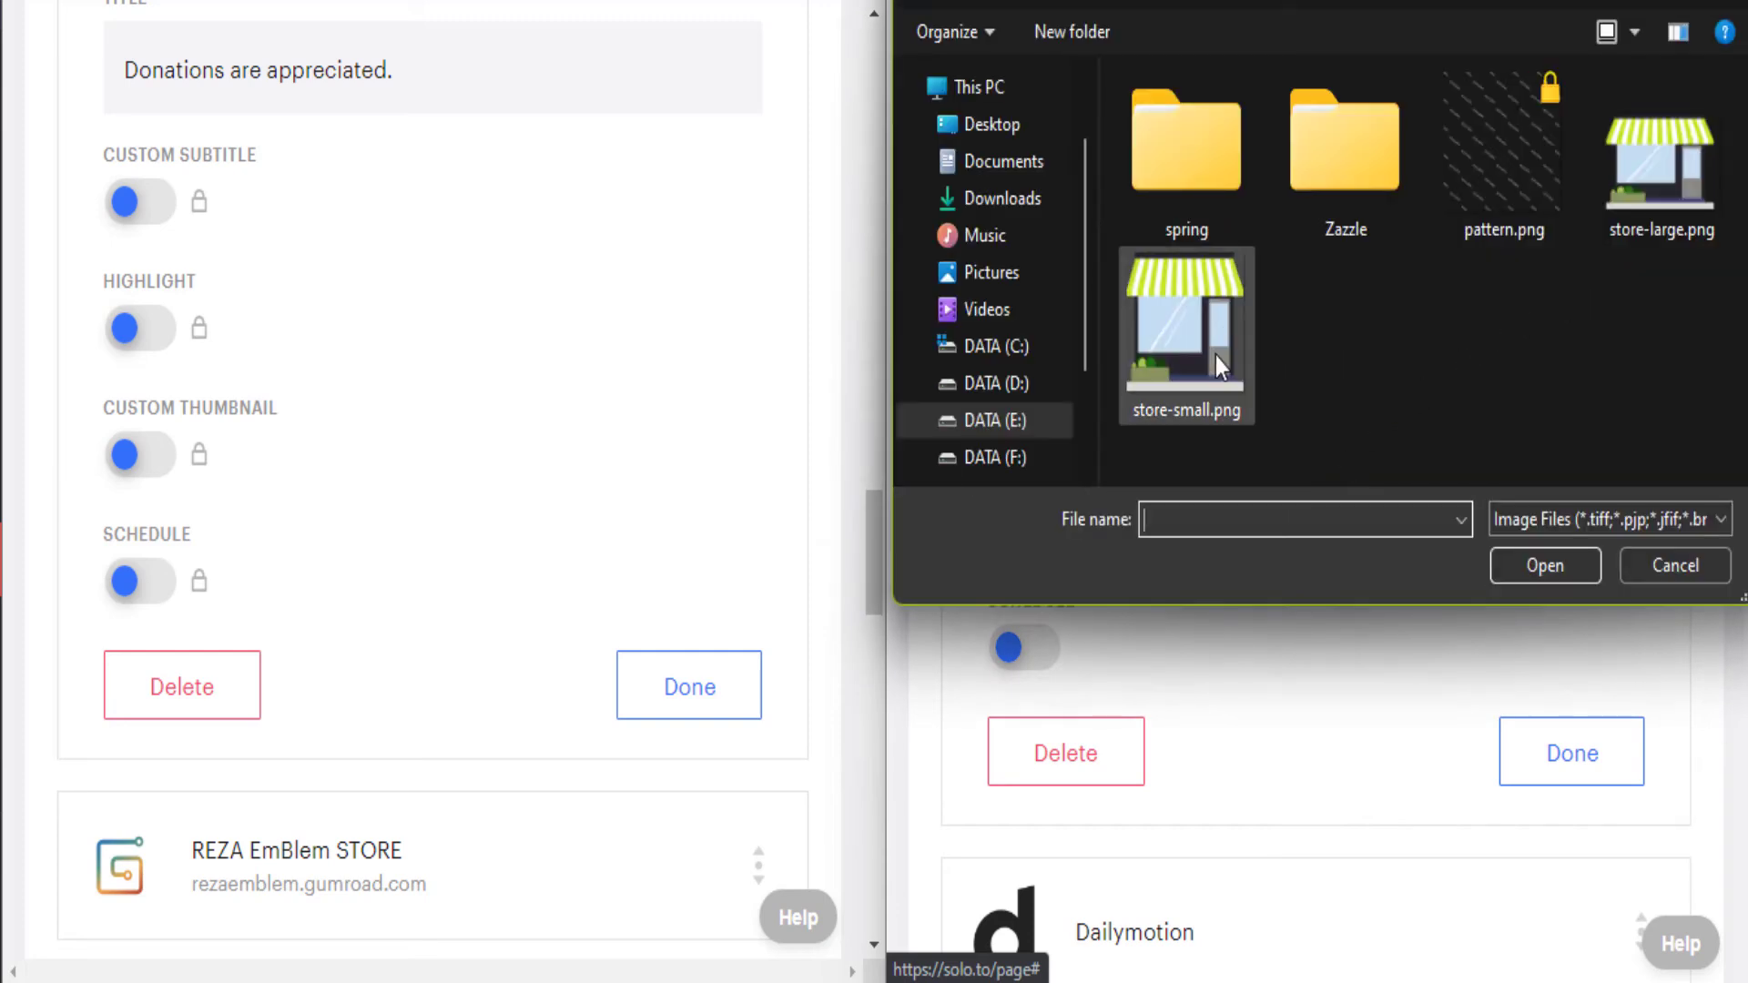
click(1211, 357)
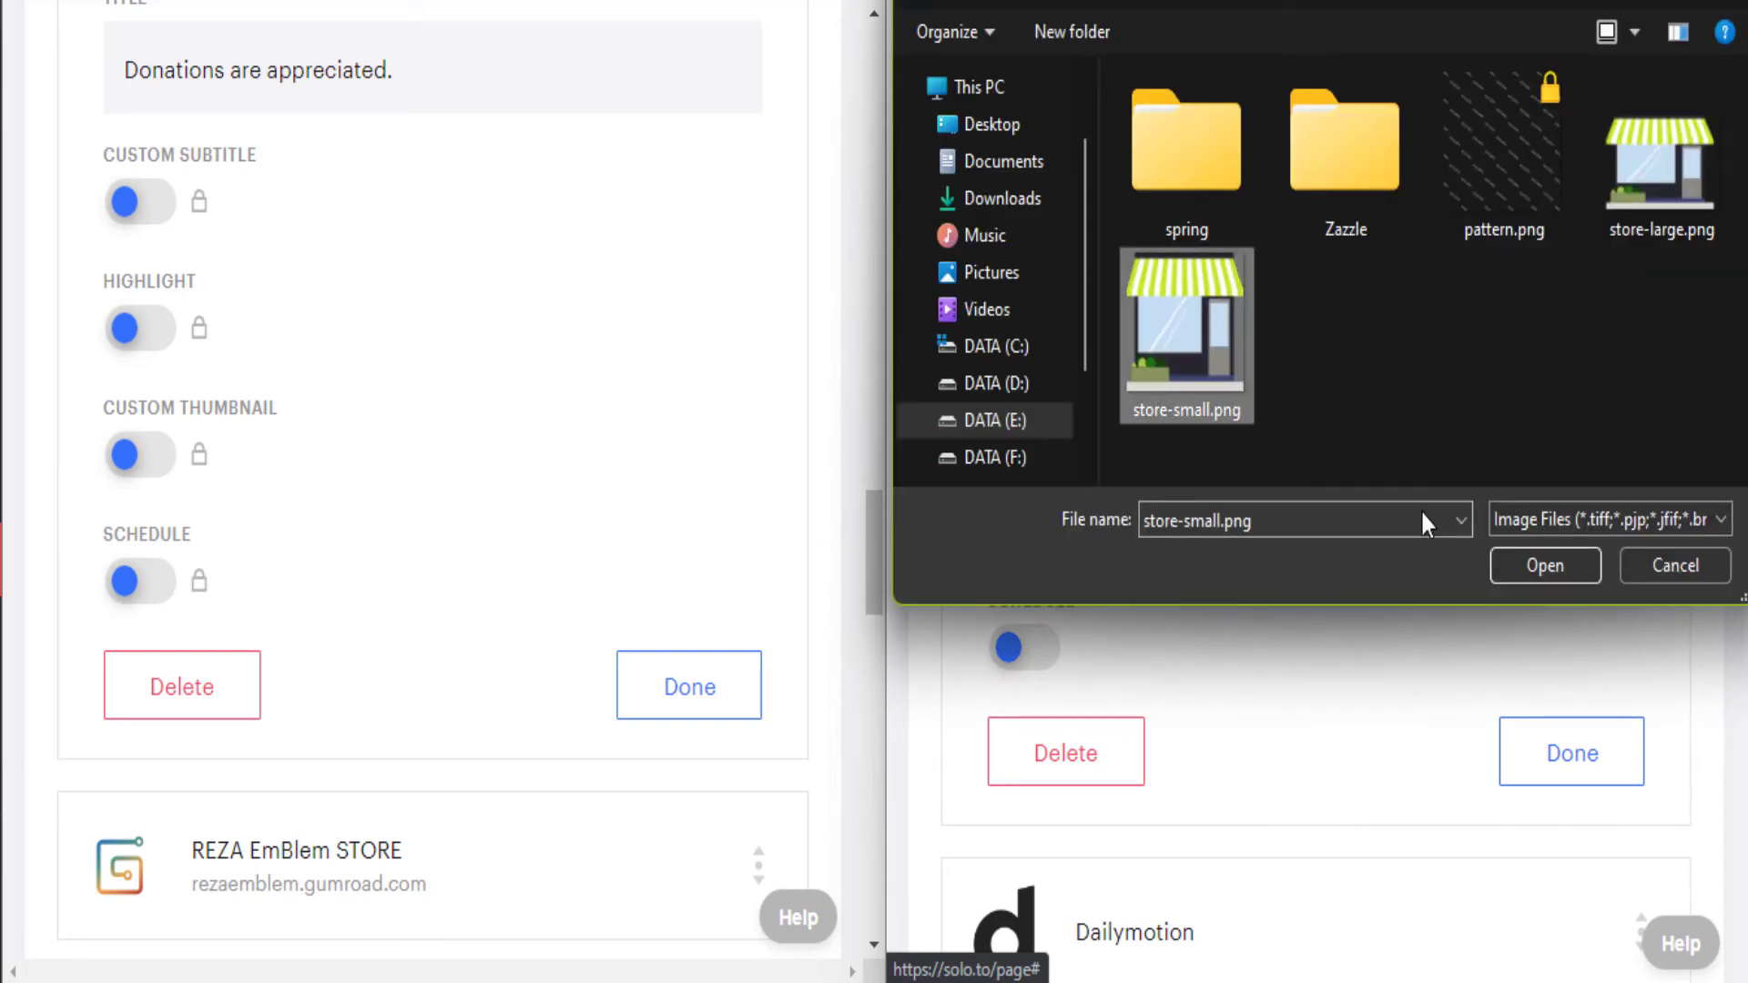
click(1561, 565)
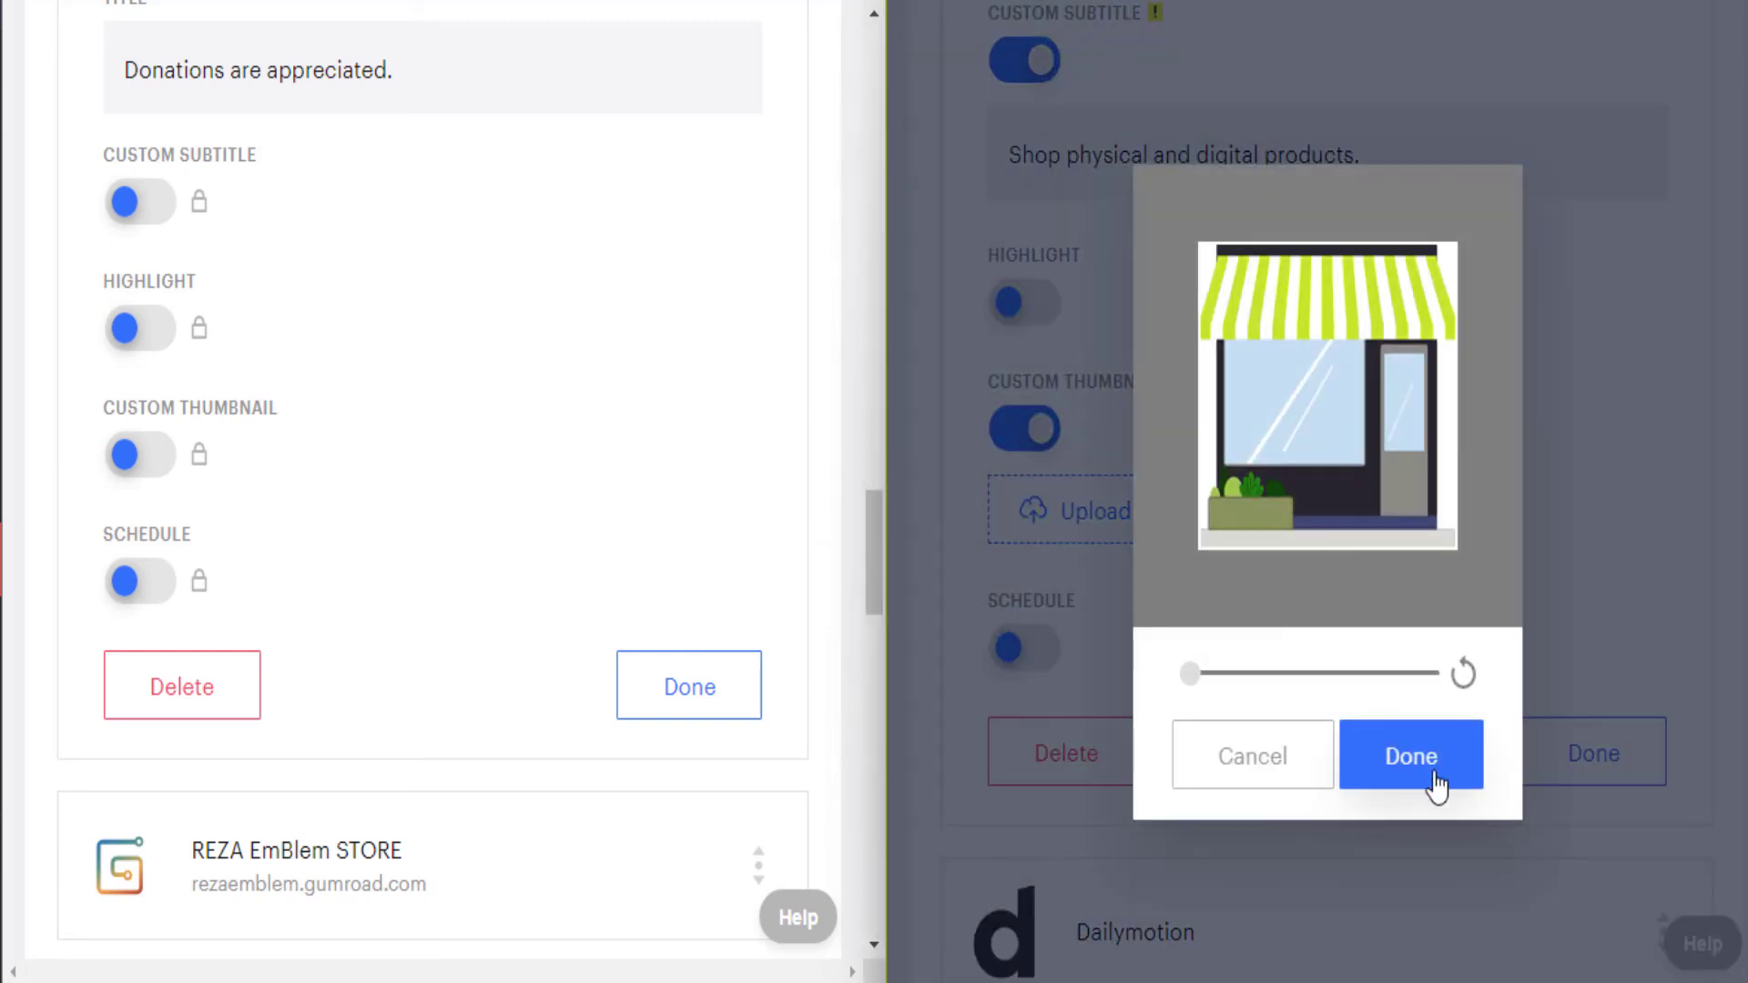
click(1431, 777)
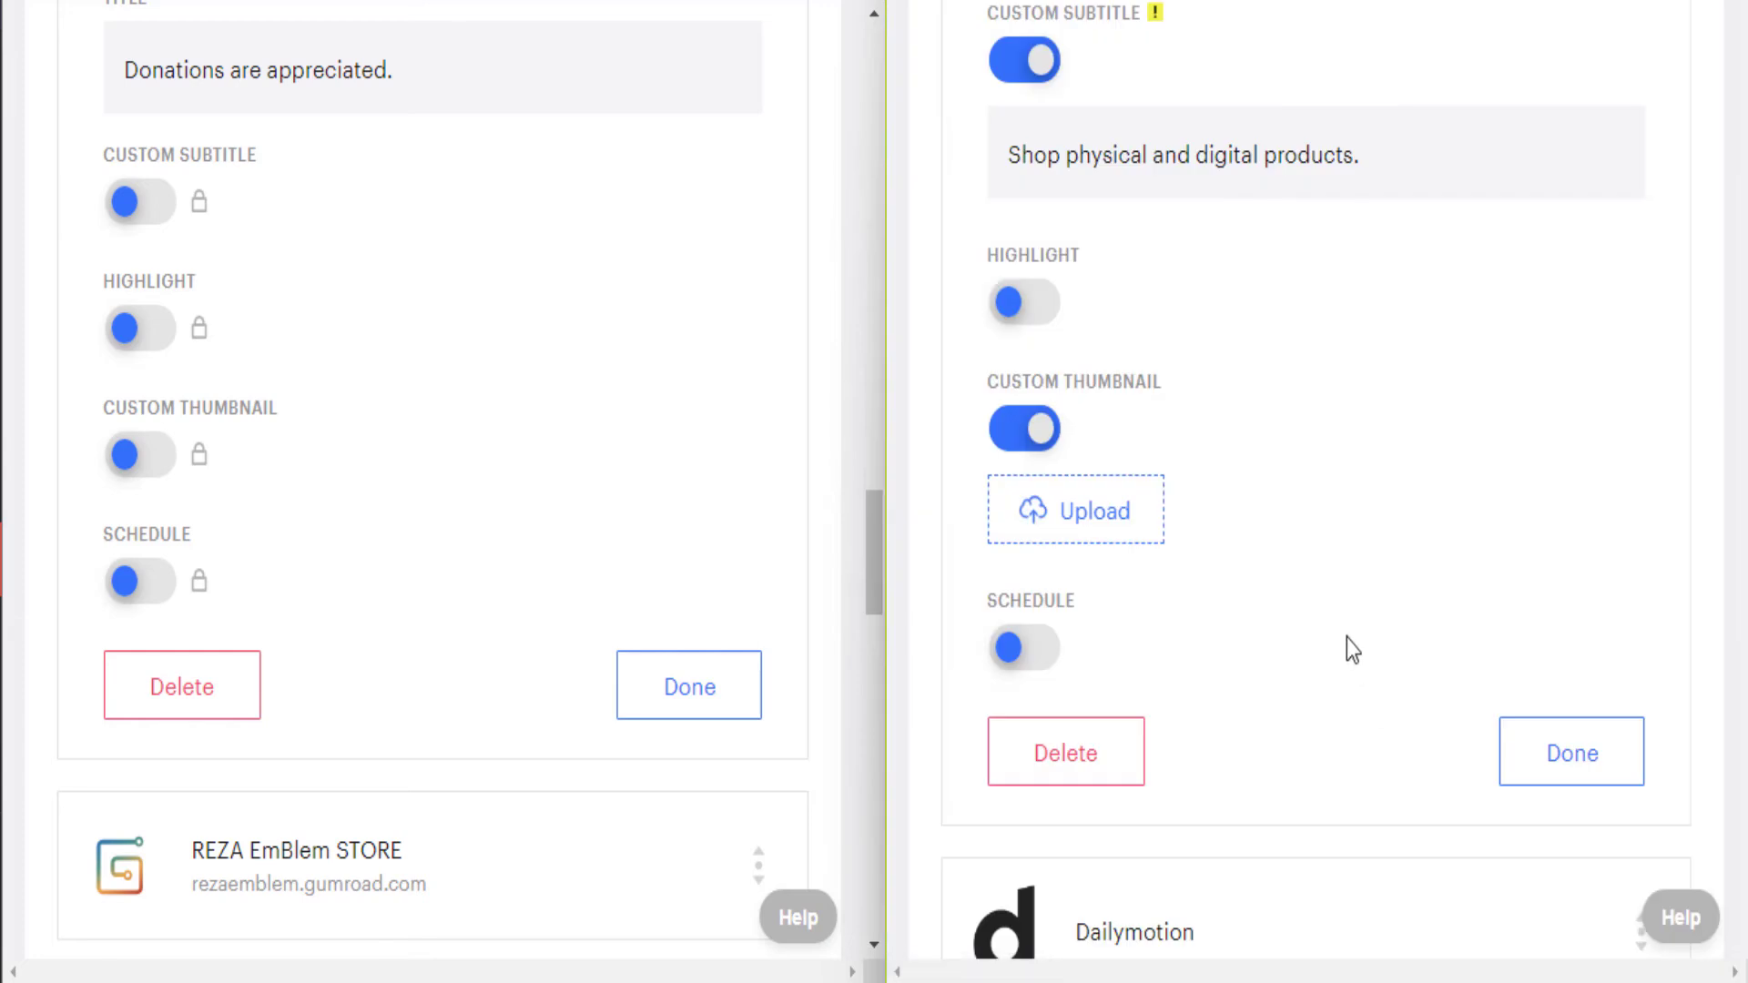
click(1529, 747)
Preview the Professional page as visitors see it, then return to Links & Embeds
scroll(1353, 656, up, 6)
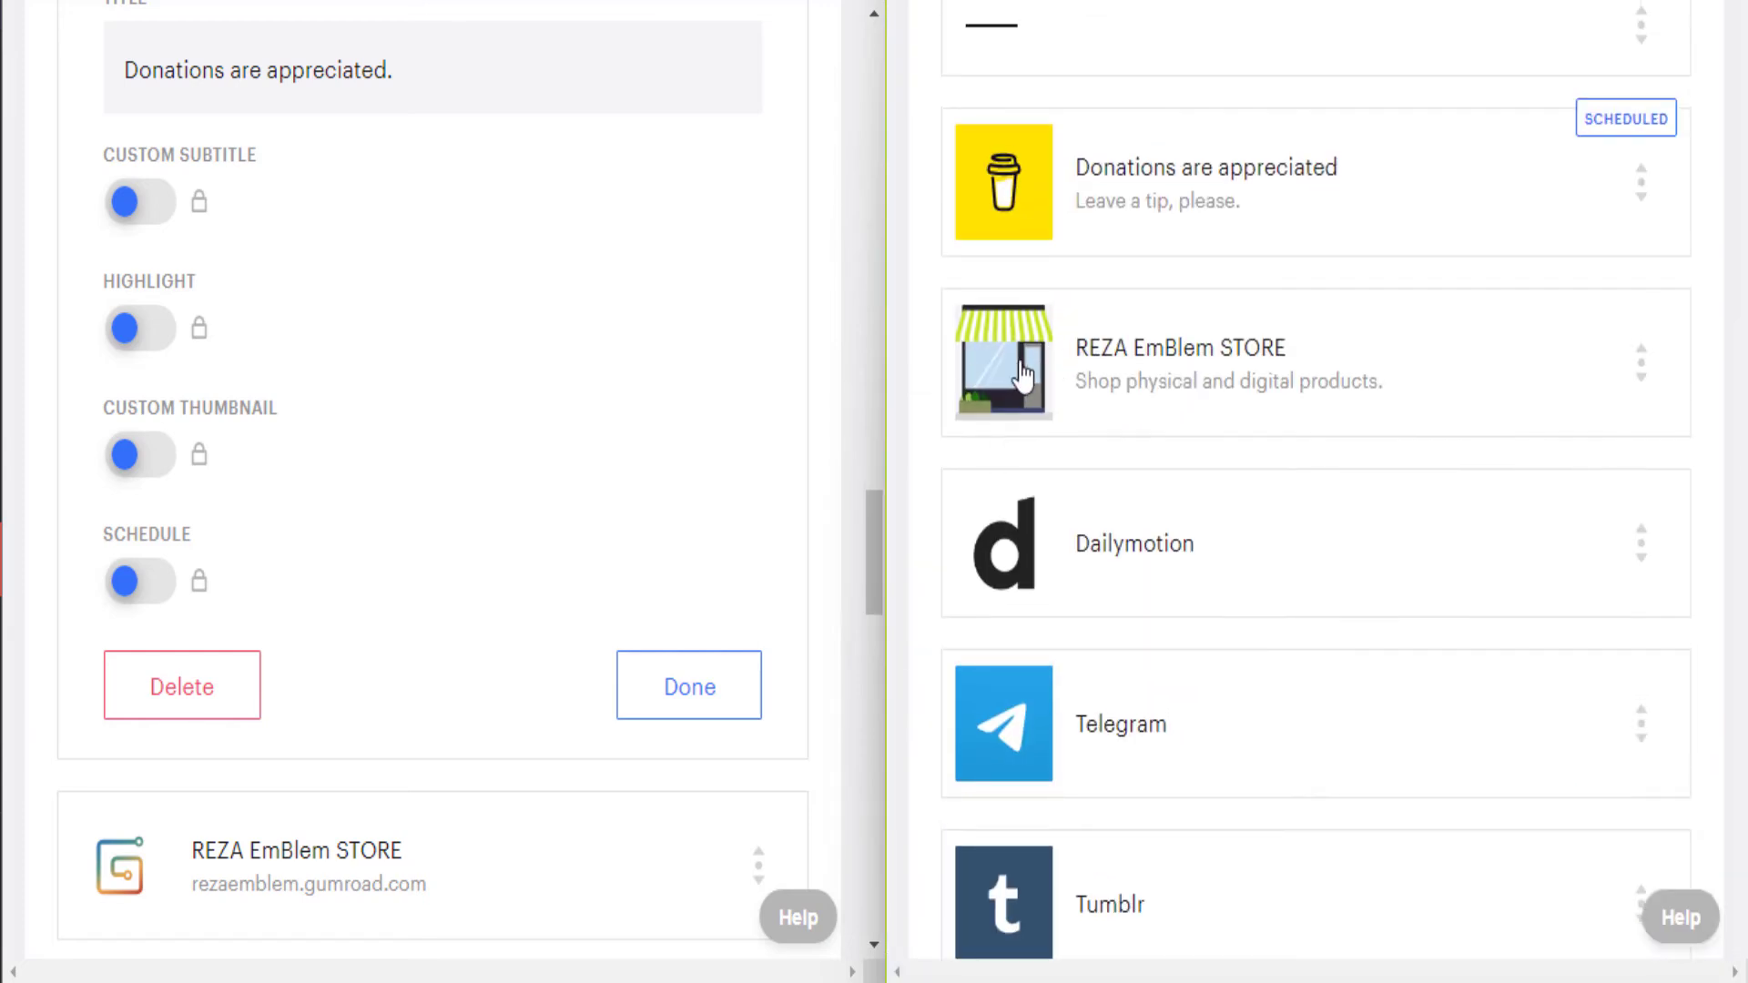
scroll(1460, 394, up, 15)
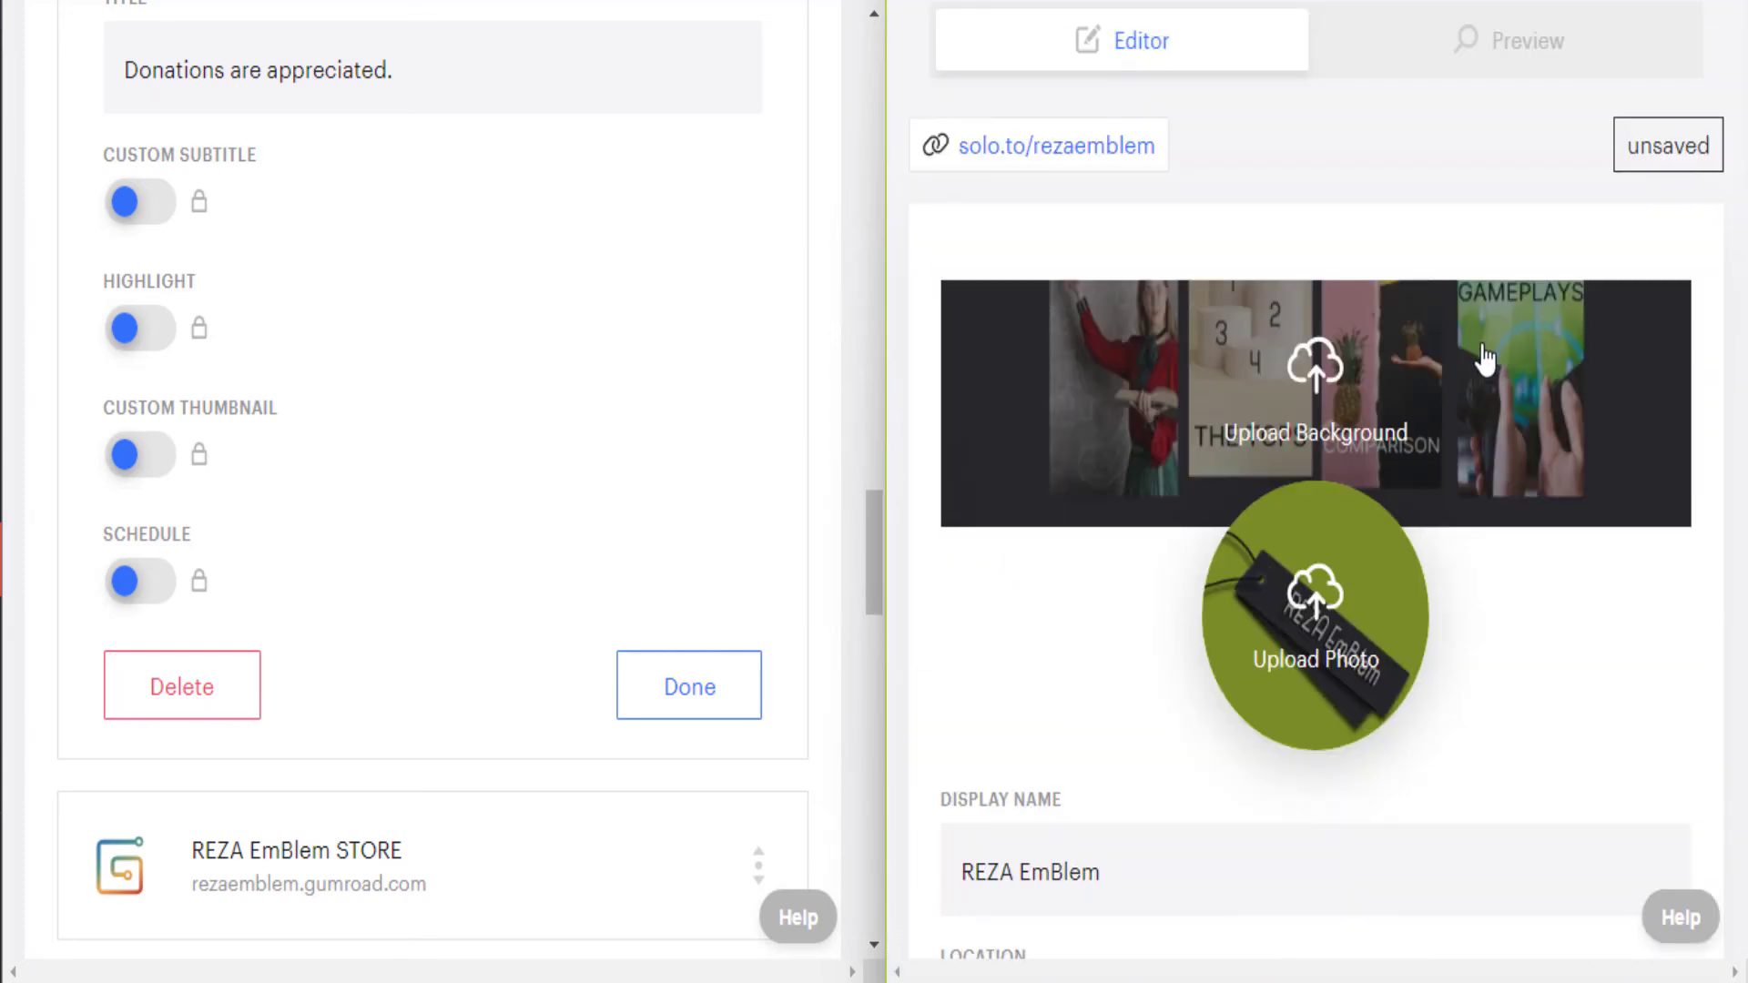
click(1474, 45)
scroll(1256, 452, down, 10)
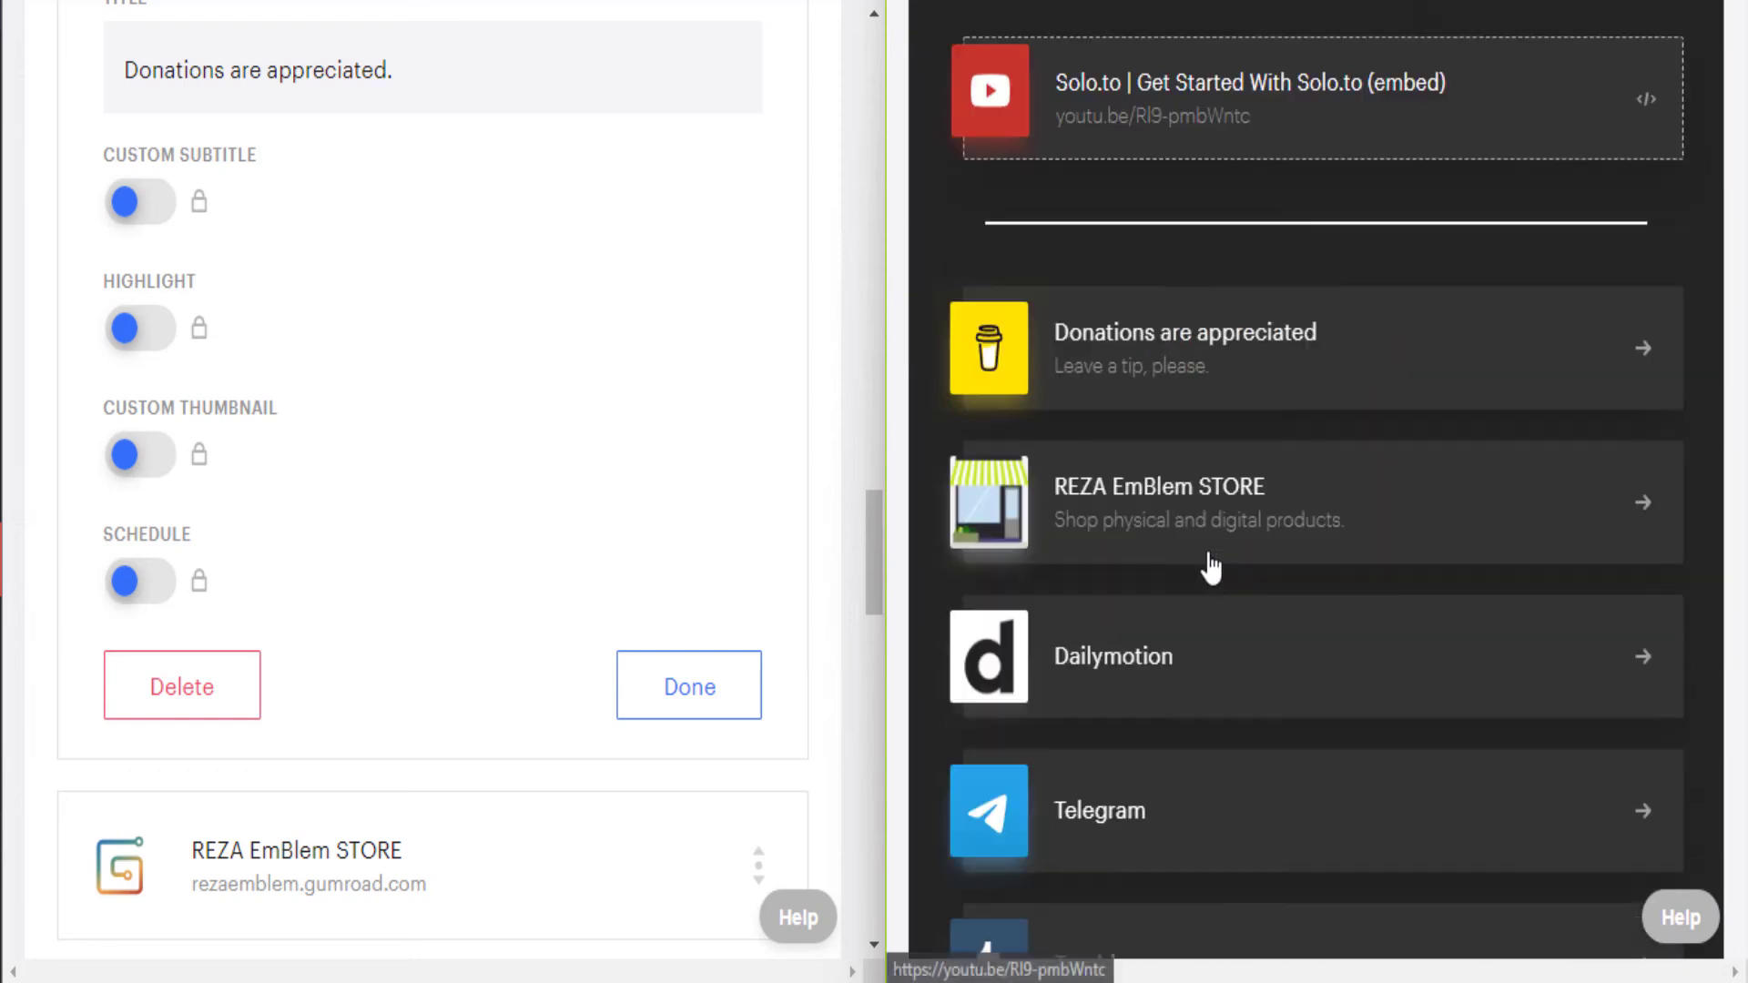
scroll(1118, 519, up, 1)
scroll(1184, 492, up, 10)
click(1128, 185)
scroll(1215, 401, down, 3)
scroll(1220, 410, down, 15)
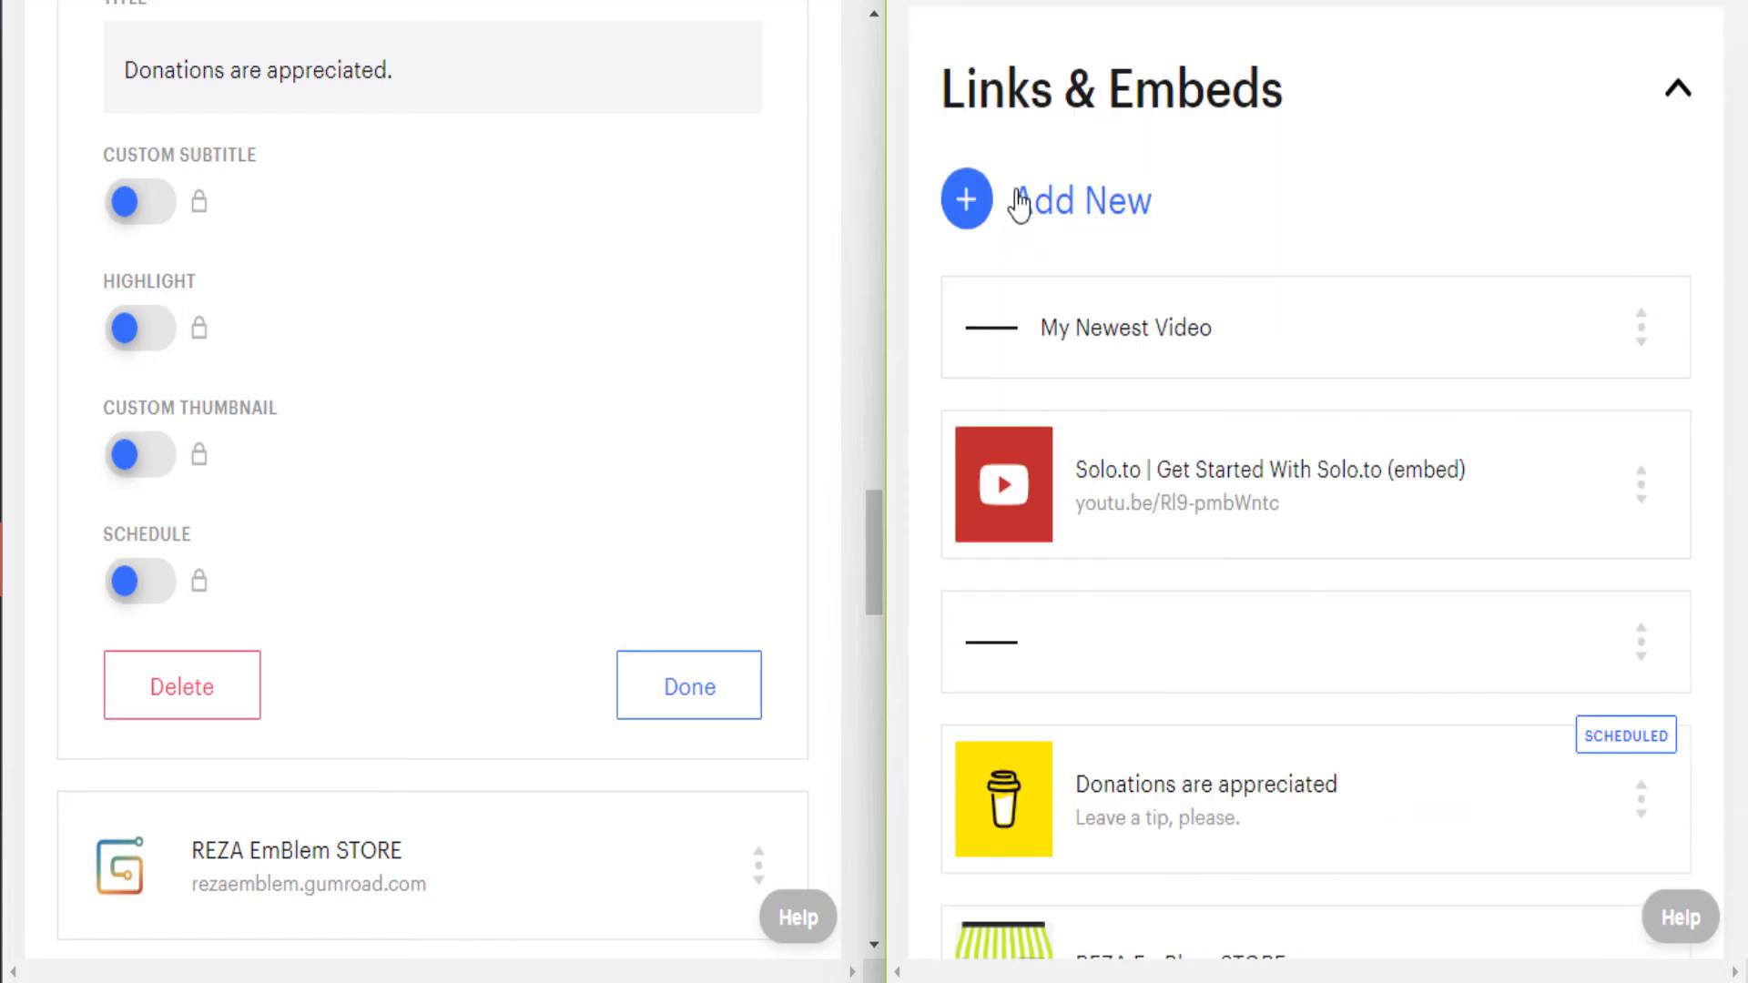
Add a new section divider to both the Professional and Beginner pages
click(1019, 205)
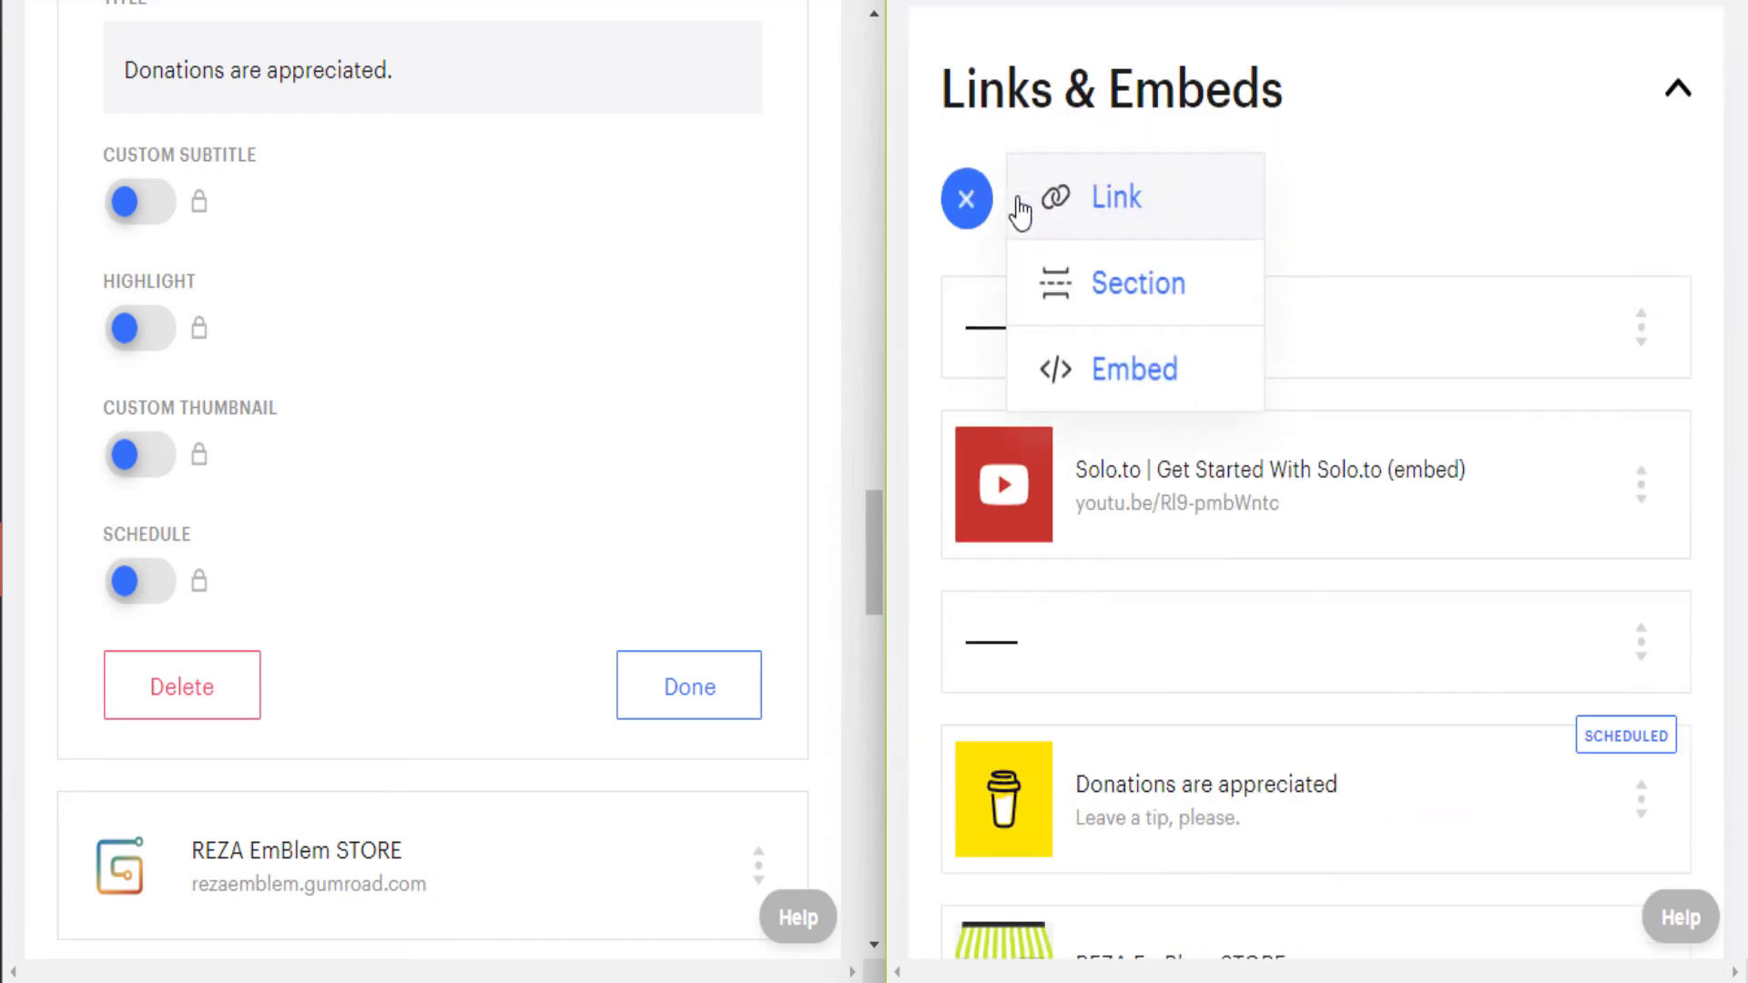
click(1128, 290)
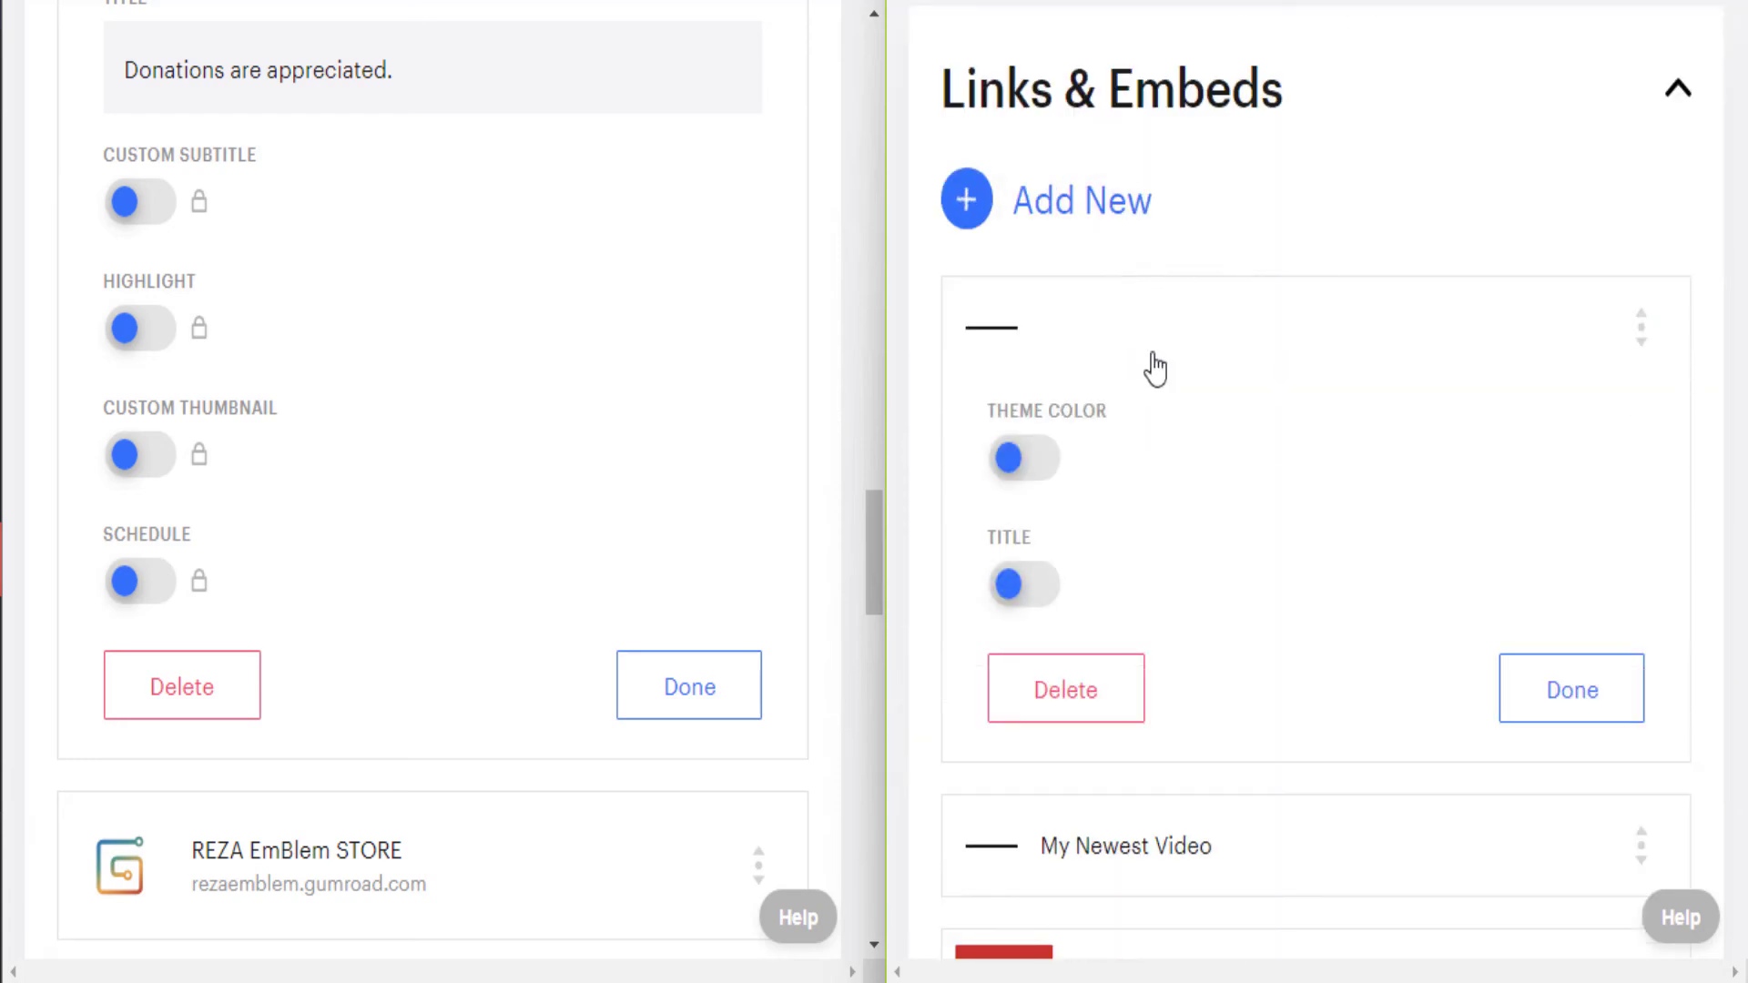
scroll(569, 460, up, 10)
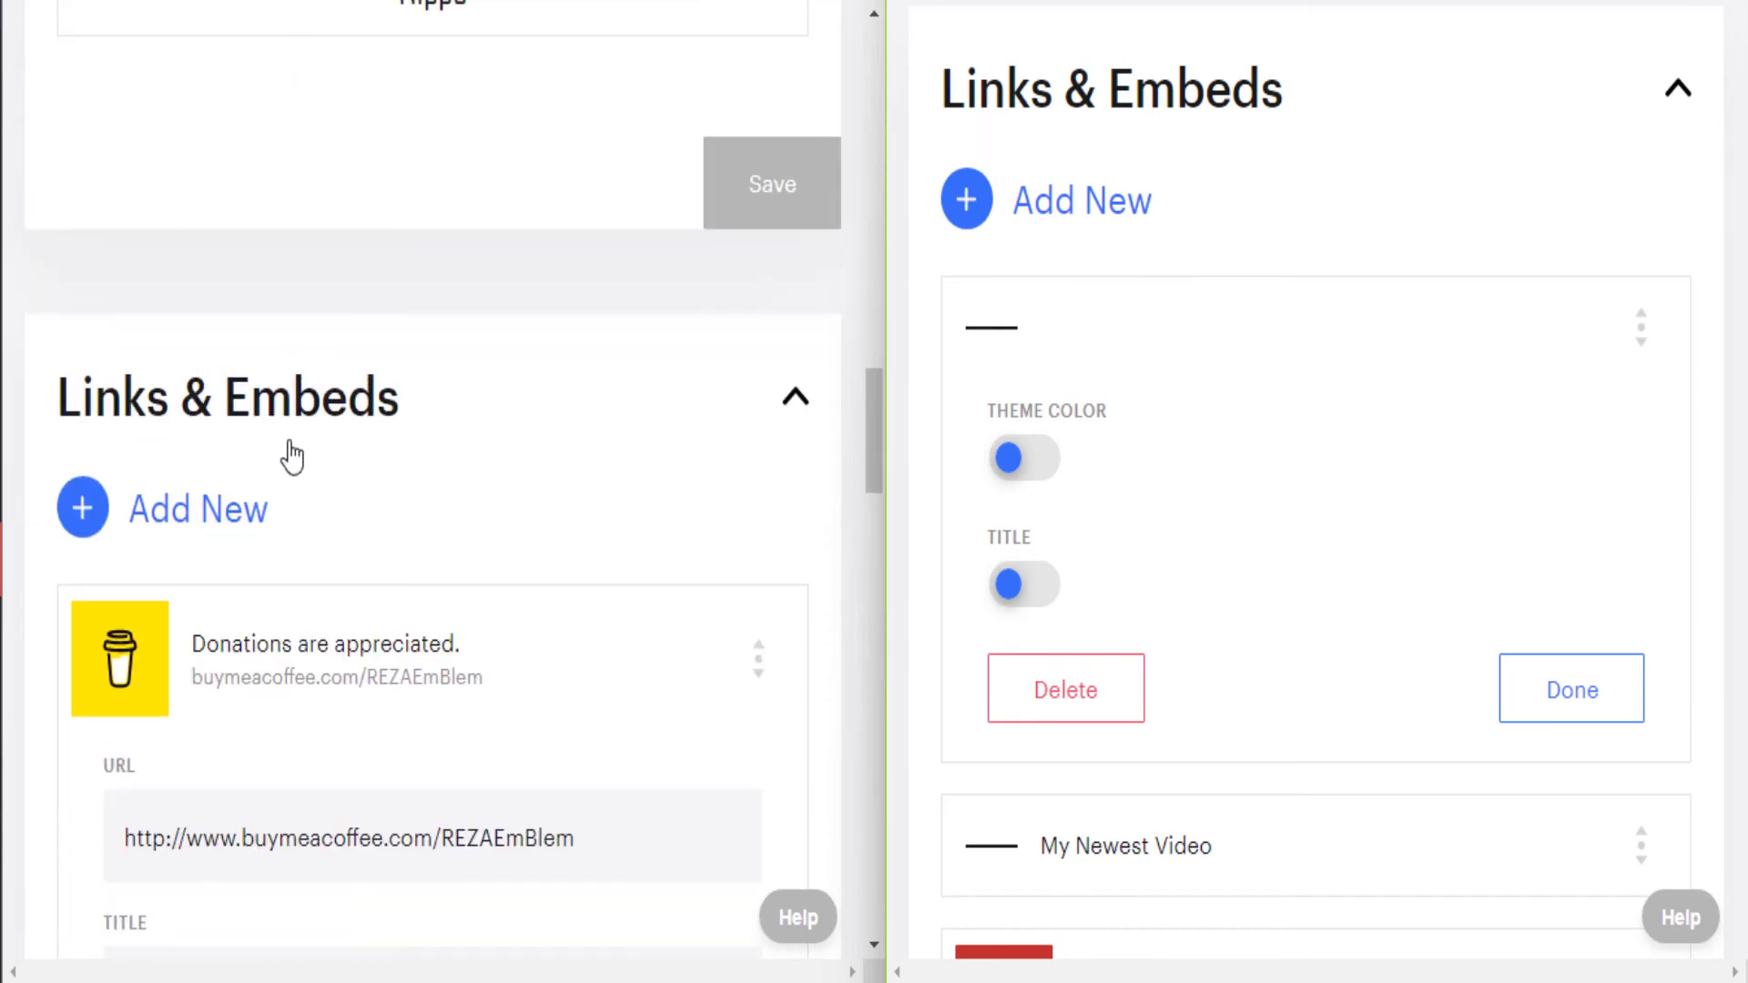
click(215, 501)
scroll(276, 496, down, 1)
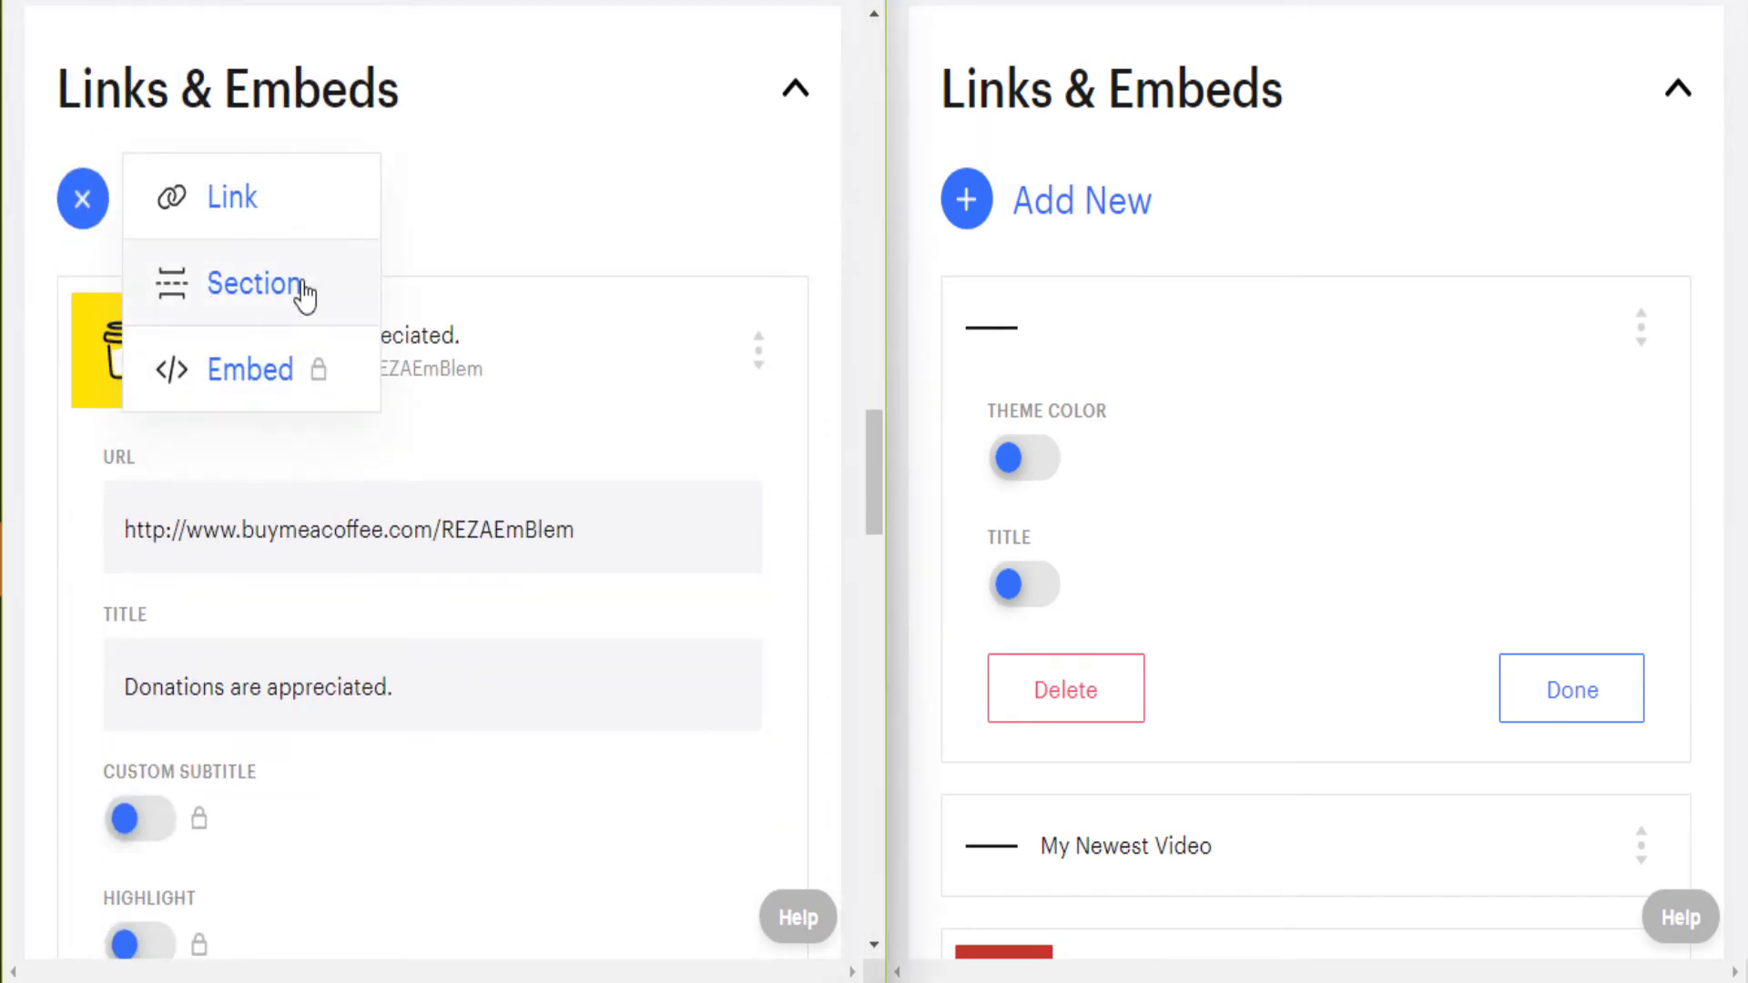
click(303, 290)
scroll(1116, 462, down, 2)
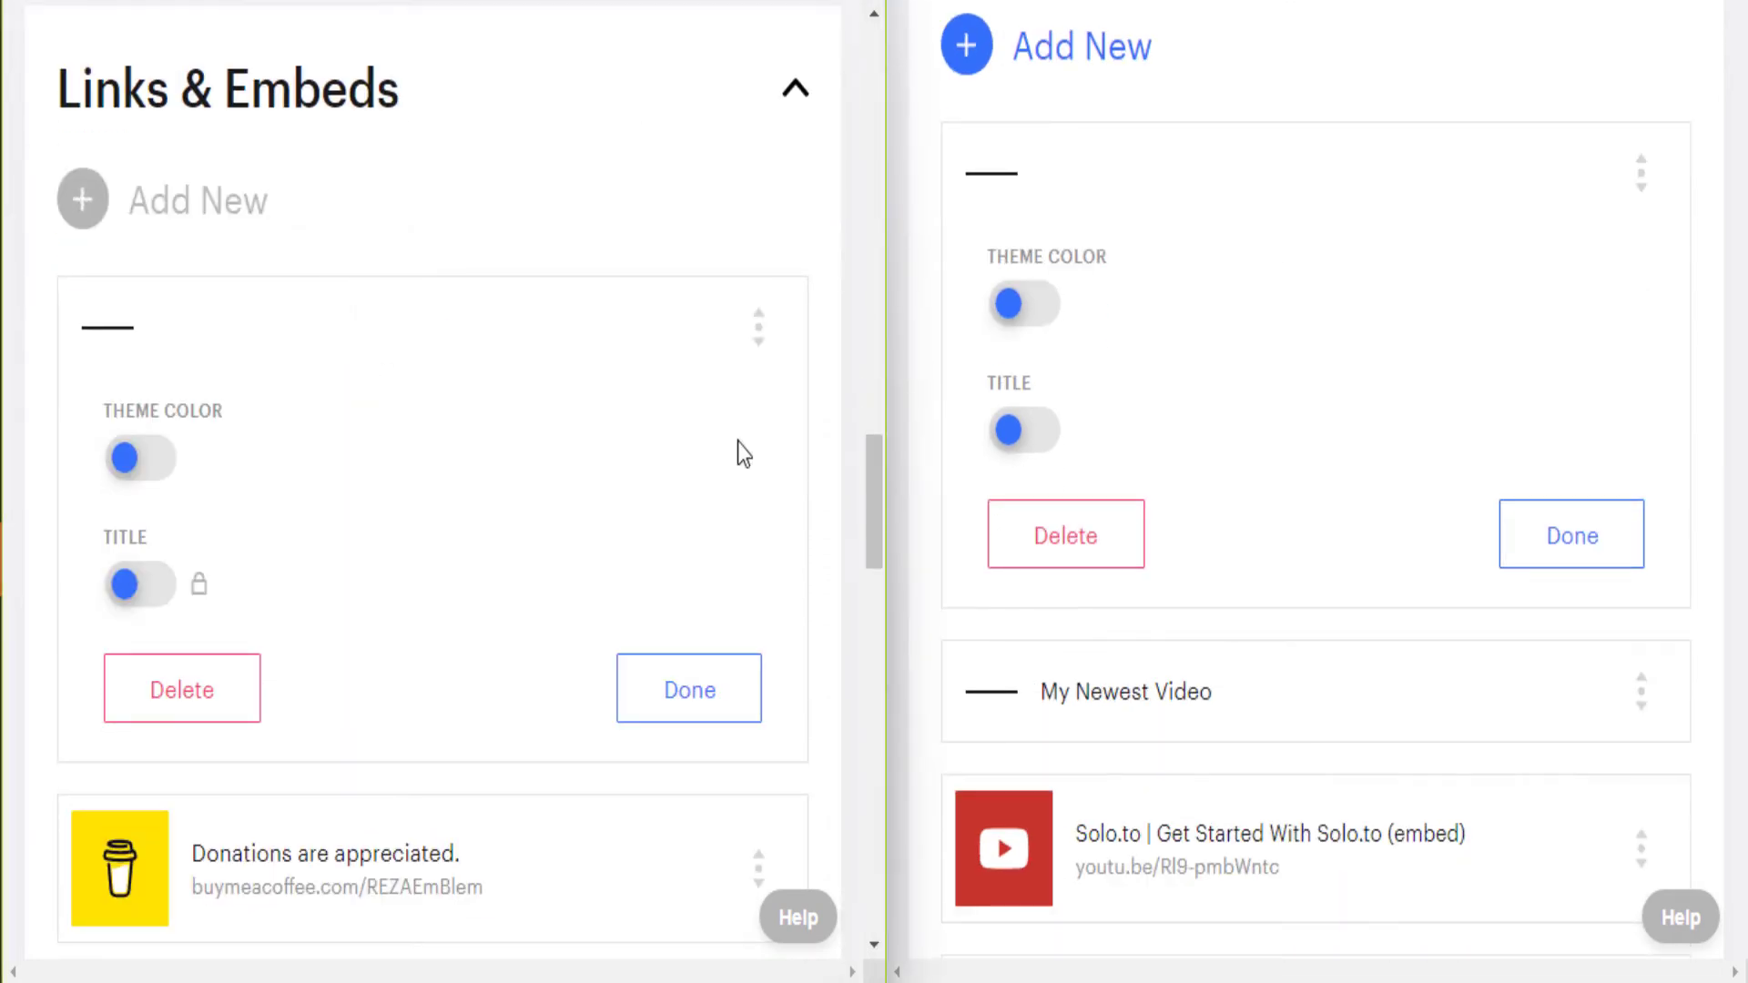
scroll(695, 434, down, 2)
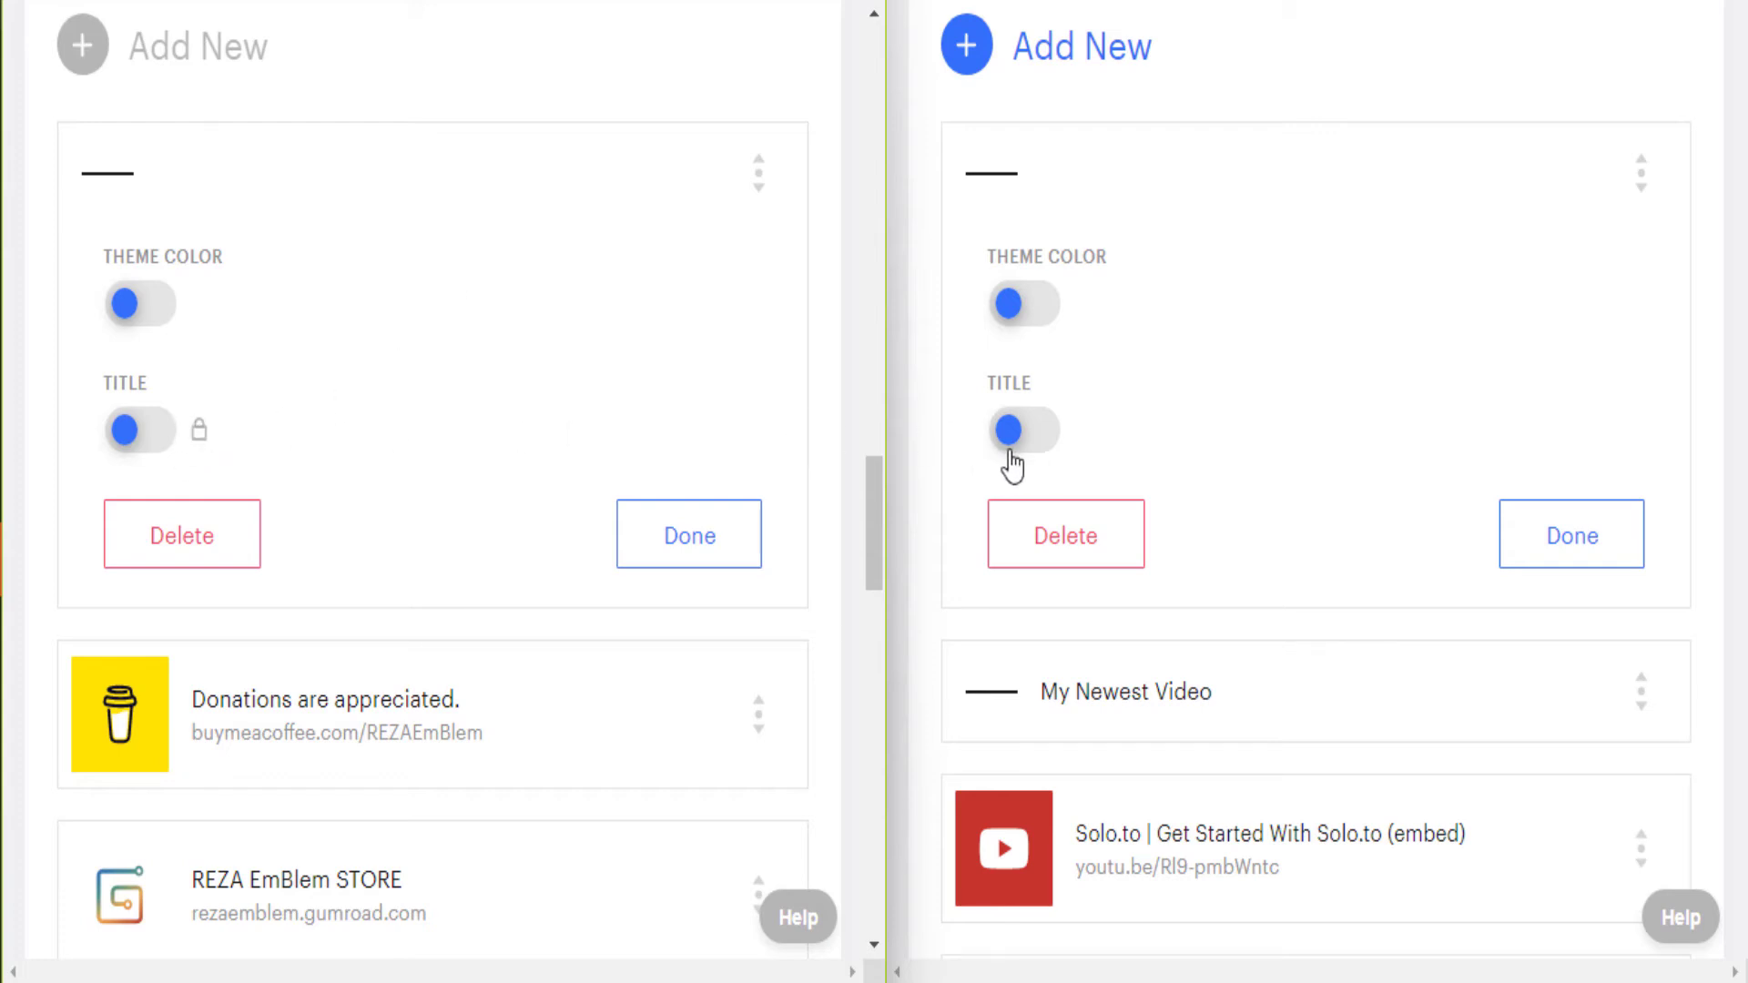
Delete the new Professional section and open, then close, the My Newest Video divider
click(1104, 556)
click(1077, 182)
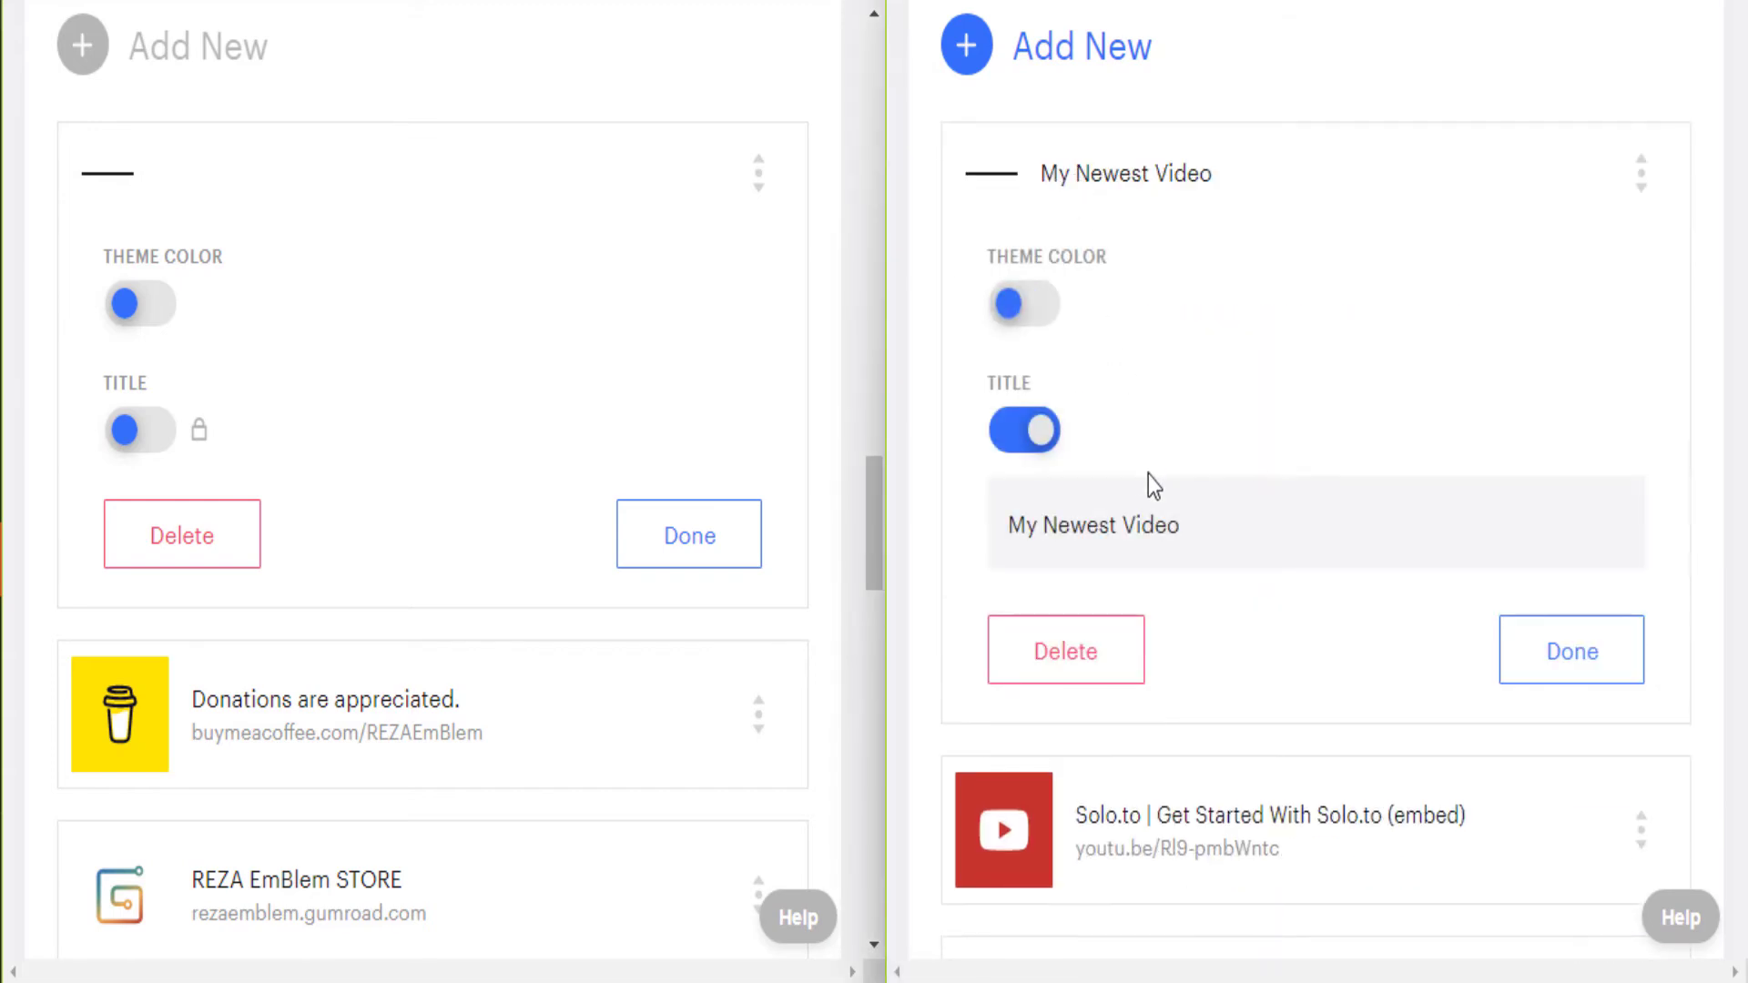
click(1277, 532)
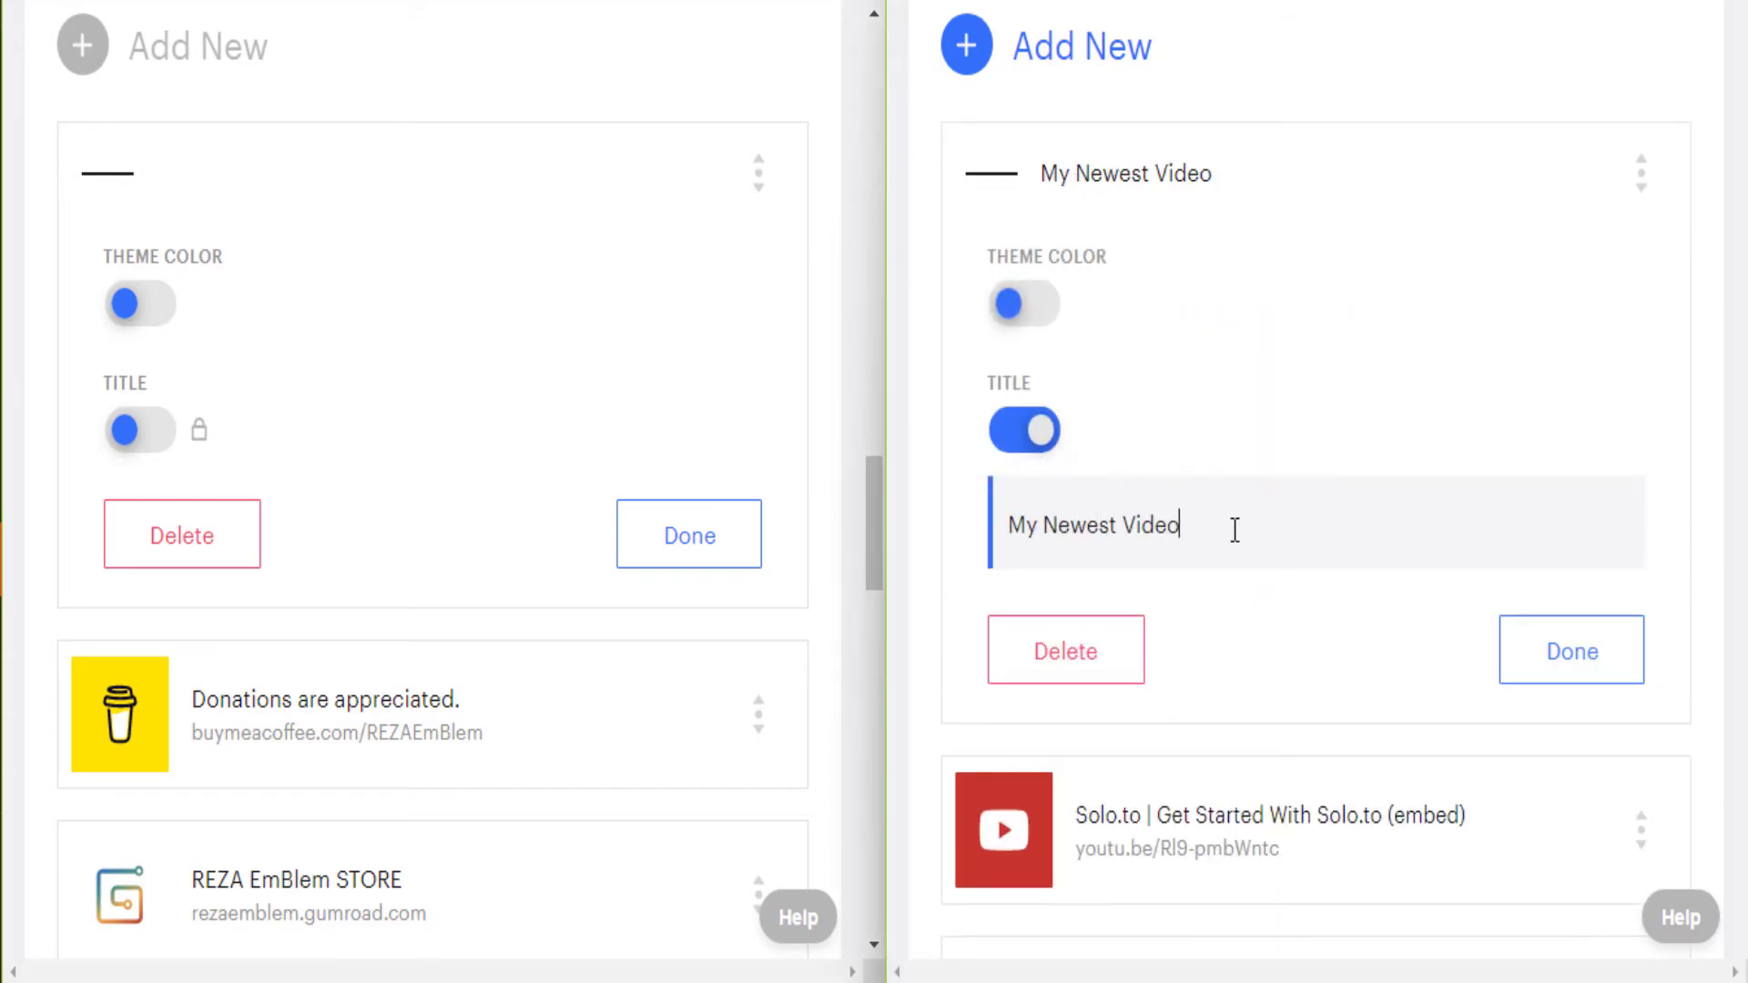
click(1541, 671)
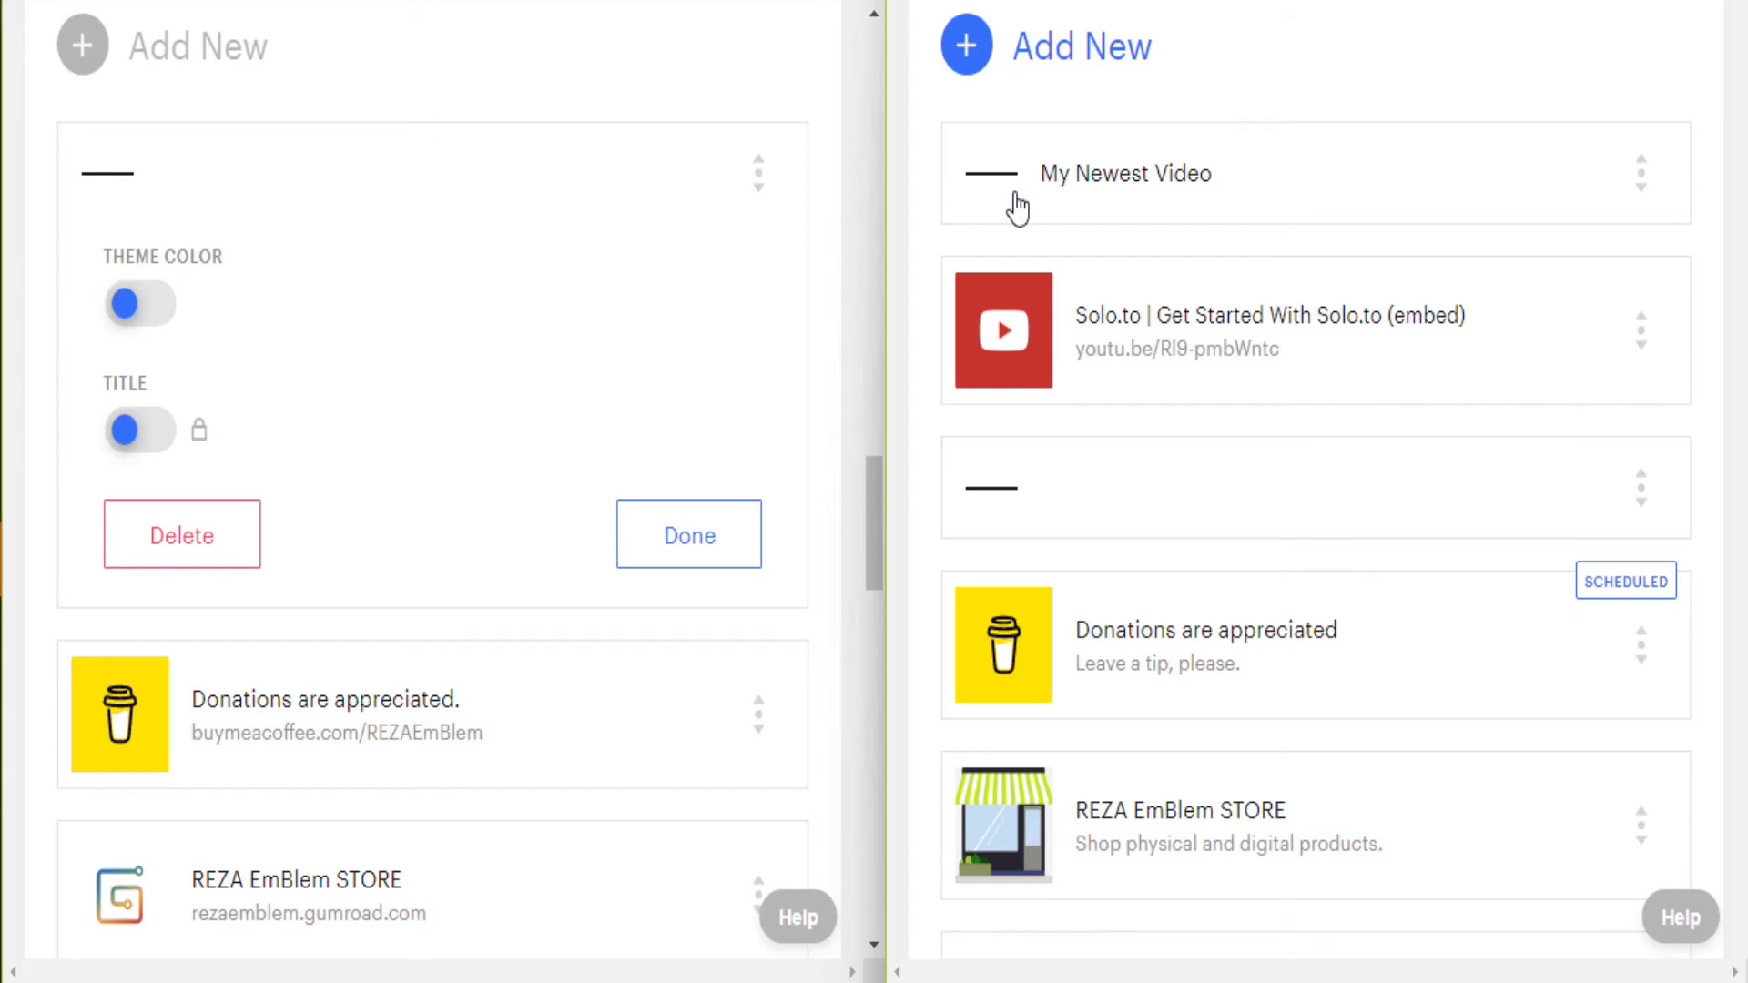
scroll(1133, 498, down, 2)
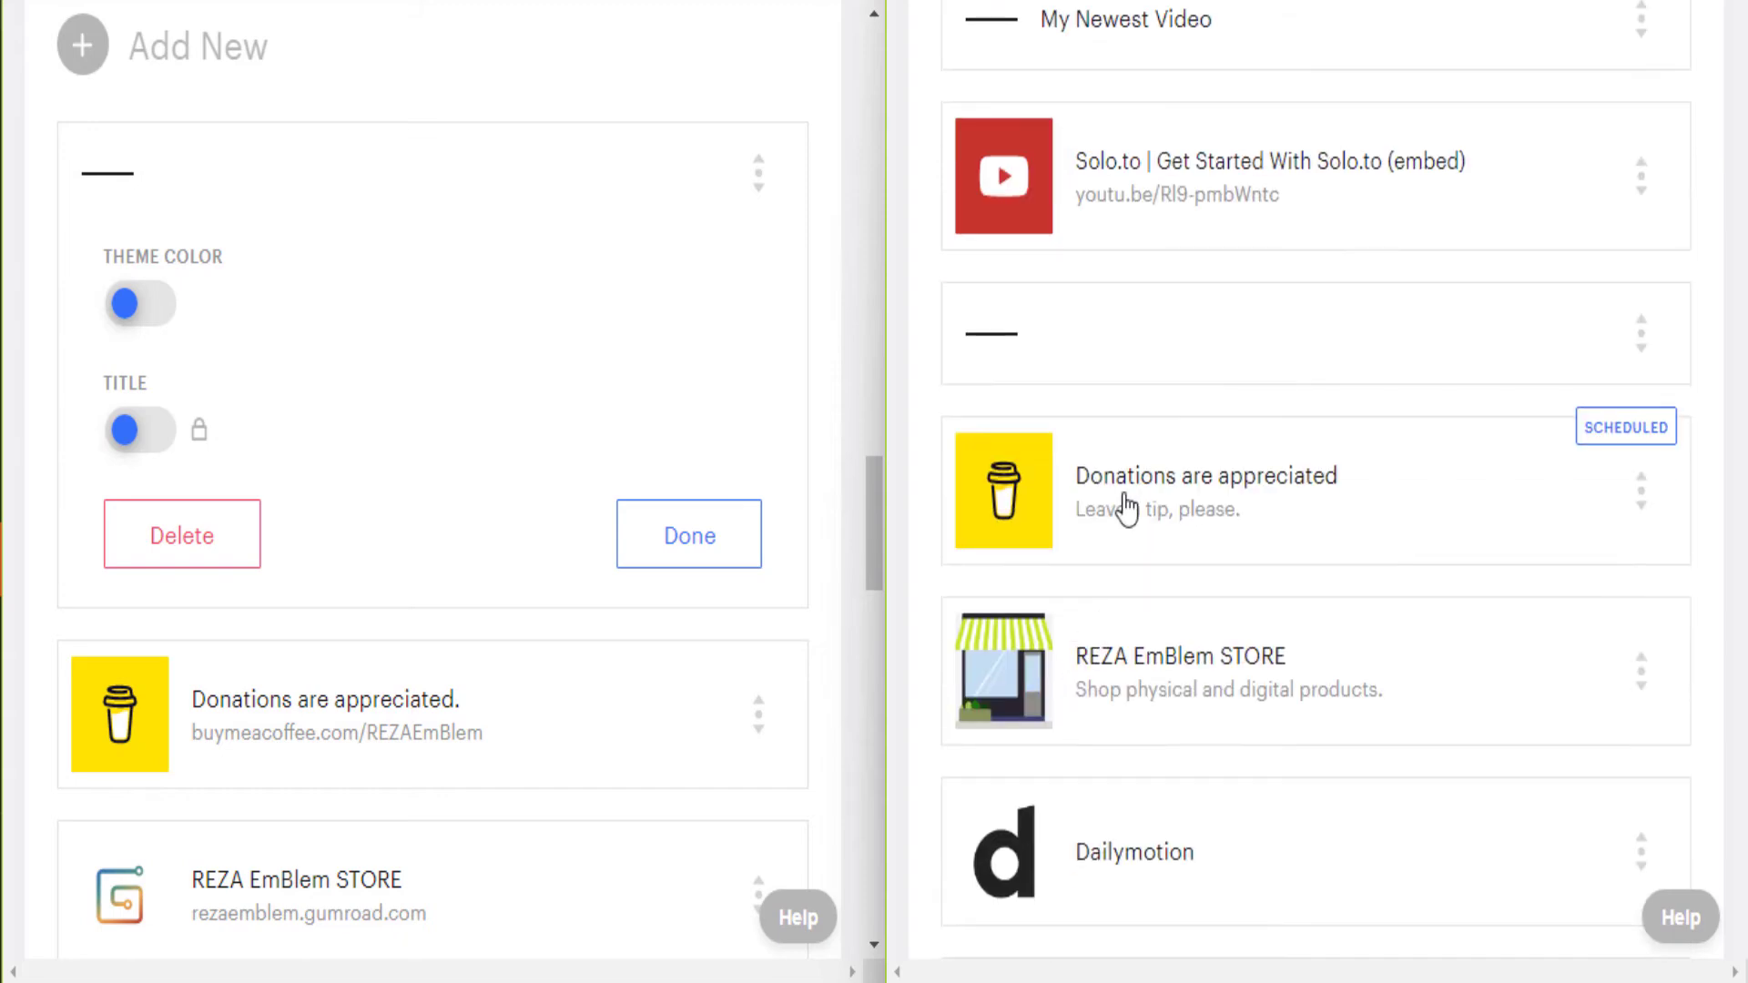
scroll(1133, 499, down, 4)
scroll(1174, 869, up, 8)
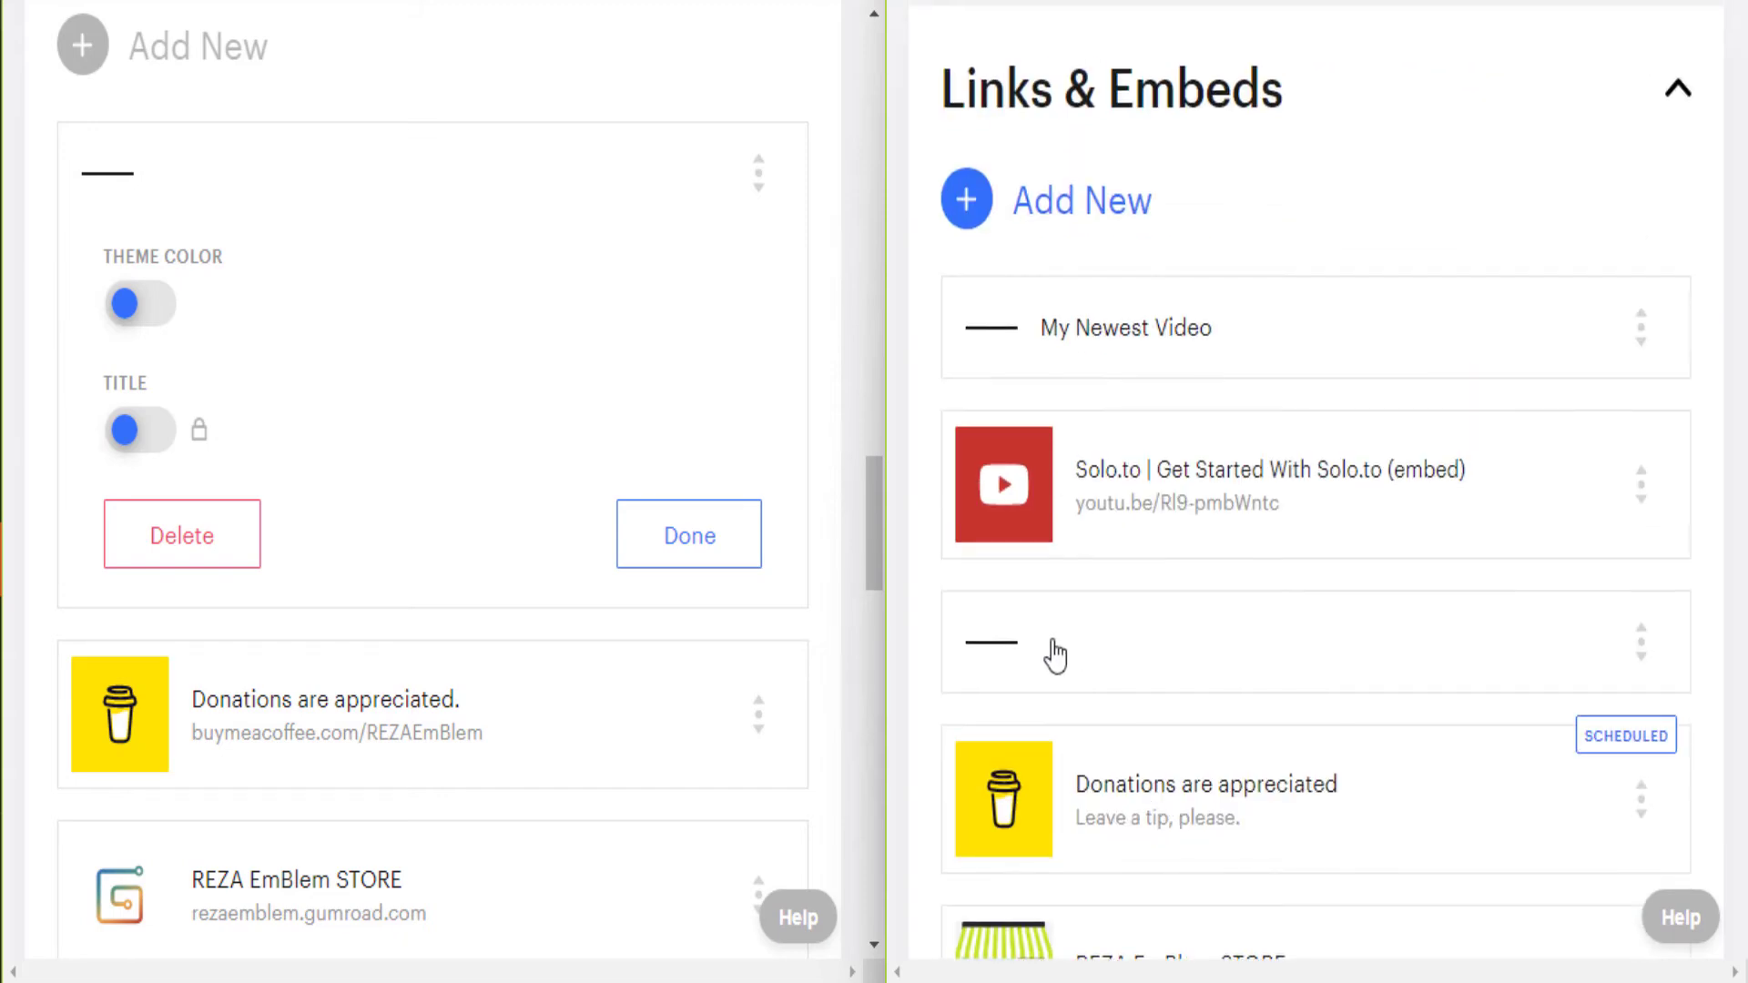
click(1054, 652)
scroll(1128, 688, down, 3)
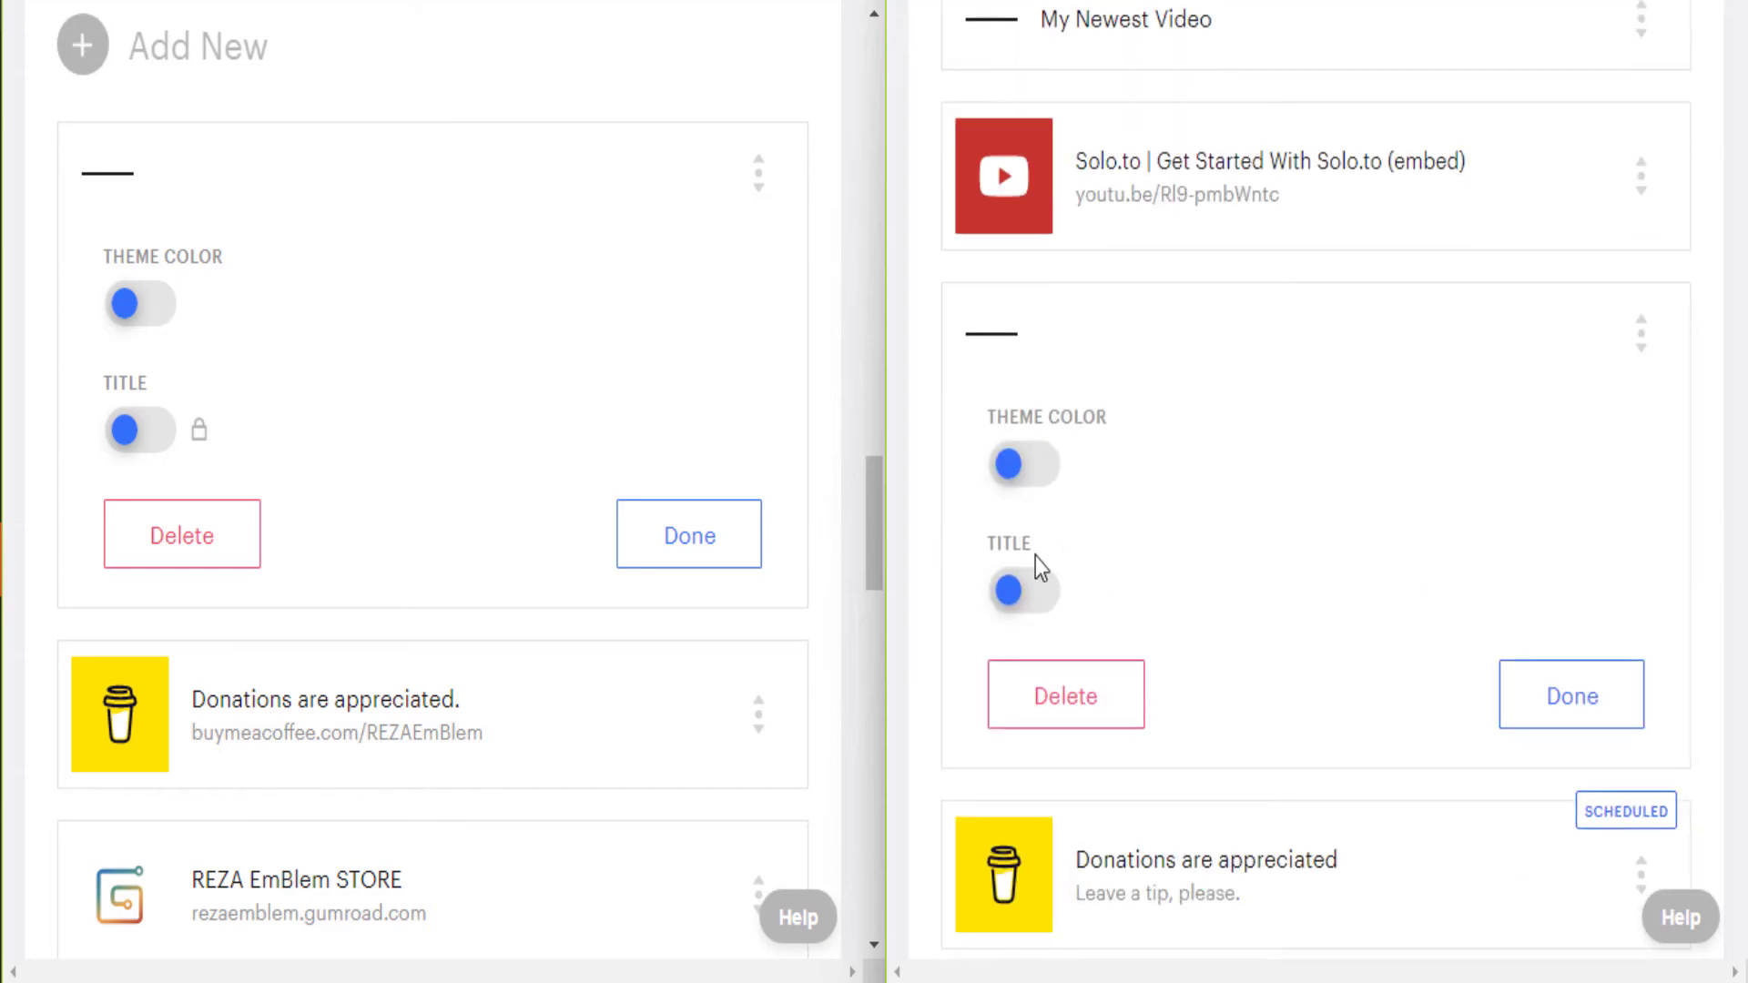
click(1033, 601)
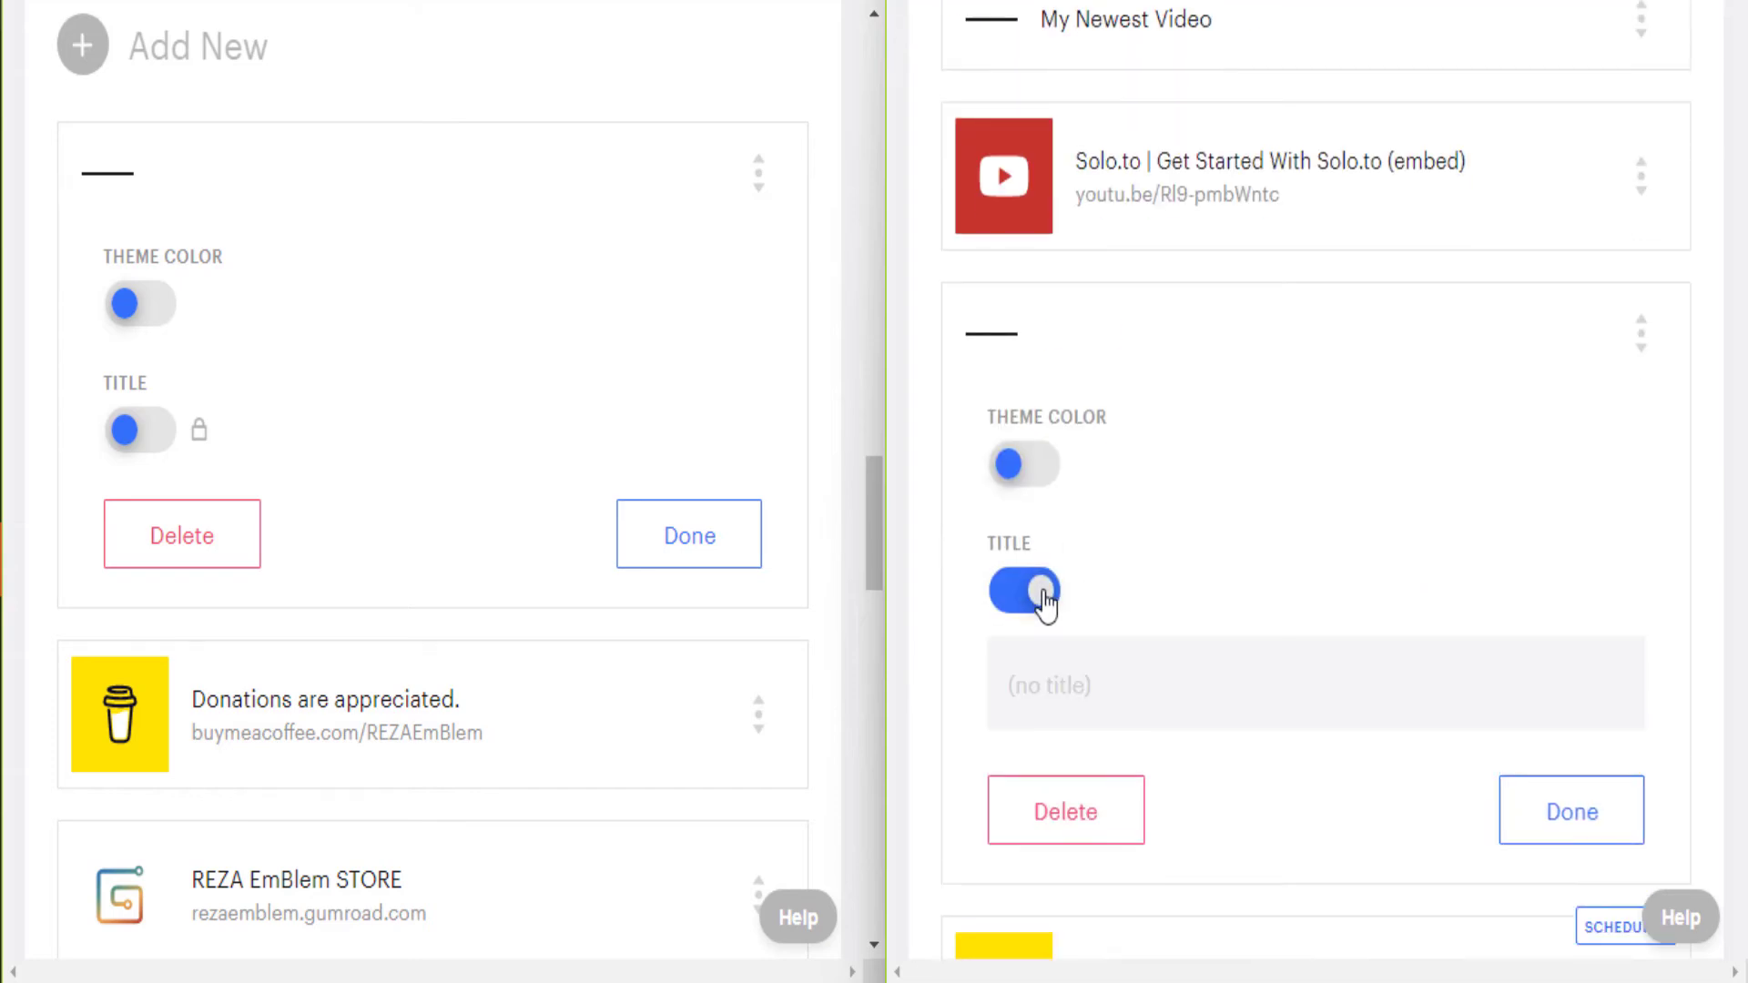
click(1038, 597)
scroll(1092, 585, up, 3)
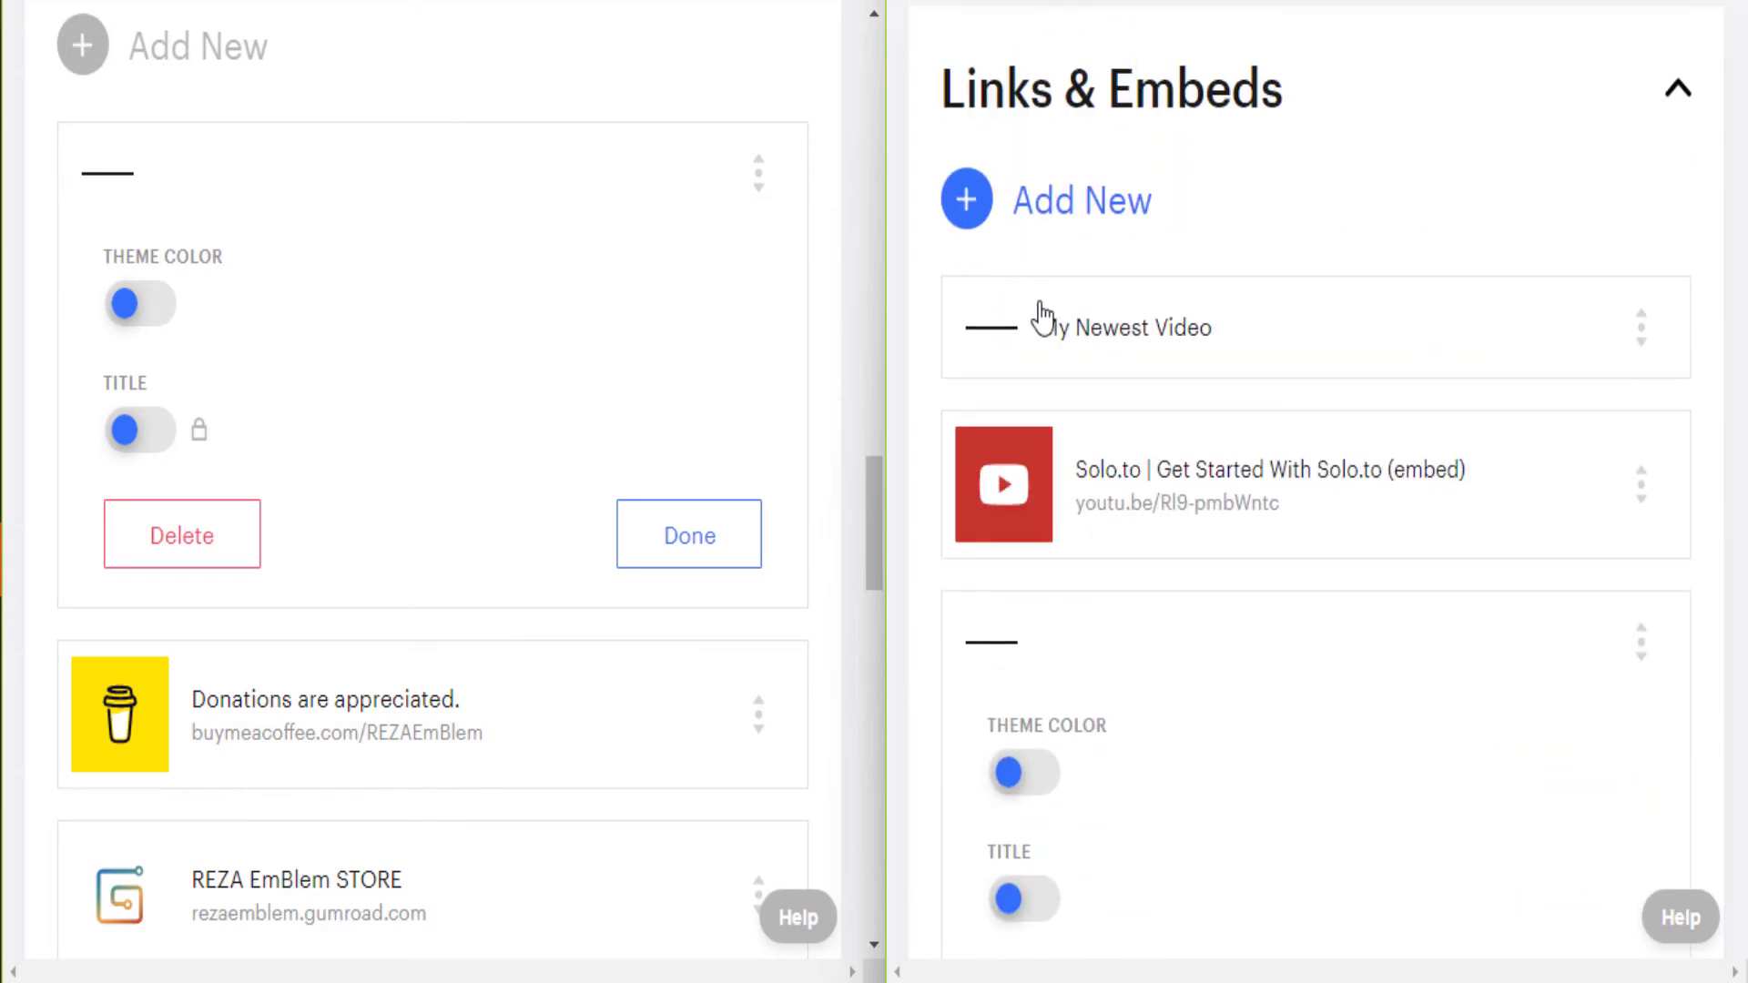
click(1065, 329)
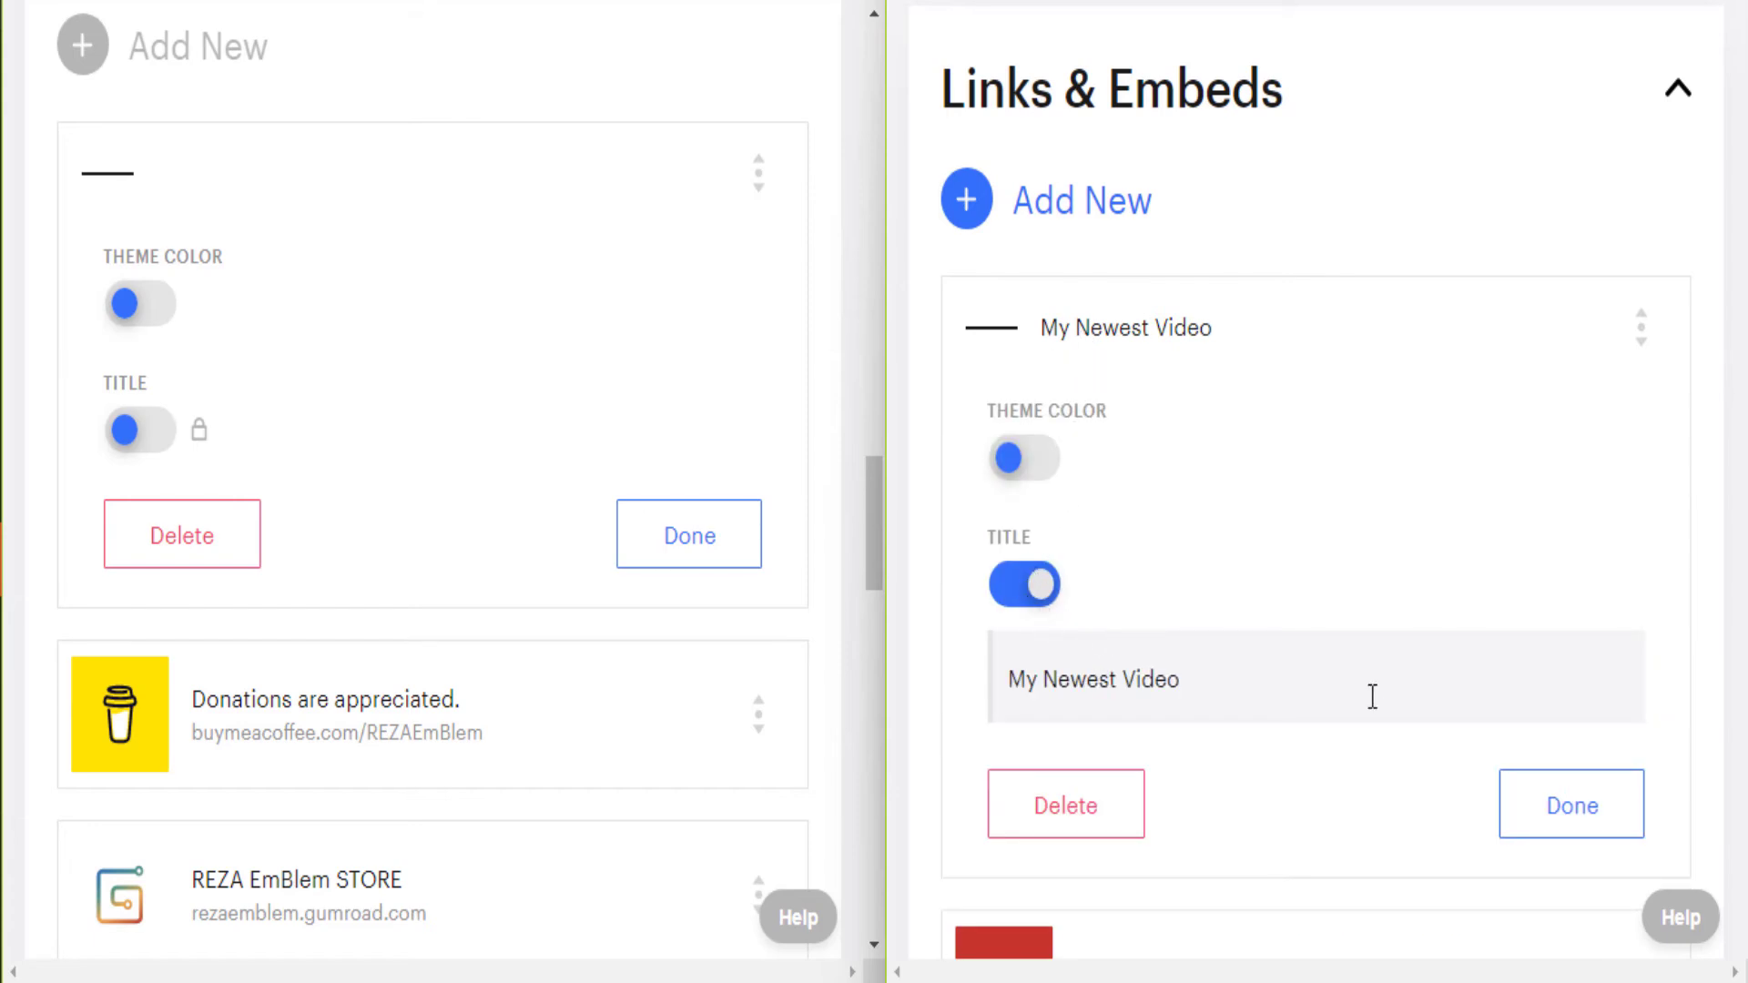
click(1580, 802)
scroll(1495, 687, up, 15)
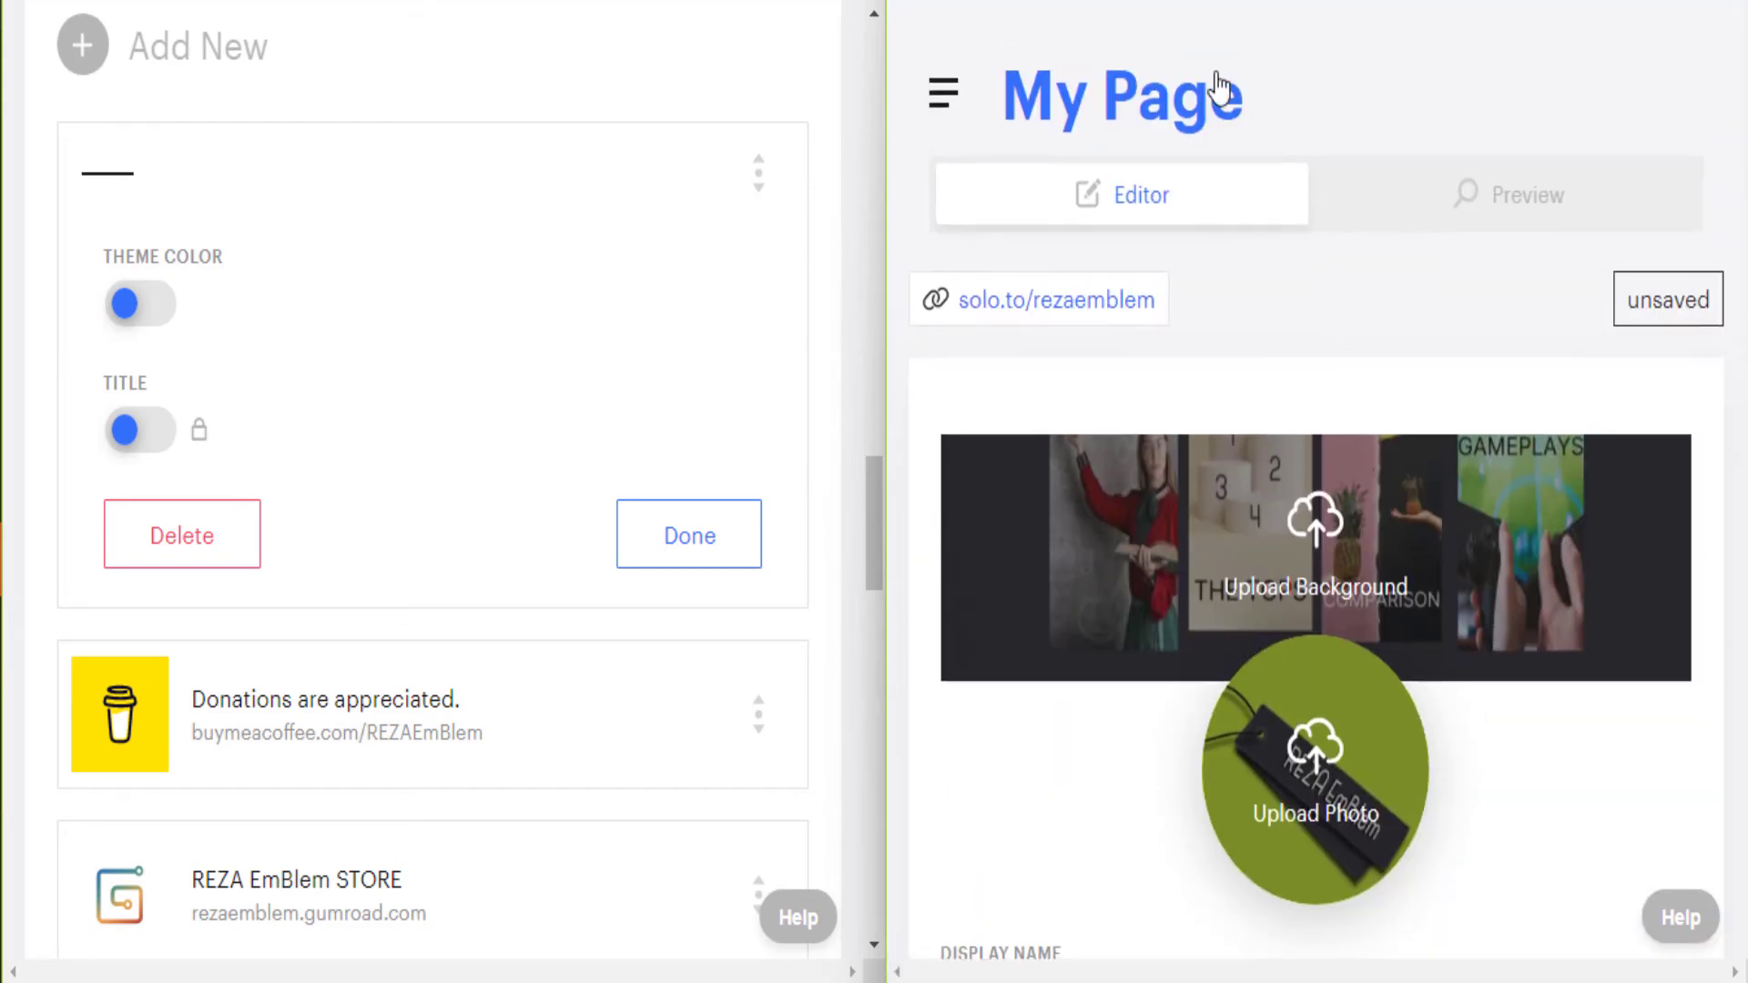
click(1509, 194)
scroll(1493, 346, down, 8)
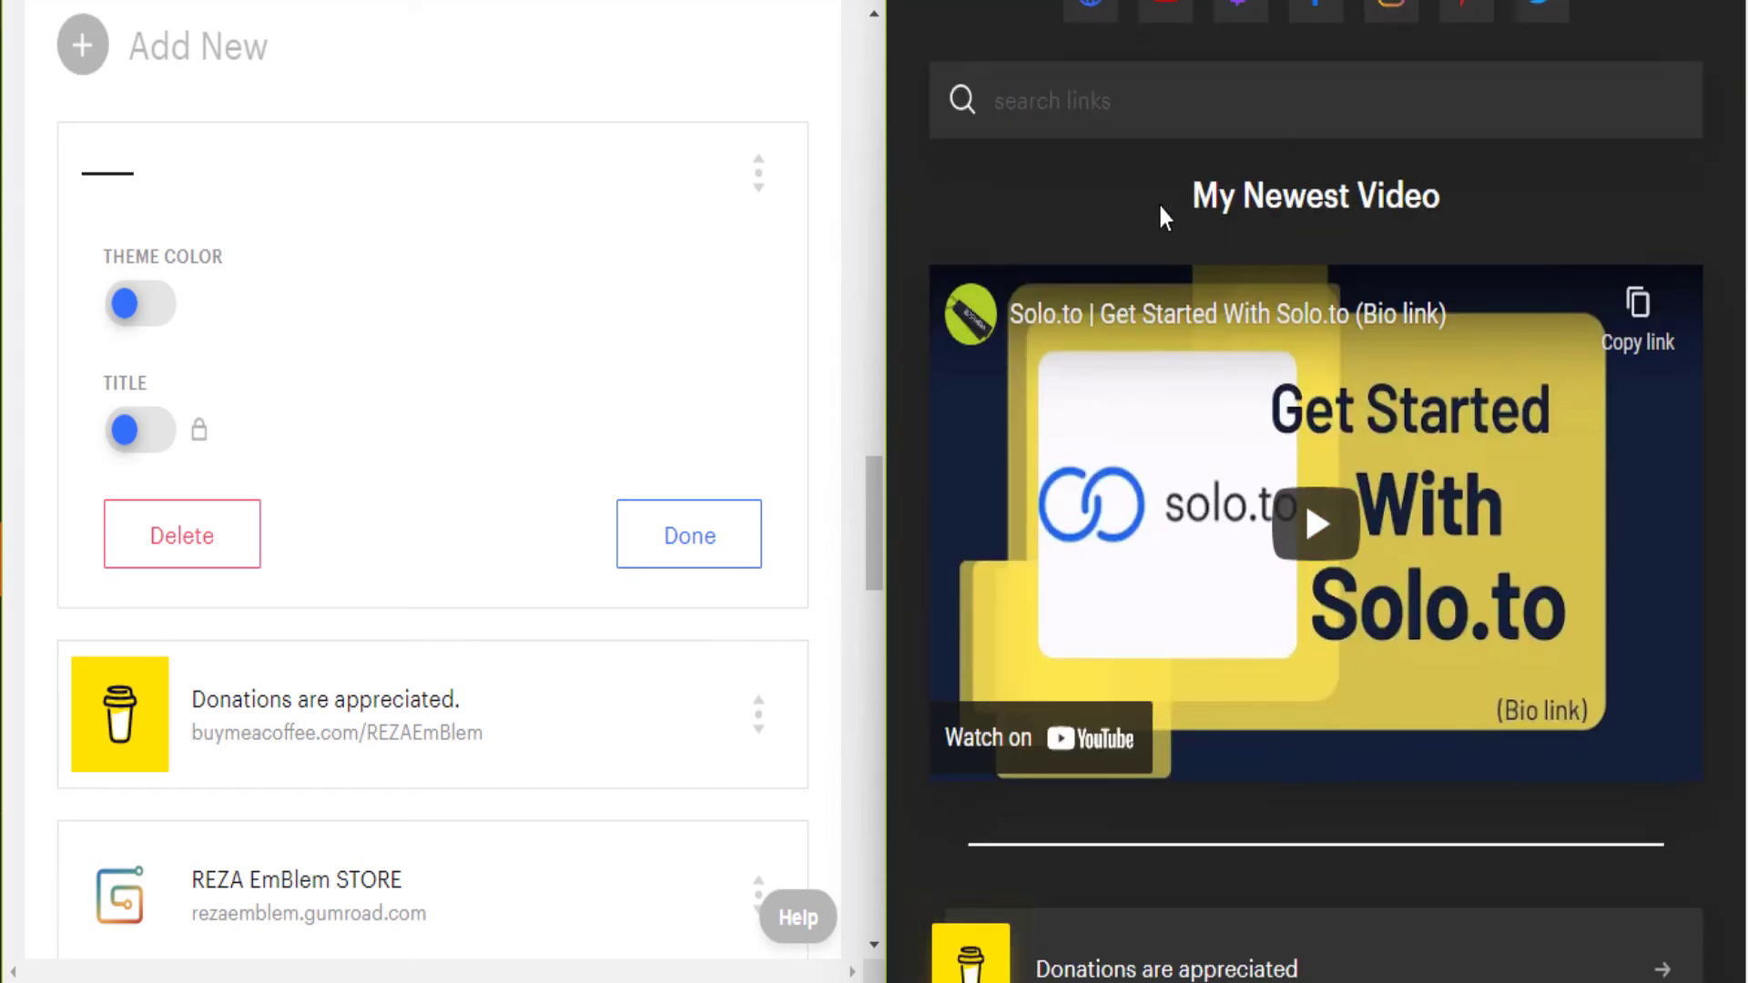
drag(1456, 202, 1151, 195)
scroll(1268, 296, down, 2)
click(1472, 679)
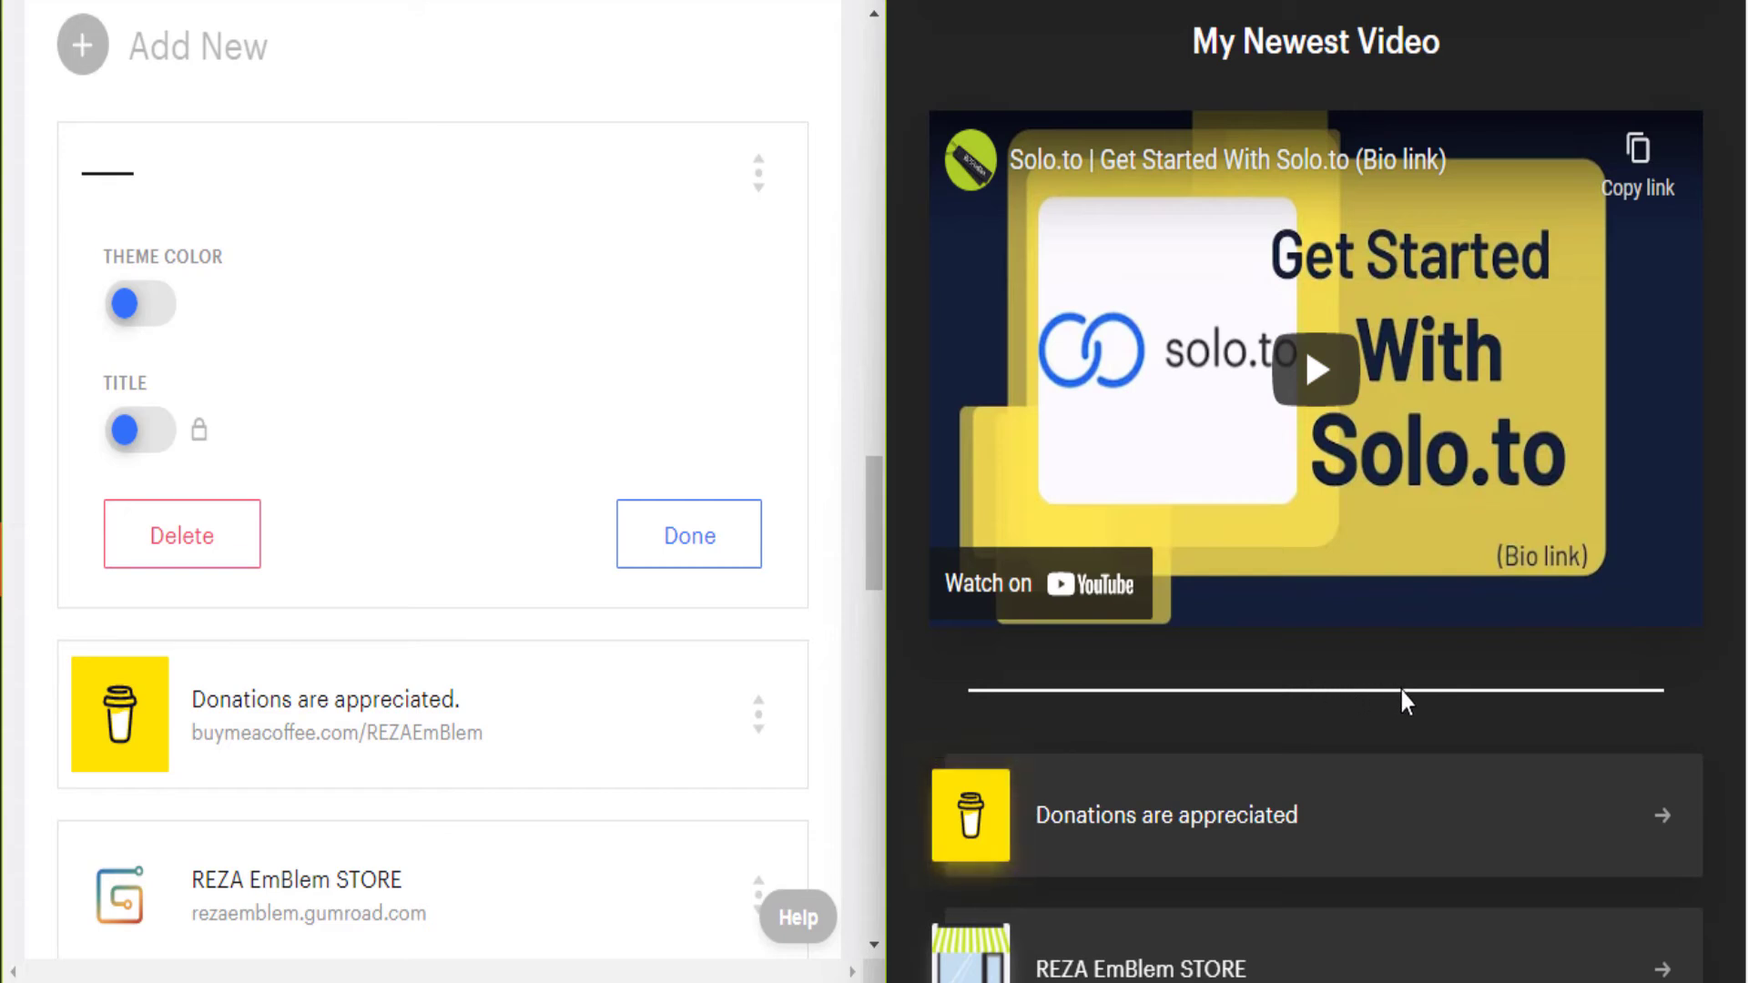
scroll(1401, 691, up, 9)
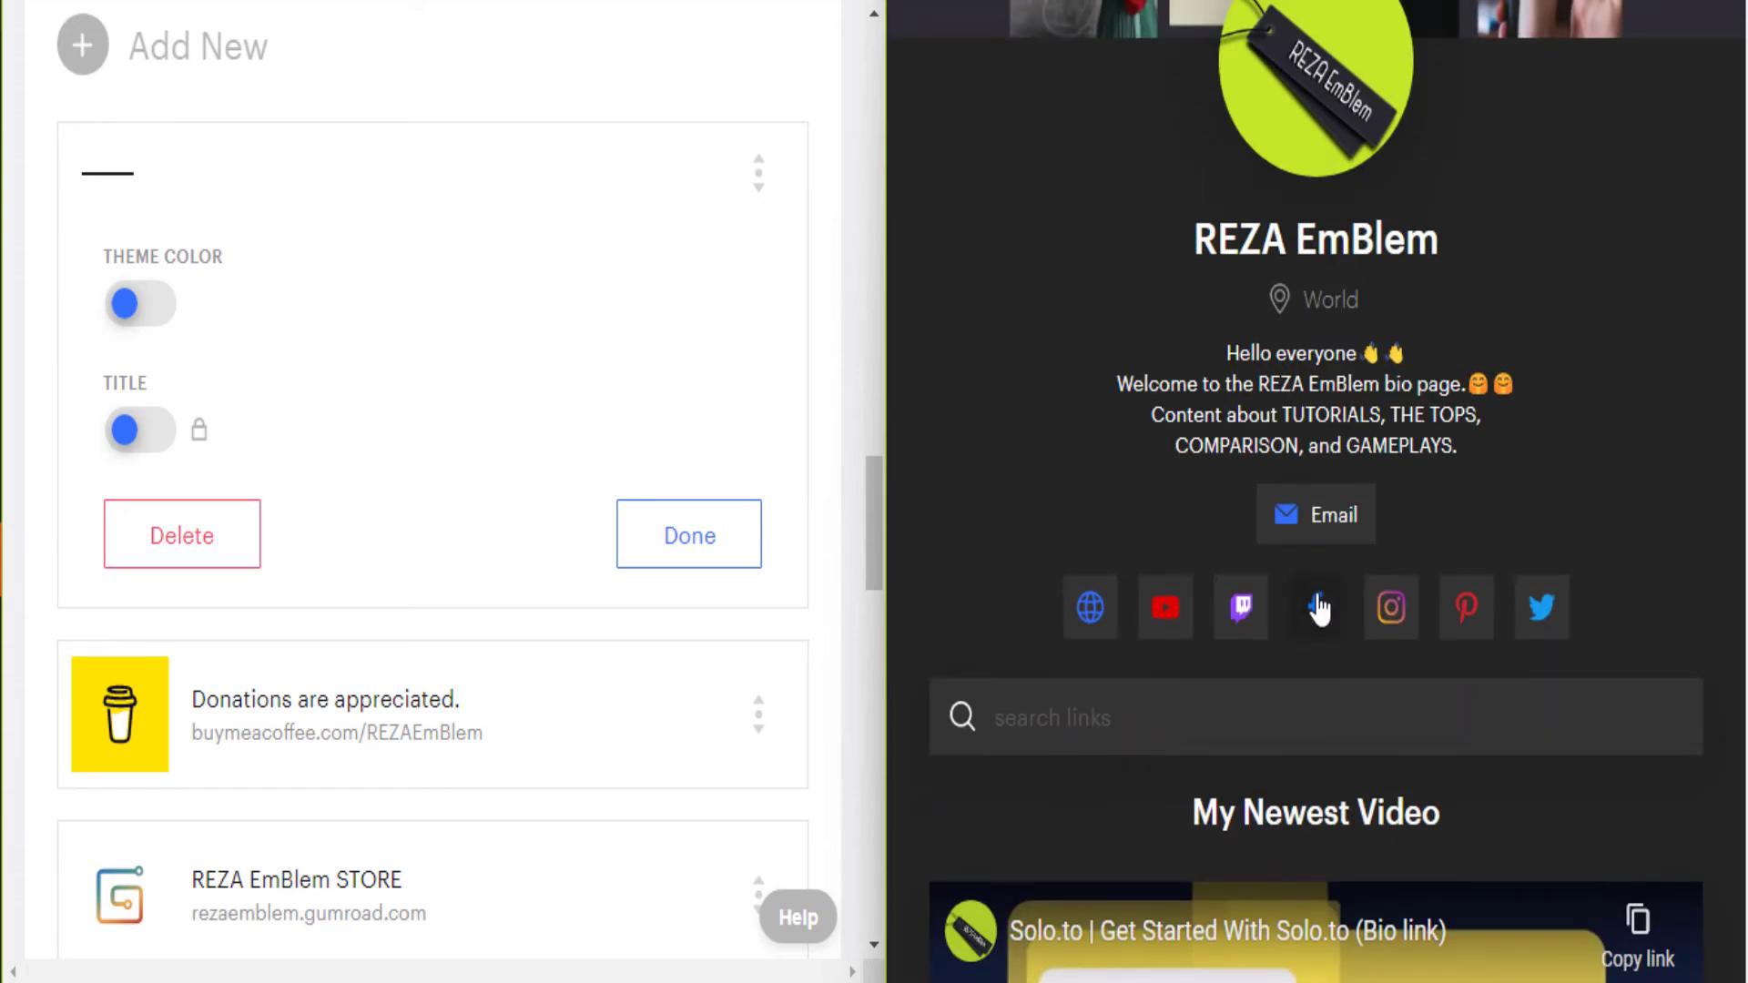
scroll(1320, 608, up, 2)
click(1113, 70)
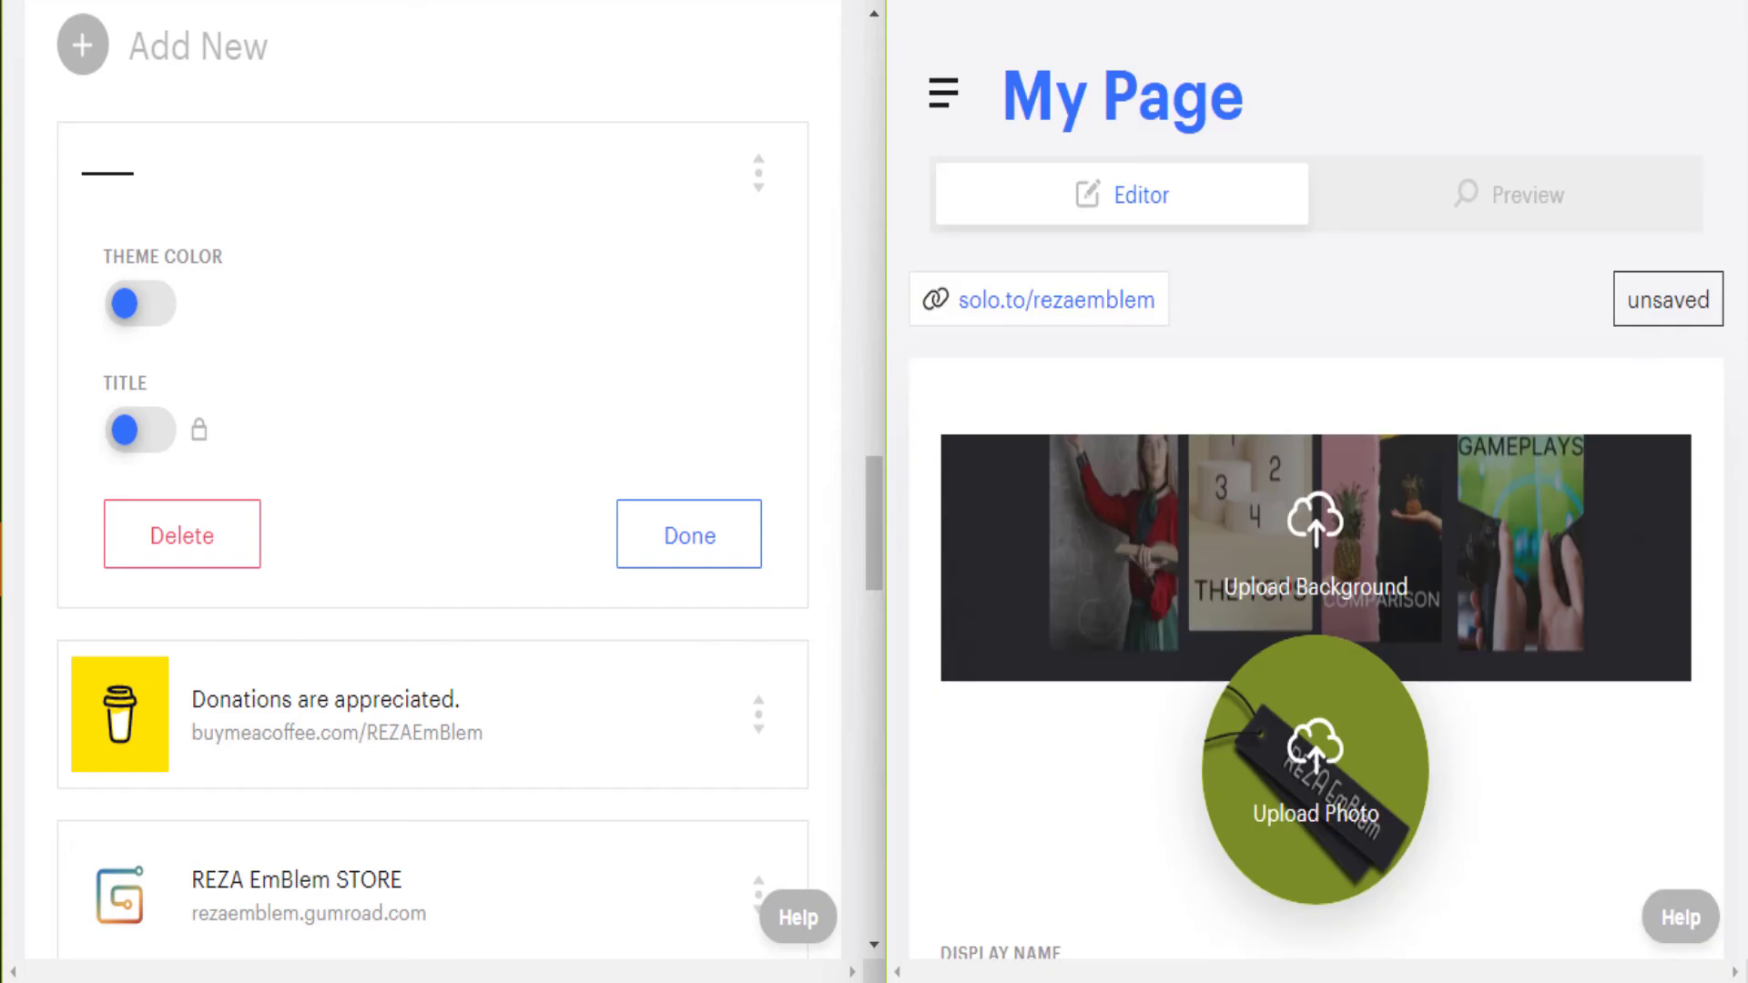
scroll(1206, 560, down, 12)
scroll(1263, 564, down, 12)
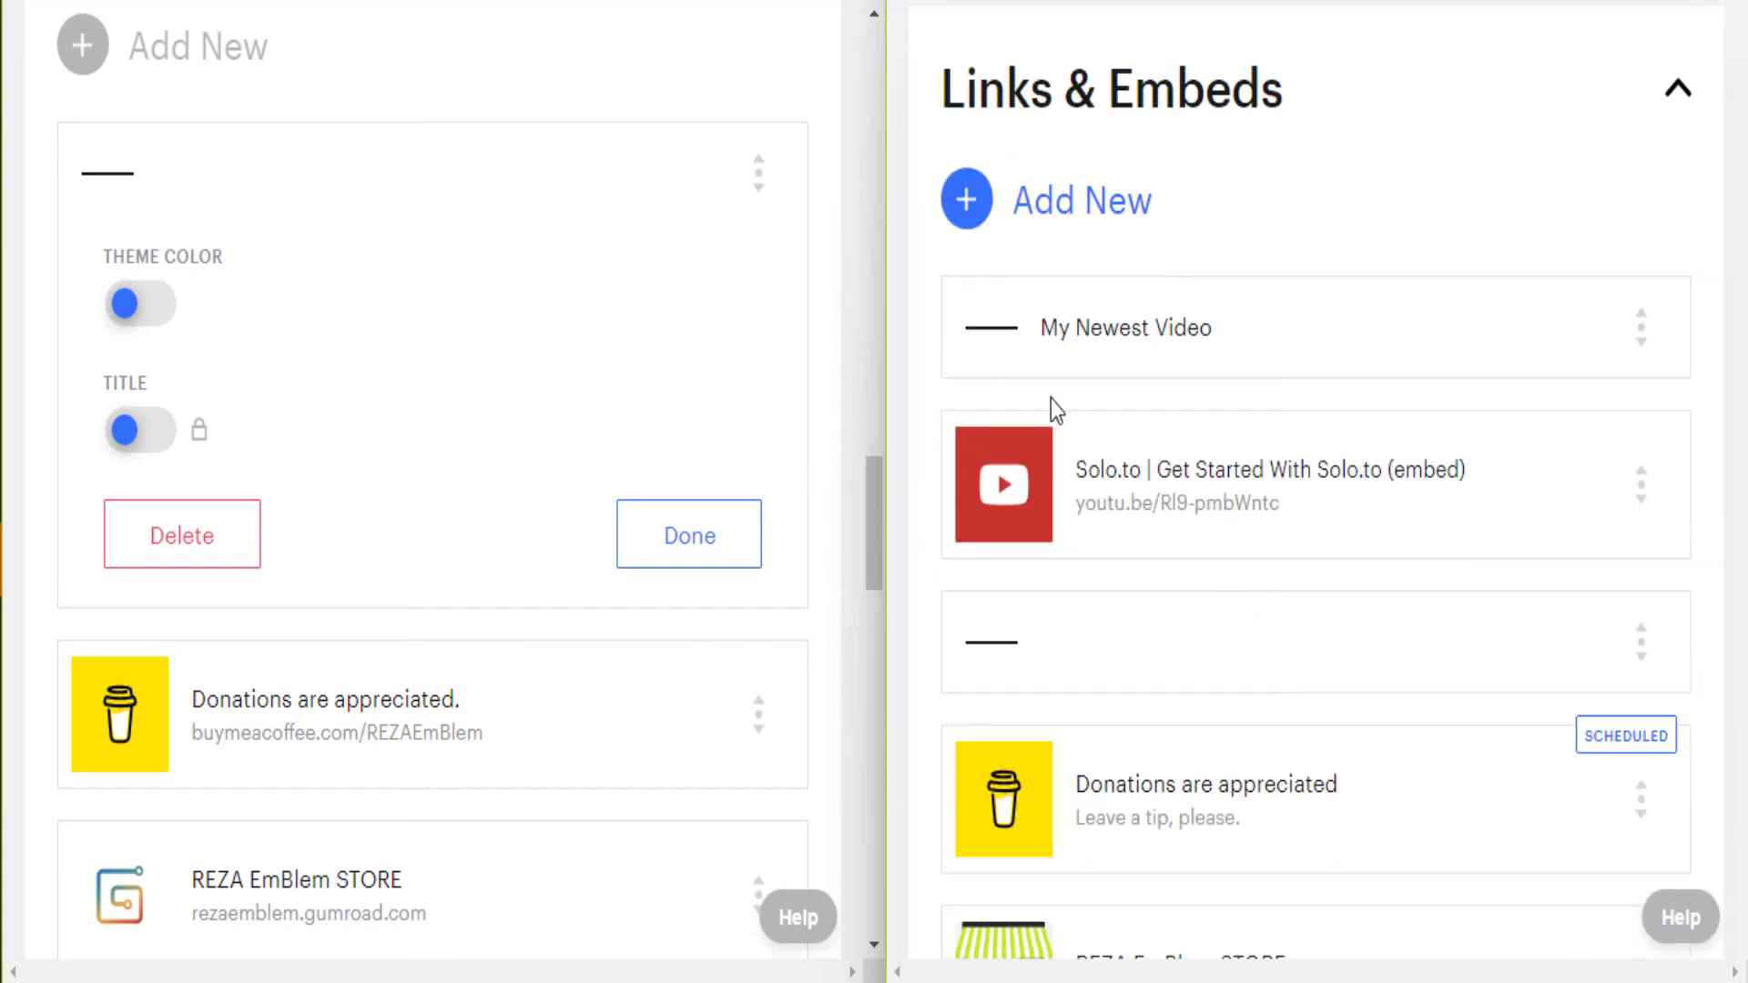
Open and close the My Newest Video divider, then delete the Beginner page's new section
click(1072, 348)
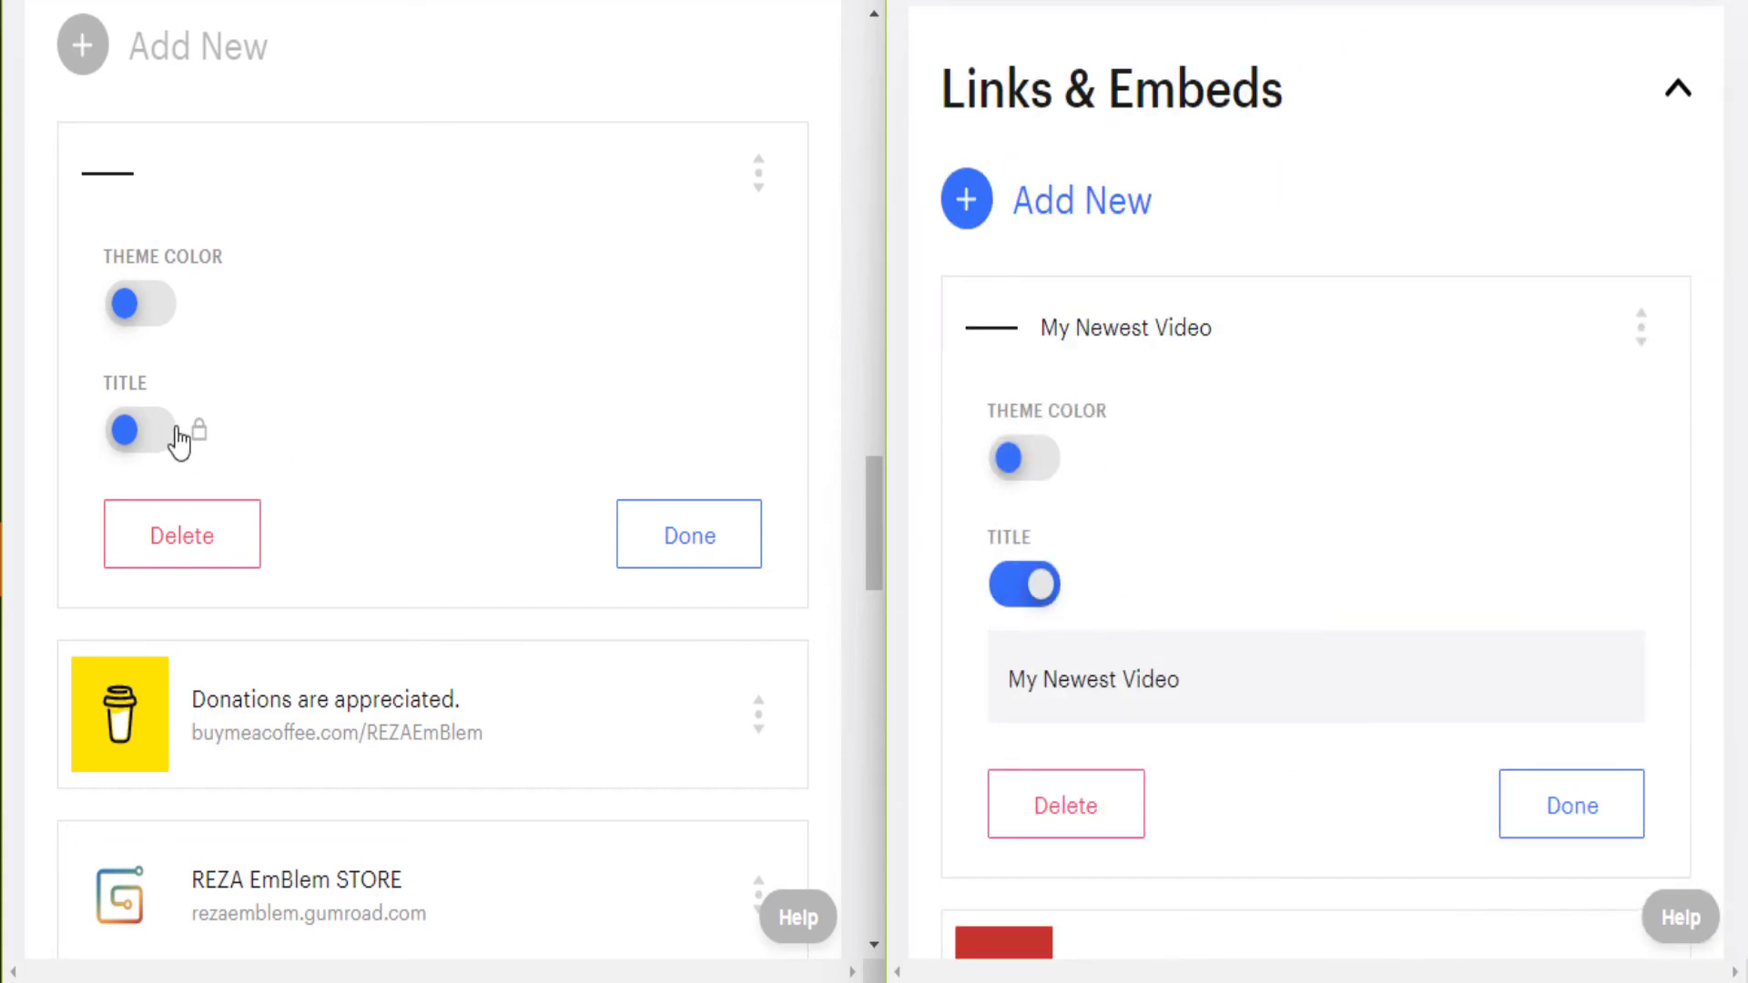
click(1061, 326)
click(1031, 211)
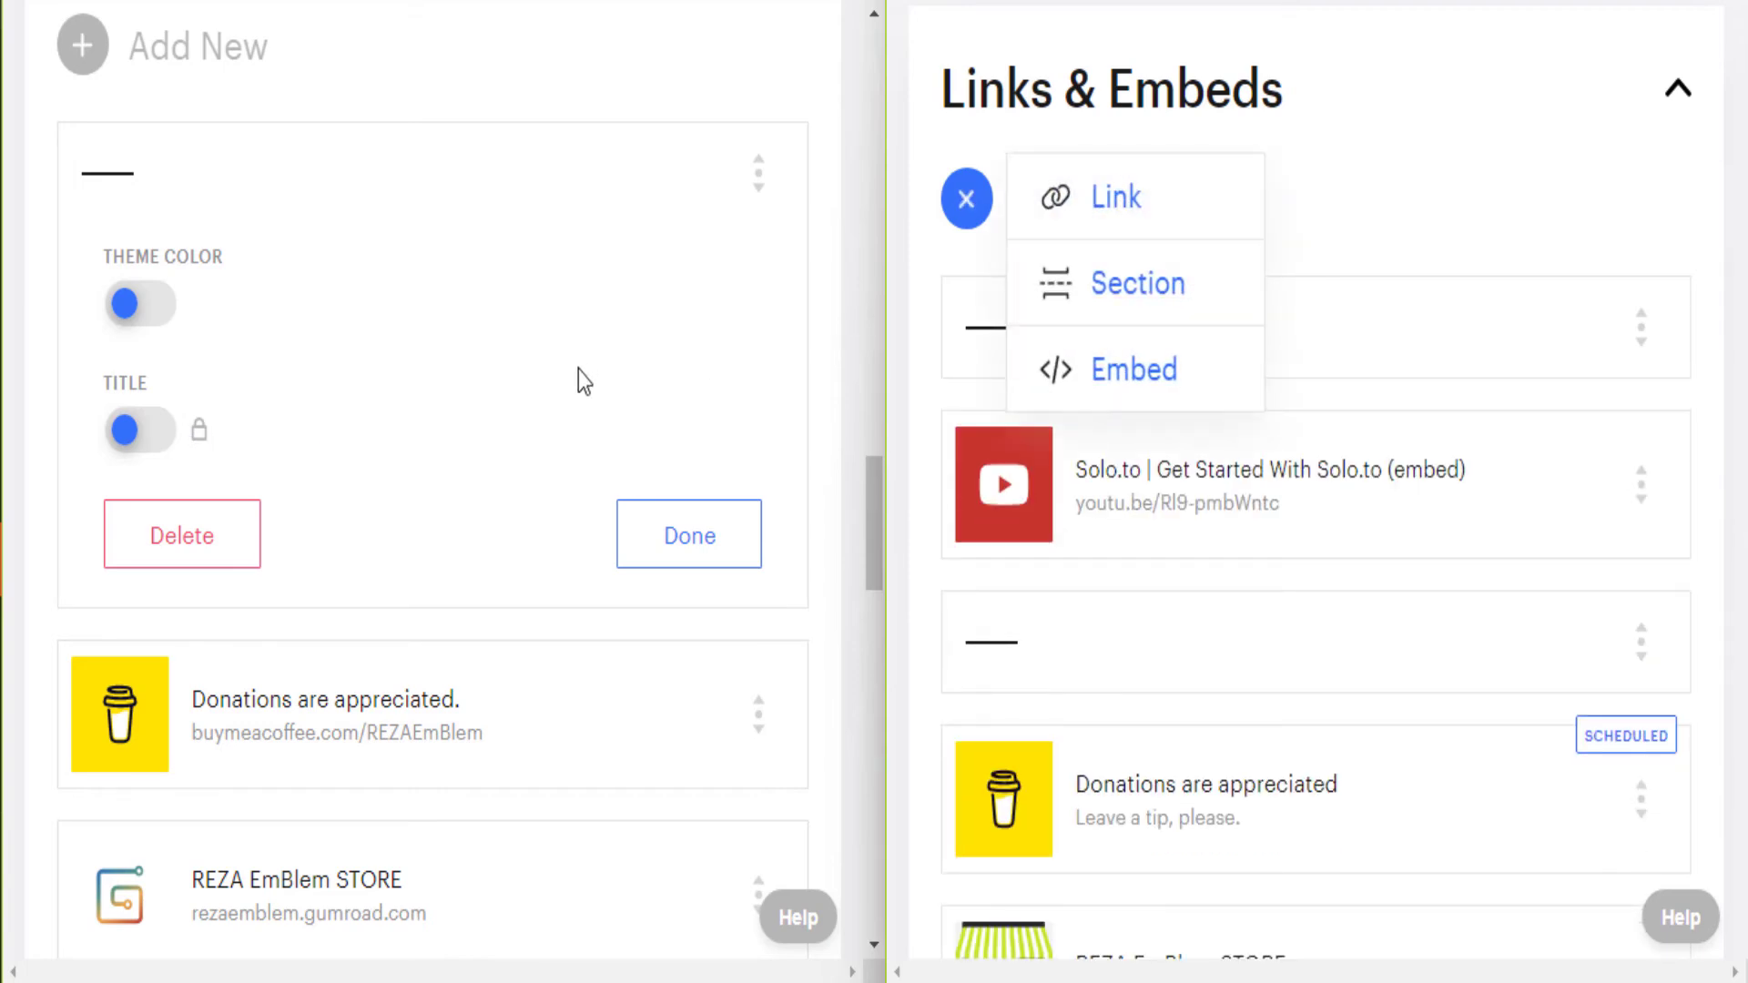
scroll(191, 209, up, 2)
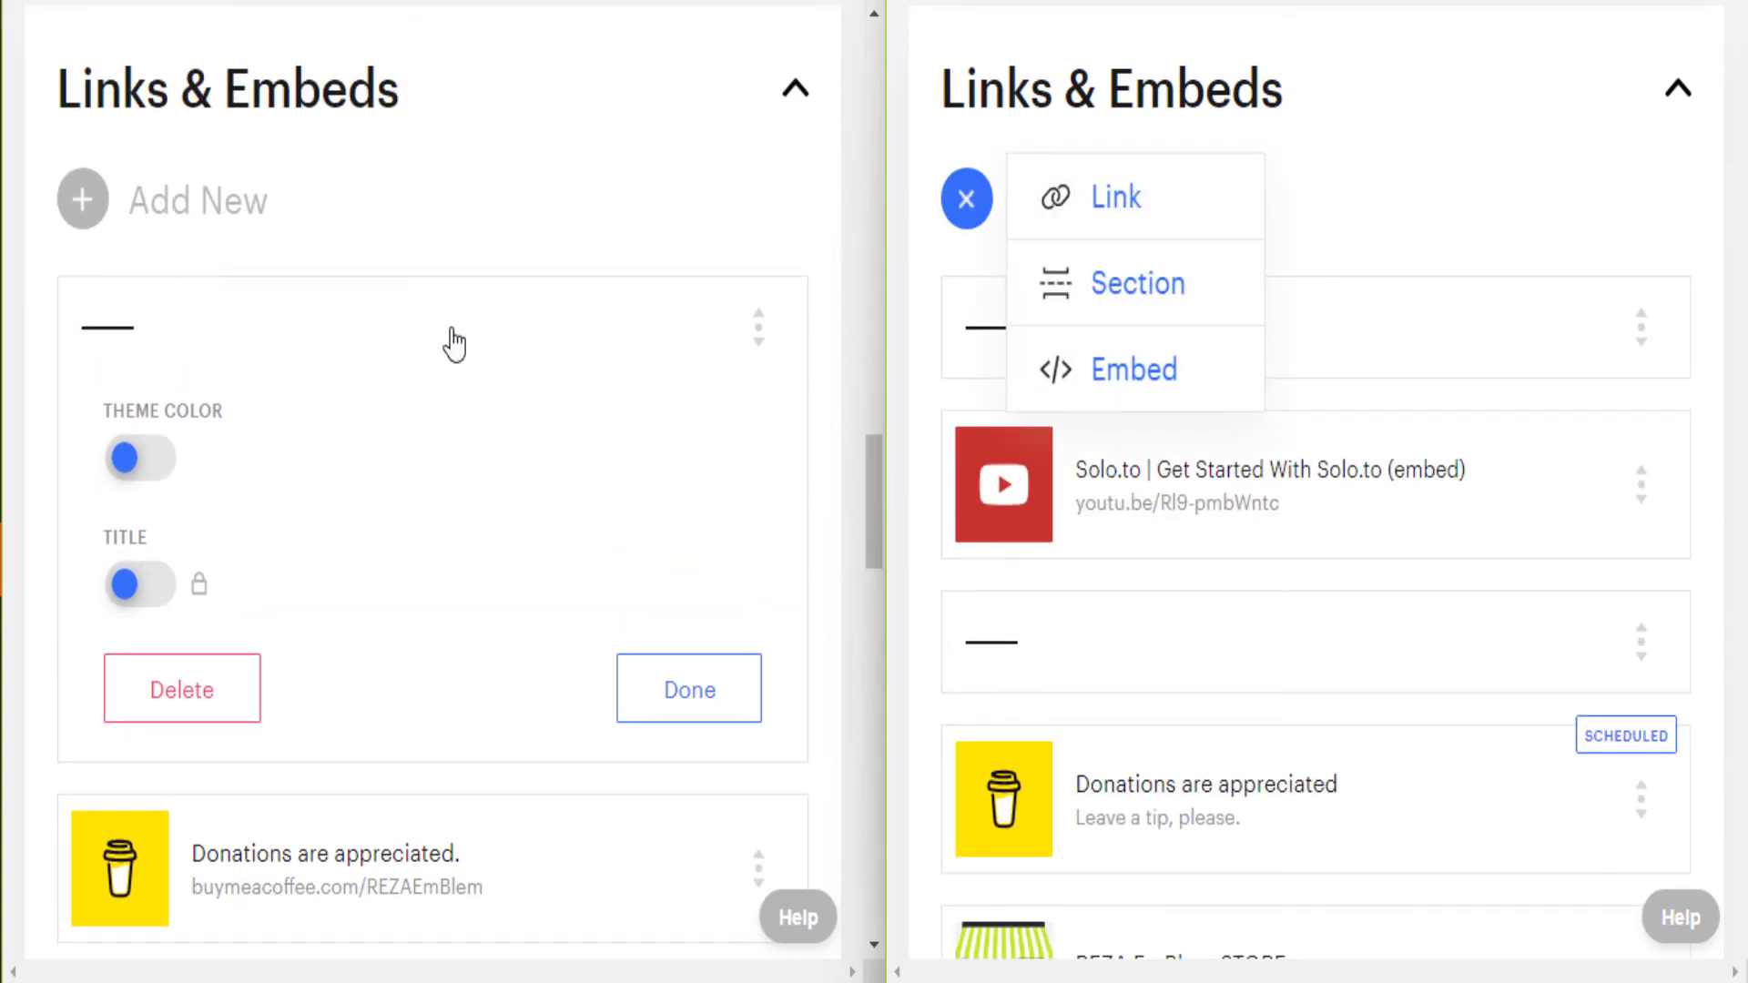
click(177, 702)
click(162, 207)
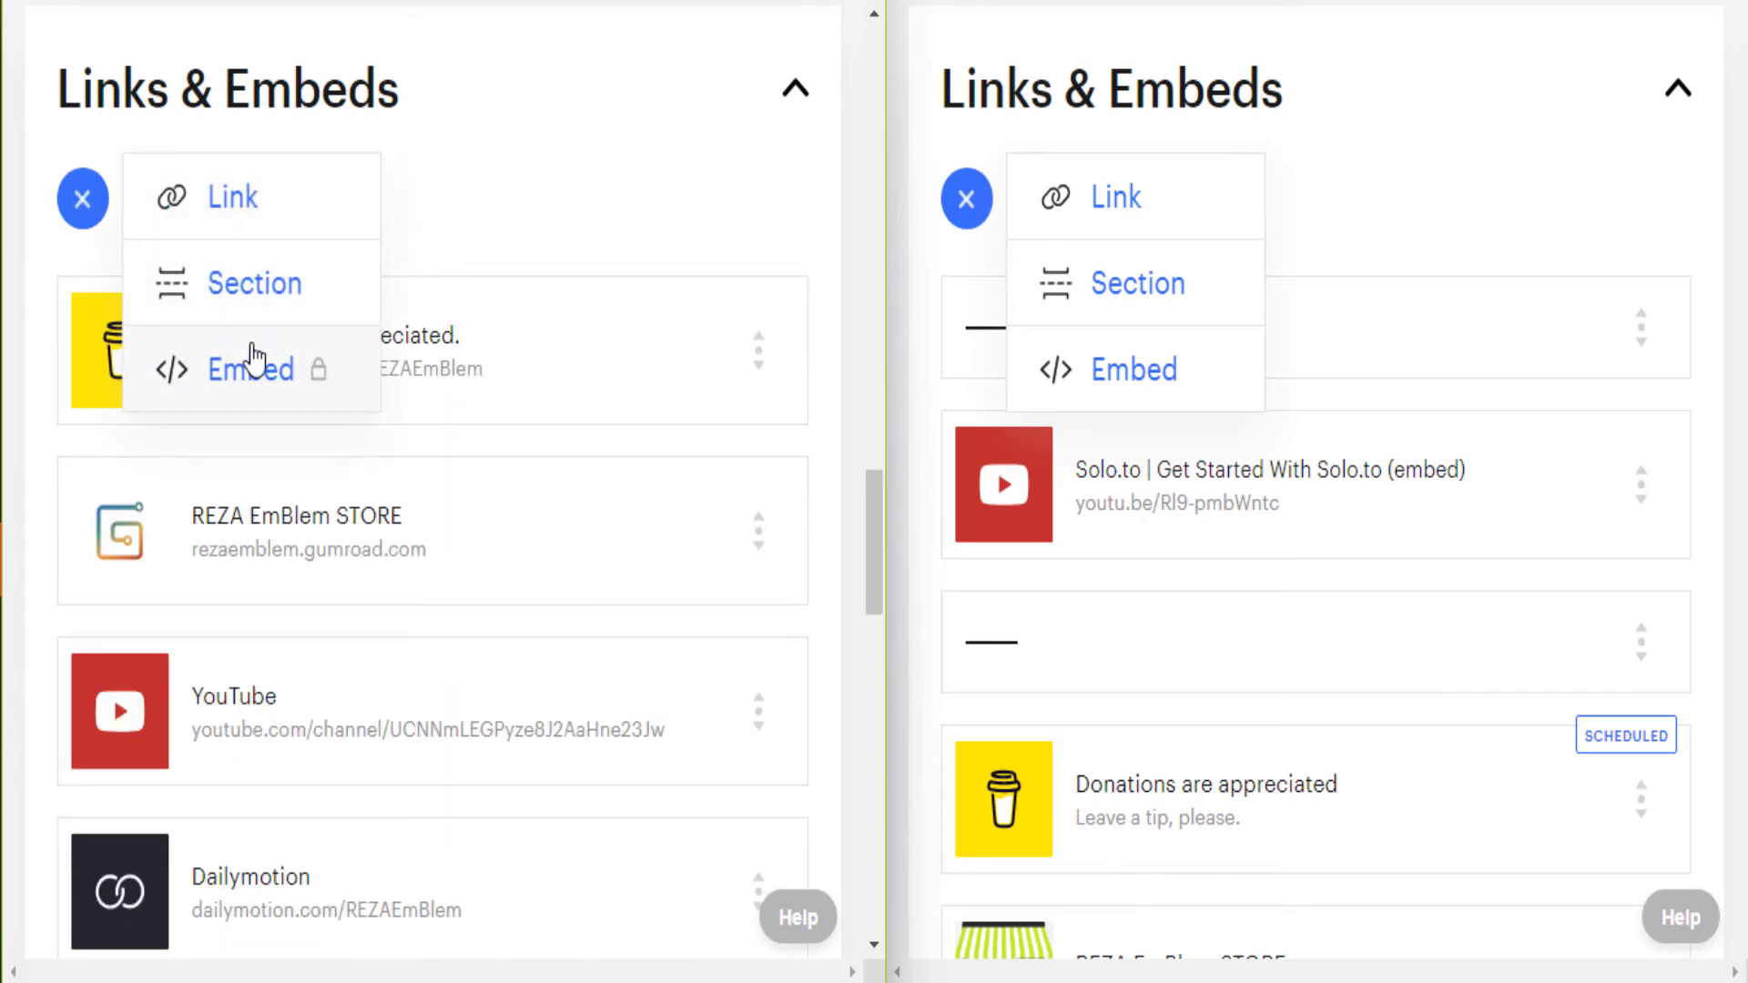
Edit the video URL and title of the Solo.to YouTube embed
click(1165, 500)
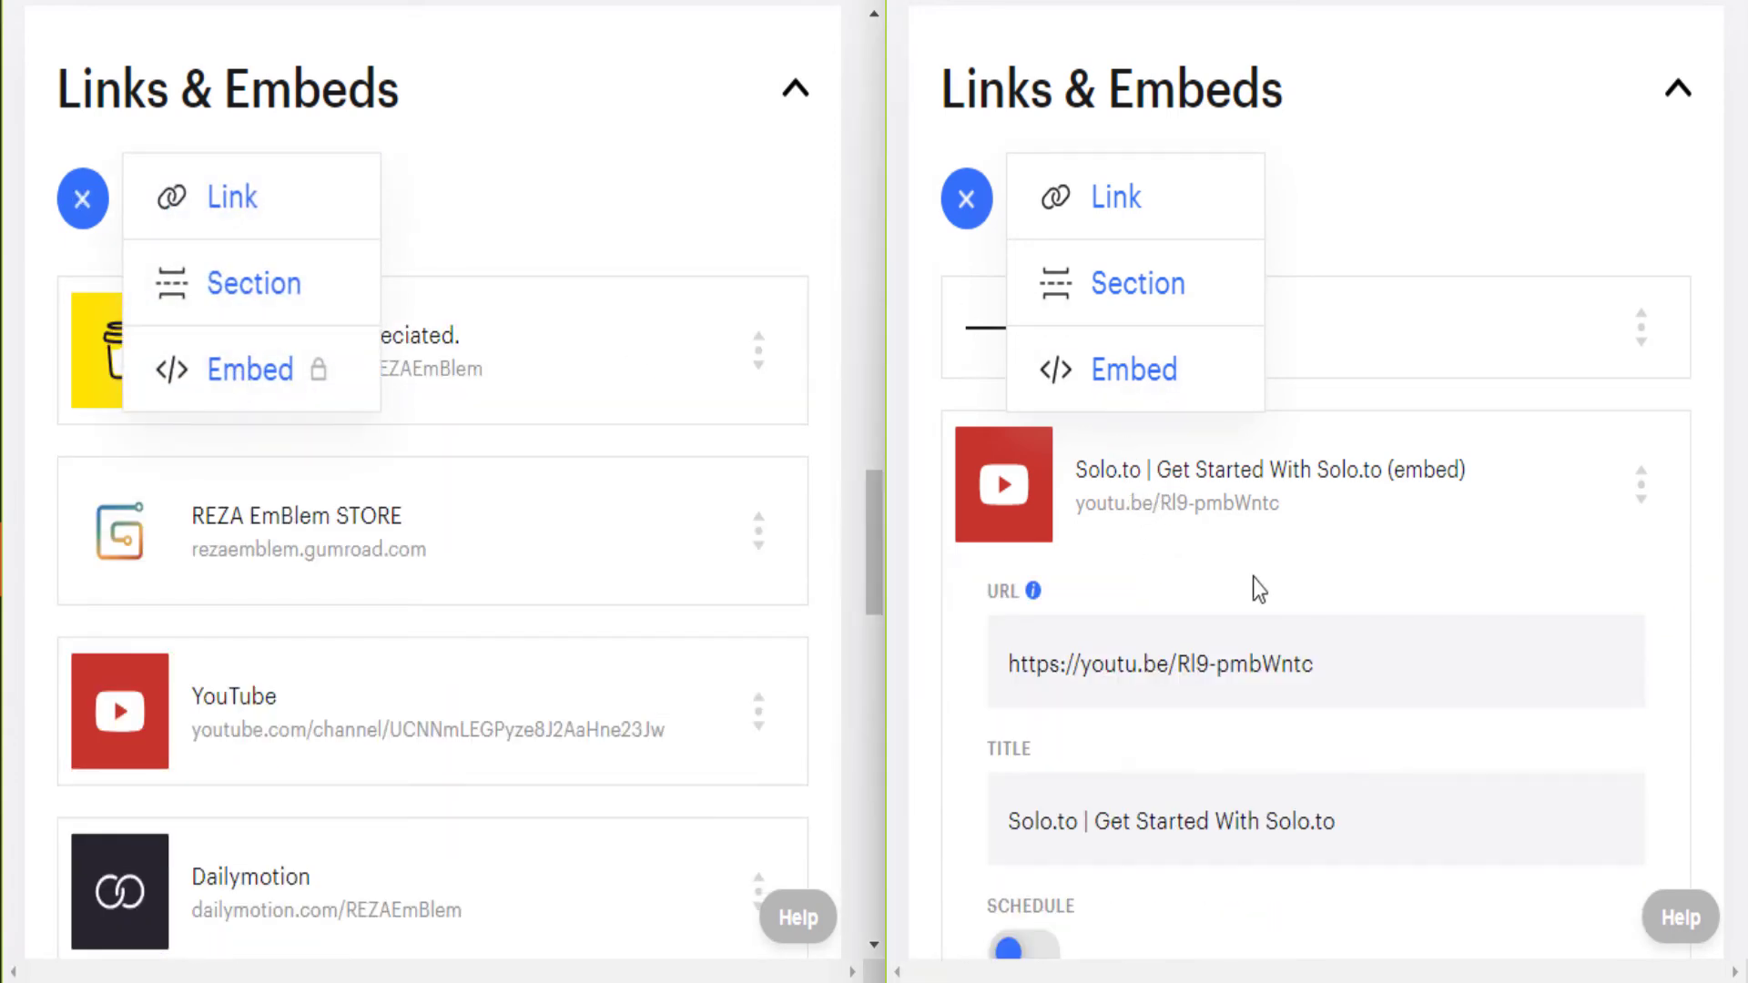
scroll(1247, 570, down, 2)
click(1365, 510)
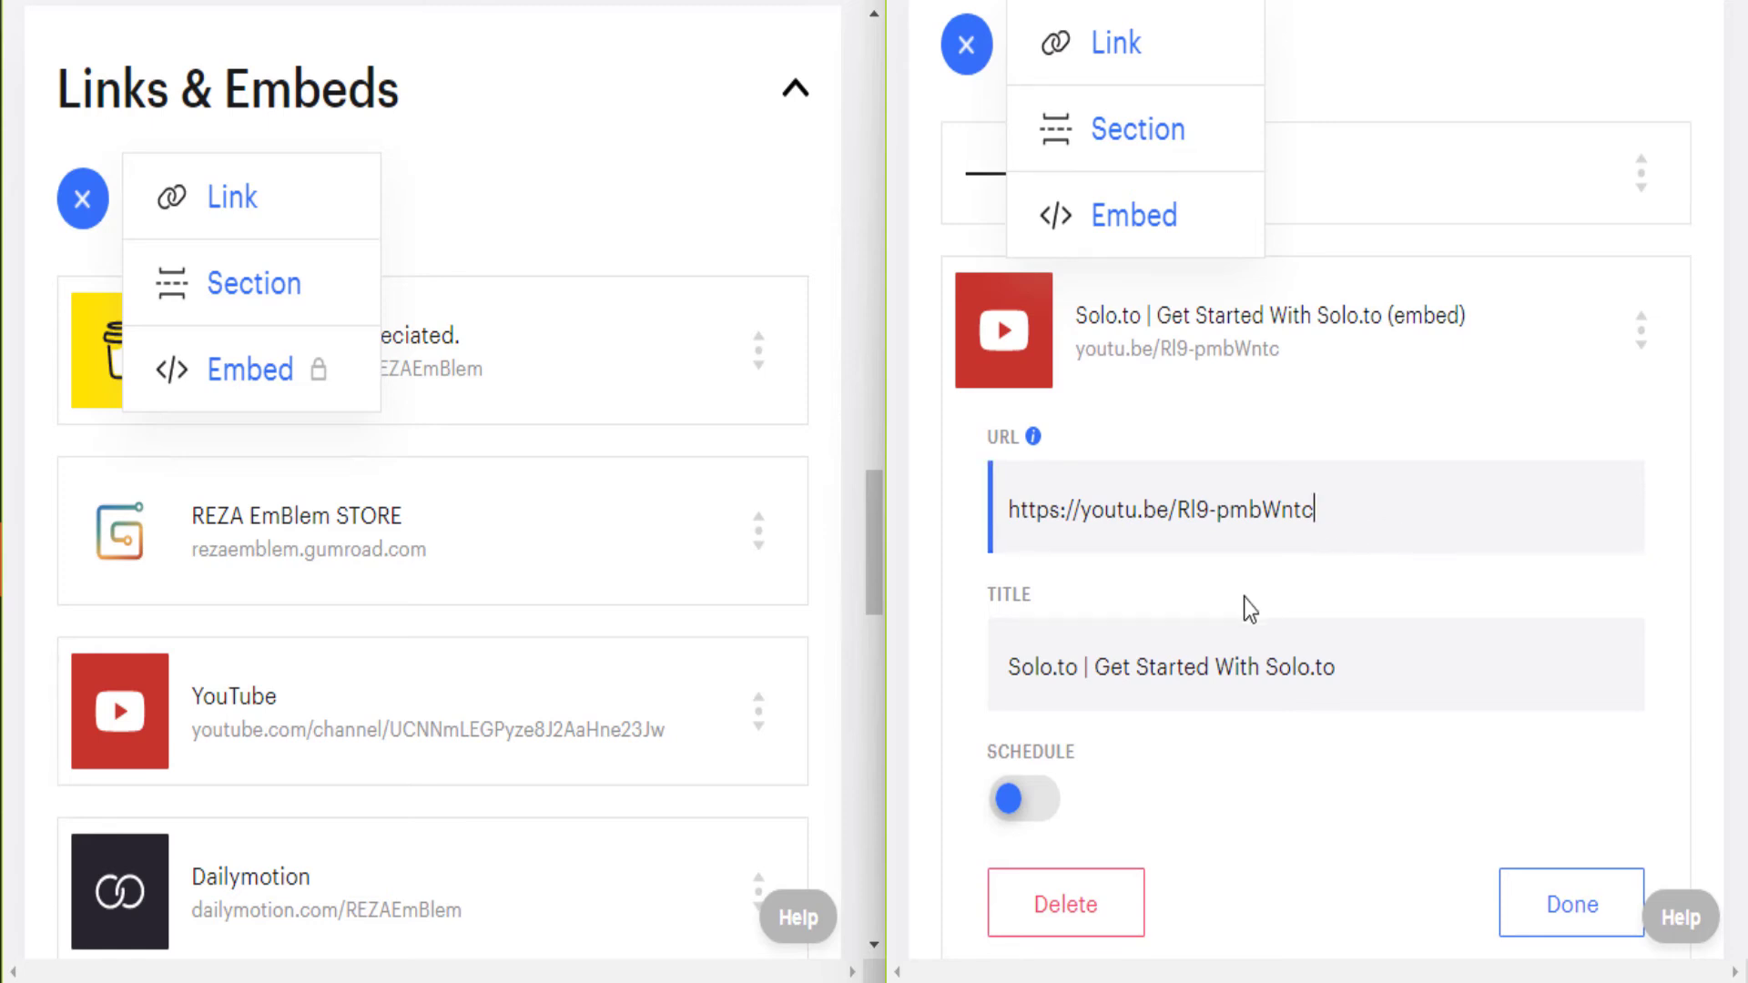
scroll(1183, 601, down, 2)
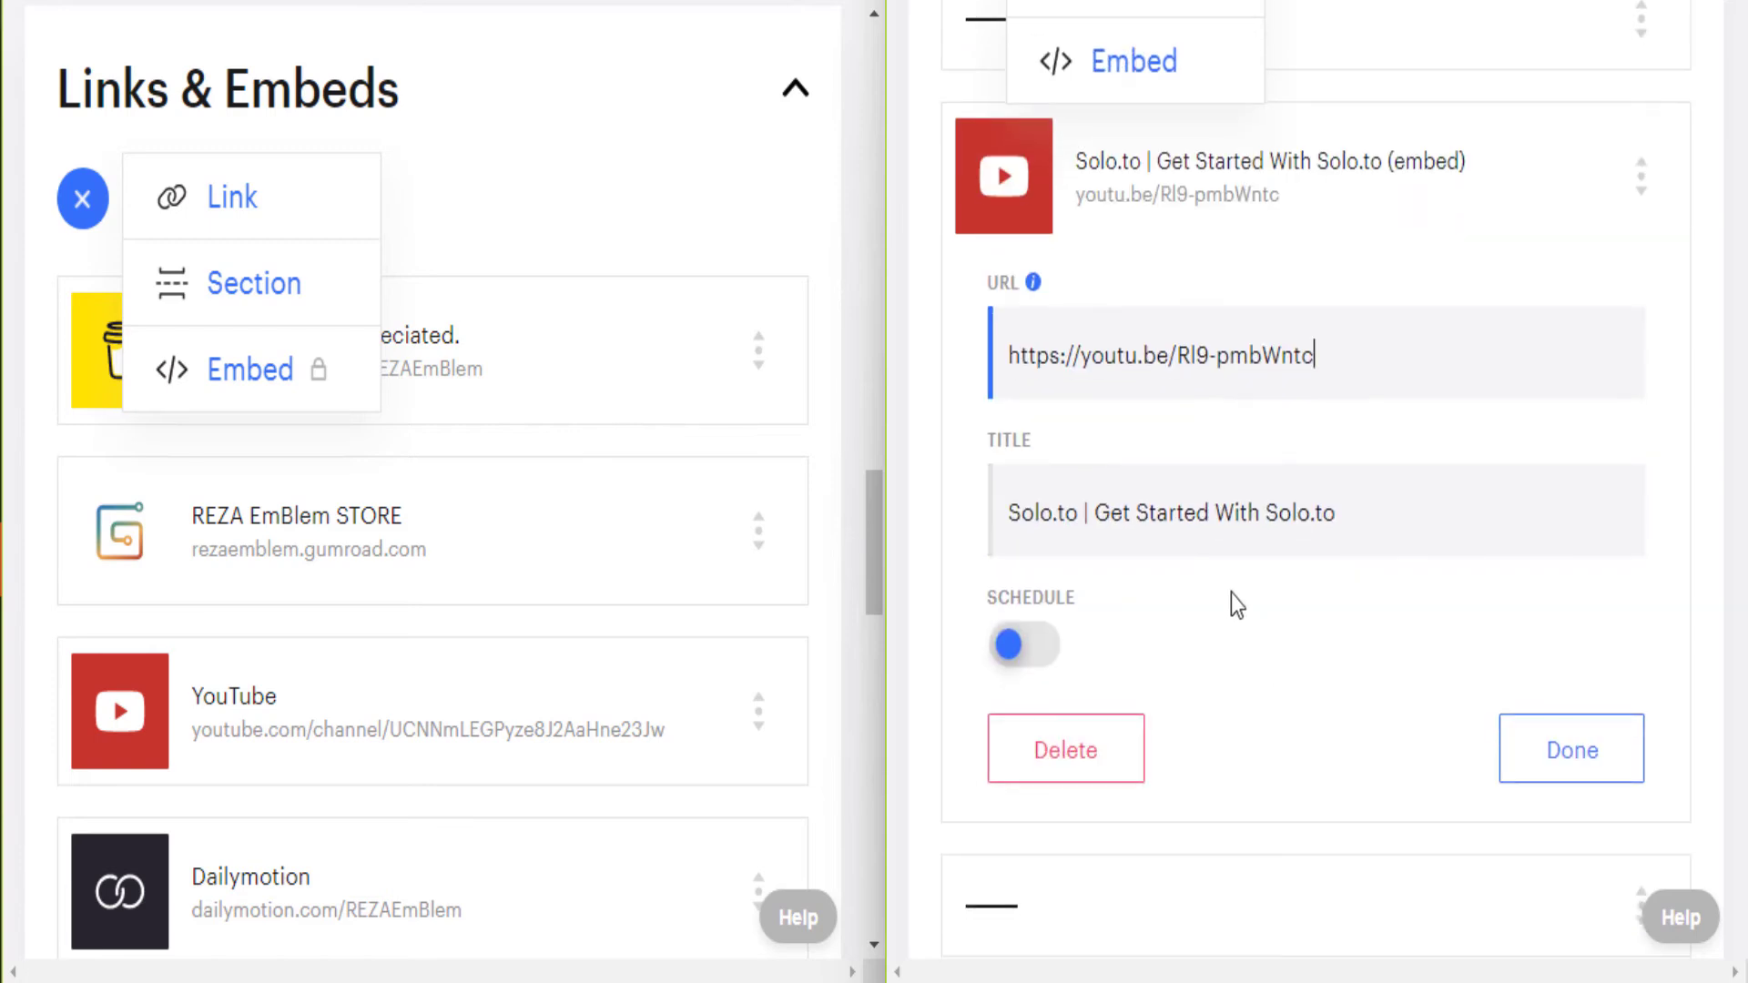
click(1373, 523)
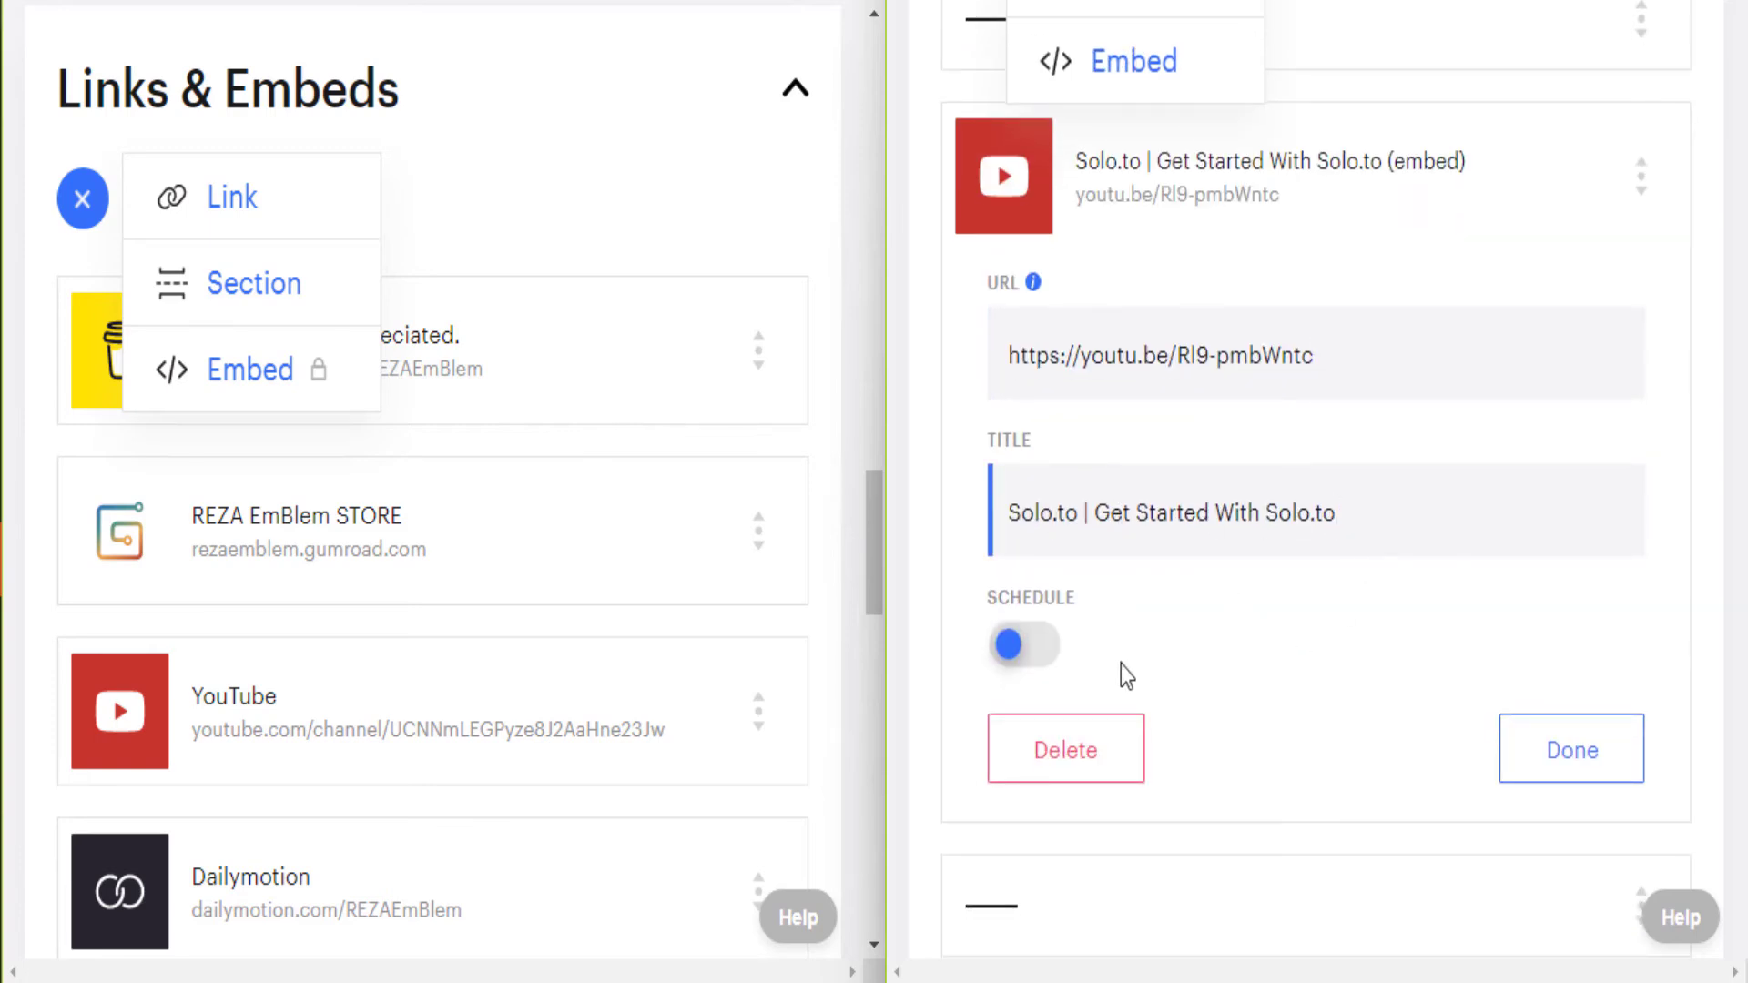
scroll(1183, 651, up, 3)
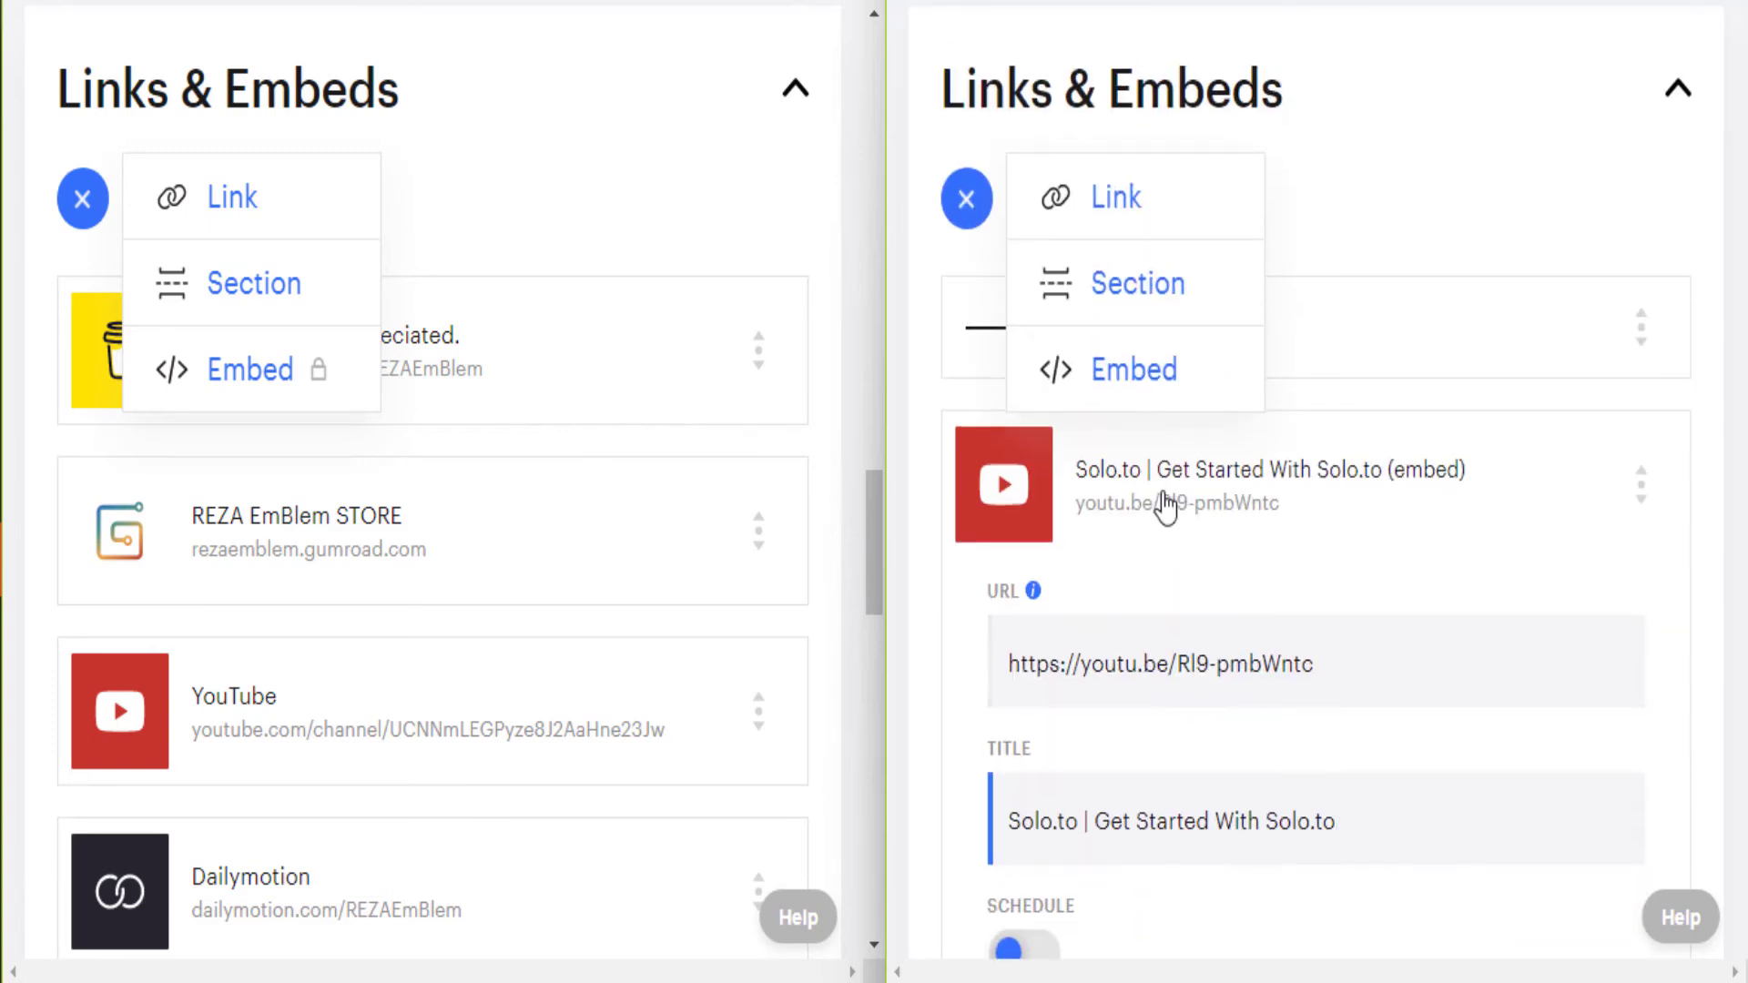
Add a new embed to the Professional page and start entering its video address
click(1167, 383)
click(1145, 548)
mouse_move(1035, 465)
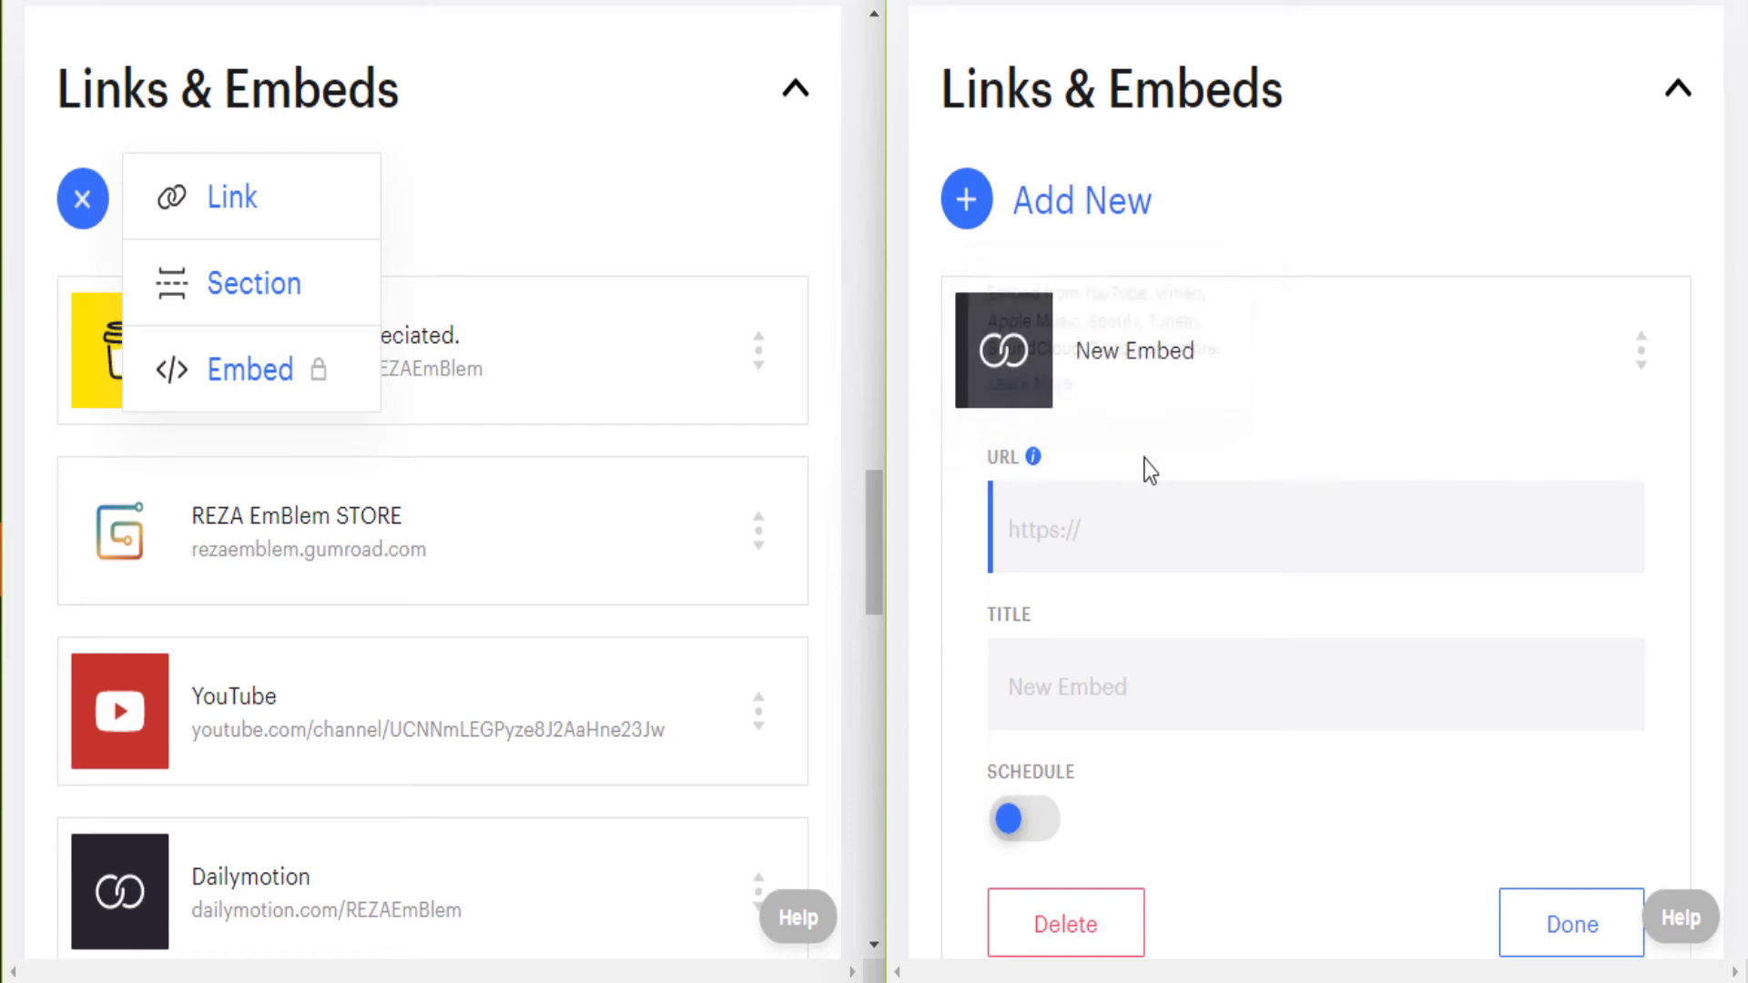
scroll(1248, 615, down, 2)
click(1095, 772)
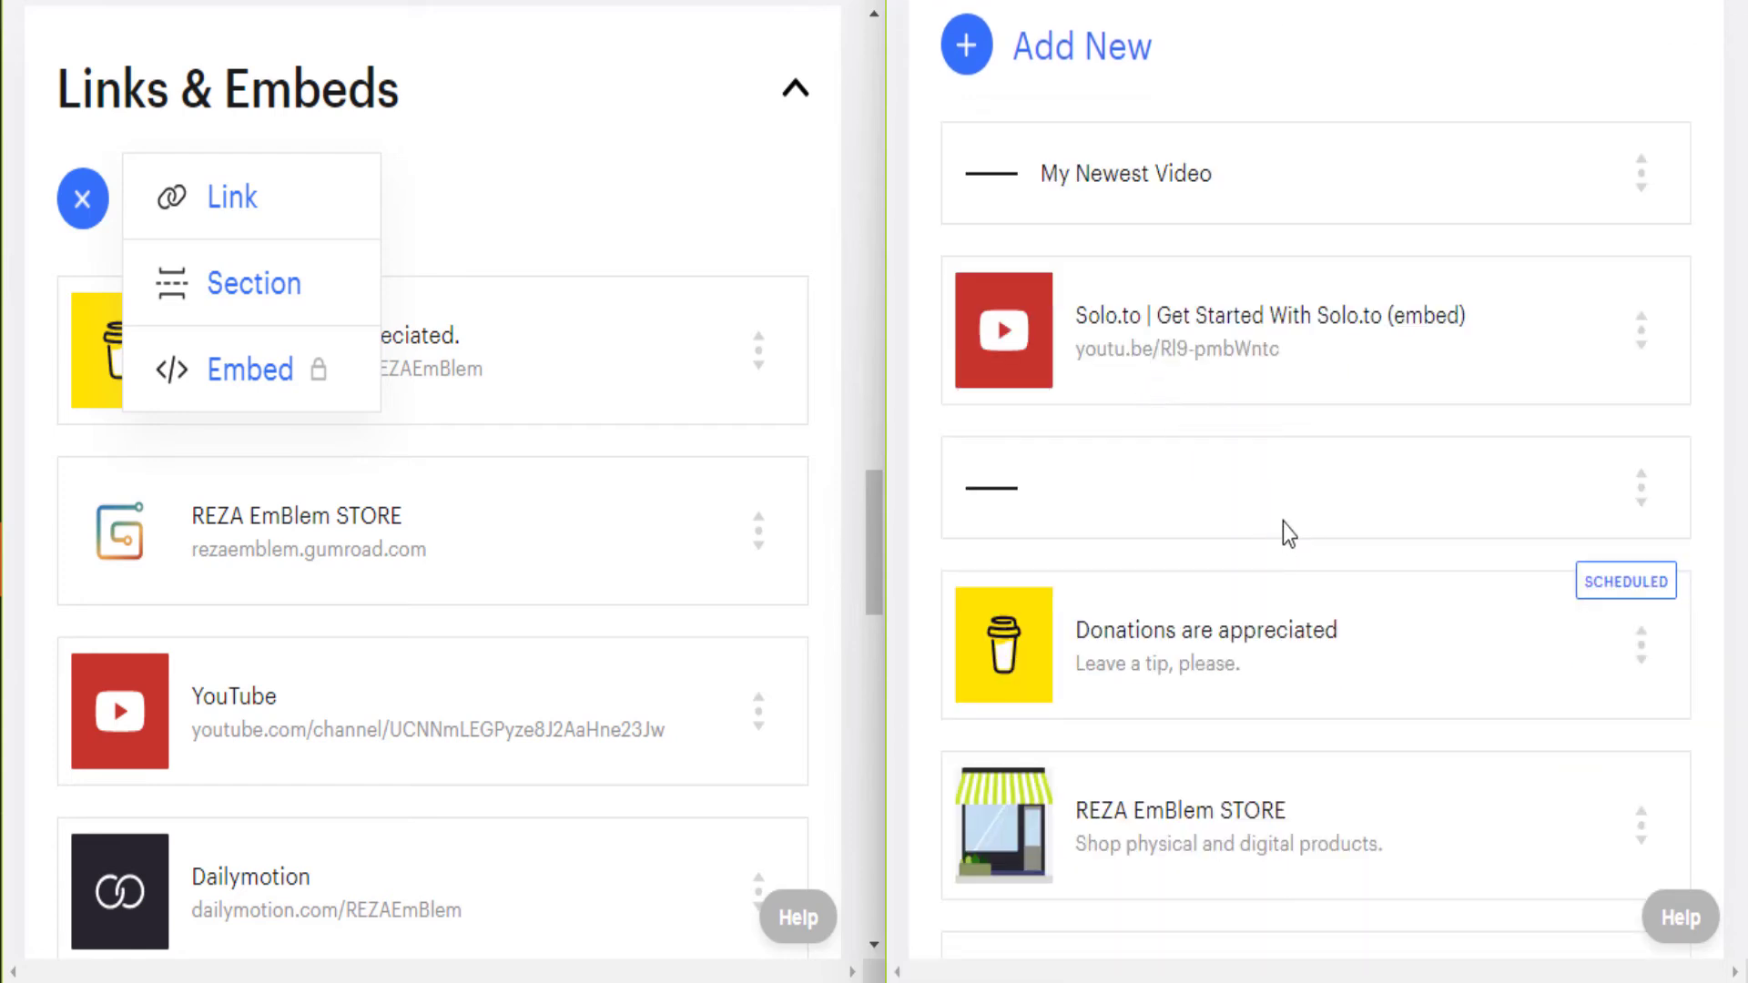
scroll(1548, 582, down, 2)
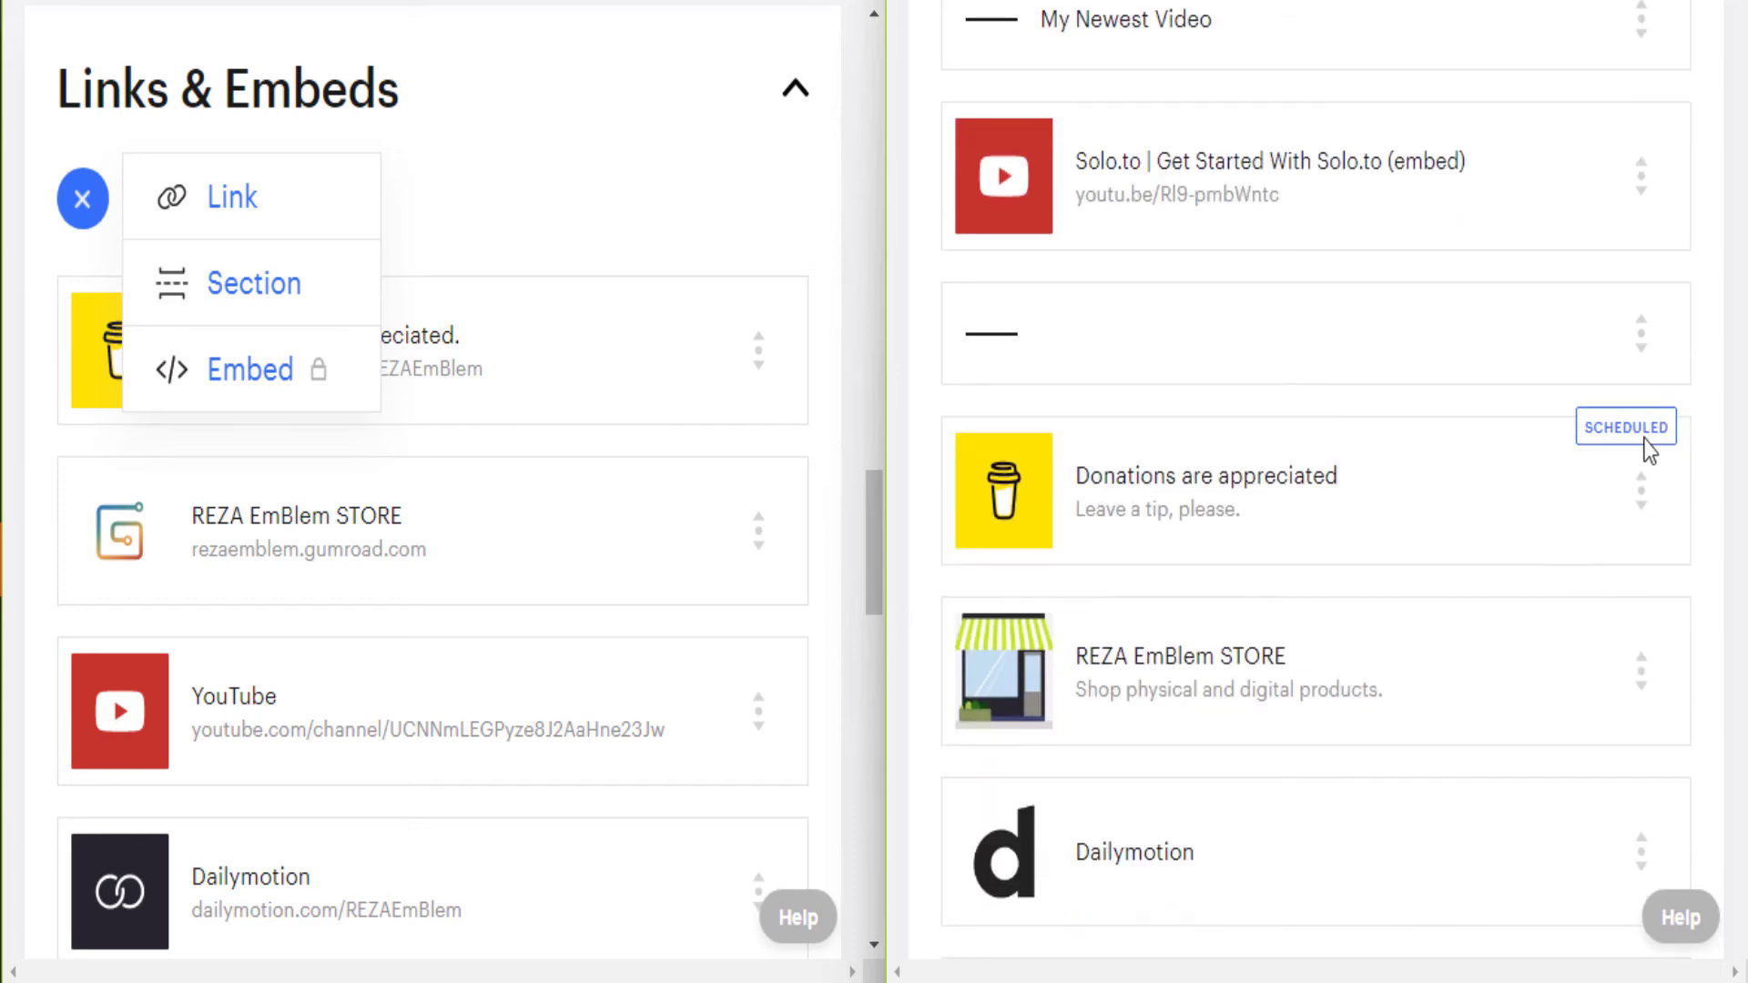
click(1129, 505)
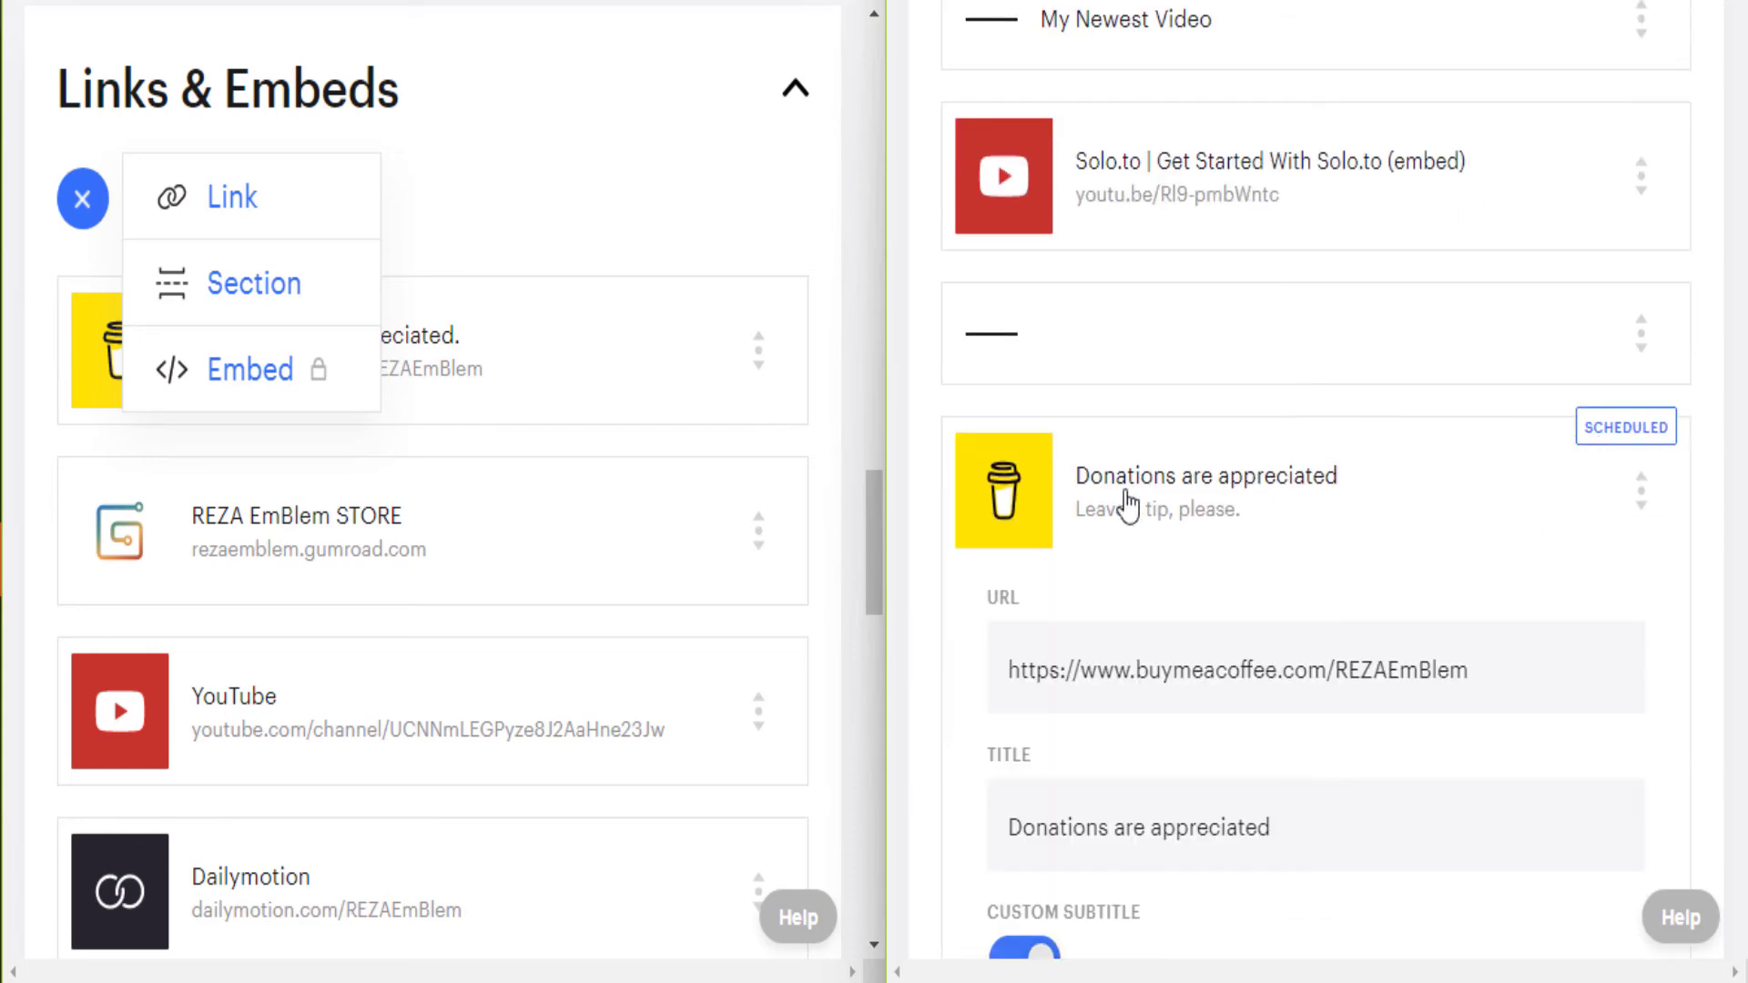
scroll(1127, 507, down, 6)
scroll(1096, 648, down, 2)
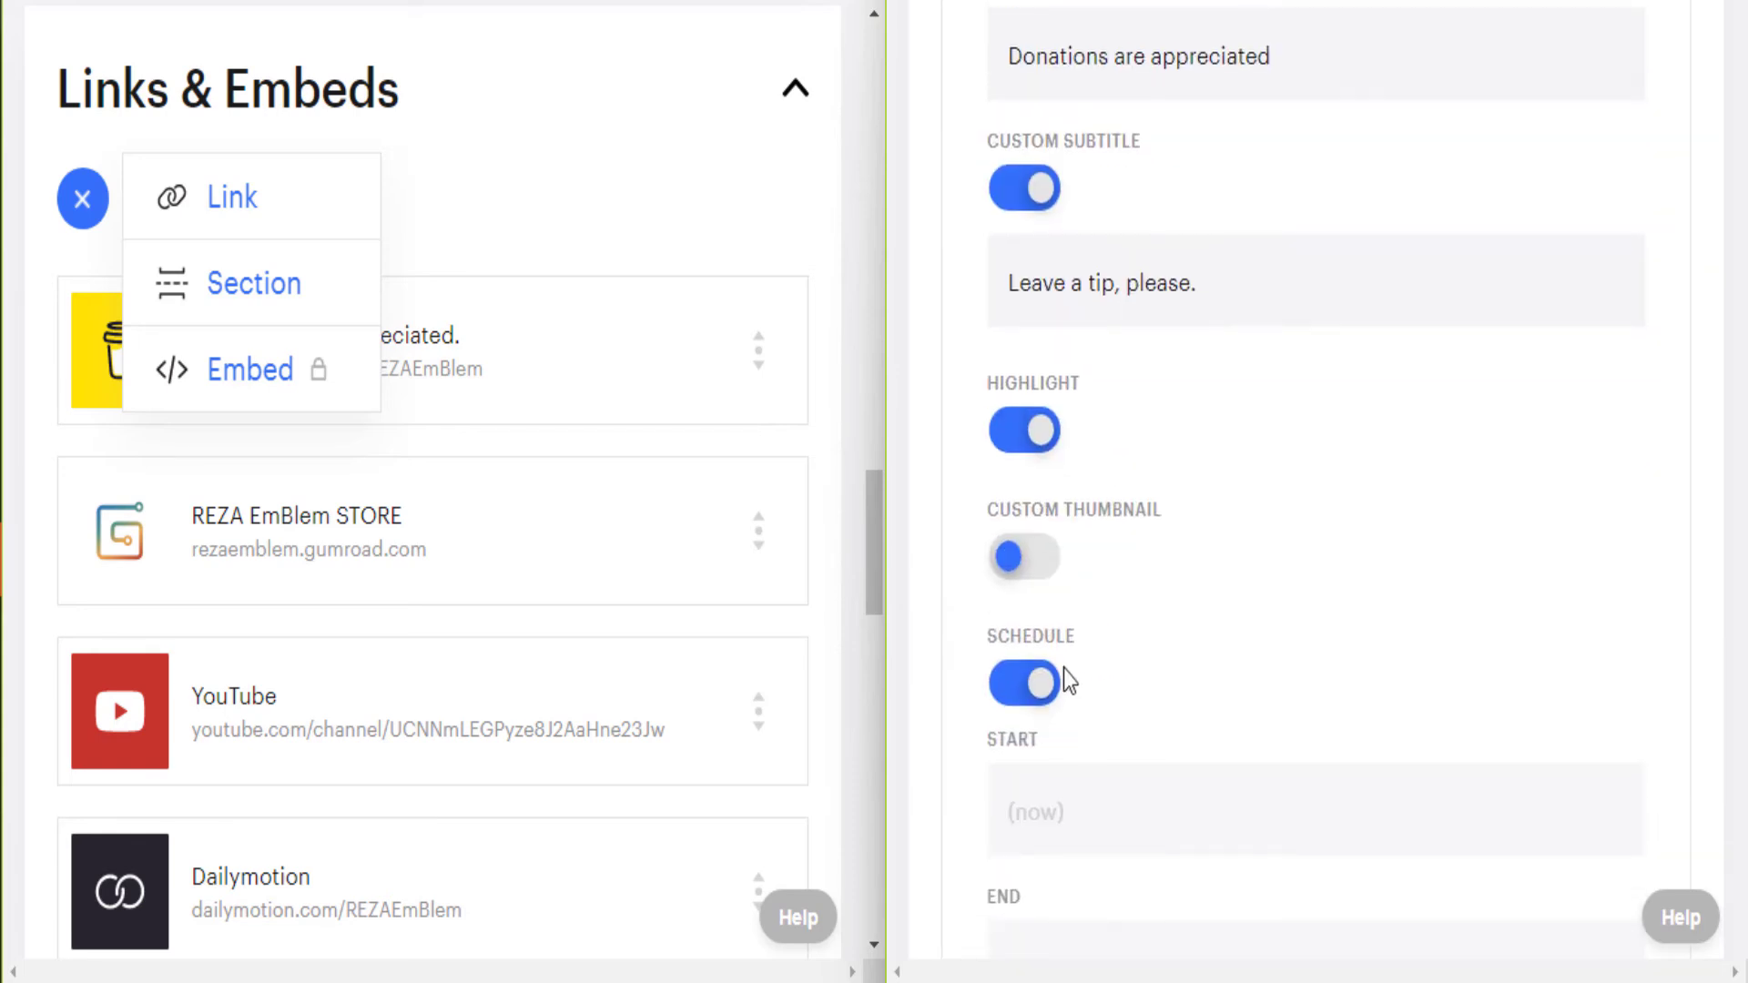
click(1048, 697)
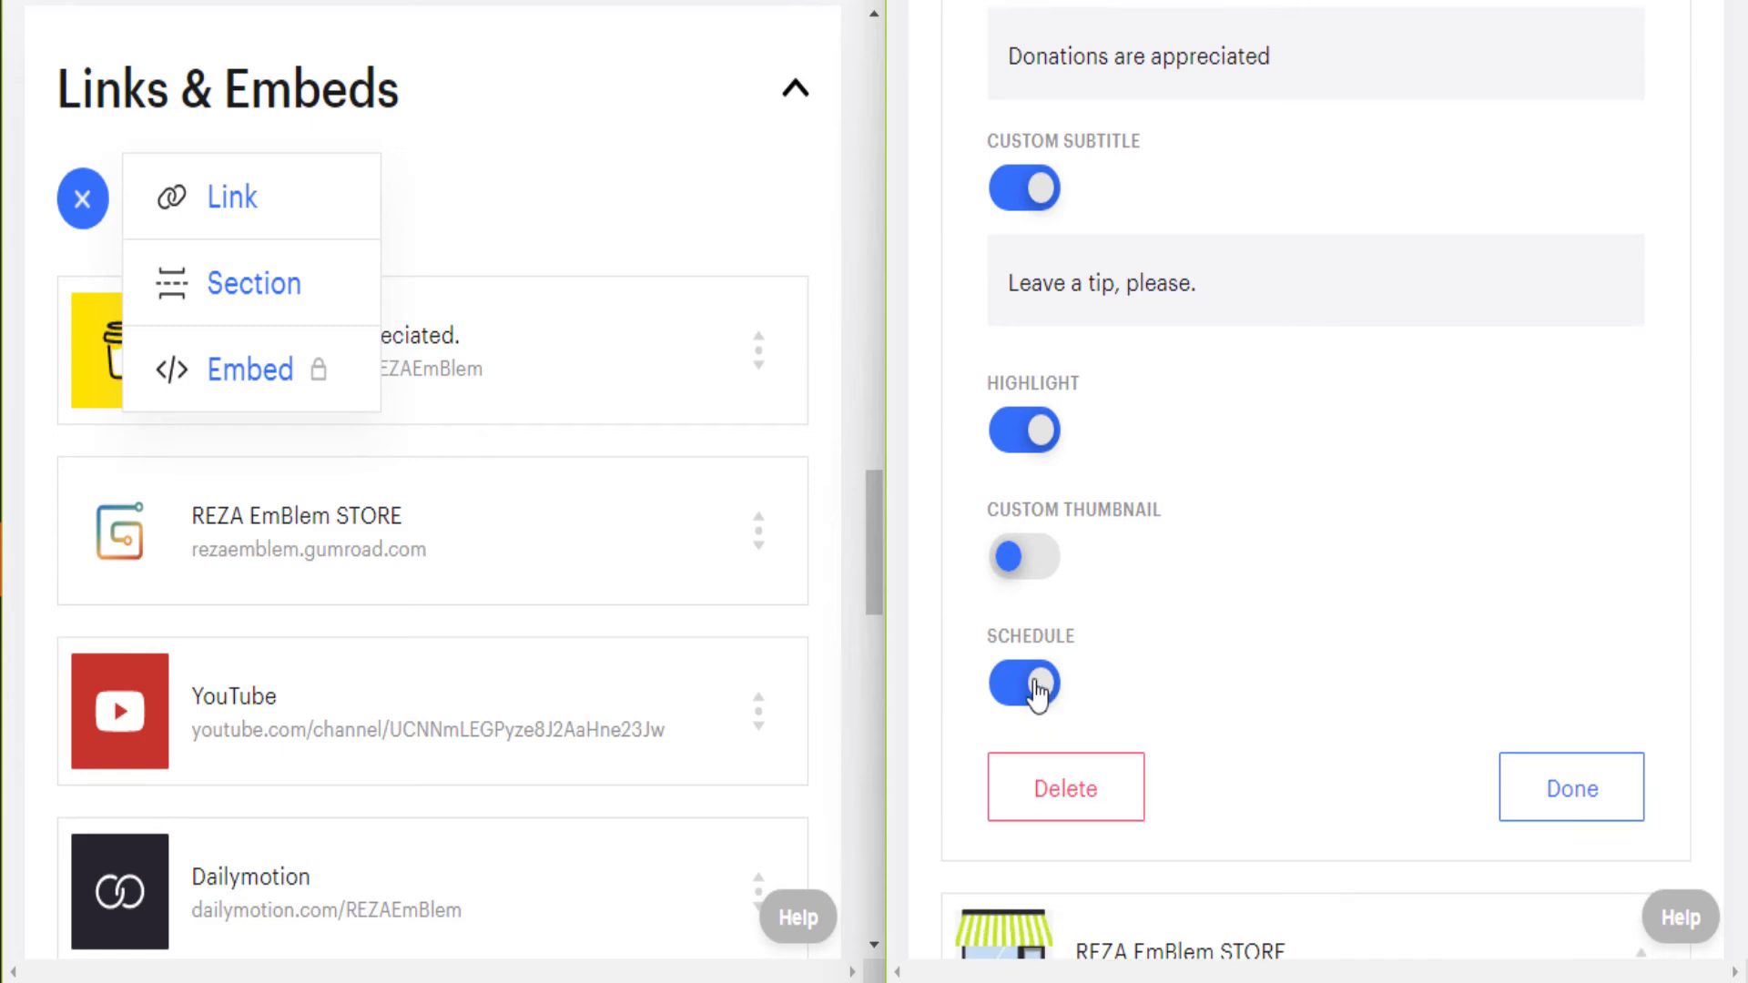
click(1035, 692)
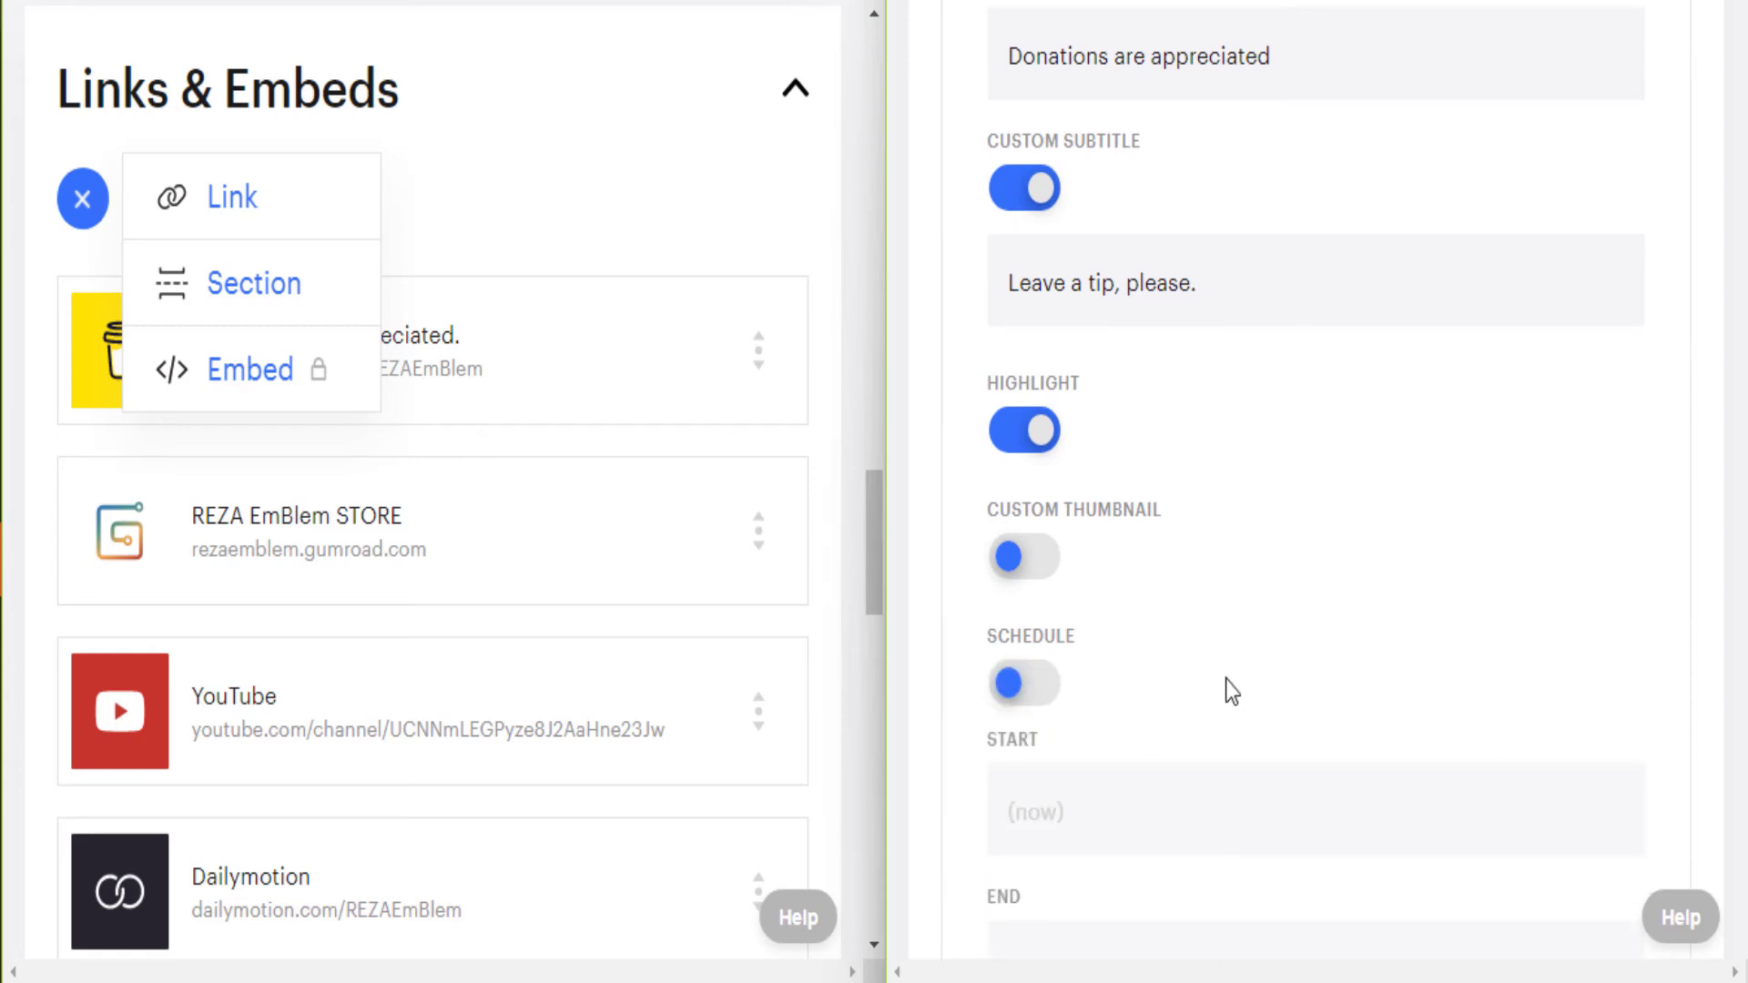
click(1041, 690)
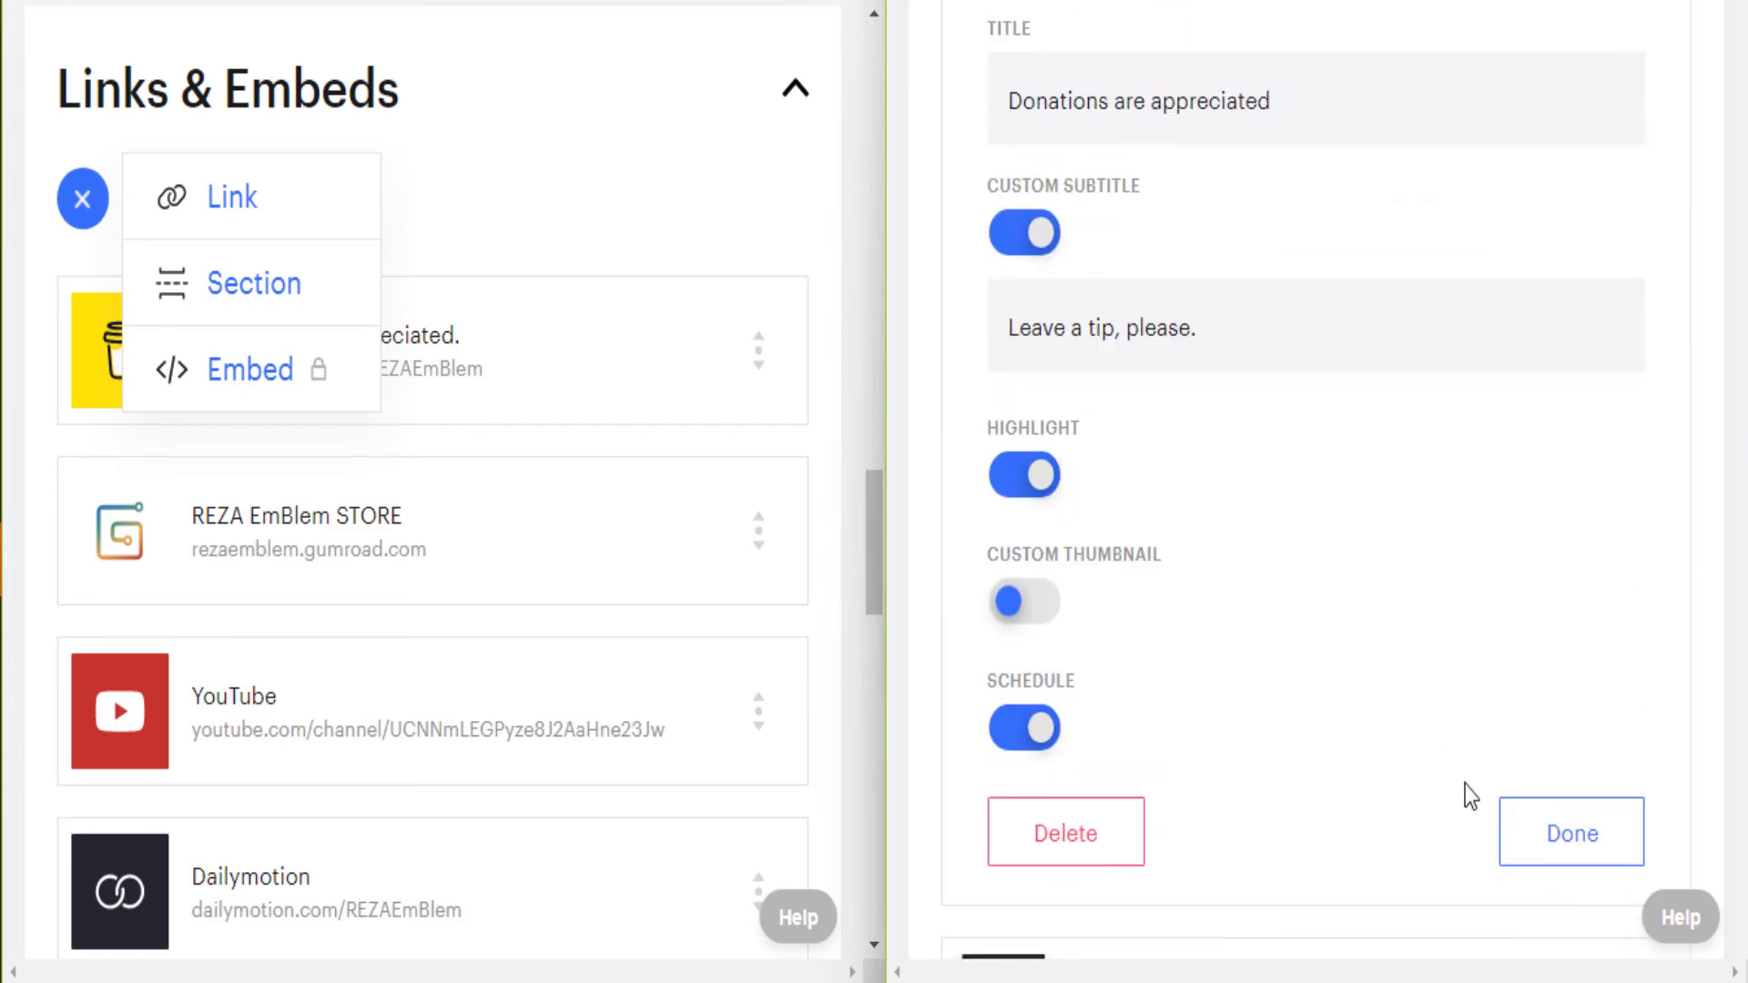
click(1572, 788)
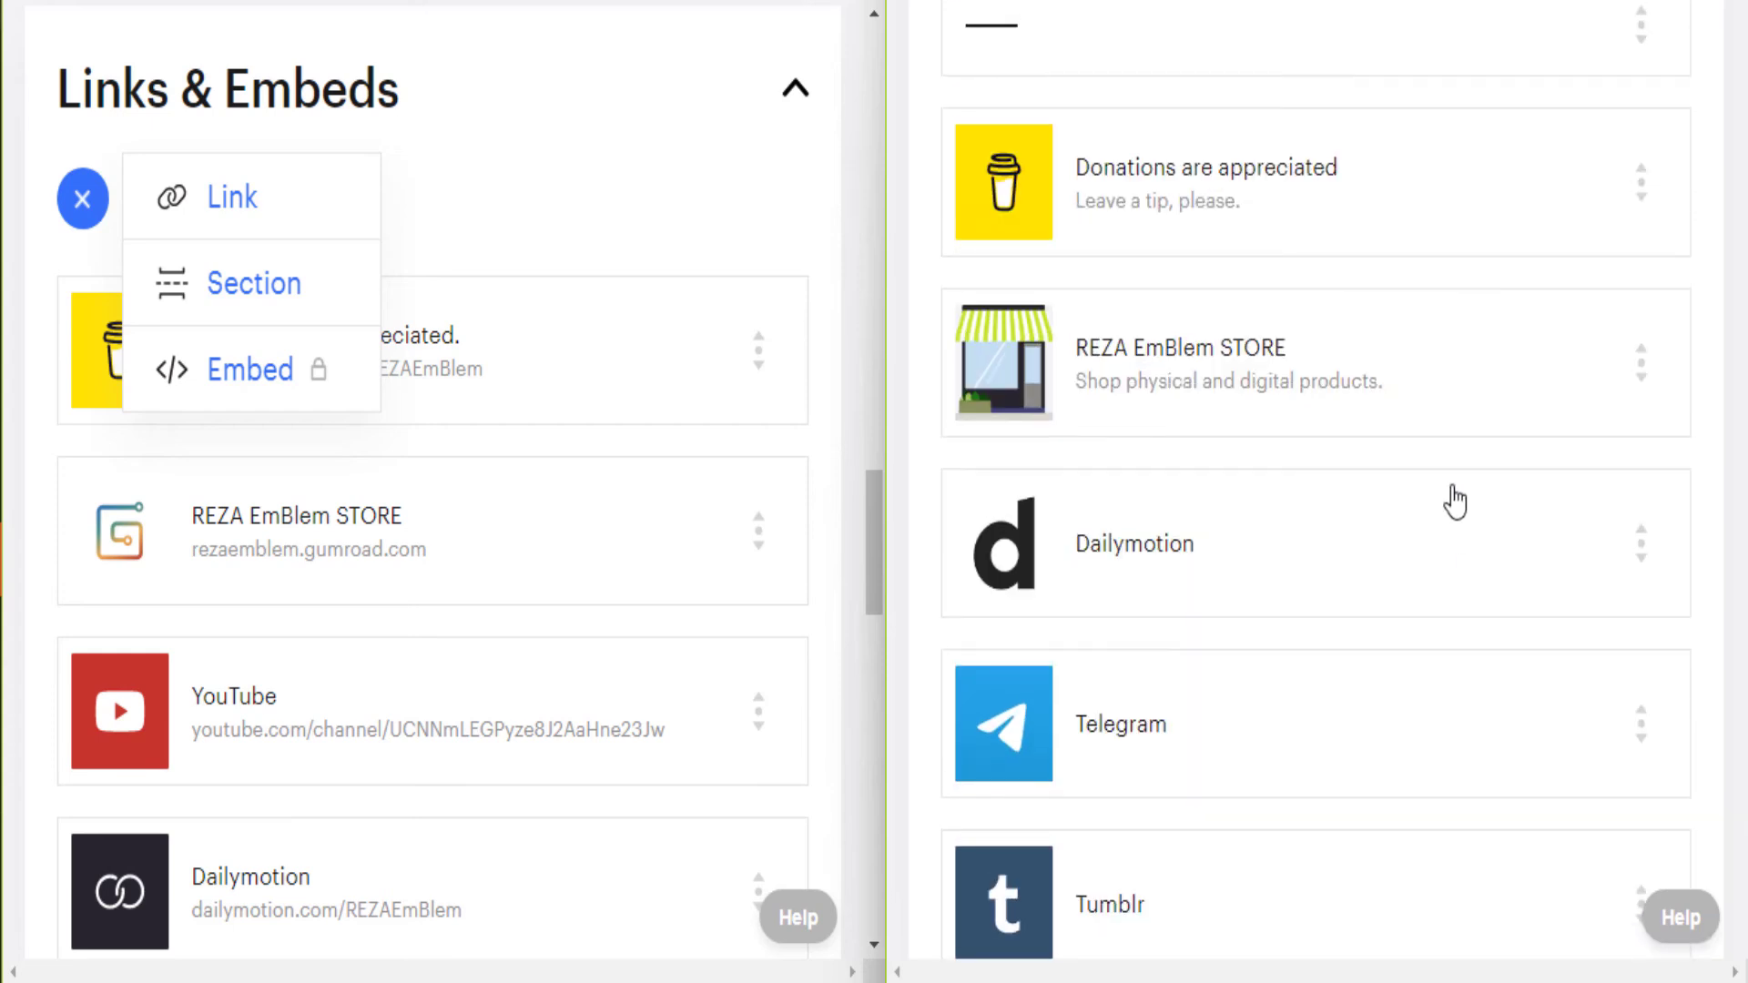
scroll(1138, 638, down, 5)
scroll(754, 661, down, 12)
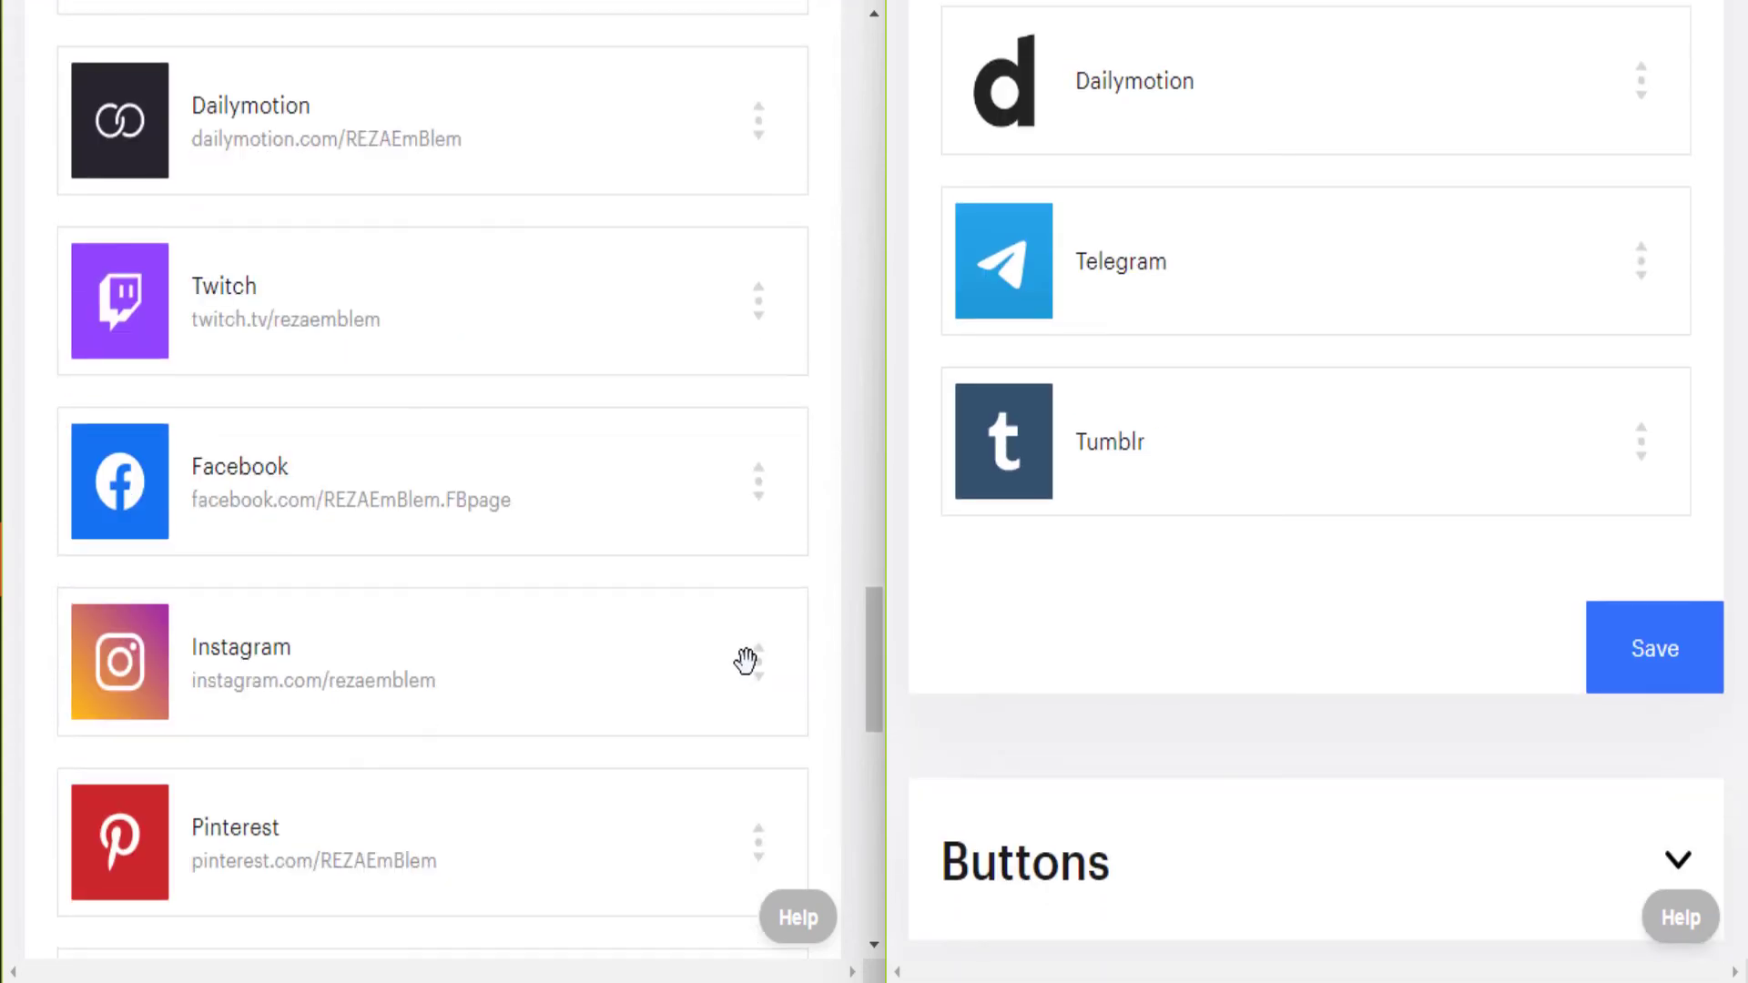
Close the Beginner page's Add New menu and expand Buttons on both pages
scroll(738, 673, up, 12)
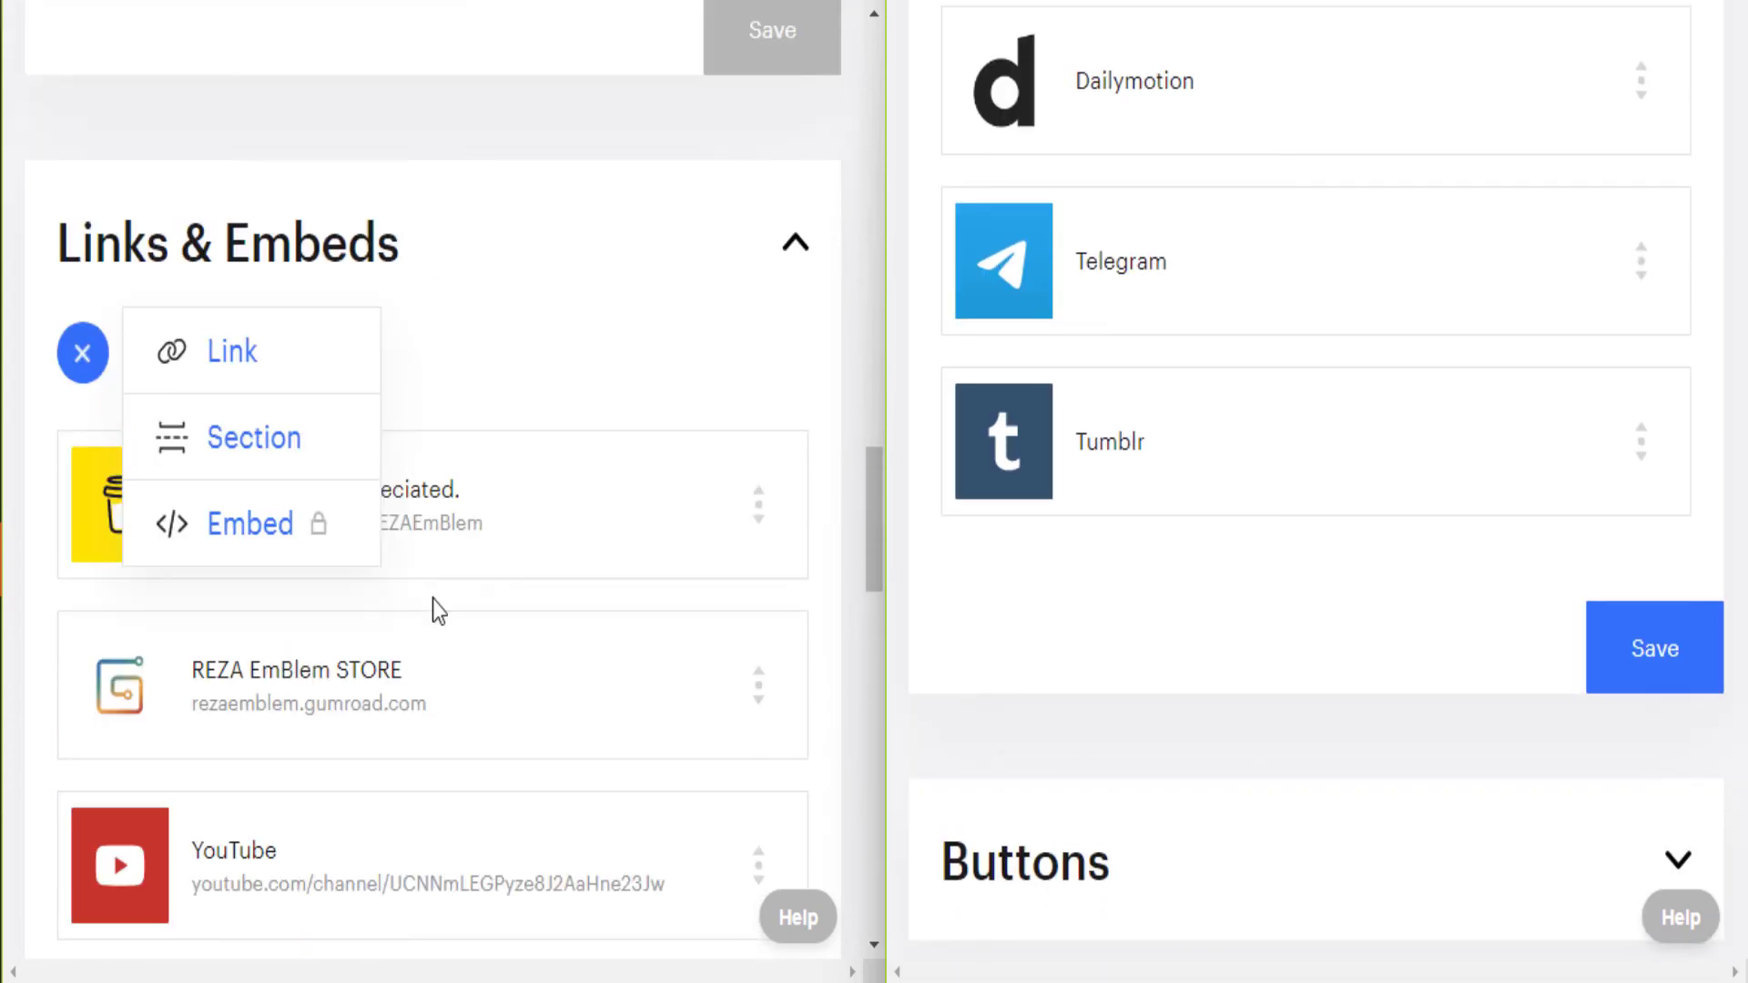
click(82, 369)
scroll(507, 573, down, 12)
scroll(679, 578, down, 3)
scroll(1257, 602, down, 4)
click(769, 517)
click(1682, 493)
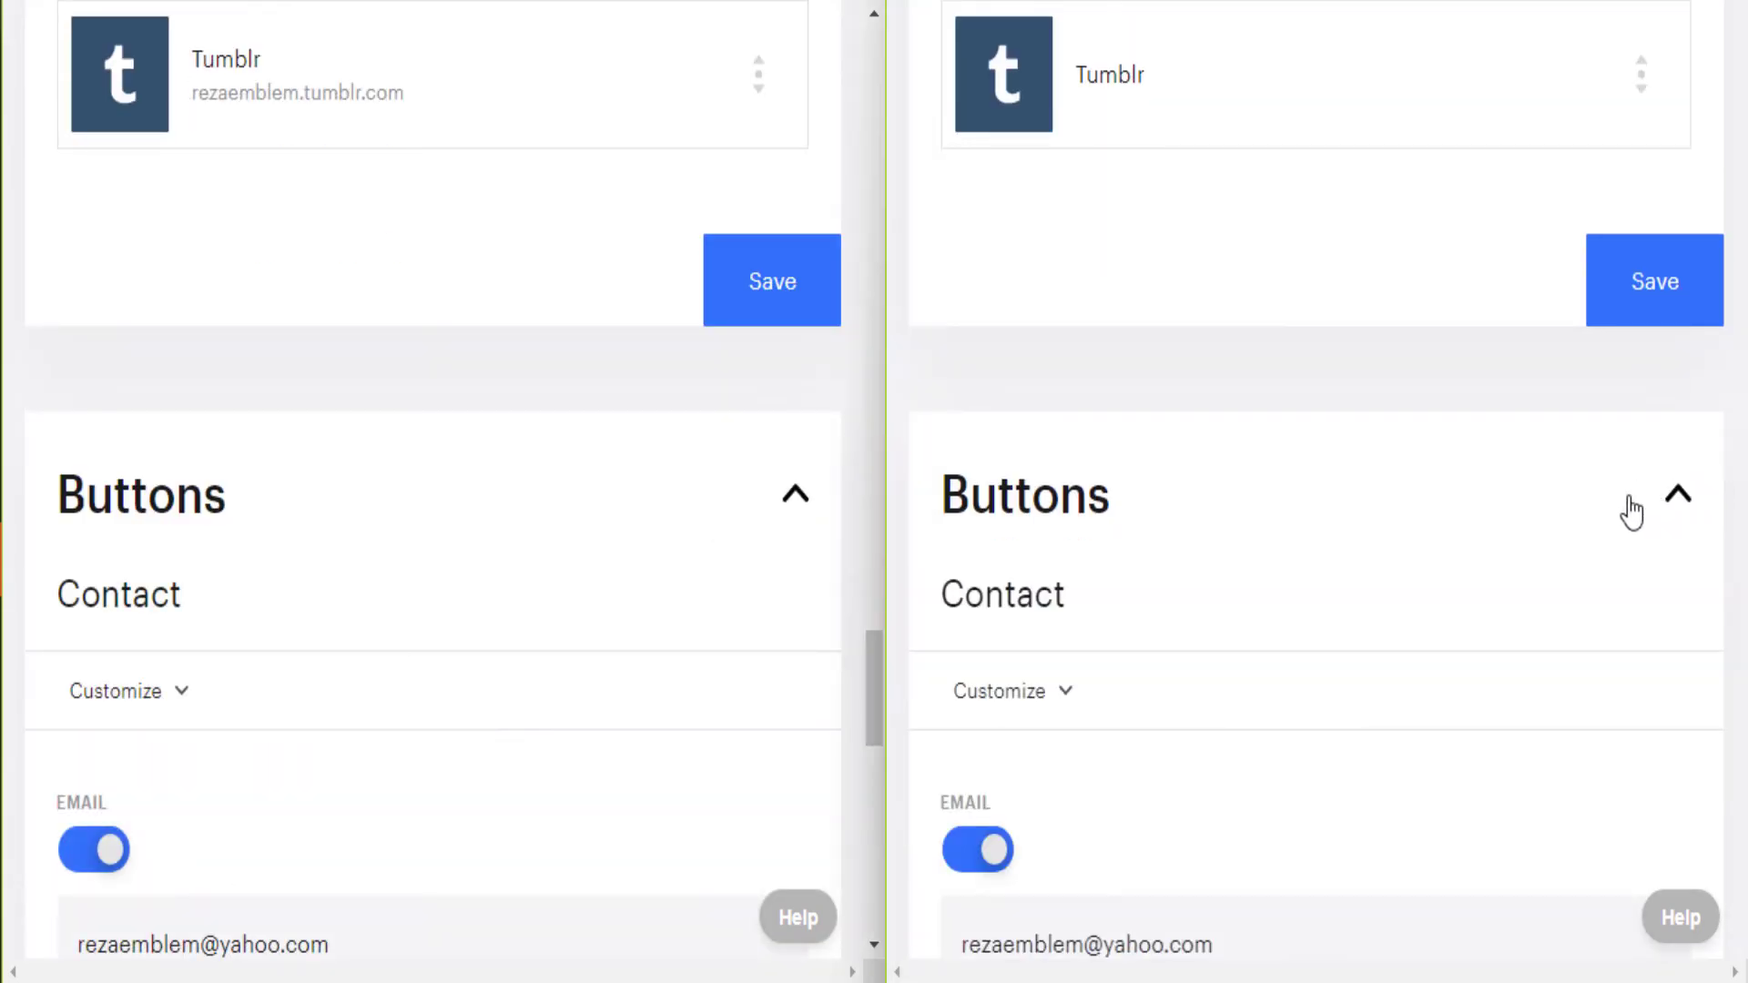
Expand the contact button Customize options on both the Professional and Beginner pages
scroll(1096, 558, down, 3)
scroll(483, 514, down, 3)
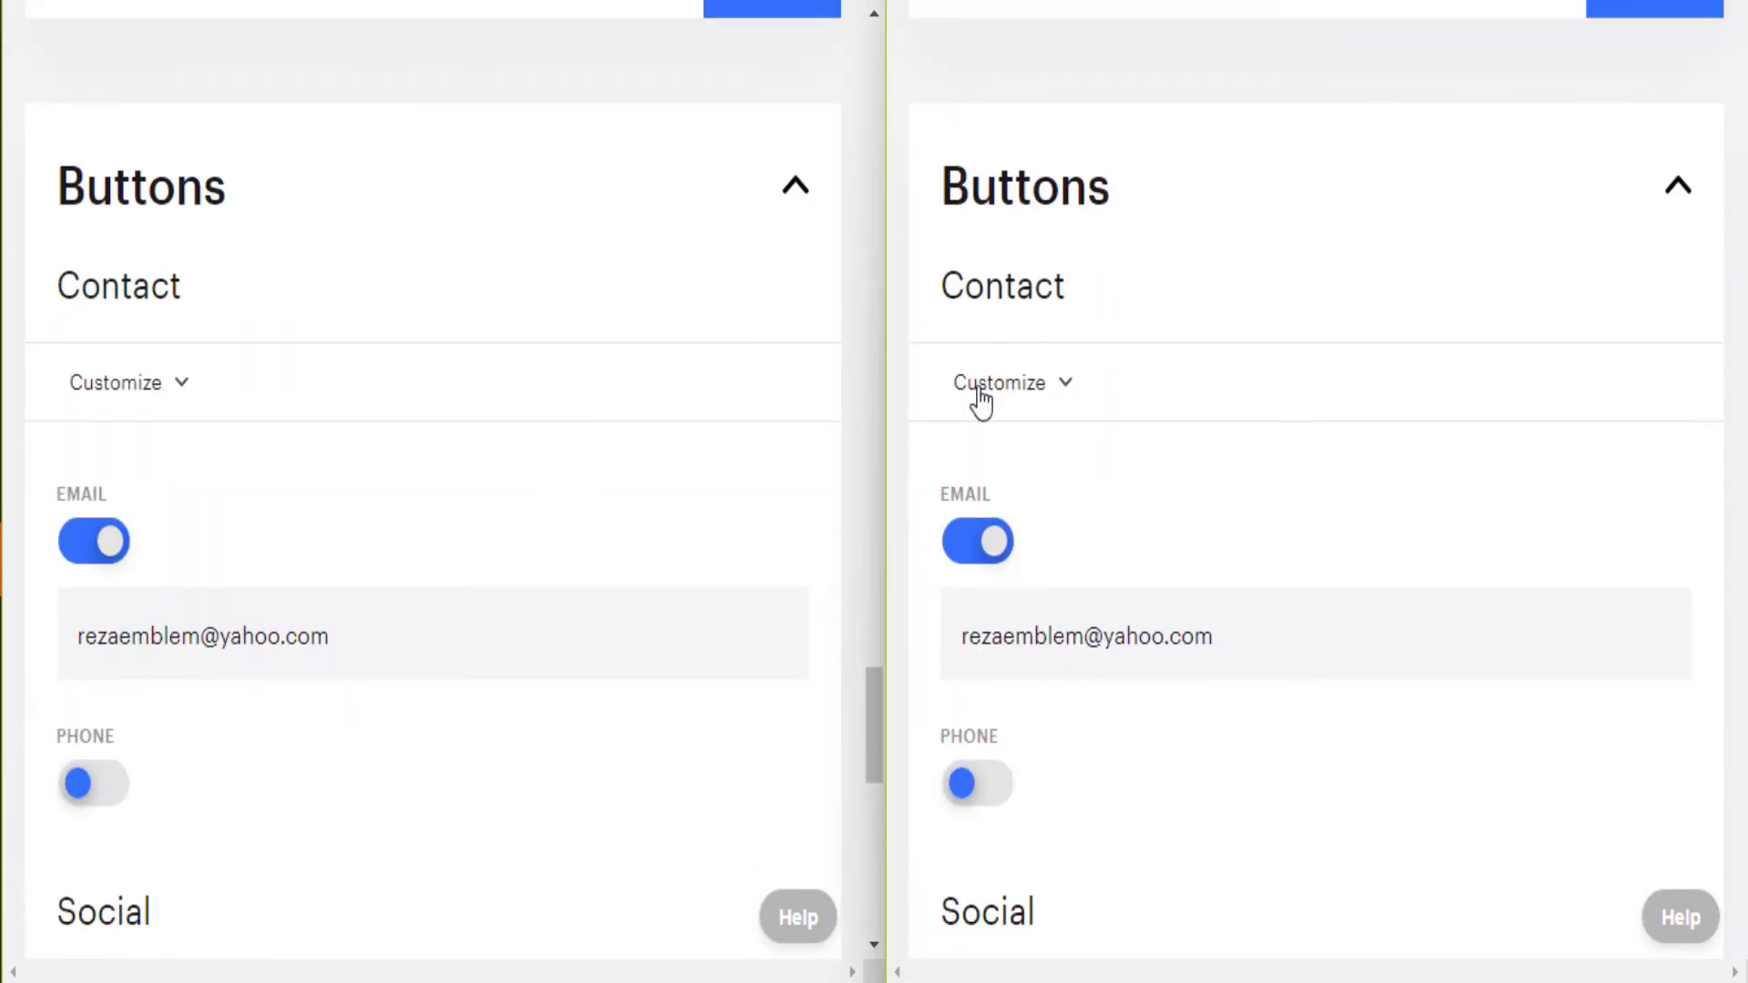
click(1016, 387)
click(219, 394)
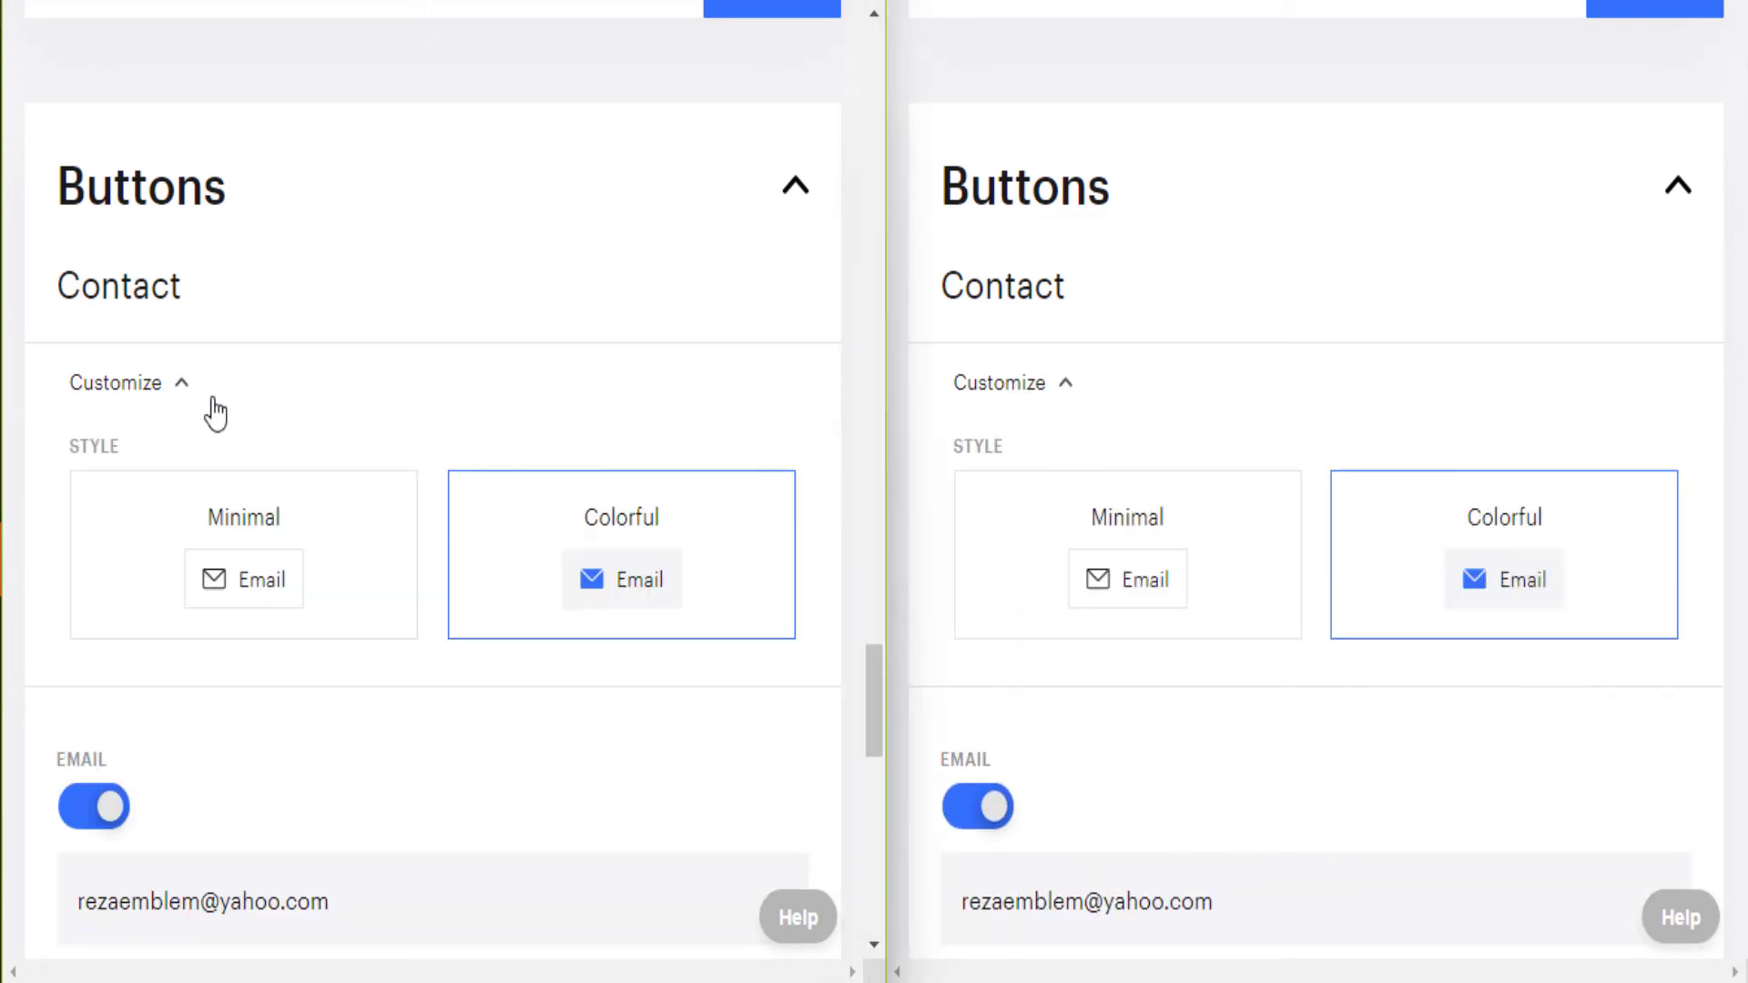
scroll(249, 488, down, 2)
scroll(1040, 466, down, 2)
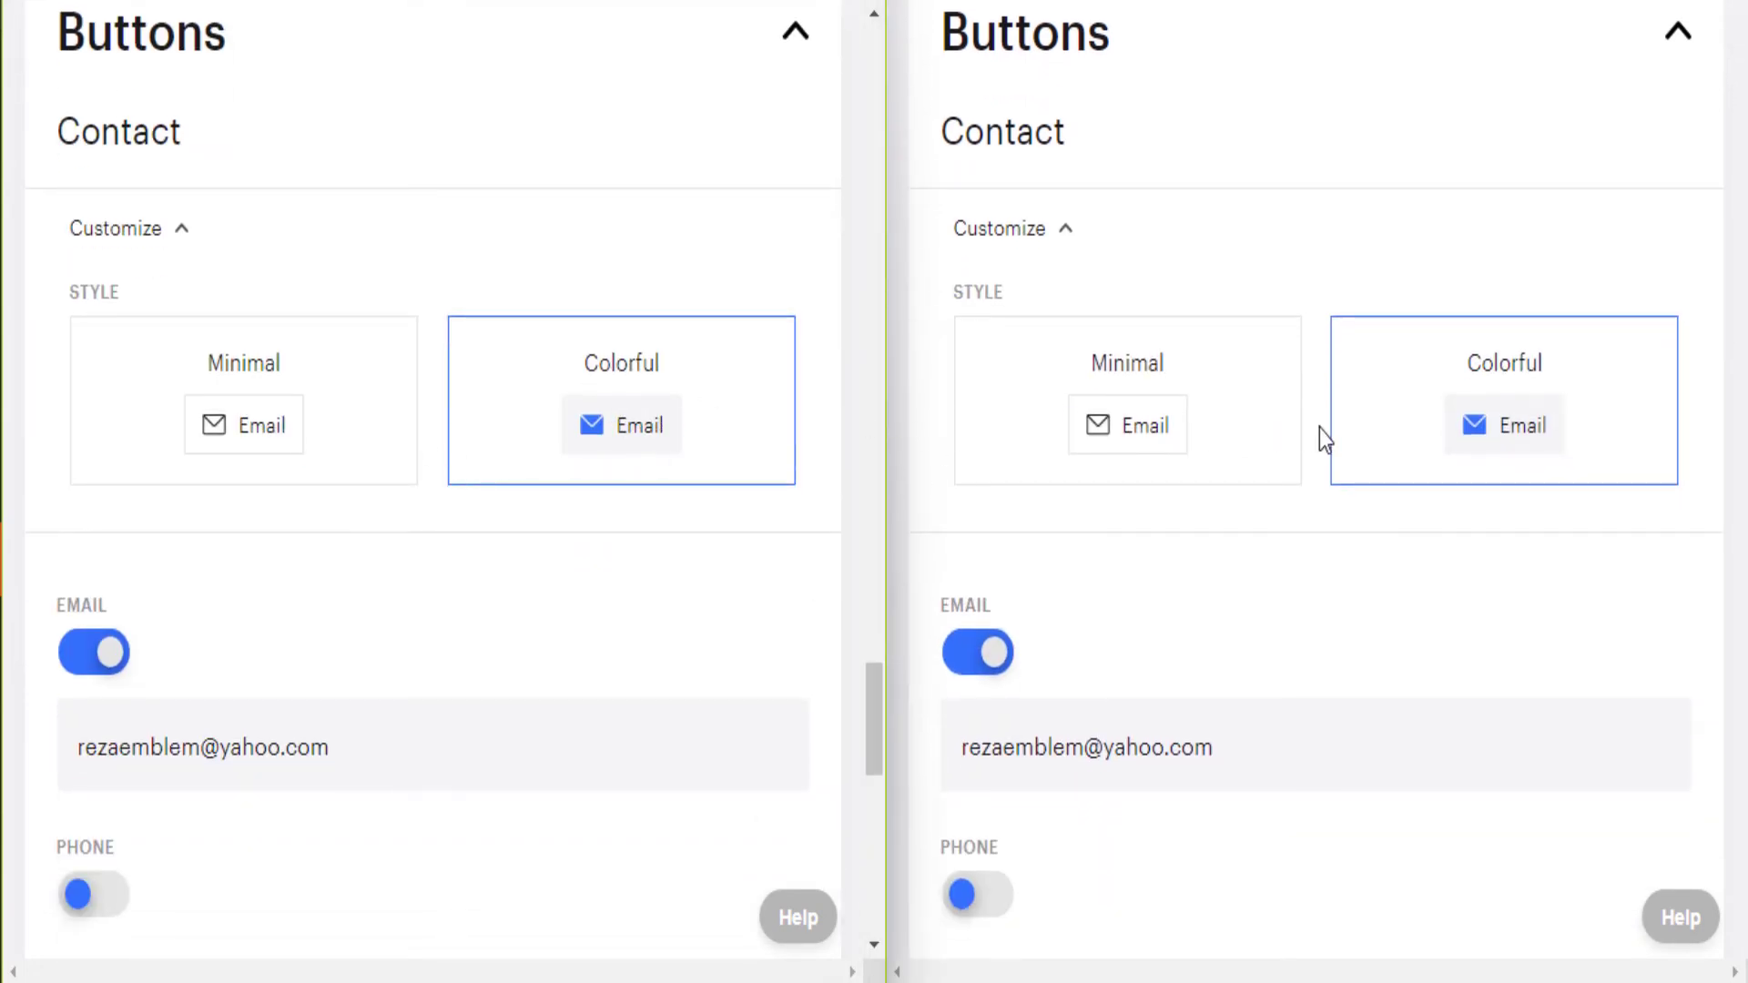
Preview the Beginner bio page, then return to editing it
click(440, 3)
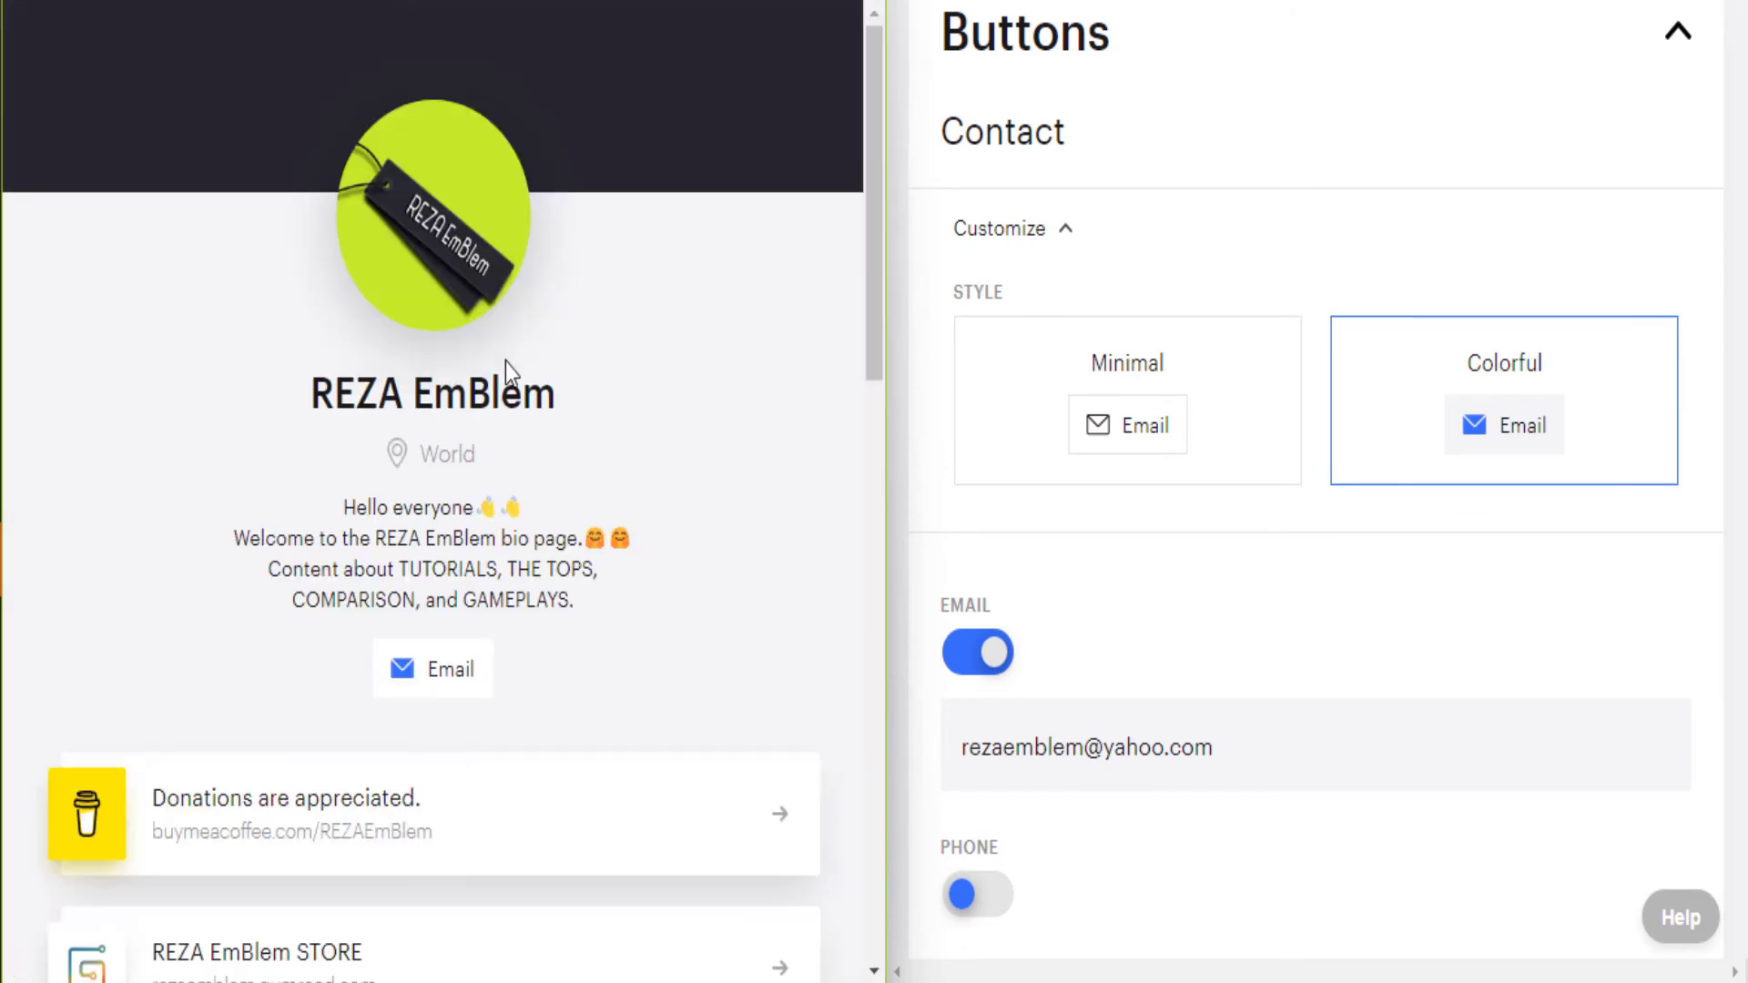
scroll(505, 363, down, 2)
click(340, 13)
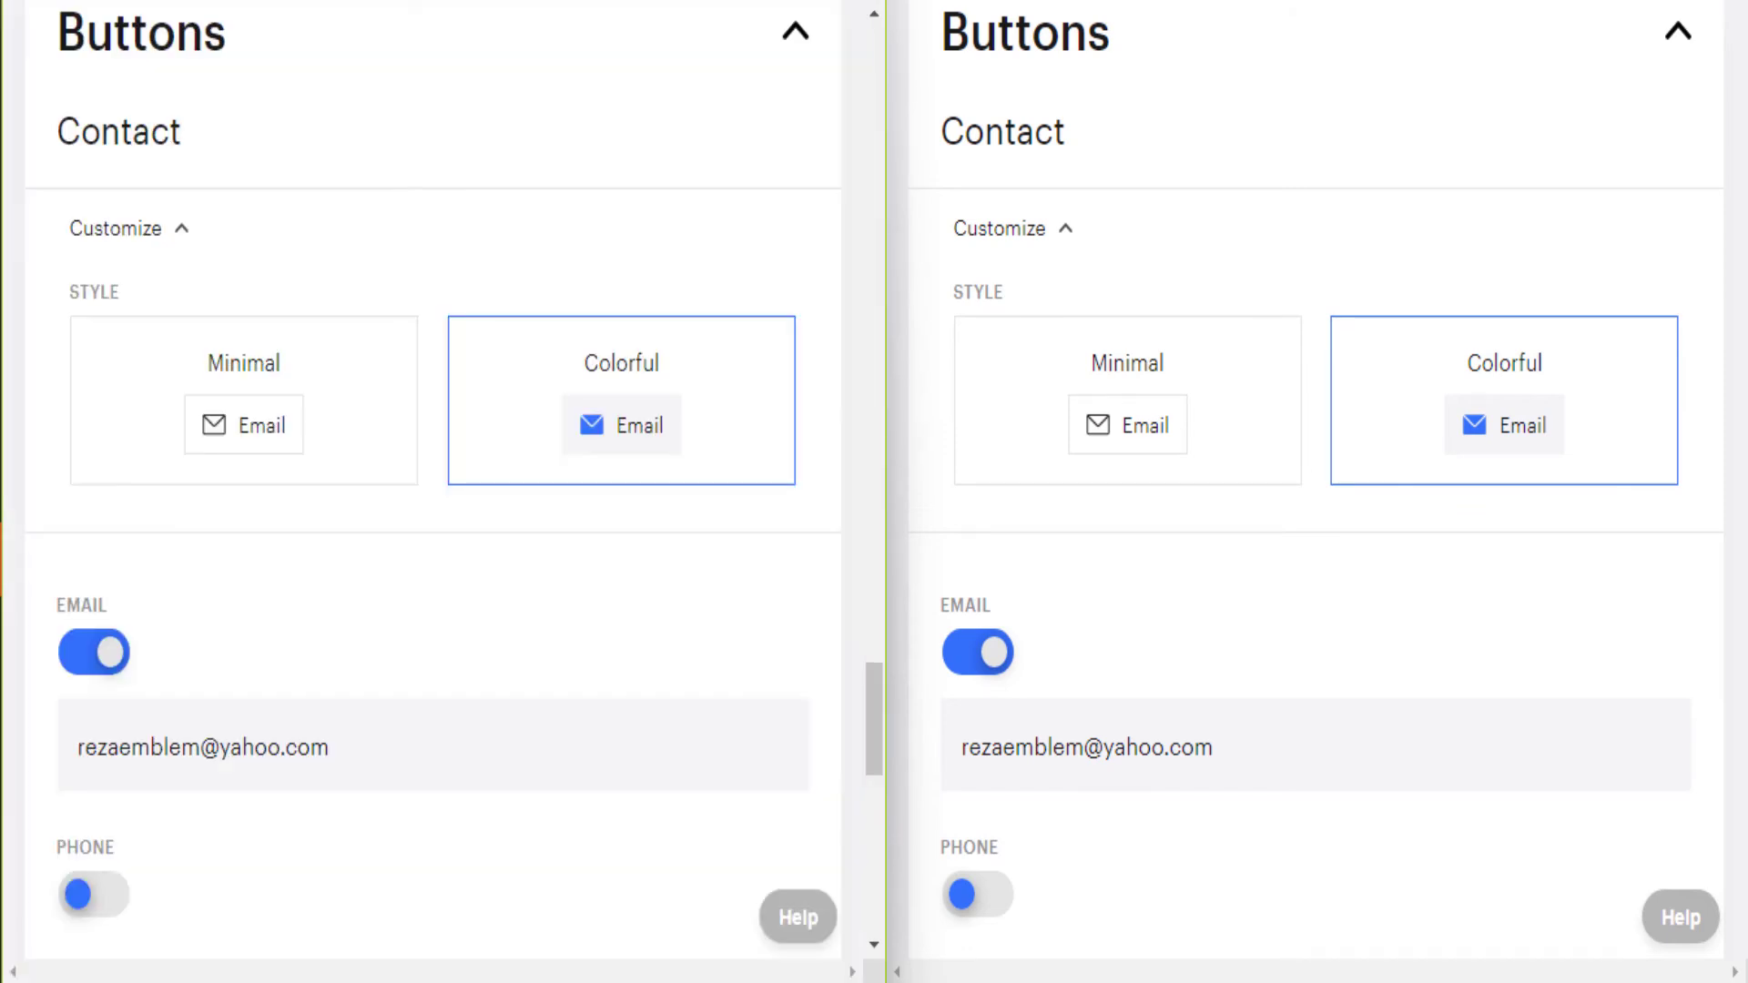
scroll(514, 521, down, 2)
scroll(1272, 550, down, 4)
scroll(534, 440, down, 2)
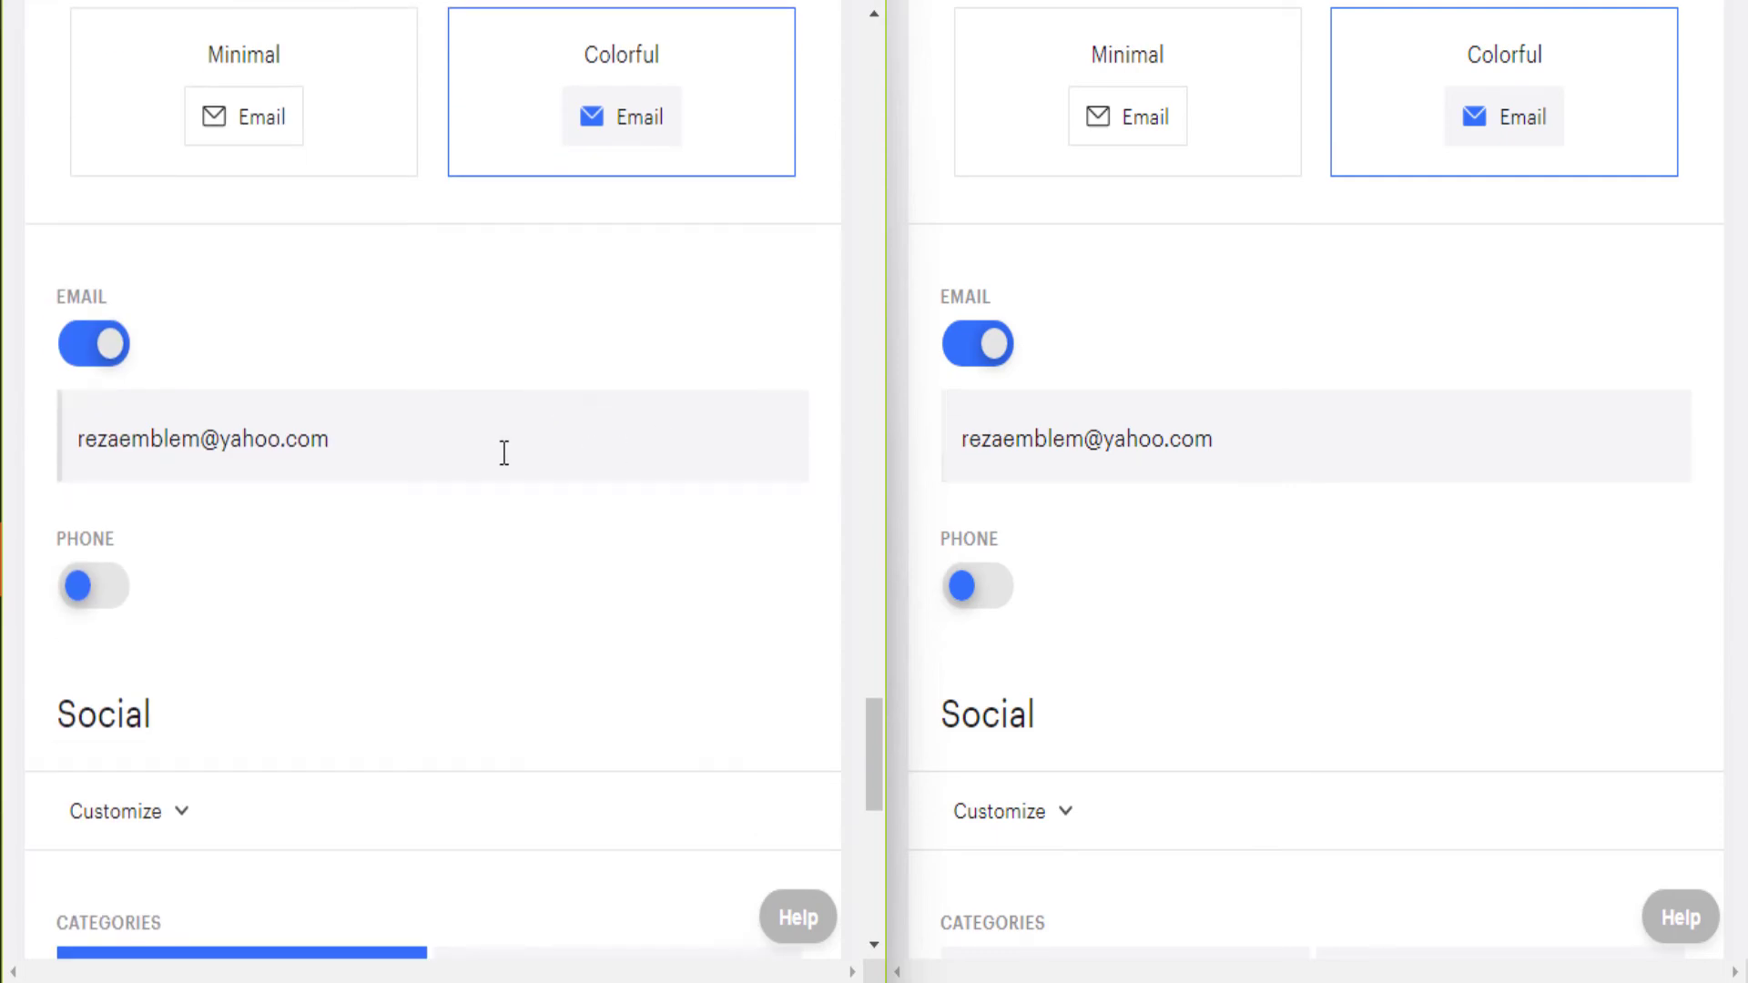
Turn the Phone contact button on for both pages, then off again
click(975, 590)
click(89, 589)
scroll(344, 634, down, 3)
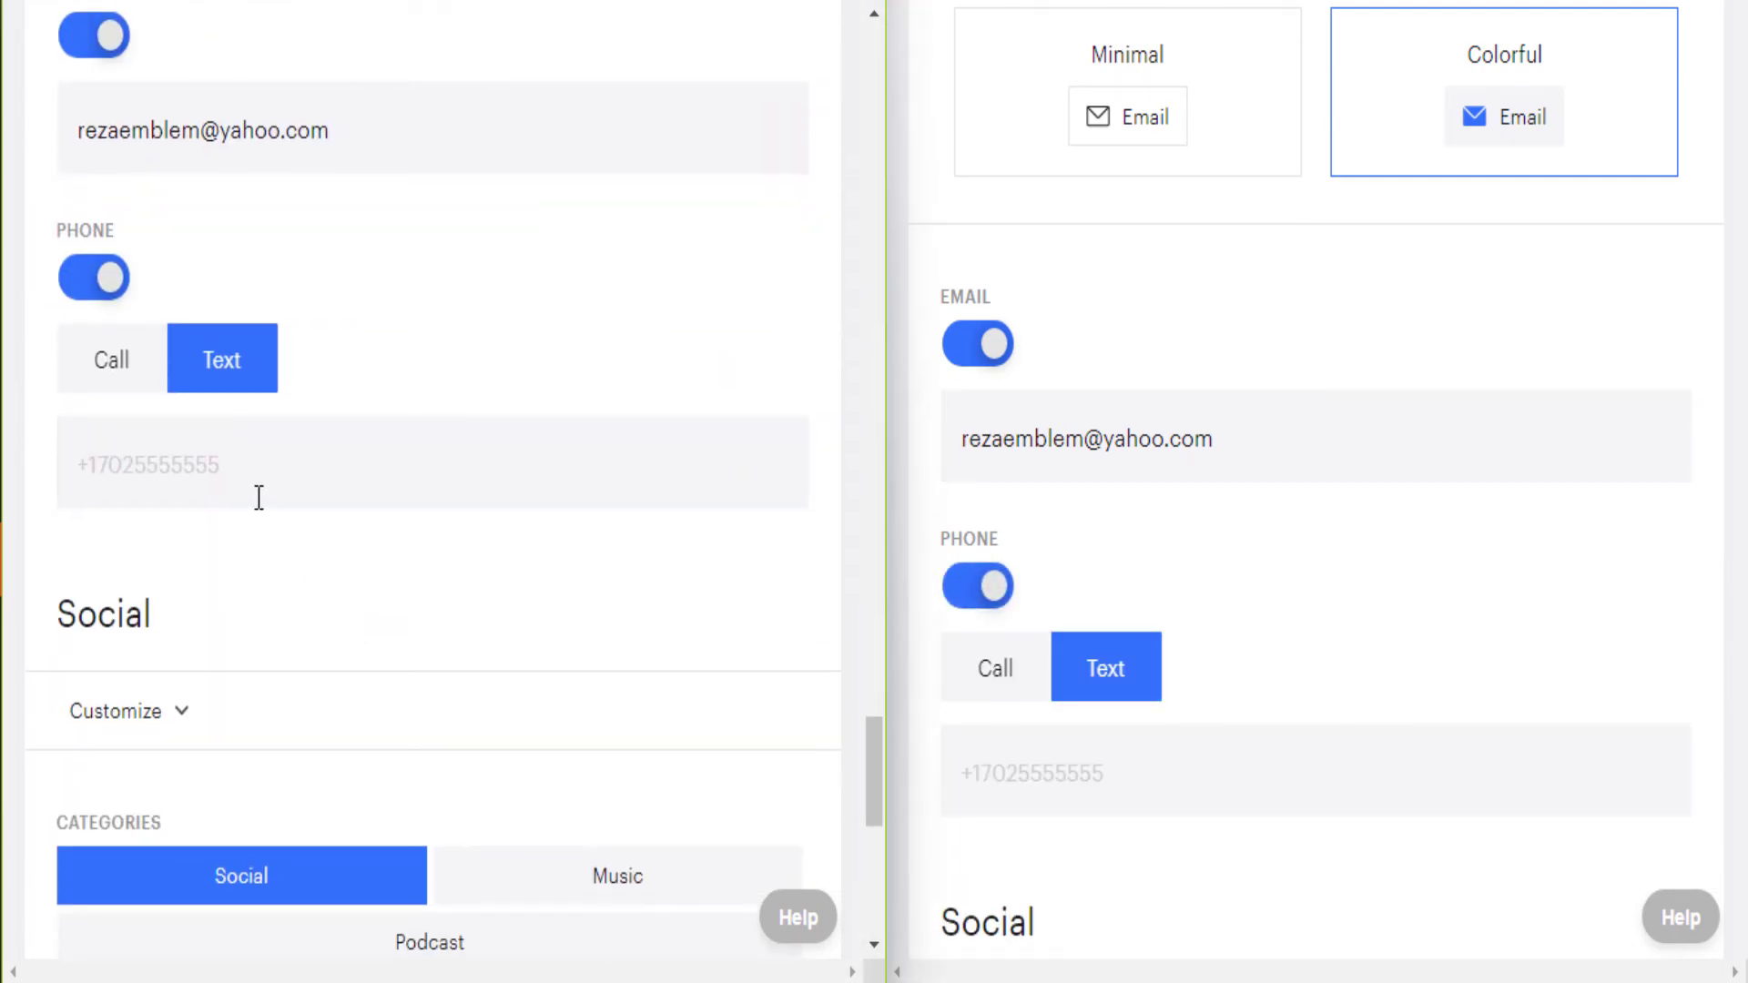
scroll(1039, 624, down, 2)
click(990, 439)
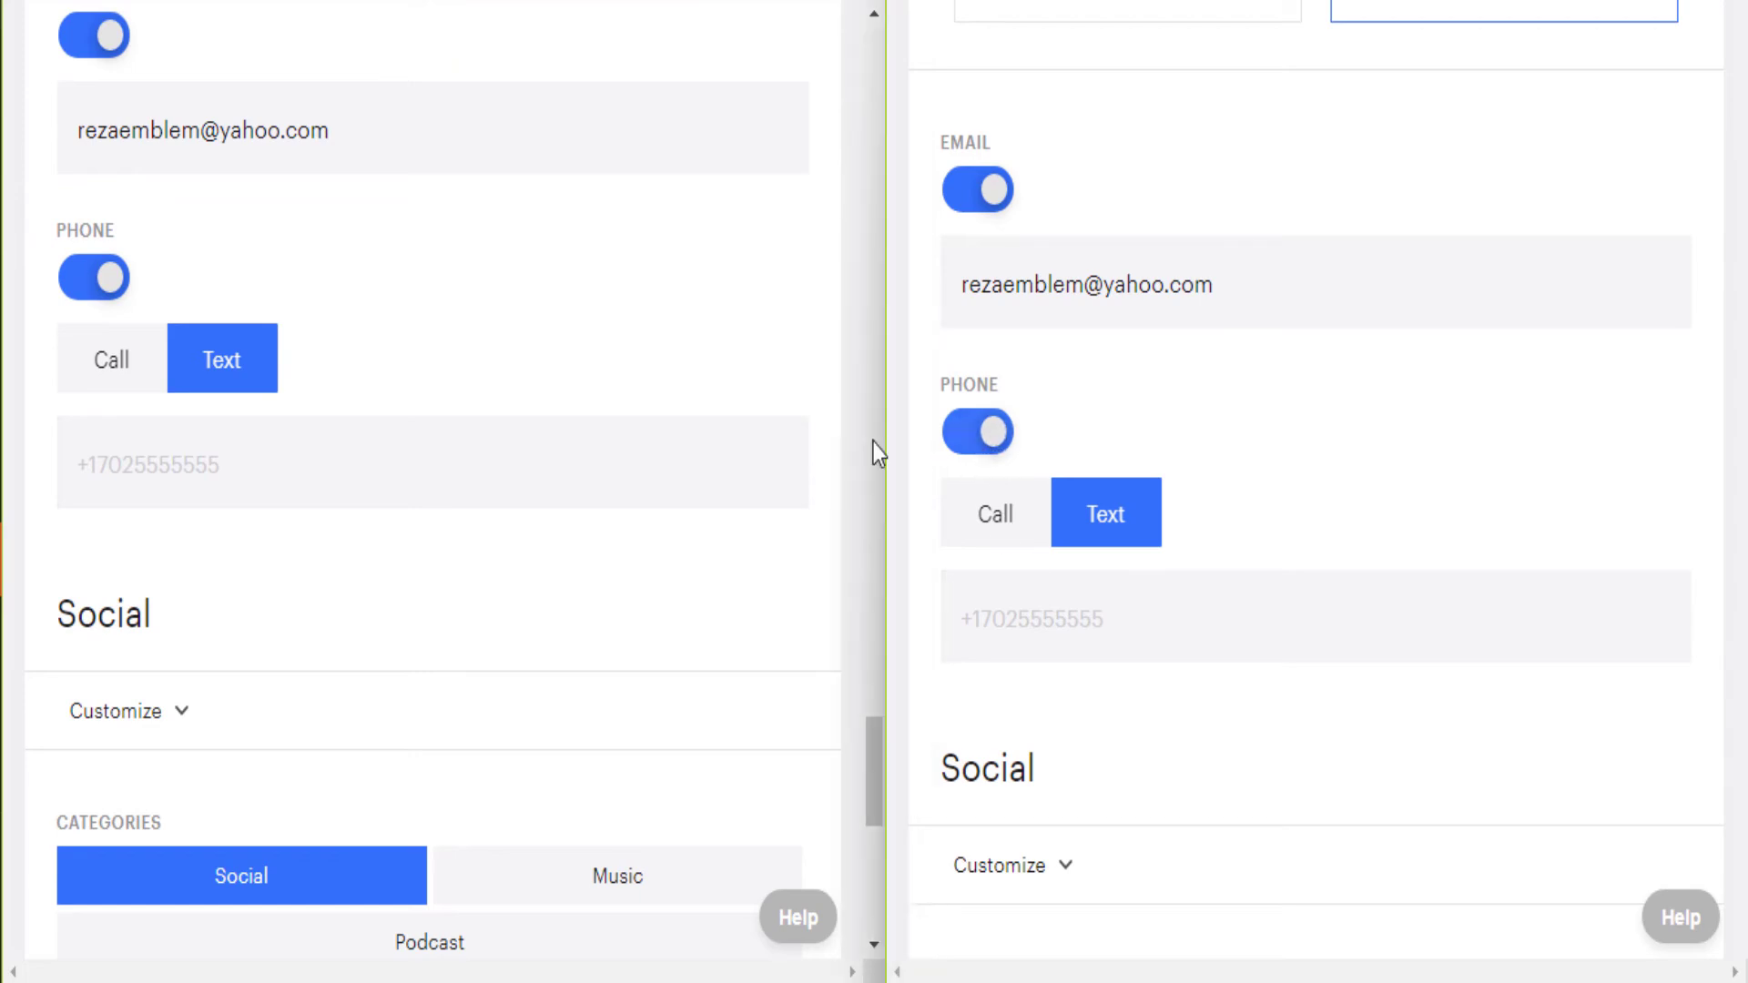
click(96, 300)
Switch the Beginner contact buttons to Minimal style and preview the result
scroll(328, 501, up, 5)
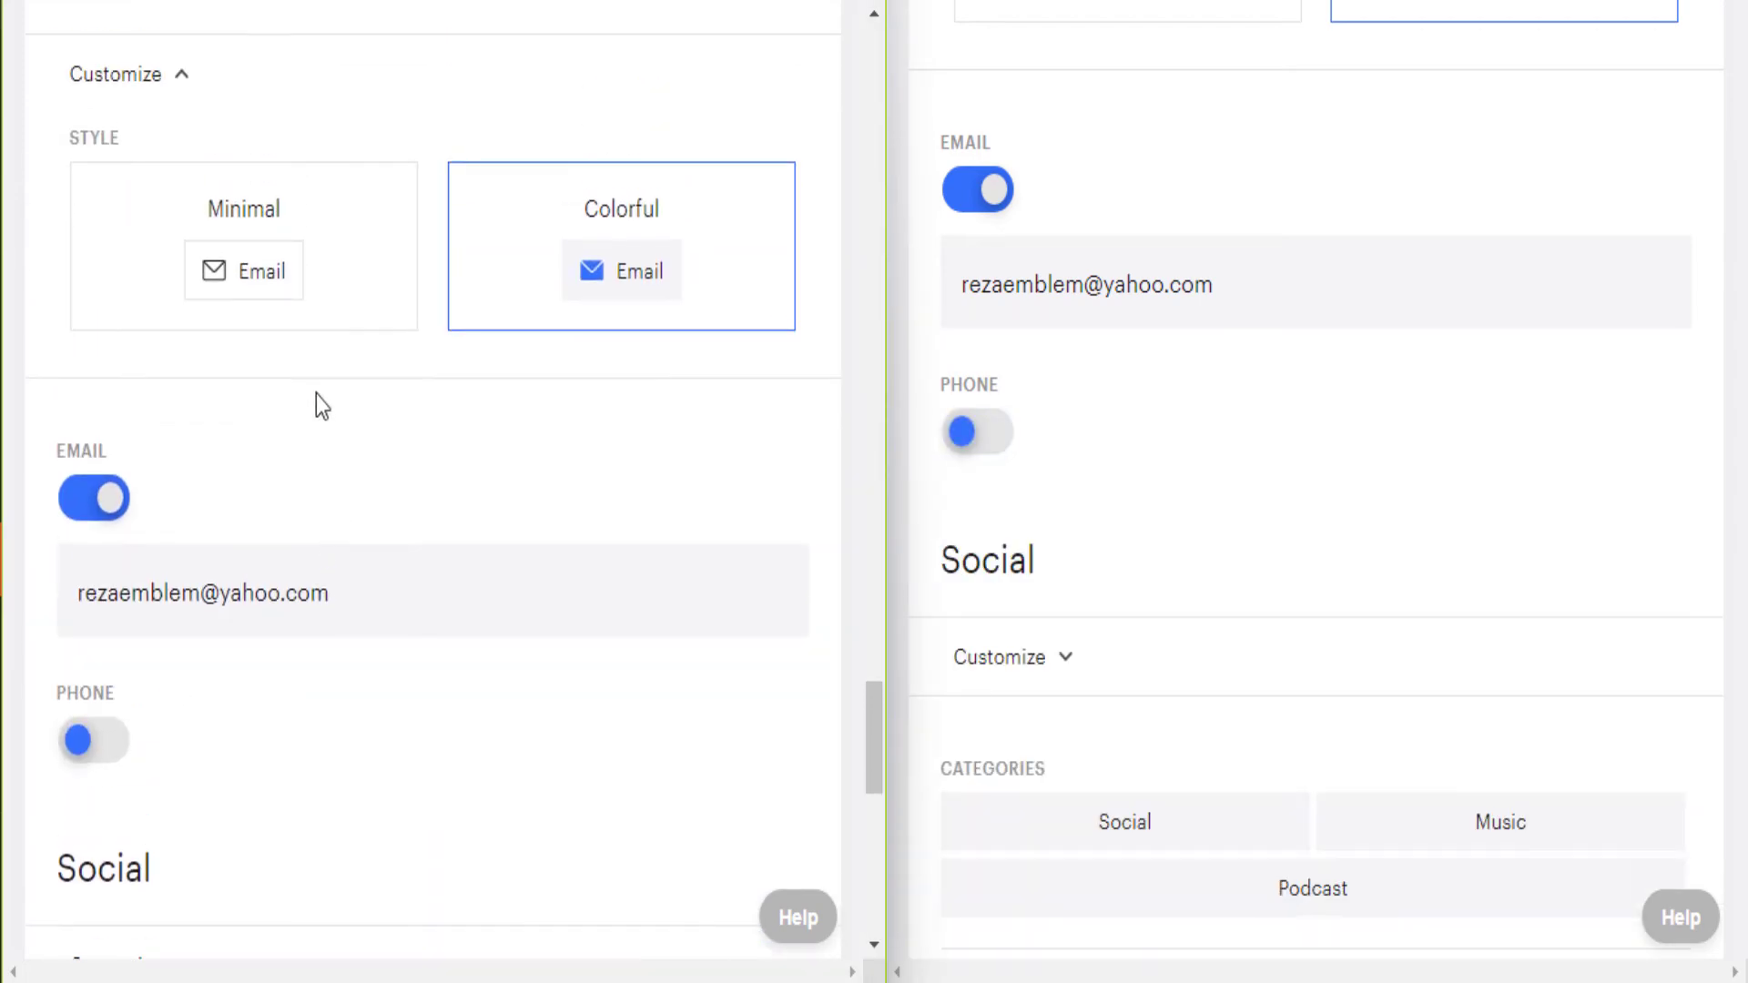
click(291, 272)
scroll(413, 527, up, 15)
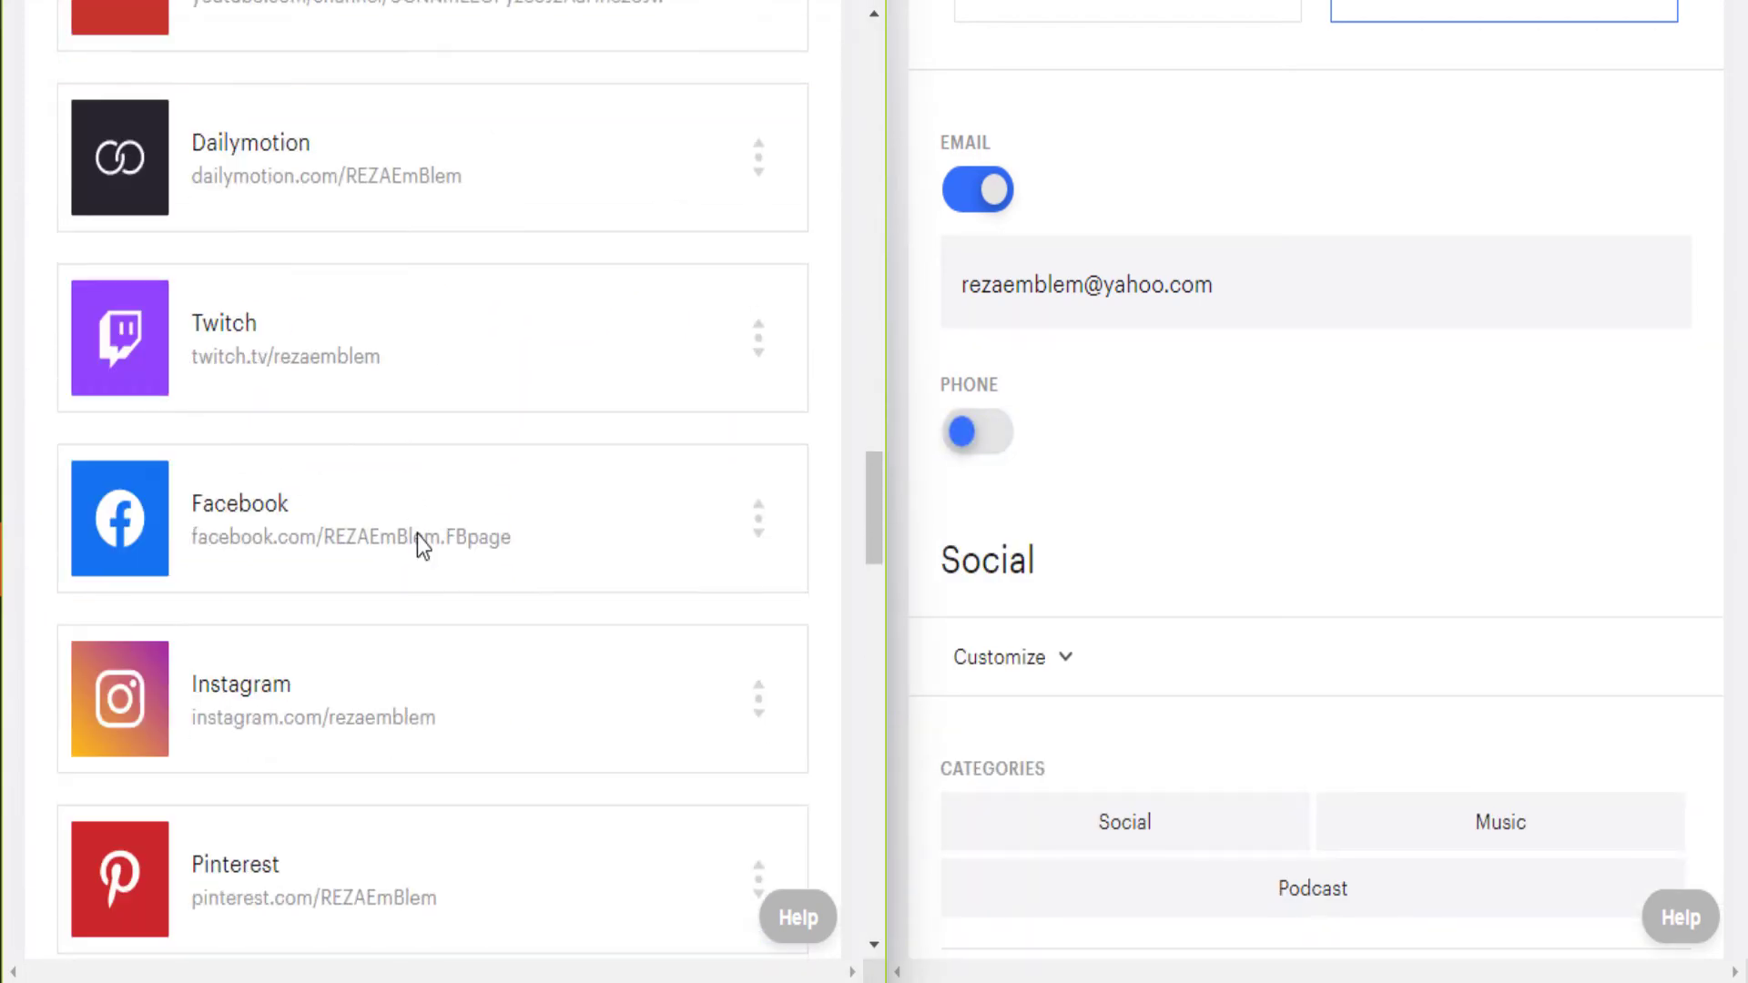
scroll(492, 509, up, 15)
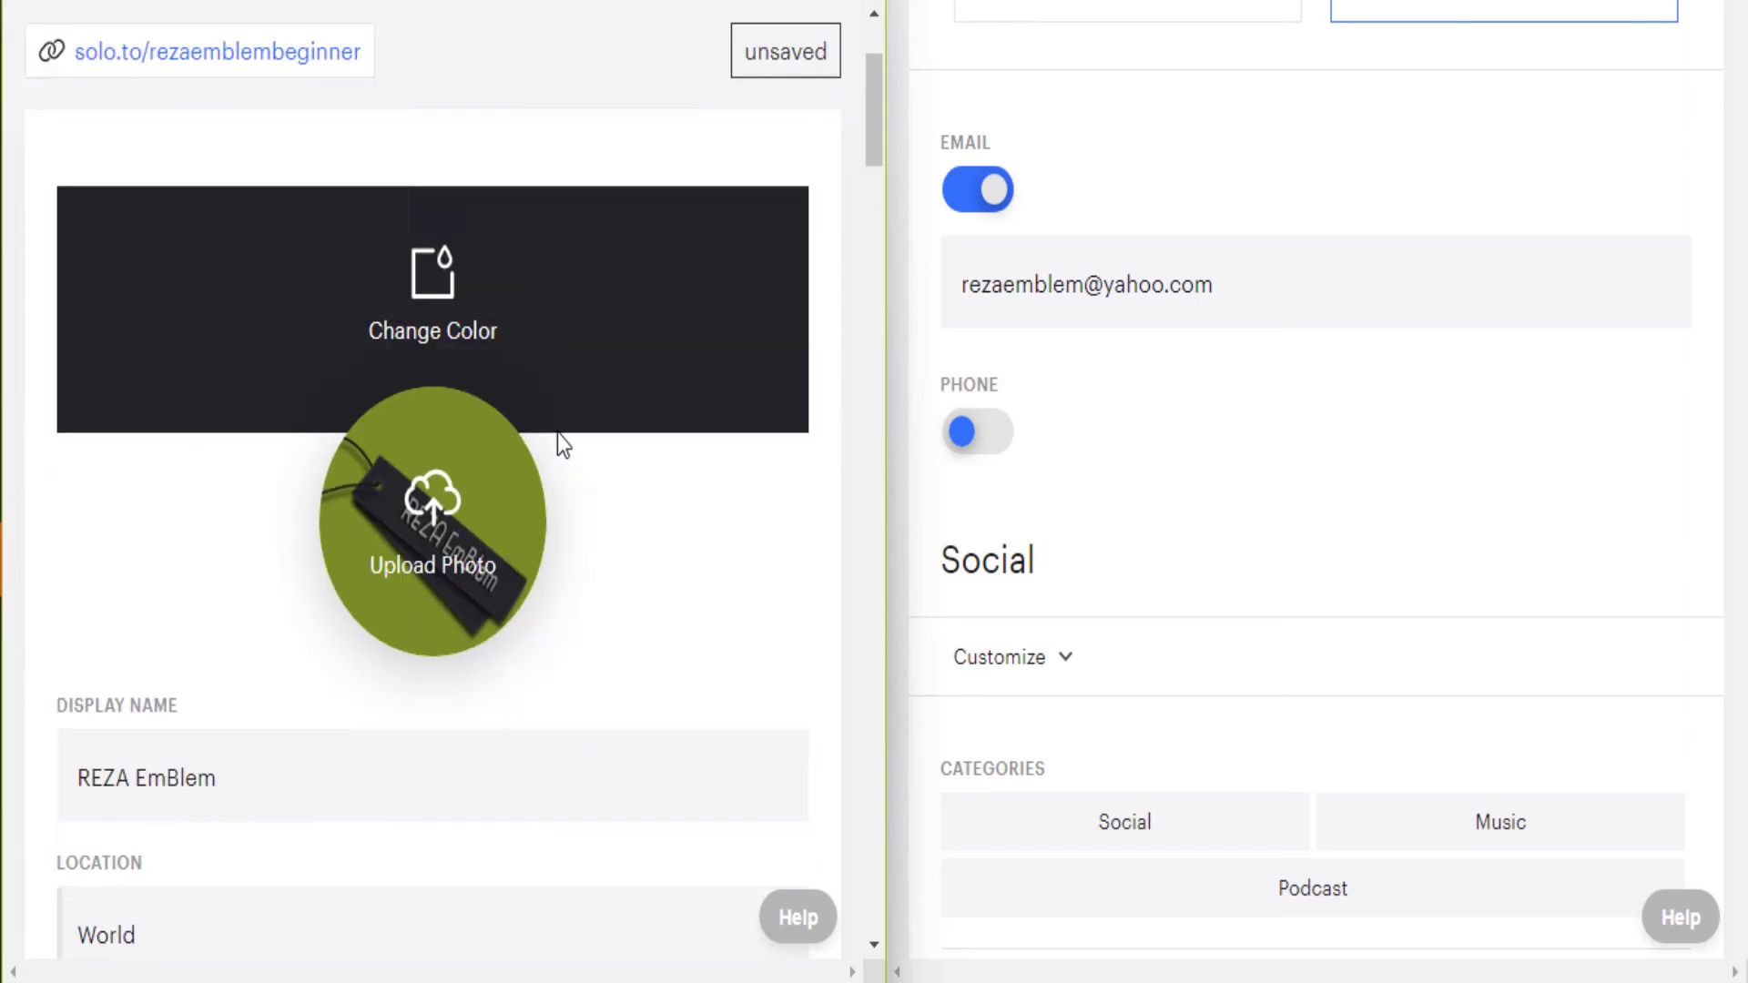
scroll(610, 219, up, 2)
click(609, 242)
scroll(502, 400, down, 5)
scroll(379, 362, up, 5)
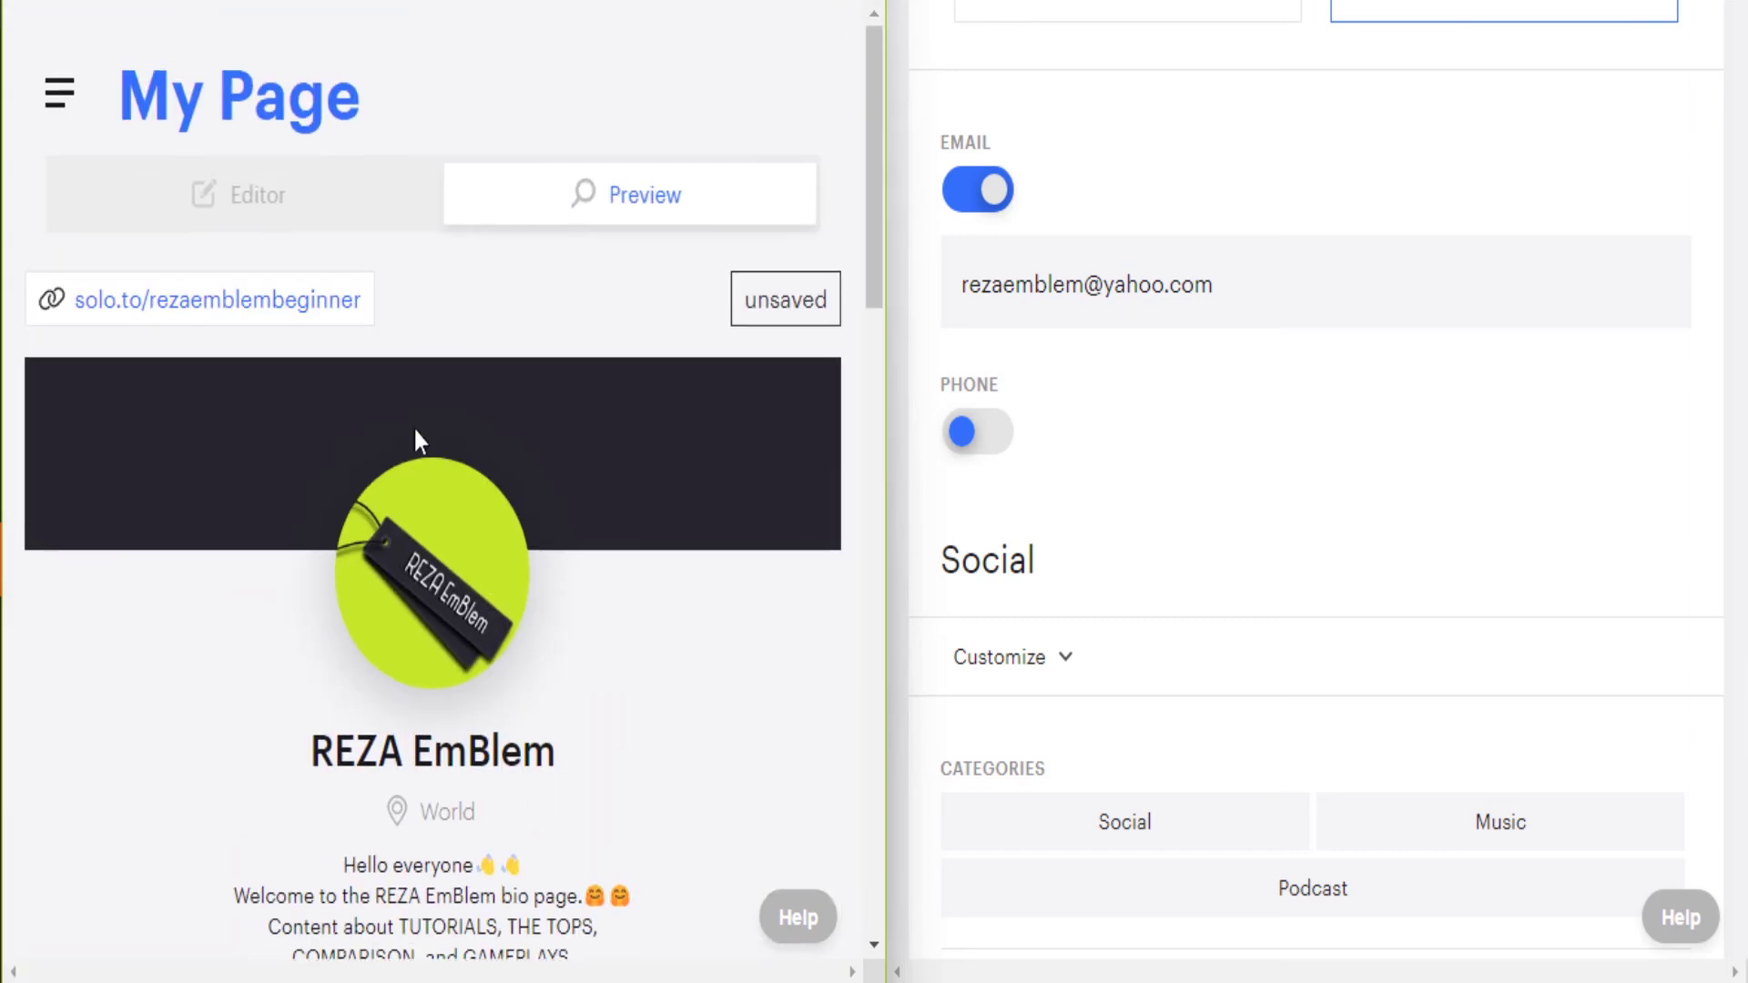
click(324, 226)
Restore the Colorful style for the Beginner contact buttons
scroll(404, 476, down, 20)
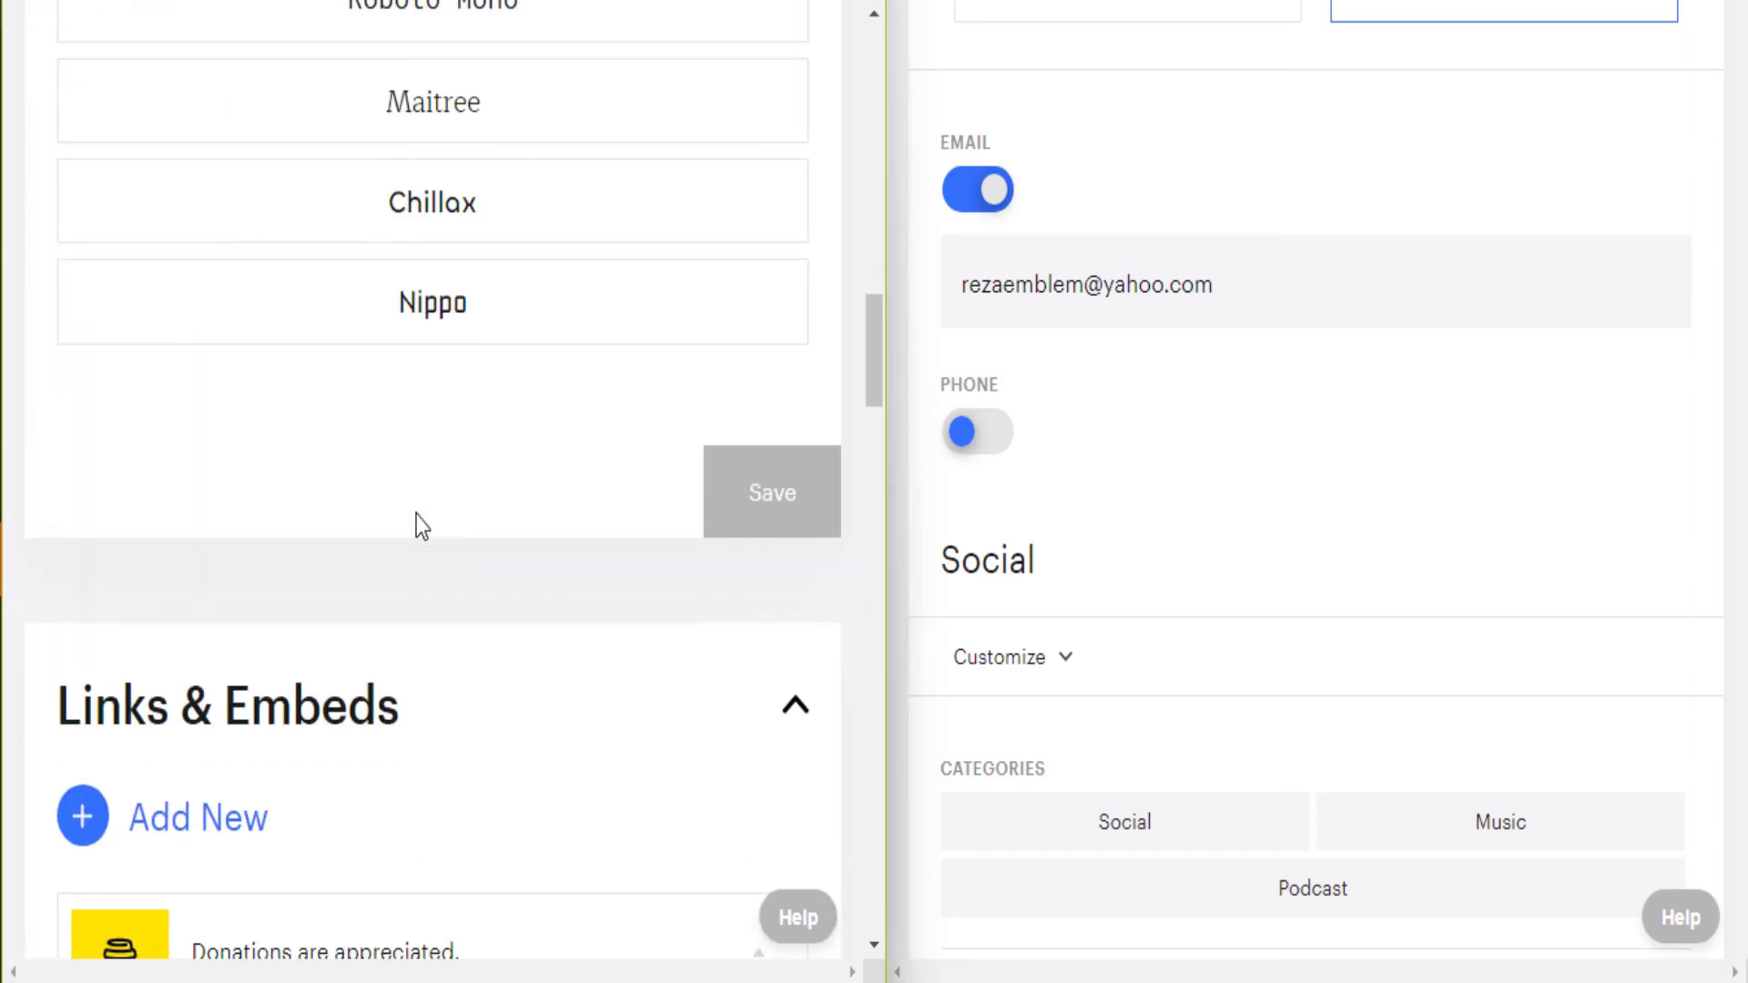
scroll(417, 528, down, 15)
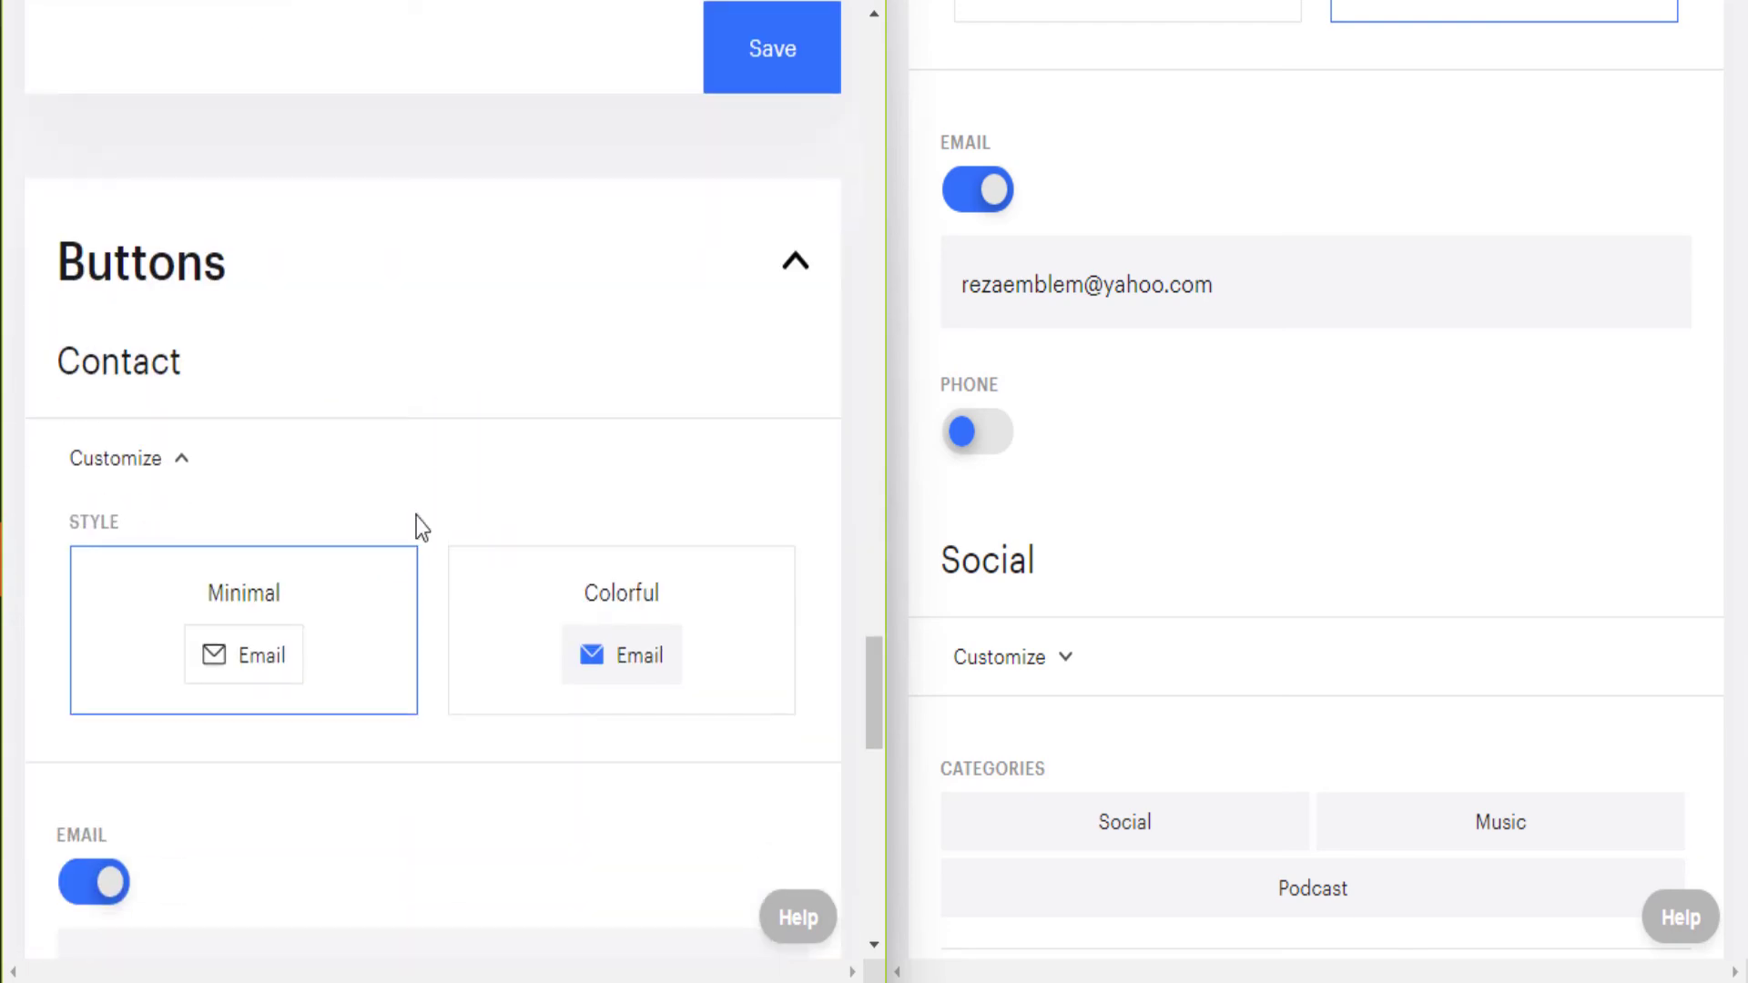
click(590, 391)
scroll(1073, 418, down, 7)
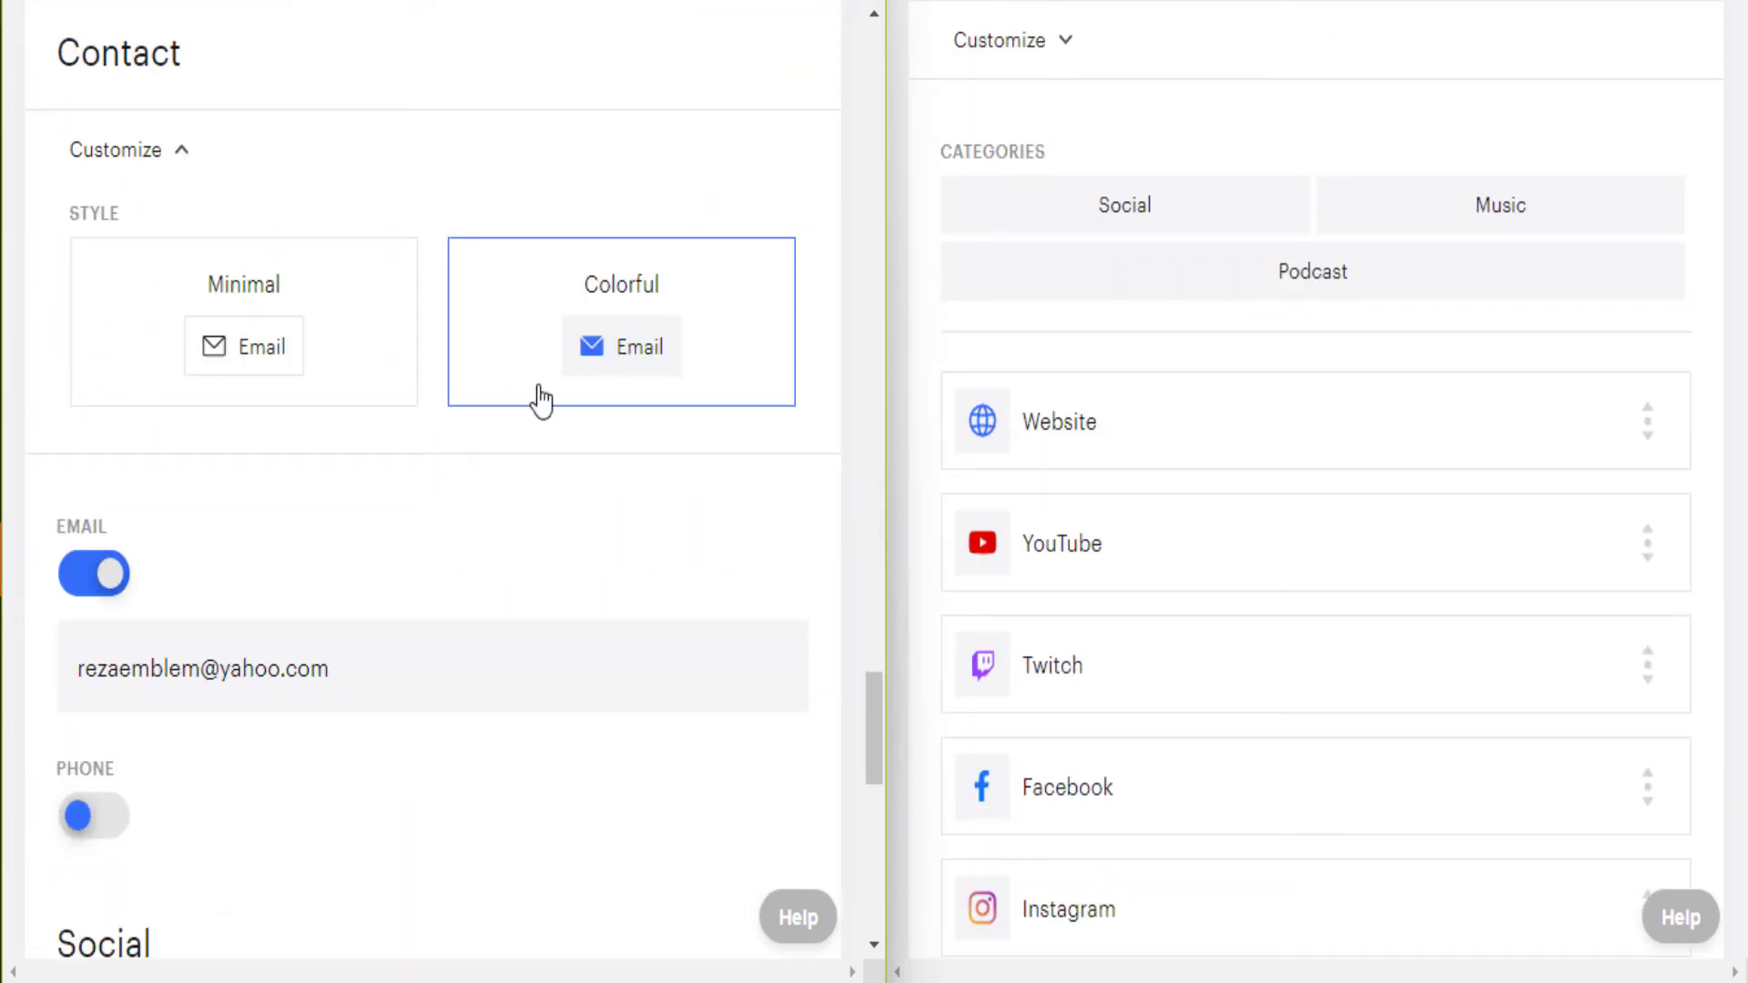
scroll(546, 363, down, 8)
scroll(1121, 435, up, 4)
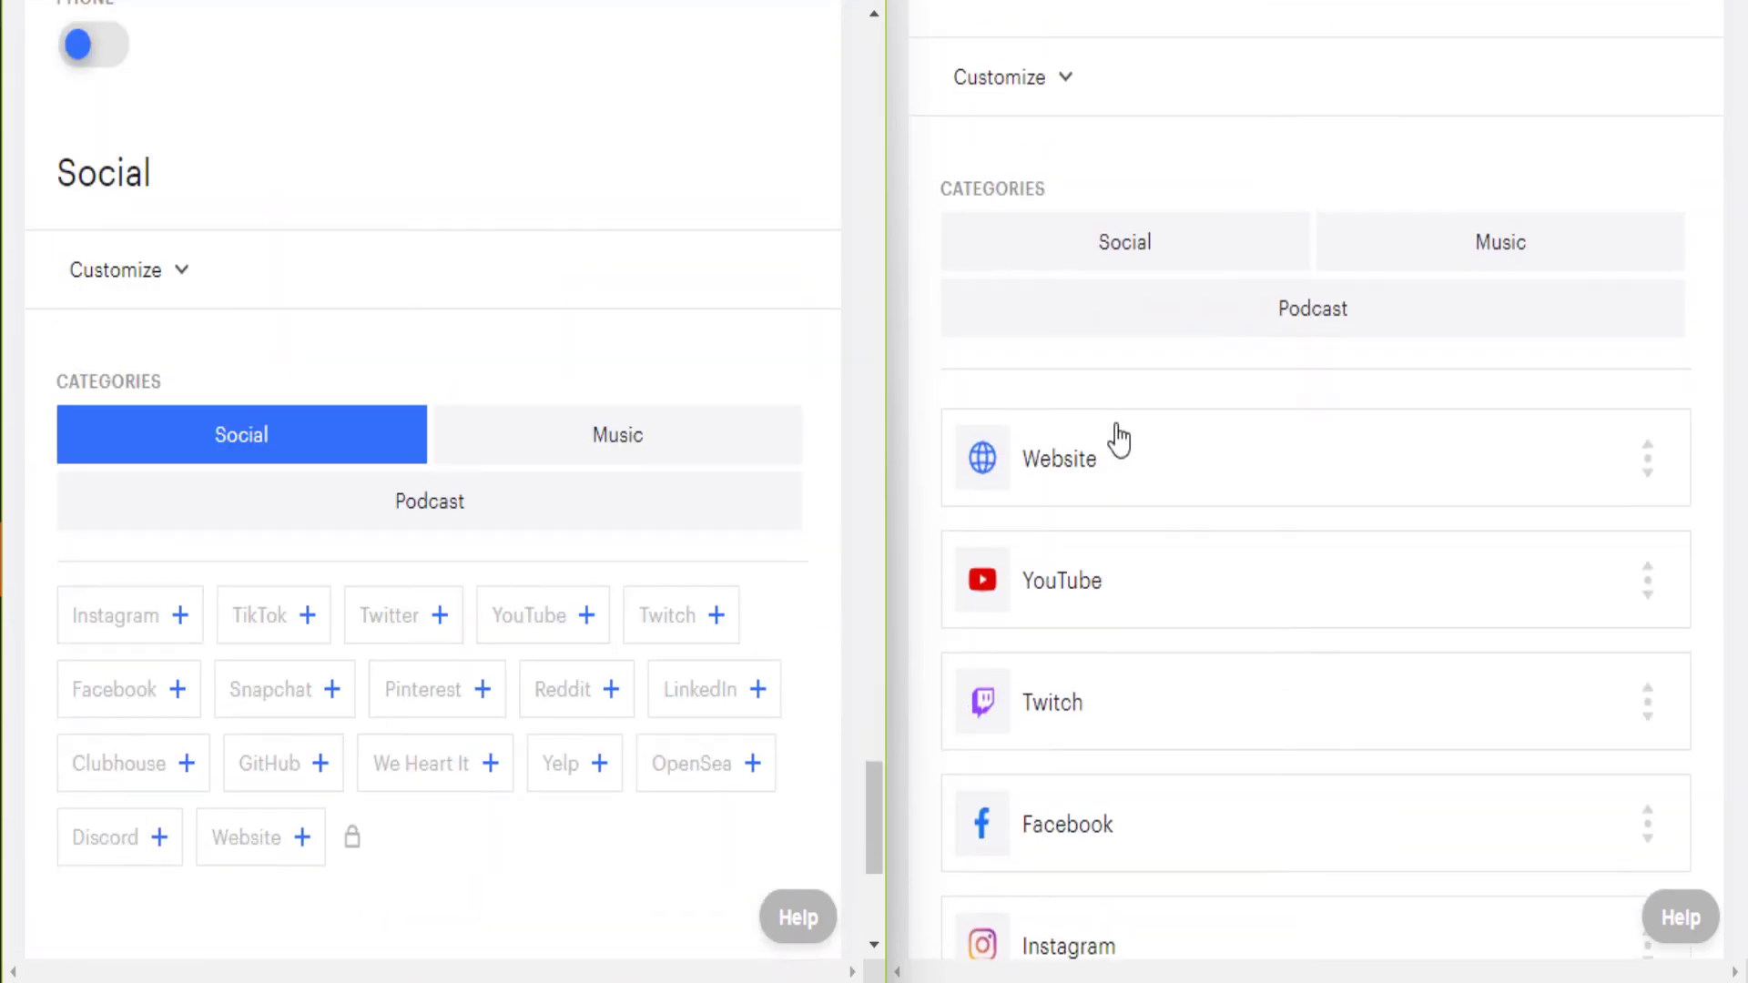
click(1039, 355)
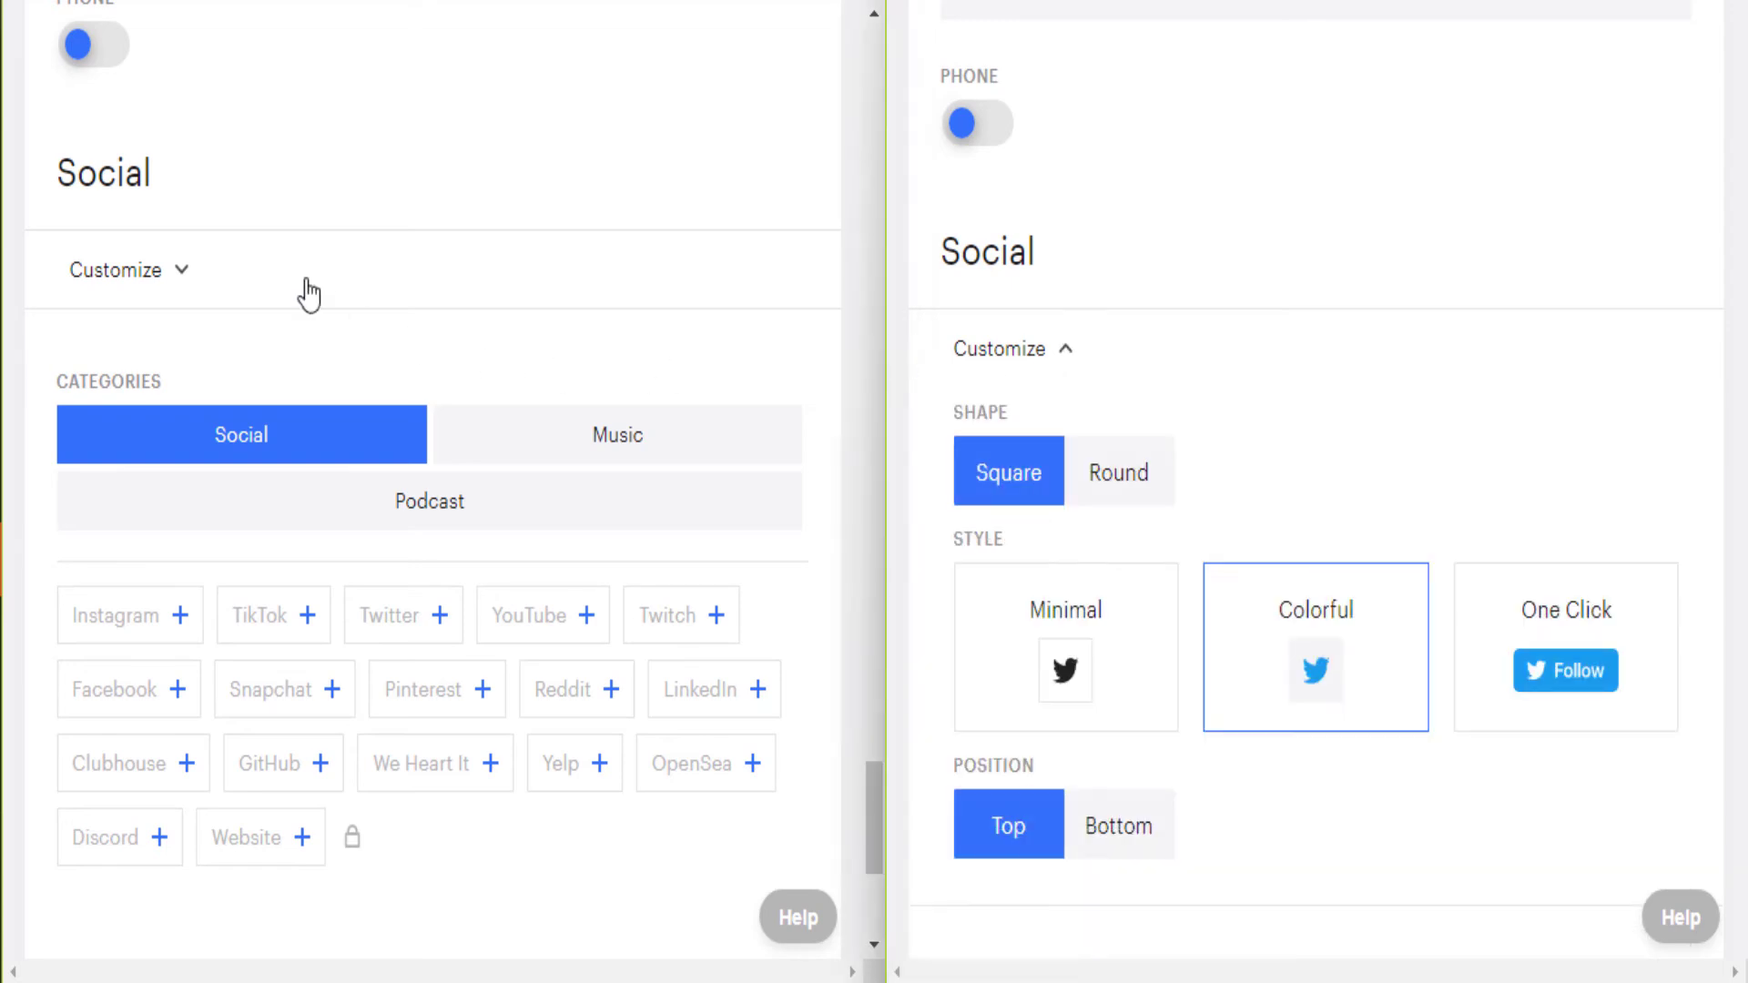
click(183, 276)
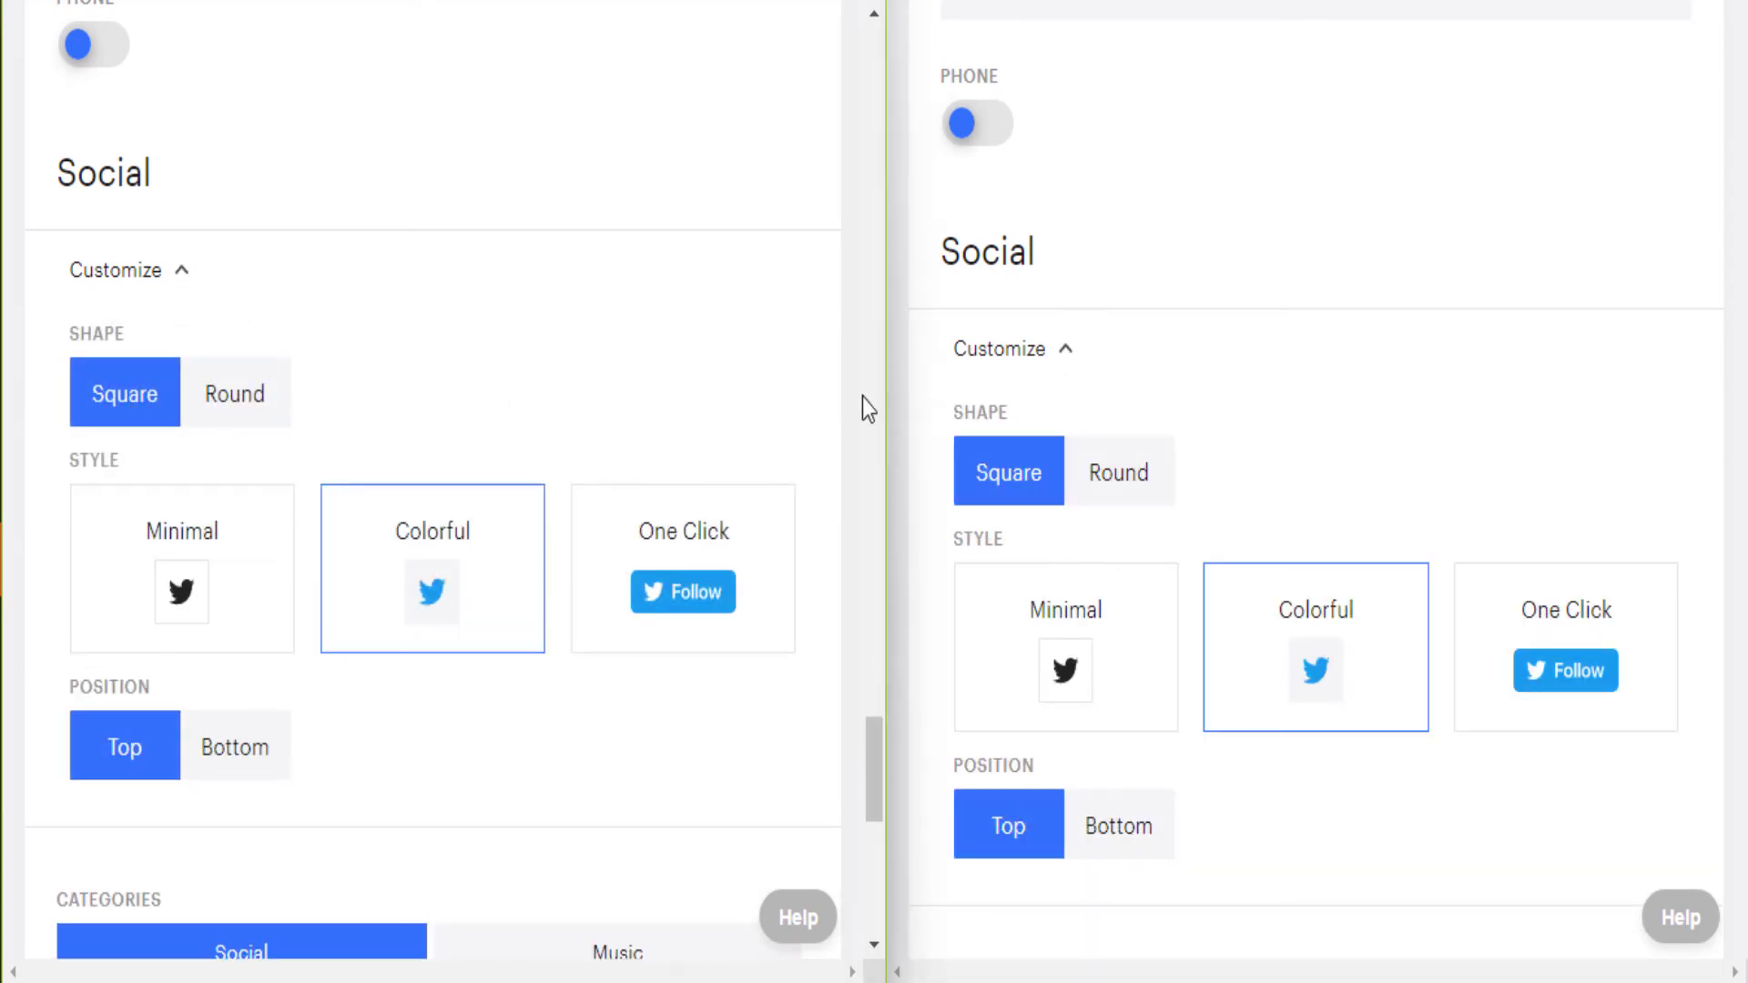
scroll(1013, 428, down, 2)
scroll(262, 406, down, 2)
scroll(1183, 455, down, 2)
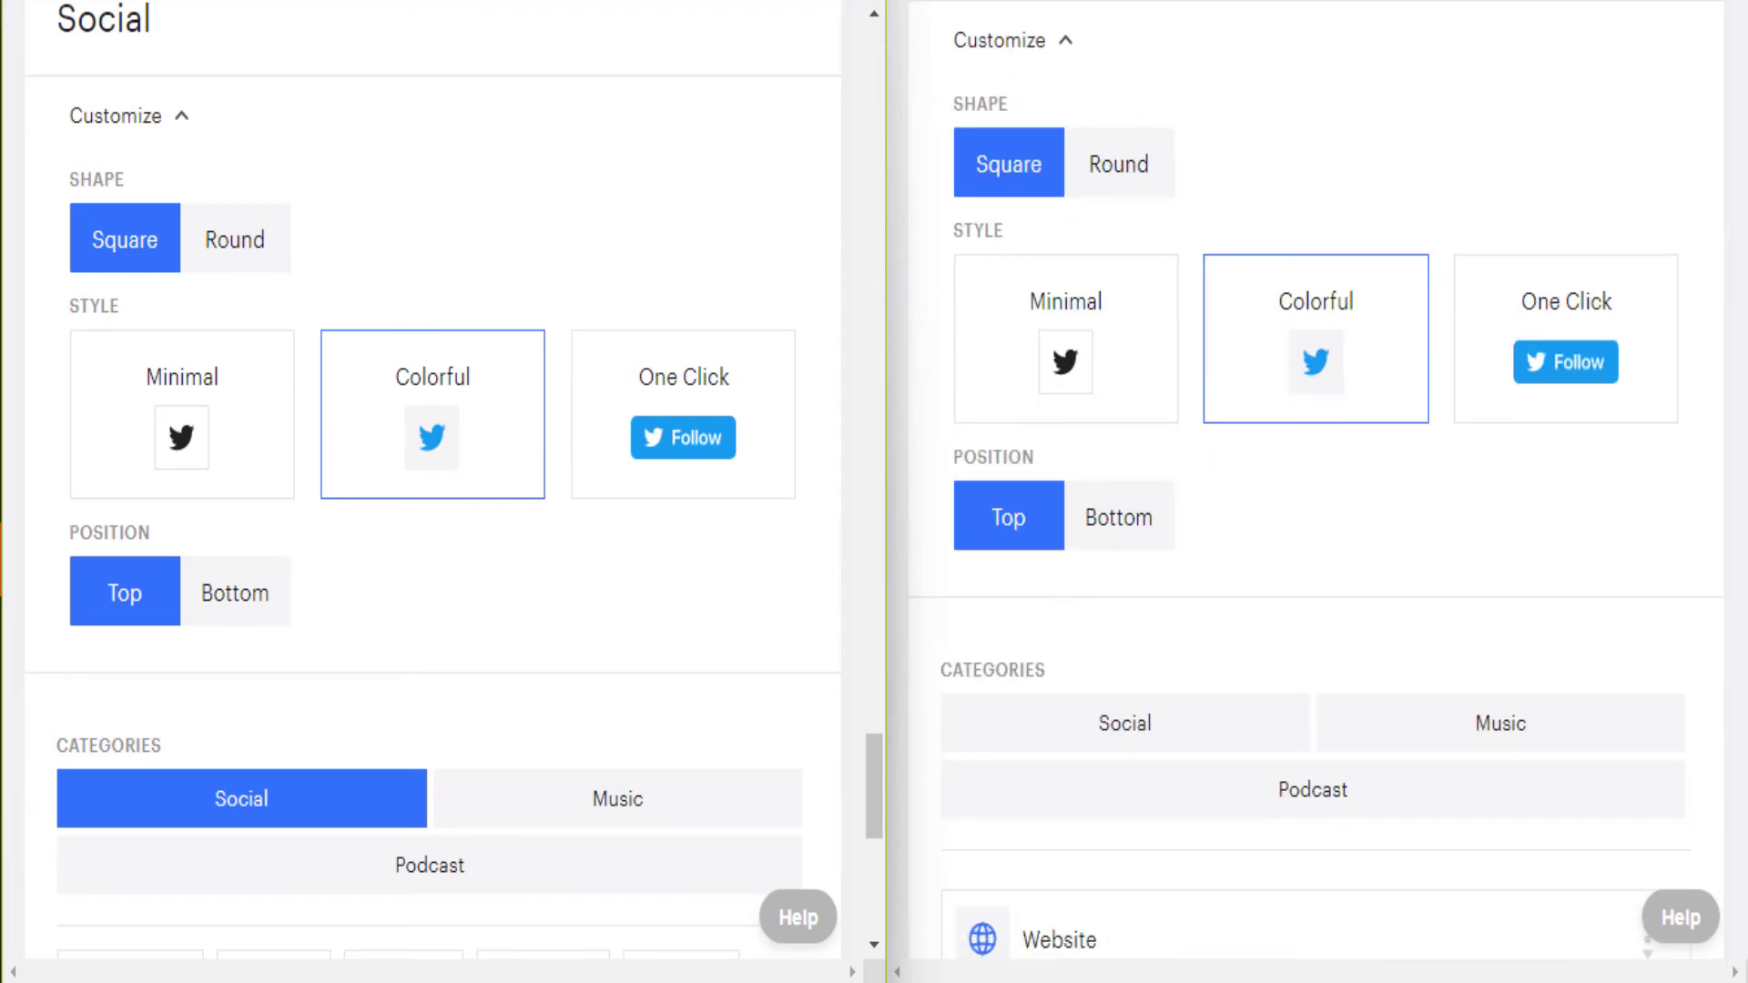
click(1127, 167)
scroll(1697, 136, up, 20)
scroll(1539, 259, up, 1)
click(1487, 220)
scroll(1183, 591, down, 5)
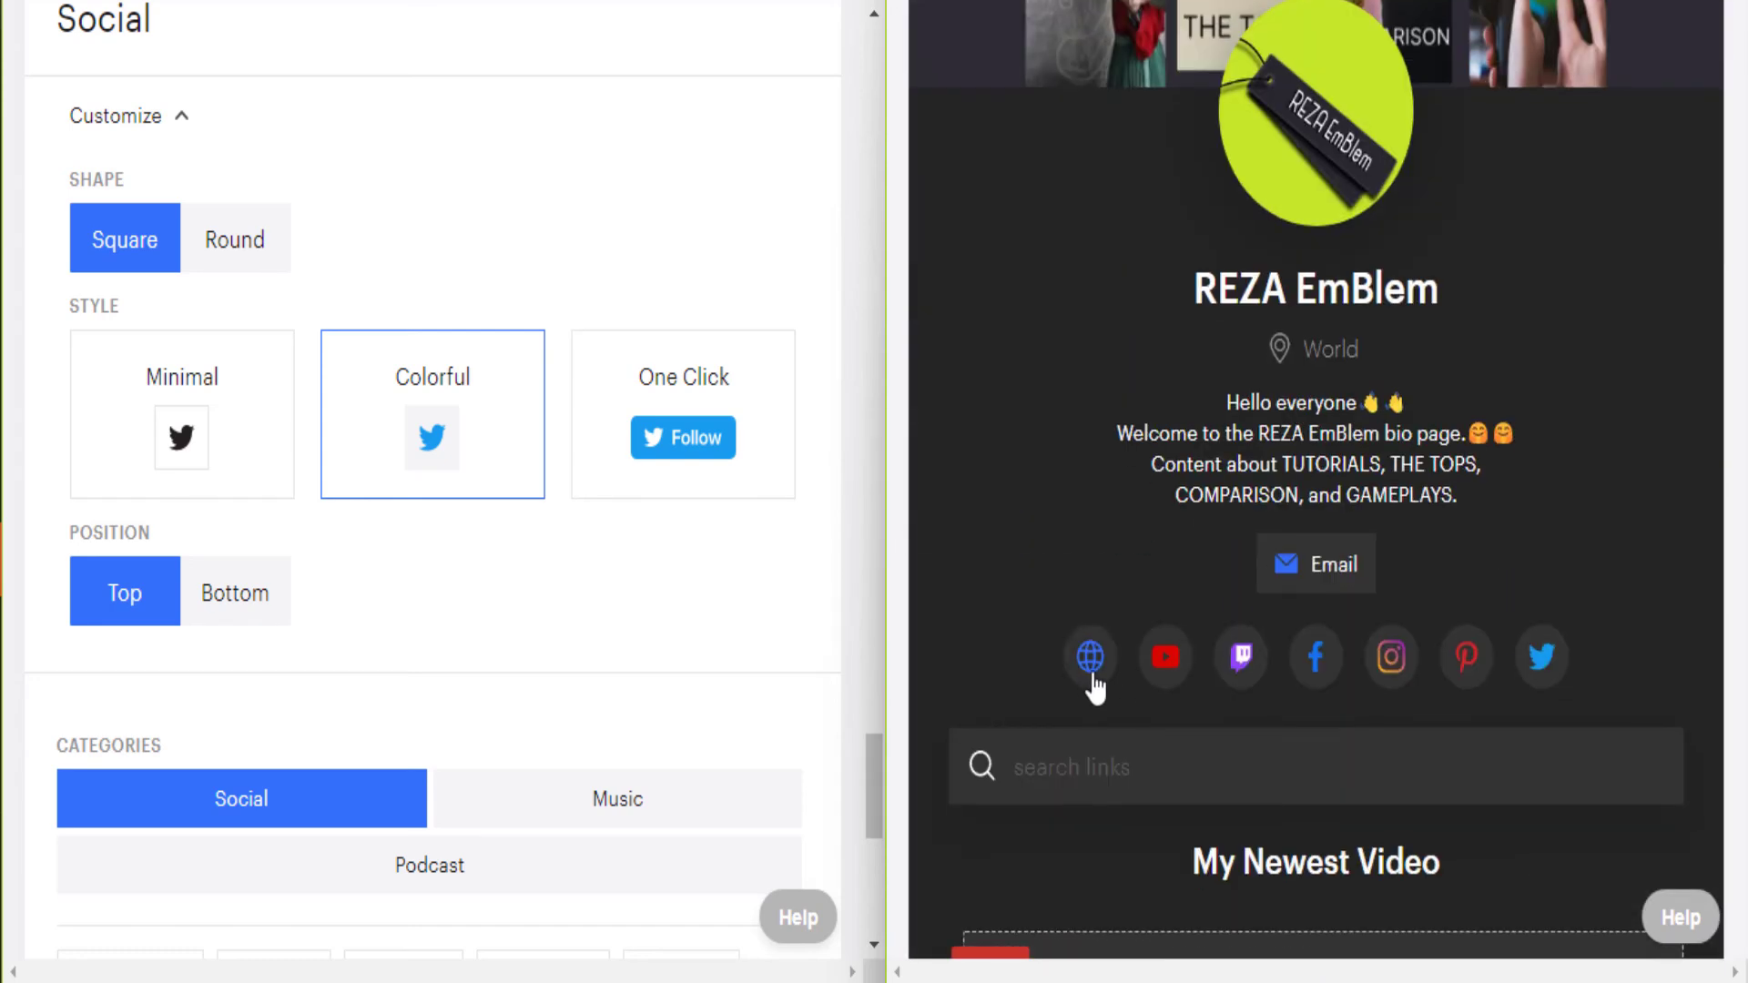
click(1546, 664)
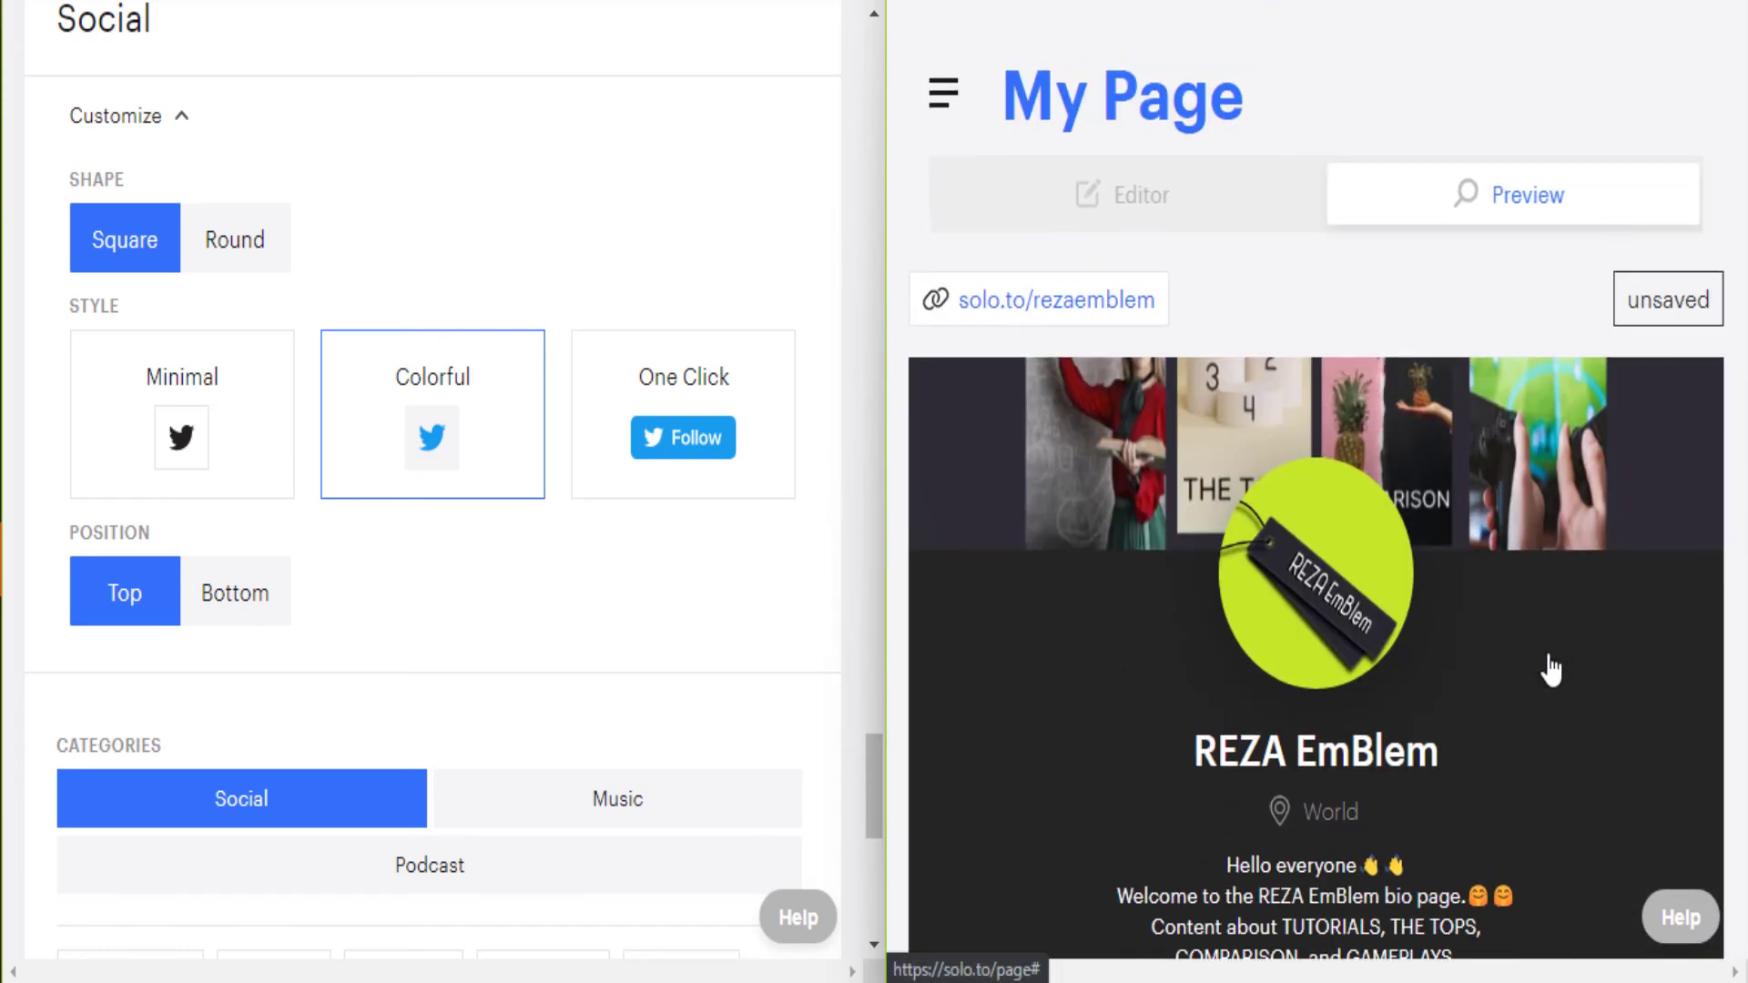
click(1156, 211)
scroll(1740, 573, down, 15)
scroll(1740, 574, down, 12)
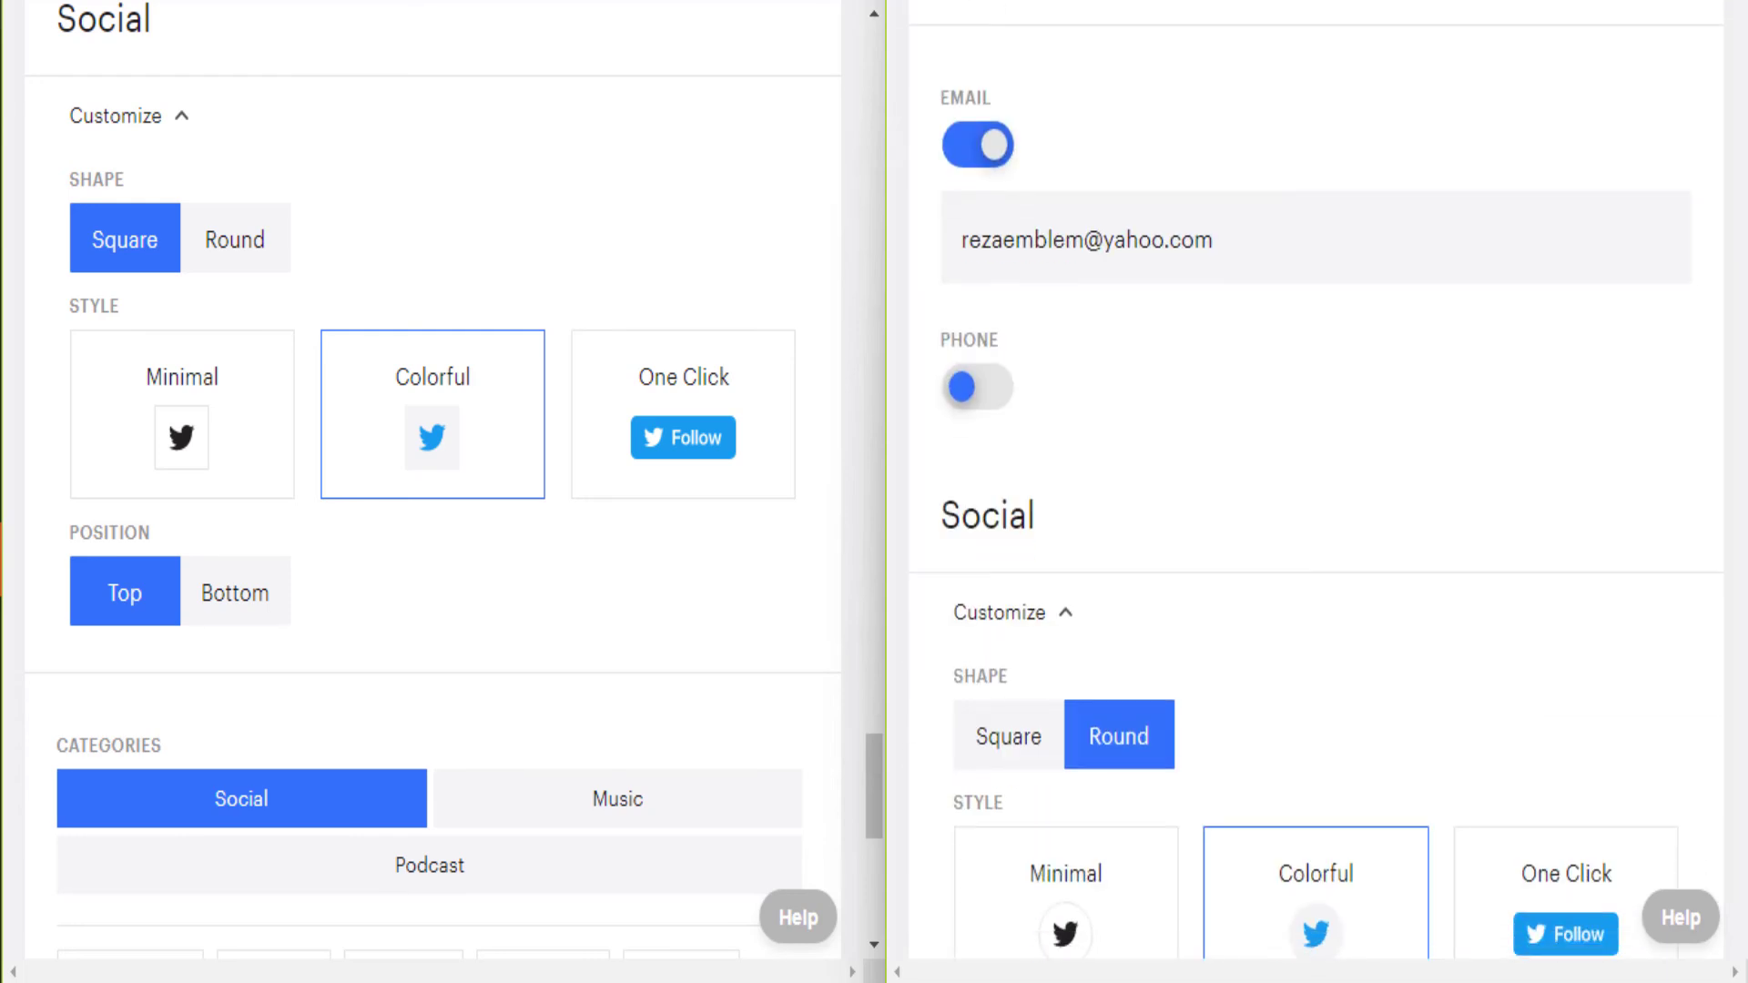
scroll(1349, 697, down, 4)
click(1026, 285)
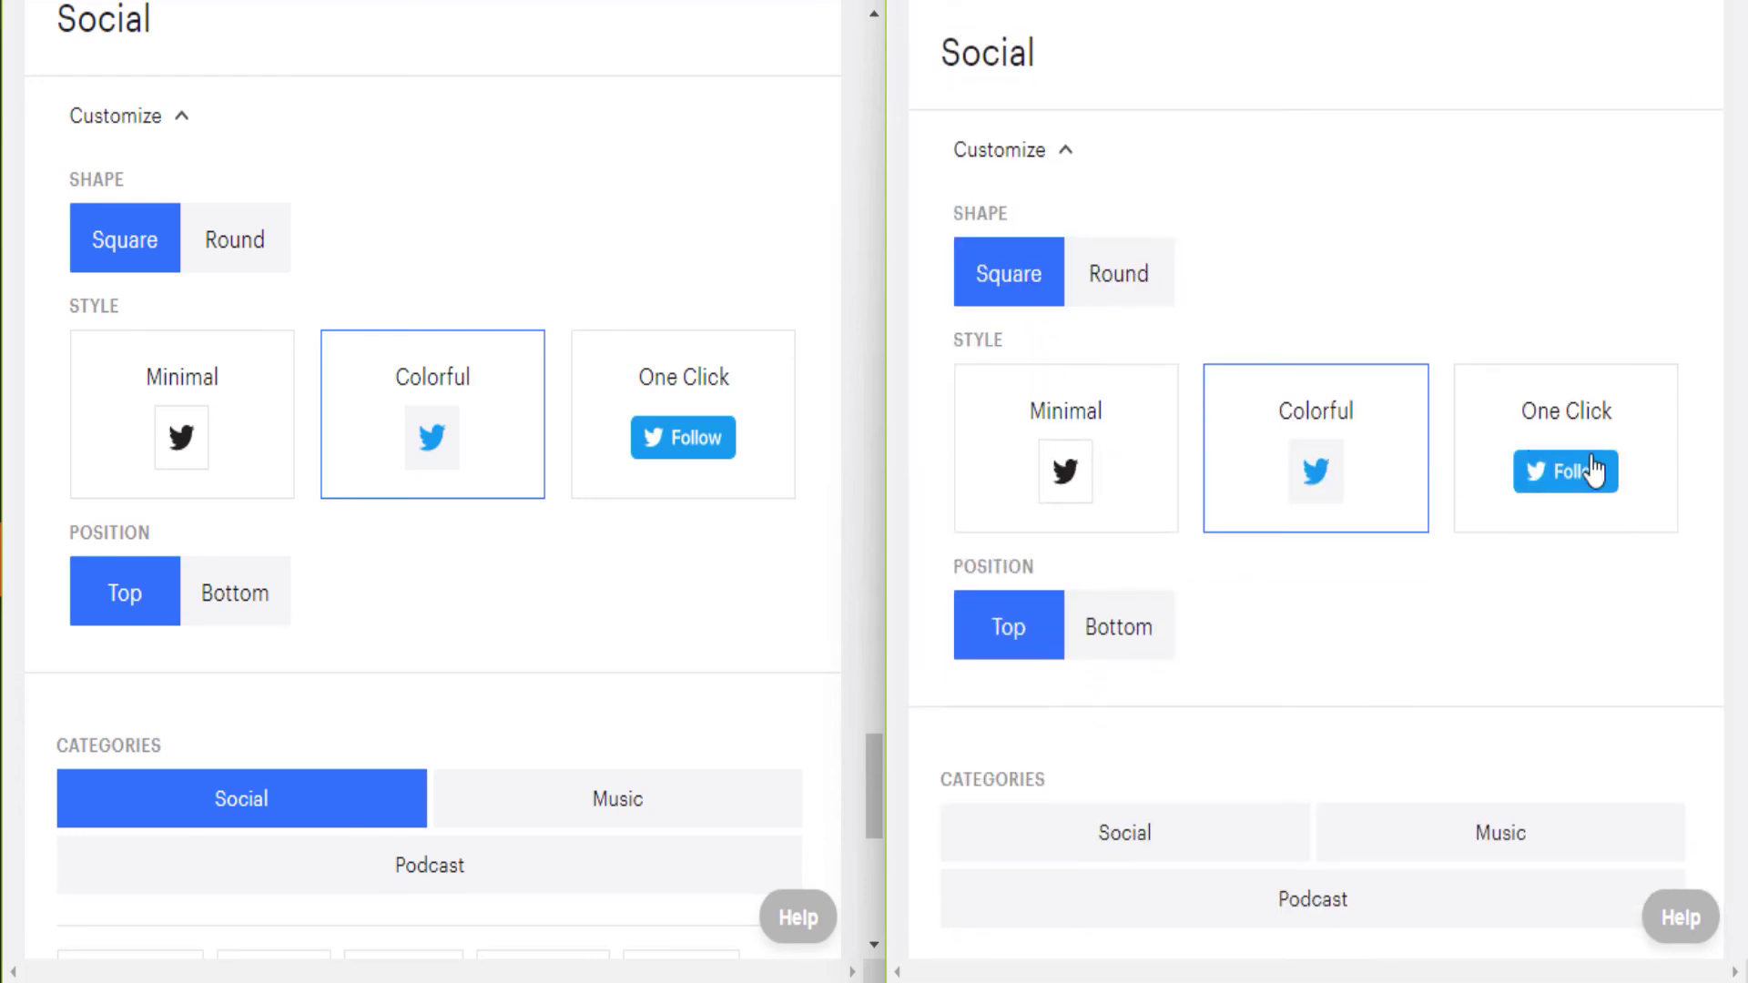
scroll(1346, 495, down, 2)
click(1118, 496)
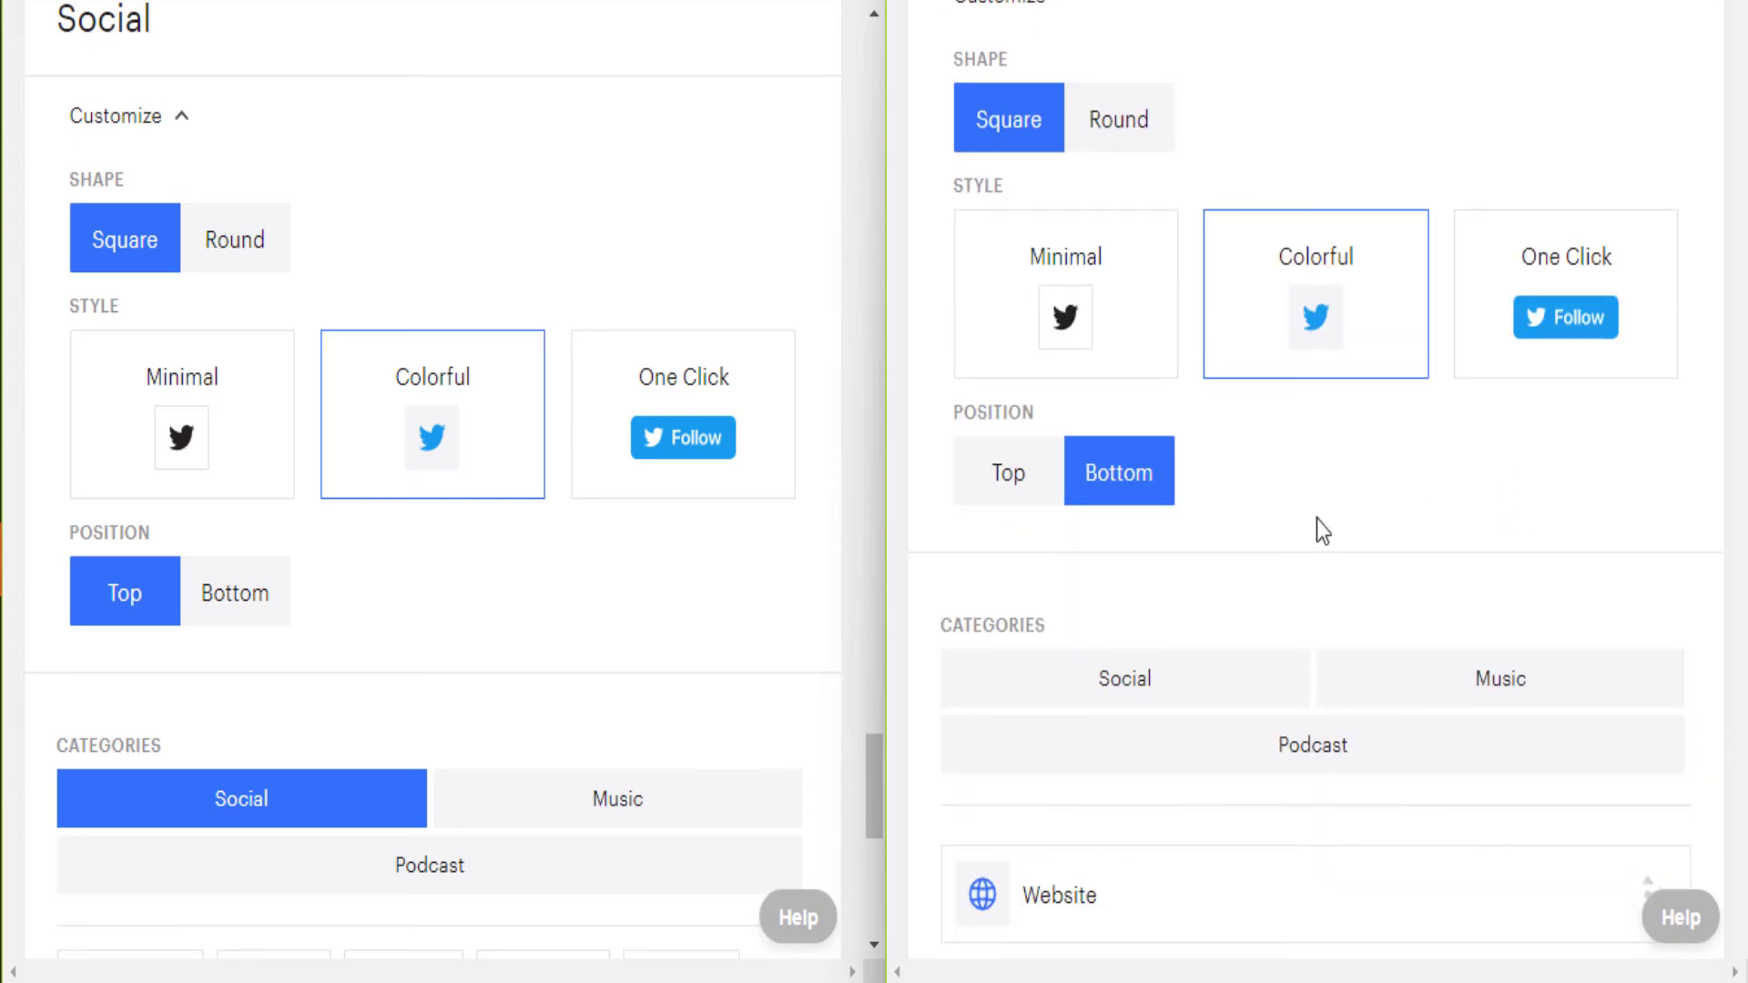
scroll(1315, 491, up, 15)
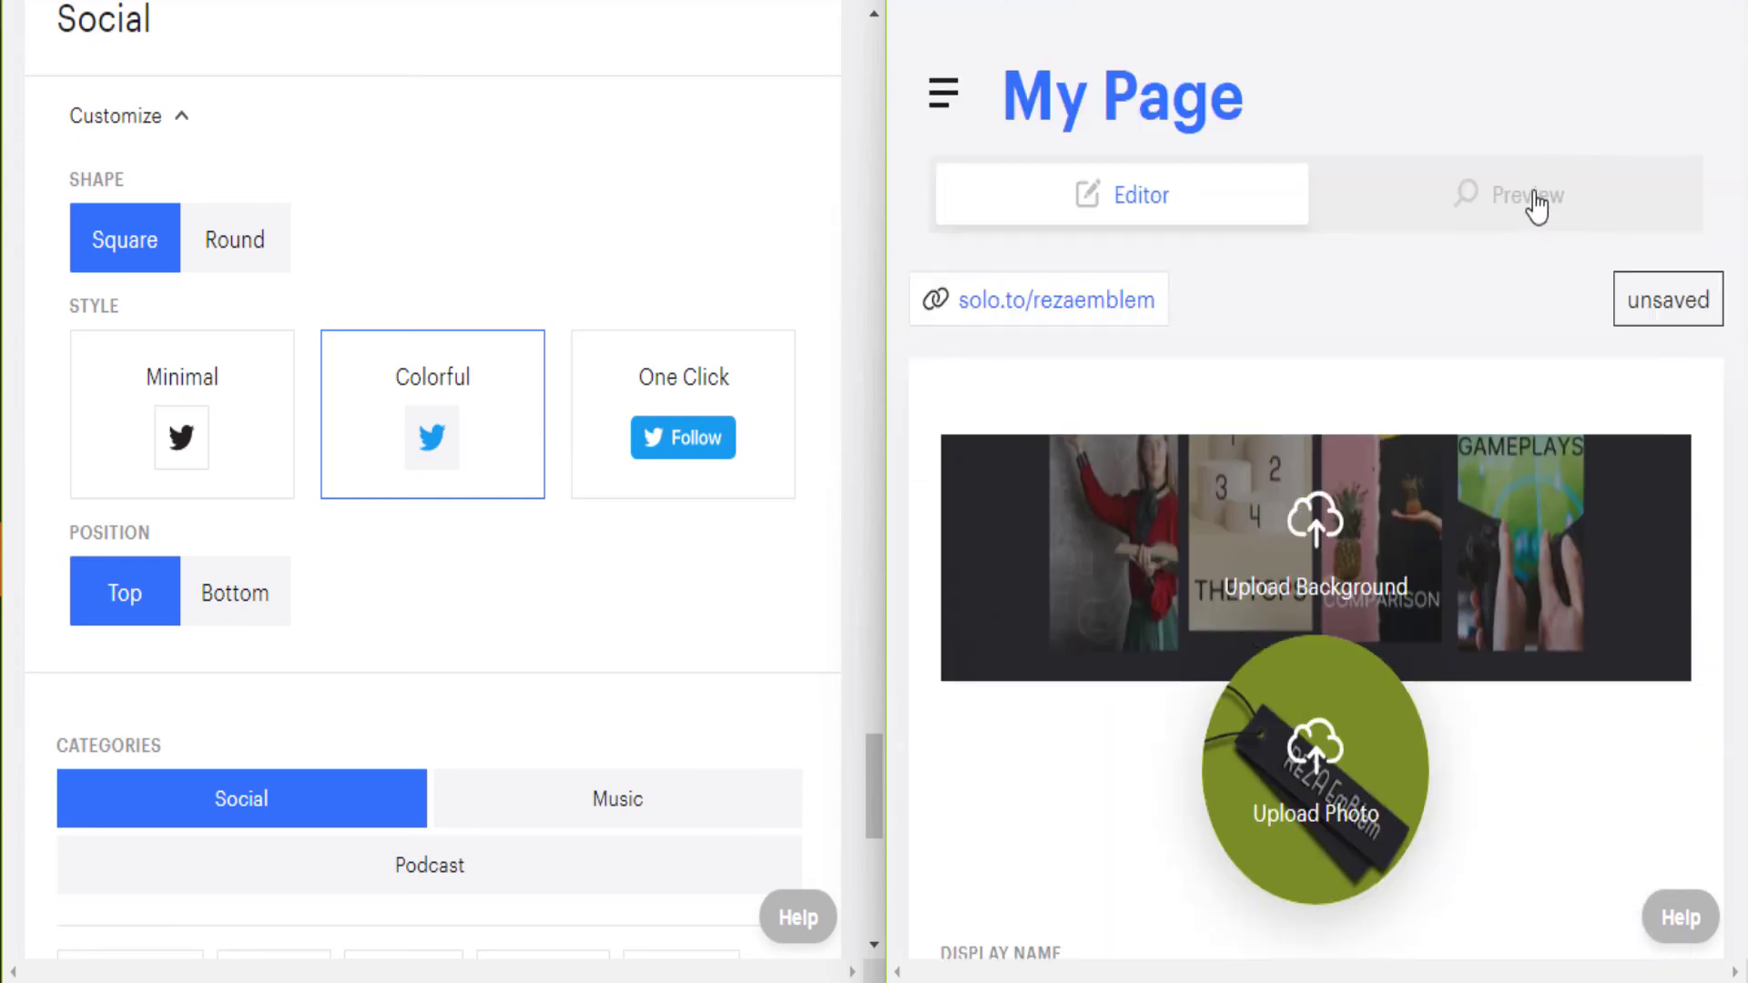
click(1536, 209)
scroll(1387, 424, down, 12)
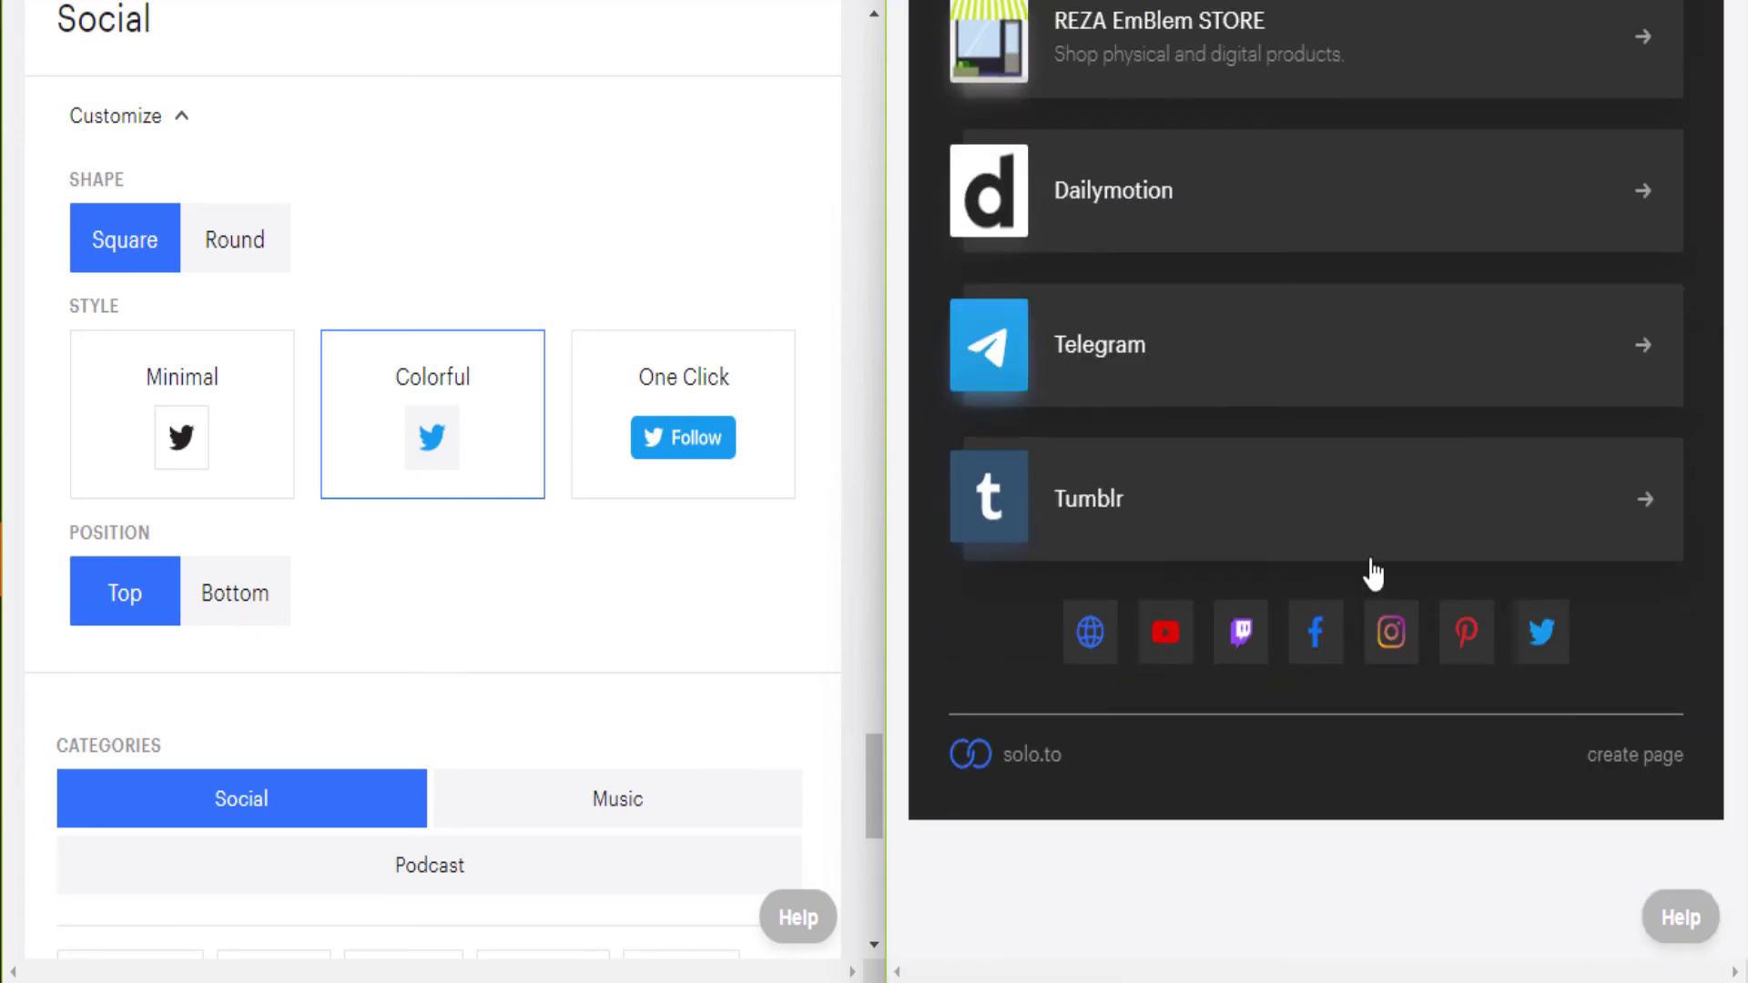
scroll(1493, 510, up, 12)
click(1149, 202)
scroll(1169, 473, down, 20)
scroll(1188, 490, down, 15)
click(1007, 422)
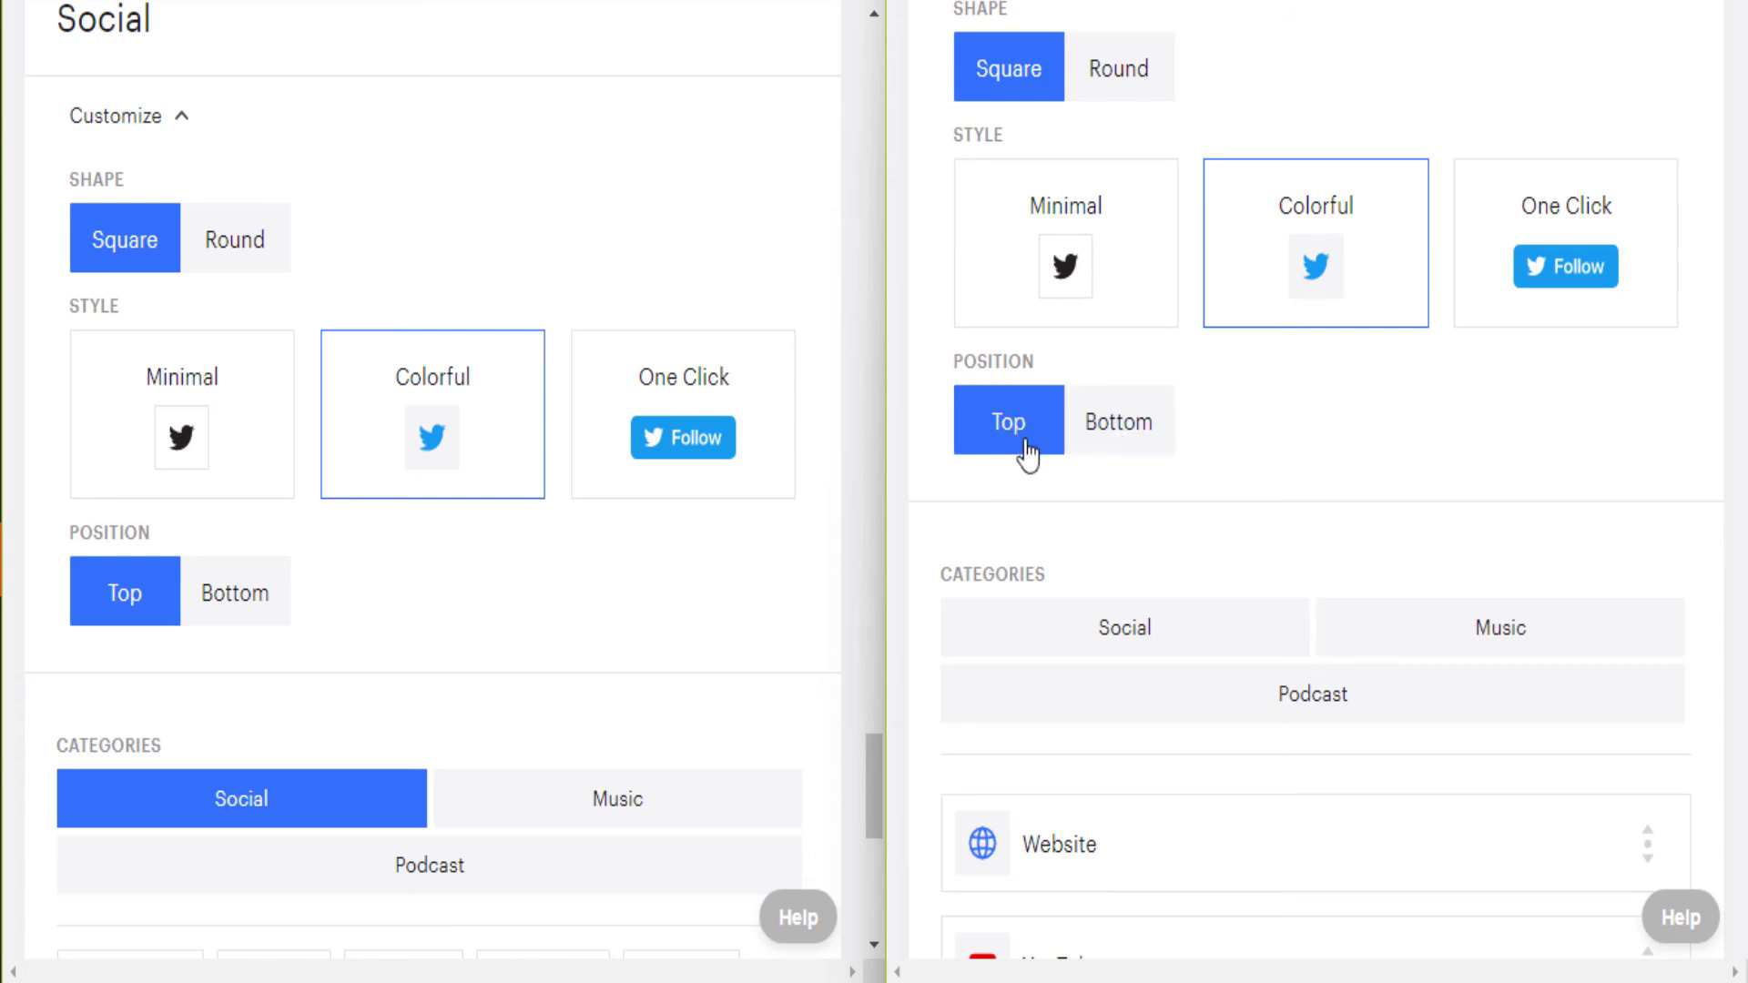
Browse the Professional page's Social, Music and Podcast platform lists
scroll(648, 488, down, 2)
scroll(1119, 505, down, 3)
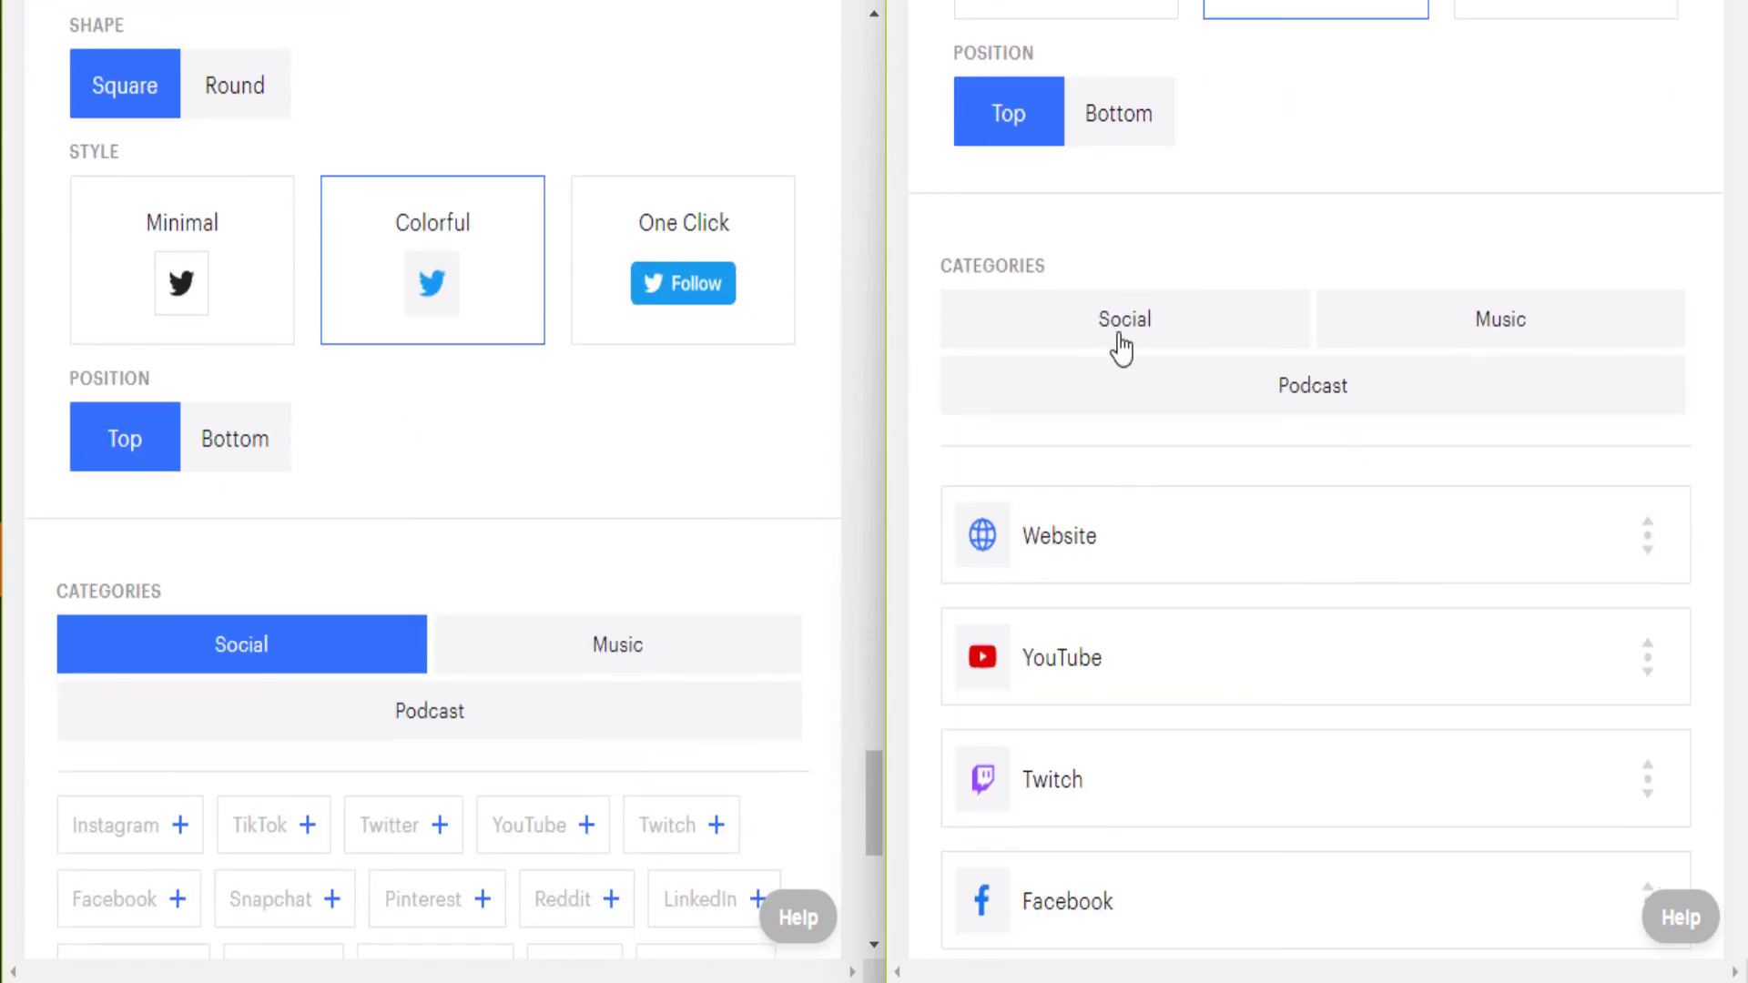
click(1121, 335)
scroll(1124, 382, down, 2)
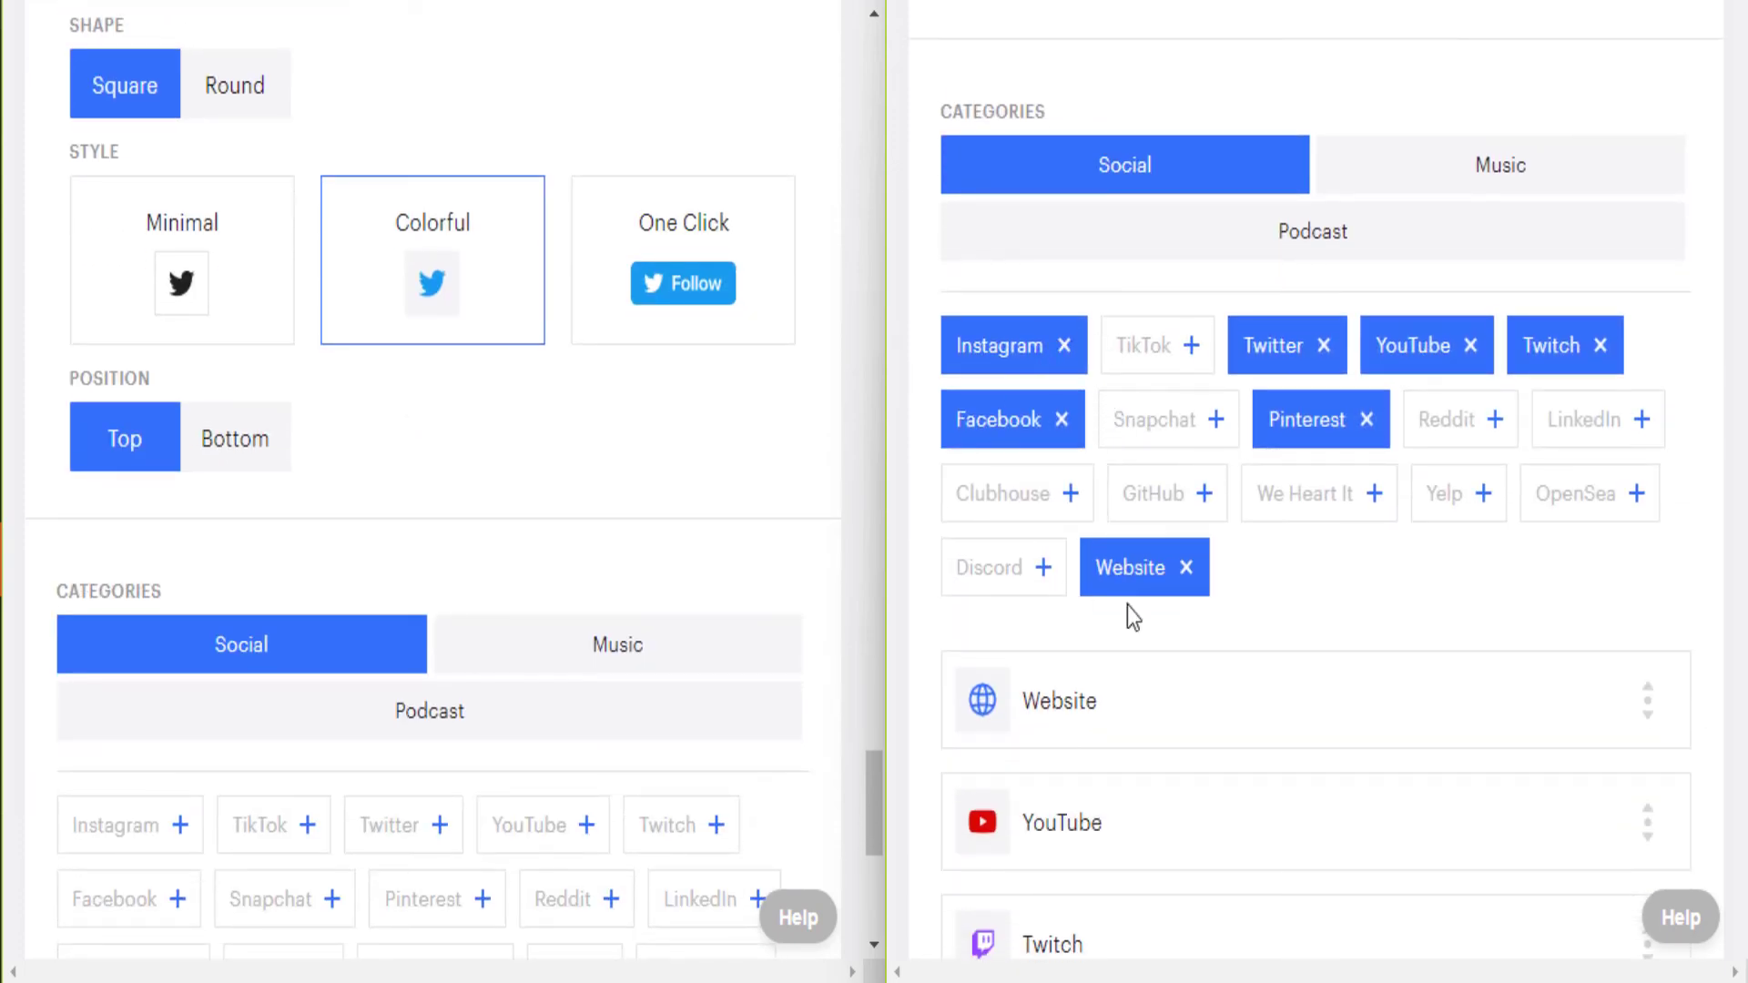
click(1503, 165)
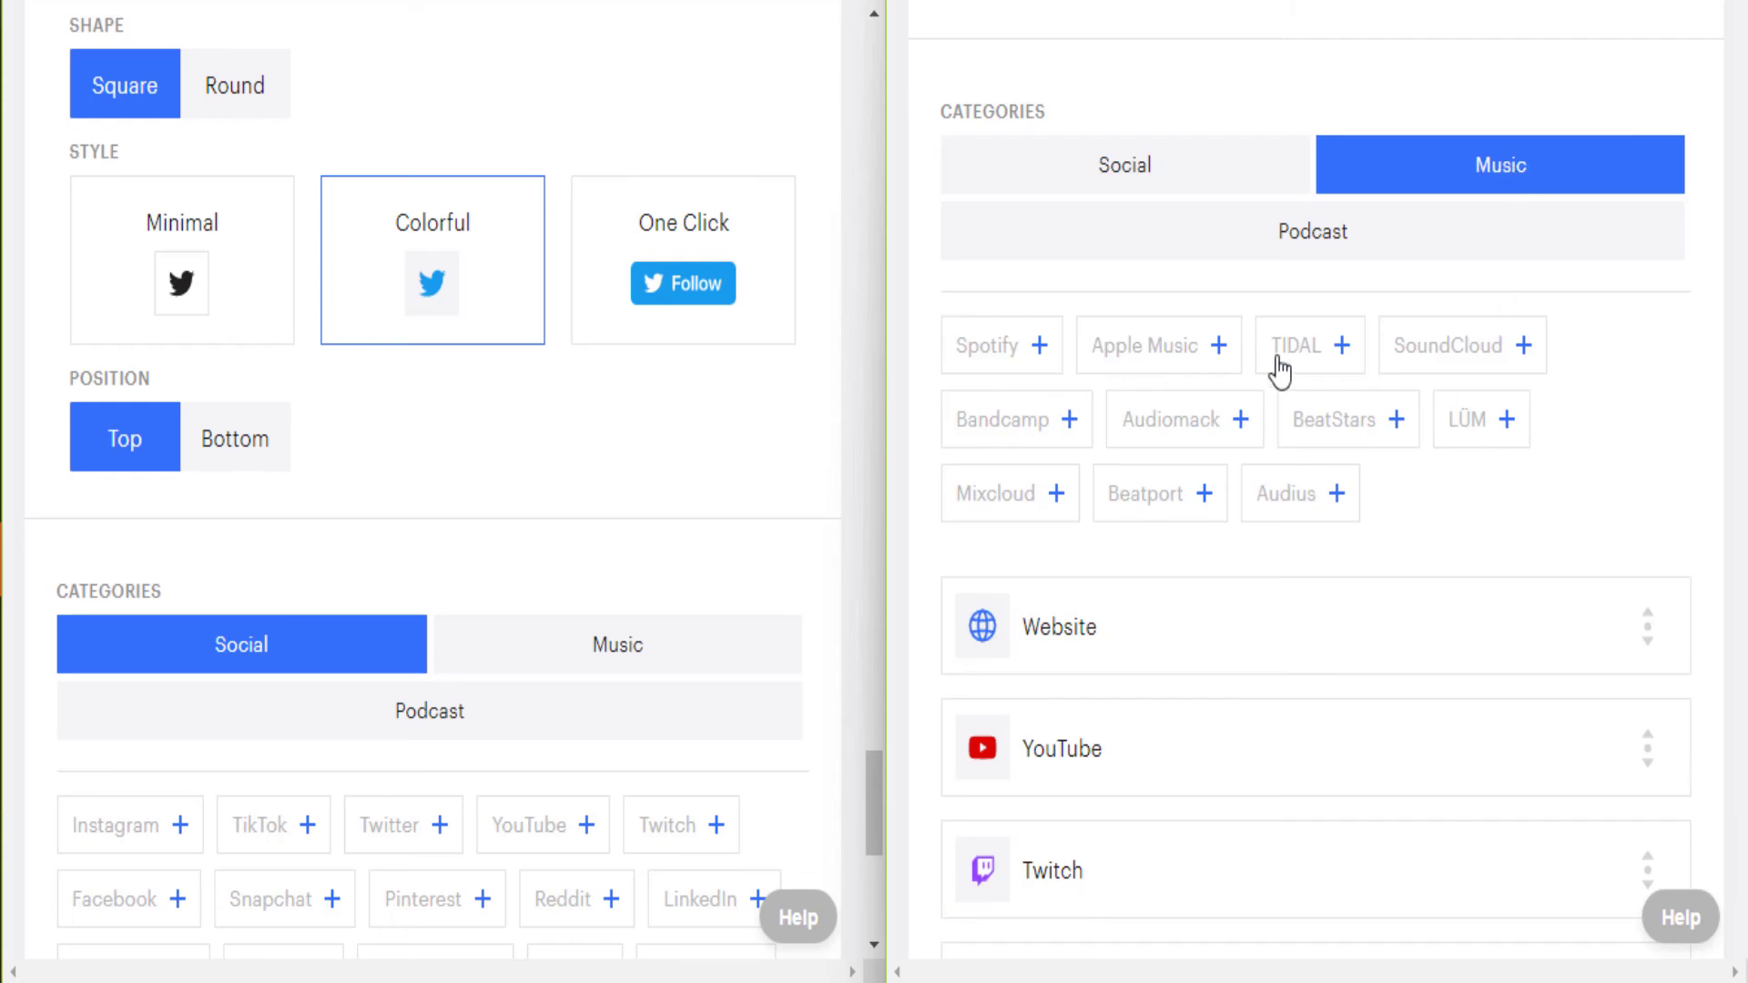
click(1220, 253)
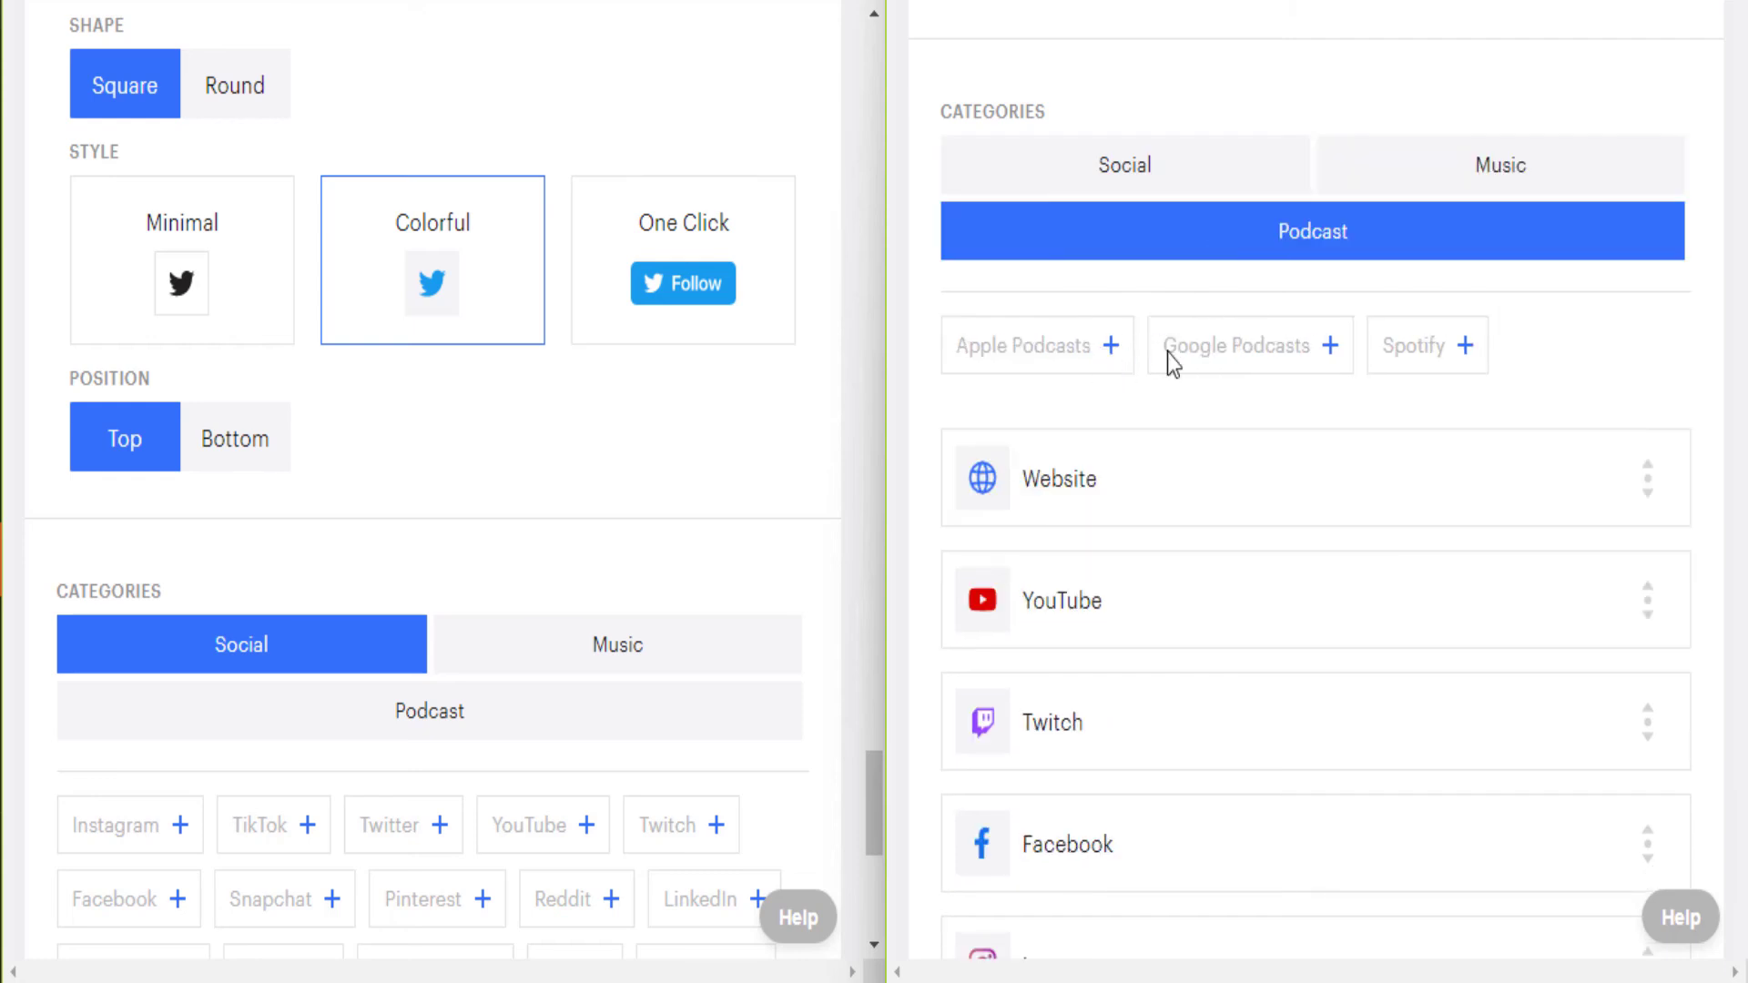
click(1179, 175)
scroll(374, 534, down, 5)
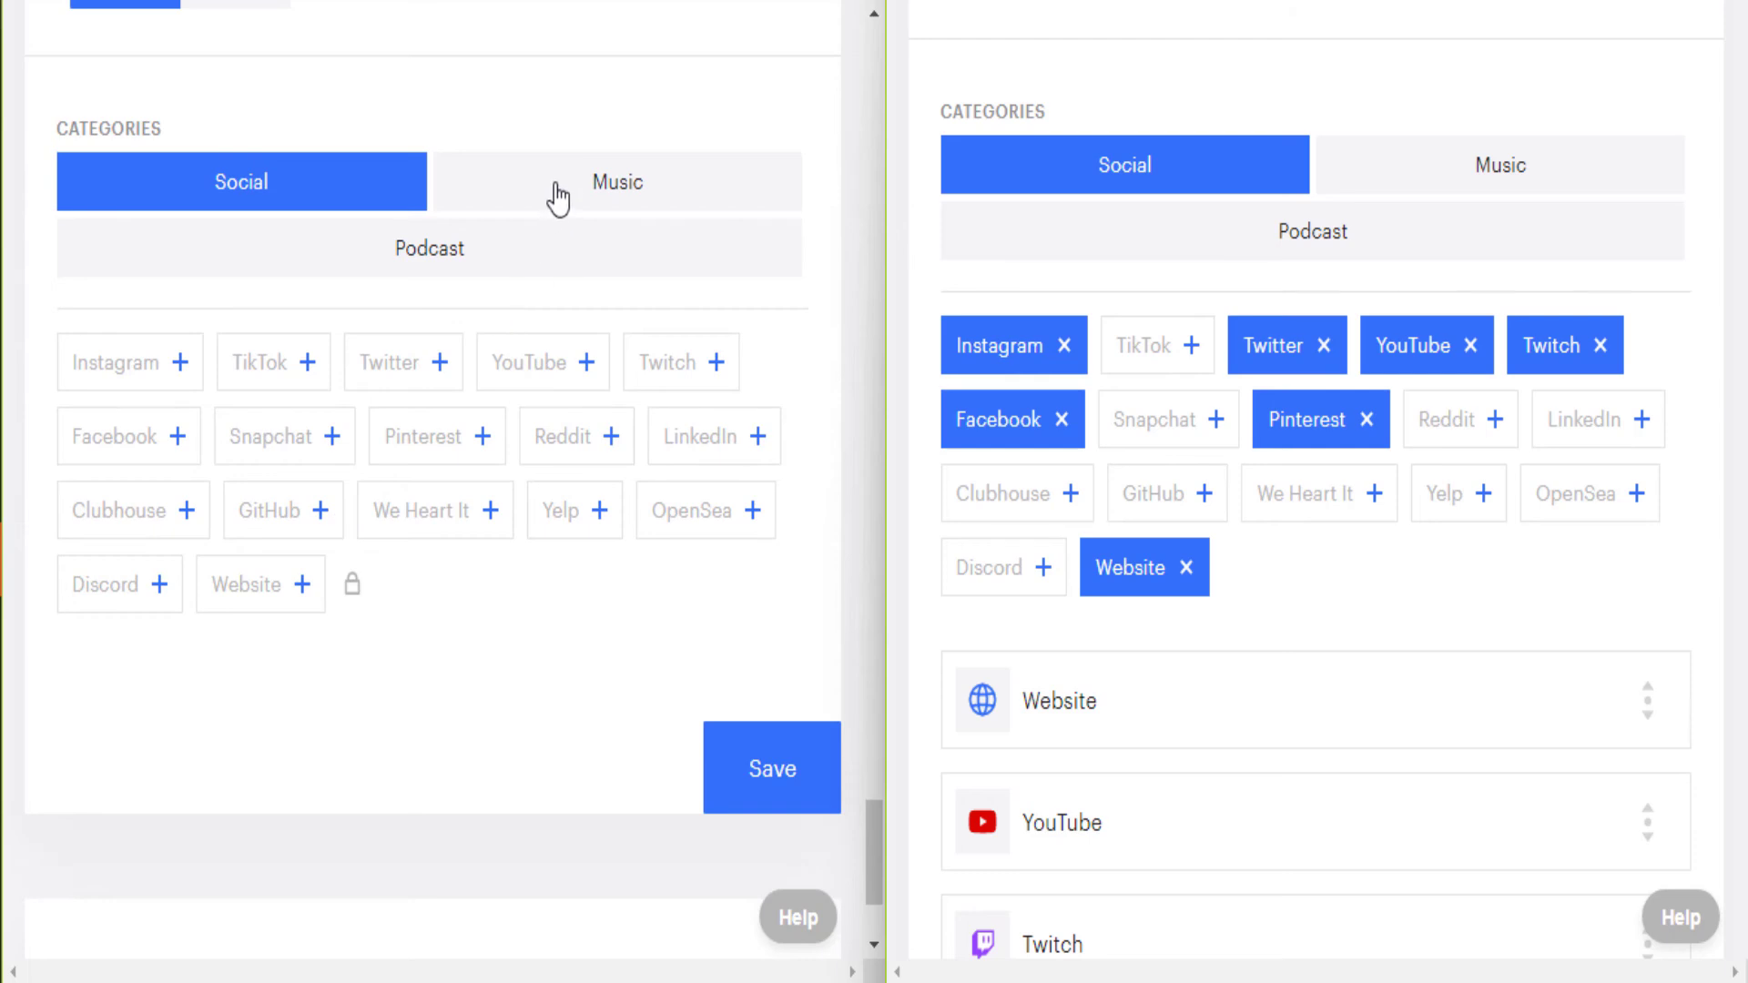
List the Beginner plan's Music and Podcast platform options
click(551, 187)
click(448, 336)
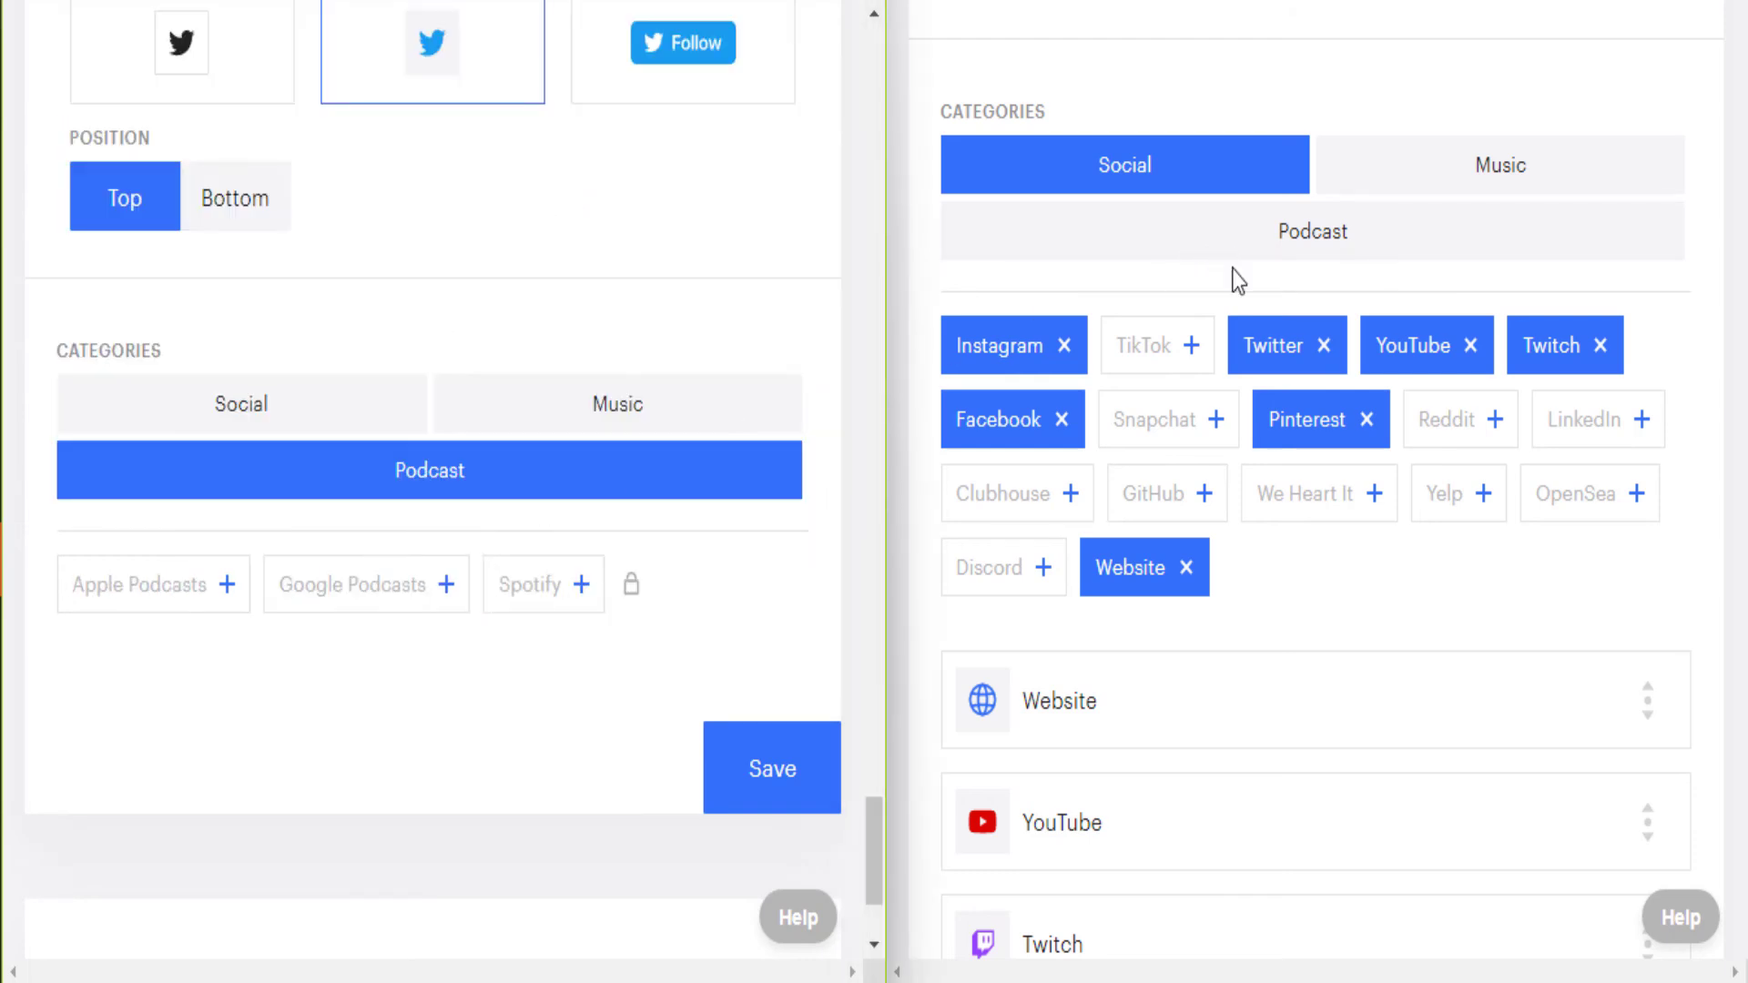
scroll(1238, 300, down, 2)
scroll(1242, 434, up, 2)
Add Snapchat to the social icons, then remove it
click(1215, 422)
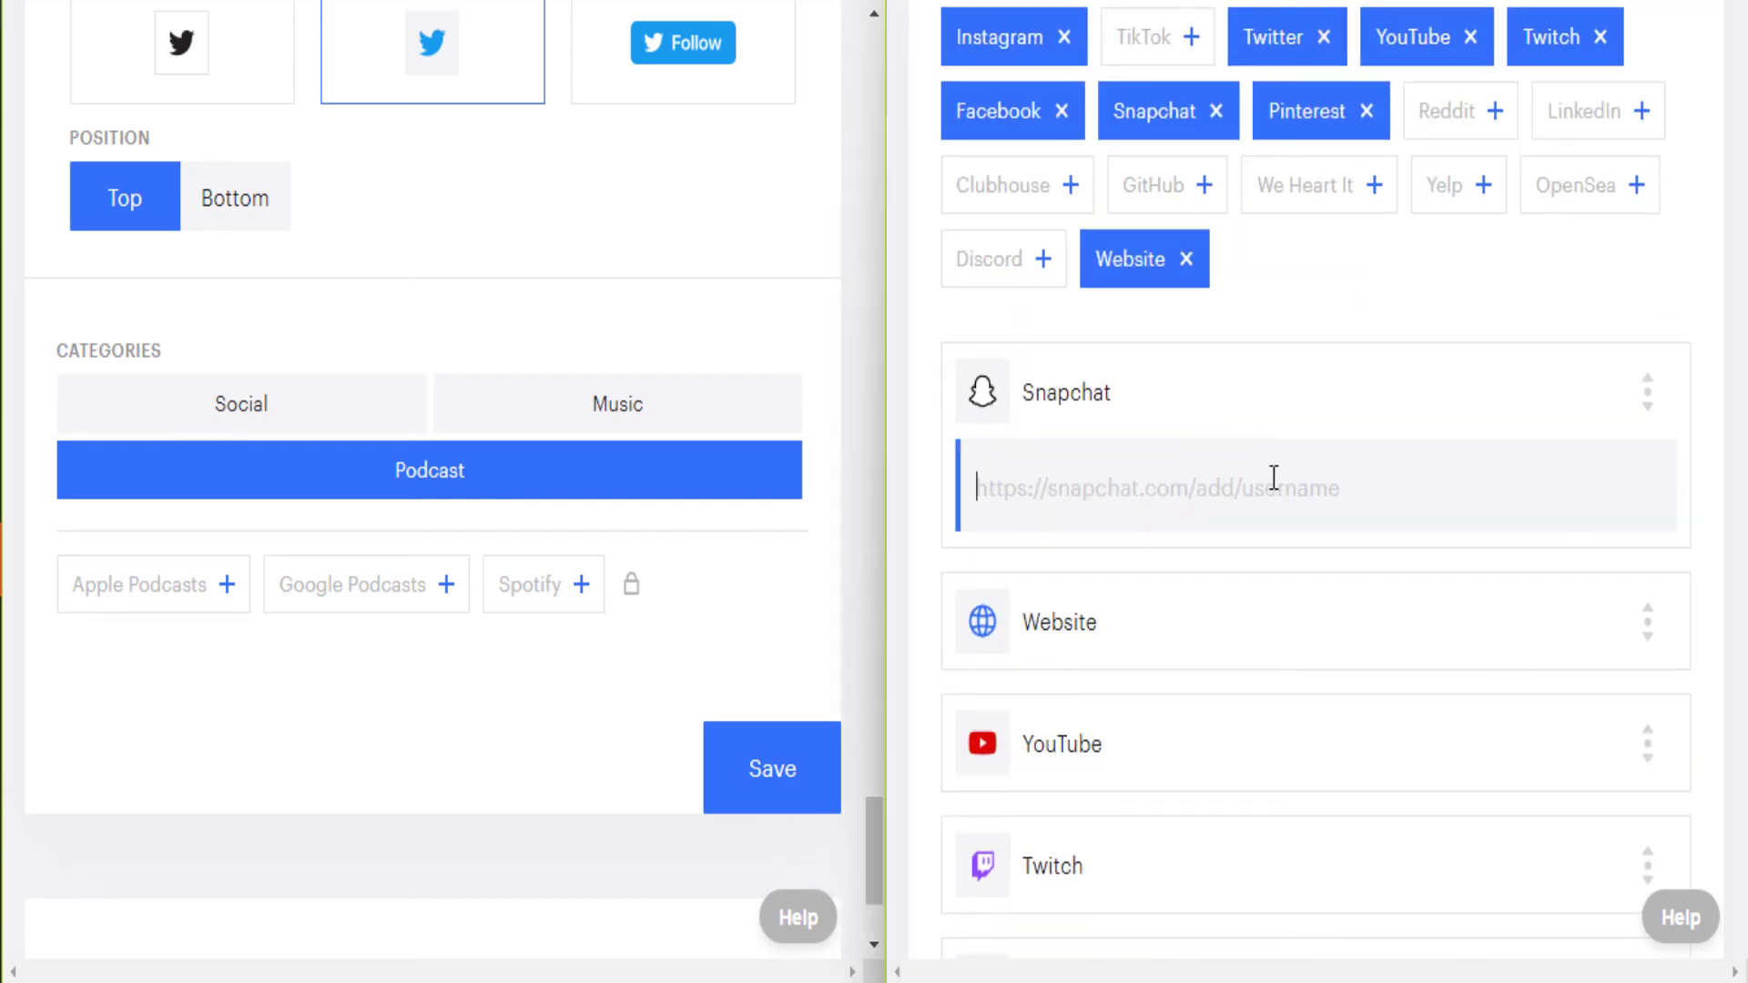
scroll(1286, 477, up, 2)
click(1216, 266)
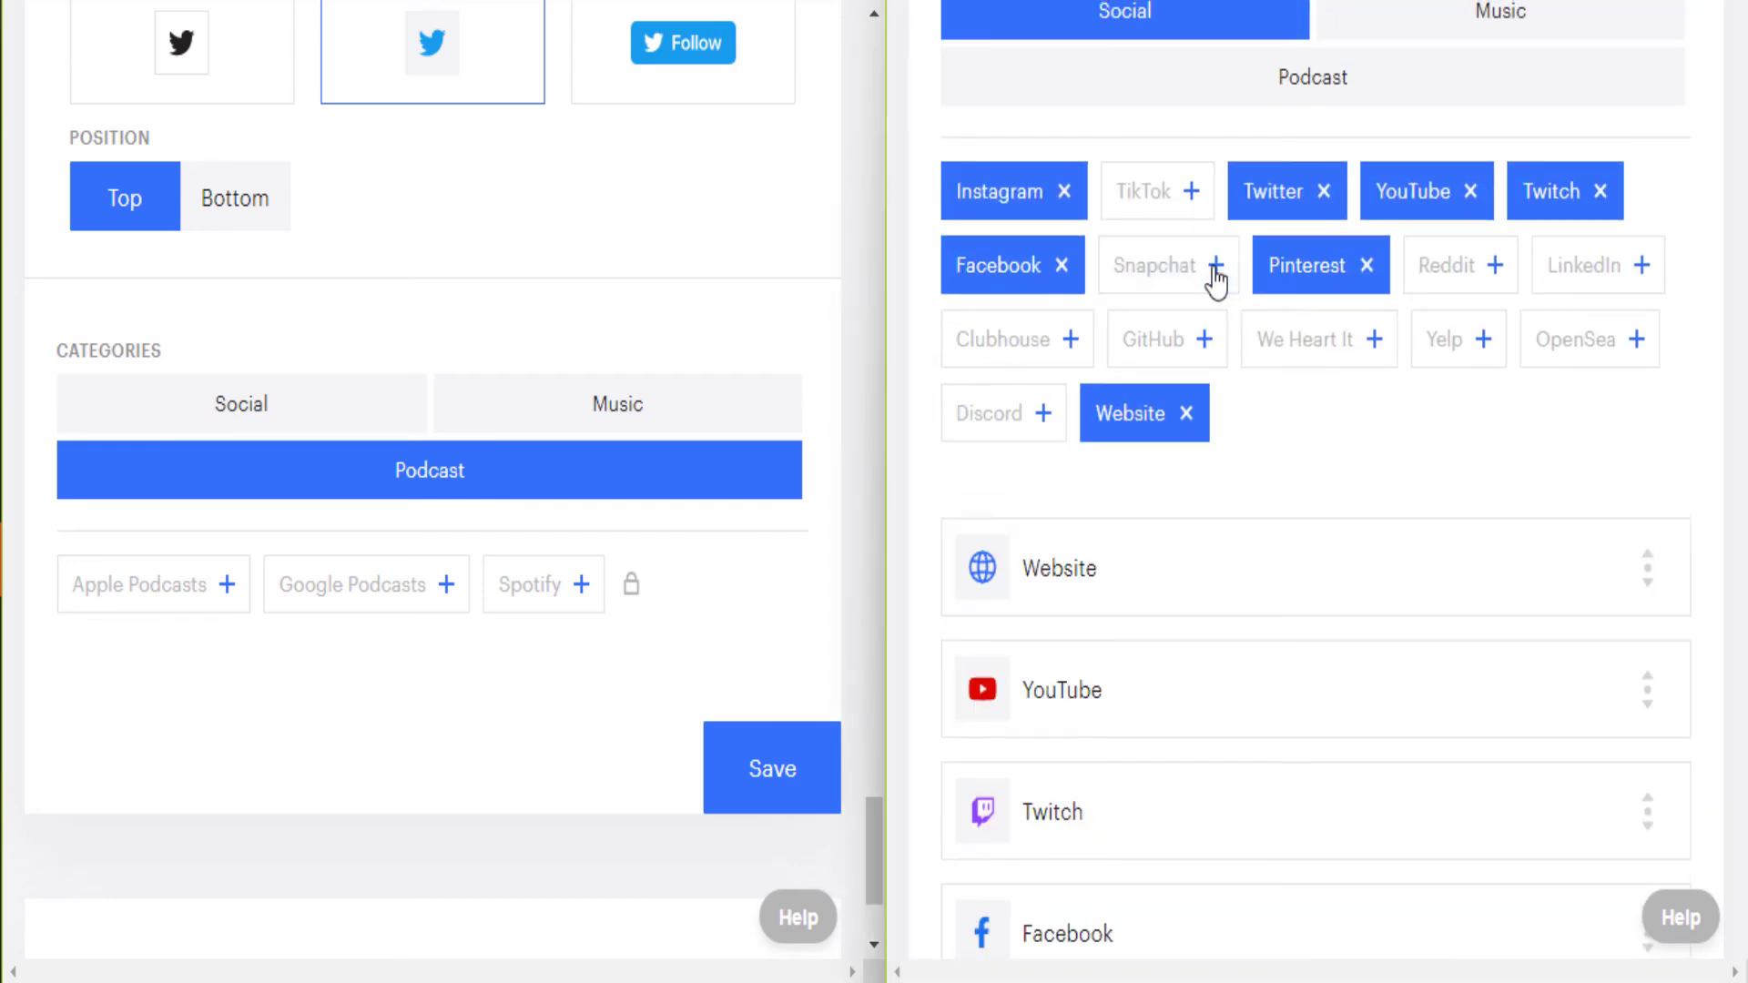
scroll(1253, 437, down, 5)
Expand the Integrations settings on both the Professional and Beginner panes
scroll(593, 460, down, 1)
scroll(590, 460, down, 3)
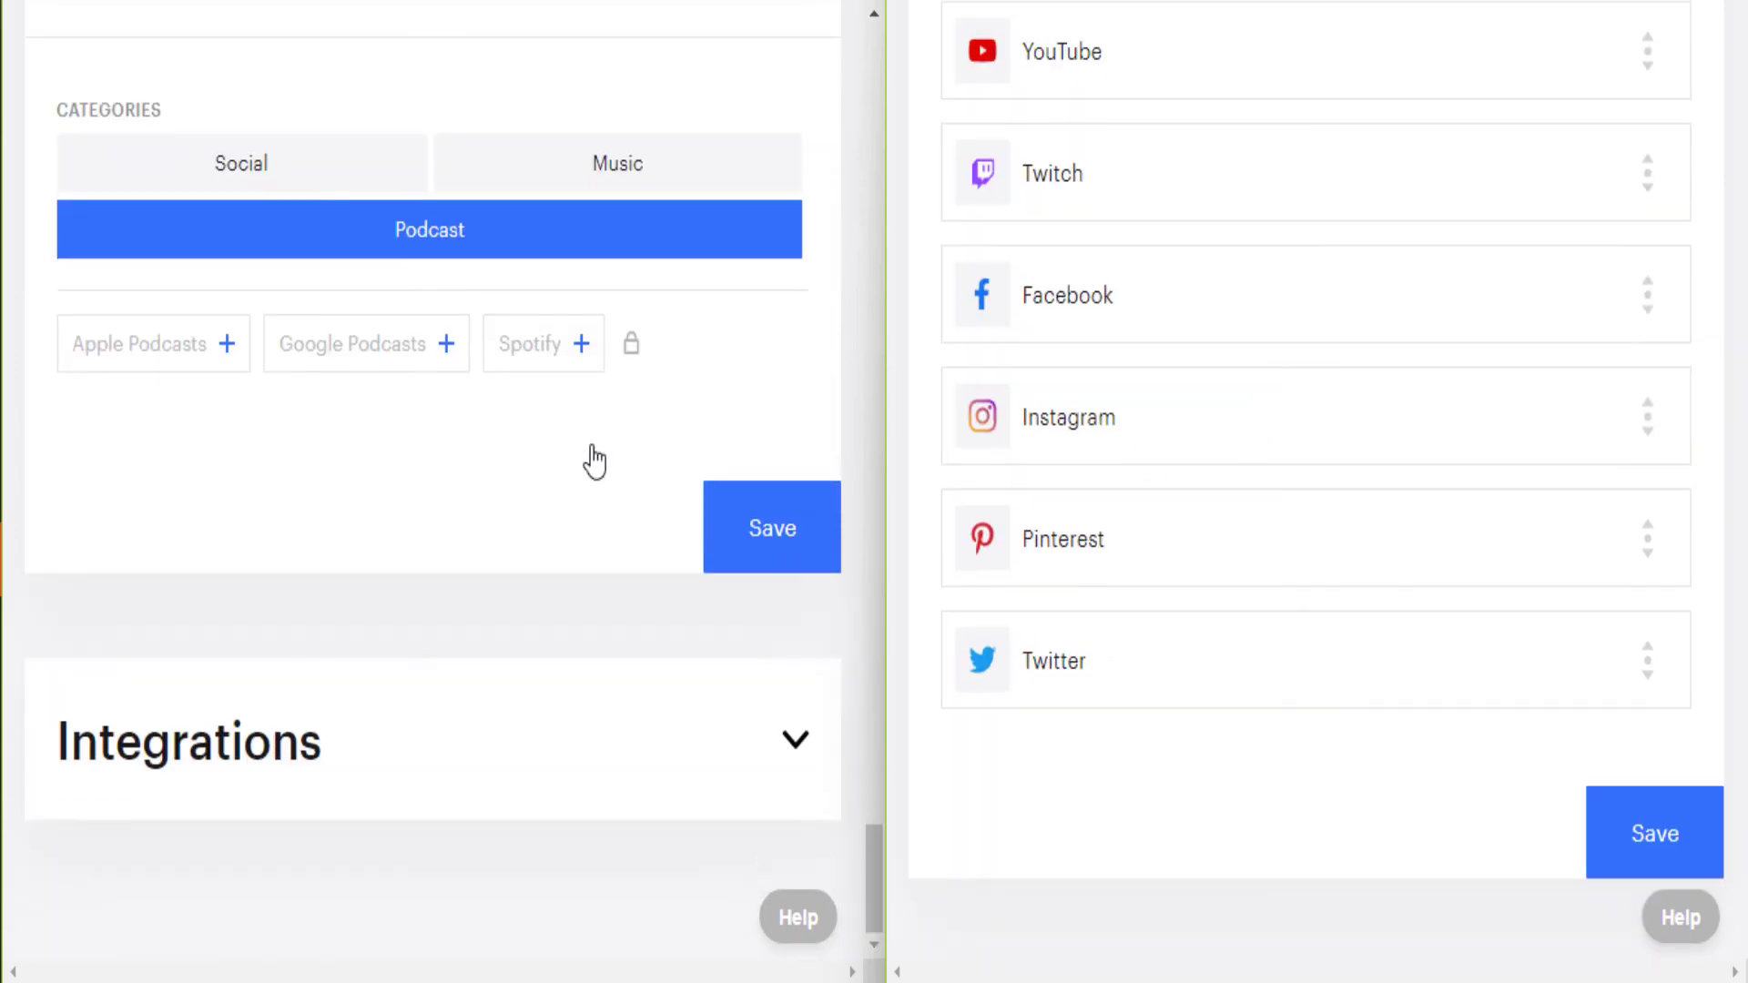
scroll(1110, 557, down, 4)
click(1673, 751)
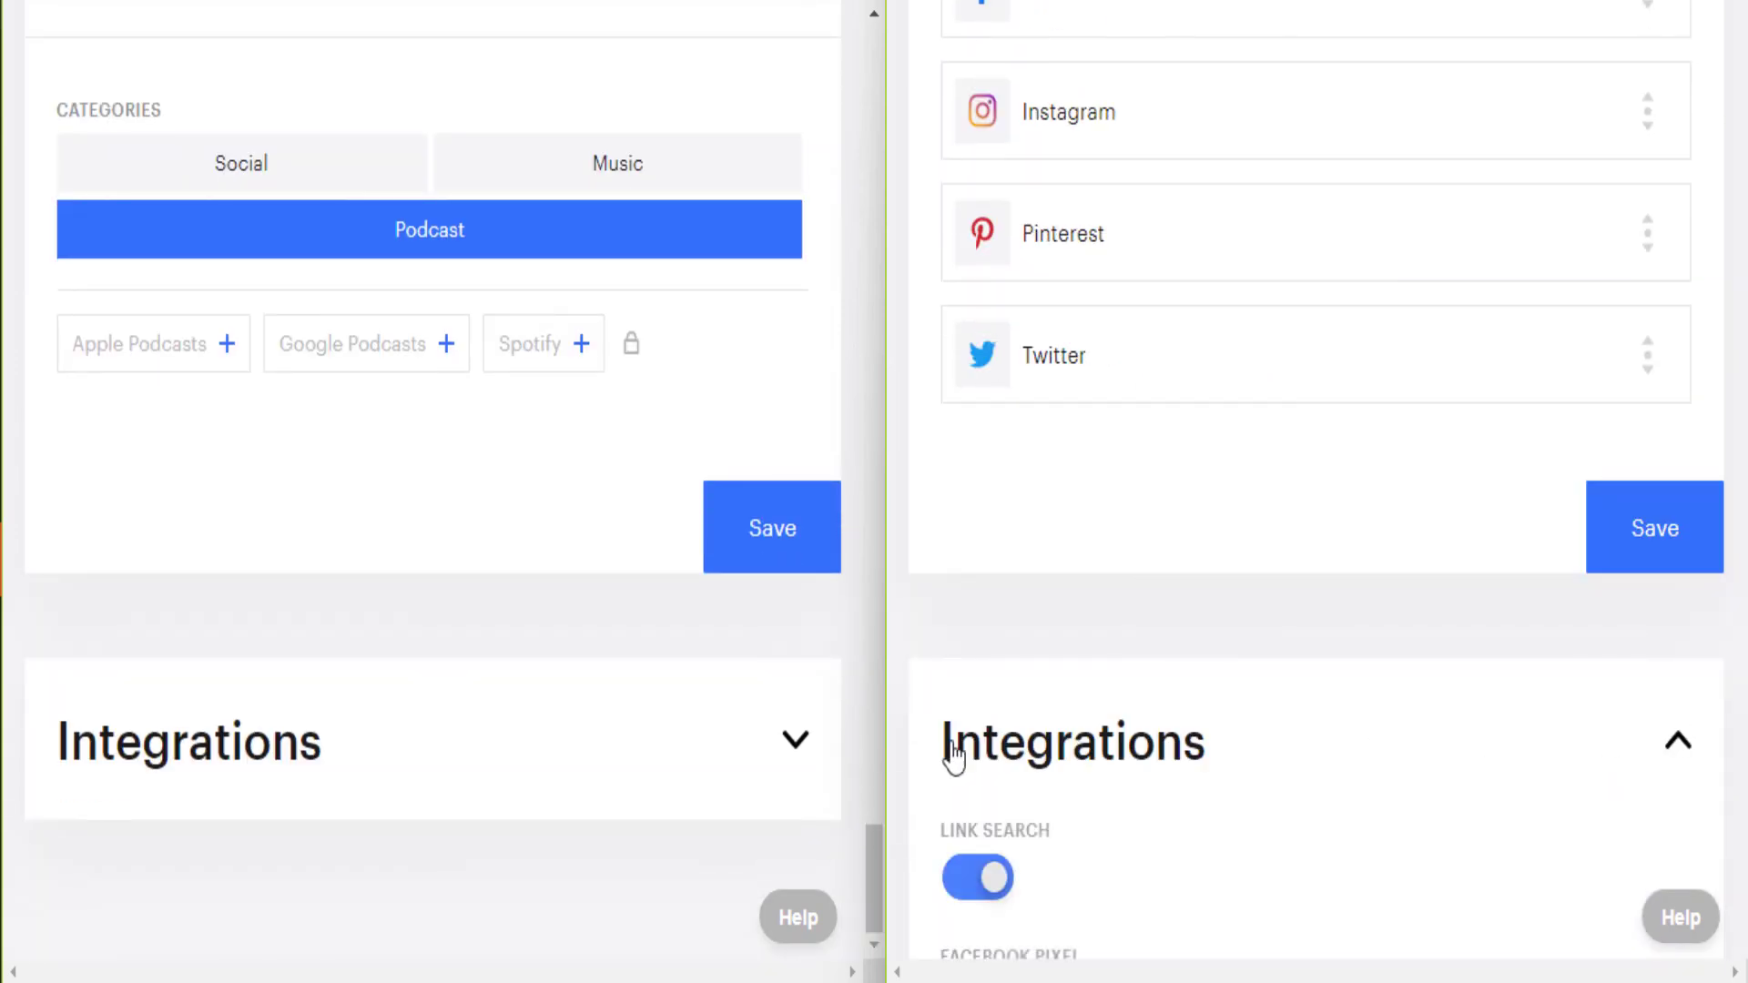
click(797, 744)
scroll(655, 628, down, 6)
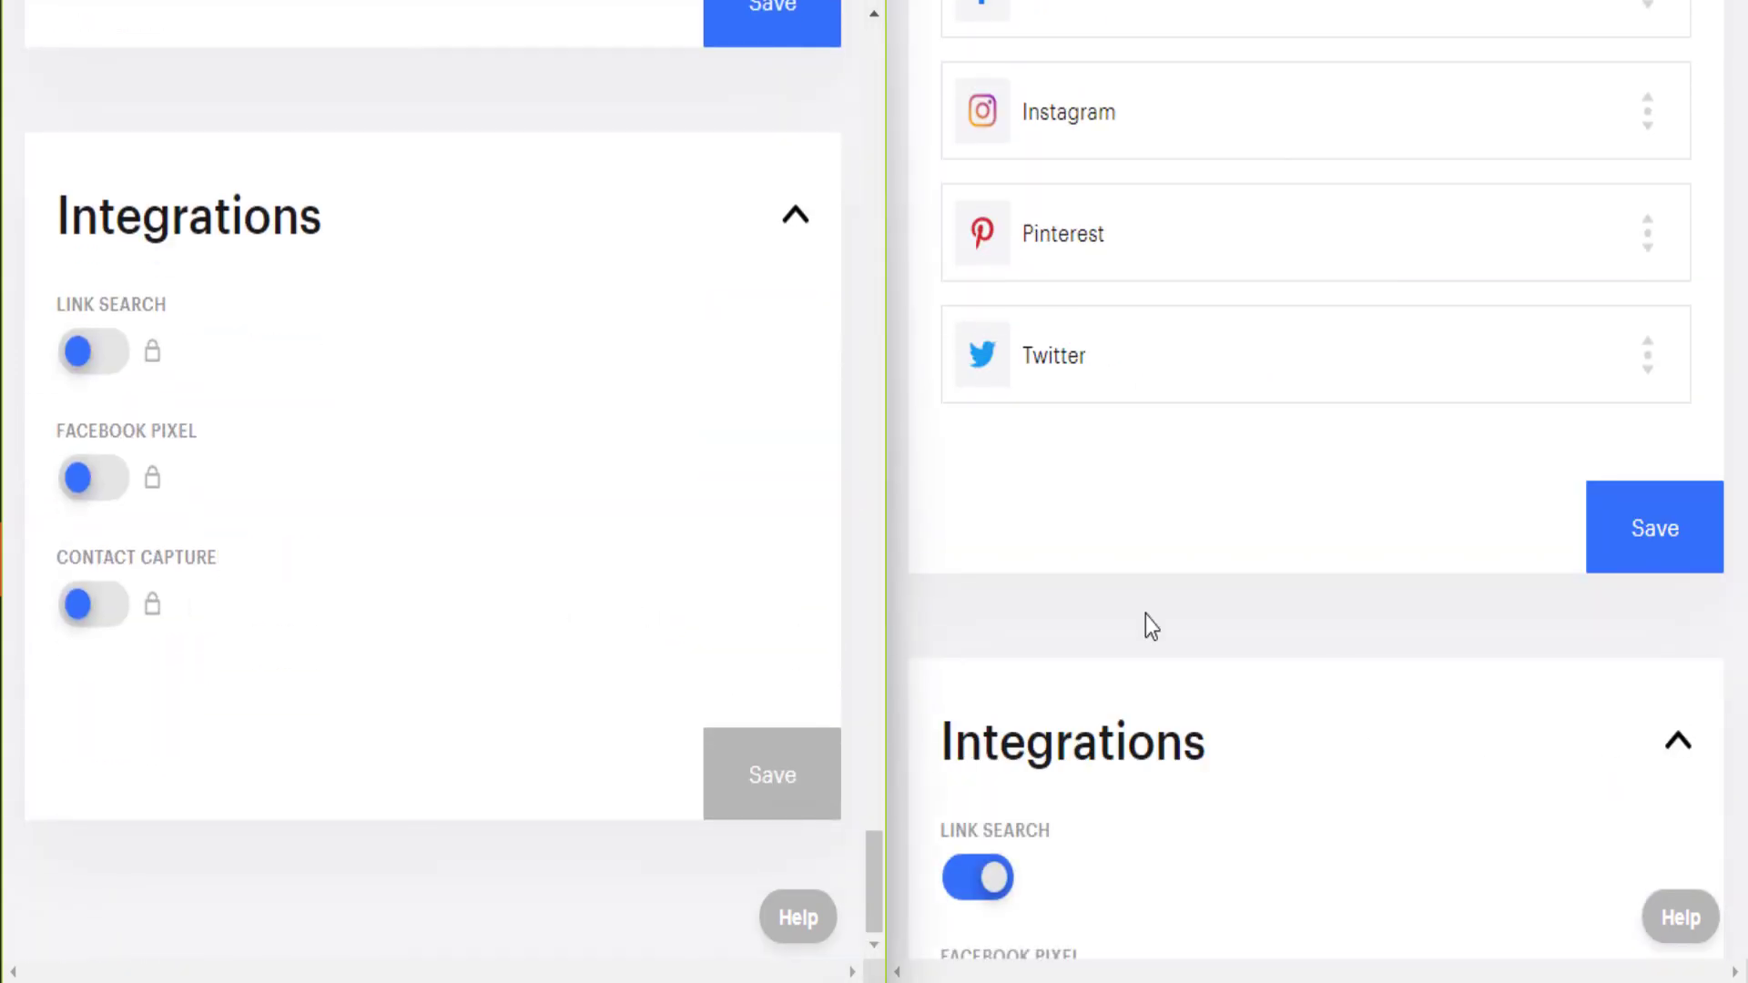
scroll(1144, 624, down, 6)
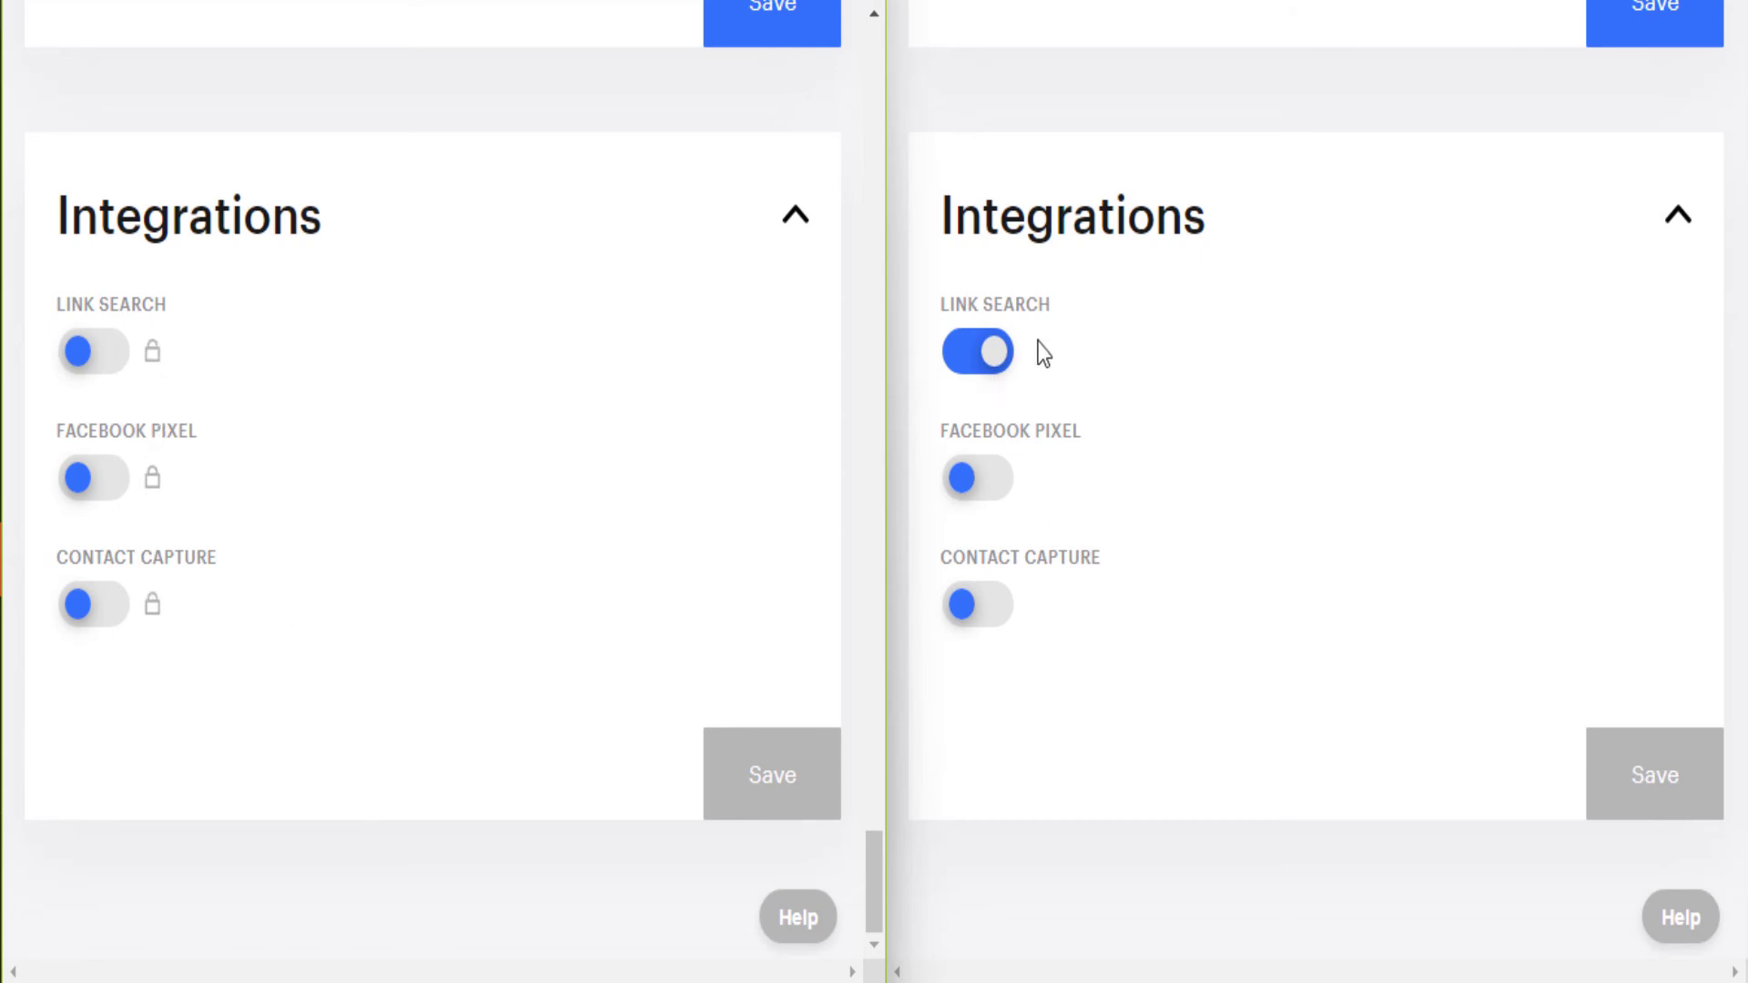
On the live Professional bio page, search the links for 'da'
key(ctrl+Tab)
scroll(1170, 448, down, 3)
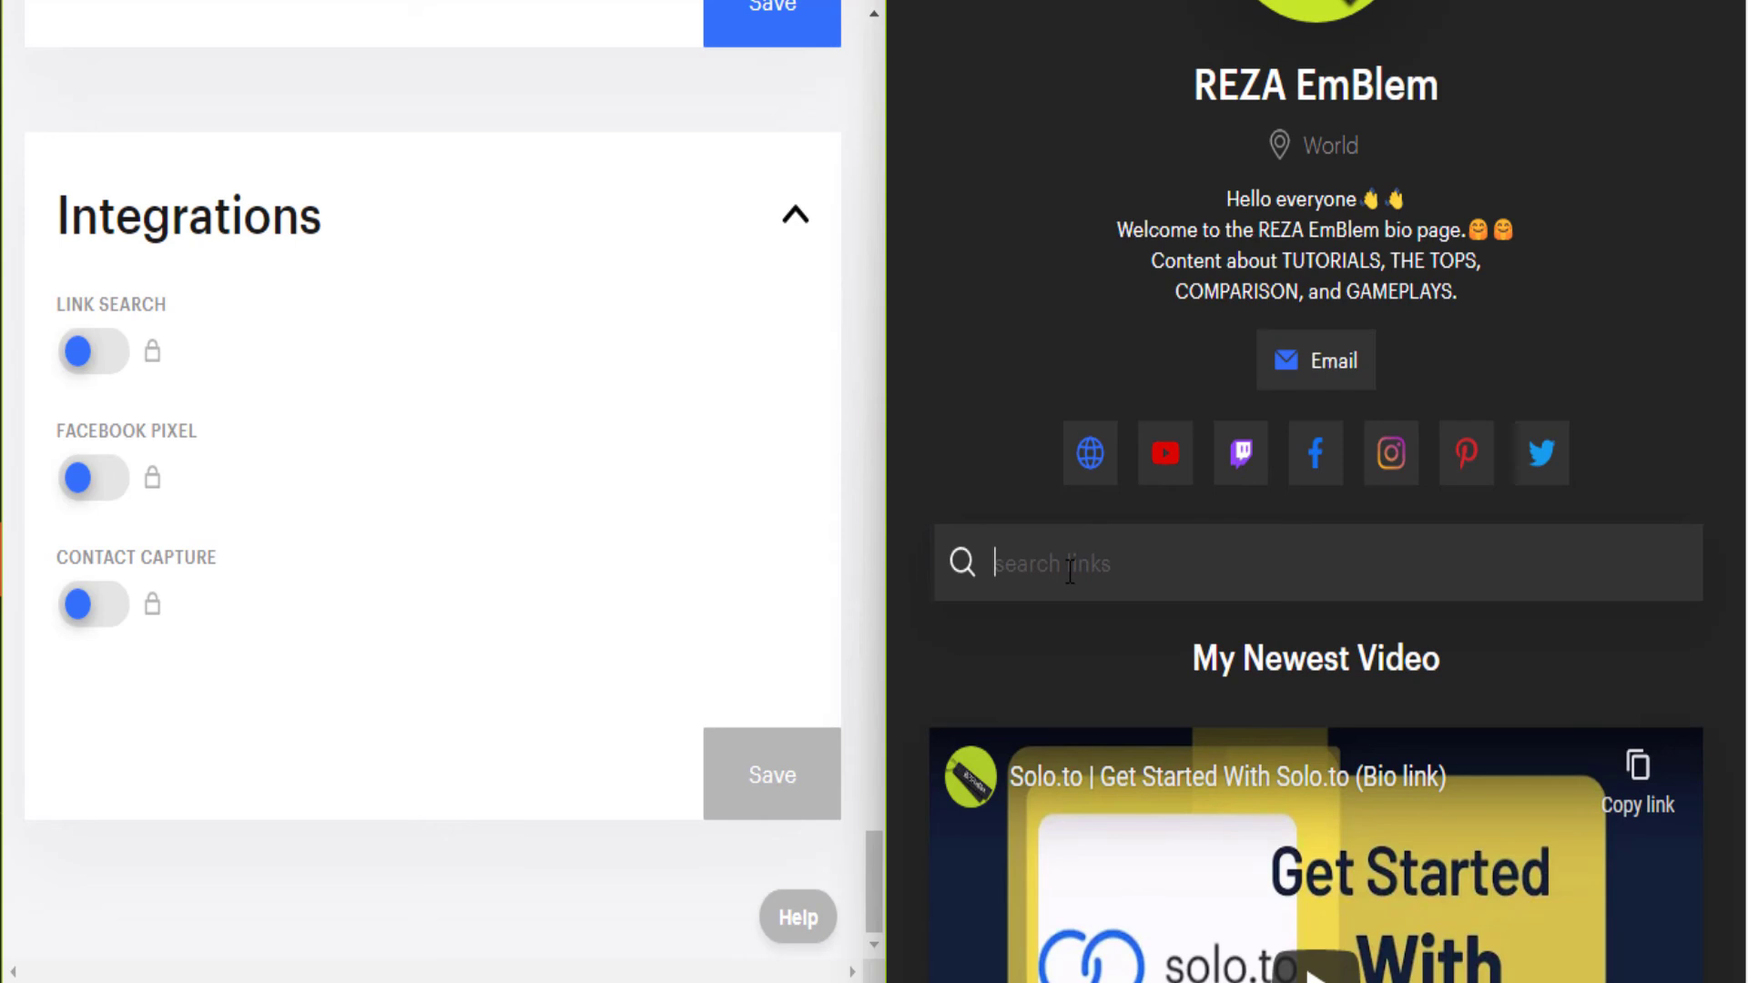
scroll(1100, 585, down, 10)
scroll(1100, 667, up, 5)
scroll(1149, 659, up, 5)
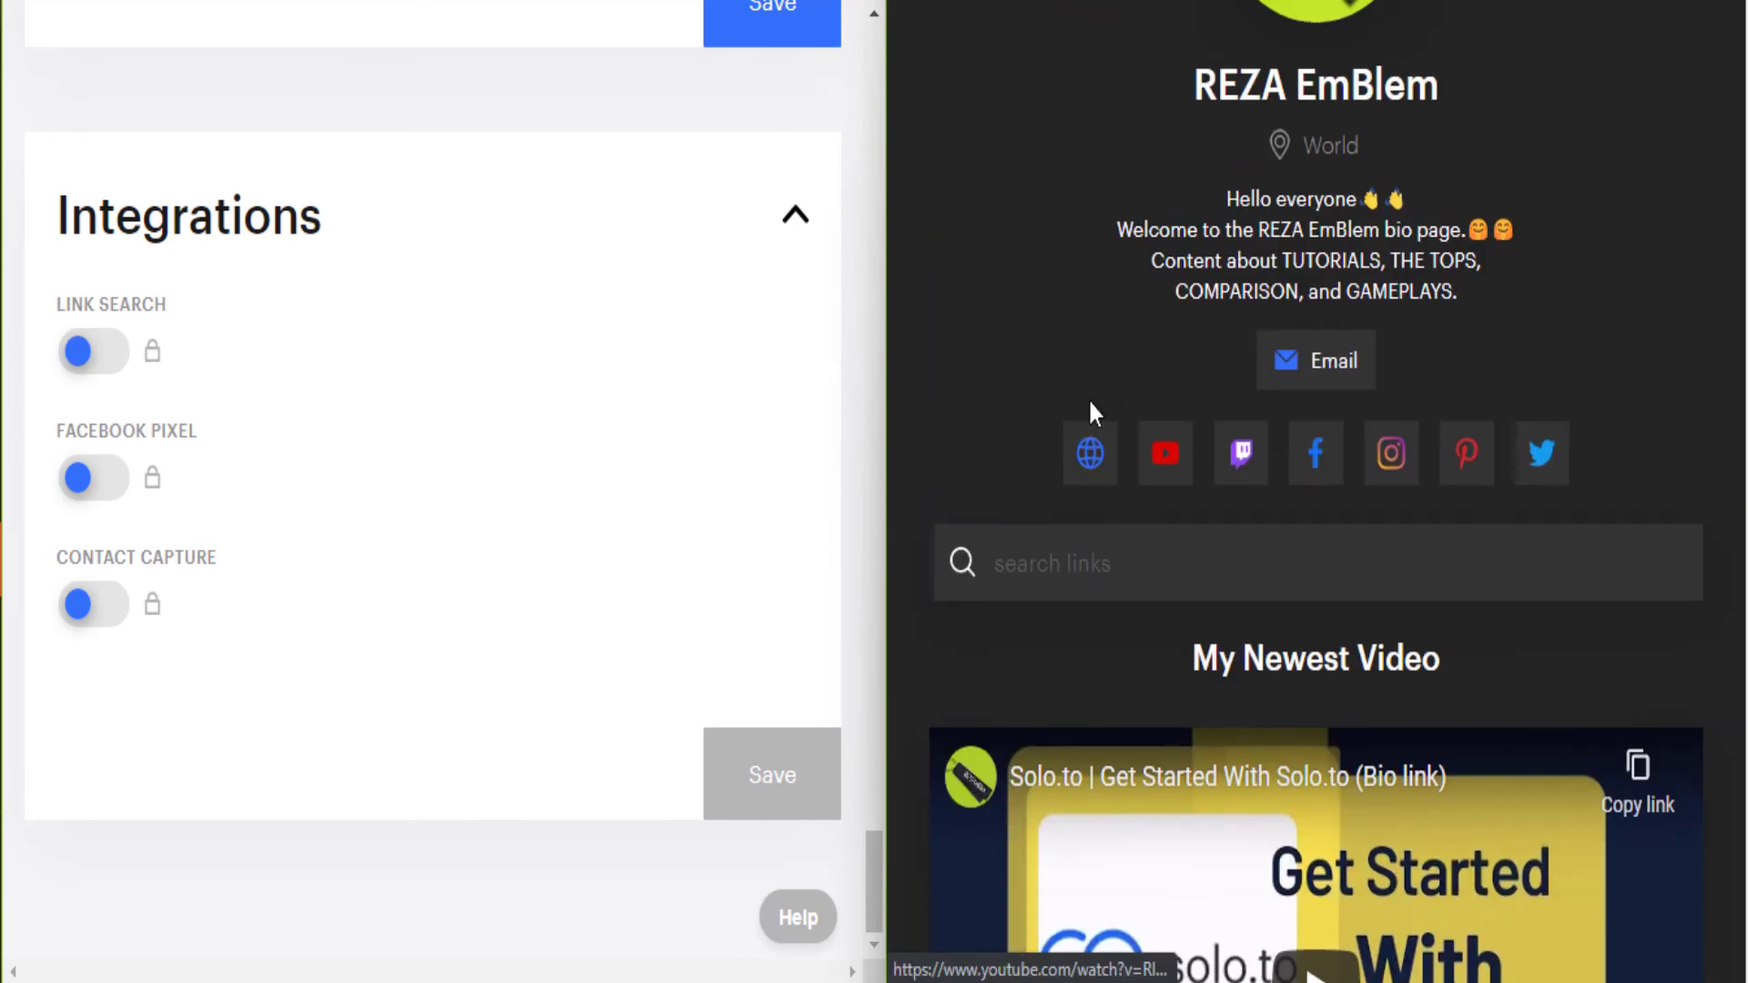
click(1093, 564)
text(dail)
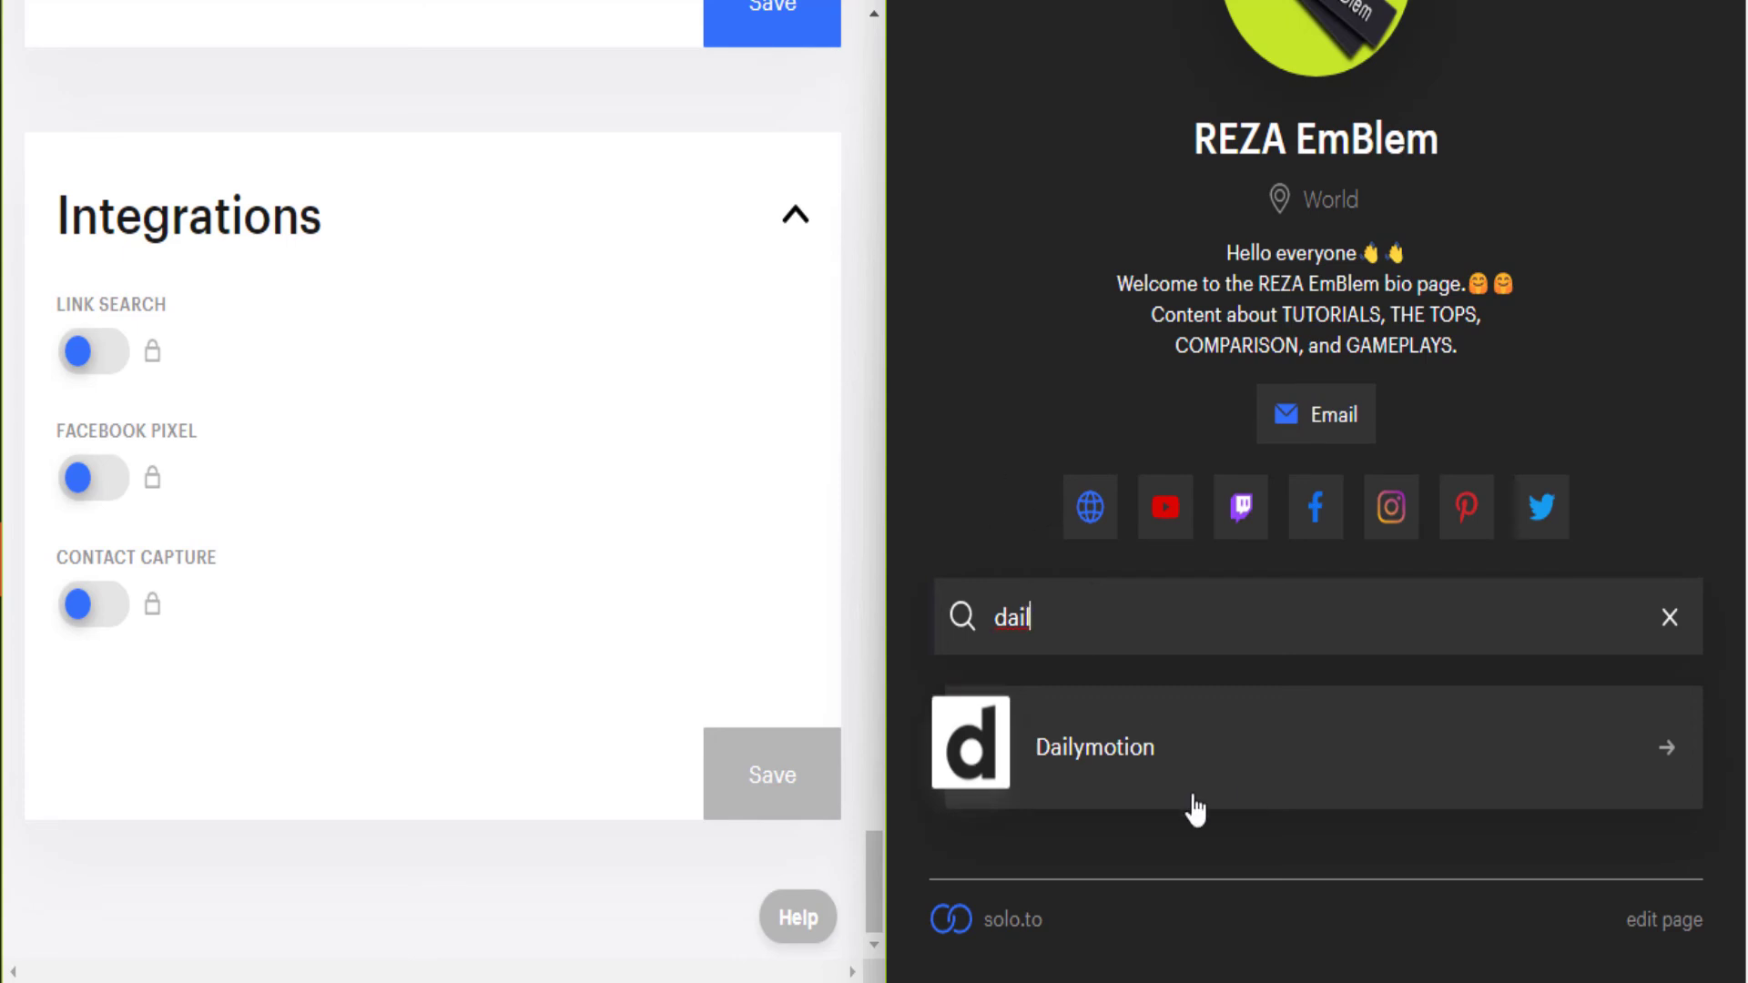
Clear the link search and toggle Facebook Pixel tracking on, then off
key(BackSpace)
key(BackSpace)
key(BackSpace)
key(BackSpace)
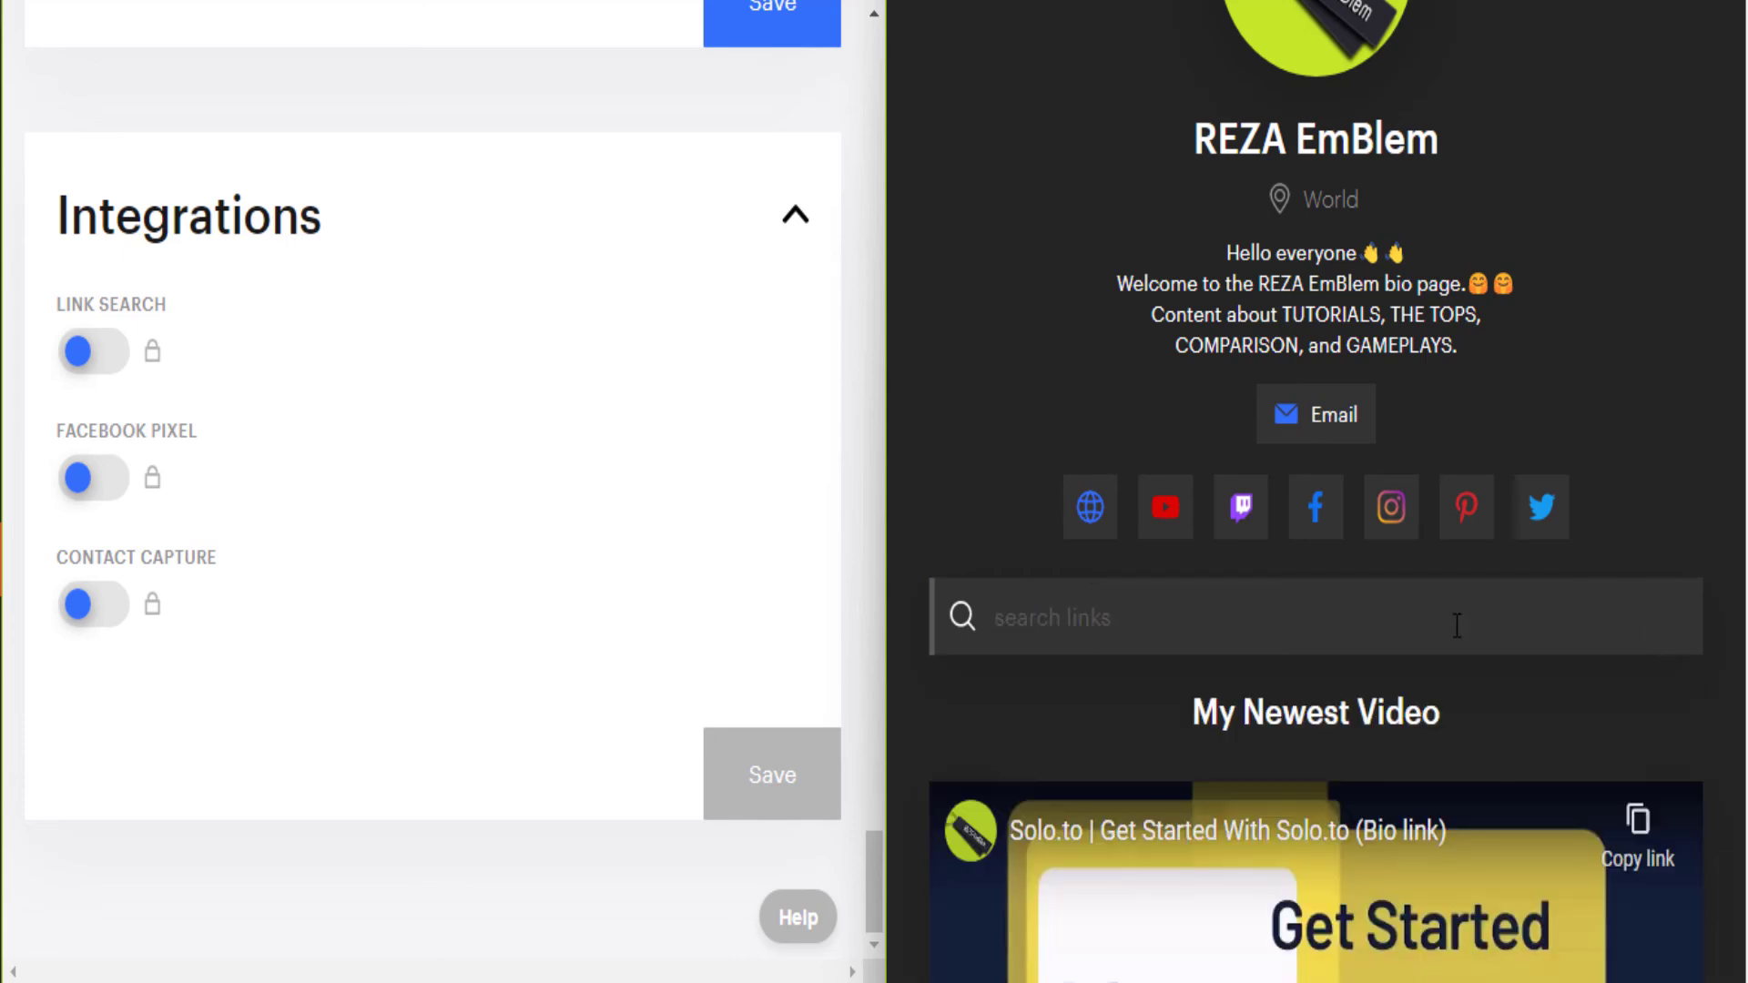
scroll(1456, 625, down, 5)
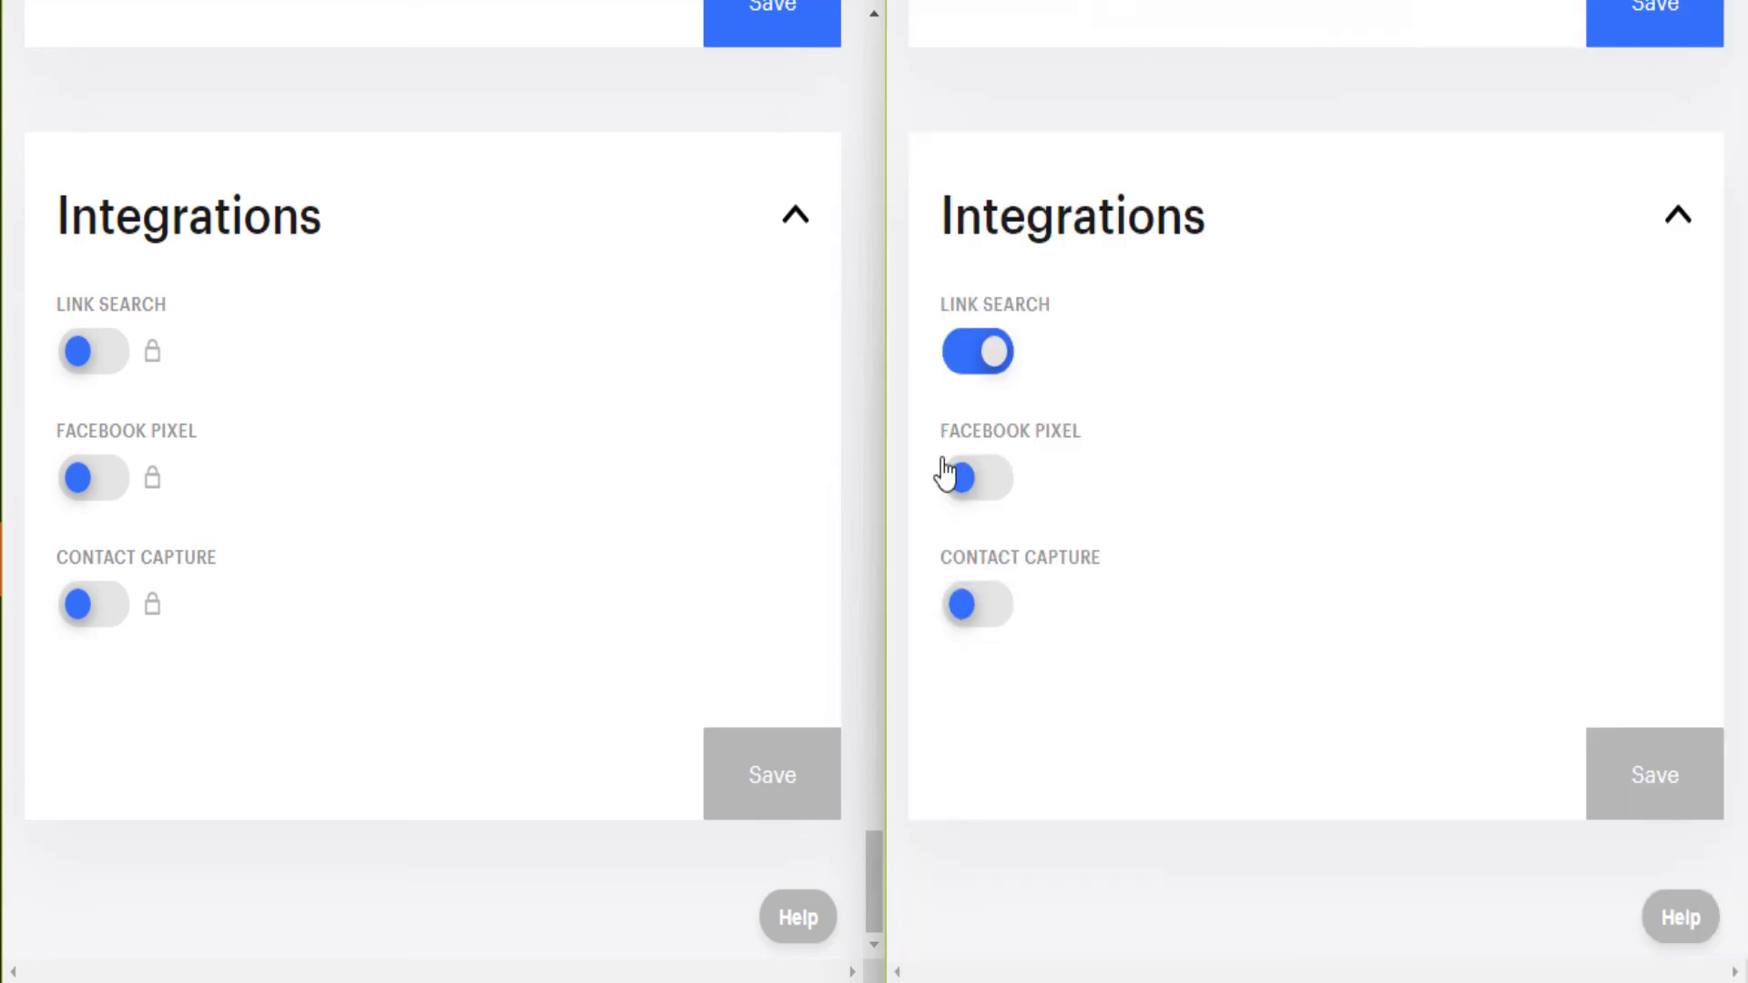
click(967, 480)
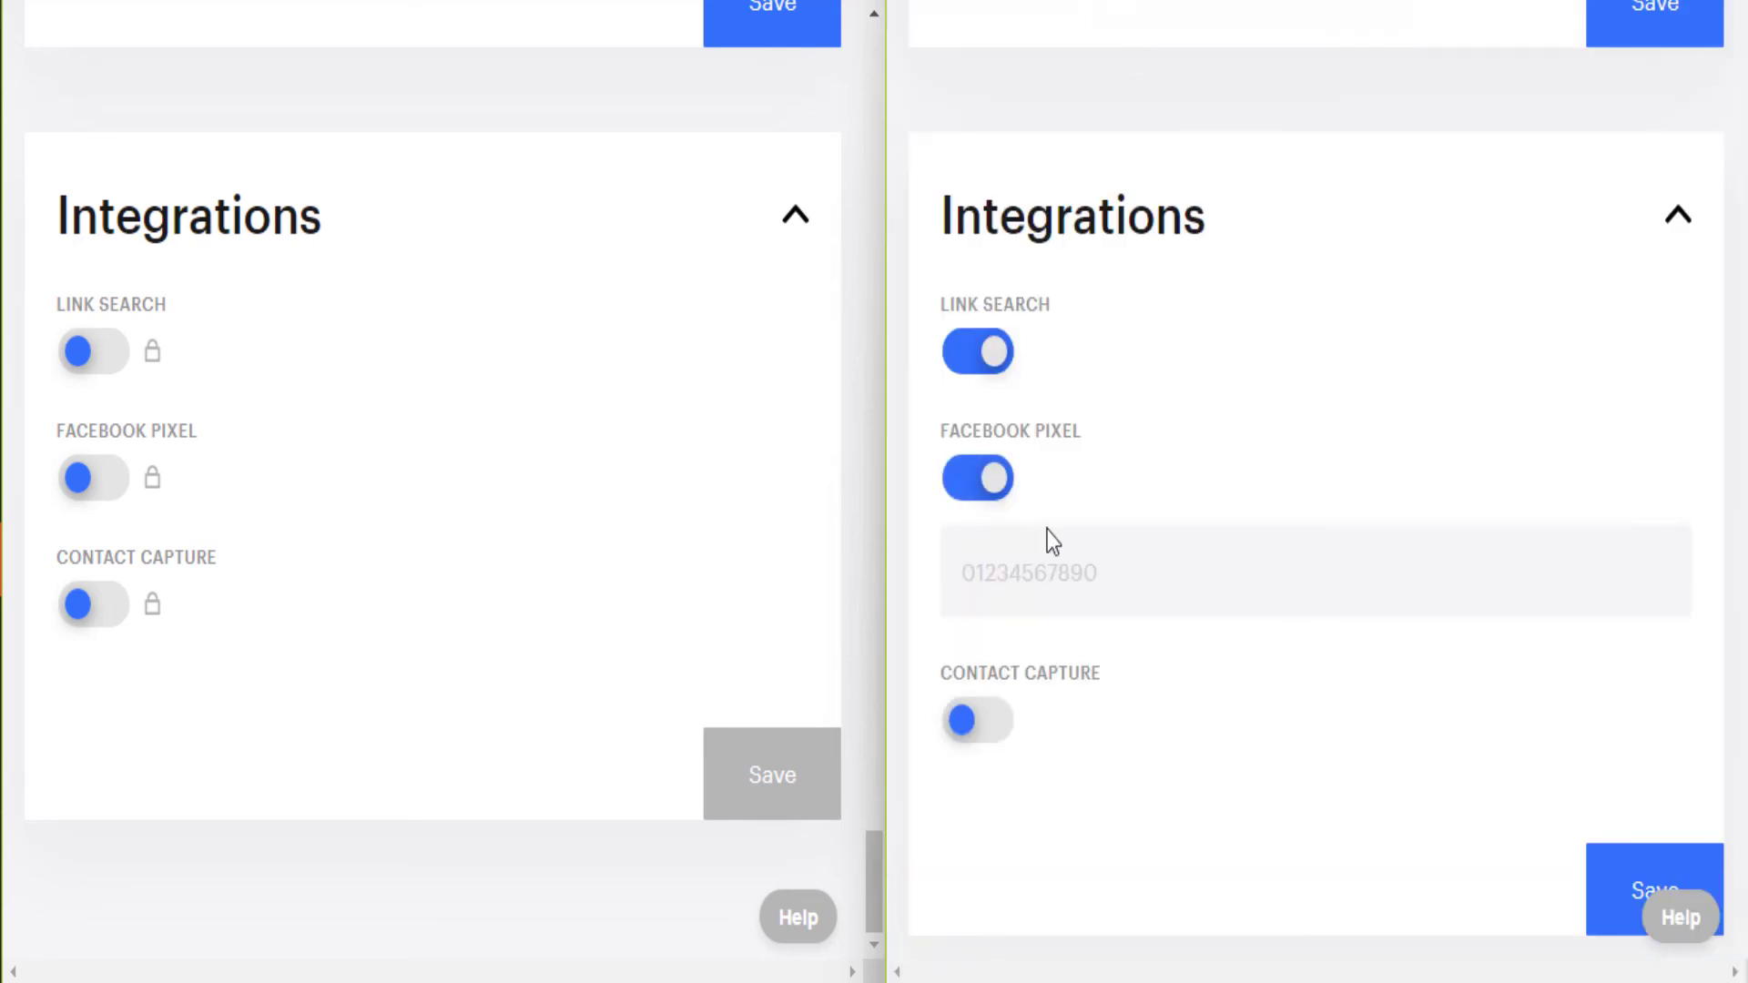
click(999, 491)
Turn on Contact Capture, try Integromat and Zapier, and settle on Mailchimp
click(999, 608)
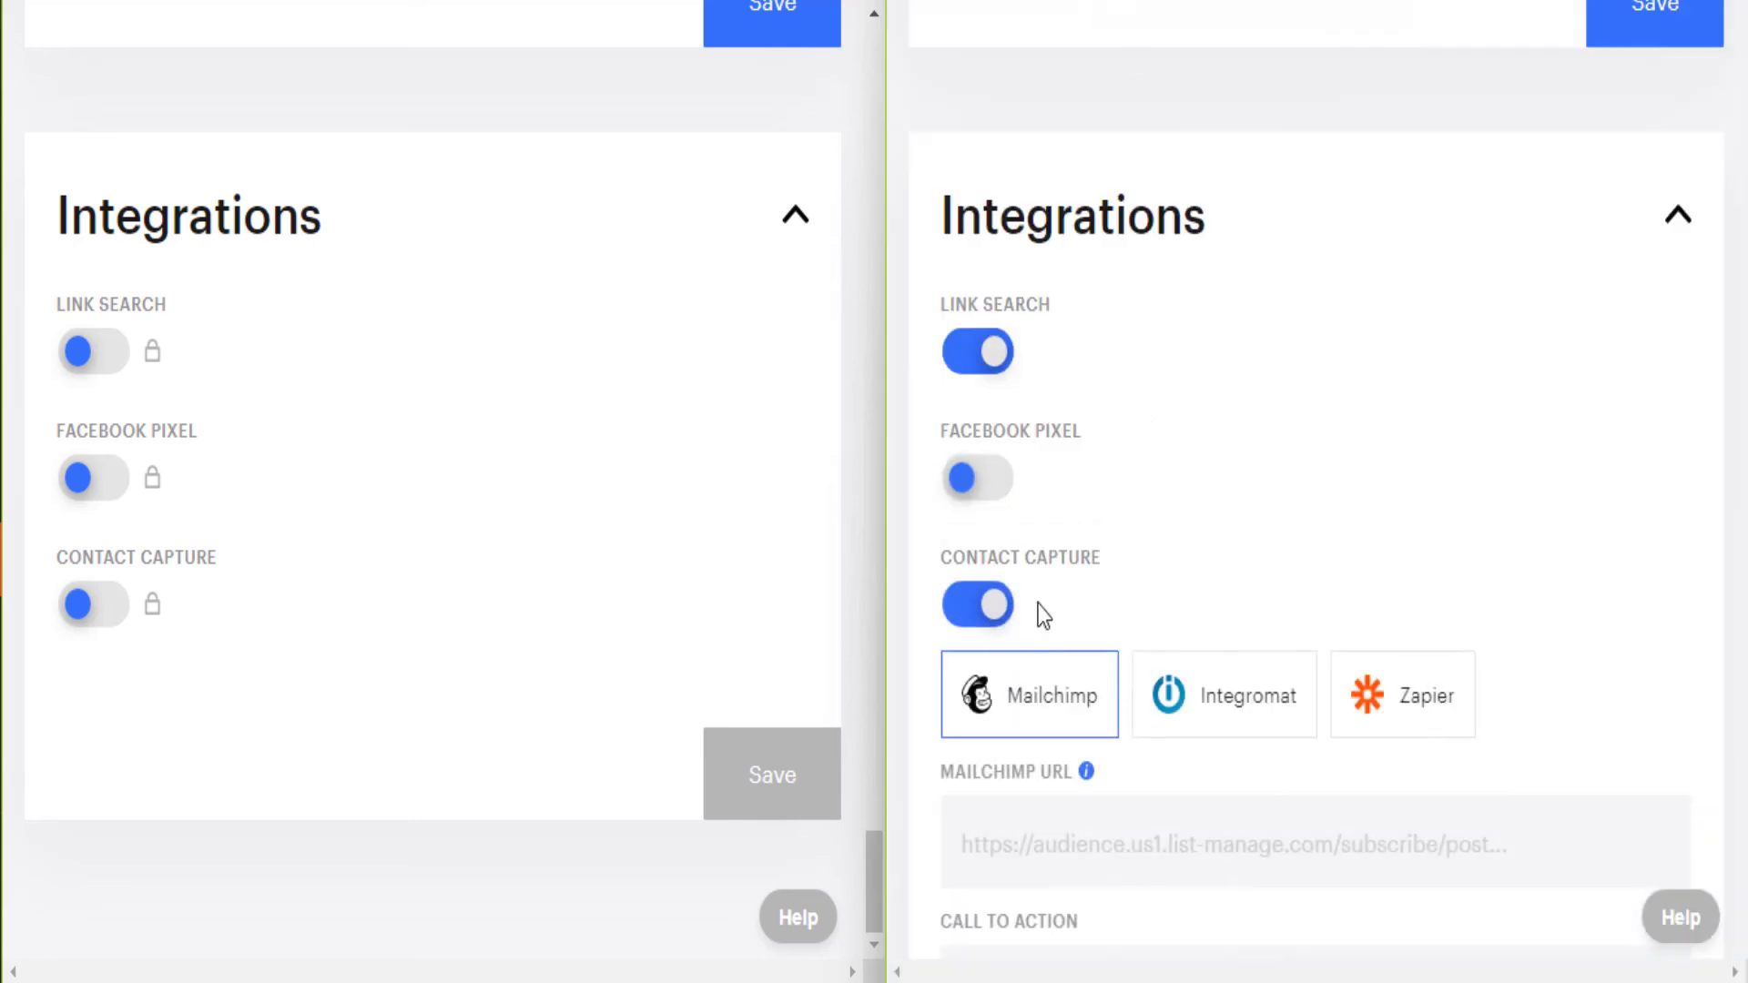
scroll(1097, 612, down, 3)
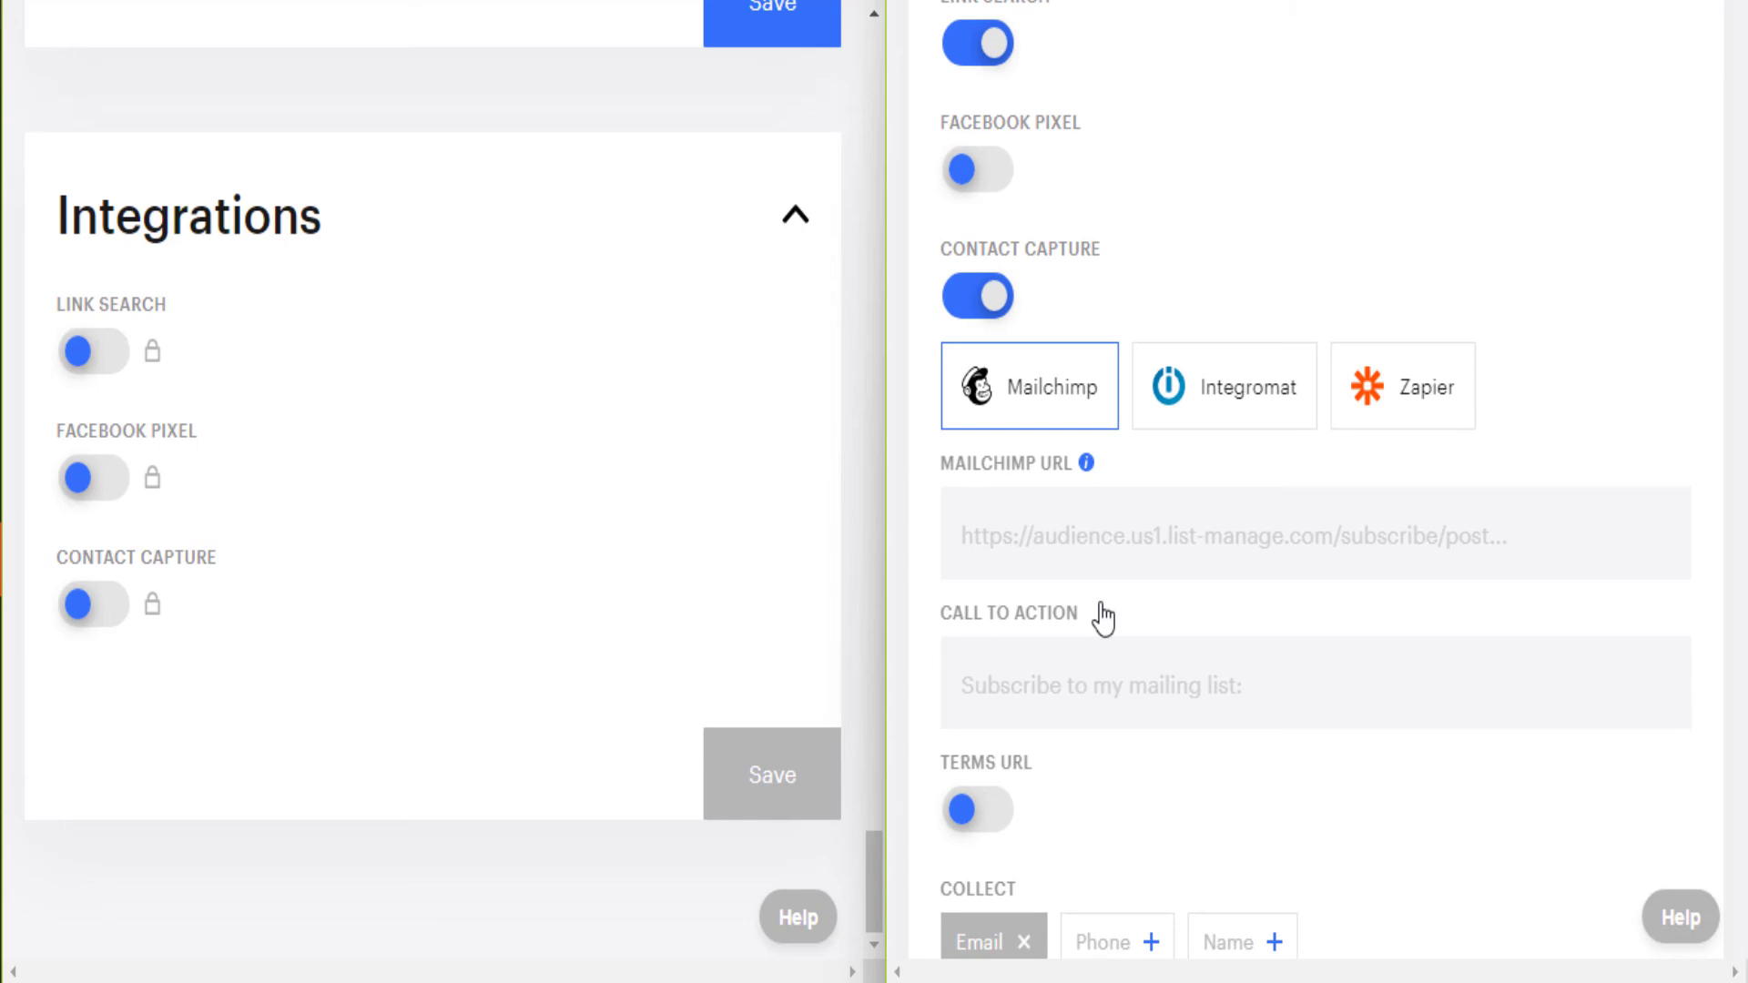
click(1258, 411)
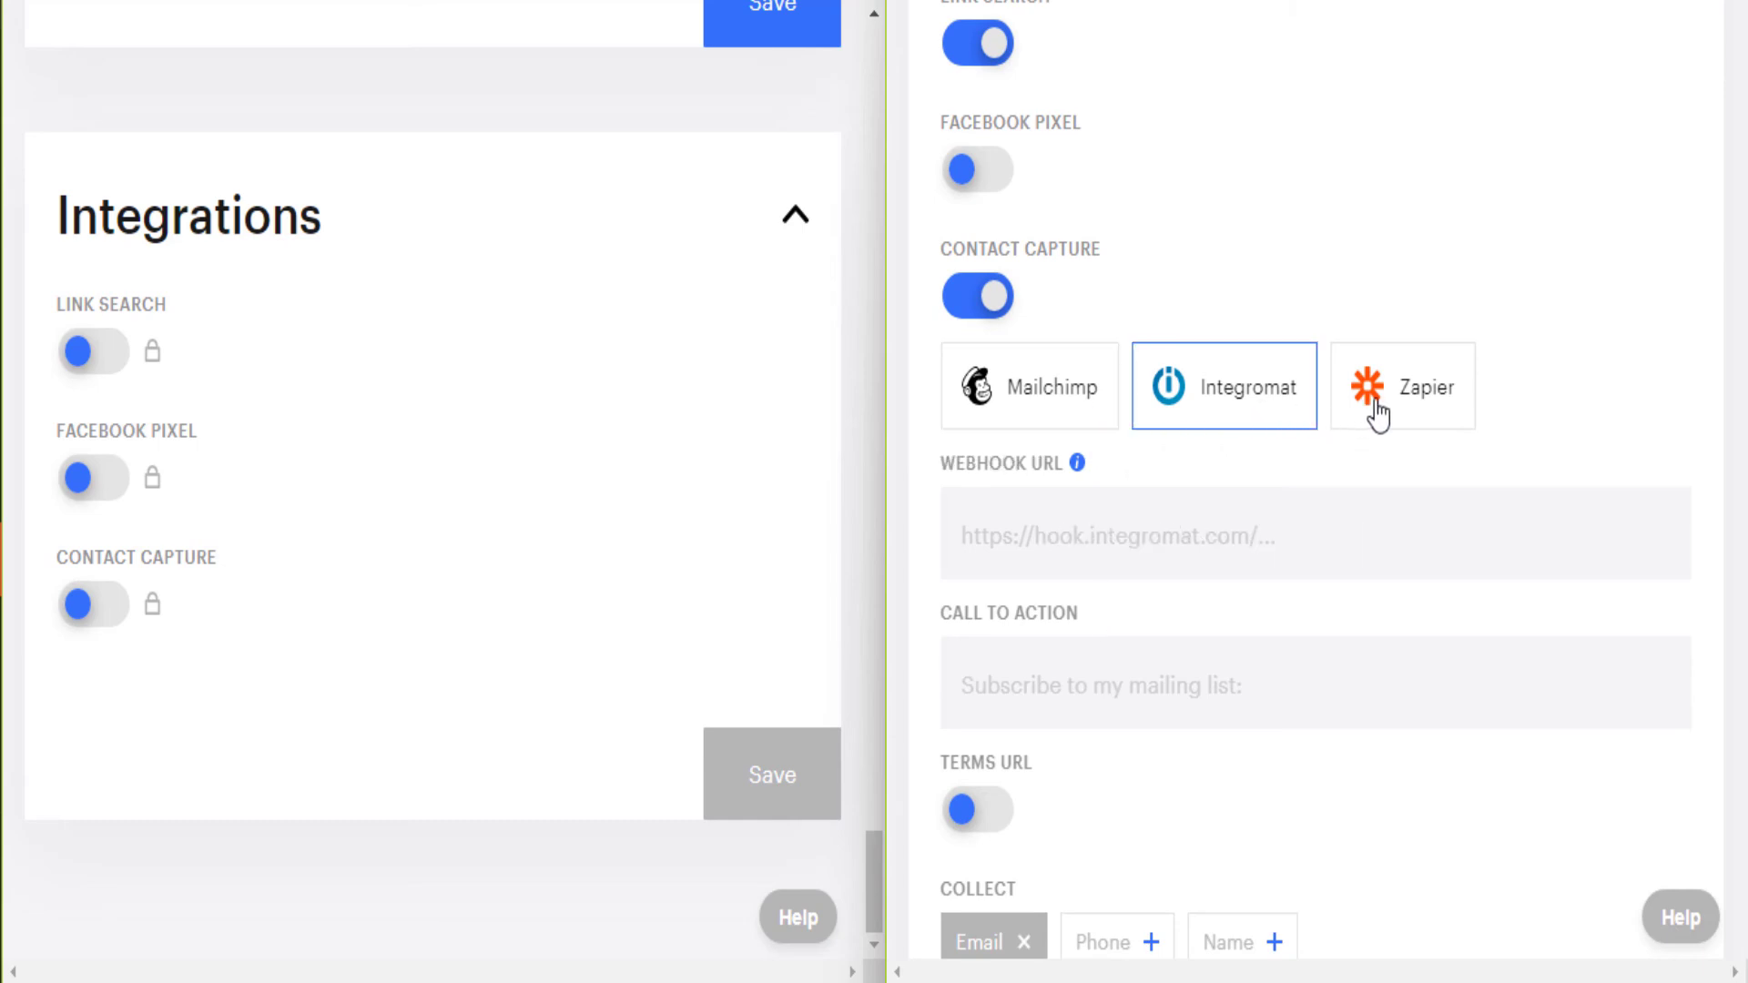
click(1376, 414)
click(1038, 428)
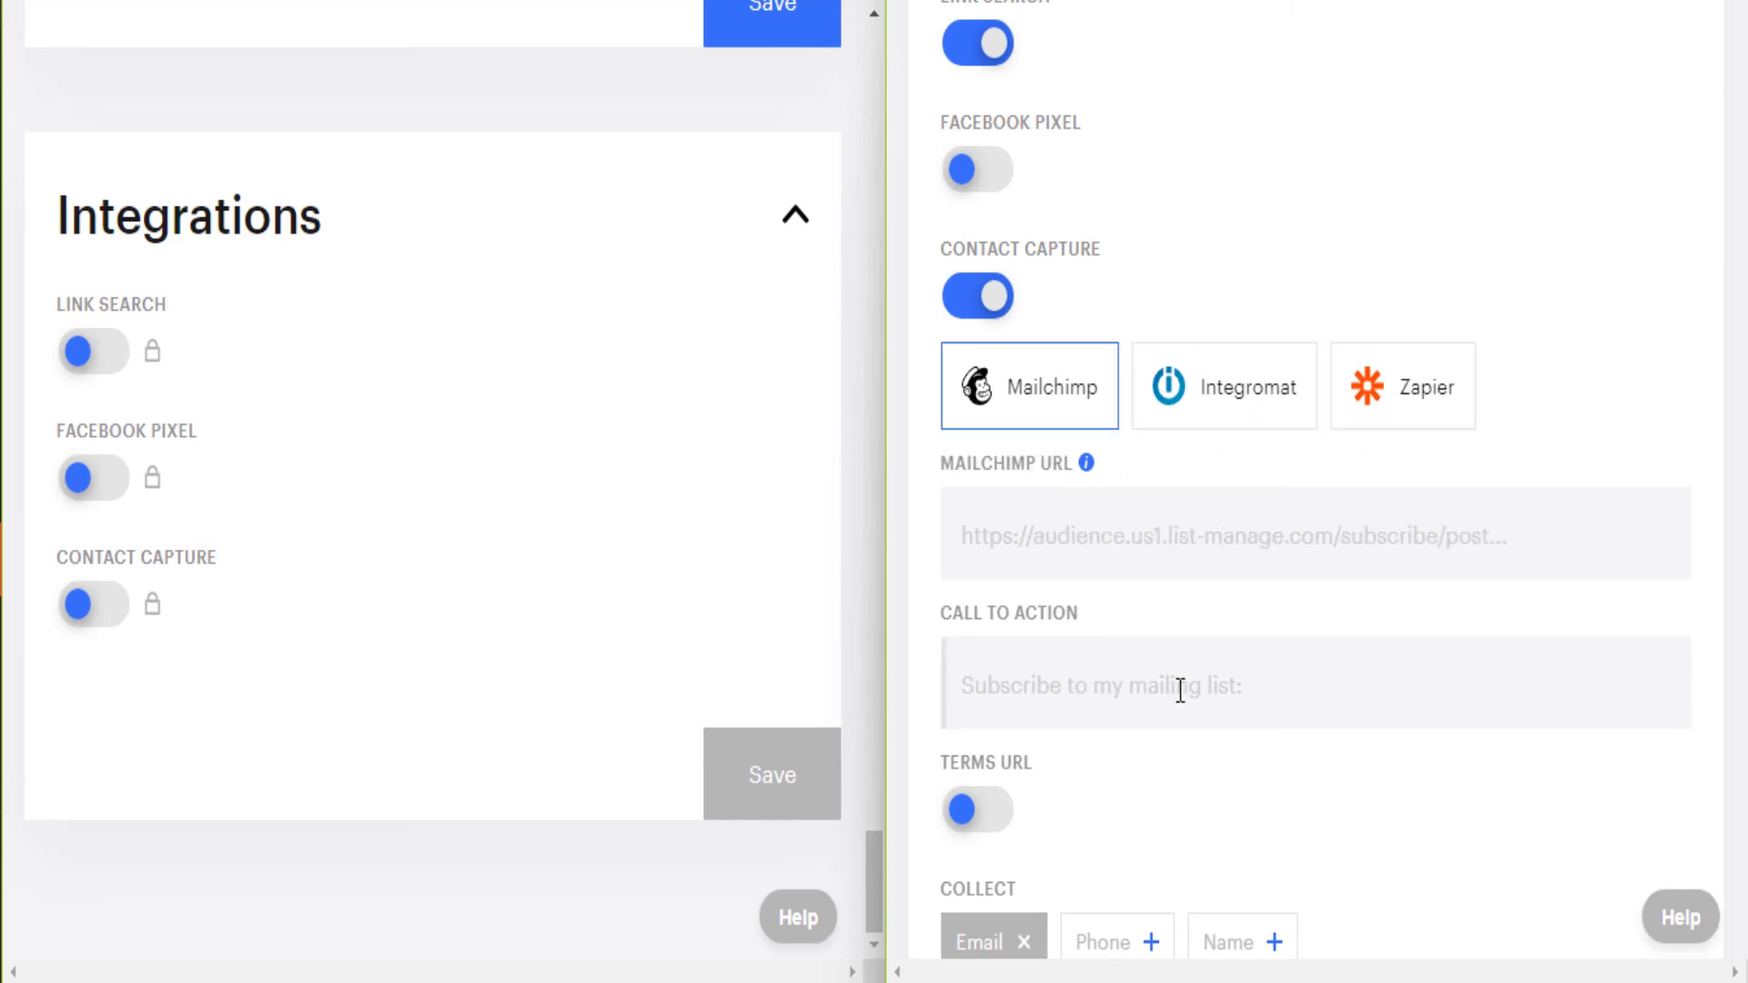
click(1149, 686)
Select then deselect the Phone and Name fields, and switch Contact Capture off
scroll(1193, 749, down, 3)
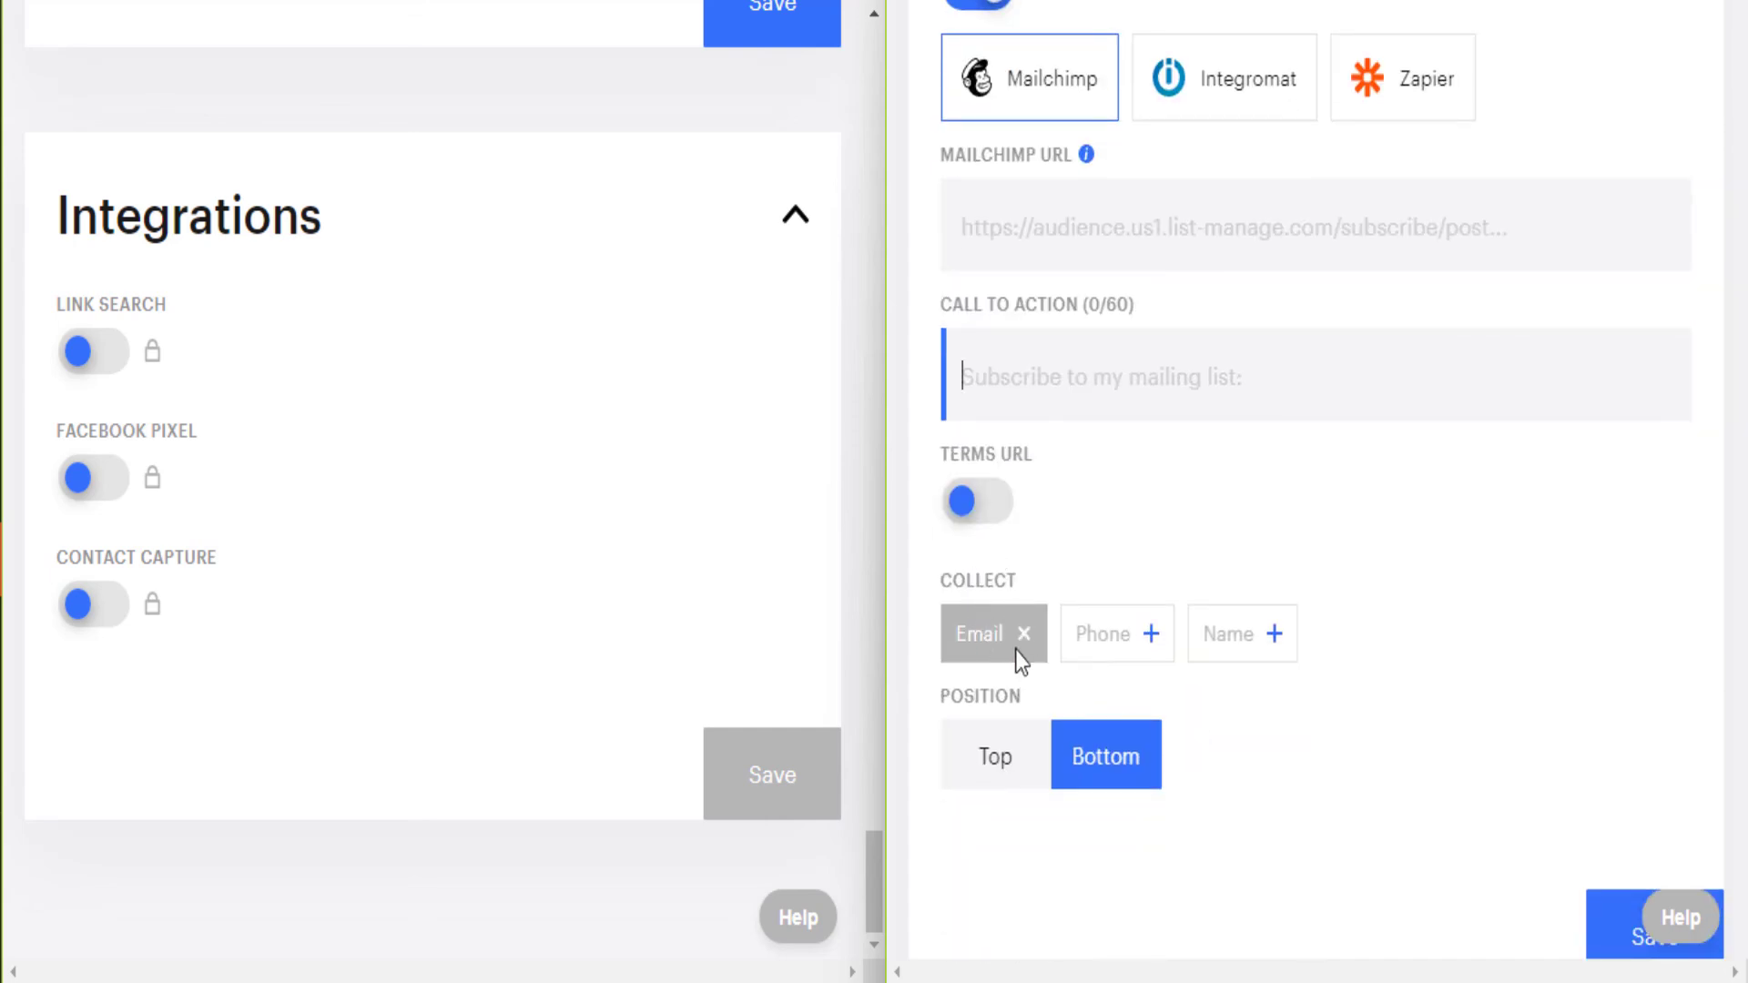
click(1107, 653)
scroll(1251, 551, down, 2)
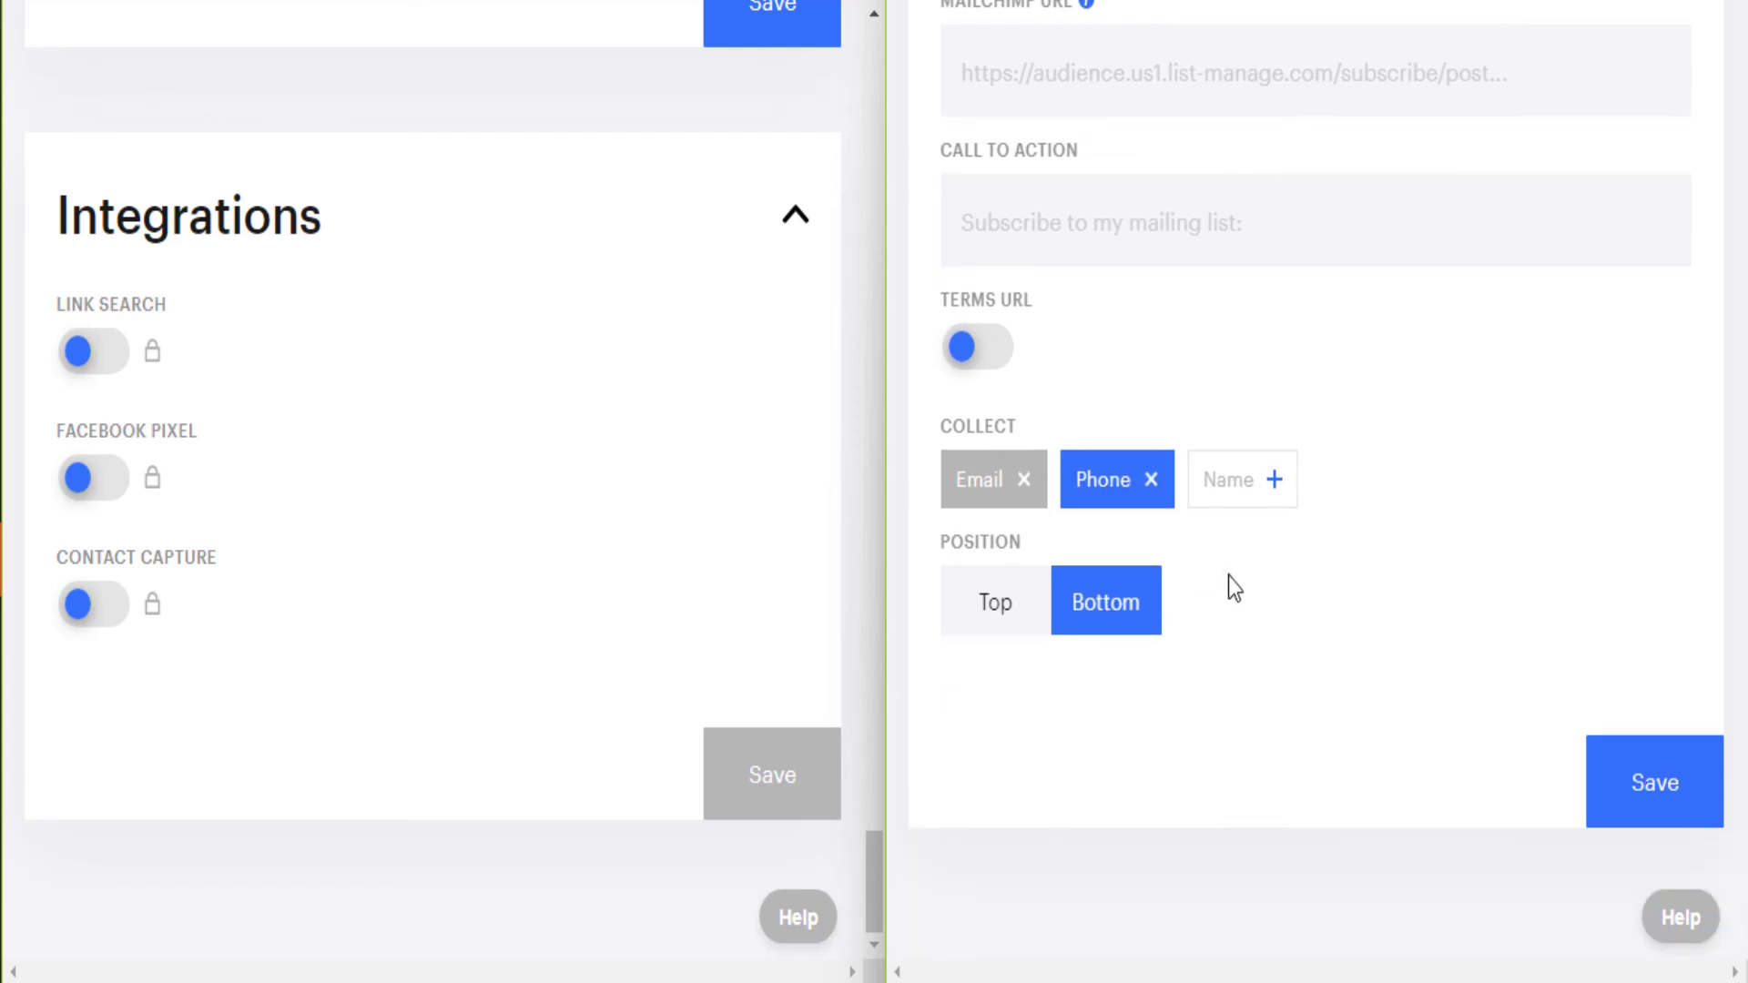
click(1254, 487)
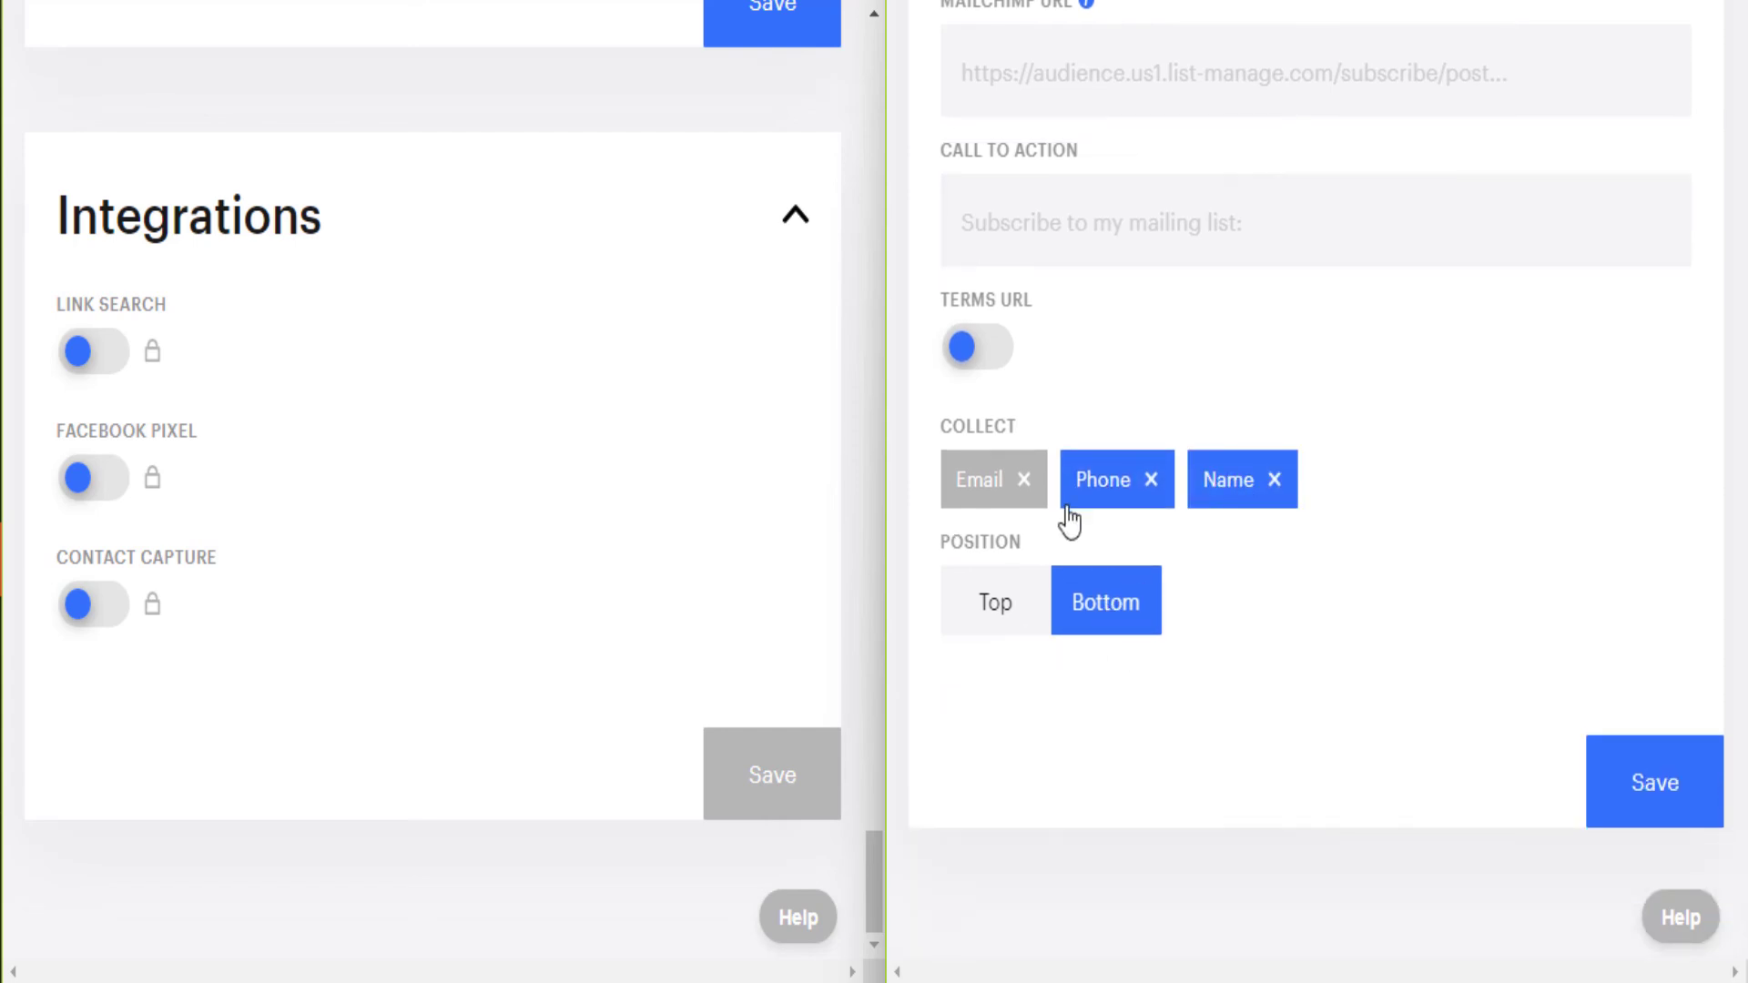
click(1152, 481)
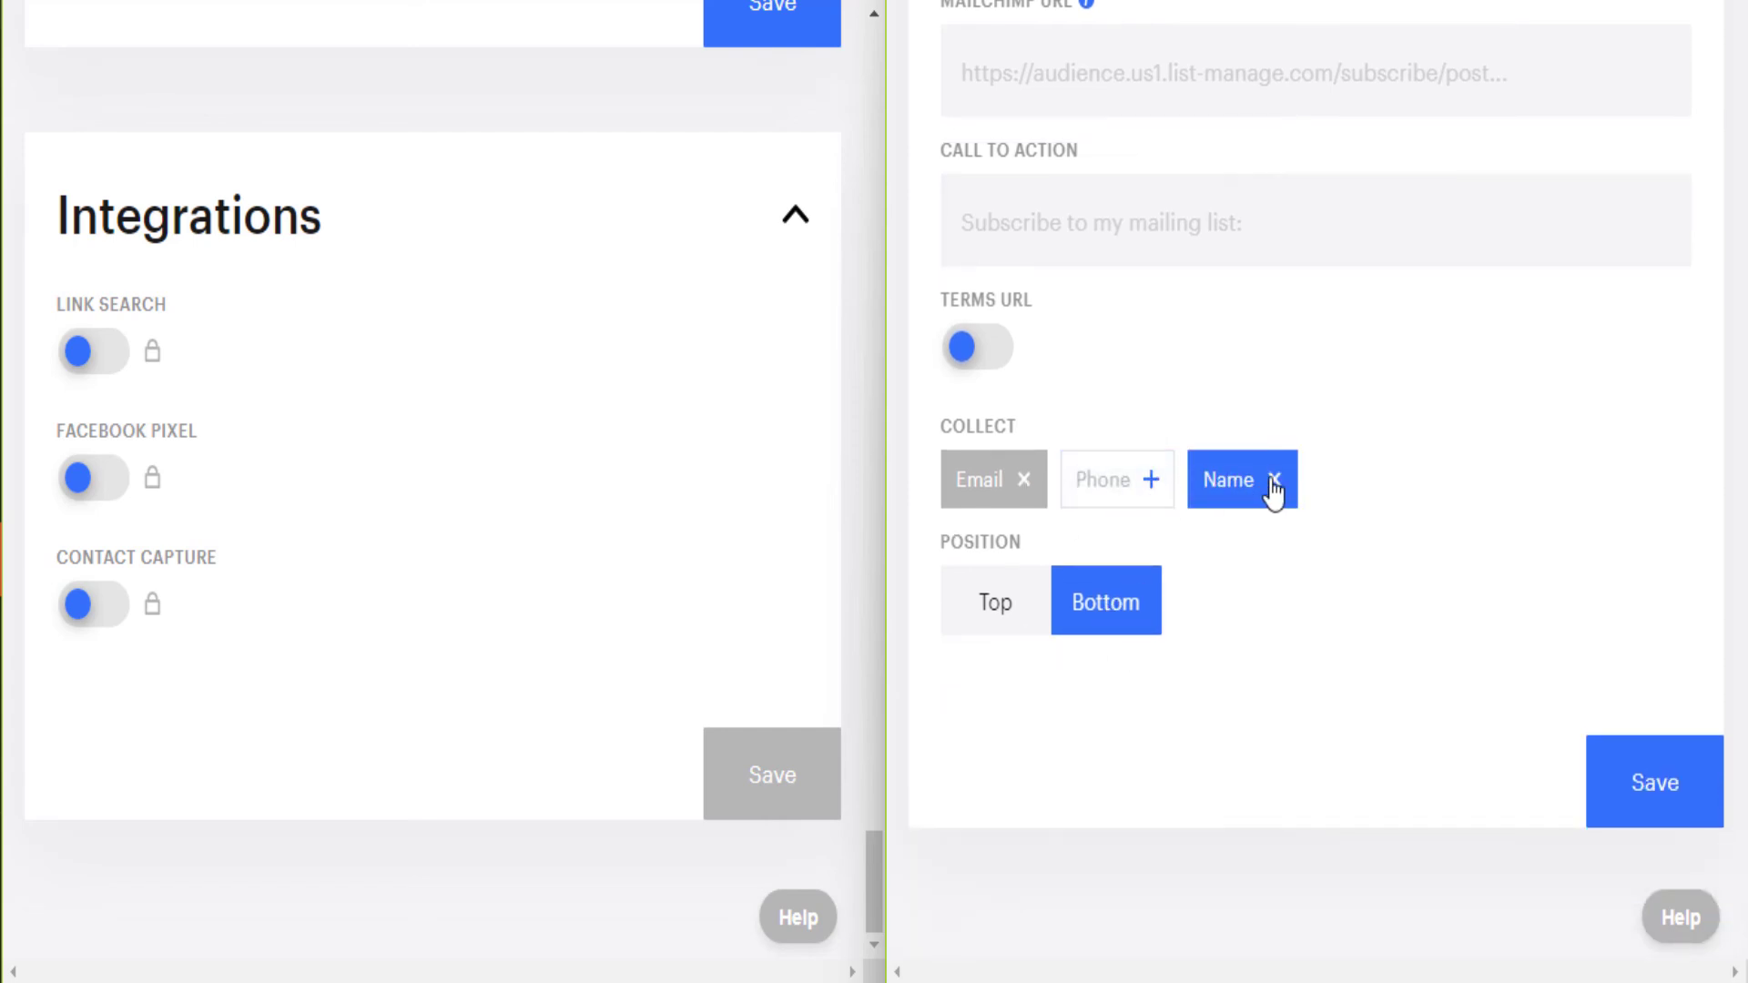
click(1273, 479)
scroll(1046, 473, up, 5)
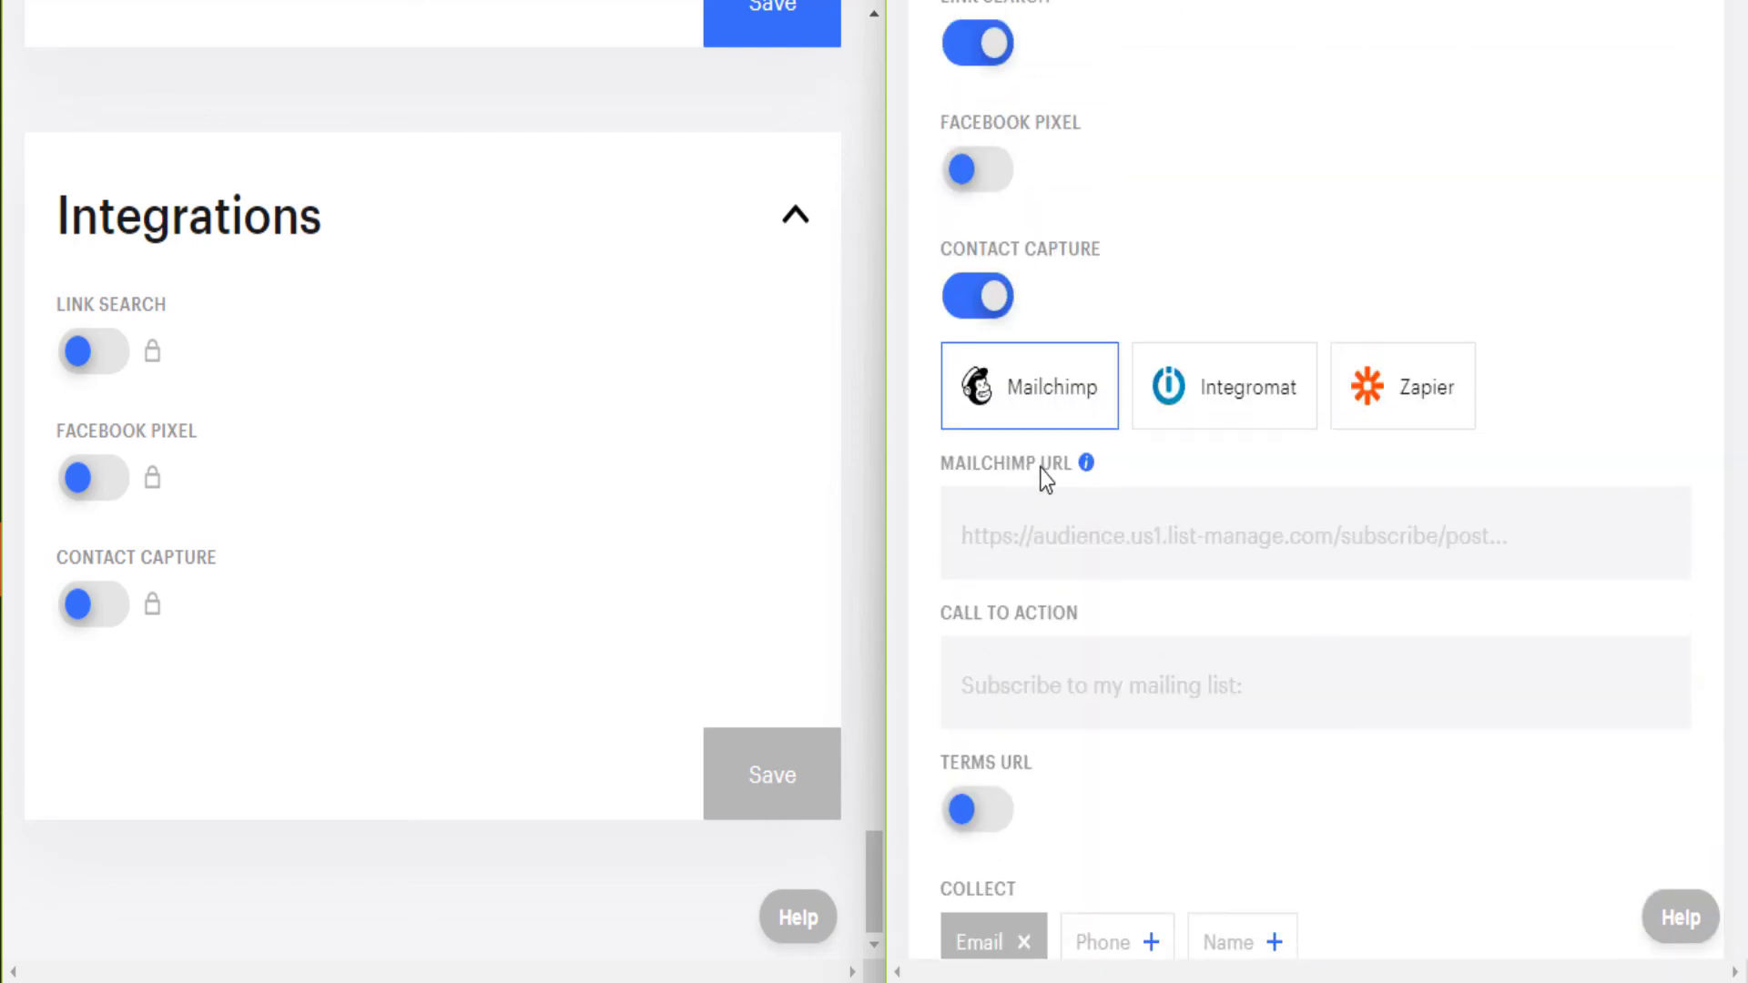
click(985, 299)
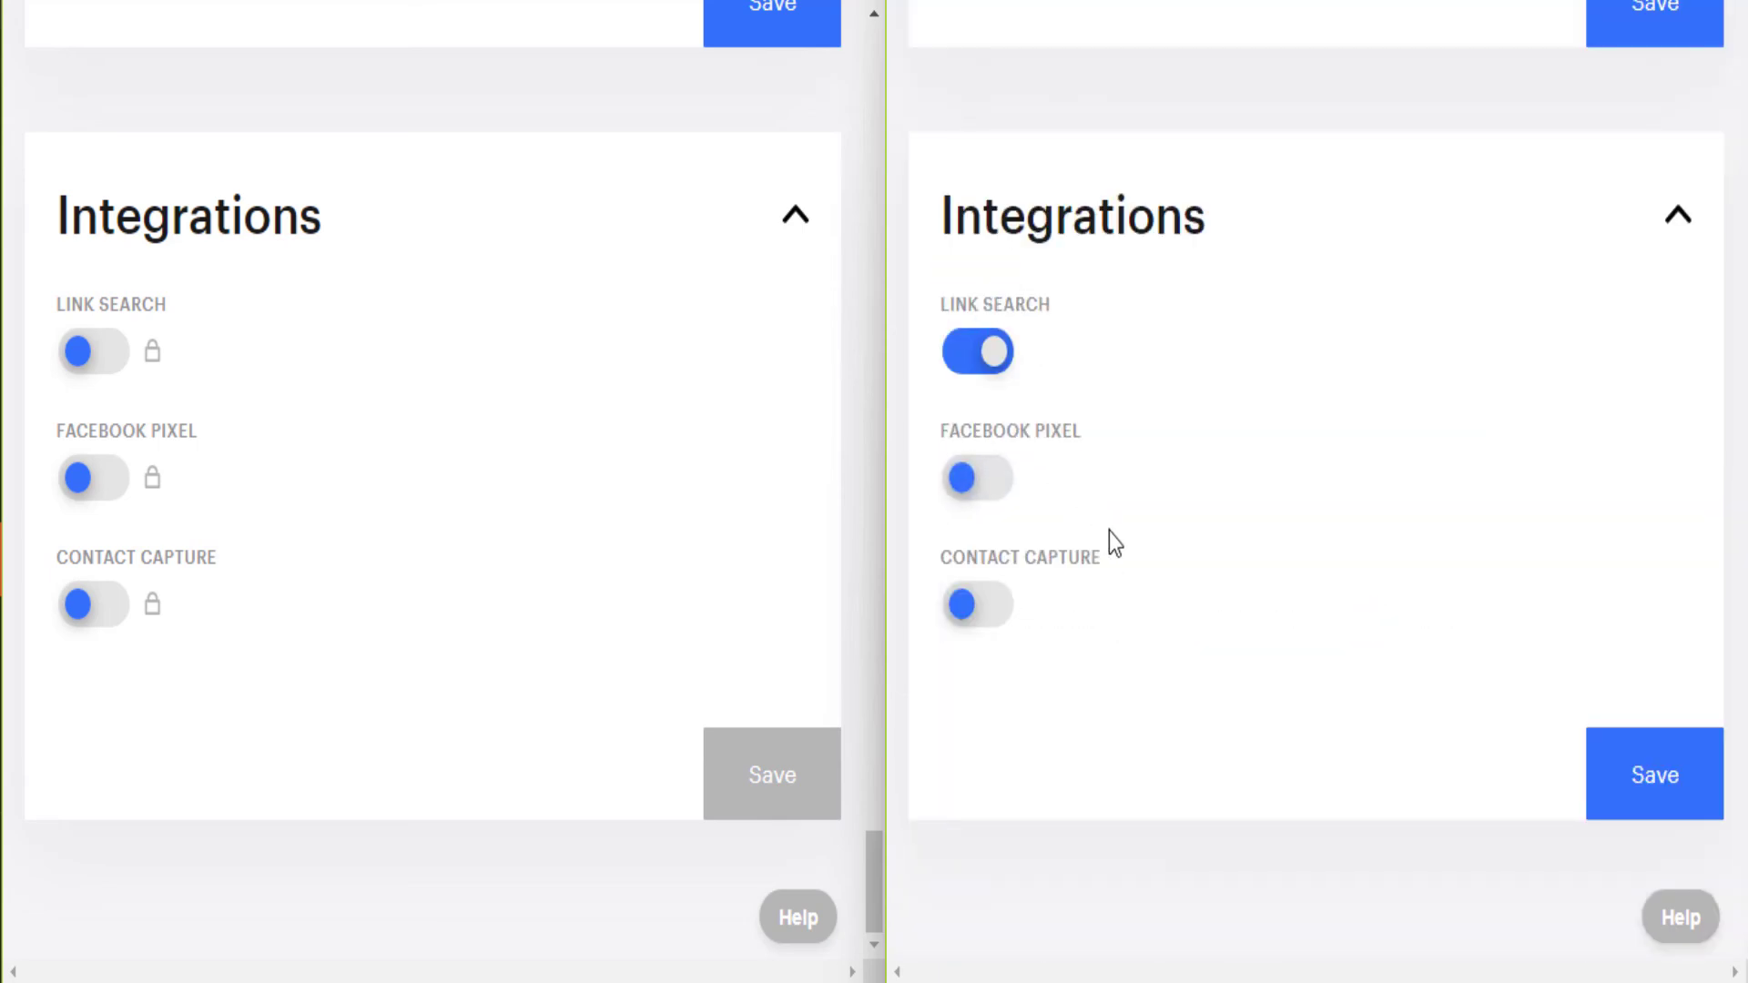
Save the integrations, then scroll through the Beginner account's Views, Clicks and Links analytics
click(1671, 779)
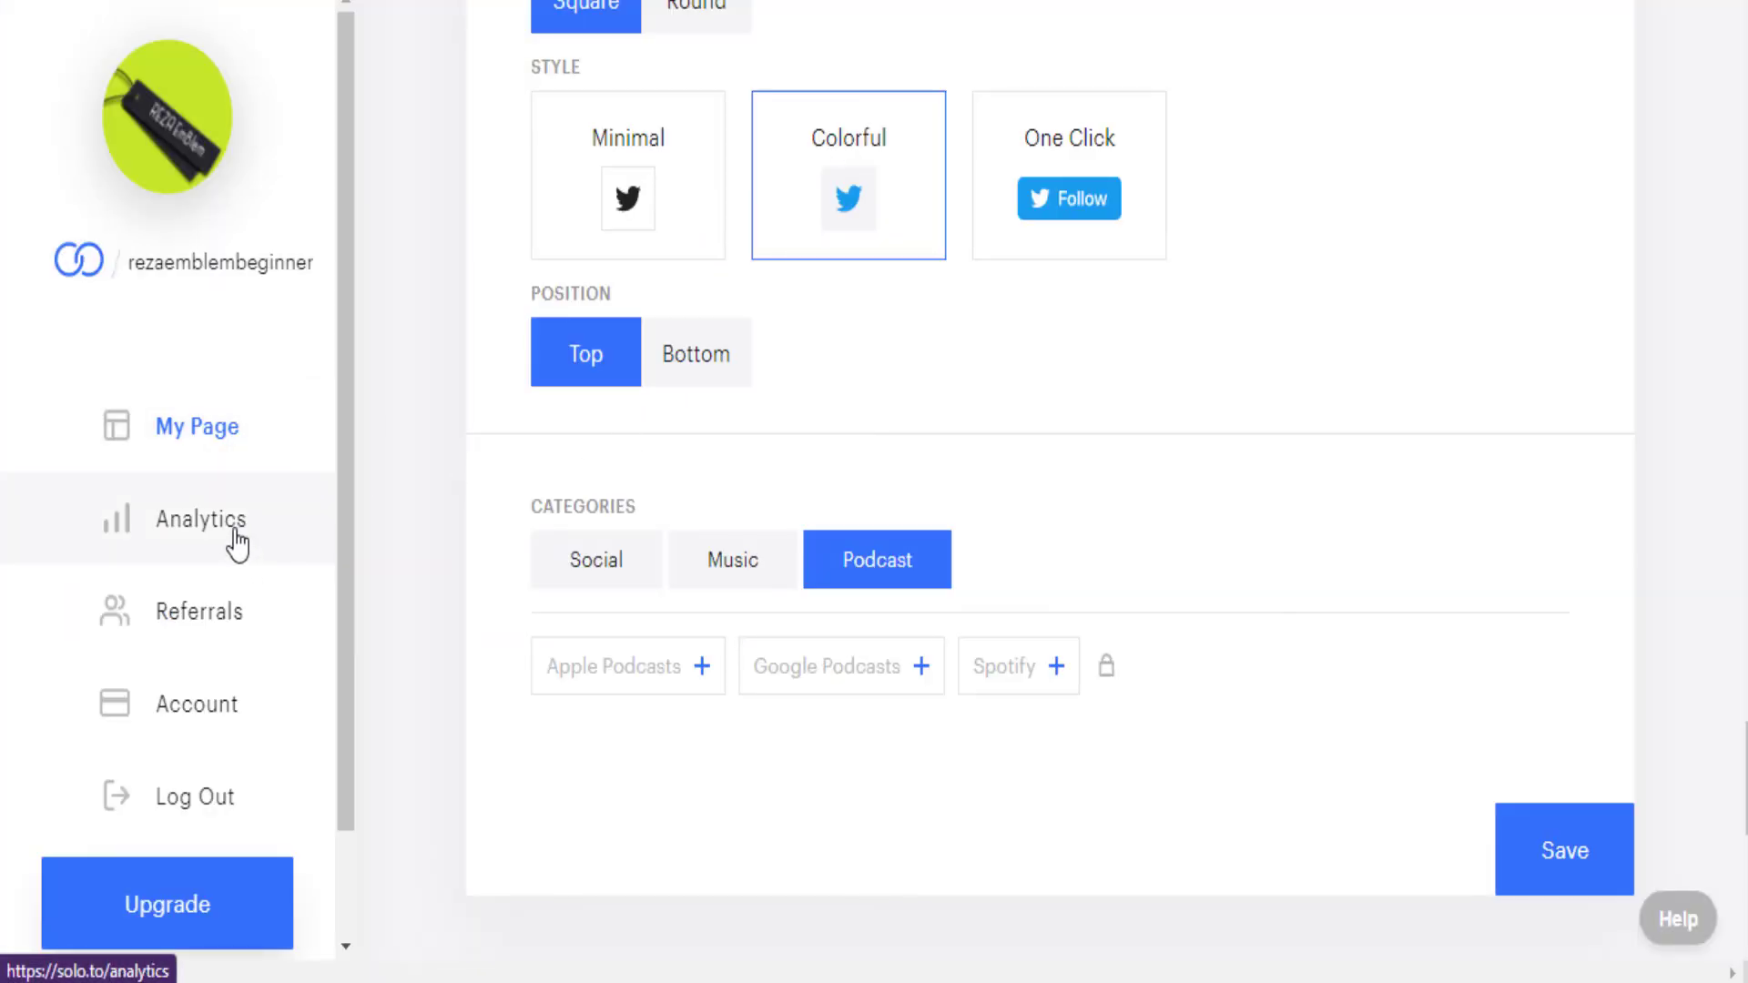
click(200, 519)
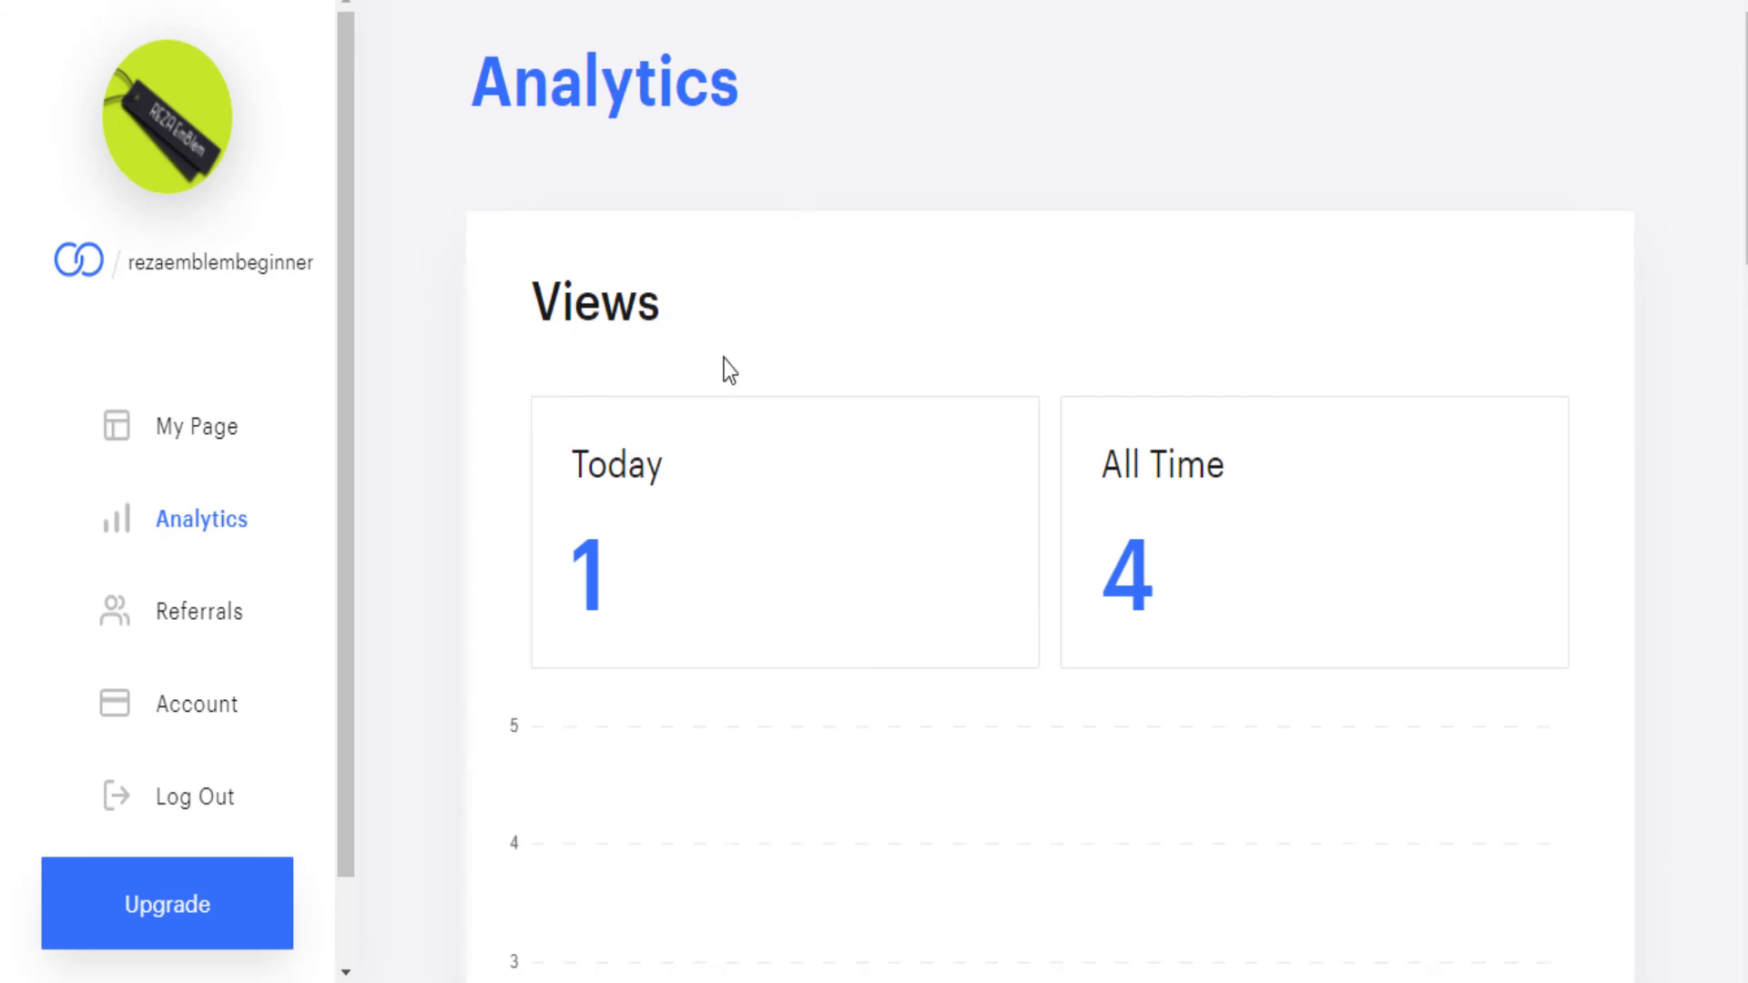
scroll(725, 359, down, 2)
scroll(909, 402, down, 5)
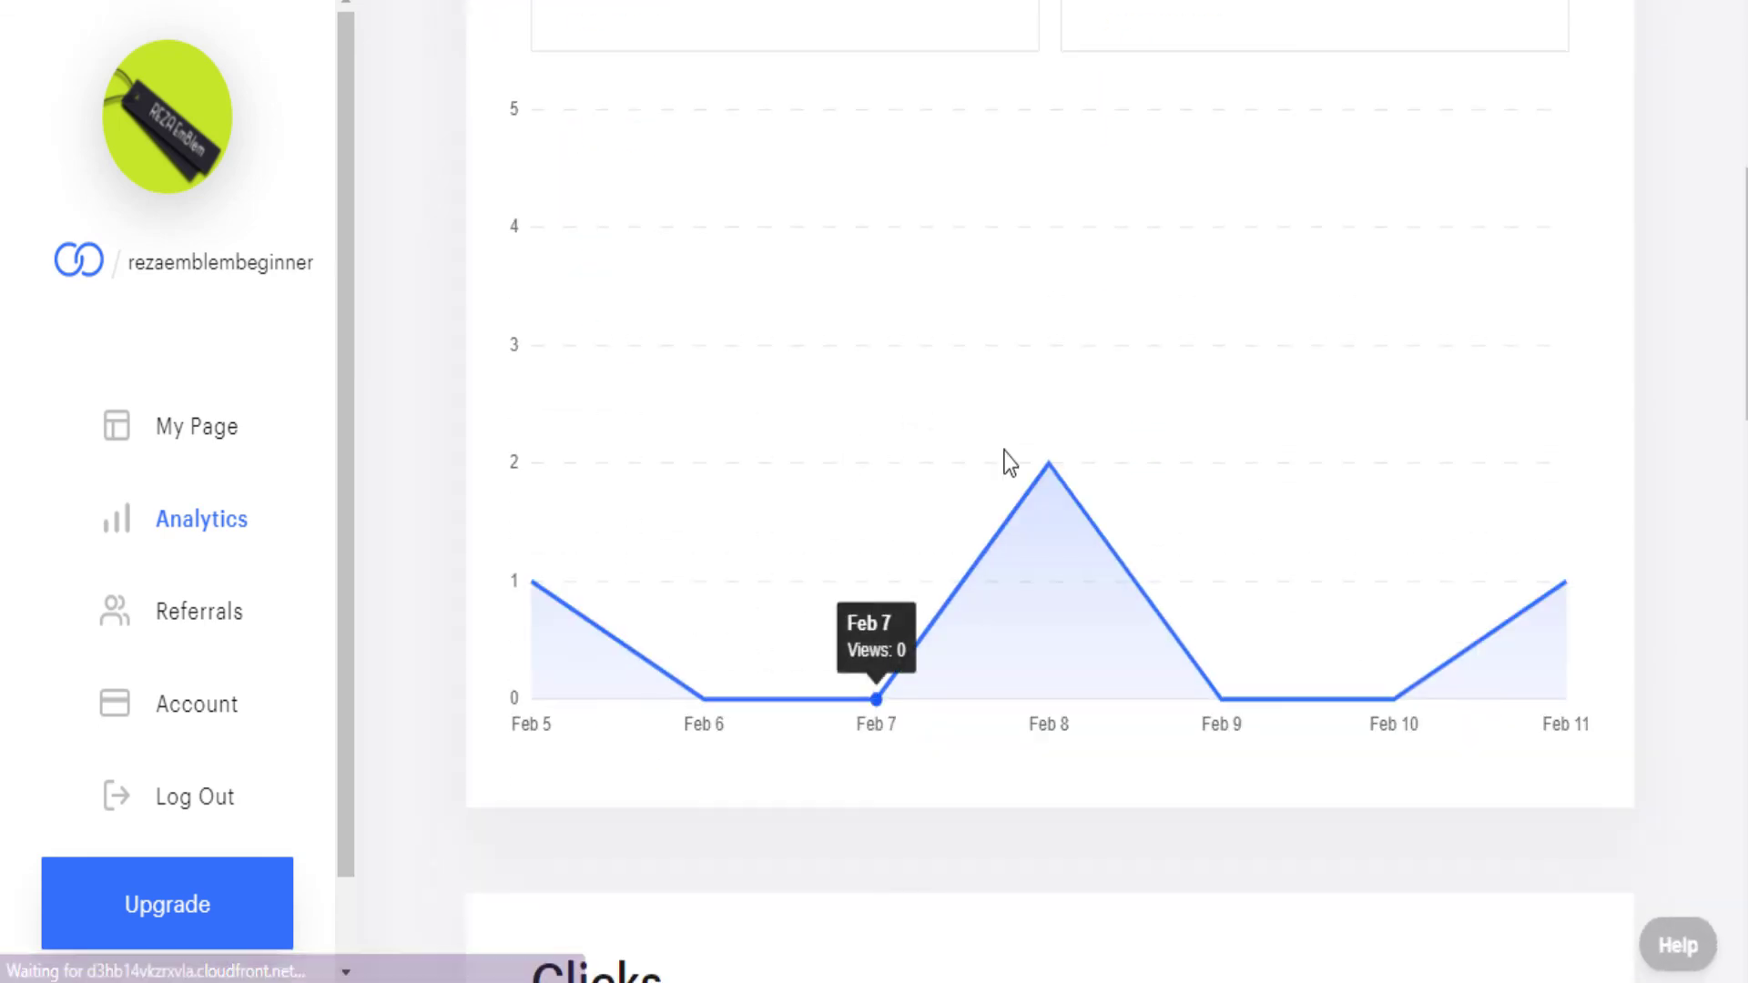
scroll(1111, 465, down, 5)
scroll(974, 421, down, 4)
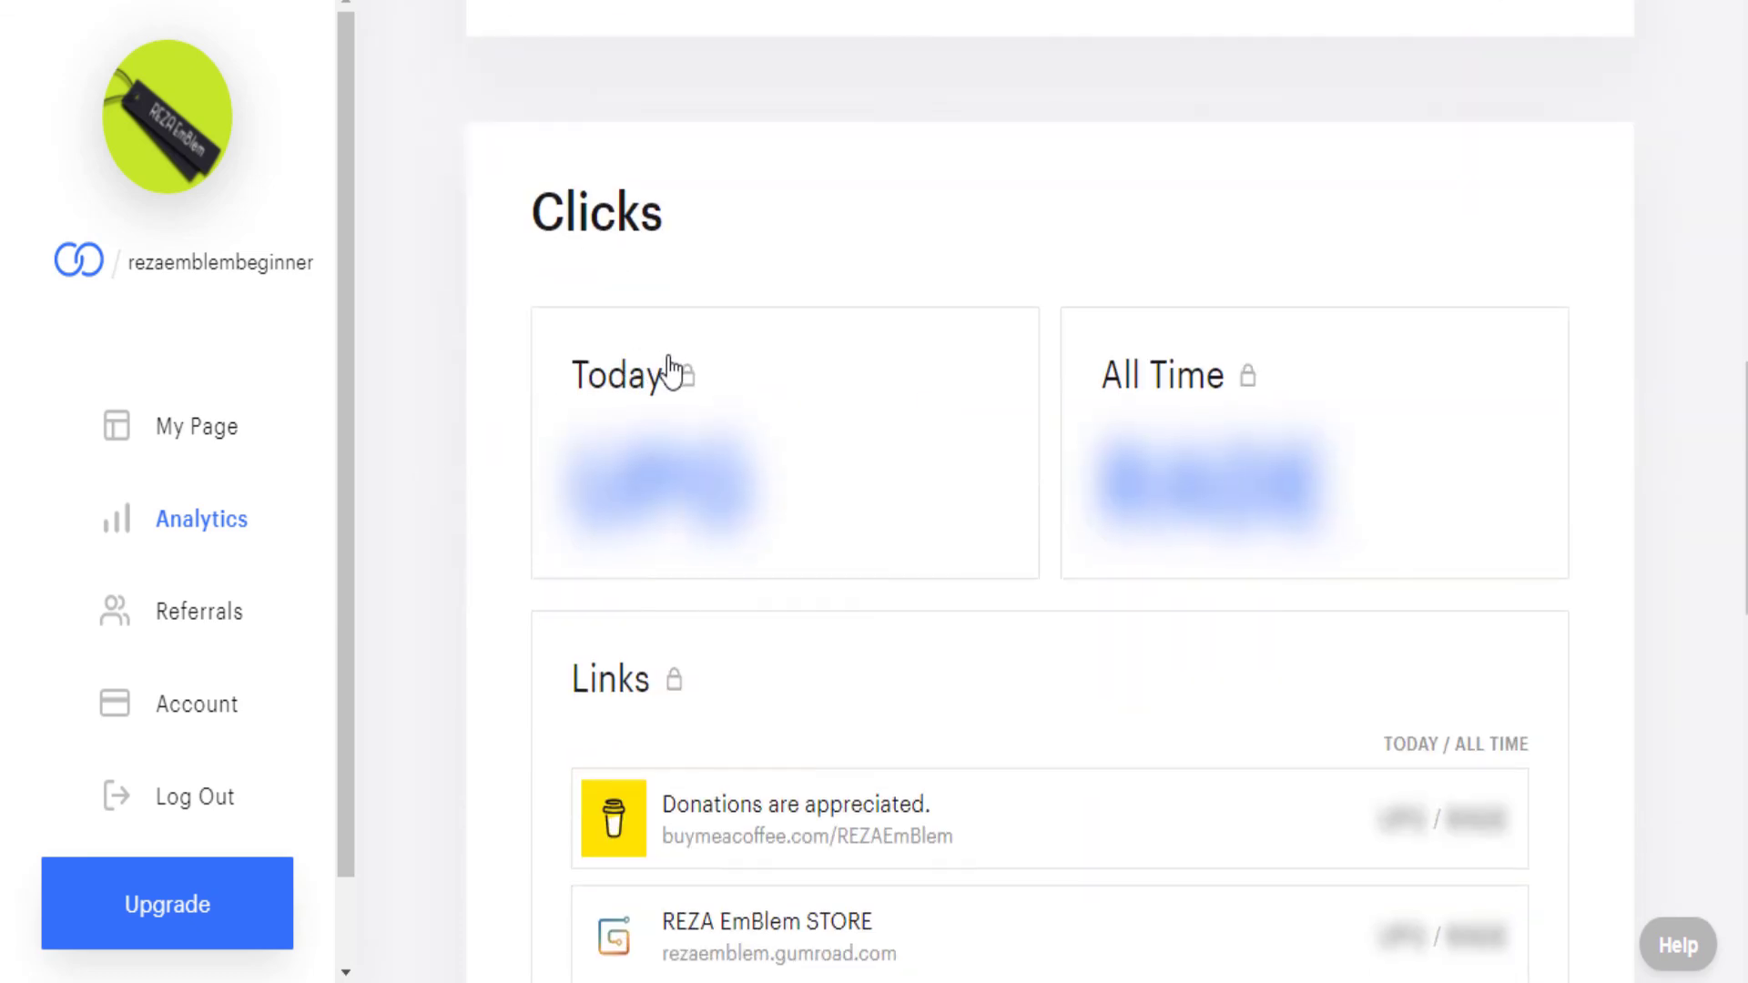
scroll(1050, 448, down, 4)
scroll(809, 375, down, 10)
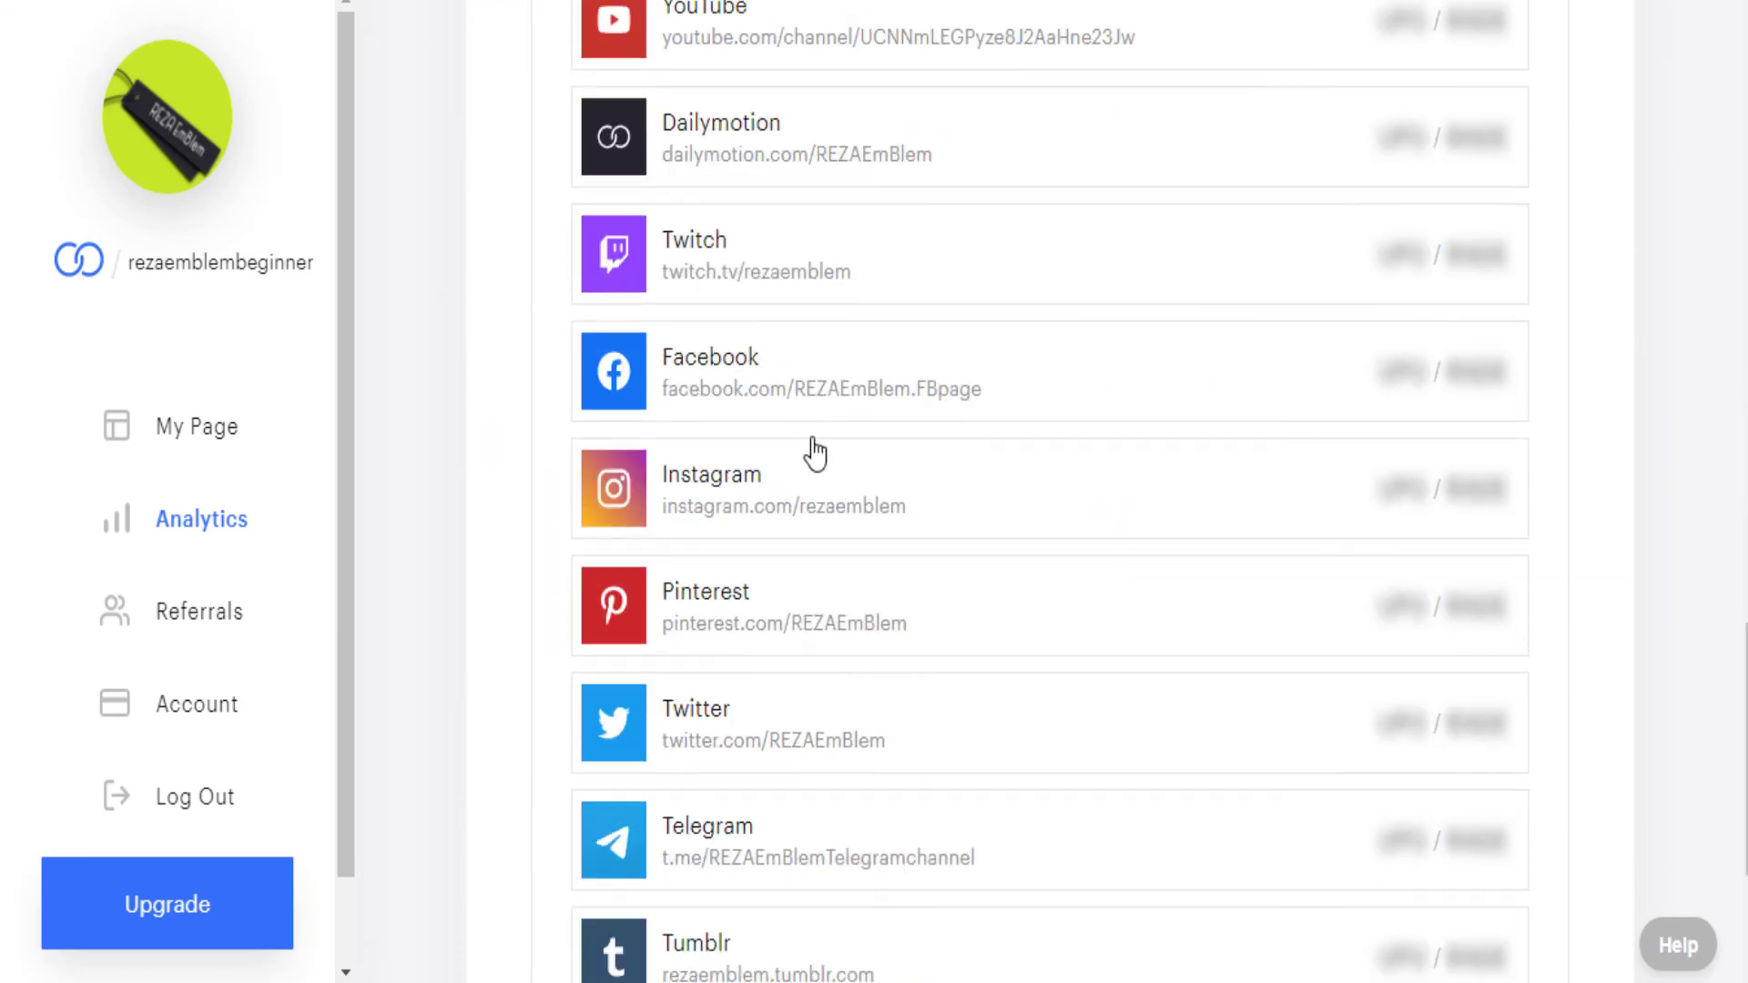
scroll(651, 752, up, 6)
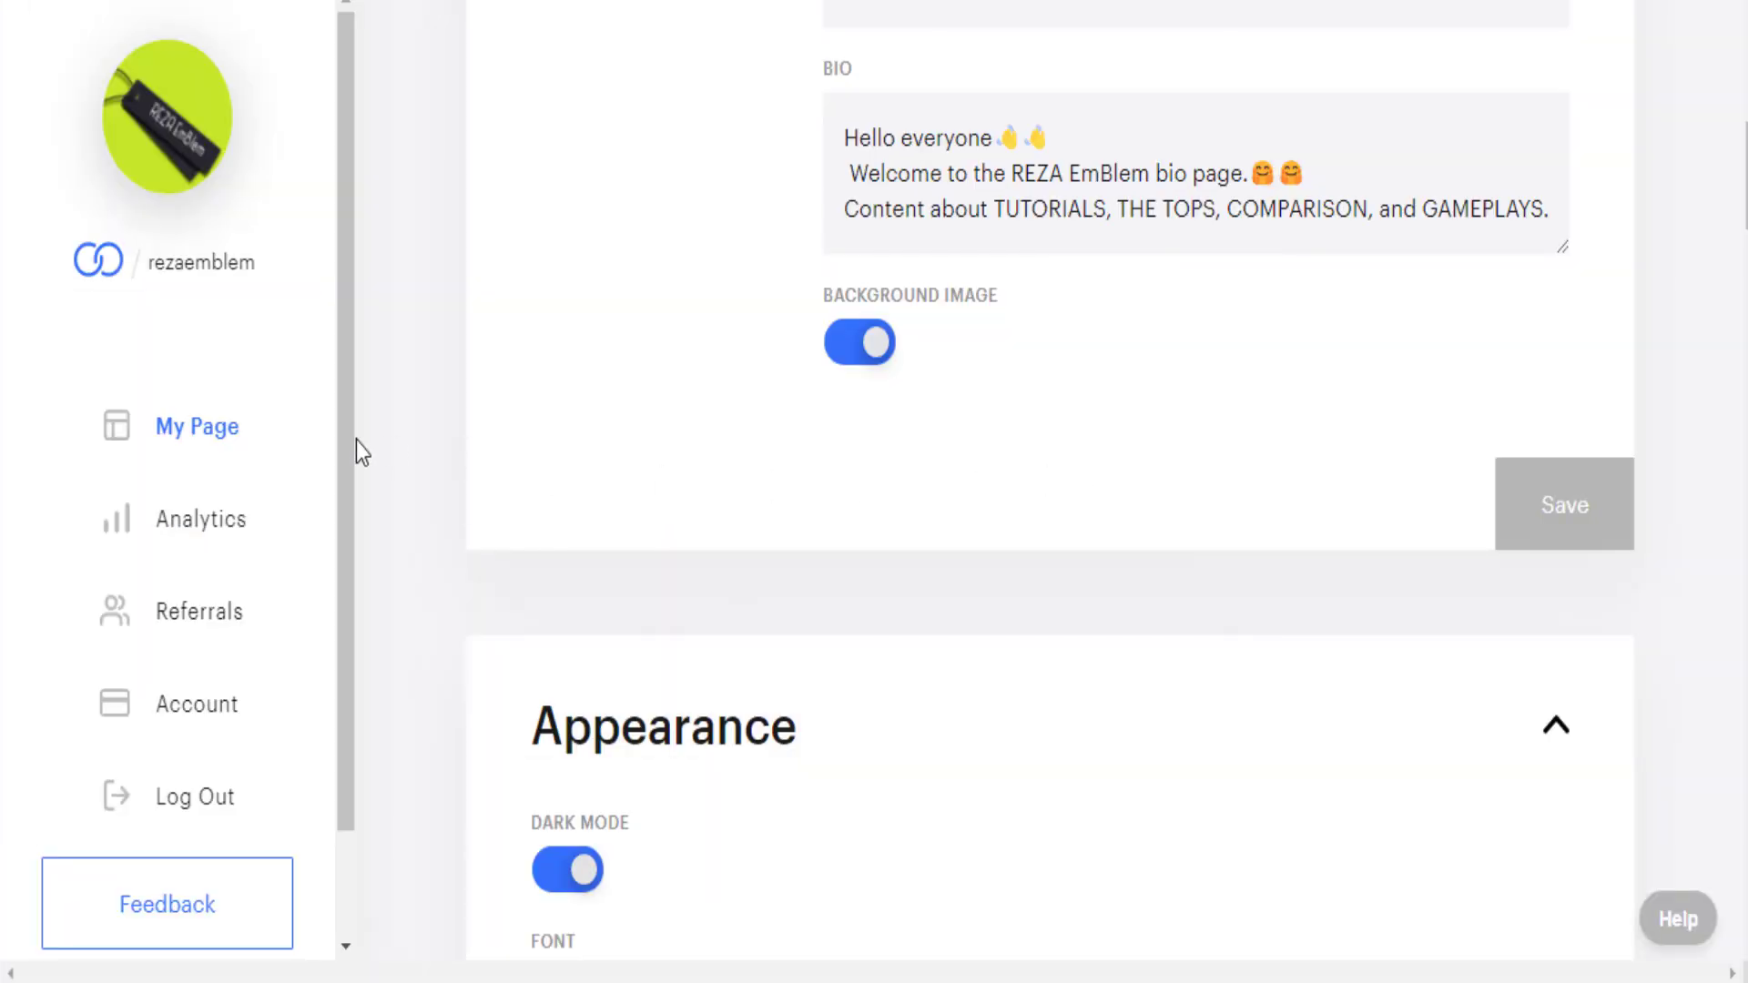
Review the Professional analytics, checking the Last 7 Days range menus for views and clicks
click(189, 501)
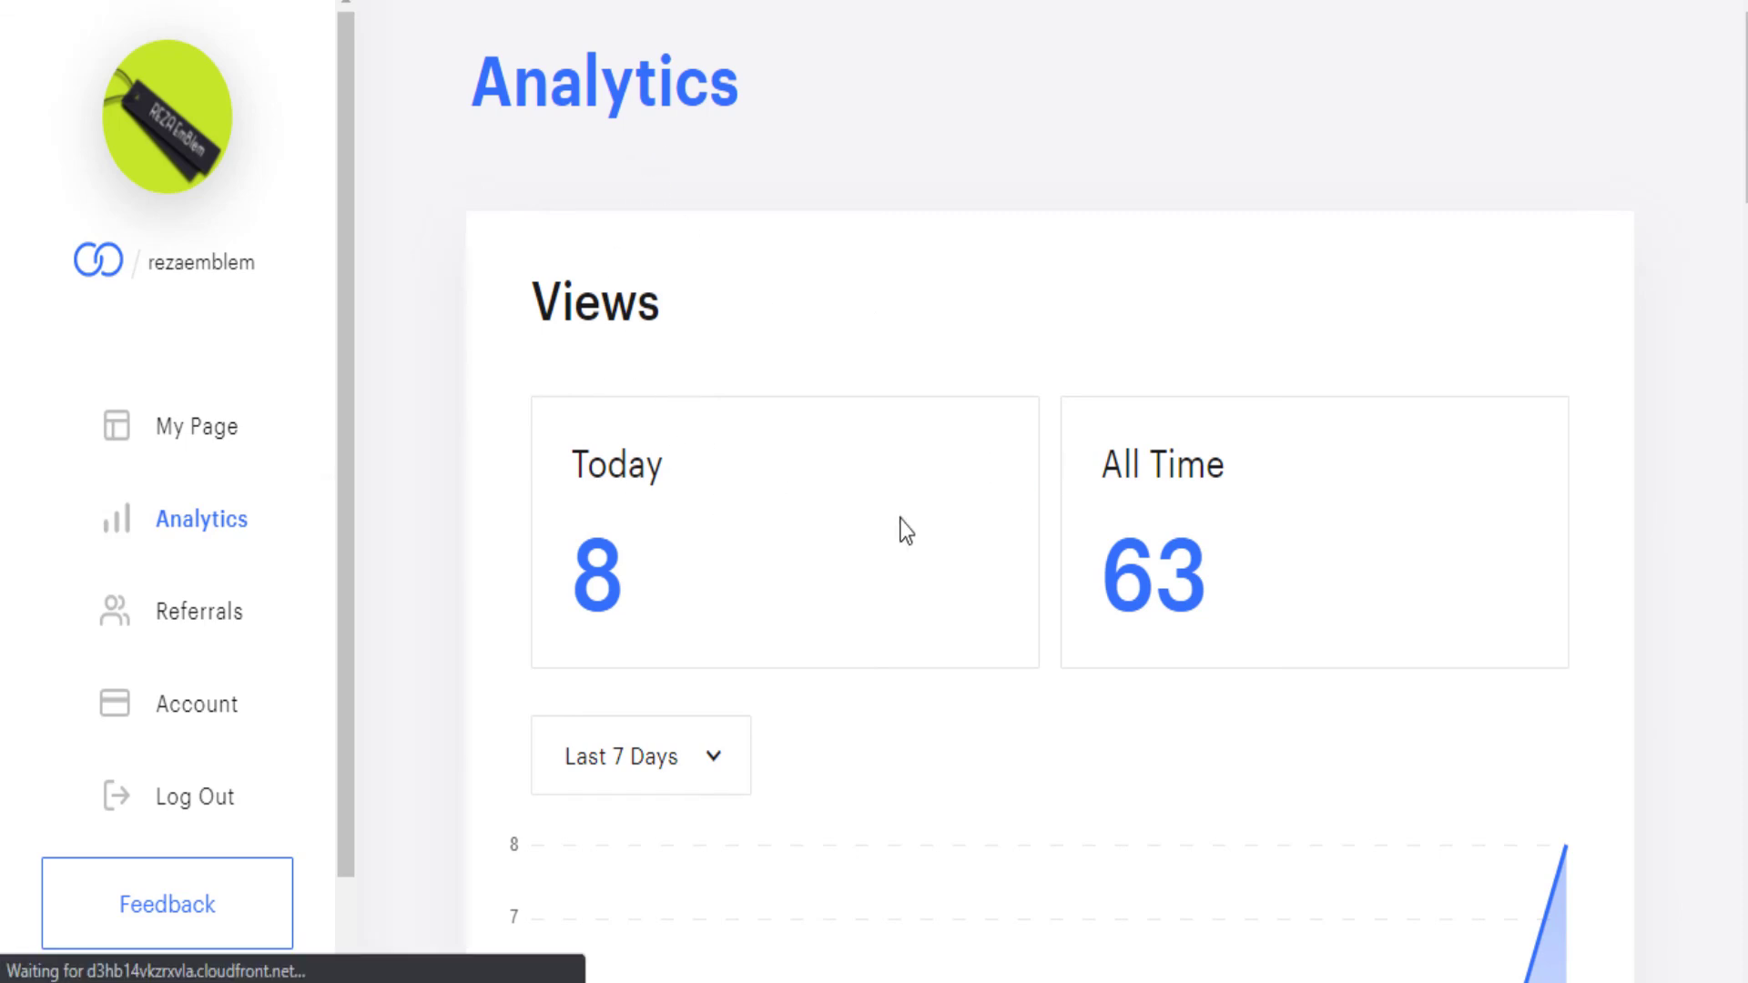
scroll(882, 538, down, 5)
click(725, 307)
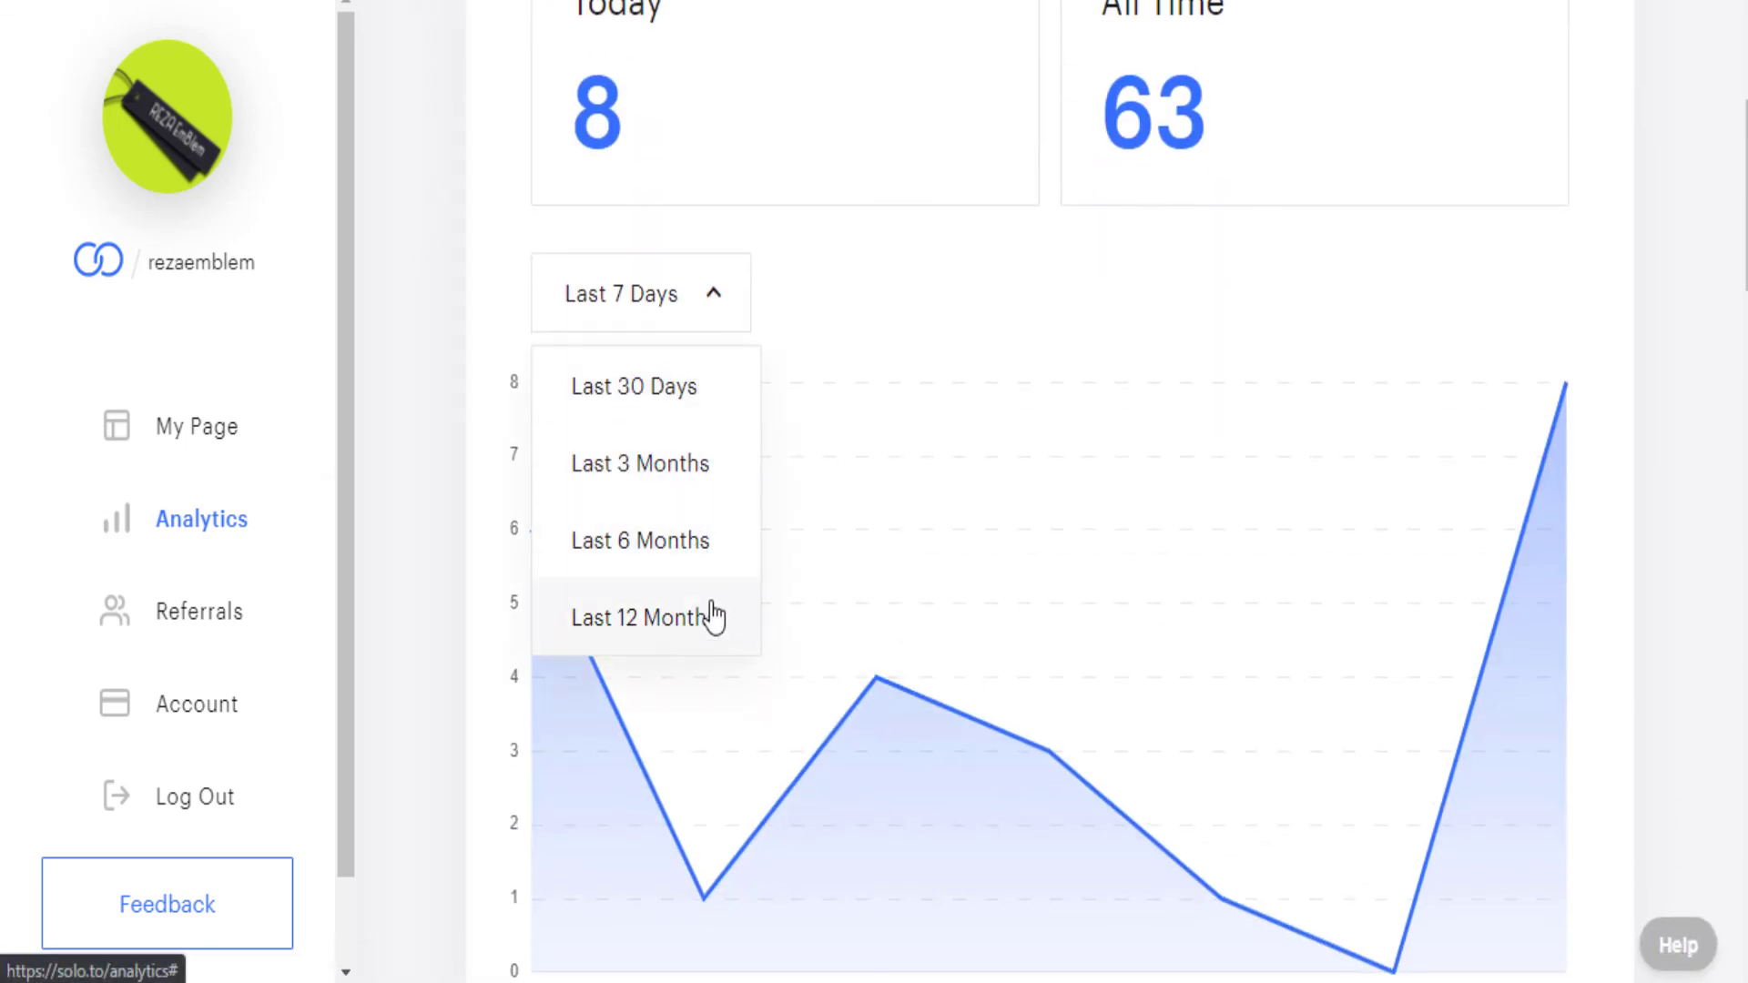
click(728, 300)
scroll(898, 404, down, 12)
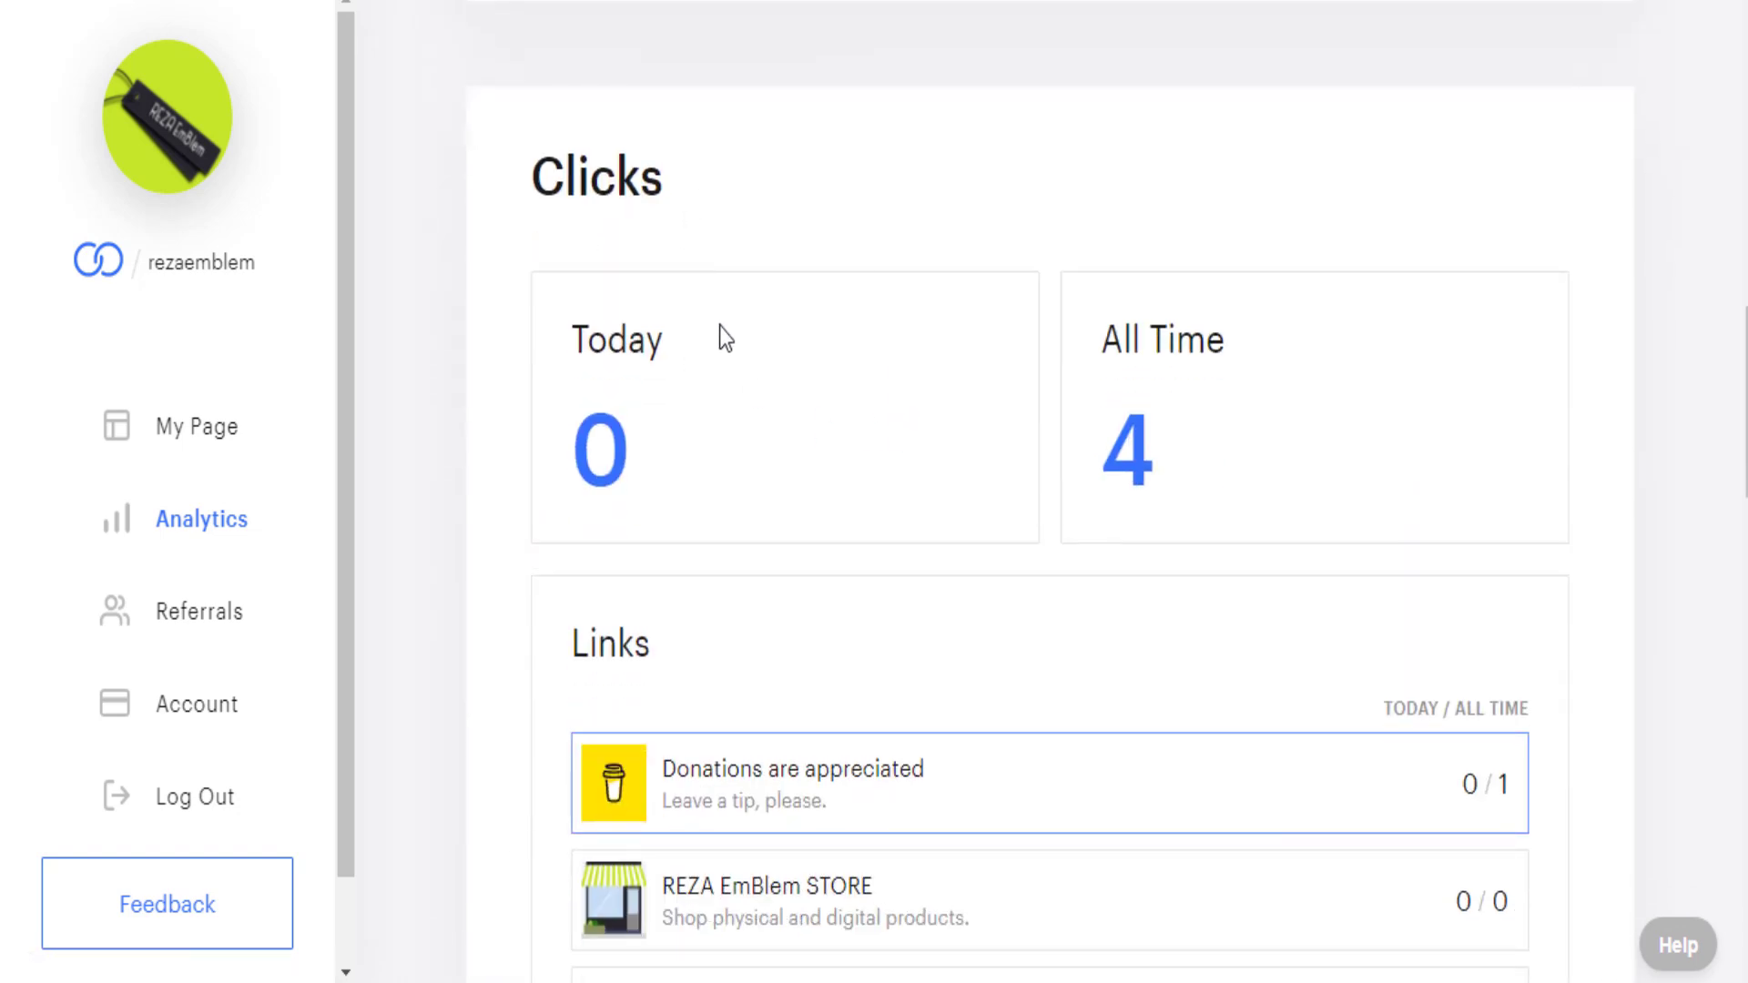
scroll(707, 274, down, 2)
scroll(997, 330, down, 15)
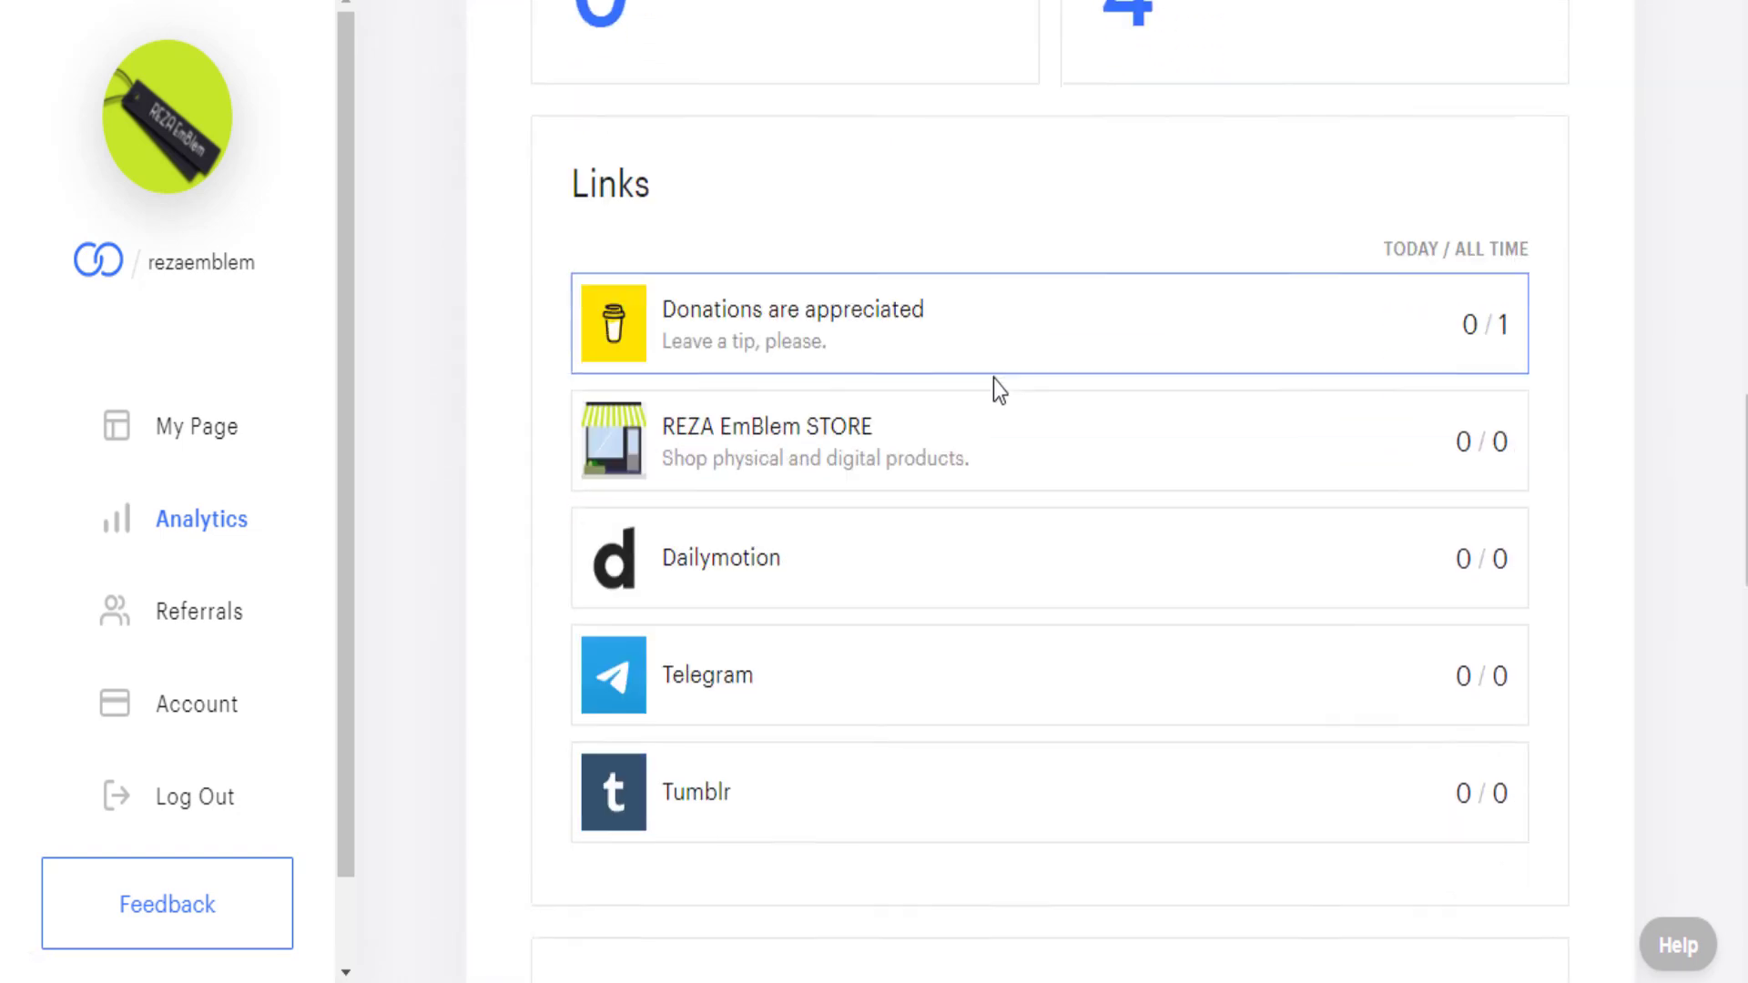
scroll(999, 444, down, 8)
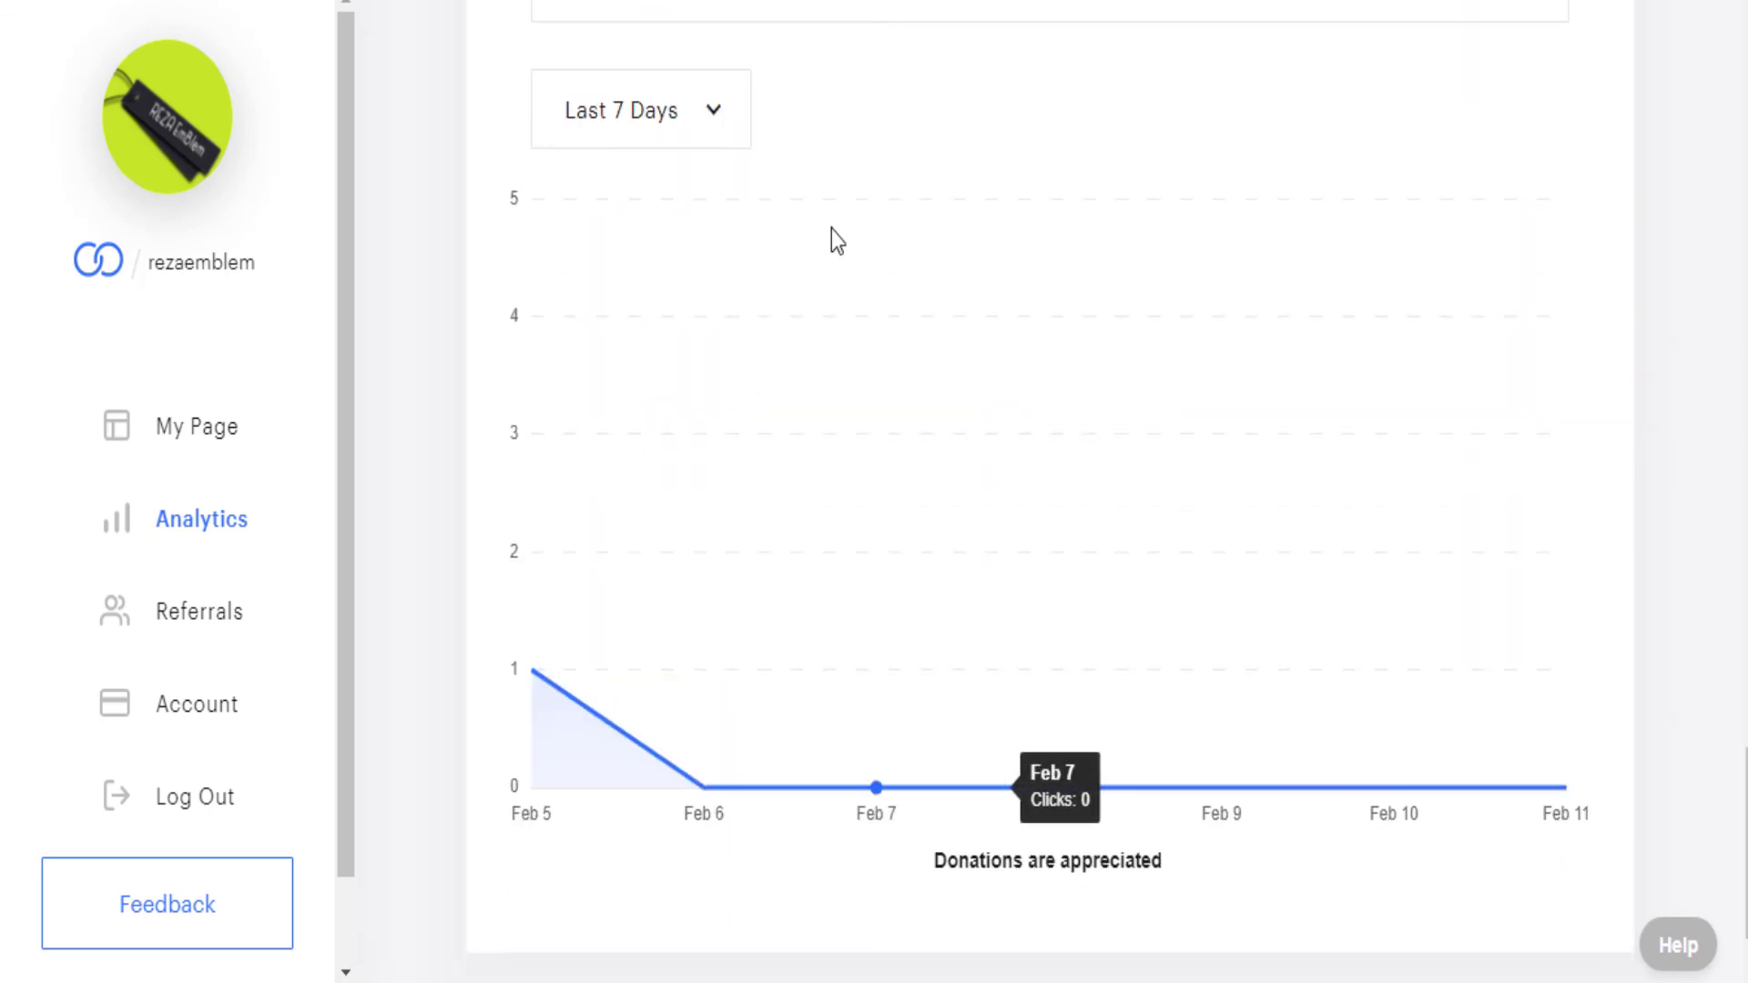
click(719, 128)
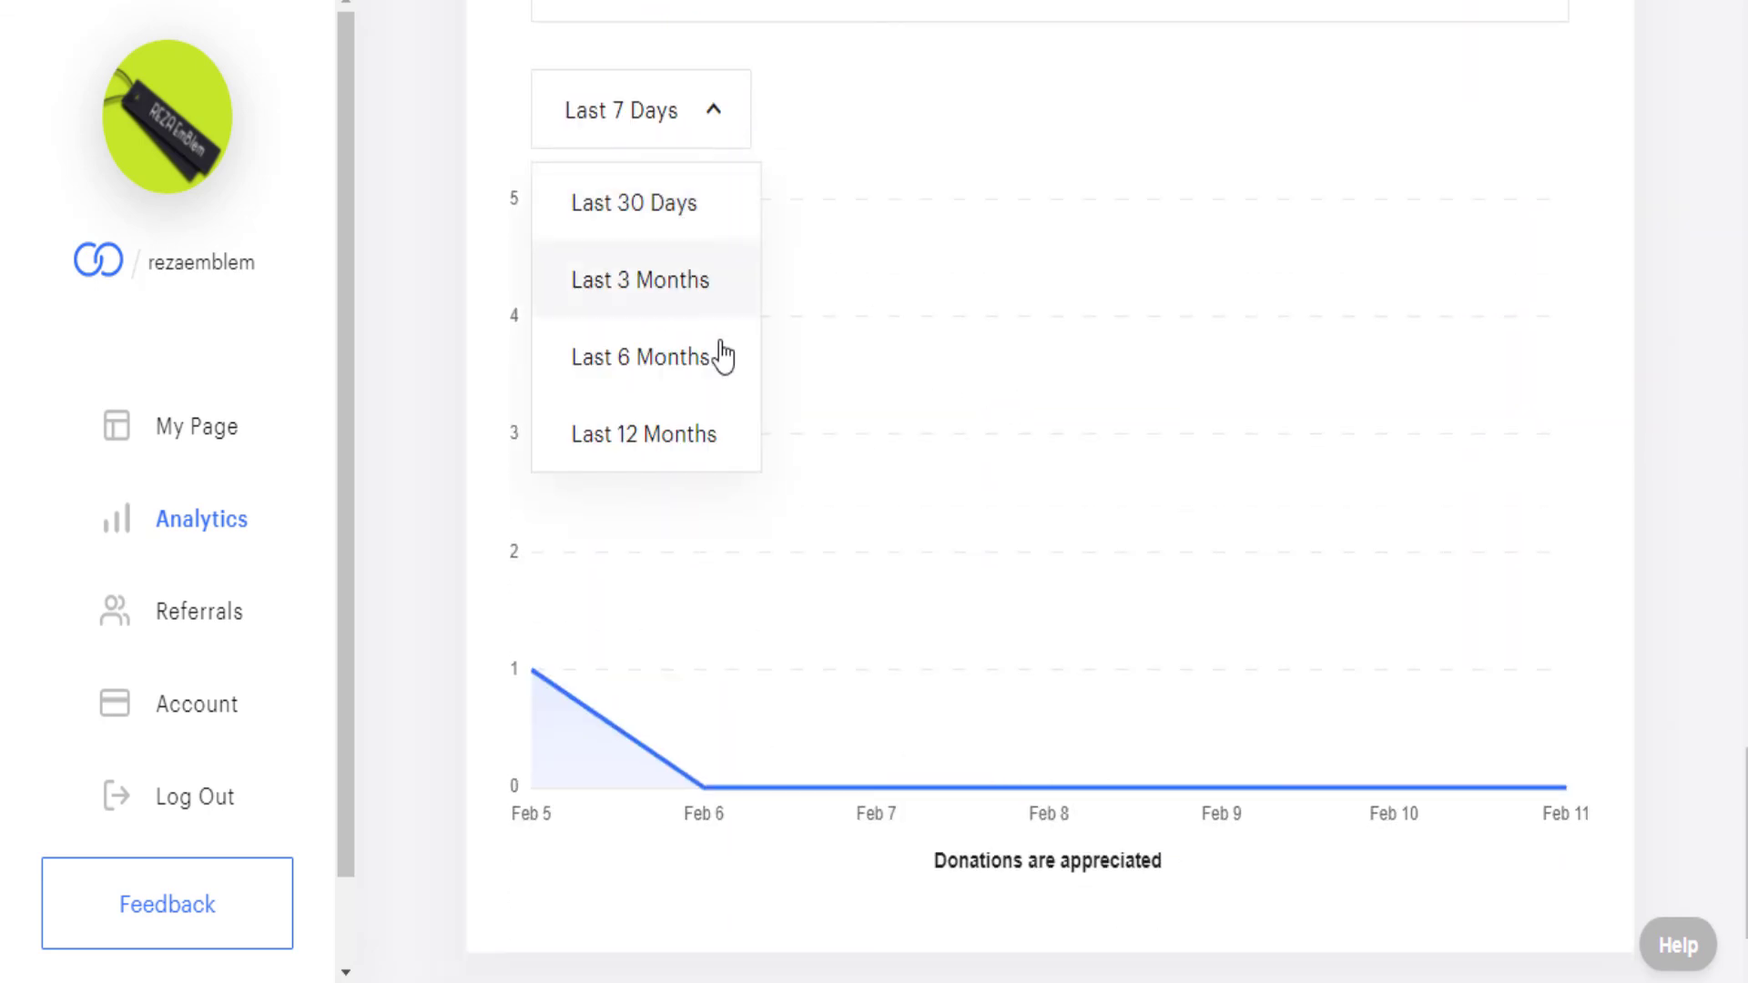
click(719, 132)
scroll(944, 191, up, 8)
scroll(846, 250, up, 15)
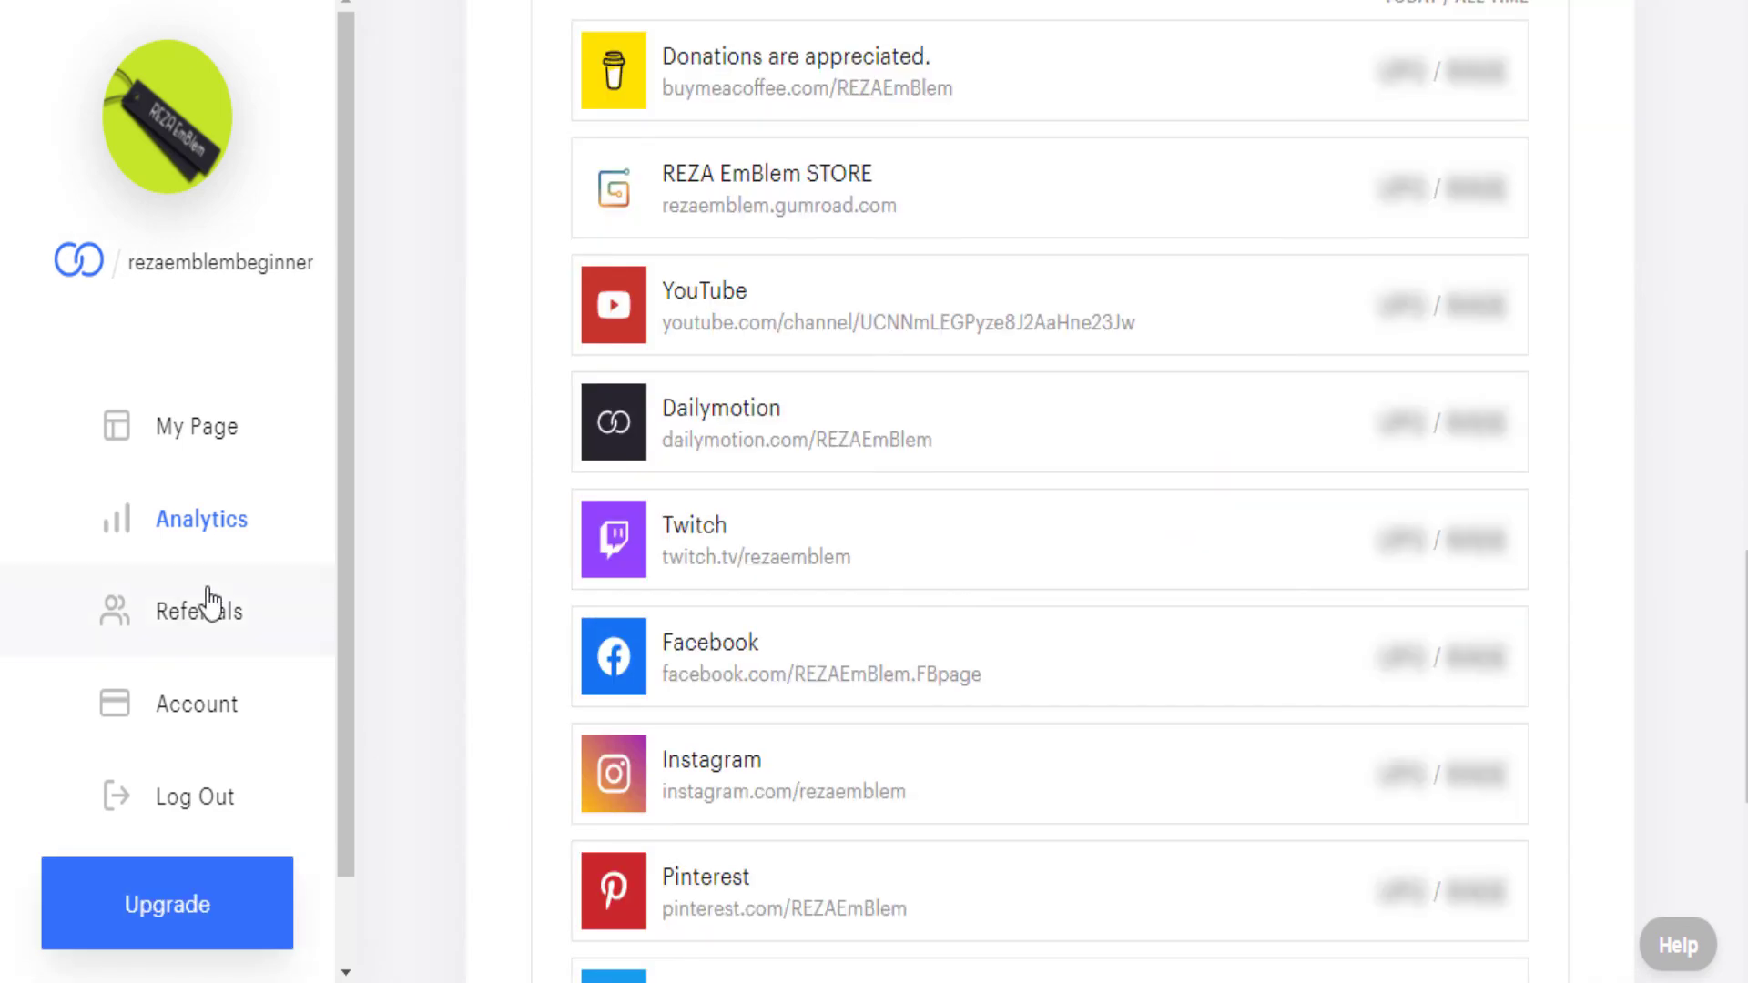
Scroll through the Beginner account's User Info, Pages and Password settings
click(209, 708)
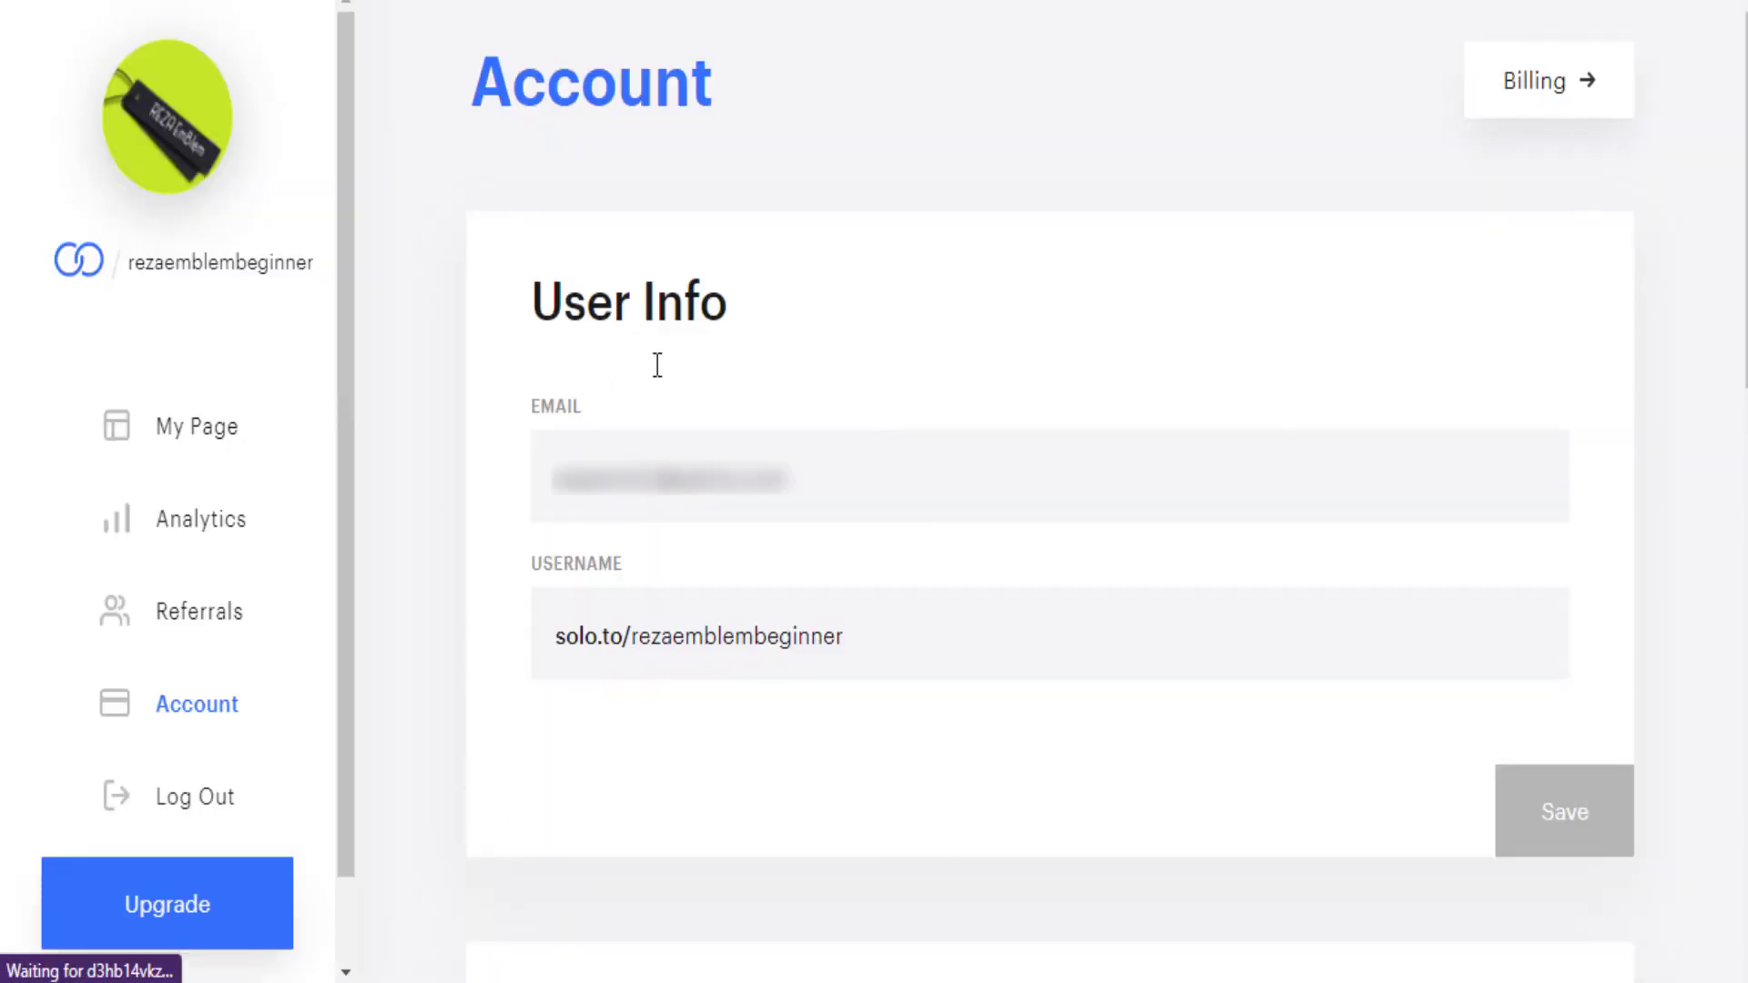
click(900, 460)
scroll(901, 473, down, 3)
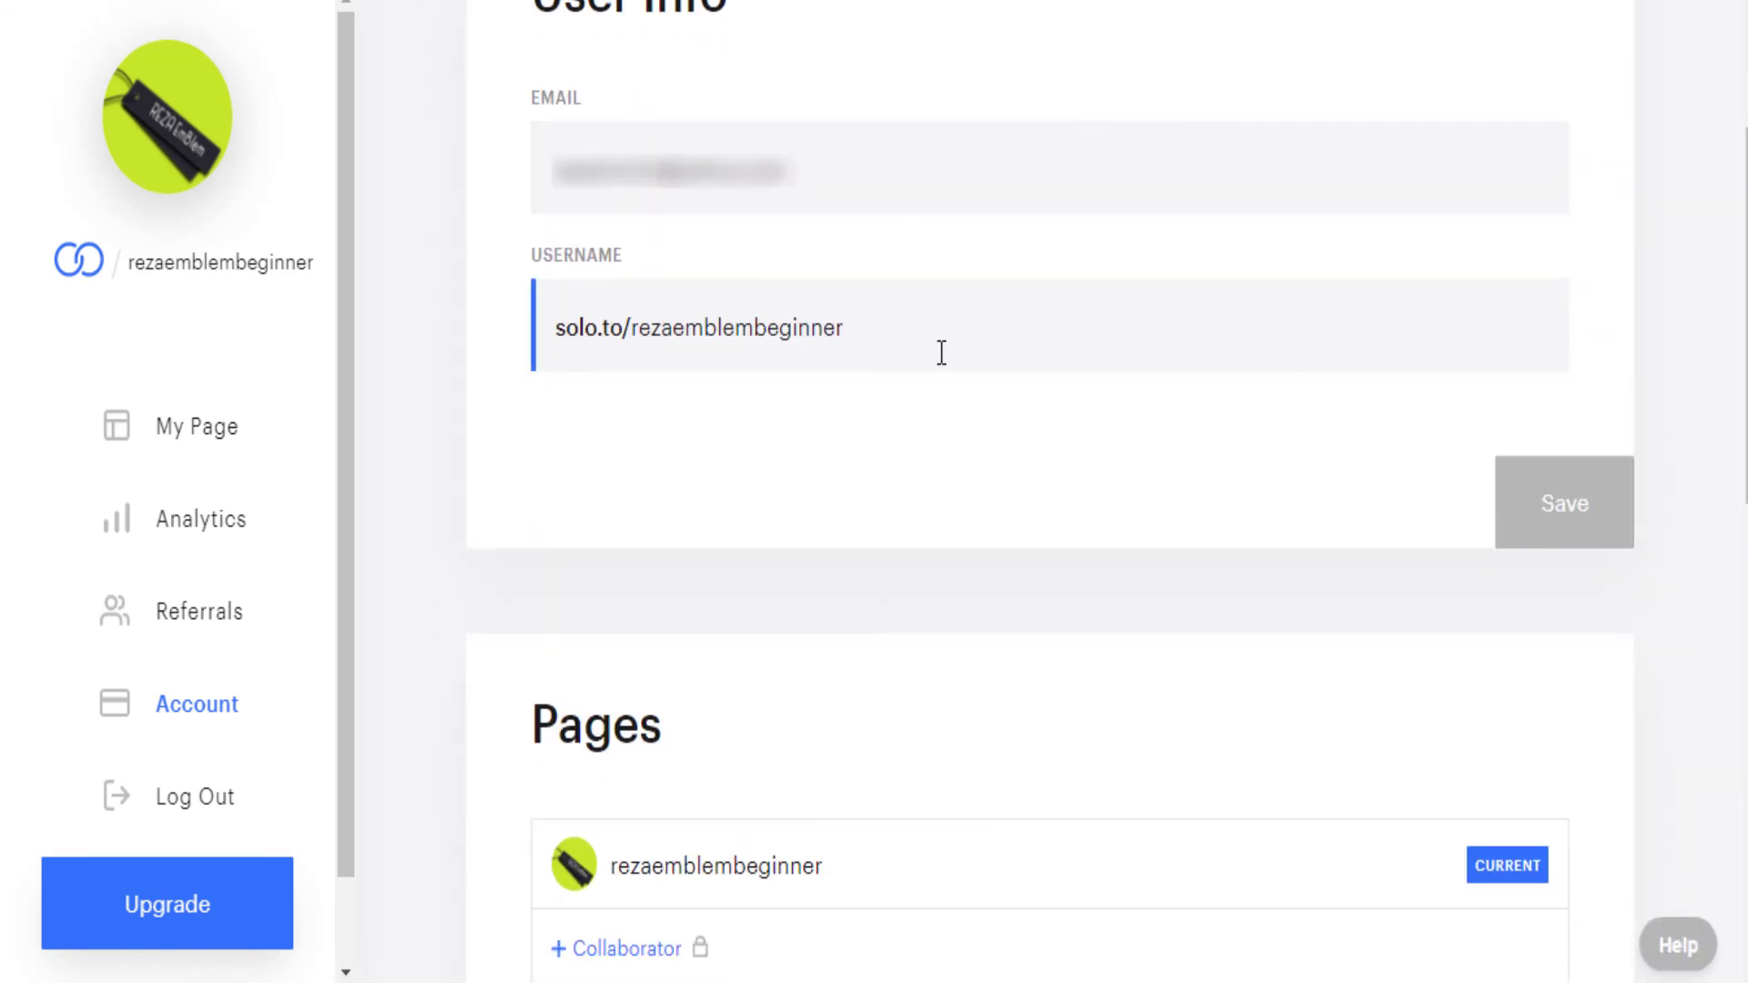
scroll(944, 419, down, 5)
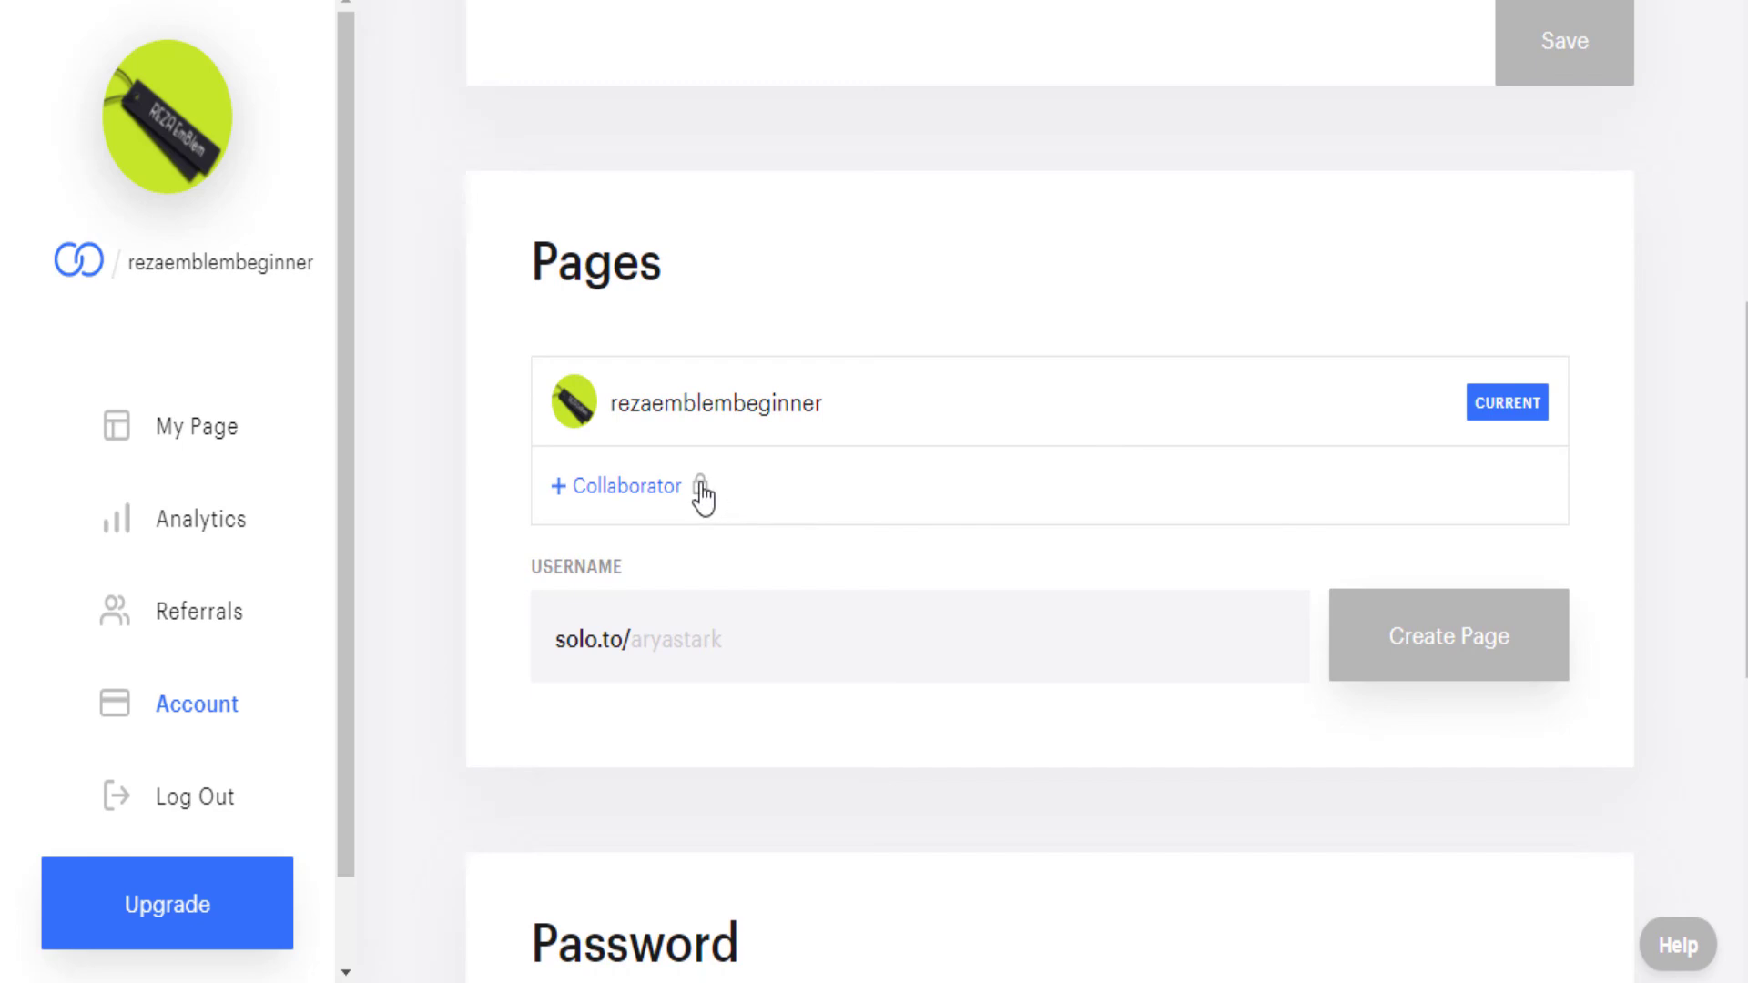
mouse_move(701, 494)
click(742, 644)
scroll(780, 647, down, 8)
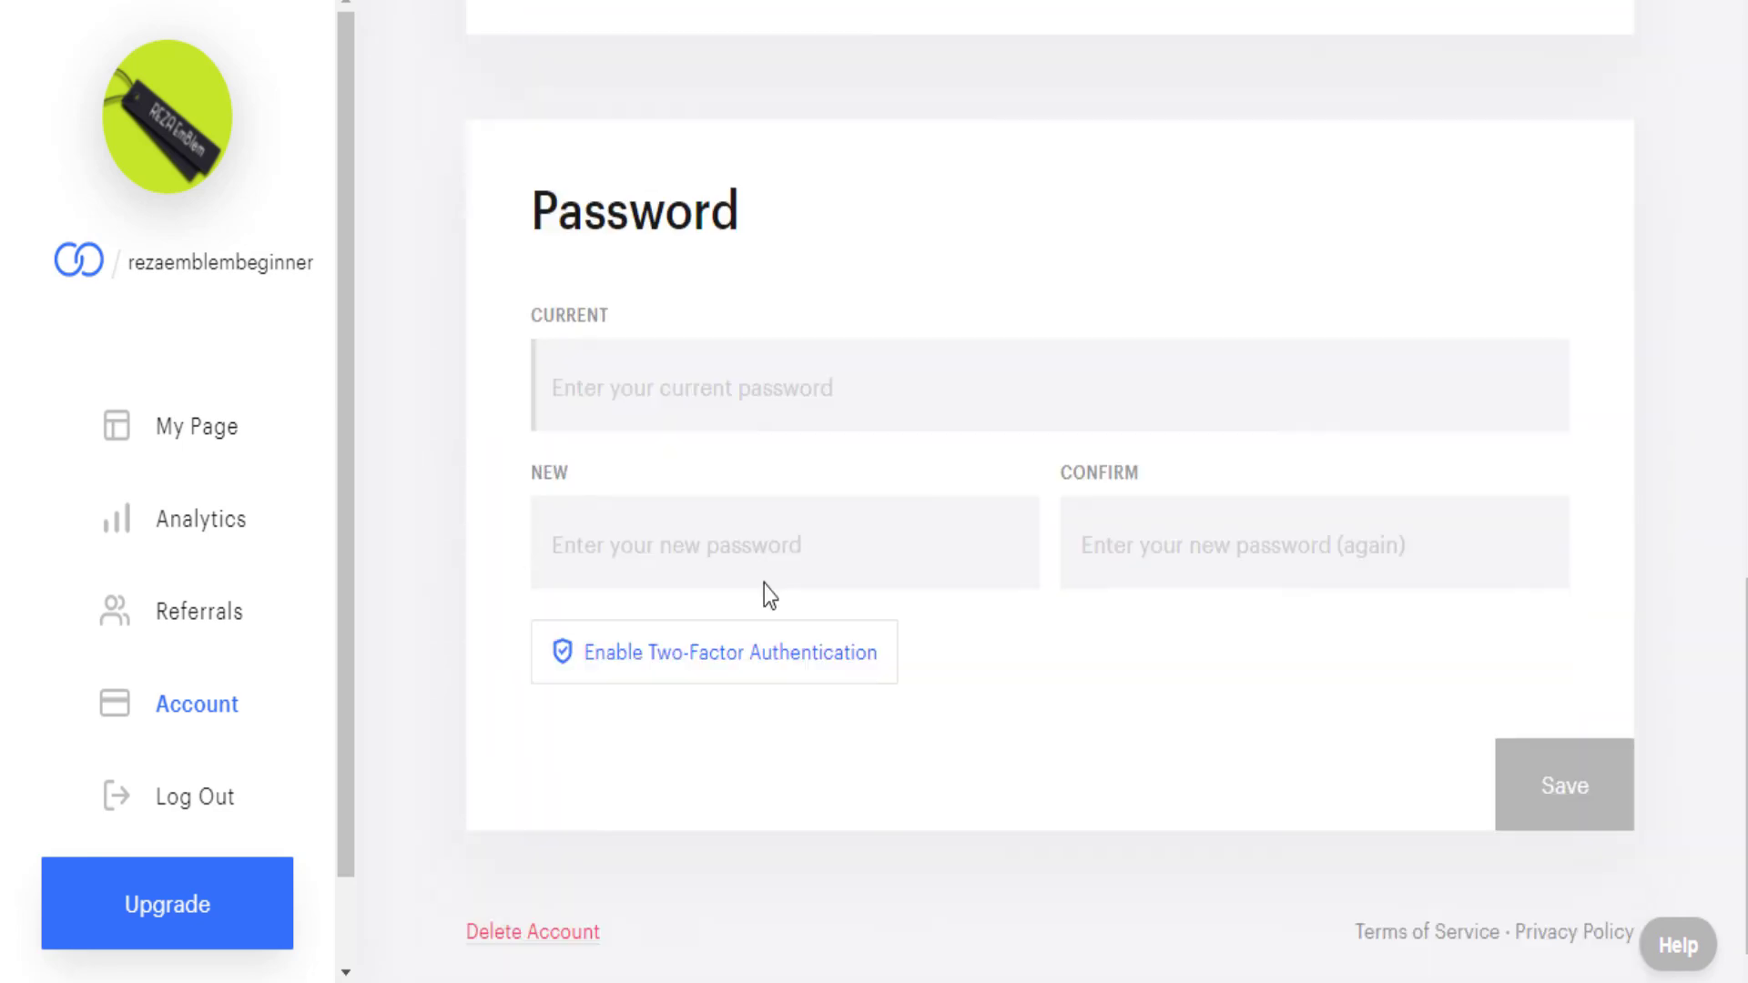
scroll(1296, 714, up, 8)
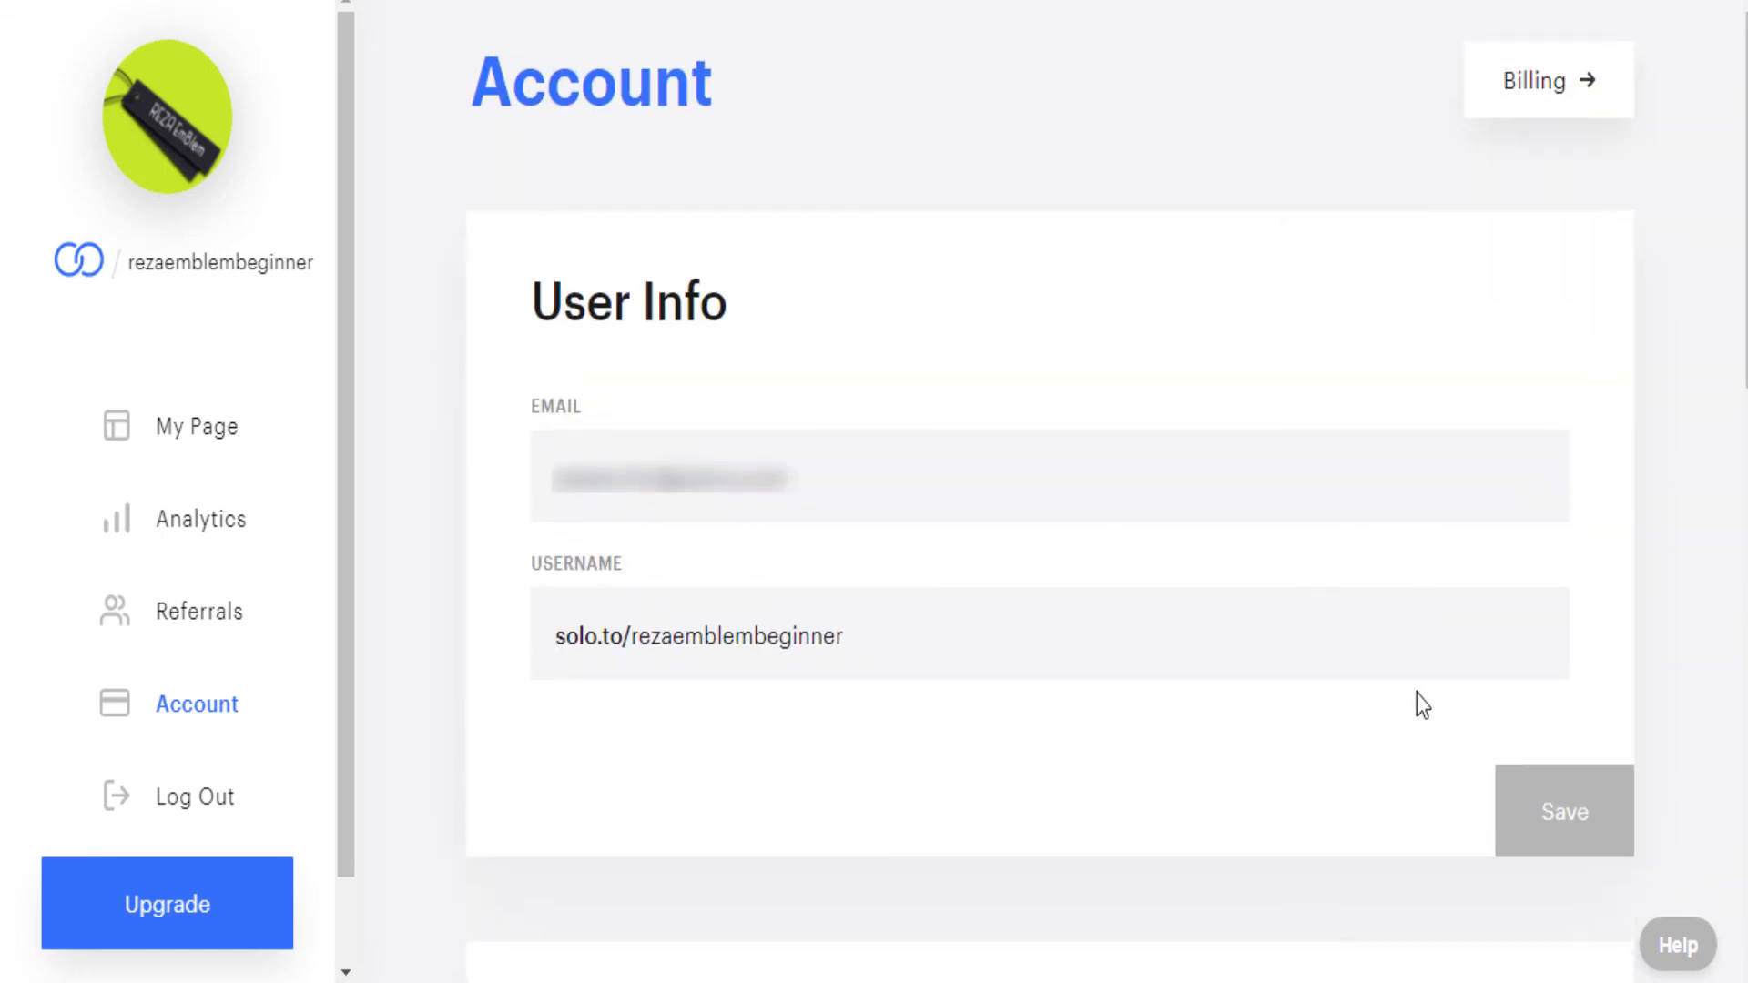
Open the Beginner account's Billing page showing its current plan
click(1550, 107)
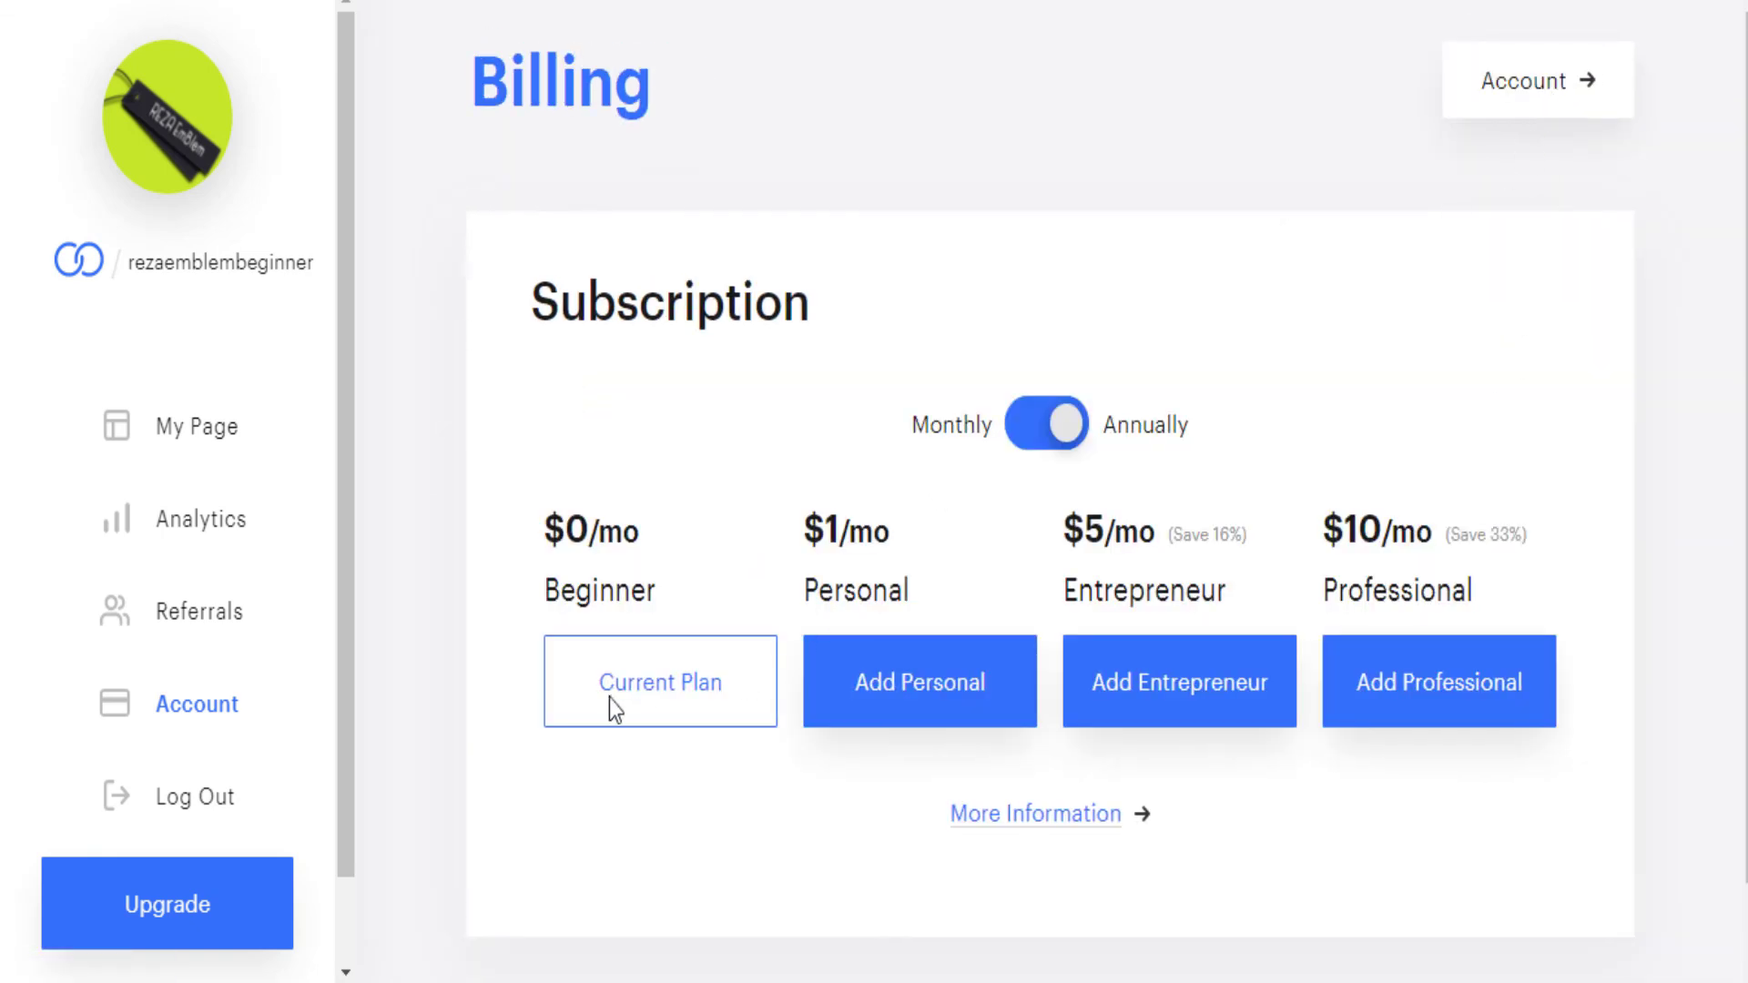
scroll(663, 721, down, 1)
scroll(669, 720, up, 1)
Switch to the Professional window and open its Account settings
click(701, 930)
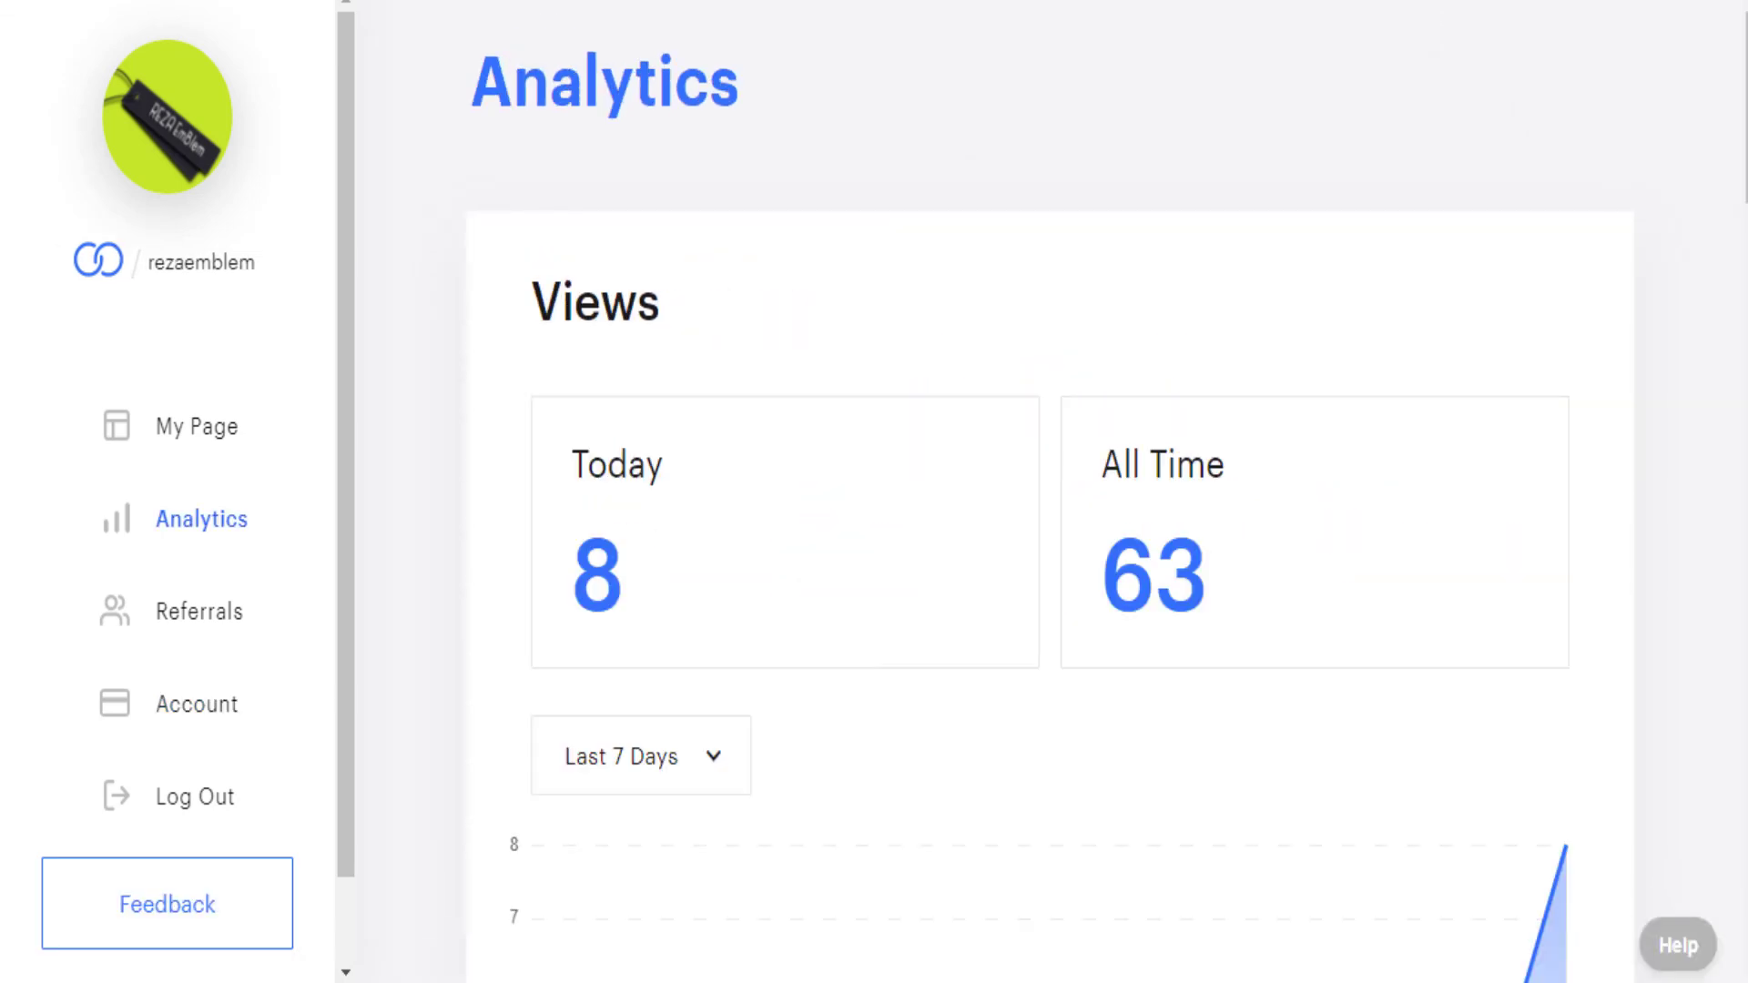
click(218, 723)
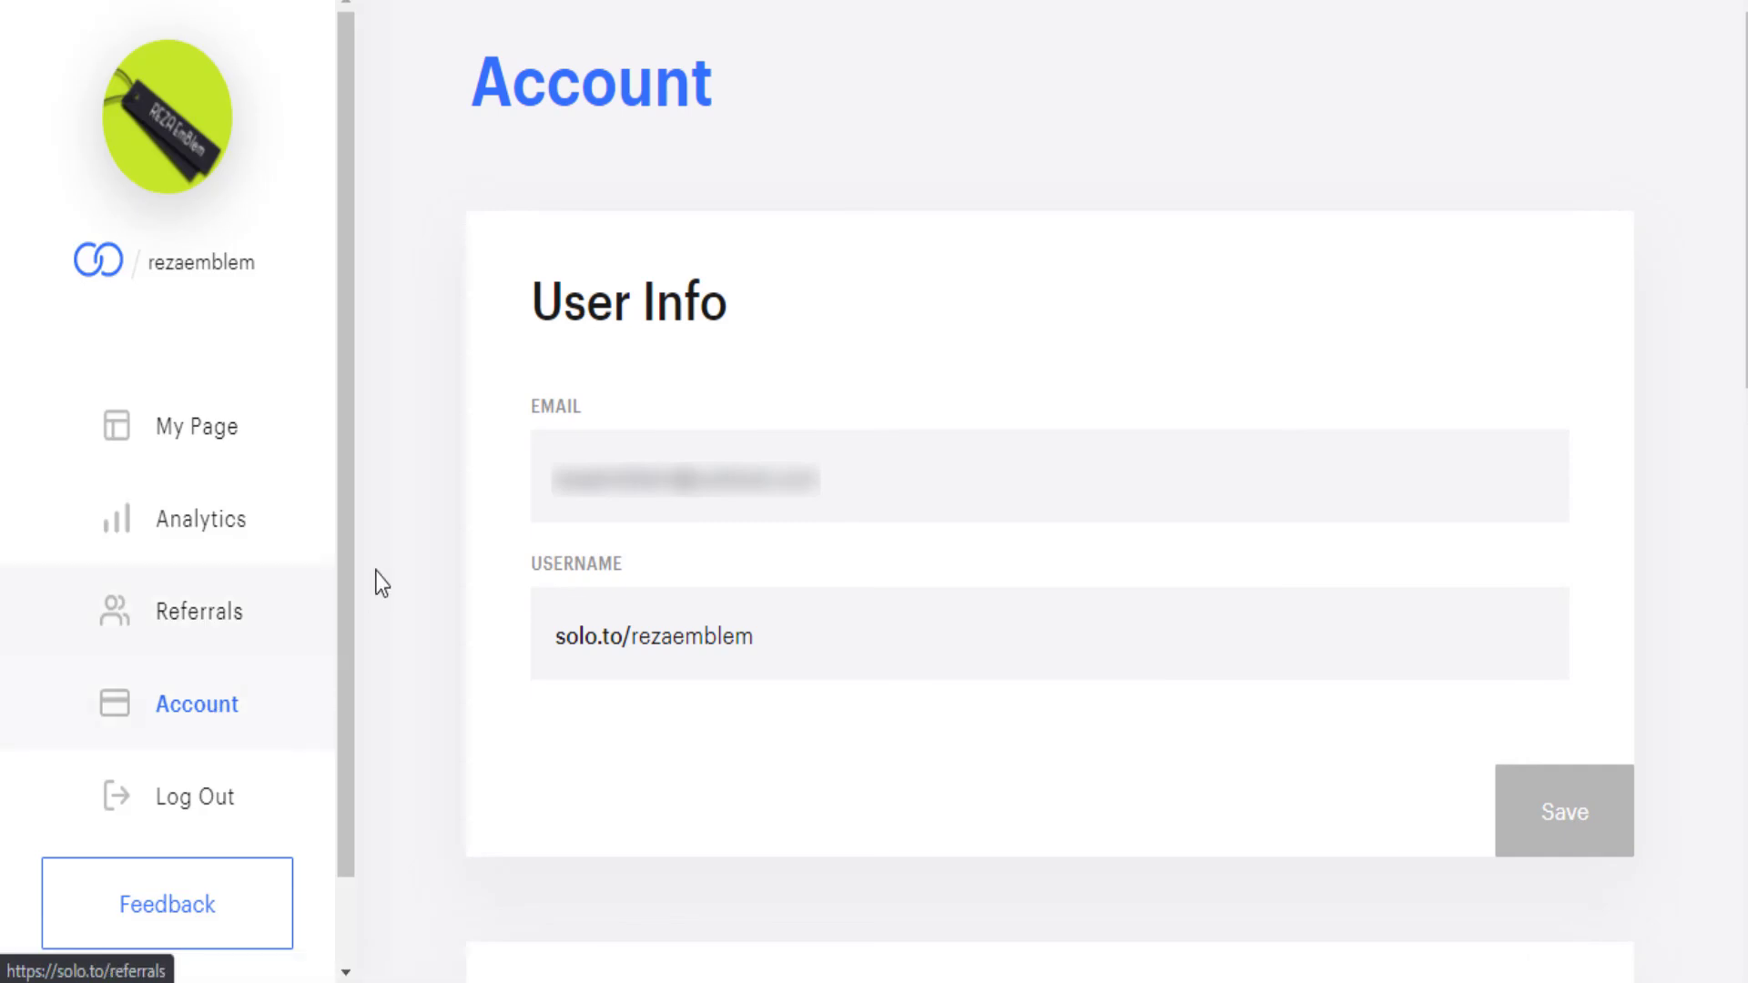
scroll(396, 562, down, 2)
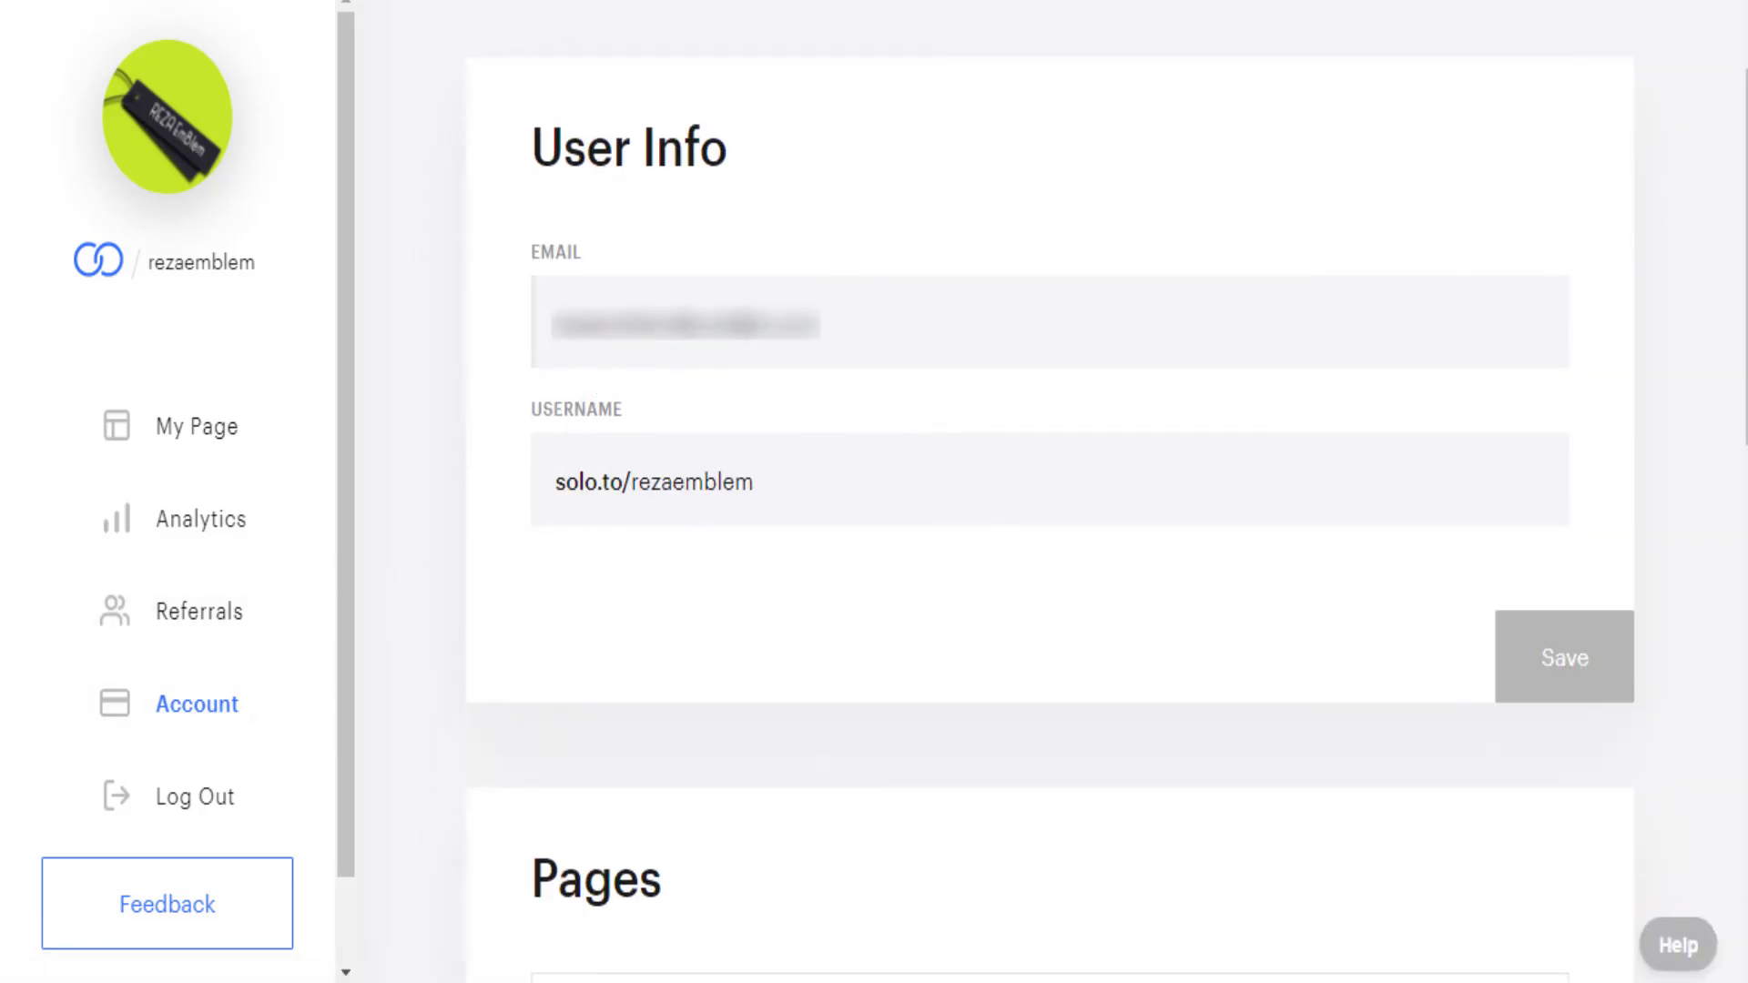
click(901, 328)
click(883, 501)
scroll(909, 507, down, 6)
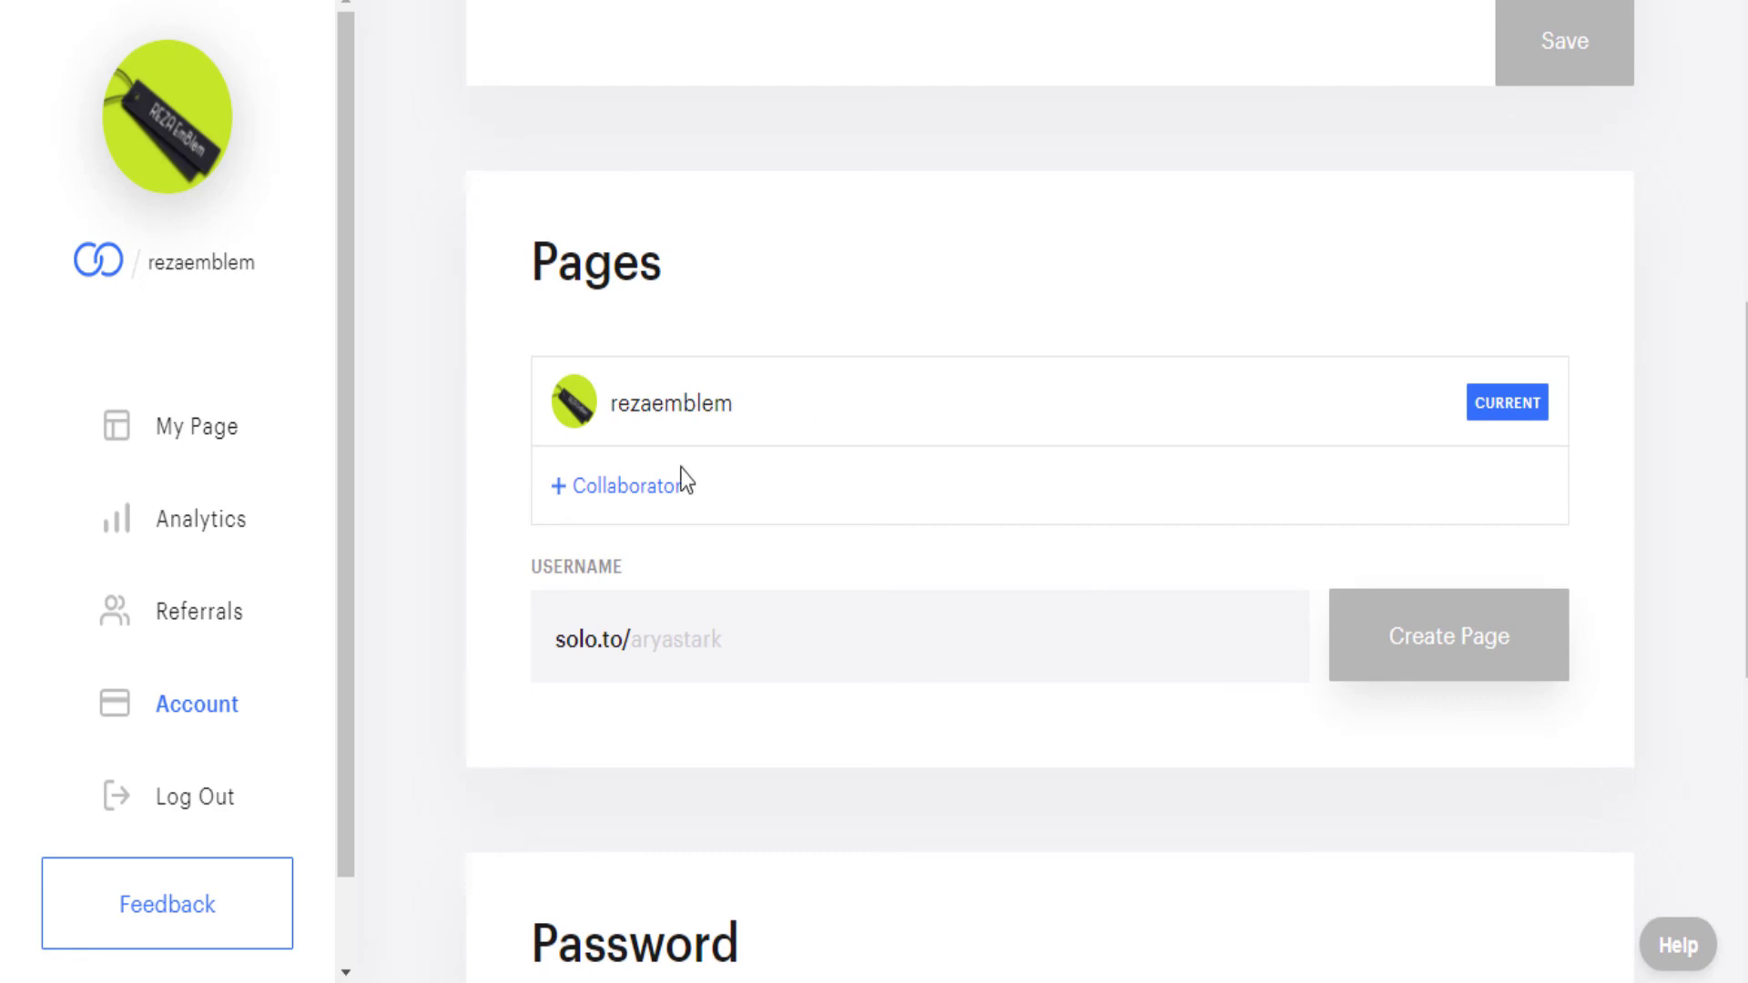
Open and close the + Collaborator invite field, then scroll to Password
click(644, 504)
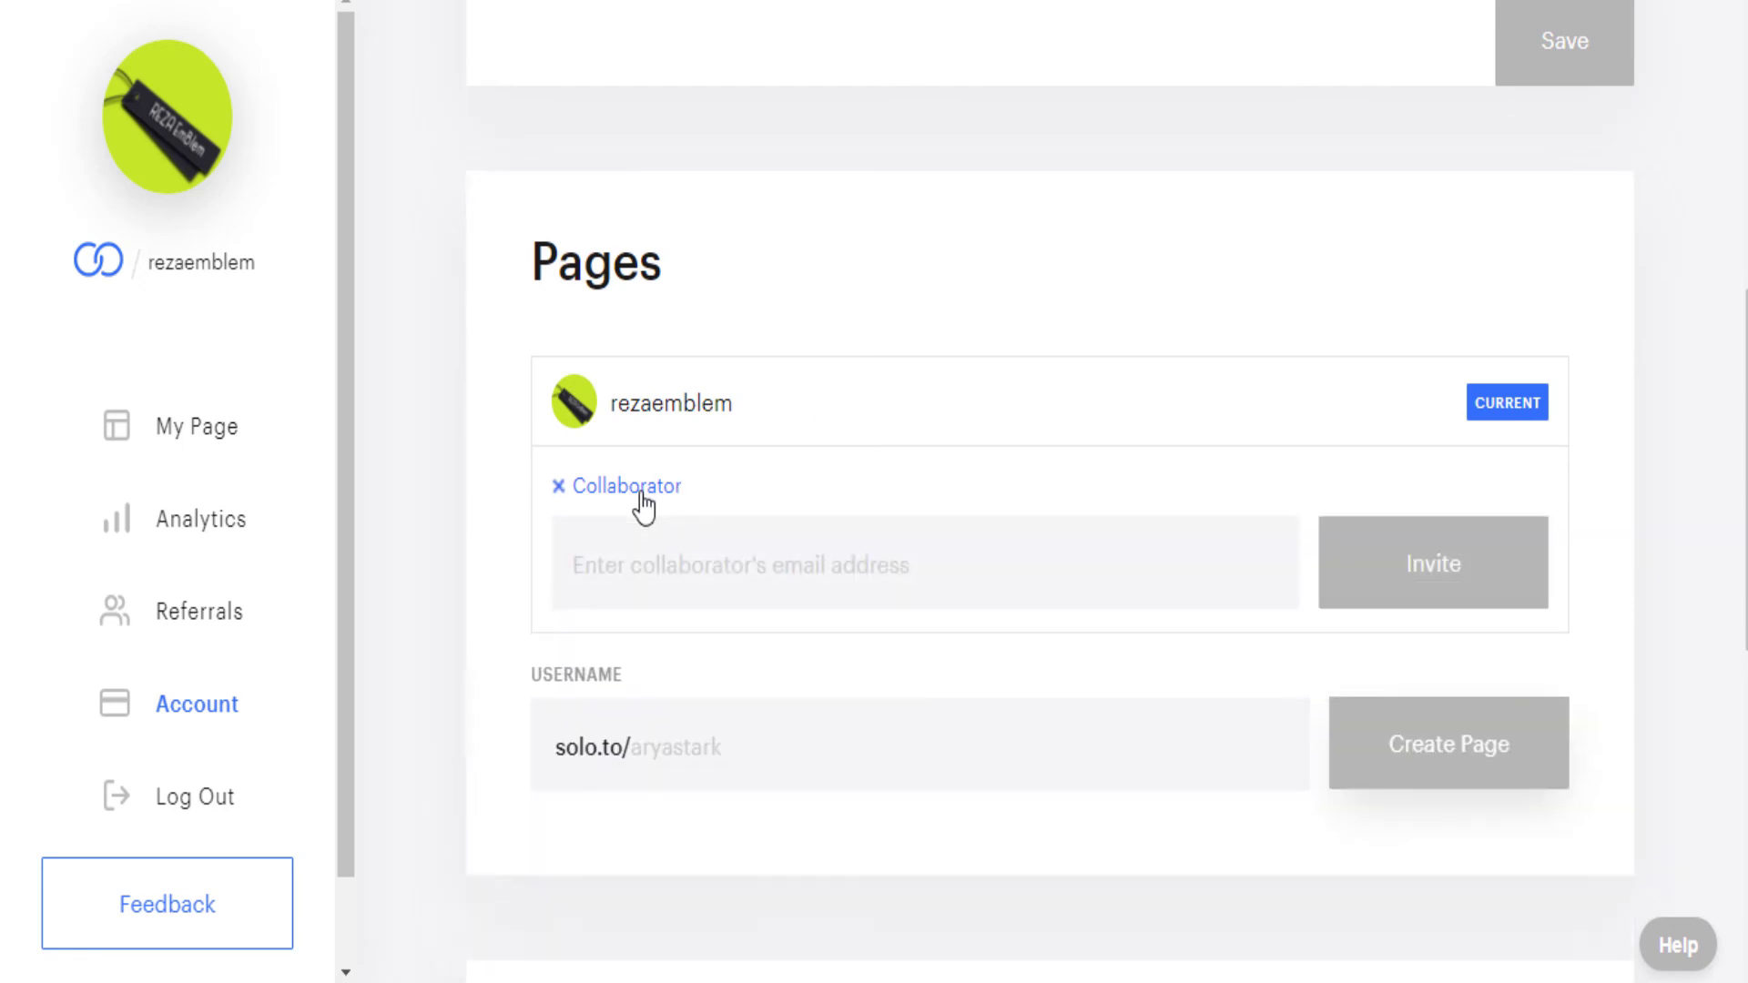
scroll(648, 405, down, 2)
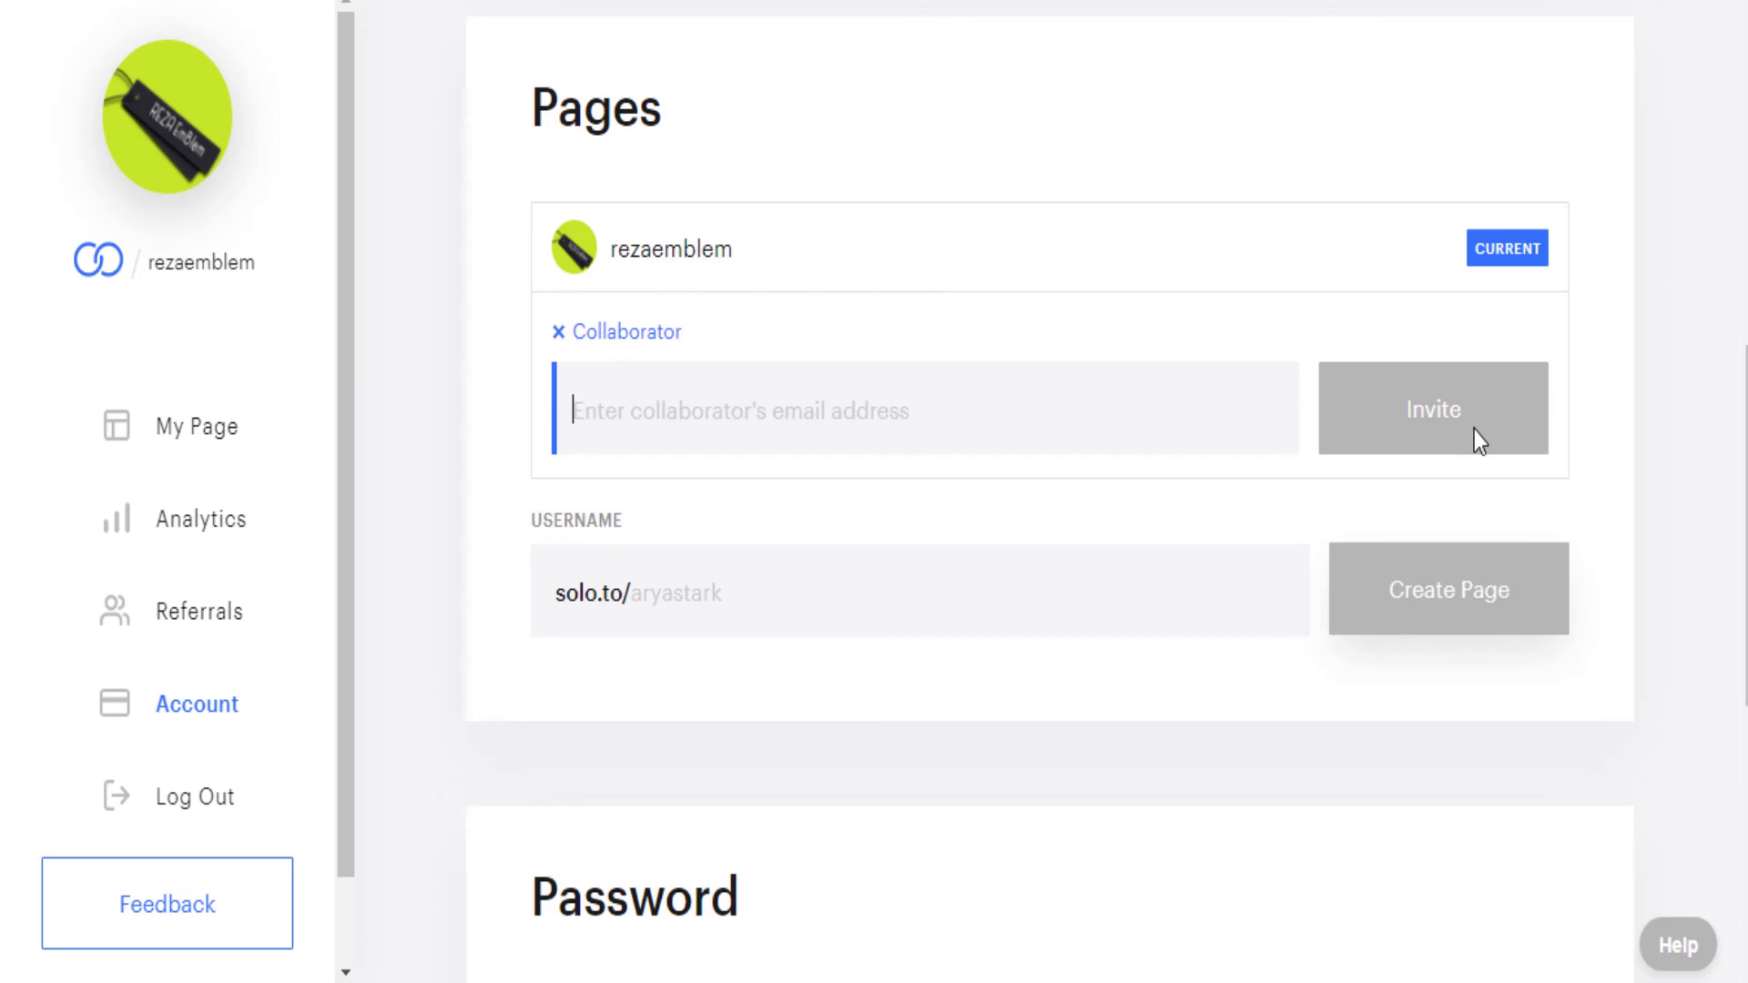
click(559, 333)
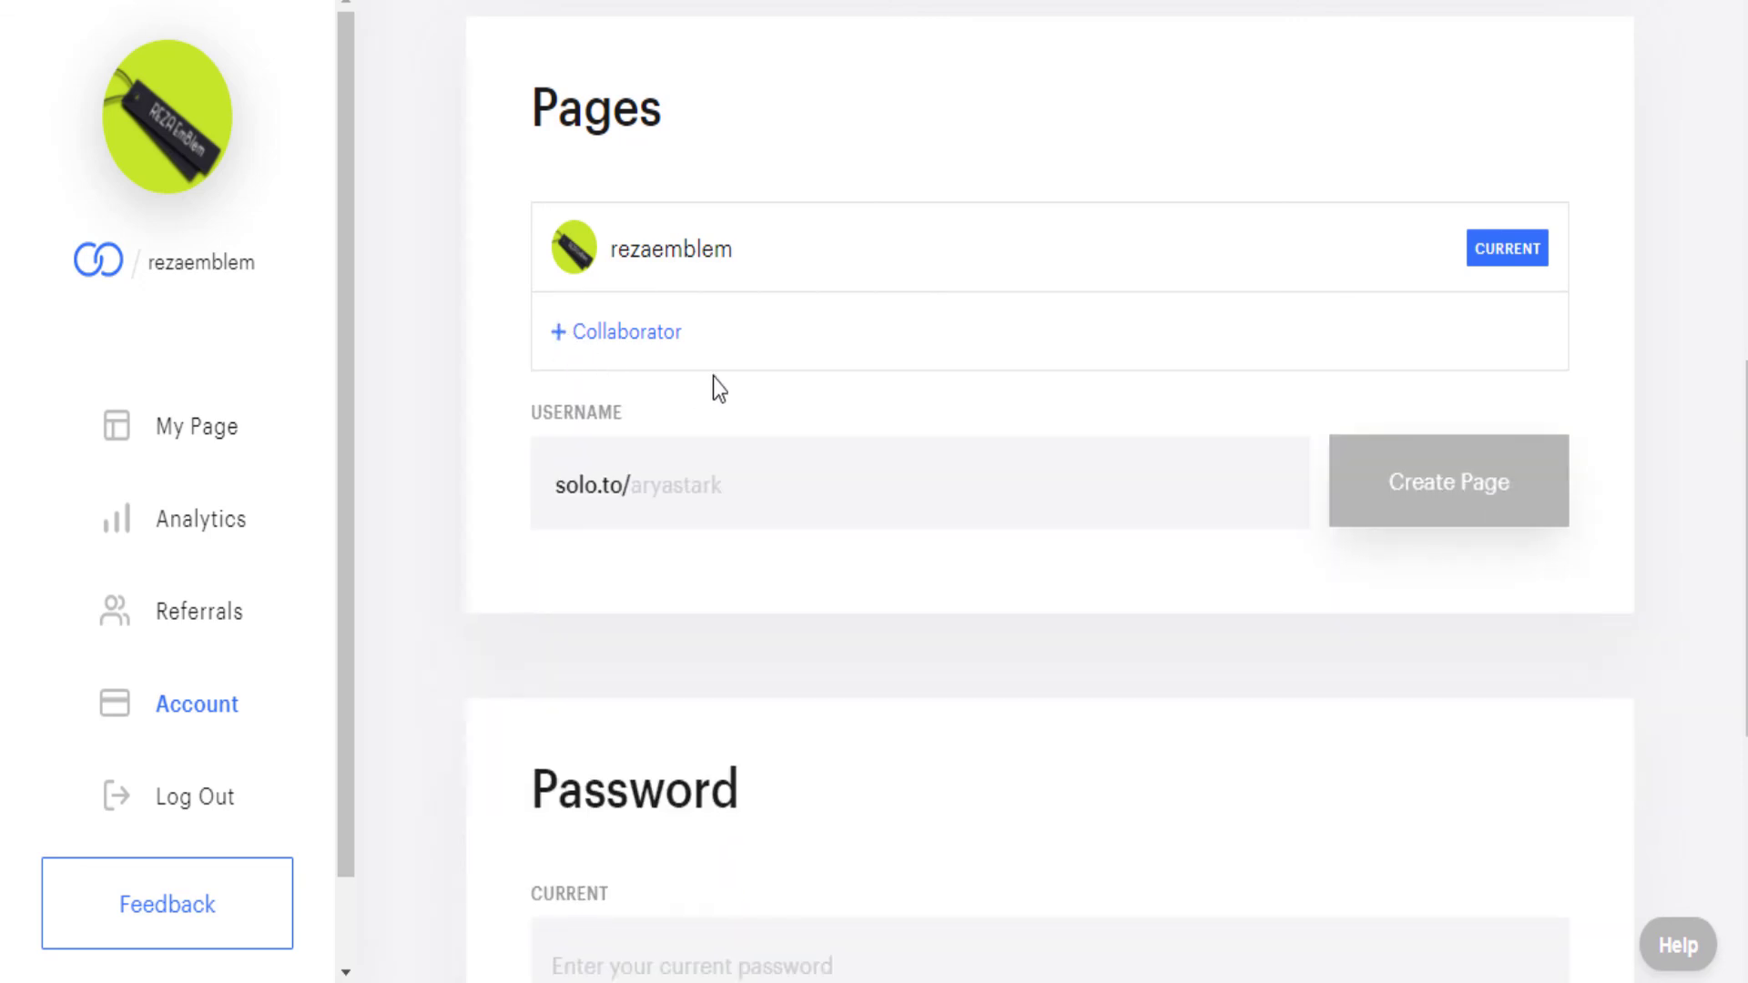
scroll(823, 490, down, 7)
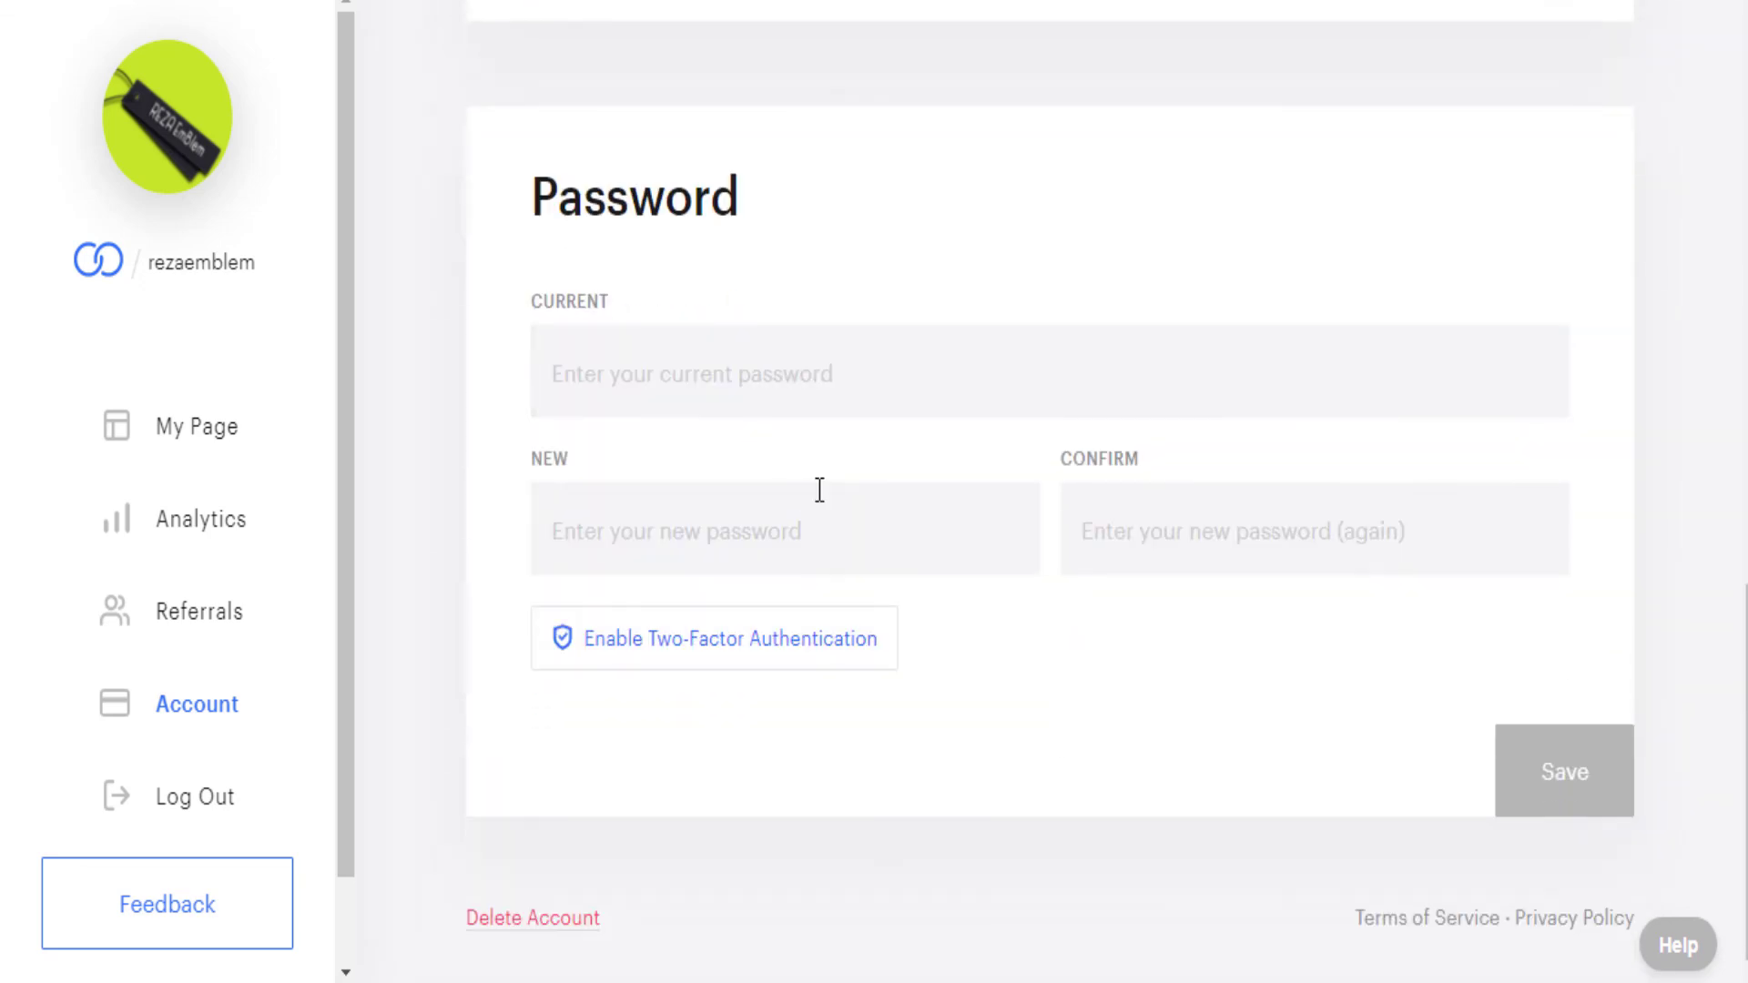
scroll(710, 748, up, 10)
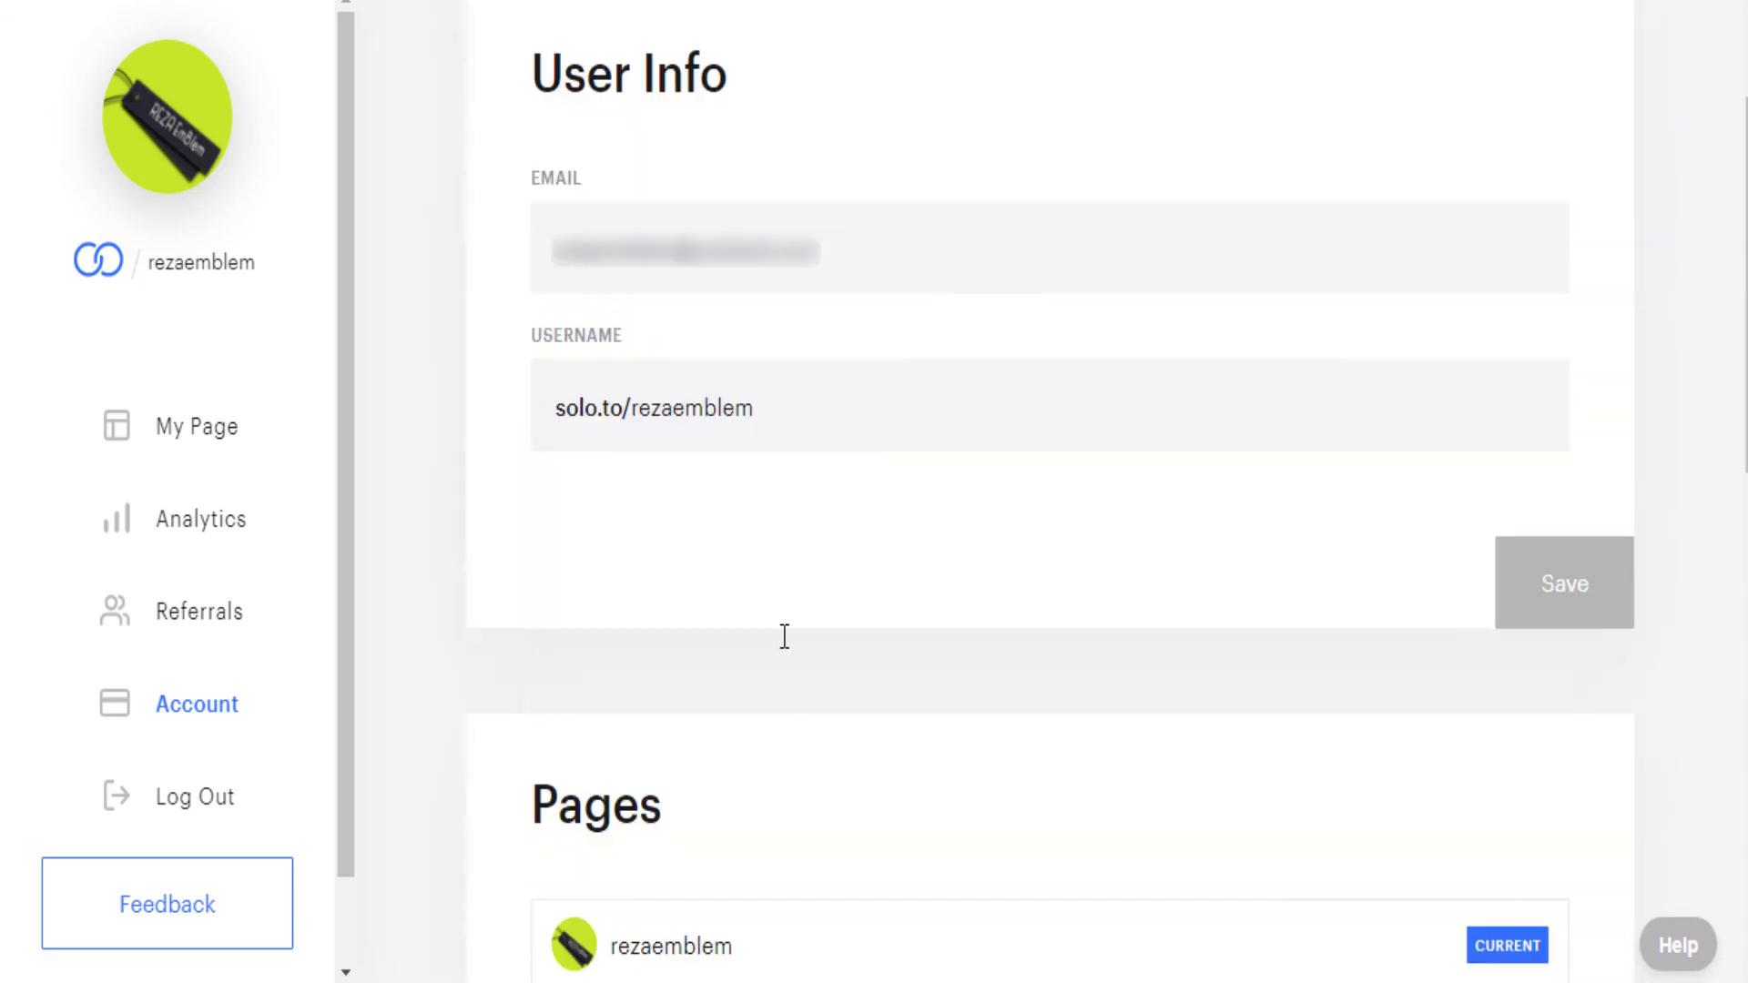